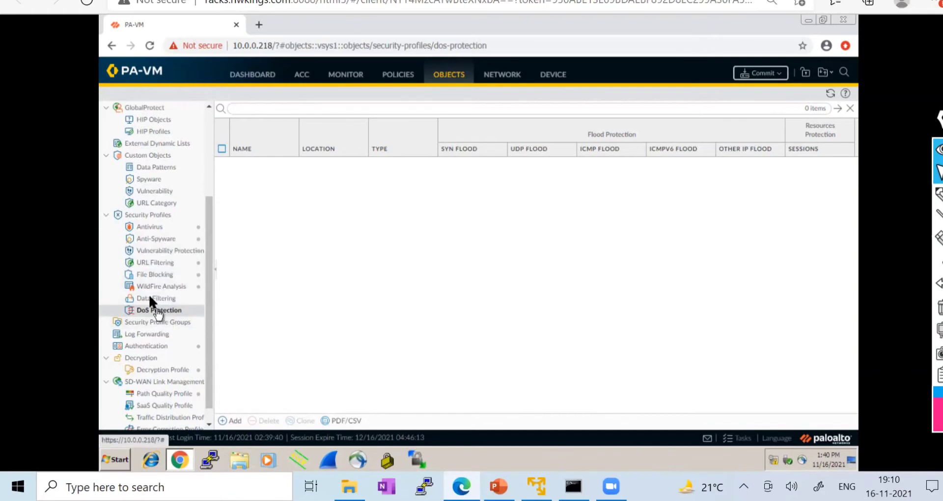
- Open the Antivirus profiles list, then start a new profile and cancel it
{"action": "left_click", "coordinate": [152, 230]}
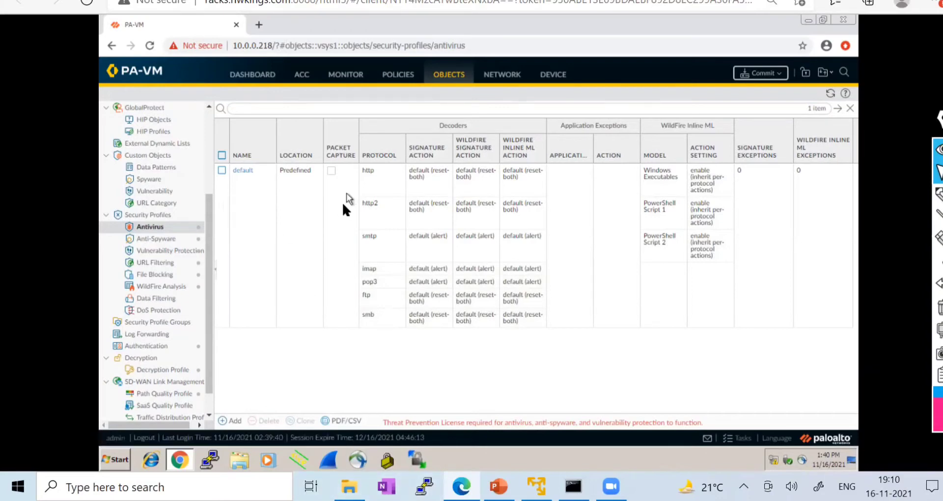
{"action": "left_click", "coordinate": [234, 421]}
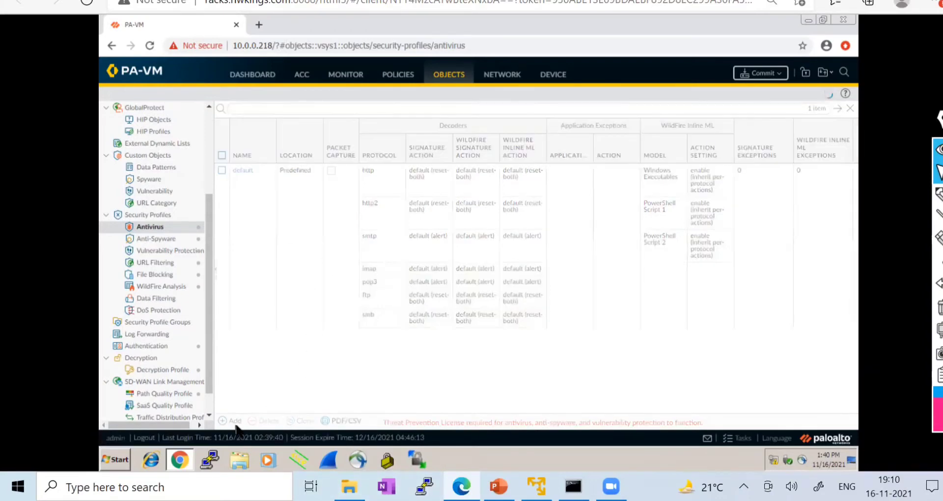
{"action": "left_click", "coordinate": [687, 418]}
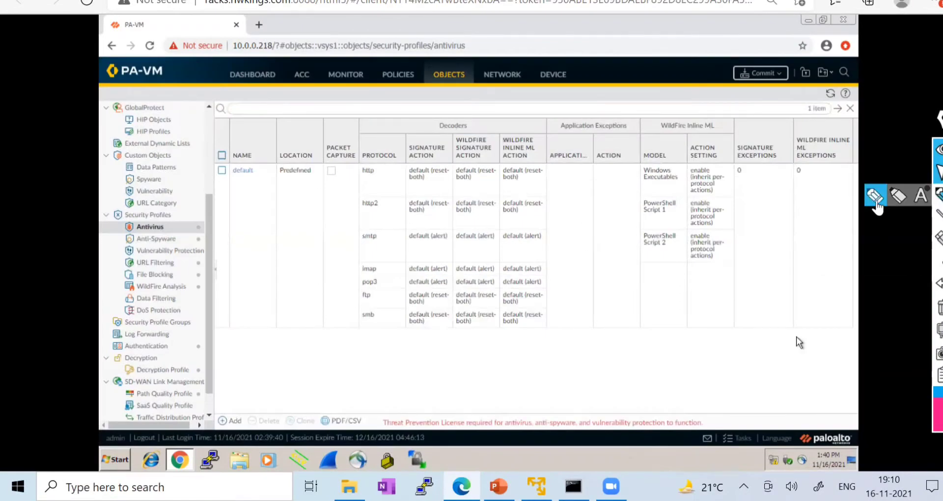
- Underline the Threat Prevention license warning with the screen pen, then erase the marks
{"action": "left_click", "coordinate": [875, 197]}
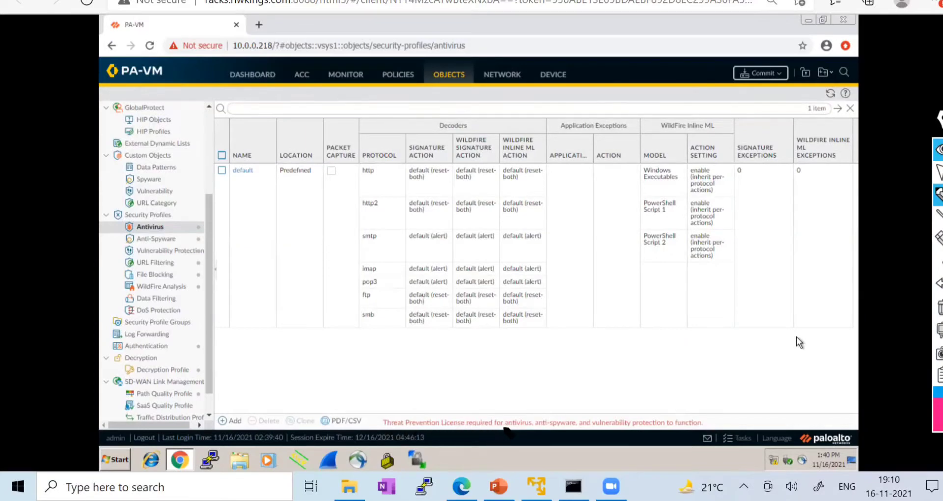
{"action": "left_click_drag", "start_coordinate": [506, 428], "coordinate": [575, 395]}
{"action": "left_click_drag", "start_coordinate": [605, 427], "coordinate": [683, 386]}
{"action": "left_click_drag", "start_coordinate": [704, 422], "coordinate": [744, 399]}
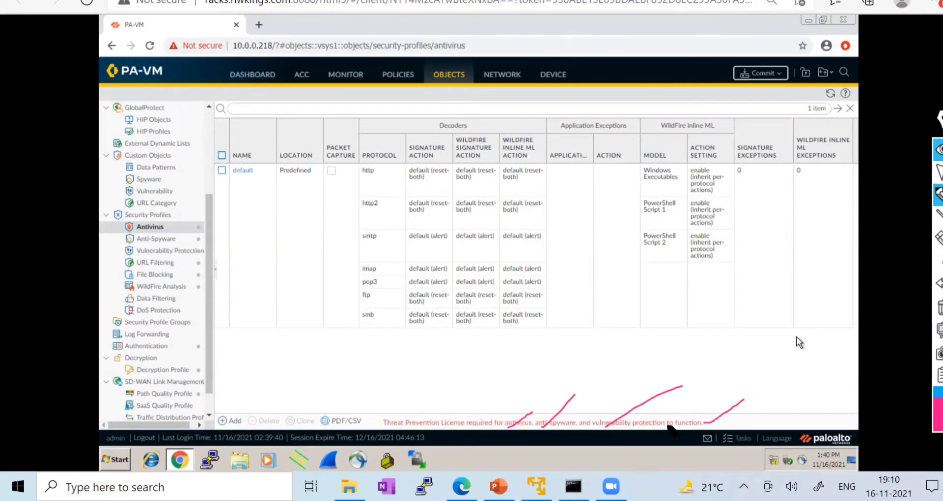
{"action": "left_click_drag", "start_coordinate": [380, 423], "coordinate": [427, 402]}
{"action": "left_click", "coordinate": [938, 308]}
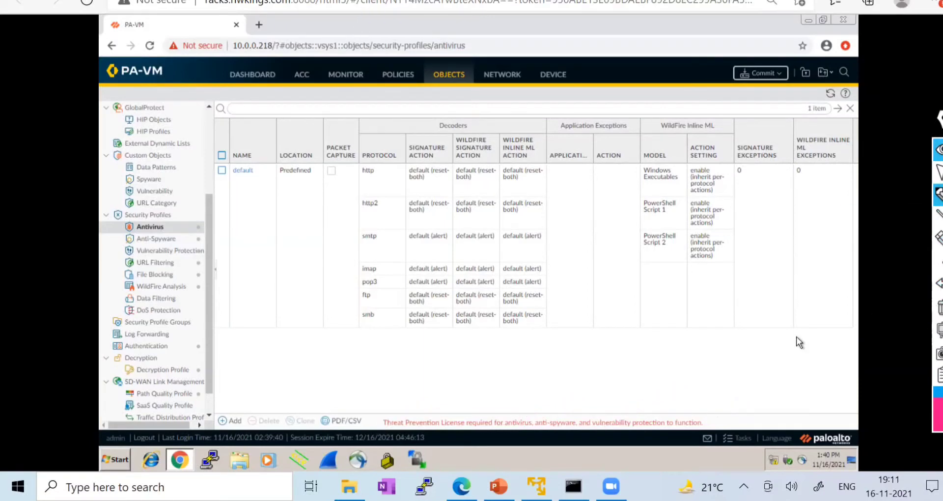
{"action": "left_click", "coordinate": [938, 173]}
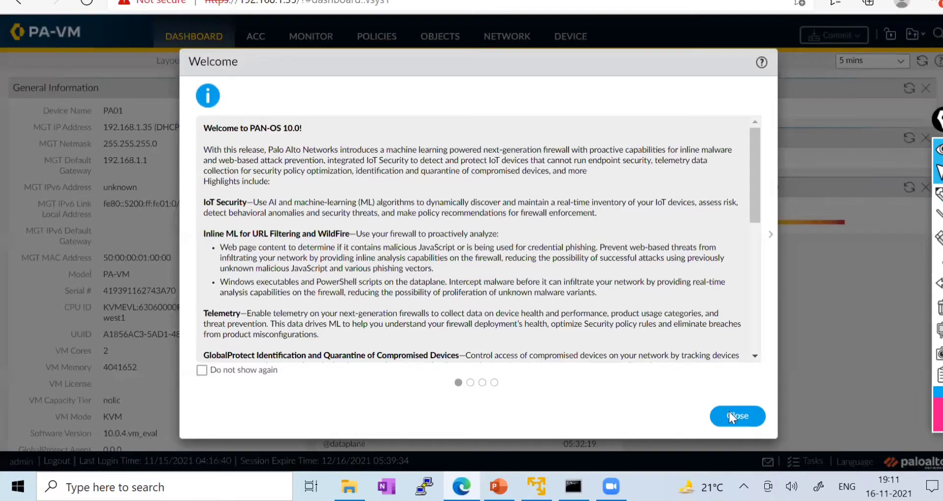
- Dismiss the PAN-OS 10.0 welcome notes and enable telemetry data collection
{"action": "left_click", "coordinate": [729, 414]}
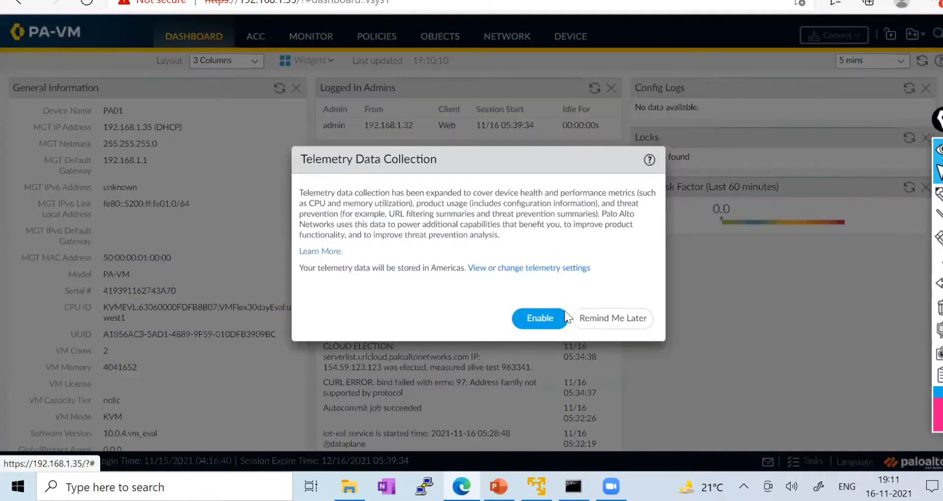
{"action": "left_click", "coordinate": [553, 317]}
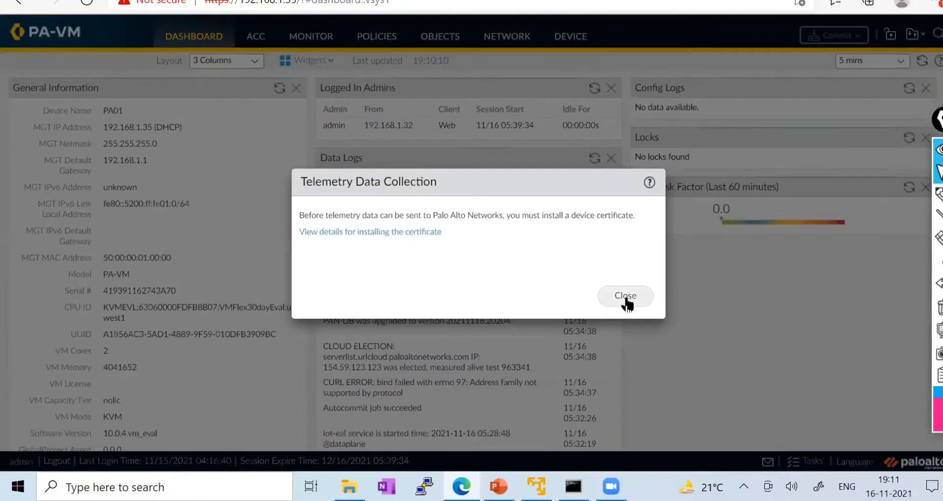
{"action": "left_click", "coordinate": [627, 301]}
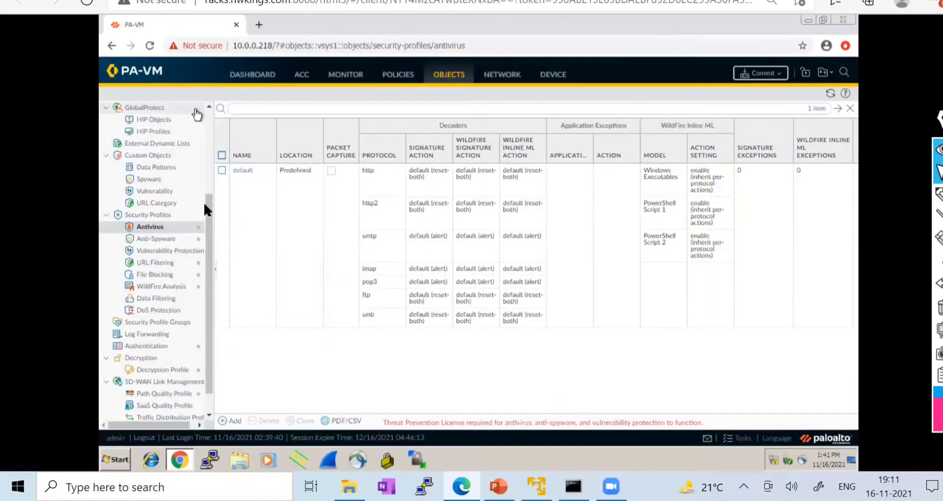
- Look at Monitor's Traffic logs and Session Browser, then return to the Antivirus profiles
{"action": "scroll", "coordinate": [204, 197], "scroll_direction": "up", "scroll_amount": 5}
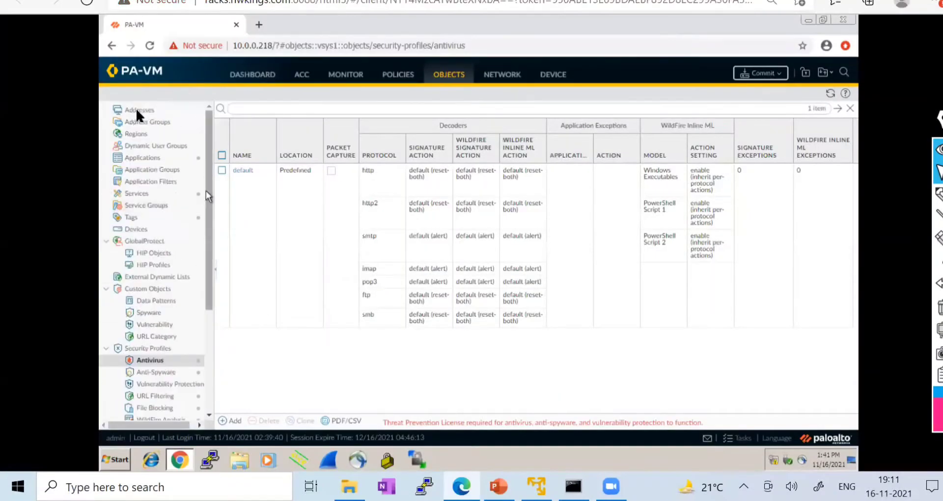
{"action": "left_click", "coordinate": [351, 78]}
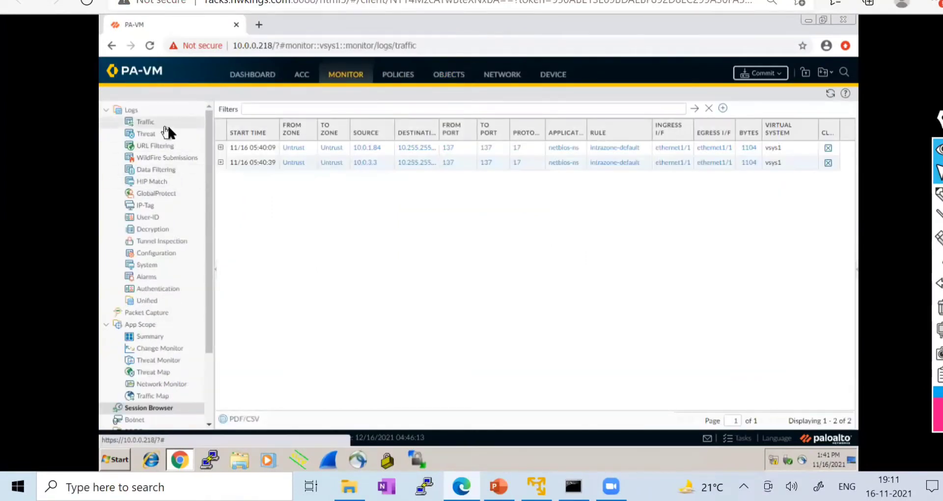
{"action": "left_click", "coordinate": [165, 123]}
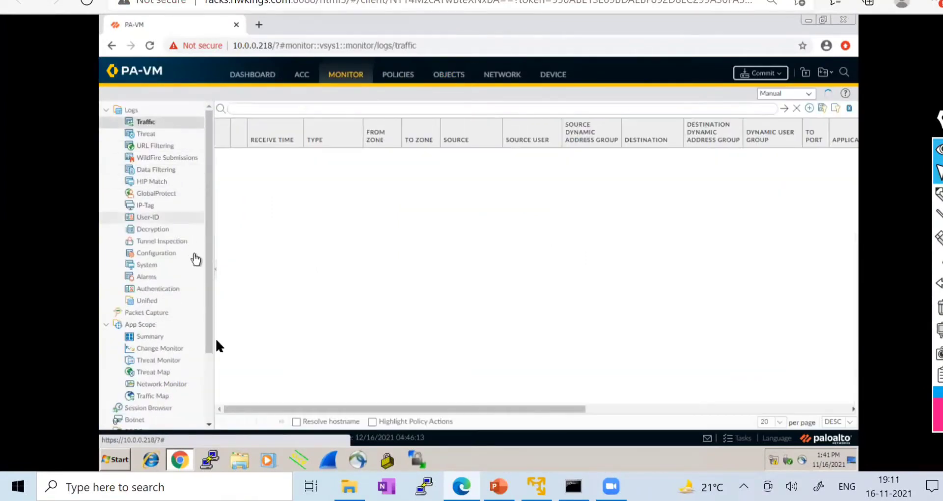
{"action": "left_click", "coordinate": [150, 412]}
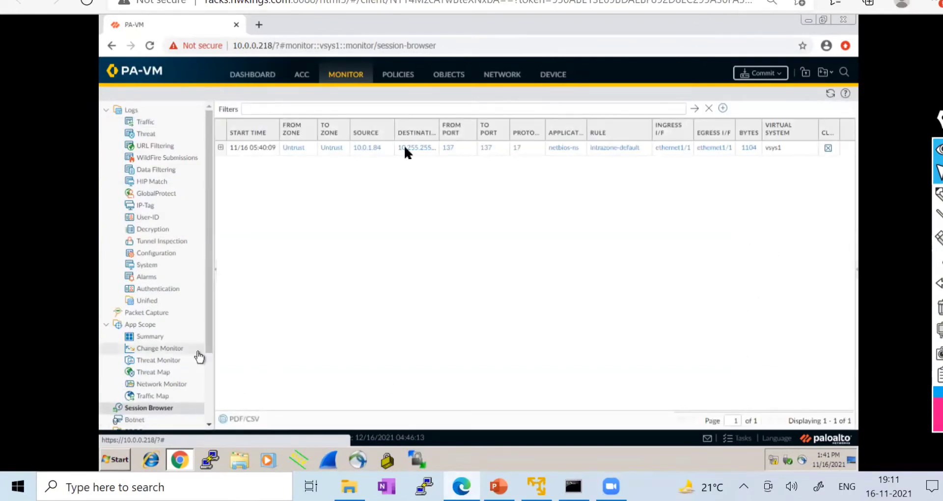
{"action": "left_click", "coordinate": [452, 74]}
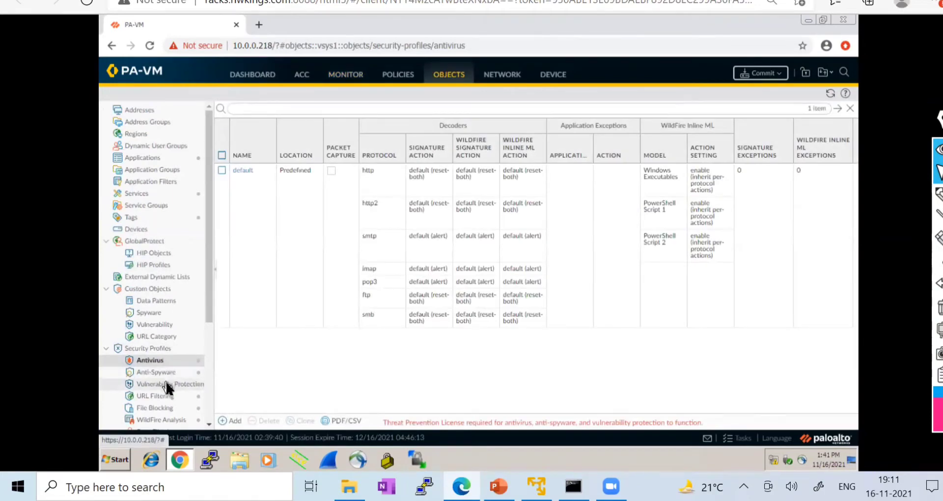
{"action": "scroll", "coordinate": [174, 390], "scroll_direction": "down", "scroll_amount": 3}
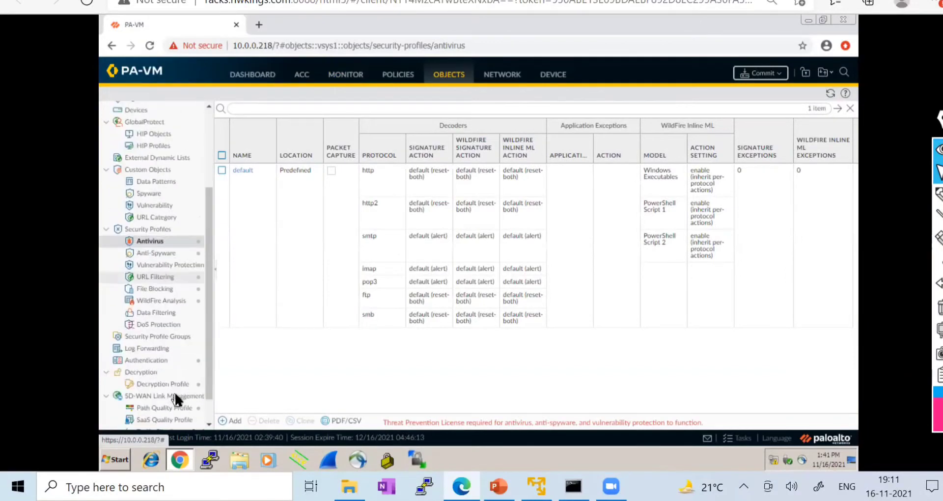
{"action": "scroll", "coordinate": [196, 300], "scroll_direction": "up", "scroll_amount": 3}
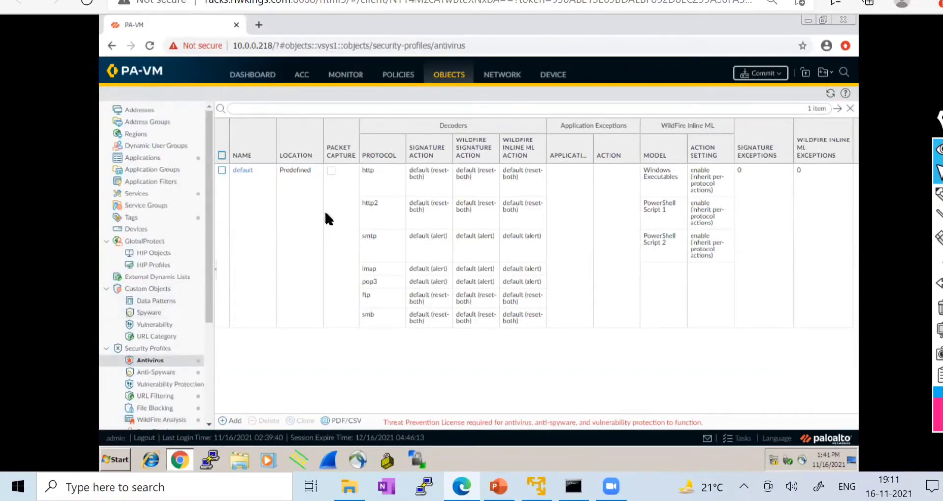
- Check the Security policy rules, then nudge the MGMT node on the EVE-NG diagram
{"action": "left_click", "coordinate": [398, 75]}
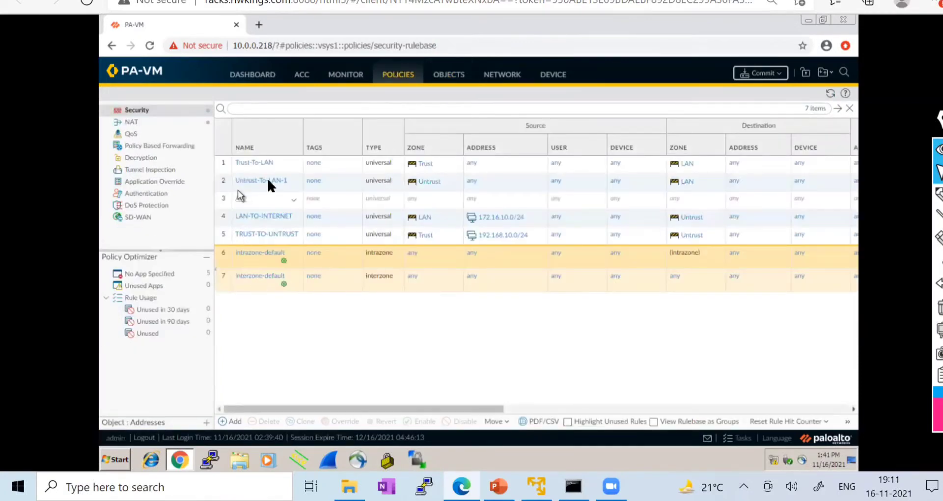
{"action": "left_click", "coordinate": [73, 1]}
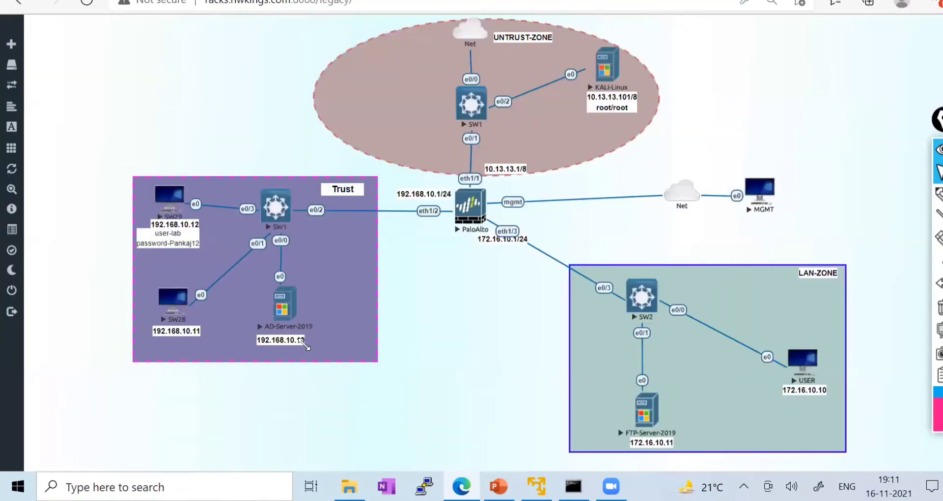
{"action": "left_click_drag", "start_coordinate": [755, 185], "coordinate": [771, 186]}
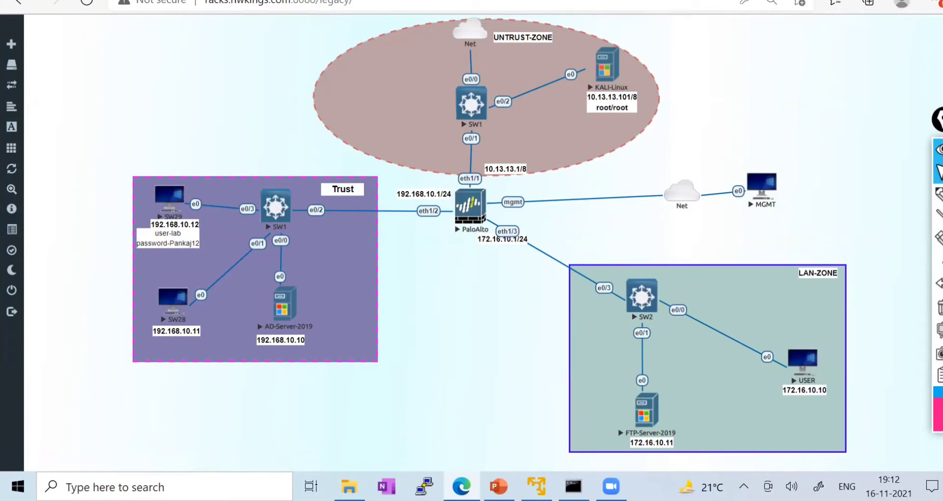
- Compare the policy rules with the lab topology, then open the USER PC console
{"action": "key", "text": "ctrl+Tab"}
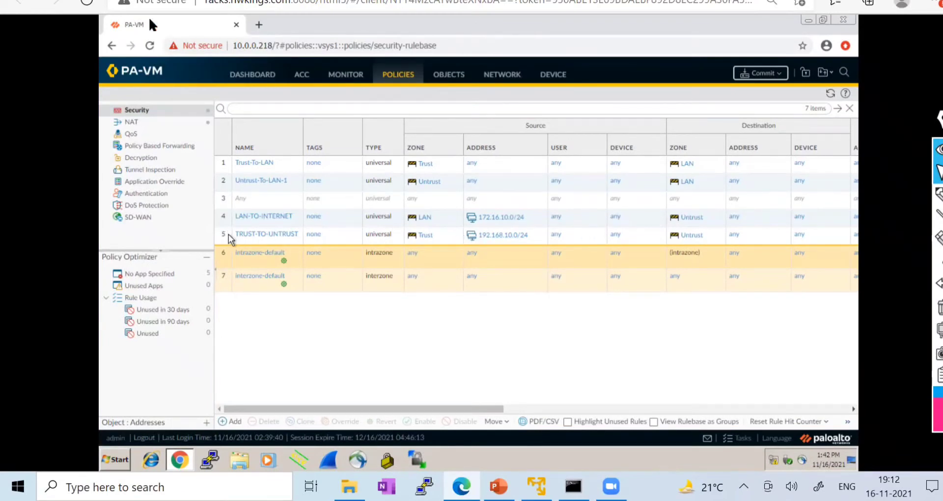
{"action": "key", "text": "ctrl+Tab"}
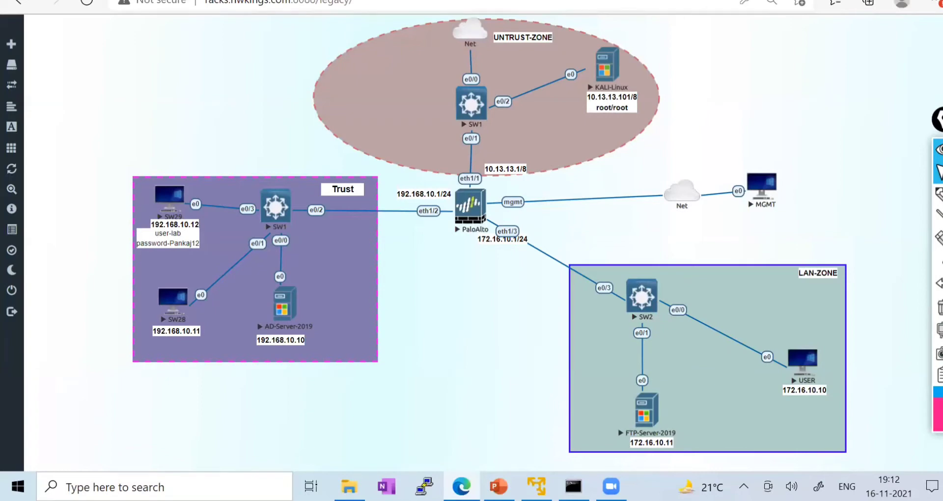
{"action": "key", "text": "ctrl+Tab"}
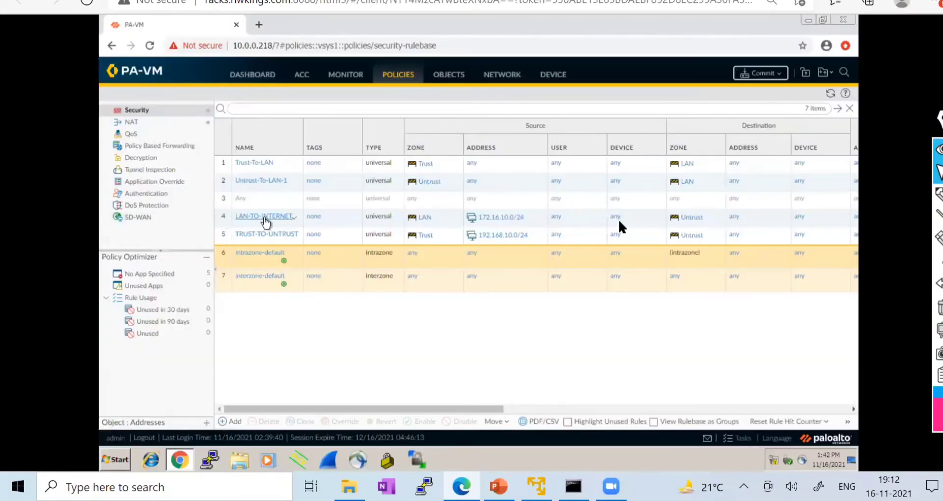
{"action": "left_click_drag", "start_coordinate": [464, 408], "coordinate": [305, 369]}
{"action": "left_click", "coordinate": [197, 1]}
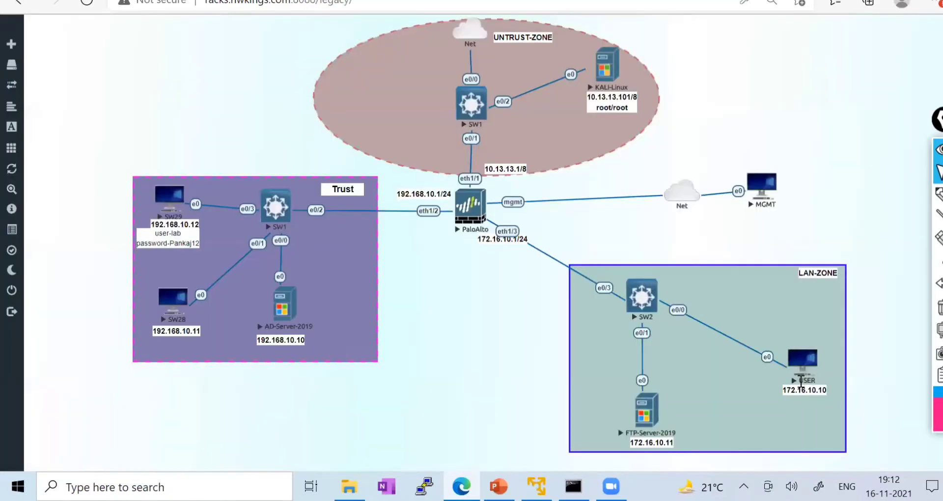
{"action": "left_click", "coordinate": [804, 369]}
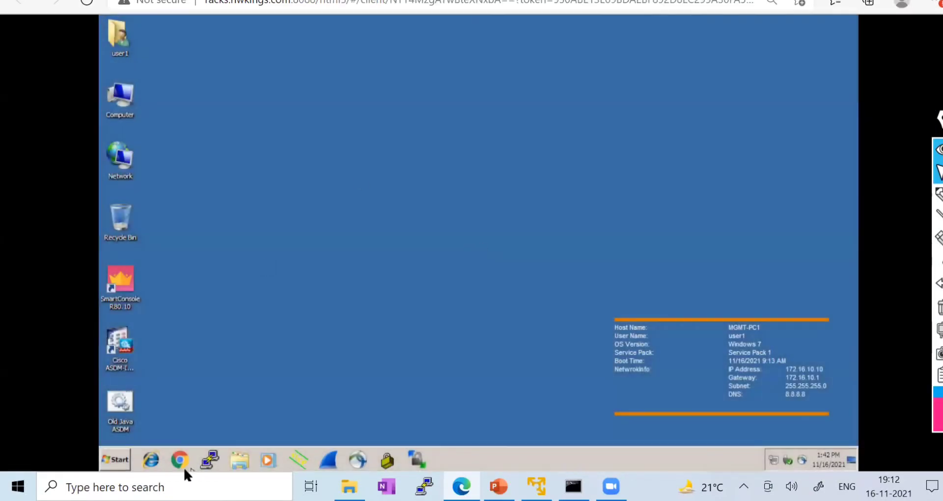
- Launch Chrome on the user PC, dismiss the restore prompt and go to google.in
{"action": "left_click", "coordinate": [182, 461]}
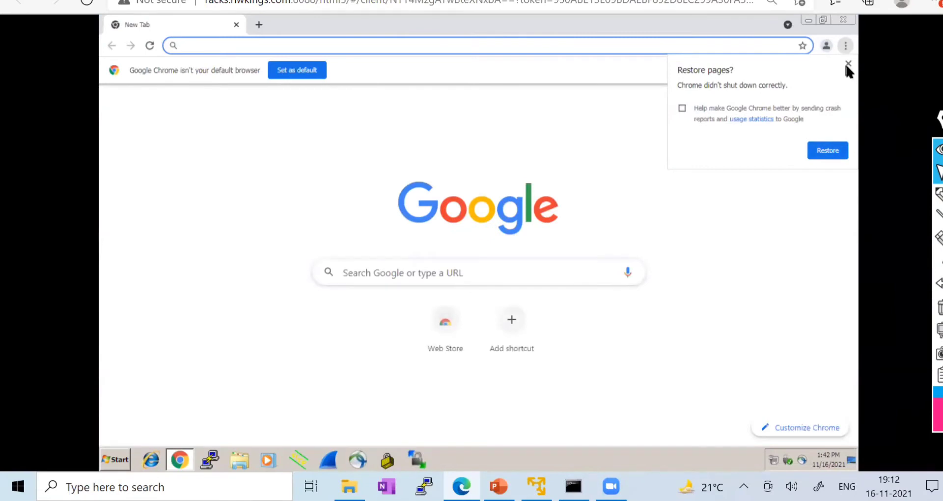
{"action": "left_click", "coordinate": [848, 63]}
{"action": "type", "text": "goo"}
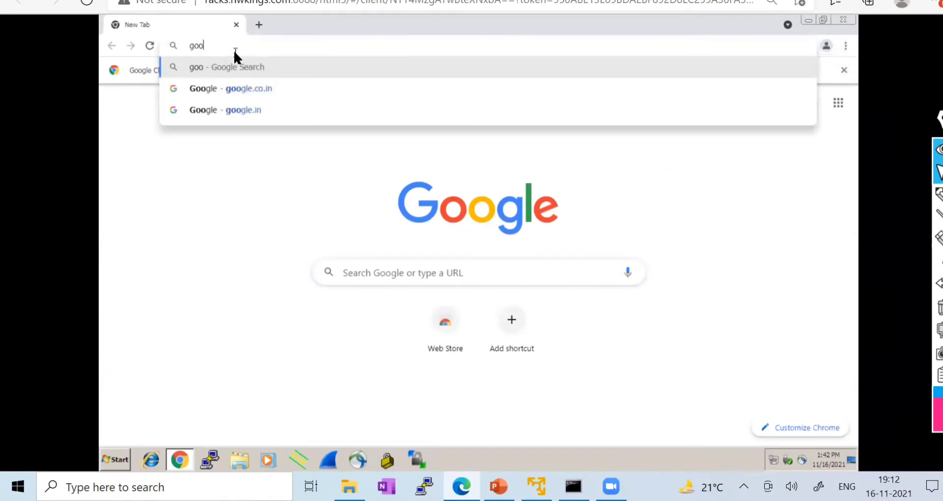
{"action": "type", "text": "gle"}
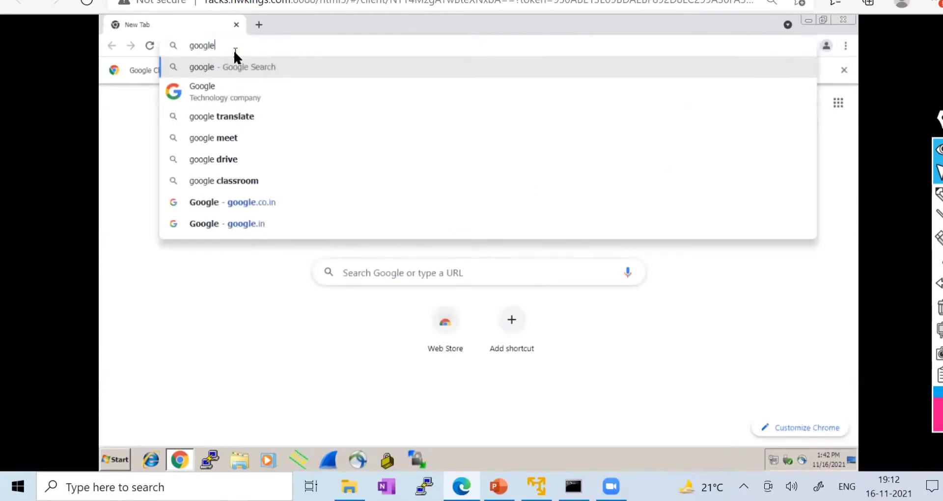
{"action": "type", "text": ".in"}
{"action": "key", "text": "Return"}
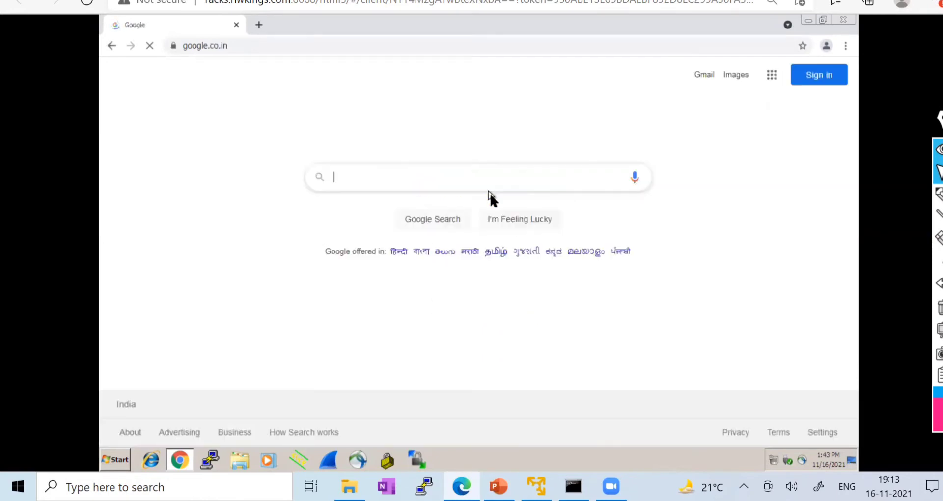
- Search Google for 'virus file download'
{"action": "type", "text": "vi"}
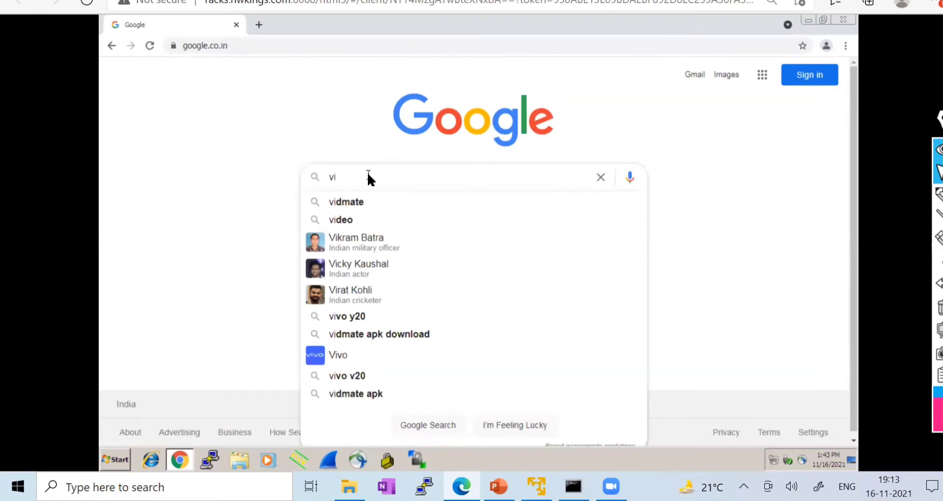
{"action": "key", "text": "BackSpace"}
{"action": "key", "text": "BackSpace"}
{"action": "type", "text": "virus "}
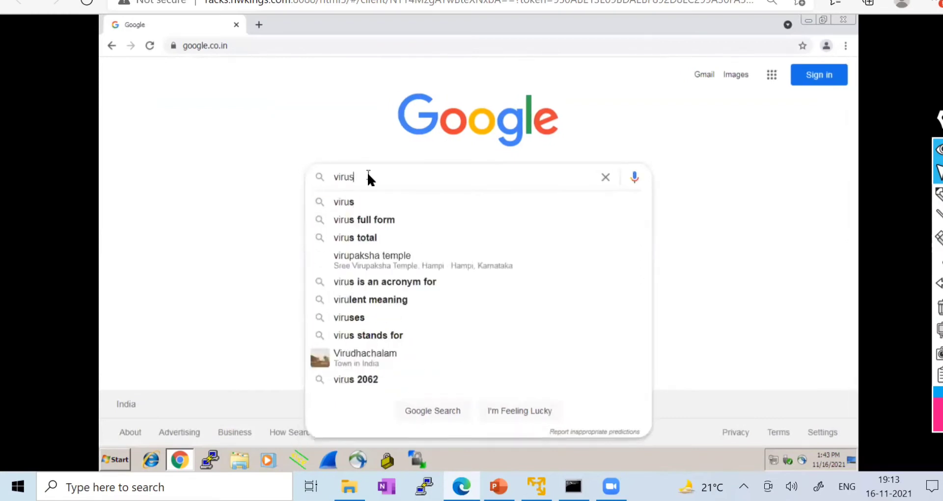
{"action": "type", "text": "file"}
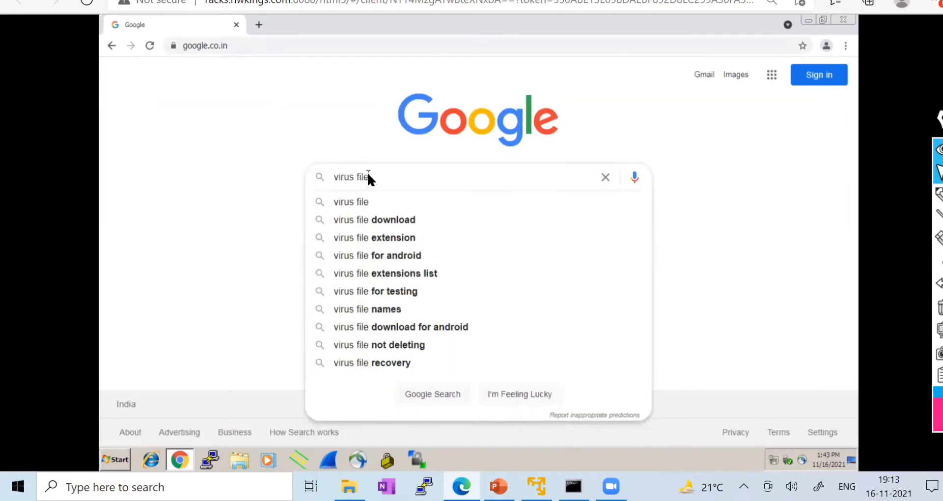
{"action": "key", "text": "Down"}
{"action": "key", "text": "Down"}
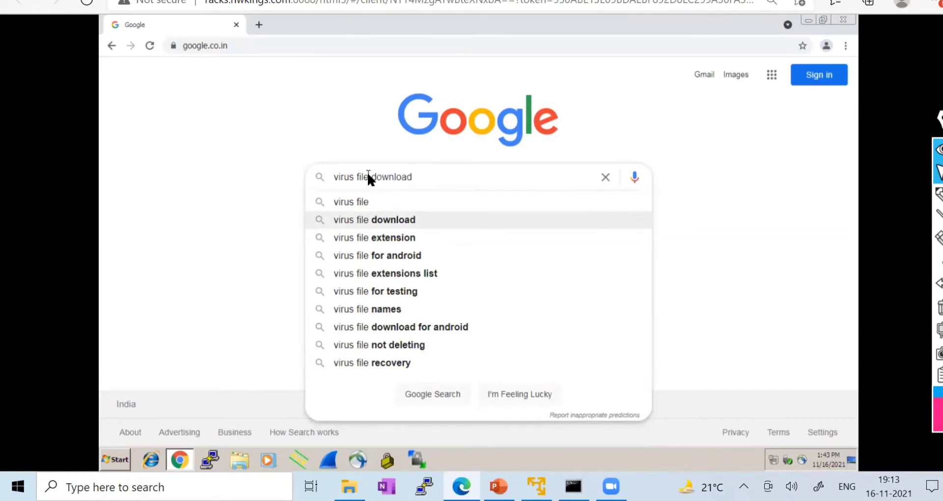
{"action": "key", "text": "Return"}
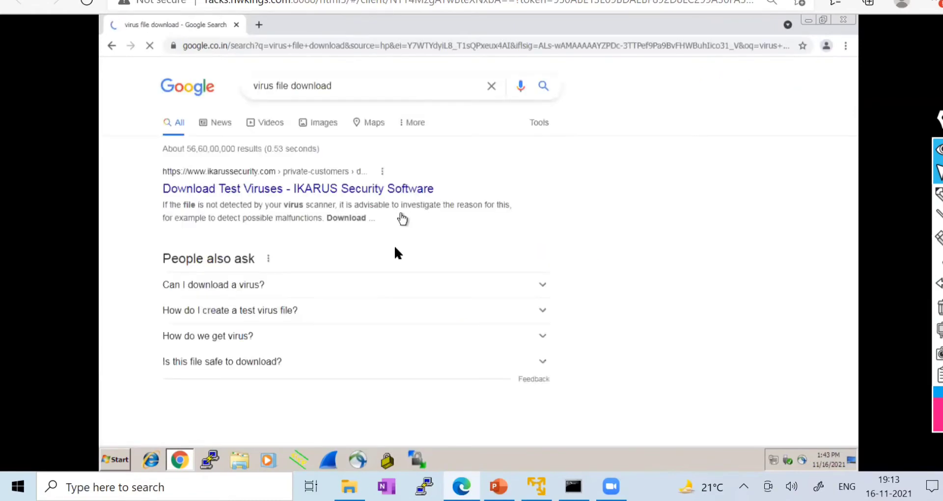
- Open the EICAR.org result in a new tab and switch to it
{"action": "scroll", "coordinate": [289, 315], "scroll_direction": "down", "scroll_amount": 3}
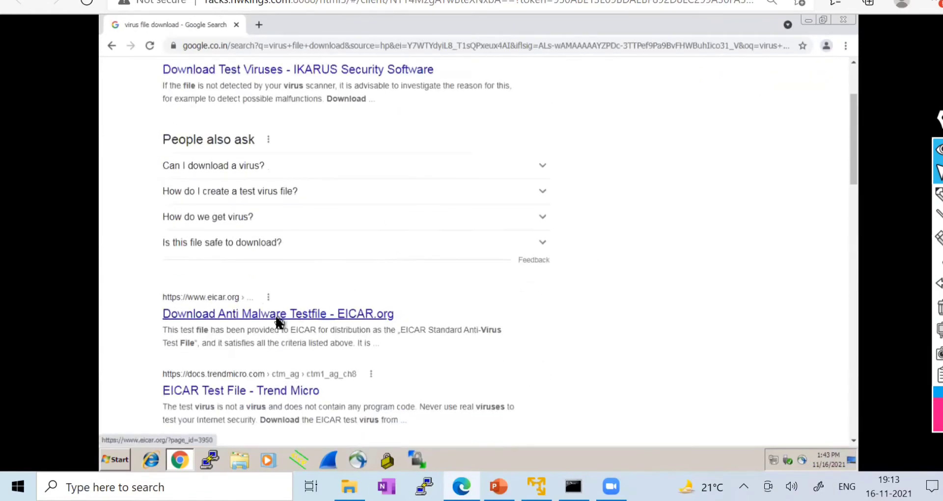
{"action": "right_click", "coordinate": [279, 323]}
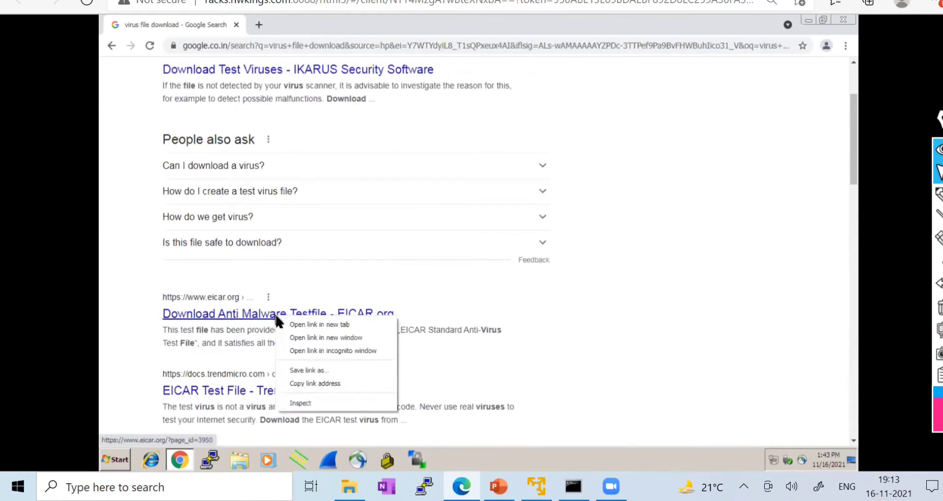
{"action": "left_click", "coordinate": [312, 326]}
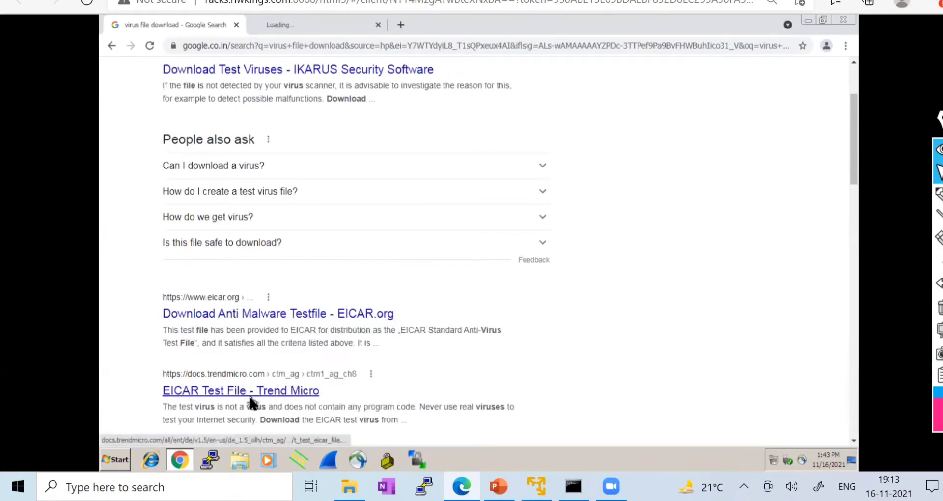
{"action": "left_click", "coordinate": [297, 22]}
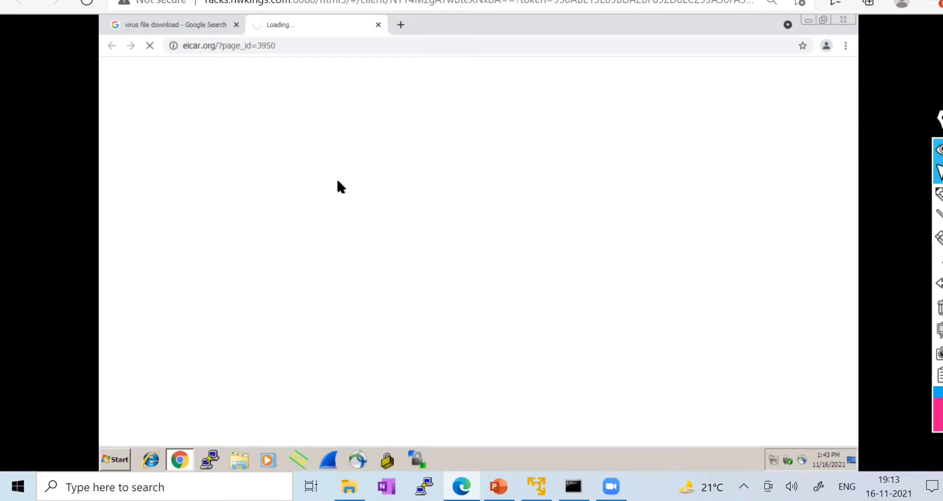
- Read the 'Your clock is ahead' error details on the EICAR tab, then close that tab
{"action": "left_click", "coordinate": [156, 22]}
{"action": "left_click", "coordinate": [275, 24]}
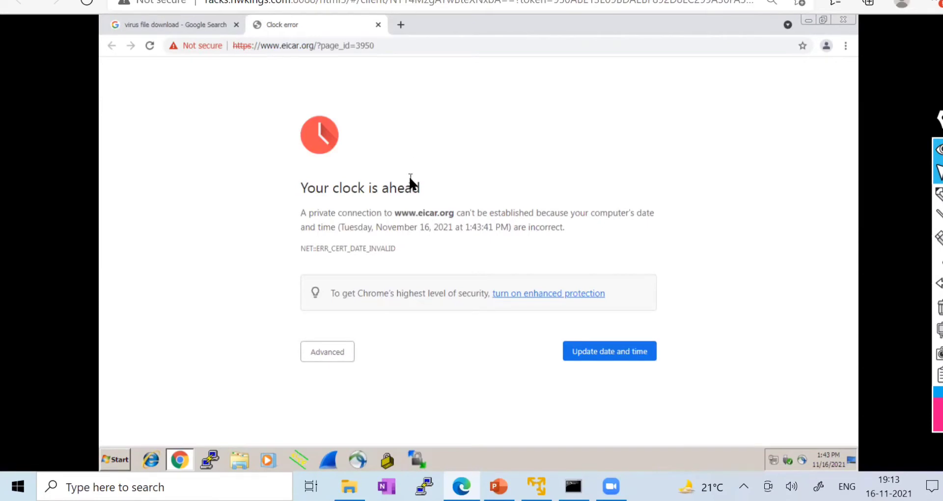
{"action": "left_click_drag", "start_coordinate": [484, 214], "coordinate": [638, 216]}
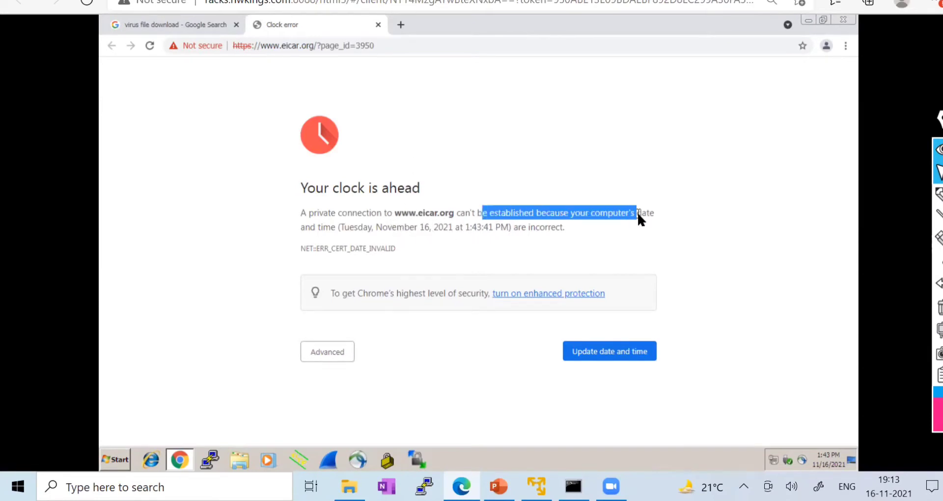
{"action": "left_click", "coordinate": [324, 355]}
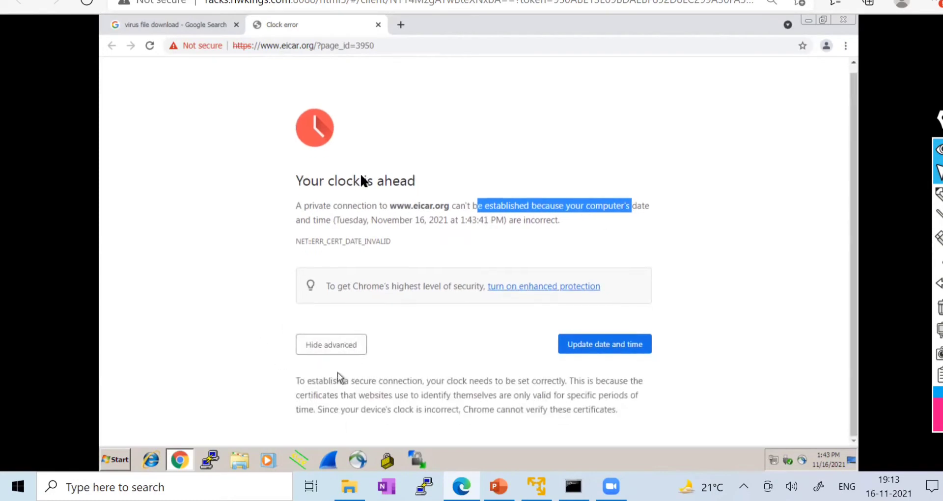
{"action": "left_click", "coordinate": [378, 24]}
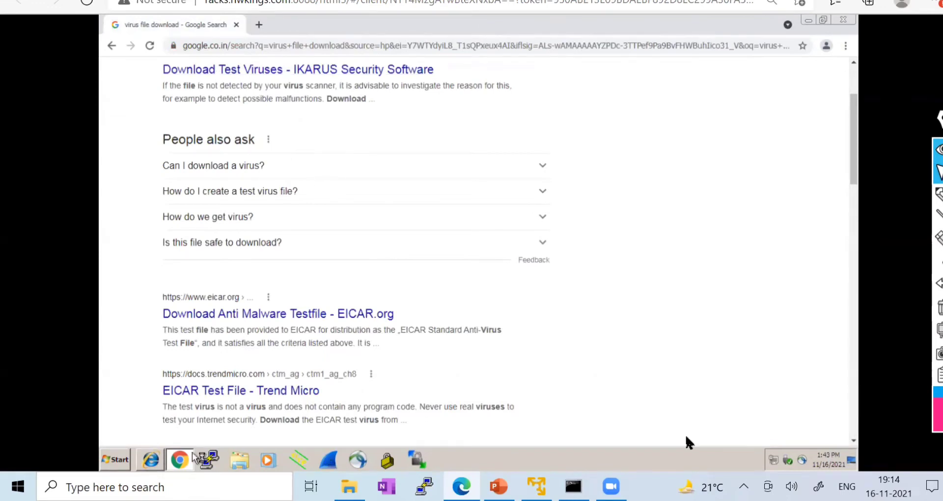
- Open the Windows date and time editor from the taskbar clock and set minutes to 12
{"action": "right_click", "coordinate": [829, 455]}
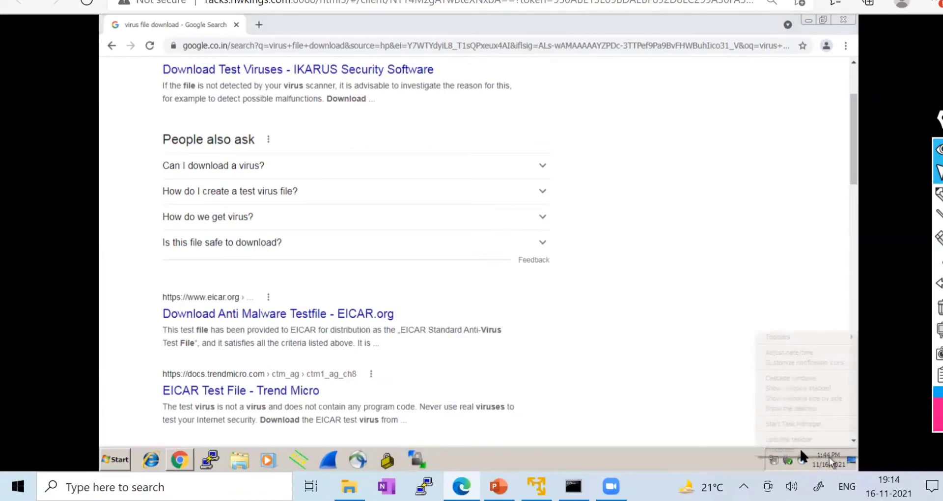
{"action": "left_click", "coordinate": [789, 352]}
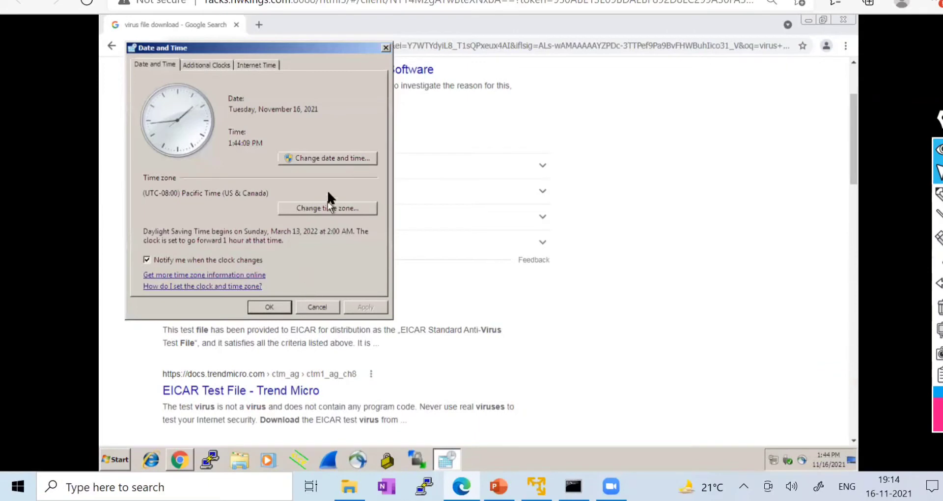
{"action": "left_click", "coordinate": [295, 160]}
{"action": "left_click", "coordinate": [286, 195]}
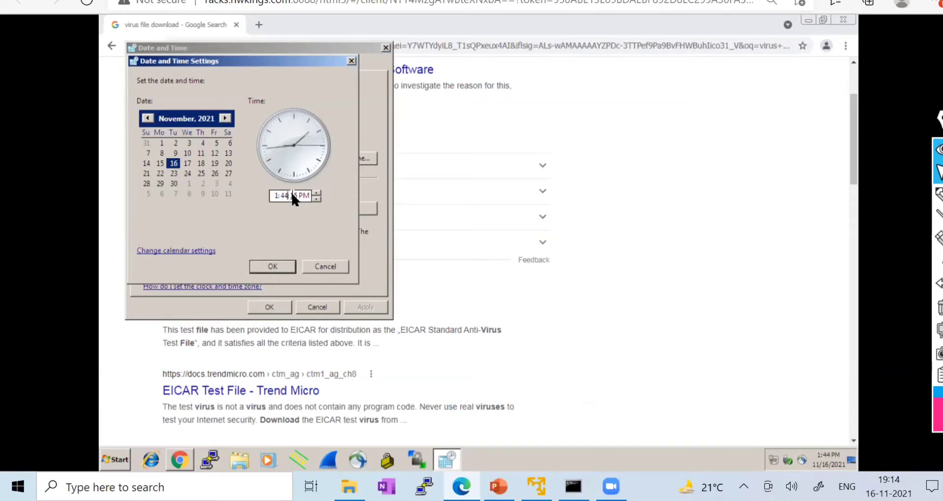
{"action": "left_click", "coordinate": [292, 195]}
{"action": "type", "text": "414"}
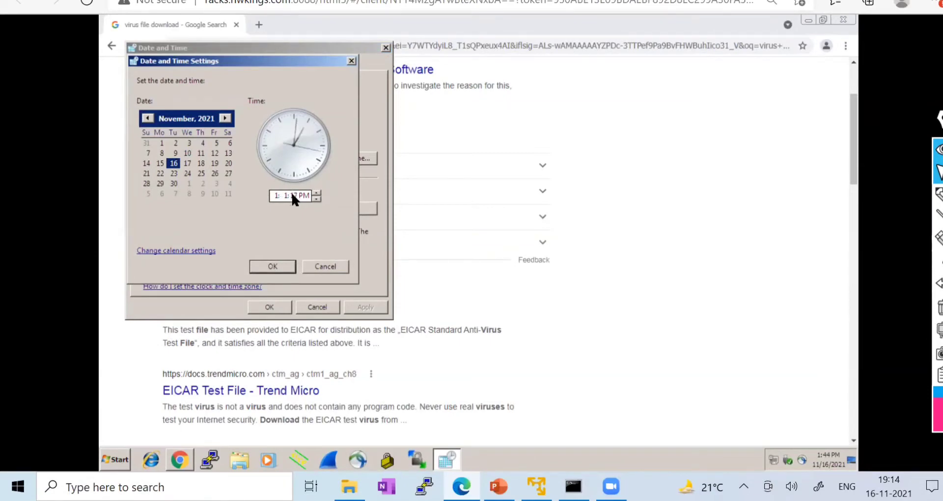
{"action": "key", "text": "Down"}
{"action": "key", "text": "Down"}
- Set the hour to 7 PM and apply the new time of 7:12 PM
{"action": "left_click", "coordinate": [276, 195]}
{"action": "left_click", "coordinate": [317, 192]}
{"action": "left_click", "coordinate": [317, 198]}
{"action": "left_click", "coordinate": [316, 198]}
{"action": "left_click", "coordinate": [316, 198]}
{"action": "left_click", "coordinate": [305, 195]}
{"action": "left_click", "coordinate": [317, 193]}
{"action": "left_click", "coordinate": [275, 195]}
{"action": "type", "text": "7"}
{"action": "left_click", "coordinate": [273, 267]}
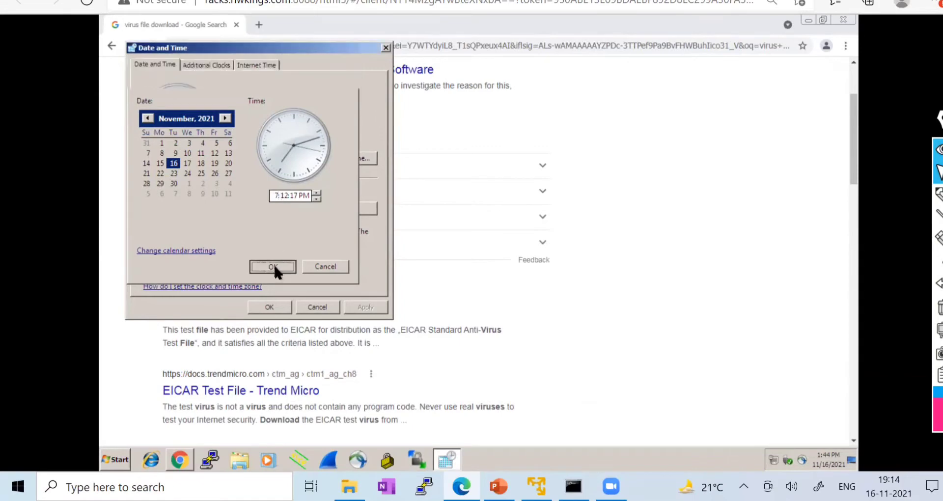
{"action": "left_click", "coordinate": [270, 307]}
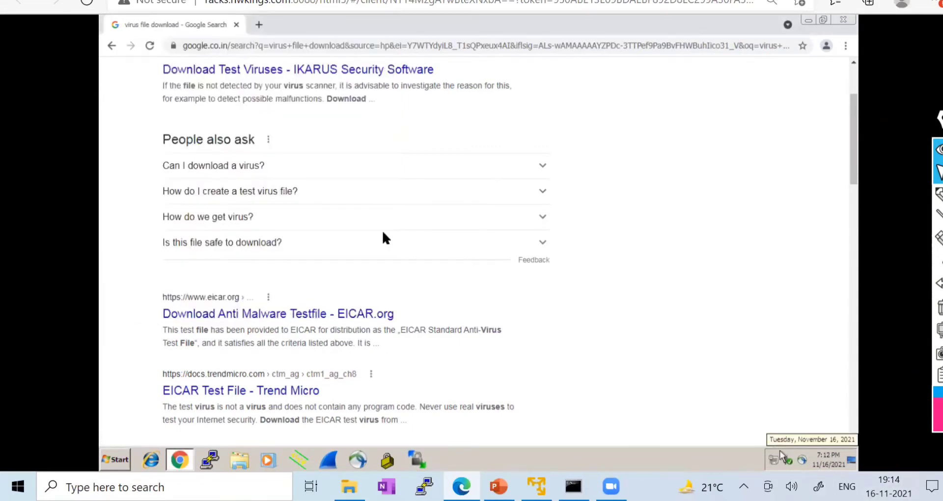
- Retry the EICAR result, still hitting the clock error, then launch Internet Explorer
{"action": "scroll", "coordinate": [248, 200], "scroll_direction": "up", "scroll_amount": 3}
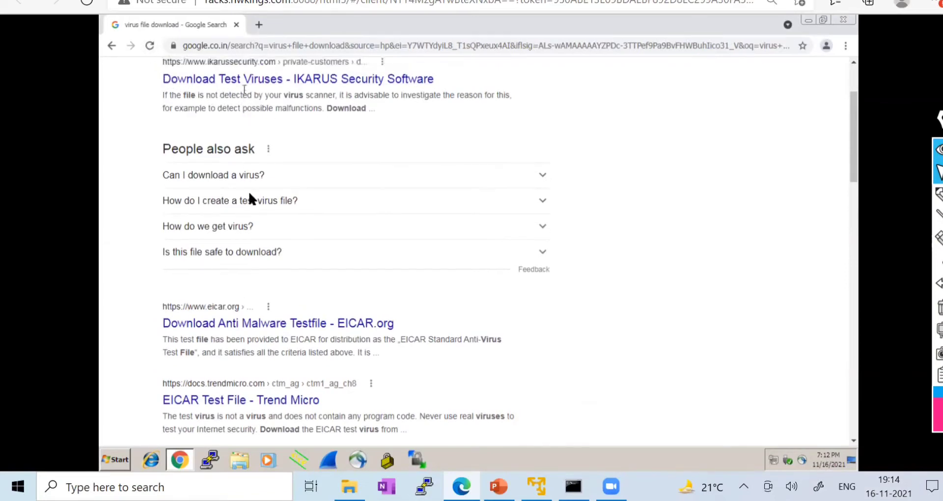
{"action": "scroll", "coordinate": [287, 350], "scroll_direction": "down", "scroll_amount": 6}
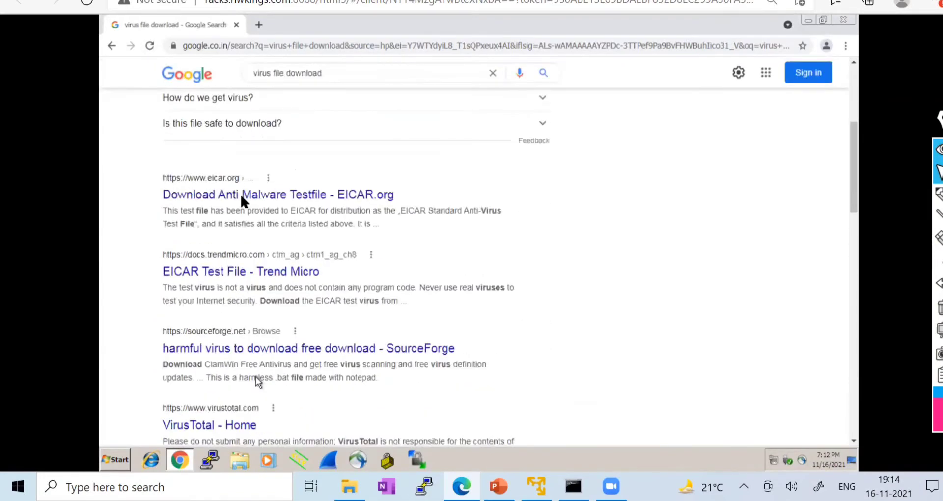
{"action": "left_click", "coordinate": [241, 197]}
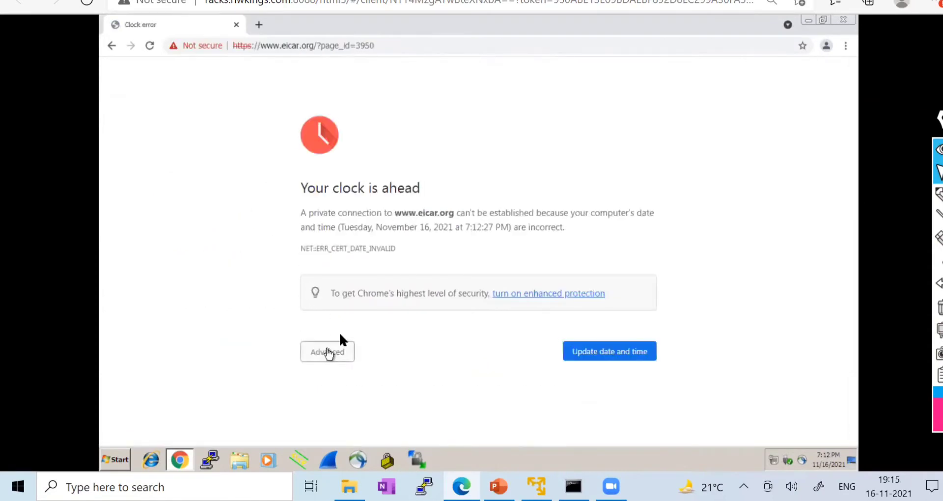
{"action": "left_click", "coordinate": [329, 351]}
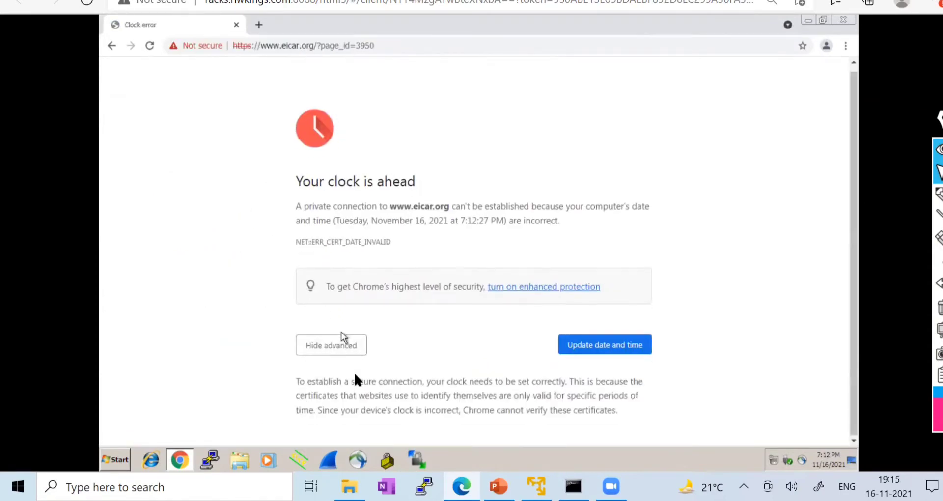
{"action": "left_click", "coordinate": [605, 349]}
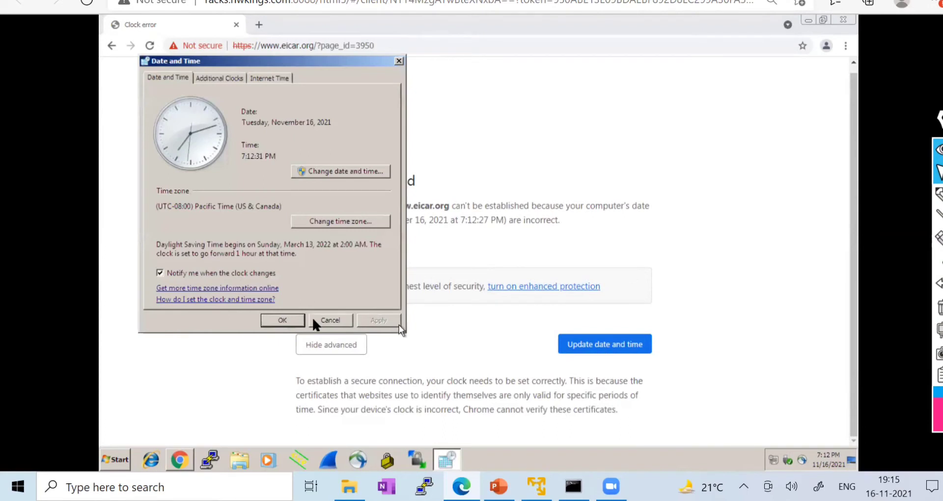
{"action": "left_click", "coordinate": [283, 320]}
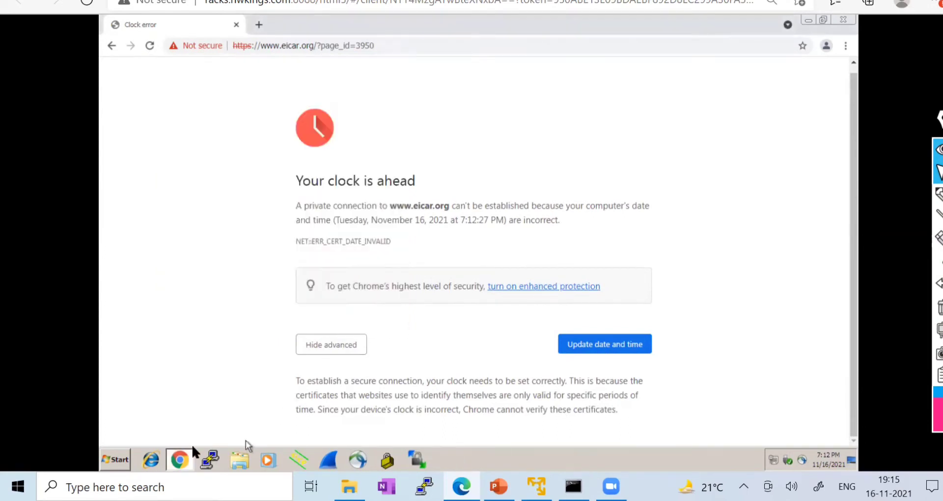
{"action": "left_click", "coordinate": [158, 458]}
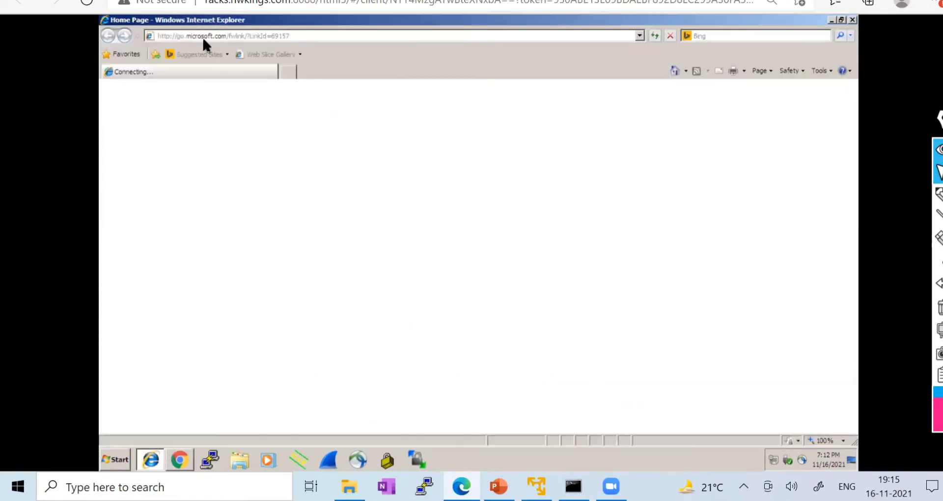
- Load google.in in Internet Explorer and search for 'virsu file download'
{"action": "left_click", "coordinate": [202, 36]}
{"action": "type", "text": "goo"}
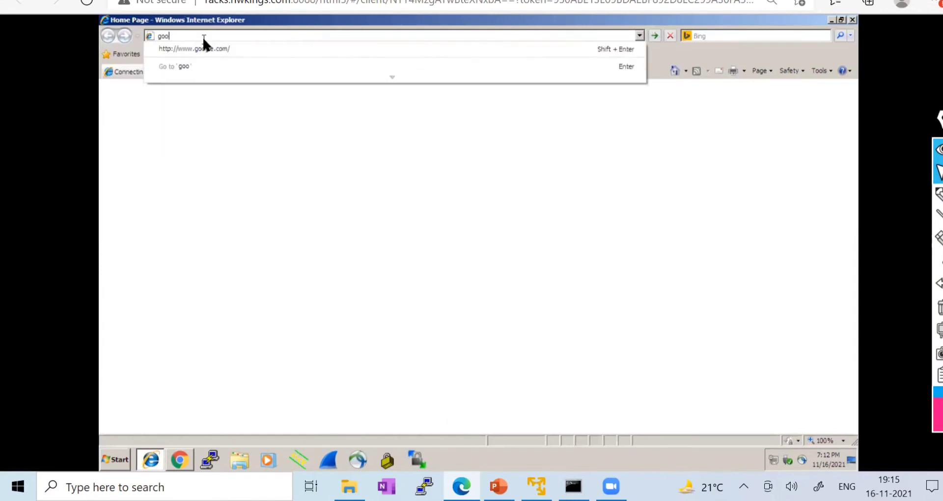
{"action": "type", "text": "gle.in"}
{"action": "key", "text": "Return"}
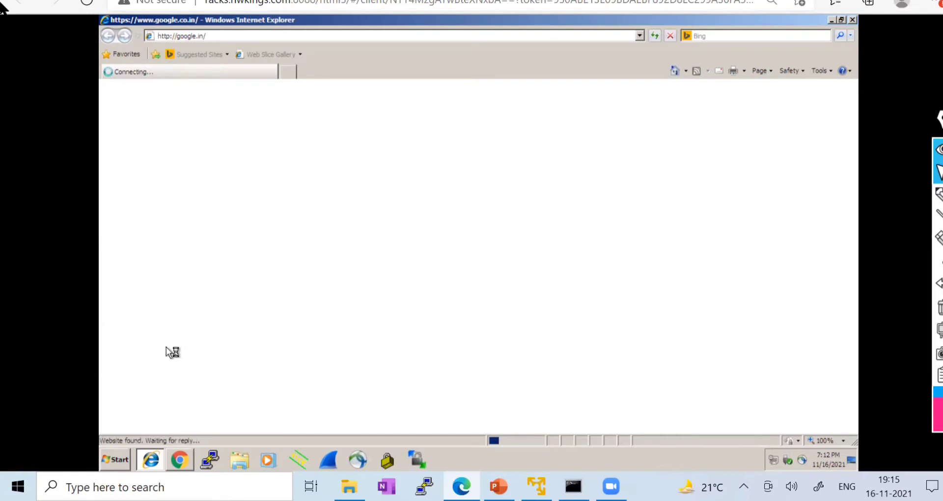
{"action": "type", "text": "virsu file download"}
{"action": "key", "text": "Return"}
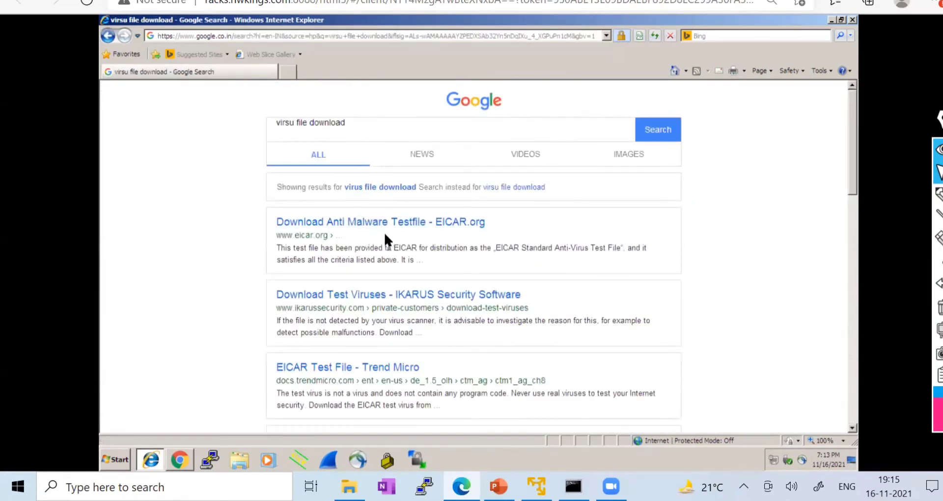
- After the EICAR result fails, open Trend Micro's EICAR Test File page past the certificate warning
{"action": "left_click", "coordinate": [363, 223]}
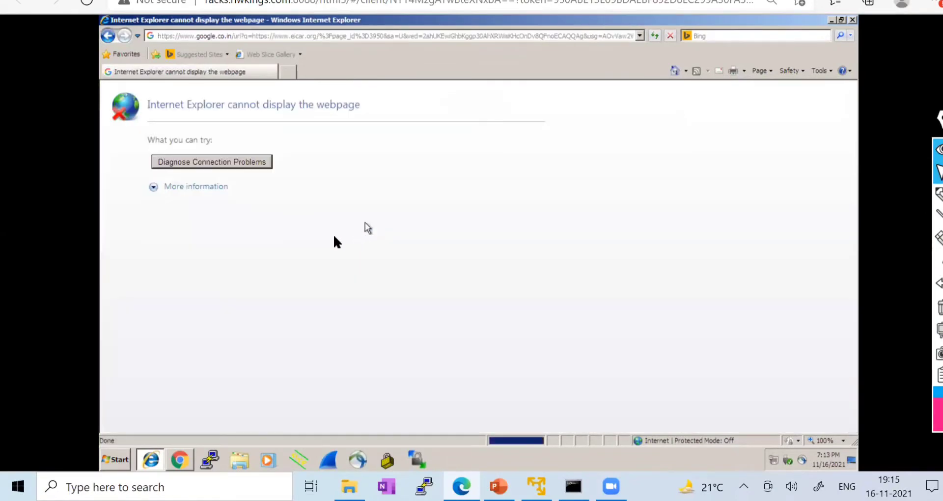
{"action": "left_click", "coordinate": [193, 187]}
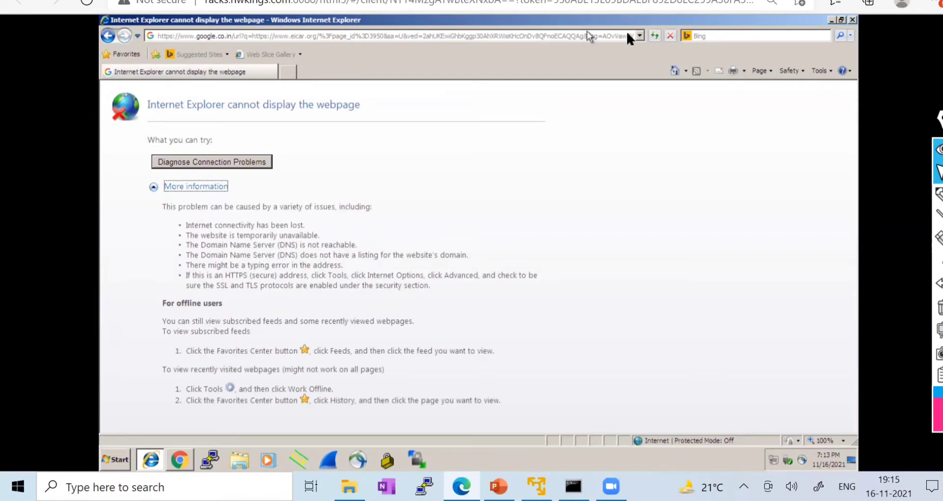
{"action": "left_click", "coordinate": [653, 37]}
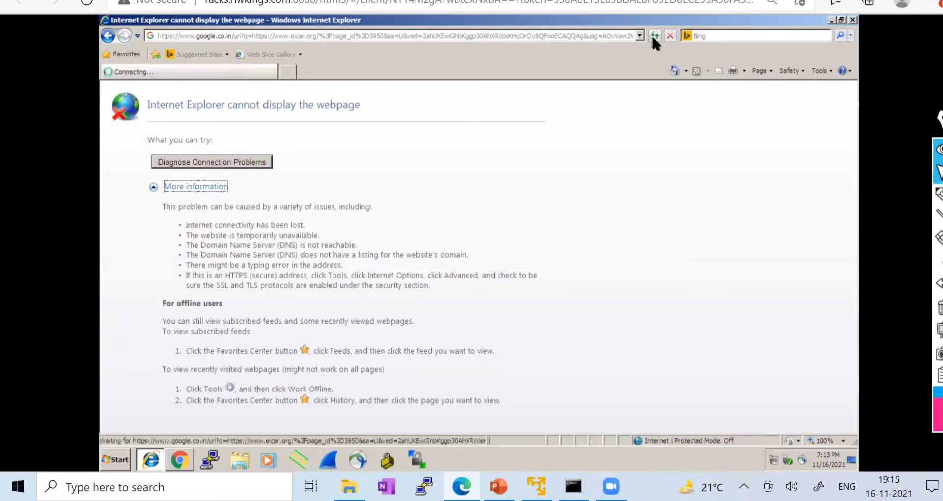
{"action": "left_click", "coordinate": [108, 37]}
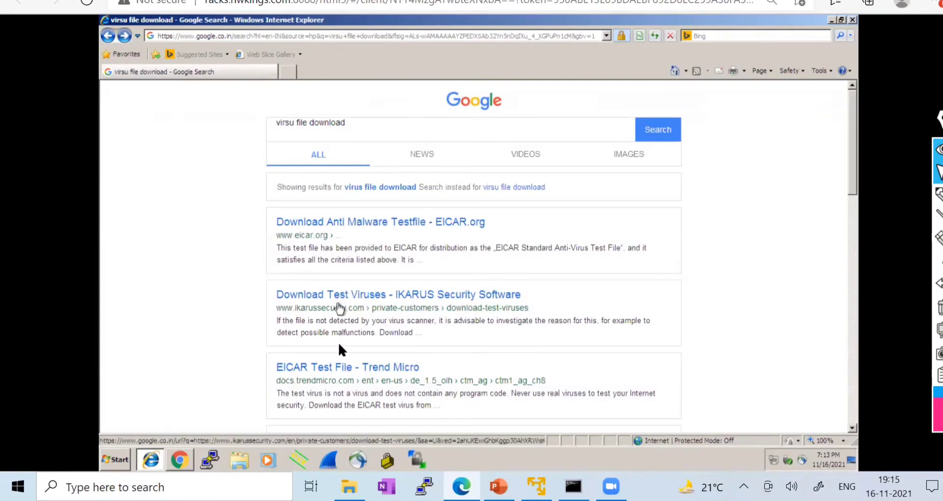
{"action": "left_click", "coordinate": [340, 370]}
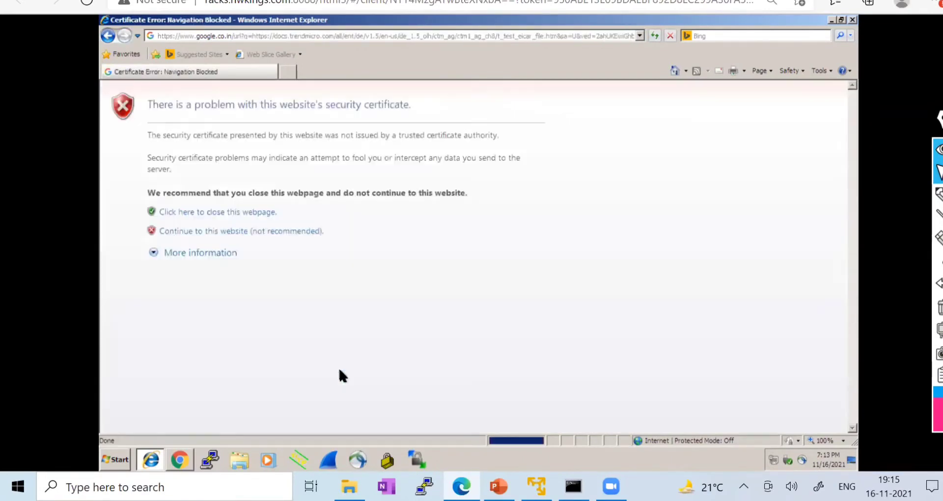
{"action": "left_click", "coordinate": [206, 231]}
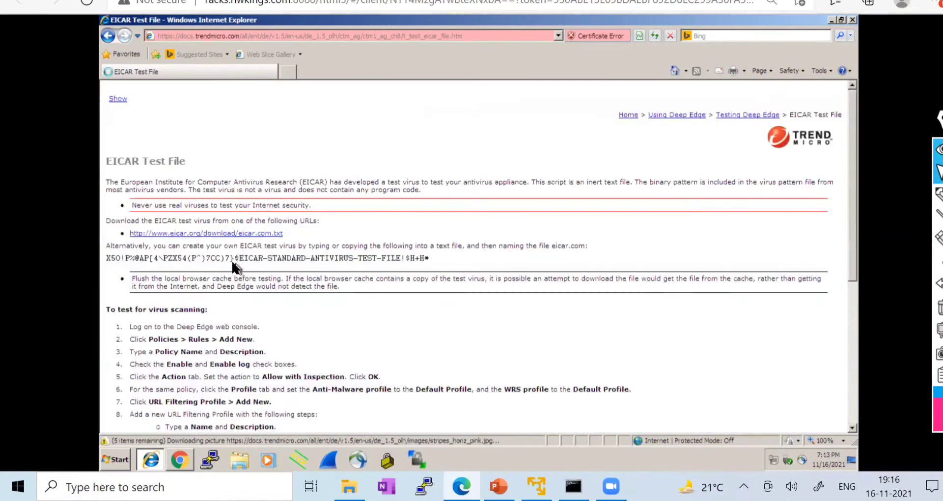
- Open eicar.com.txt, select its EICAR string, go back, minimize IE and close Chrome
{"action": "left_click", "coordinate": [193, 236]}
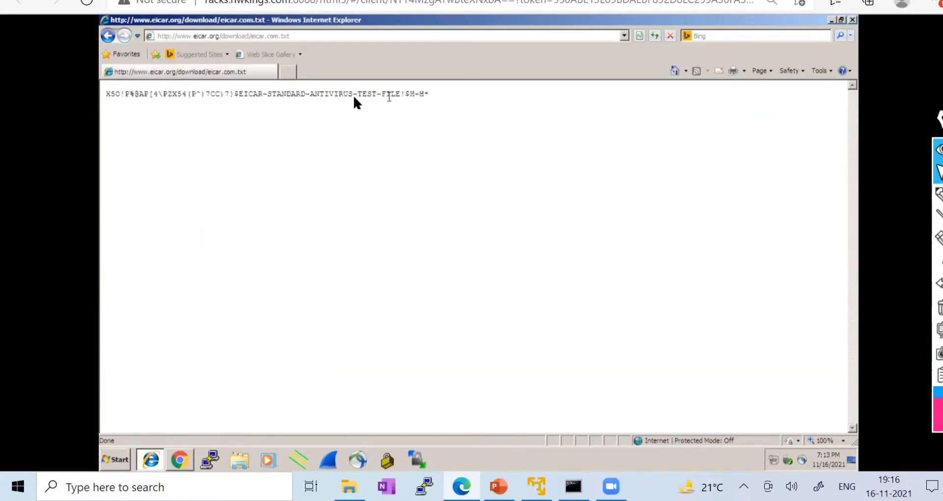
{"action": "left_click_drag", "start_coordinate": [446, 95], "coordinate": [109, 98]}
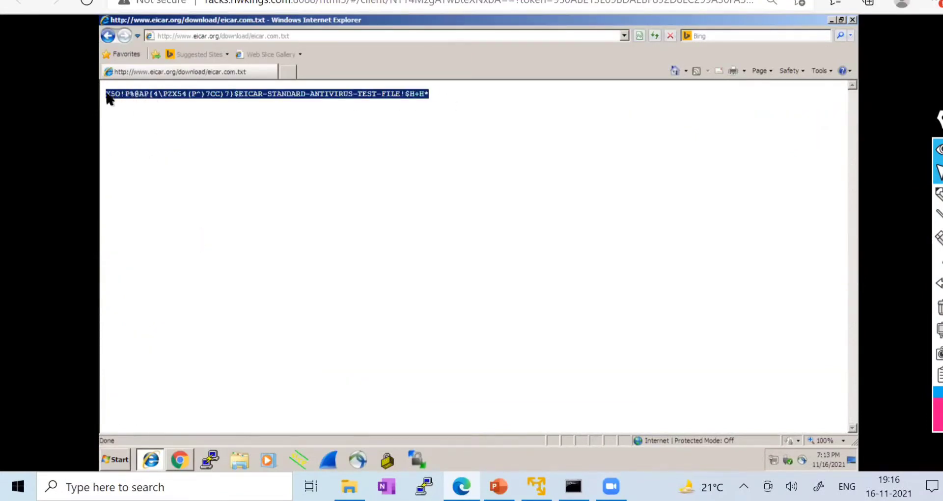
{"action": "left_click", "coordinate": [105, 37]}
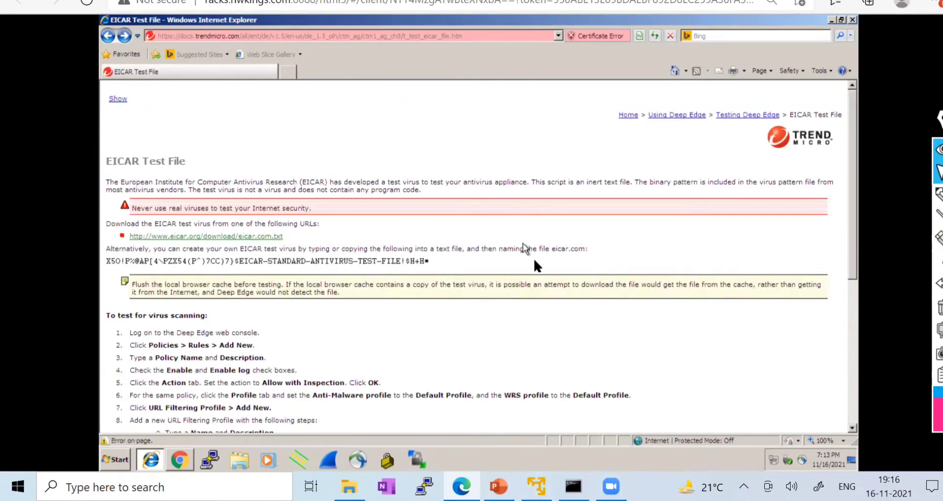
{"action": "left_click", "coordinate": [831, 19]}
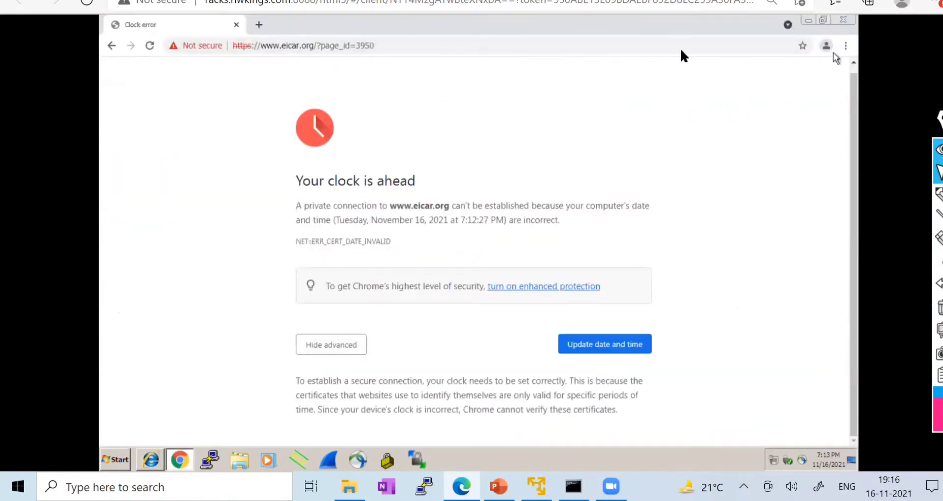
{"action": "left_click", "coordinate": [845, 20]}
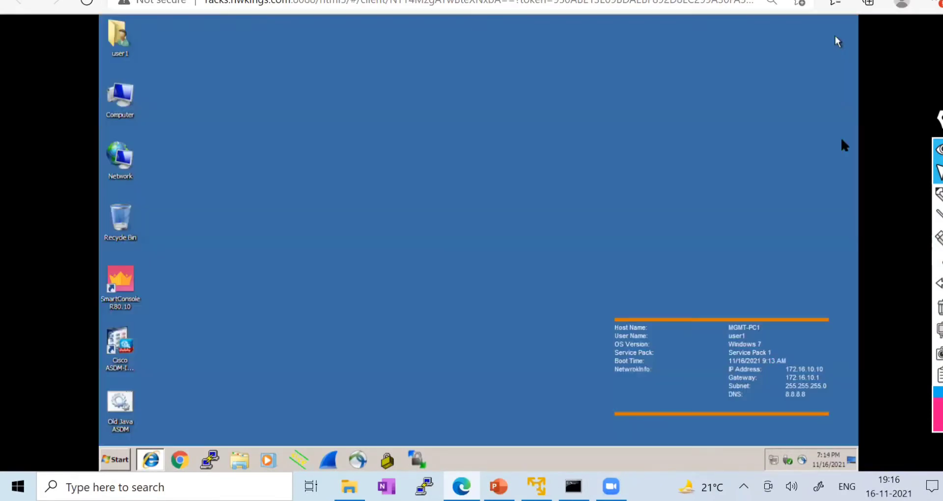
- Open the LAN-TO-INTERNET rule and review its Source, Destination, Application and Service/URL settings
{"action": "left_click", "coordinate": [110, 1]}
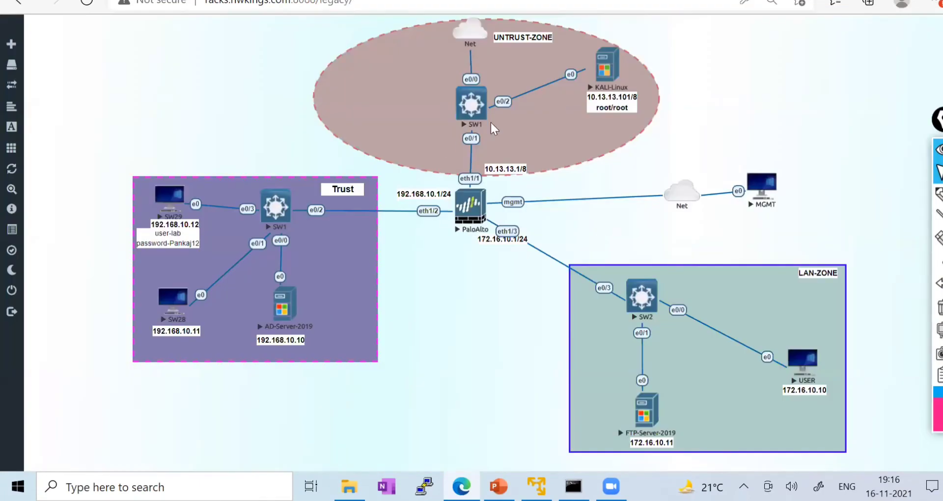
{"action": "left_click", "coordinate": [383, 1]}
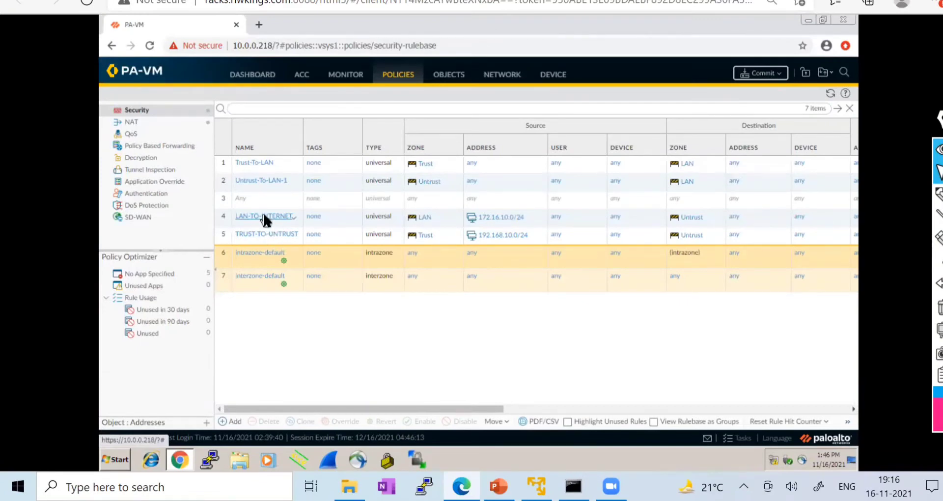
{"action": "left_click", "coordinate": [264, 217]}
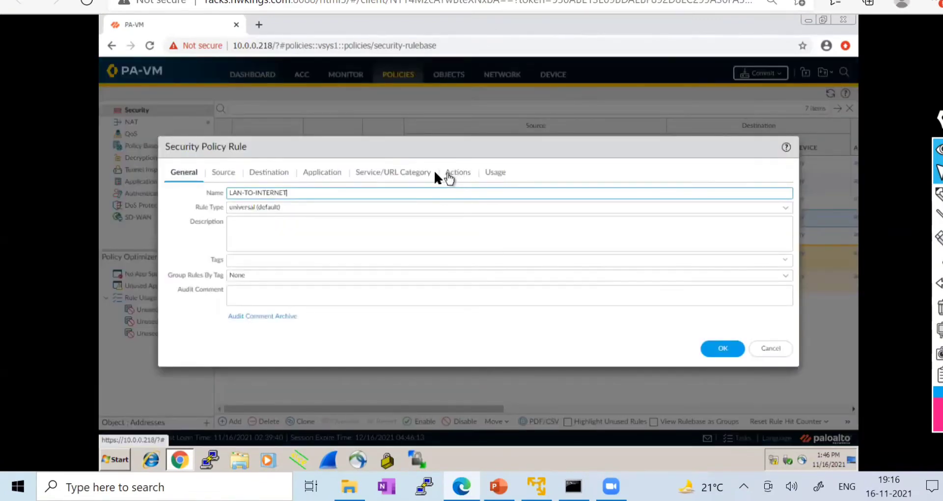
{"action": "left_click", "coordinate": [239, 171]}
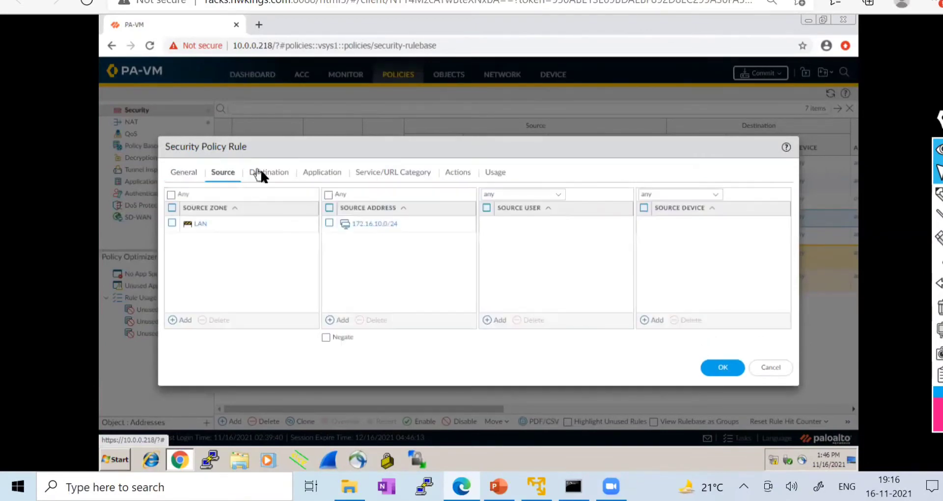
{"action": "left_click", "coordinate": [261, 176]}
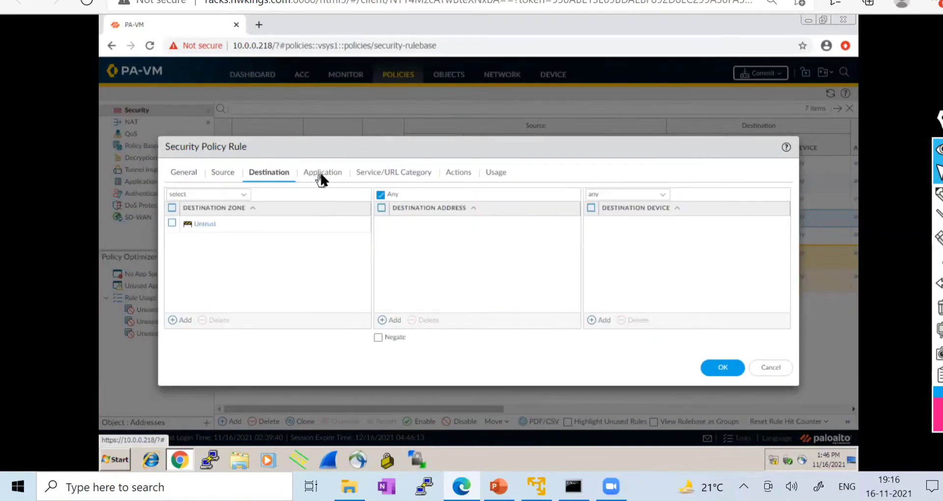
{"action": "left_click", "coordinate": [320, 173]}
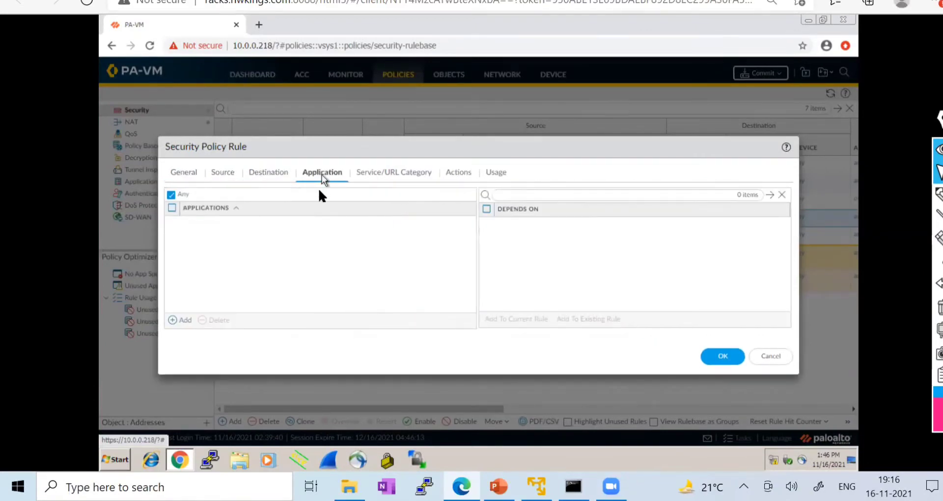
{"action": "left_click", "coordinate": [378, 174]}
- In Actions, set Profile Type to Profiles with Antivirus default, then cancel the edits
{"action": "left_click", "coordinate": [456, 178]}
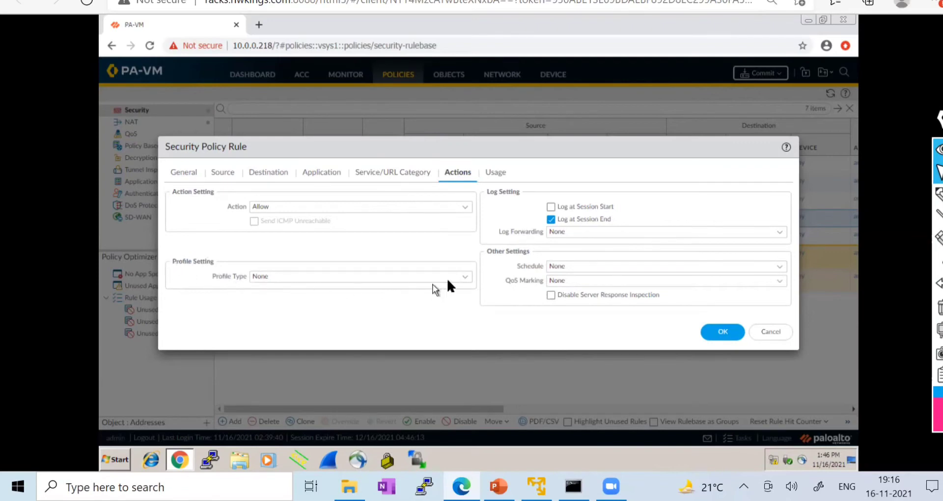
{"action": "left_click", "coordinate": [467, 276]}
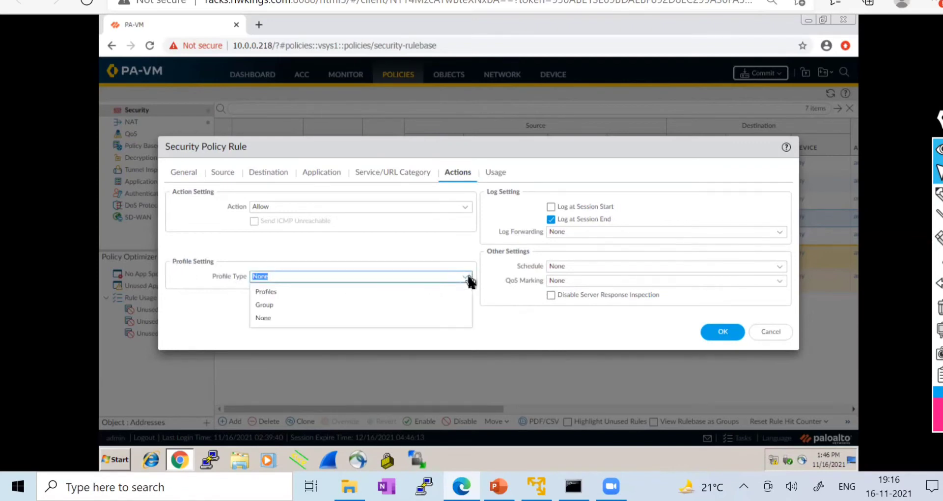
{"action": "left_click", "coordinate": [273, 291]}
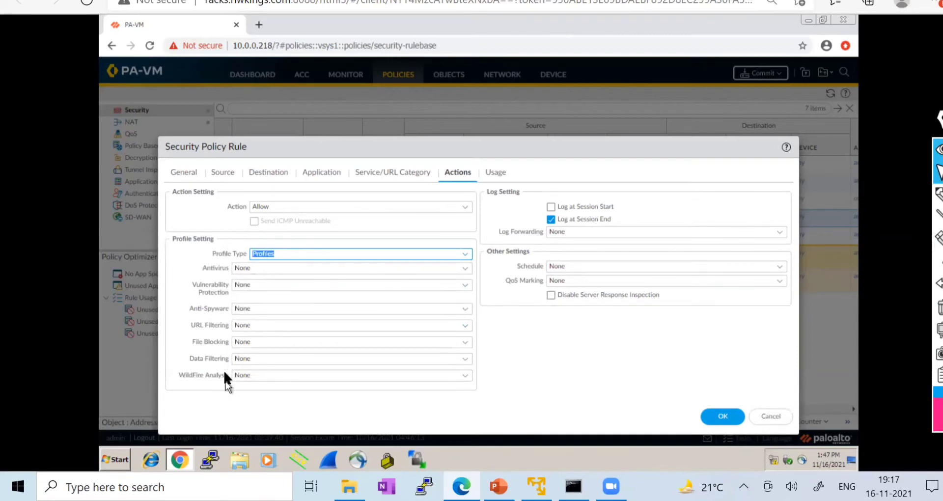
{"action": "left_click", "coordinate": [464, 268]}
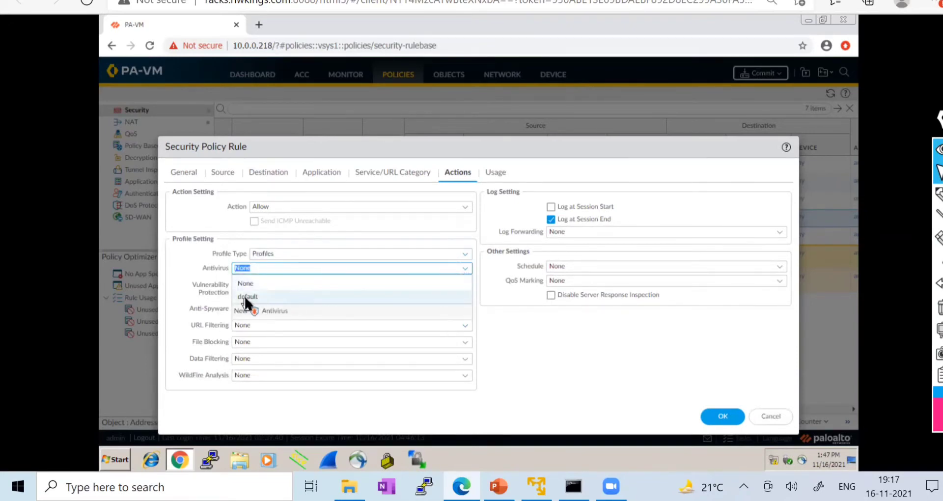
{"action": "left_click", "coordinate": [247, 297]}
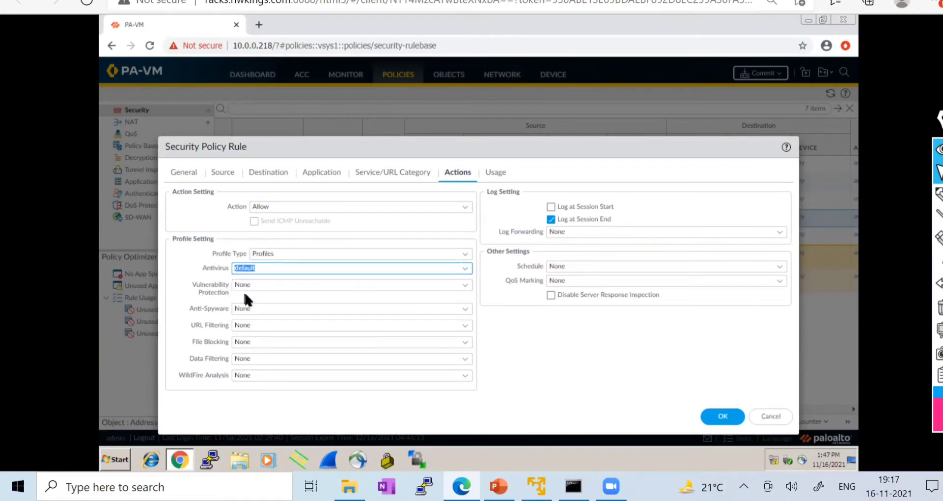
{"action": "left_click", "coordinate": [210, 260]}
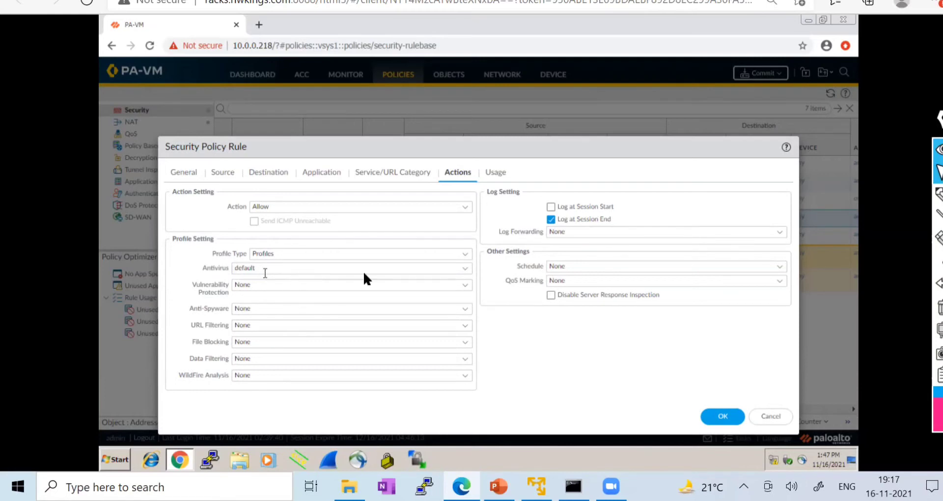
{"action": "left_click", "coordinate": [464, 268]}
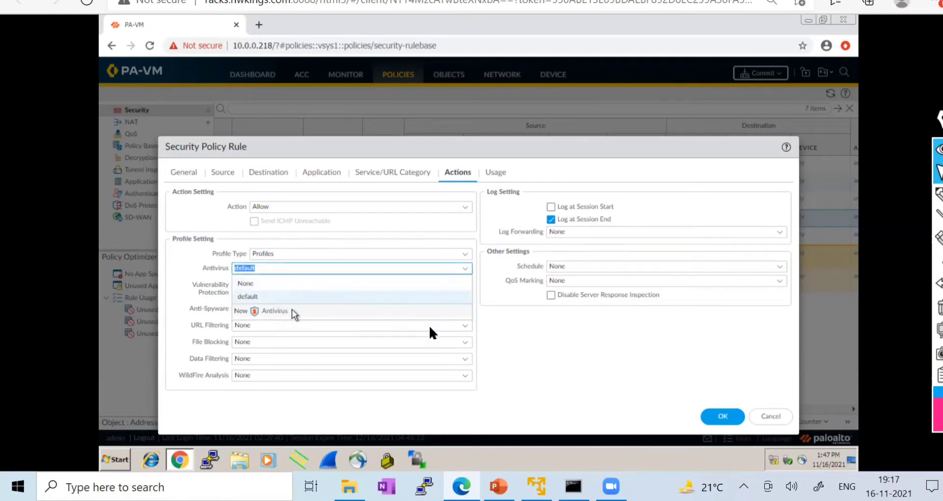
{"action": "left_click", "coordinate": [774, 421]}
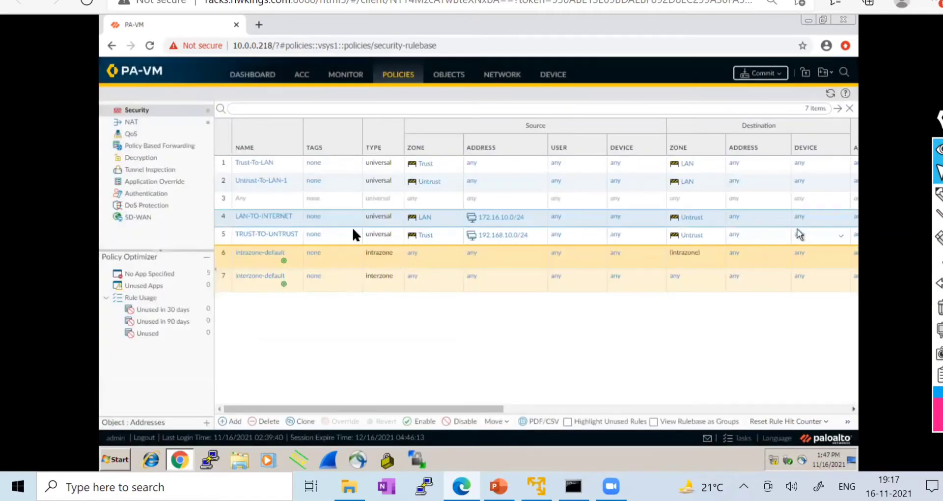
{"action": "left_click_drag", "start_coordinate": [384, 409], "coordinate": [310, 381]}
{"action": "left_click_drag", "start_coordinate": [586, 381], "coordinate": [844, 380]}
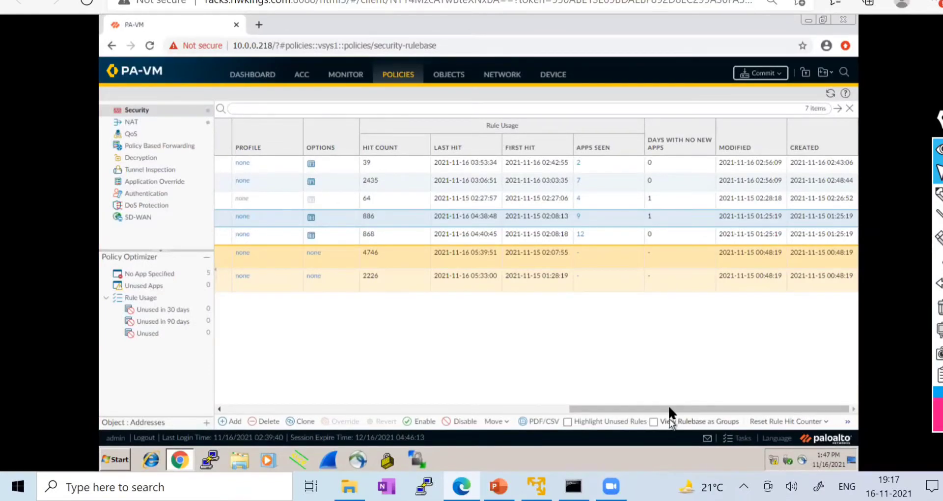
{"action": "left_click_drag", "start_coordinate": [669, 409], "coordinate": [265, 409]}
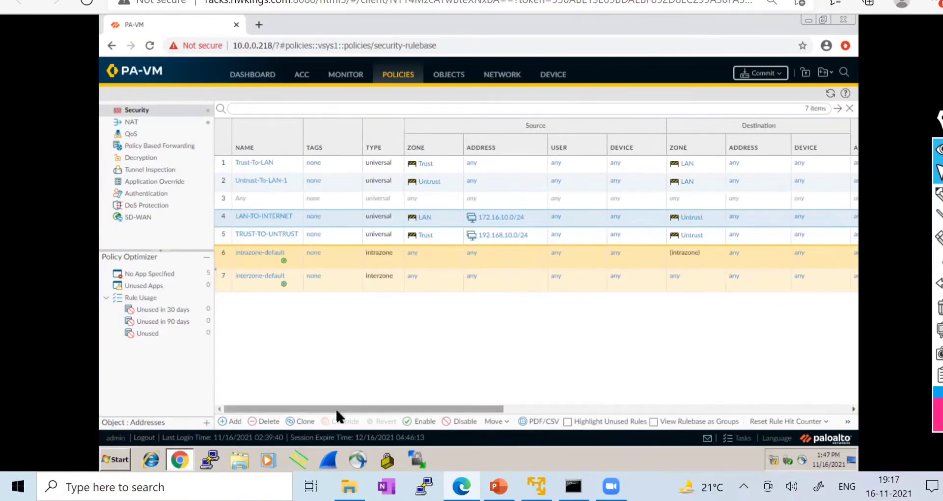
{"action": "left_click", "coordinate": [448, 75]}
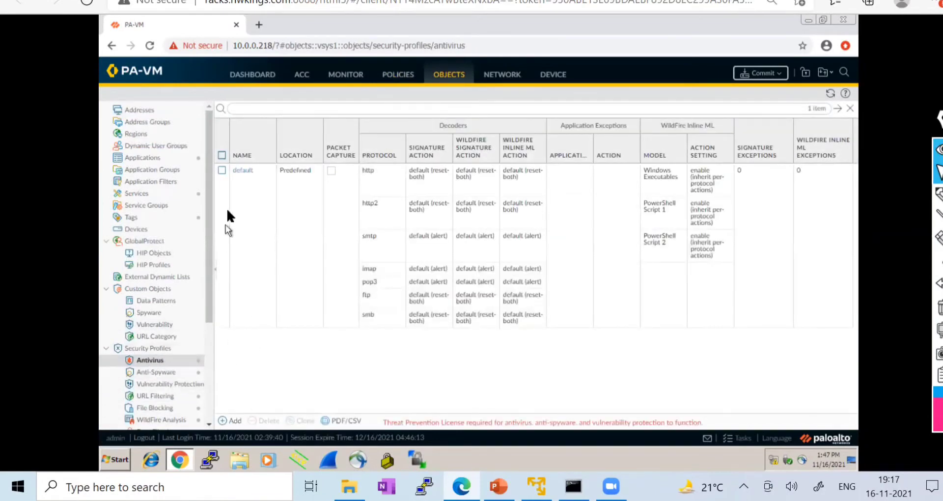
- Create a new antivirus profile named Lab_AV with description 'Antivirus'
{"action": "left_click", "coordinate": [235, 422]}
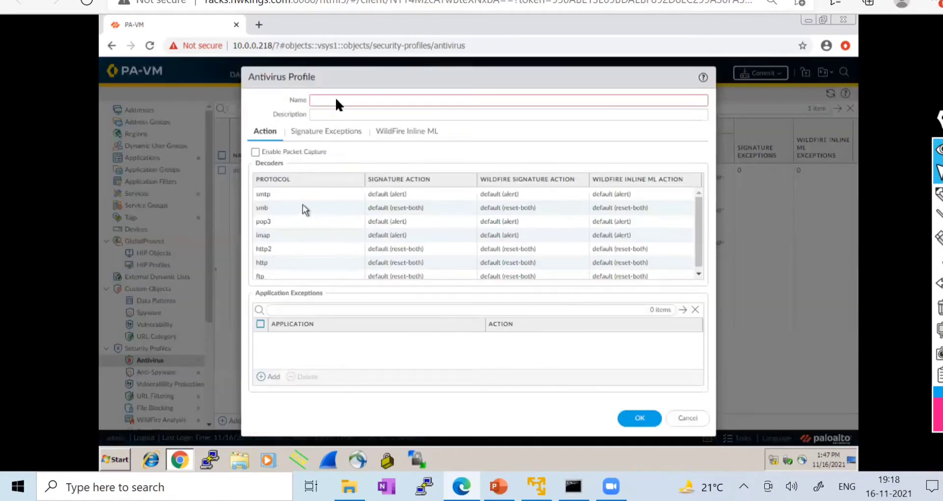
{"action": "left_click", "coordinate": [337, 101]}
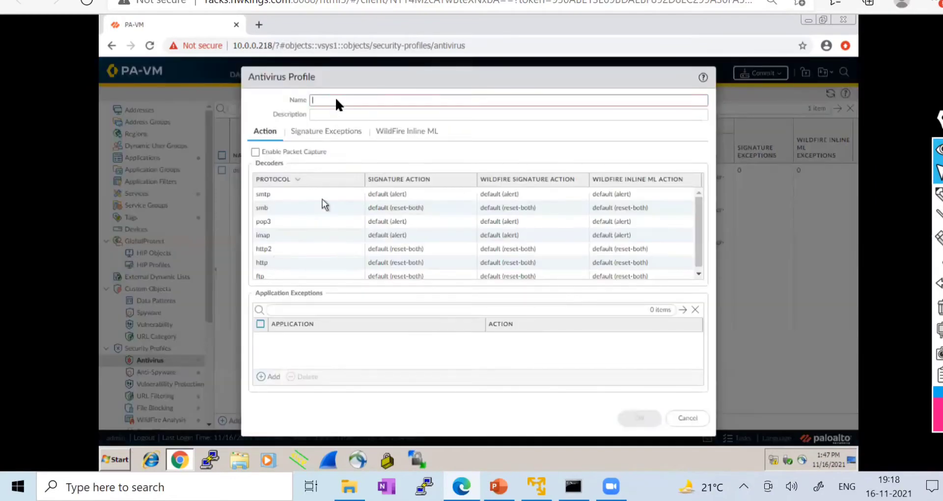
{"action": "type", "text": "Lan"}
{"action": "key", "text": "BackSpace"}
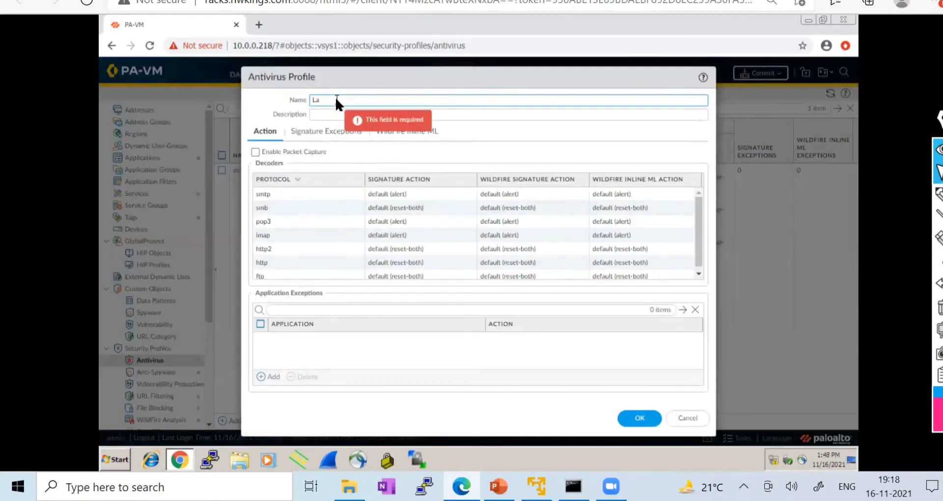
{"action": "type", "text": "b_AV"}
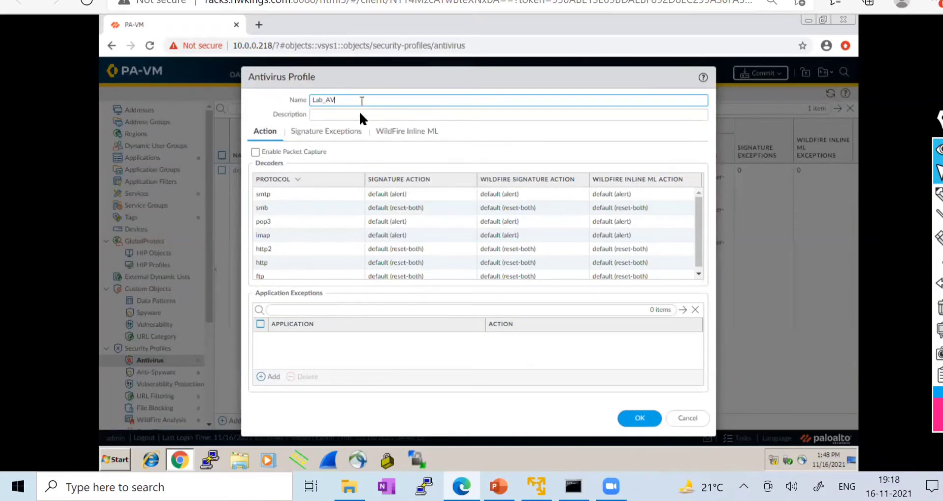
{"action": "left_click", "coordinate": [331, 115]}
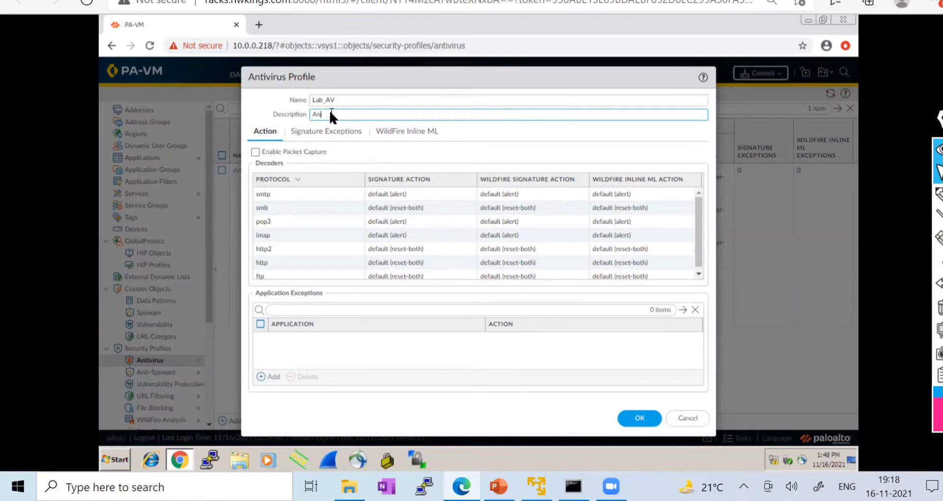
{"action": "type", "text": "Antivirus"}
{"action": "scroll", "coordinate": [700, 221], "scroll_direction": "down", "scroll_amount": 1}
{"action": "scroll", "coordinate": [697, 211], "scroll_direction": "up", "scroll_amount": 1}
- Set the signature action to drop for the smtp, smb, pop3 and imap decoders
{"action": "left_click", "coordinate": [354, 99]}
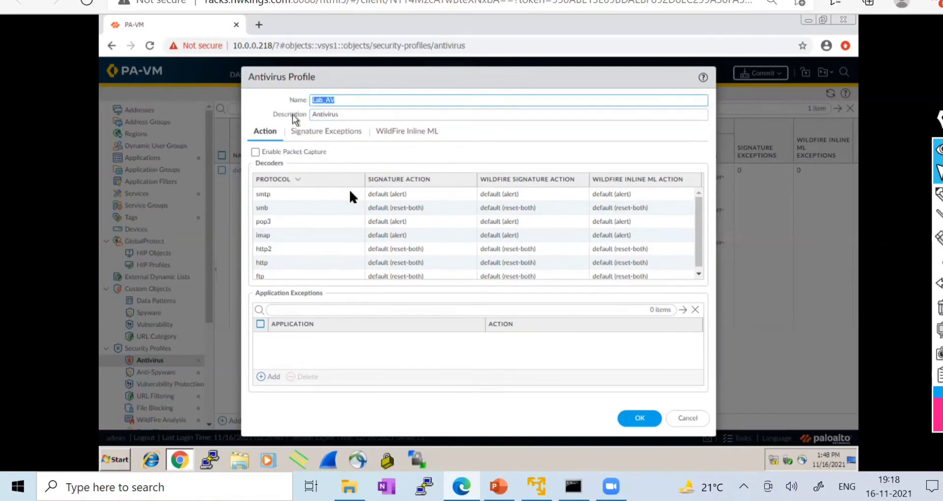
{"action": "left_click", "coordinate": [398, 193]}
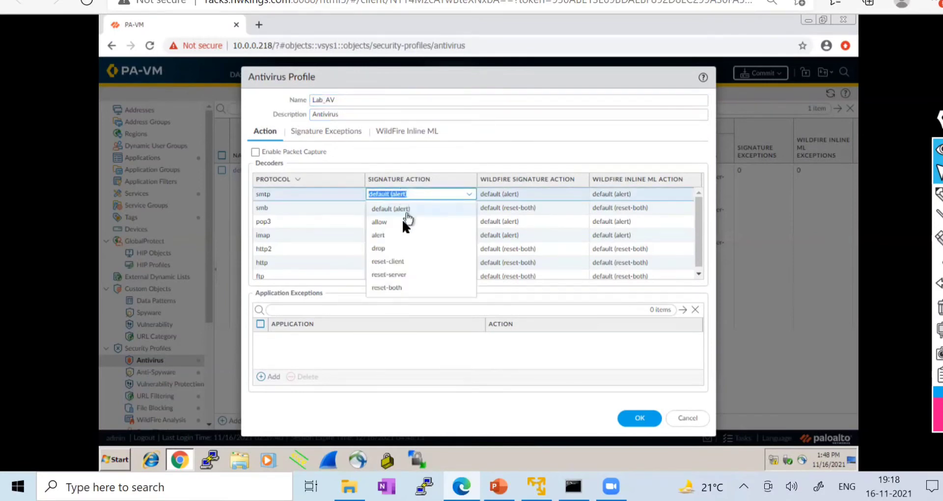
{"action": "left_click", "coordinate": [387, 251]}
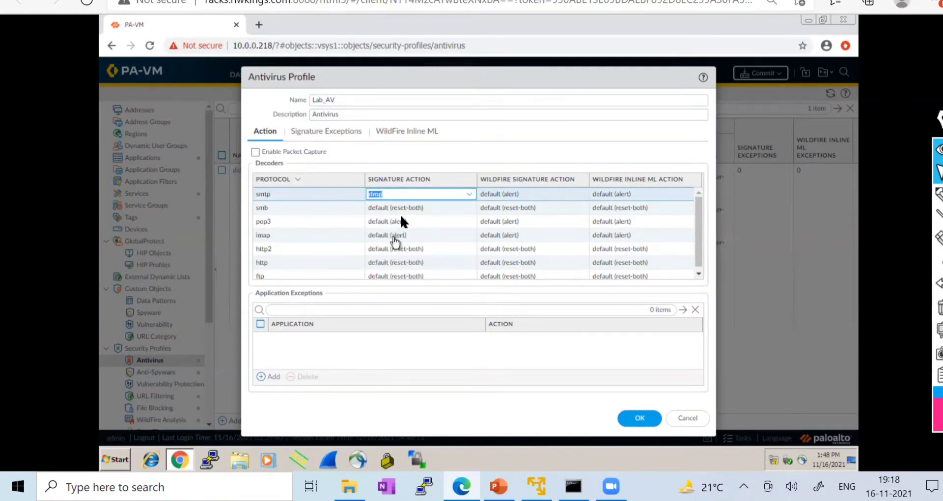
{"action": "left_click", "coordinate": [425, 210]}
{"action": "left_click", "coordinate": [469, 207]}
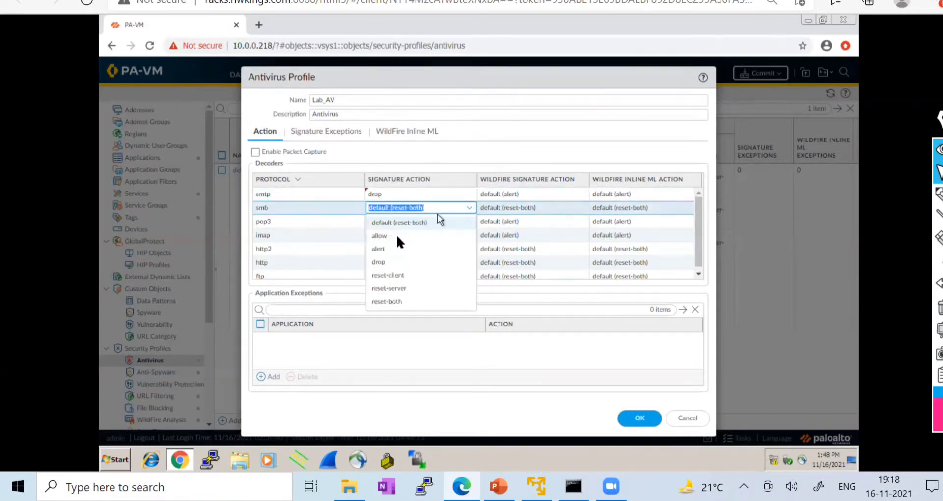
{"action": "left_click", "coordinate": [386, 266]}
{"action": "left_click", "coordinate": [450, 222]}
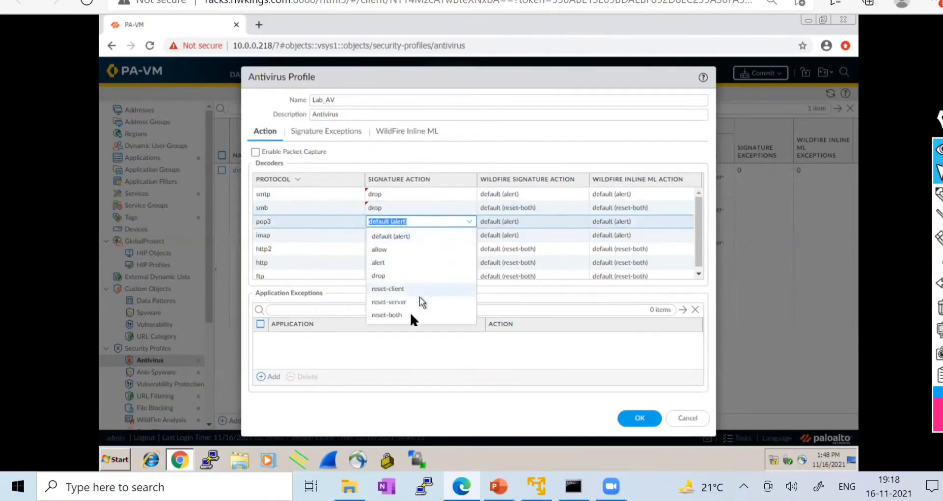
{"action": "left_click", "coordinate": [387, 275]}
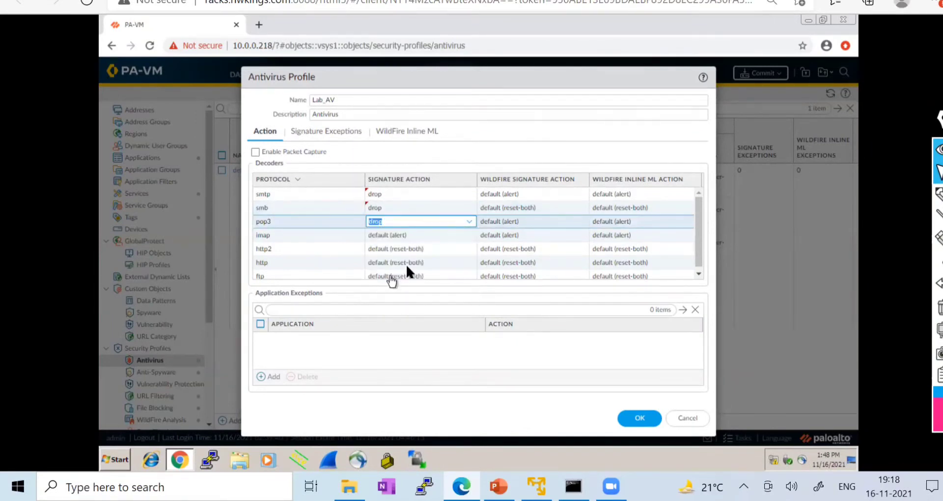
{"action": "left_click", "coordinate": [423, 238]}
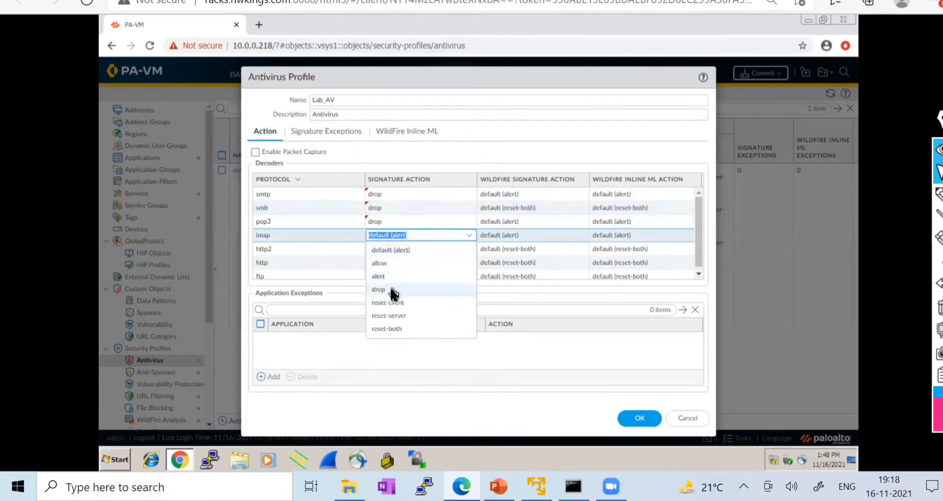
{"action": "left_click", "coordinate": [393, 290]}
- Set the signature action to drop for the http2, http and ftp decoders
{"action": "left_click", "coordinate": [402, 250]}
{"action": "left_click", "coordinate": [402, 248]}
{"action": "left_click", "coordinate": [383, 304]}
{"action": "left_click", "coordinate": [400, 263]}
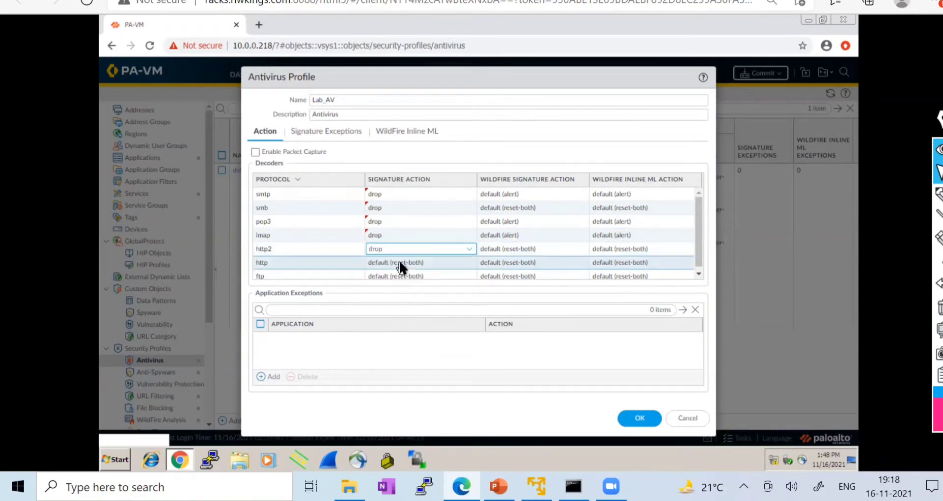
{"action": "left_click", "coordinate": [400, 262]}
{"action": "left_click", "coordinate": [386, 317]}
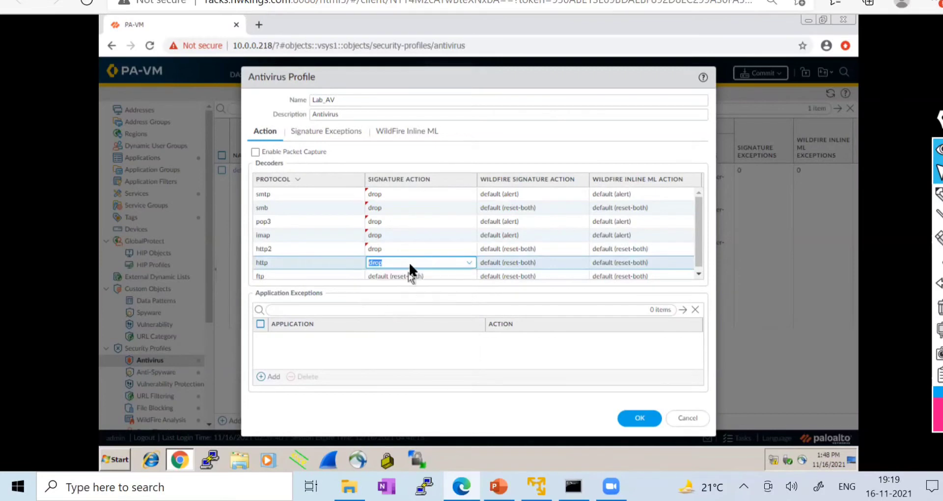
{"action": "scroll", "coordinate": [408, 267], "scroll_direction": "down", "scroll_amount": 1}
{"action": "left_click", "coordinate": [408, 271]}
{"action": "left_click", "coordinate": [408, 271]}
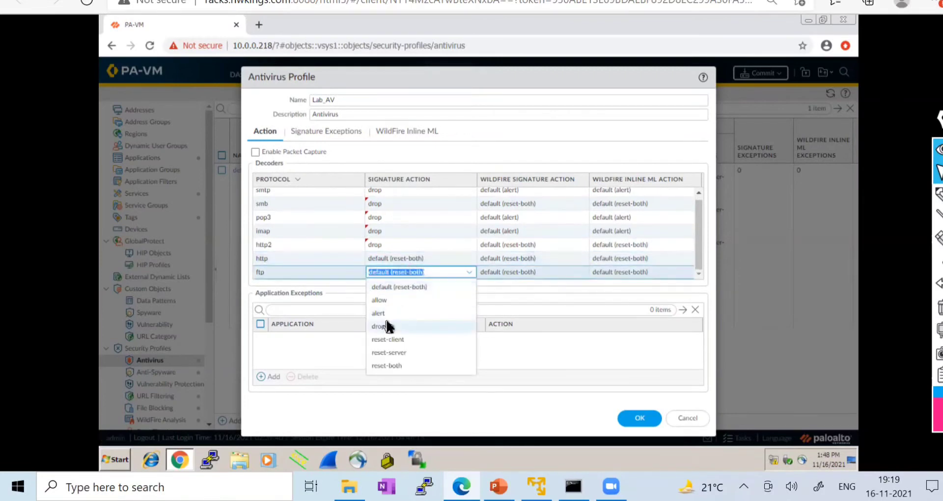
{"action": "left_click", "coordinate": [388, 325]}
{"action": "left_click", "coordinate": [401, 258]}
{"action": "left_click", "coordinate": [401, 258]}
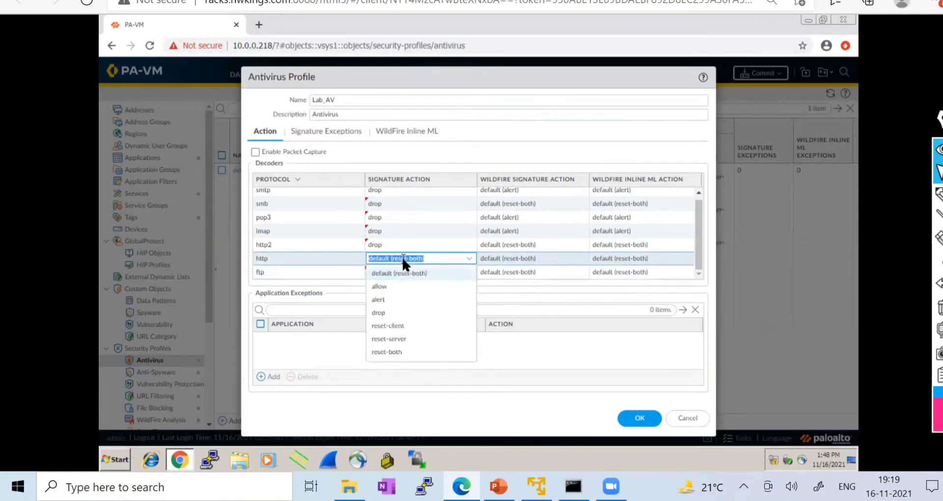
{"action": "left_click", "coordinate": [388, 313]}
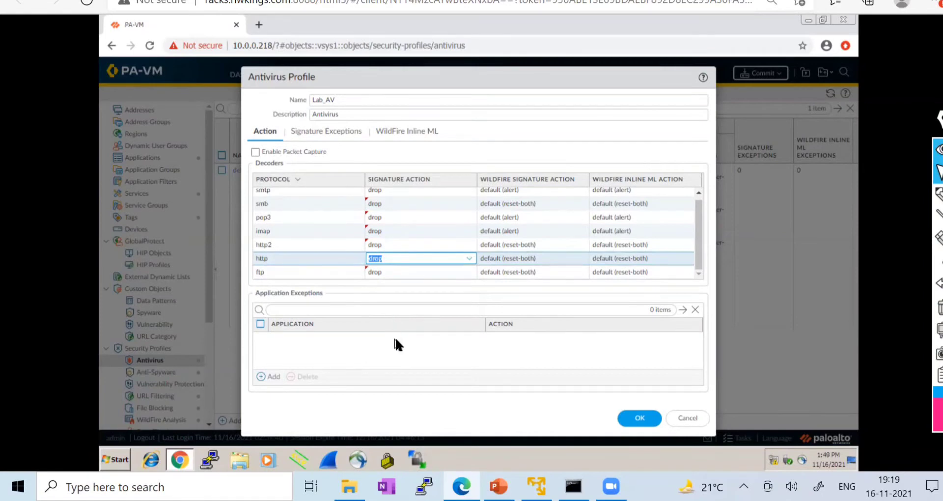
{"action": "left_click", "coordinate": [394, 337]}
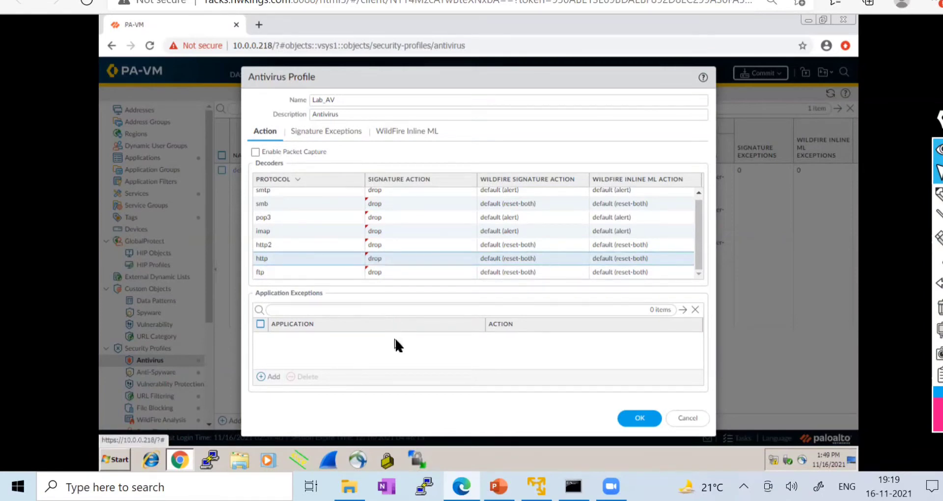
- Check the profile's Signature Exceptions list, which is empty
{"action": "left_click", "coordinate": [327, 135]}
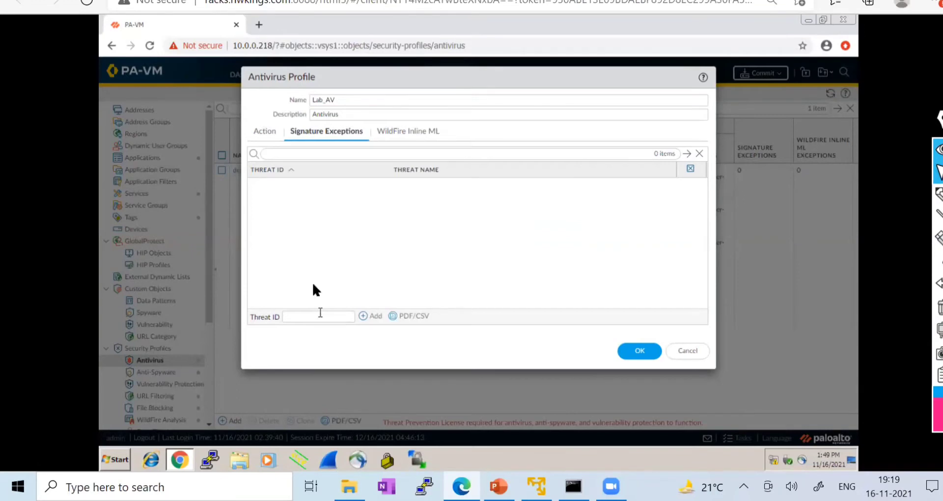
{"action": "left_click", "coordinate": [270, 132]}
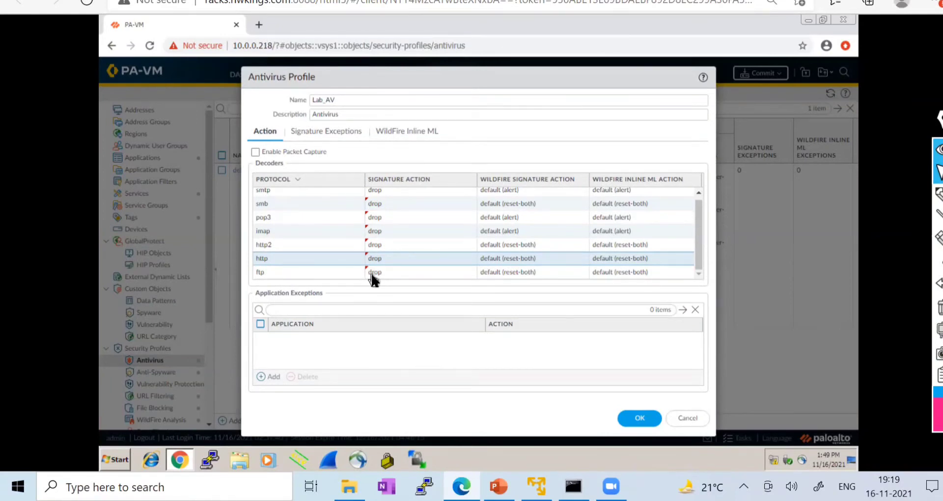
{"action": "left_click", "coordinate": [315, 128]}
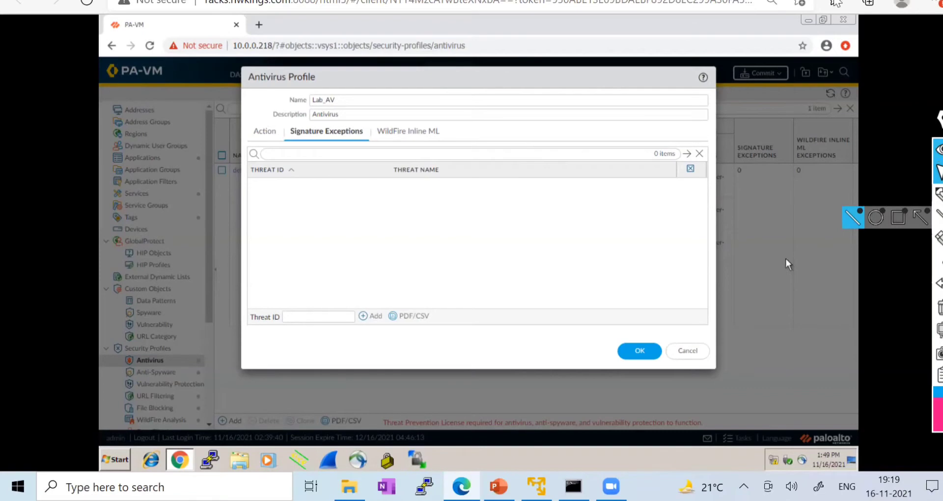
- In a new Edge tab, Google 'palo alto threat vault', open the Threat Vault site, then return to PA-VM
{"action": "key", "text": "ctrl+t"}
{"action": "type", "text": "g"}
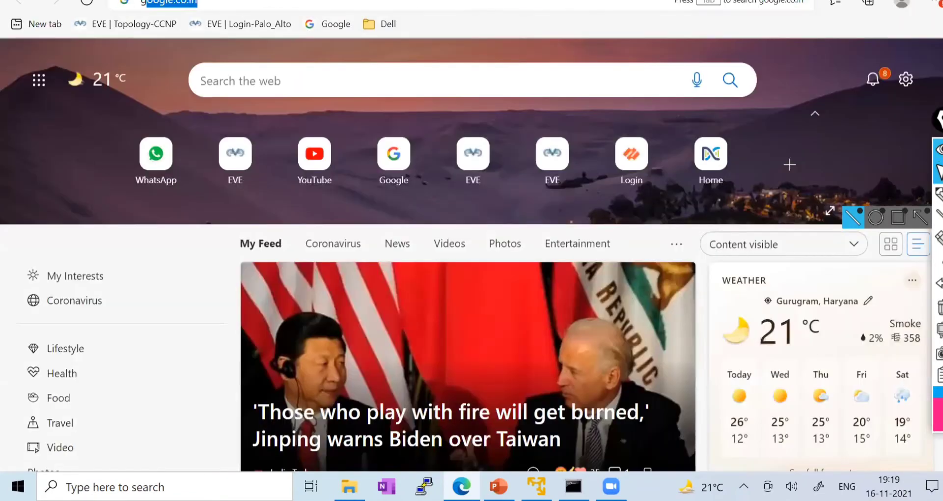
{"action": "type", "text": "oo"}
{"action": "key", "text": "Return"}
{"action": "type", "text": "ther"}
{"action": "key", "text": "BackSpace"}
{"action": "key", "text": "BackSpace"}
{"action": "key", "text": "BackSpace"}
{"action": "key", "text": "BackSpace"}
{"action": "type", "text": "palo alto thre"}
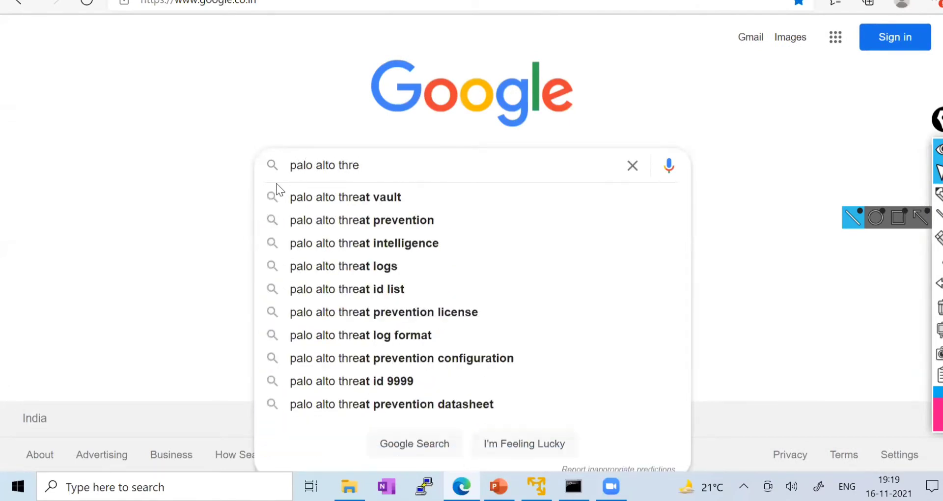
{"action": "left_click", "coordinate": [379, 196]}
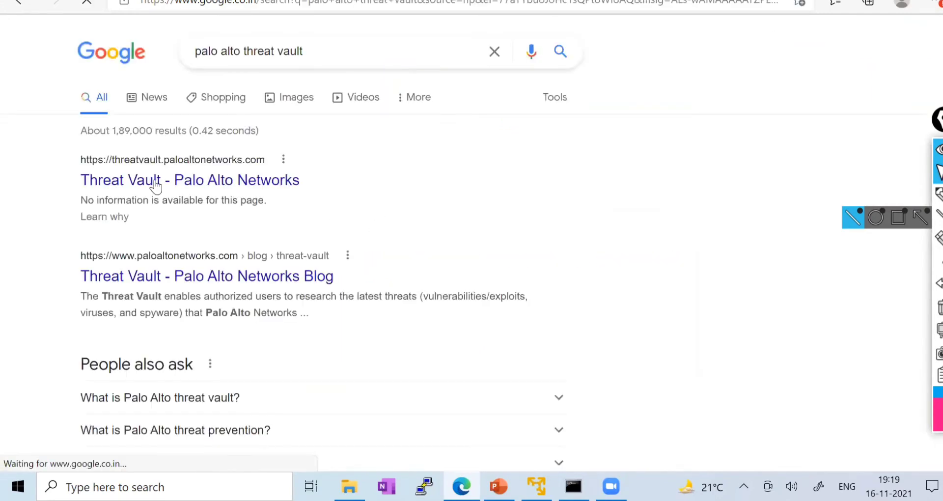
{"action": "left_click", "coordinate": [156, 182]}
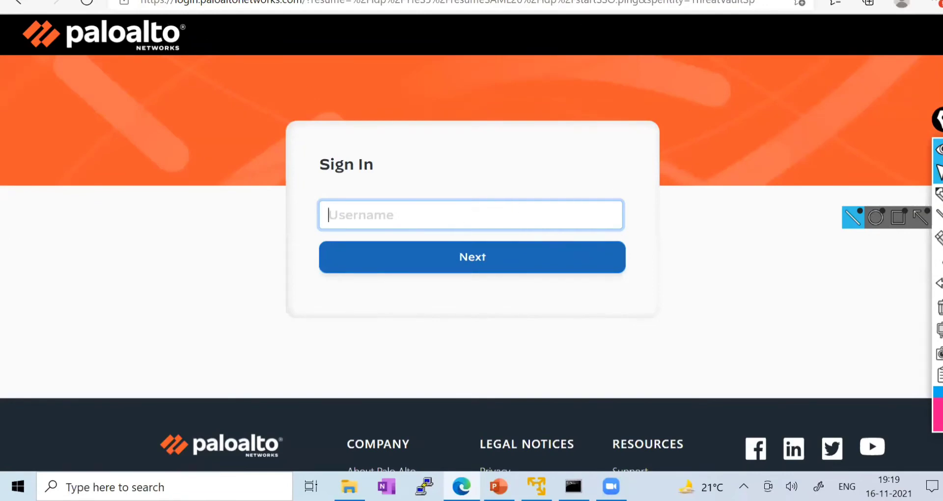
{"action": "left_click", "coordinate": [756, 0]}
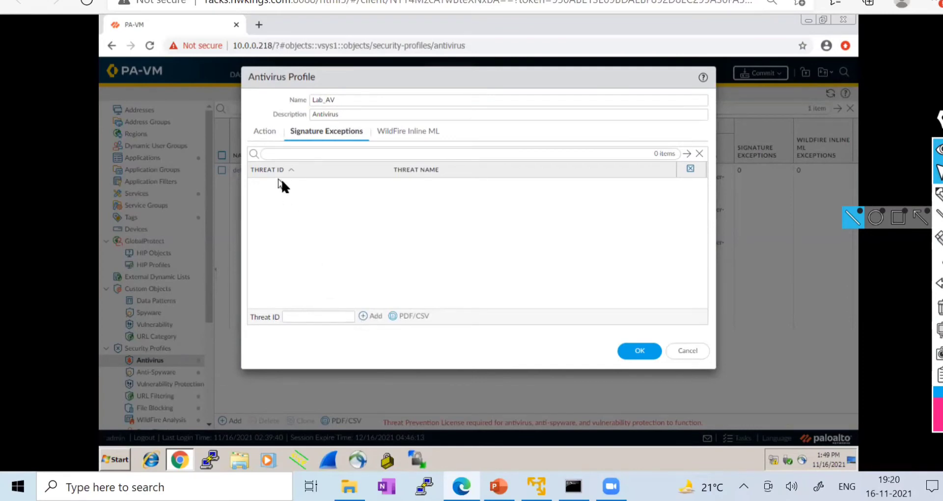
- Add an empty application exception row, then remove it, leaving the decoder drop actions unchanged
{"action": "left_click", "coordinate": [264, 135]}
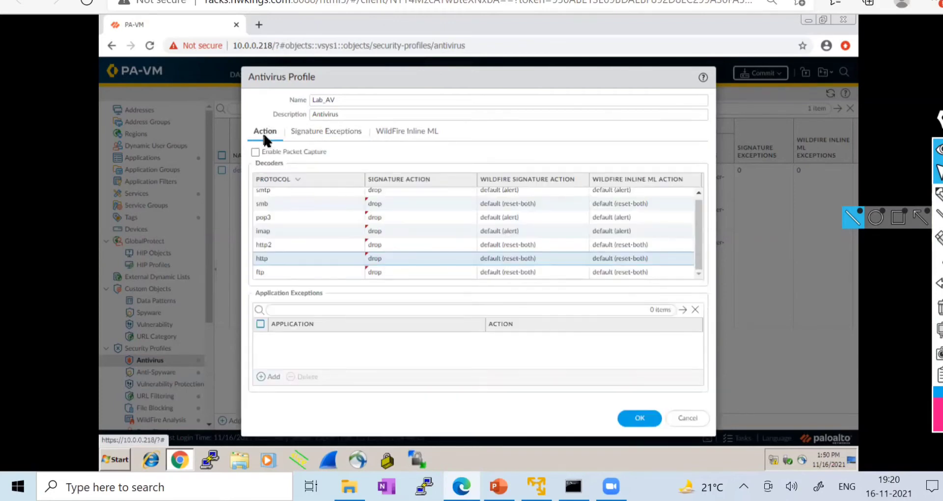
{"action": "left_click", "coordinate": [273, 377]}
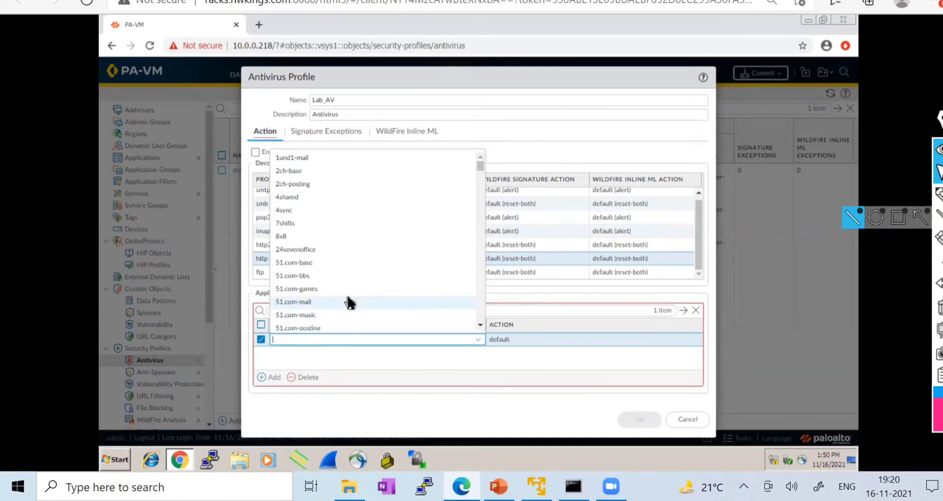
{"action": "scroll", "coordinate": [349, 309], "scroll_direction": "down", "scroll_amount": 15}
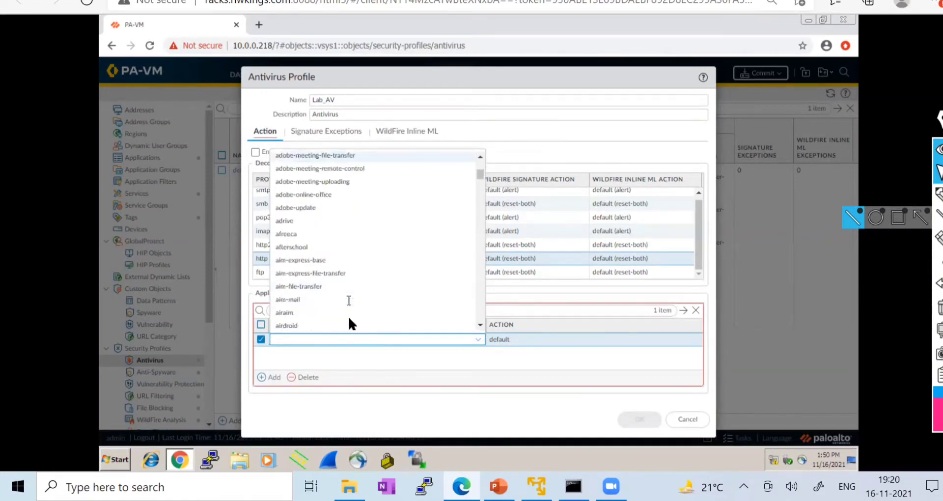
{"action": "left_click", "coordinate": [322, 358]}
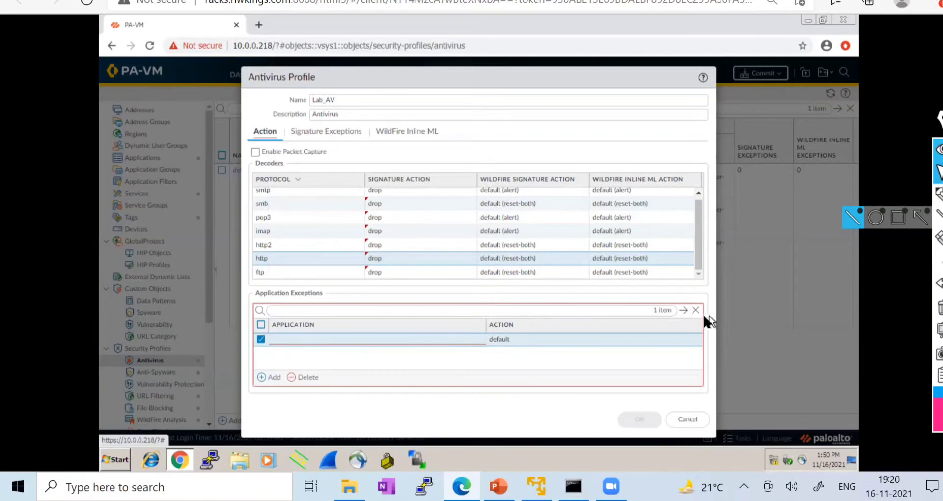
{"action": "left_click", "coordinate": [301, 375]}
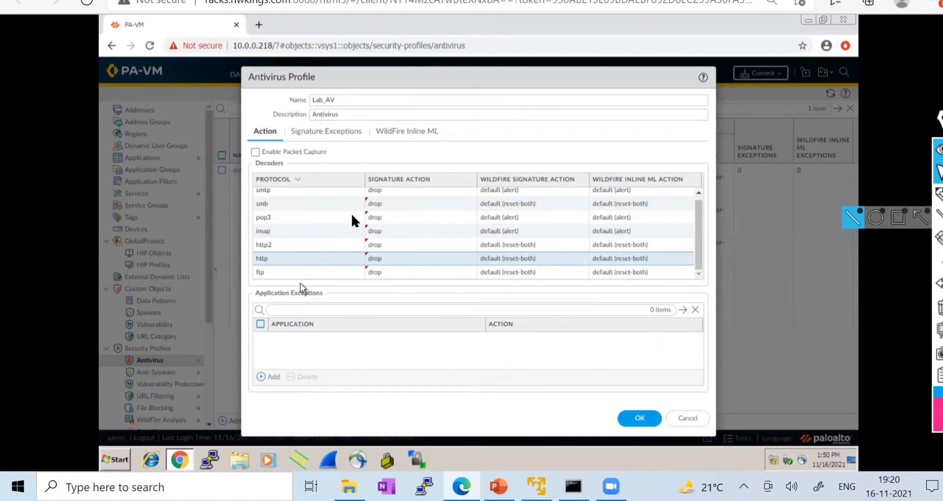
{"action": "scroll", "coordinate": [382, 233], "scroll_direction": "up", "scroll_amount": 1}
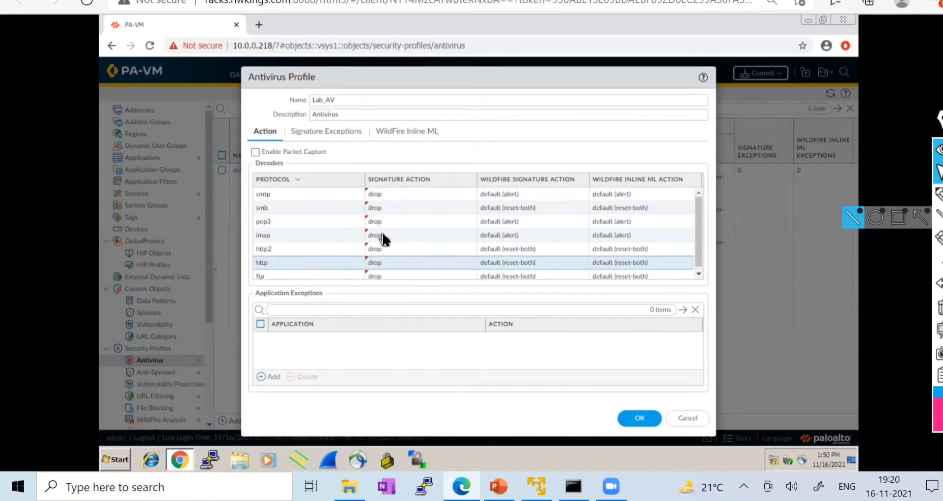
{"action": "scroll", "coordinate": [383, 242], "scroll_direction": "down", "scroll_amount": 1}
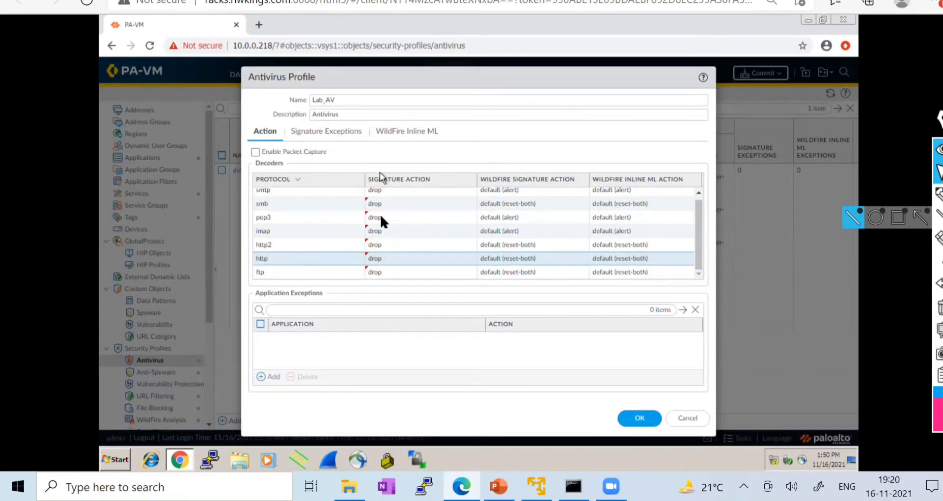
{"action": "scroll", "coordinate": [389, 269], "scroll_direction": "up", "scroll_amount": 1}
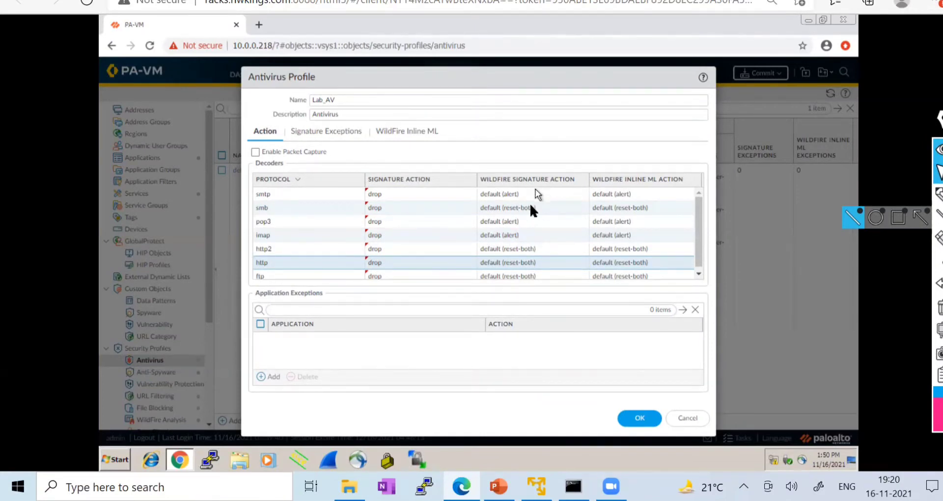
- Leave the smtp WildFire signature action at its default and save the Lab_AV profile
{"action": "left_click", "coordinate": [501, 193]}
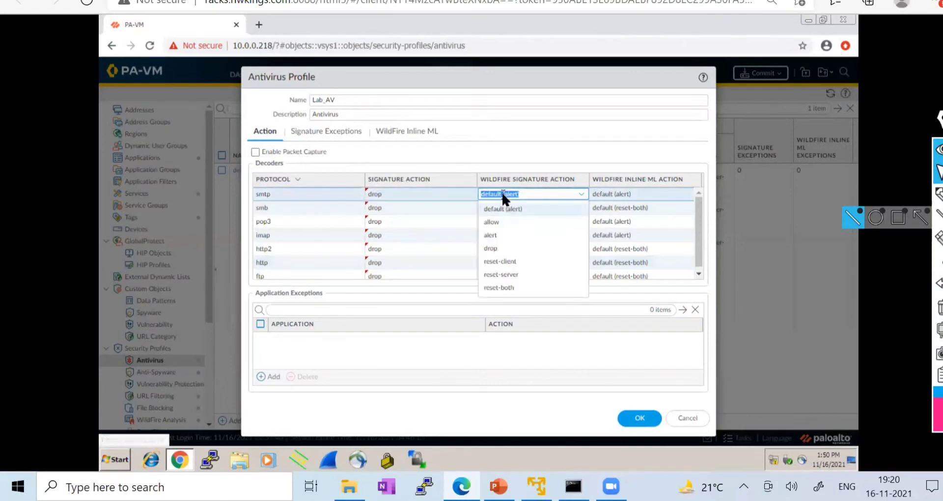
{"action": "left_click", "coordinate": [549, 337]}
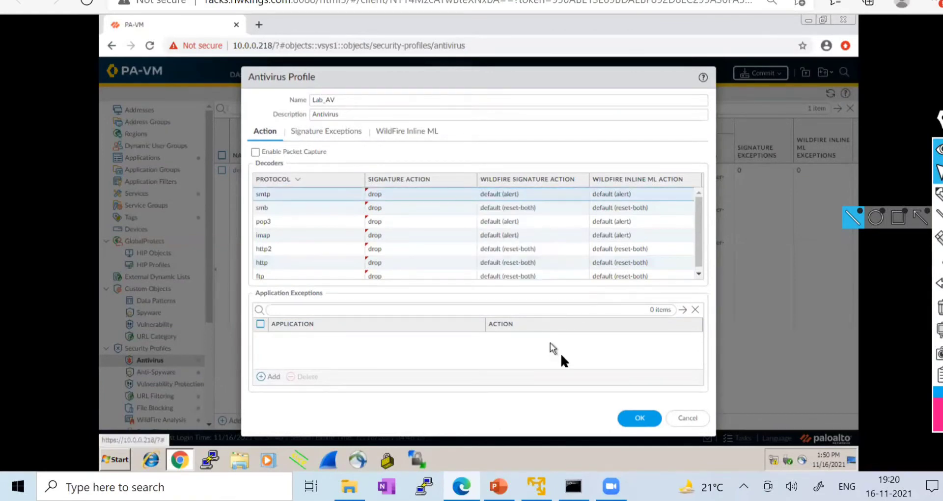
{"action": "left_click", "coordinate": [629, 420]}
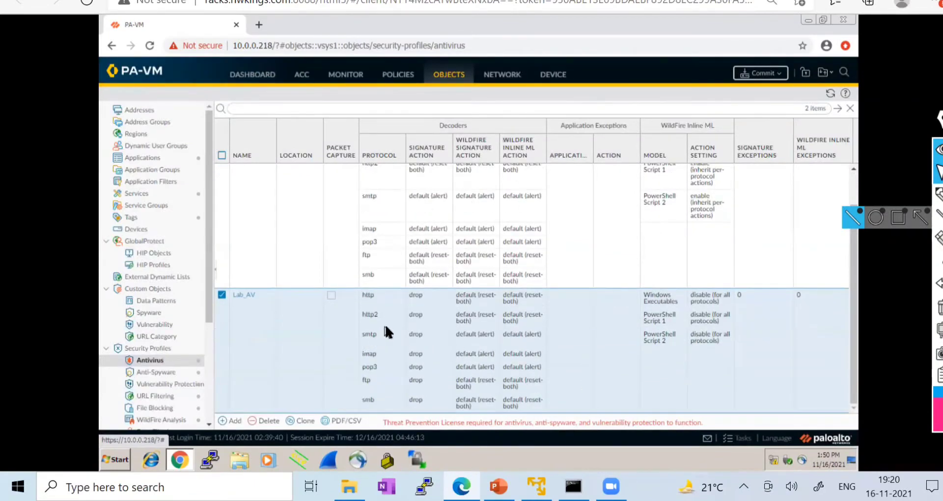
{"action": "scroll", "coordinate": [373, 310], "scroll_direction": "up", "scroll_amount": 2}
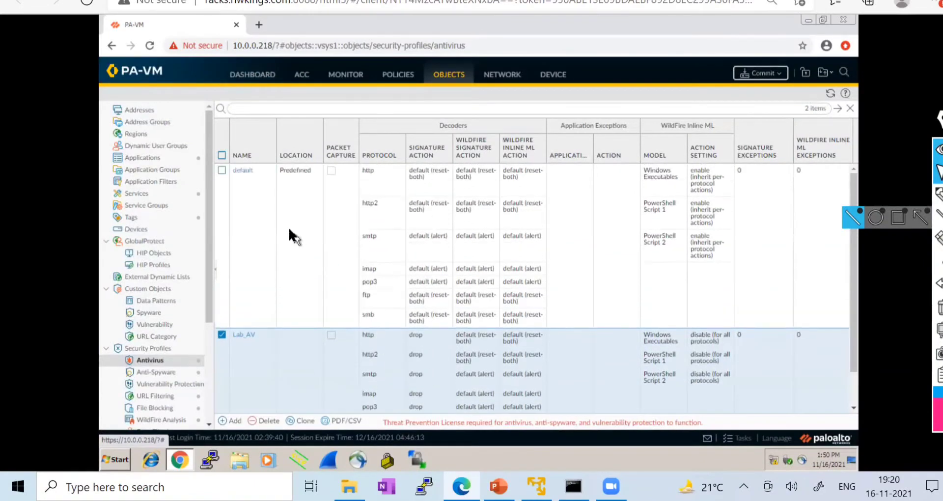
{"action": "left_click", "coordinate": [244, 170]}
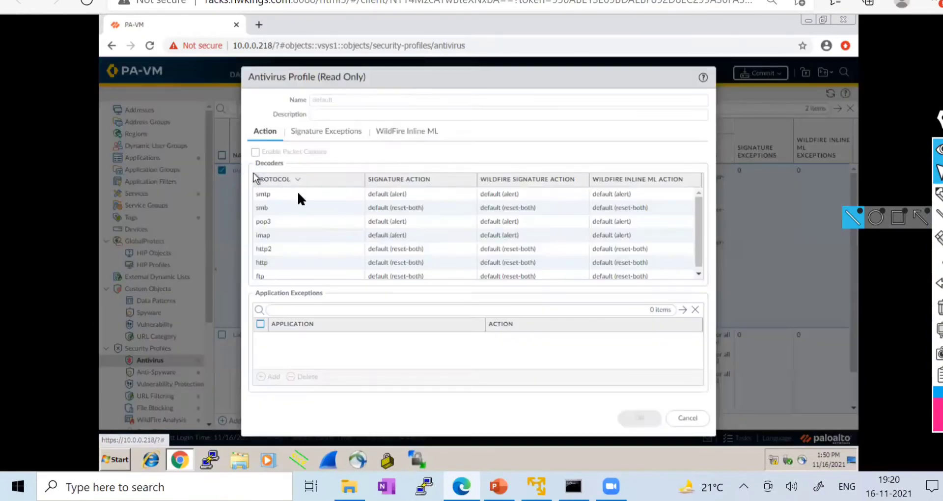
{"action": "left_click", "coordinate": [392, 195]}
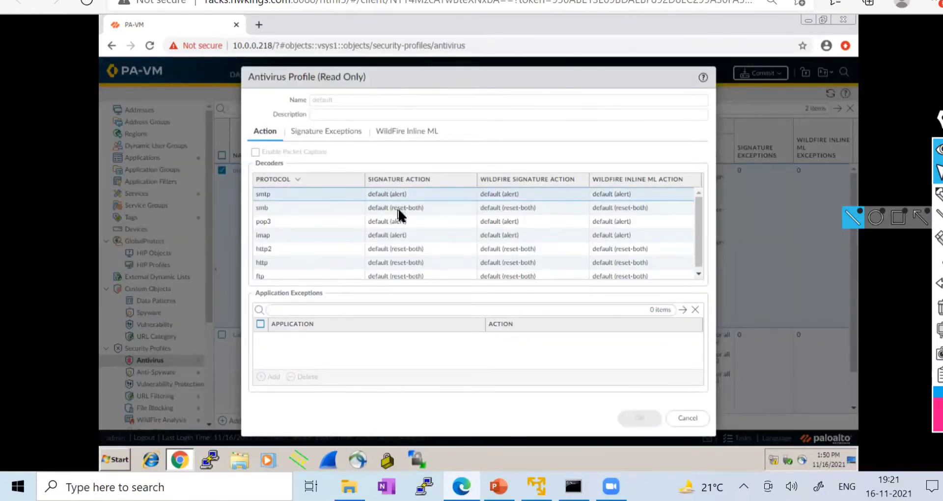
{"action": "left_click", "coordinate": [398, 209]}
{"action": "left_click", "coordinate": [395, 222]}
{"action": "left_click", "coordinate": [395, 236]}
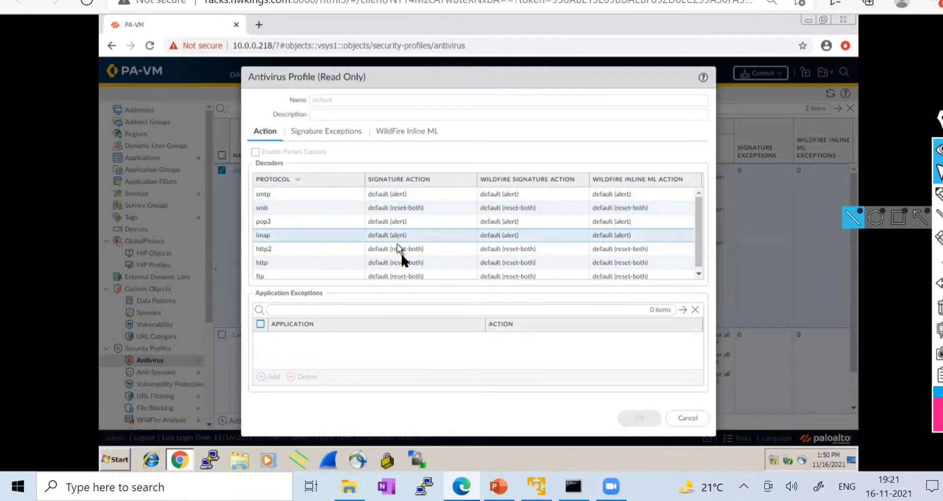
{"action": "left_click", "coordinate": [401, 262]}
{"action": "scroll", "coordinate": [411, 272], "scroll_direction": "down", "scroll_amount": 1}
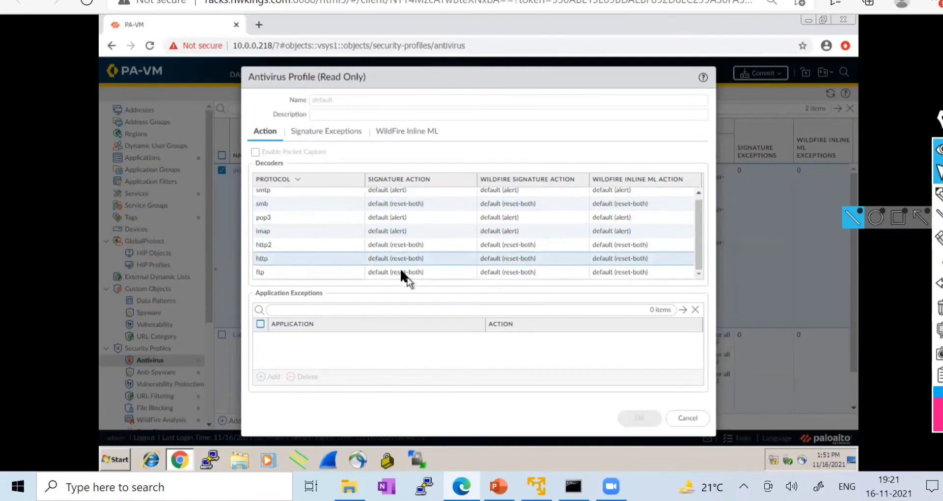
{"action": "left_click", "coordinate": [402, 268]}
{"action": "left_click", "coordinate": [404, 245]}
{"action": "left_click", "coordinate": [404, 216]}
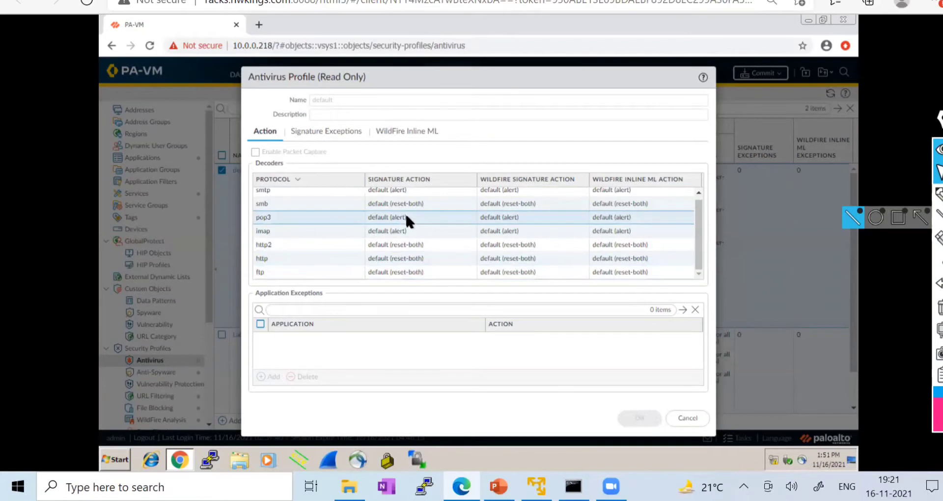
{"action": "scroll", "coordinate": [405, 212], "scroll_direction": "up", "scroll_amount": 1}
{"action": "left_click", "coordinate": [399, 195]}
{"action": "left_click", "coordinate": [411, 248]}
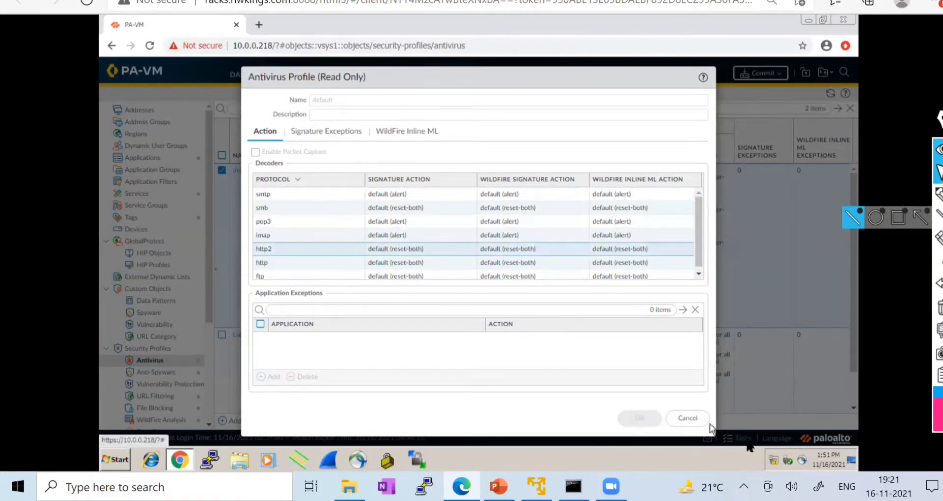
{"action": "left_click", "coordinate": [693, 422]}
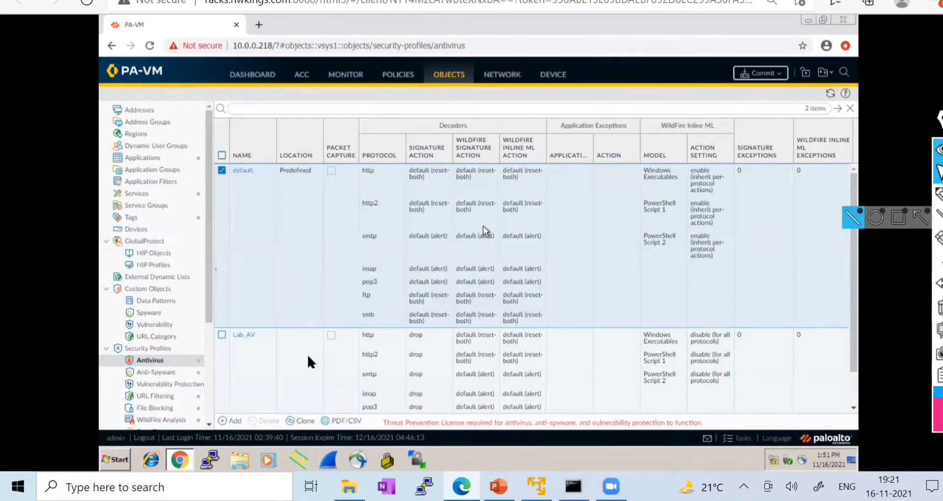
{"action": "scroll", "coordinate": [310, 361], "scroll_direction": "down", "scroll_amount": 1}
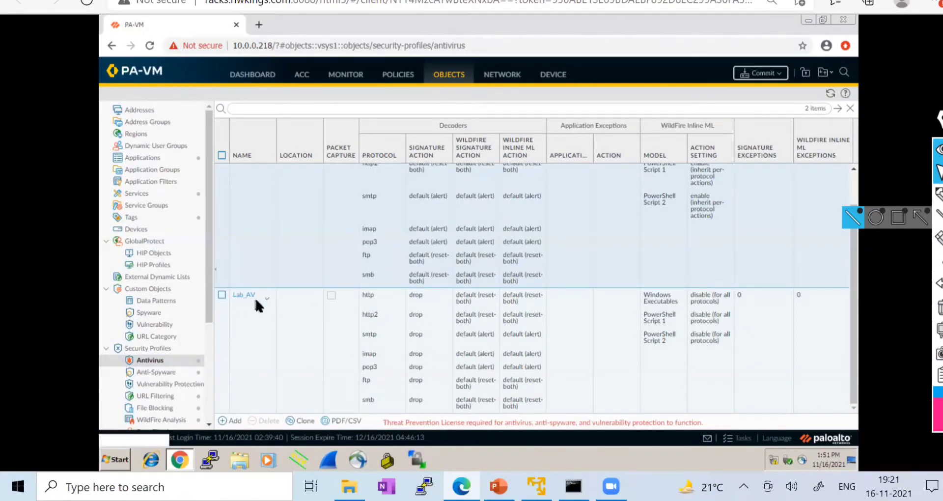
{"action": "scroll", "coordinate": [255, 294], "scroll_direction": "up", "scroll_amount": 2}
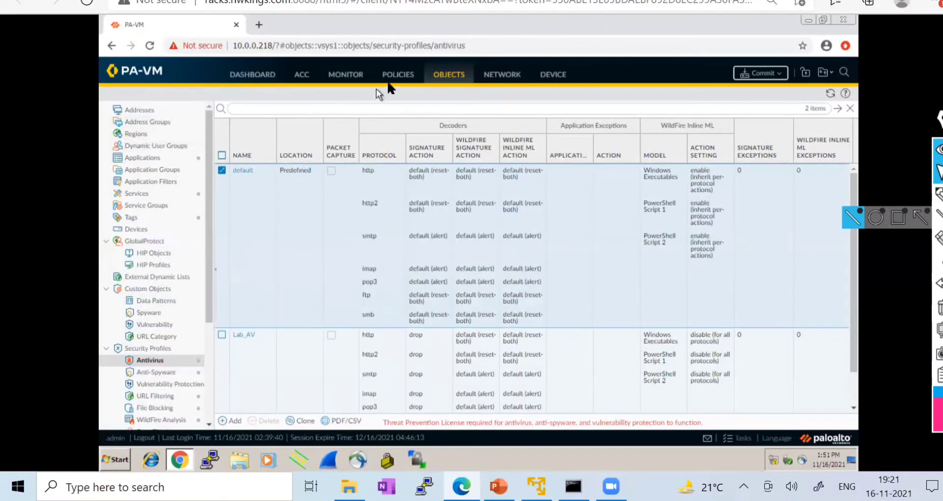
- Under Policies > Security, open the LAN-TO-INTERNET rule in the Security Policy Rule editor
{"action": "left_click", "coordinate": [401, 78]}
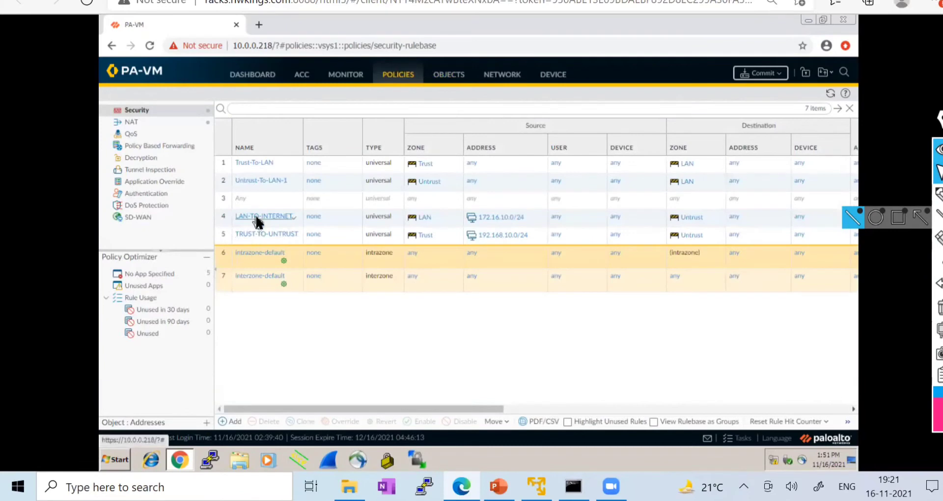
{"action": "left_click", "coordinate": [223, 1]}
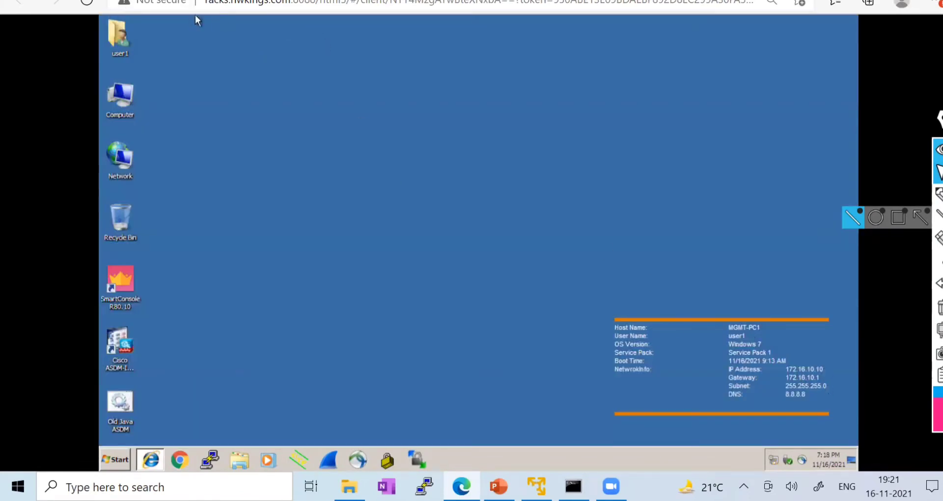
{"action": "left_click", "coordinate": [195, 1]}
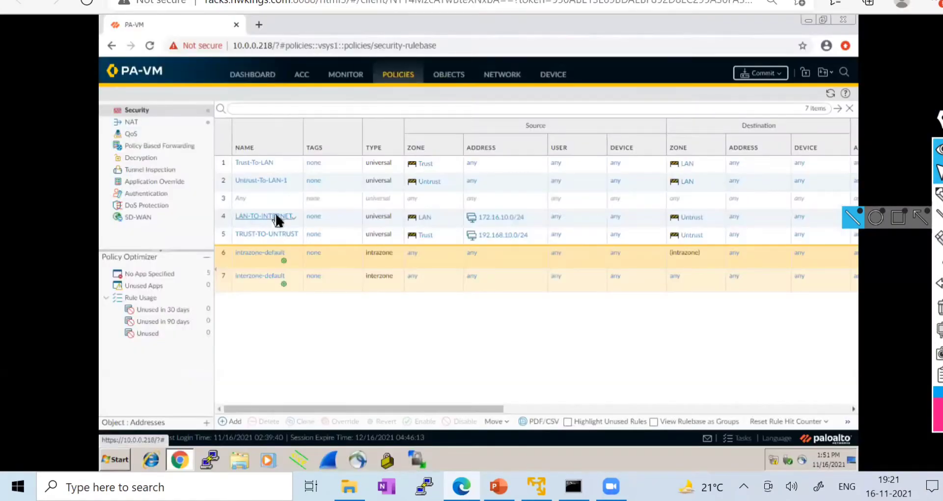
{"action": "left_click", "coordinate": [276, 216]}
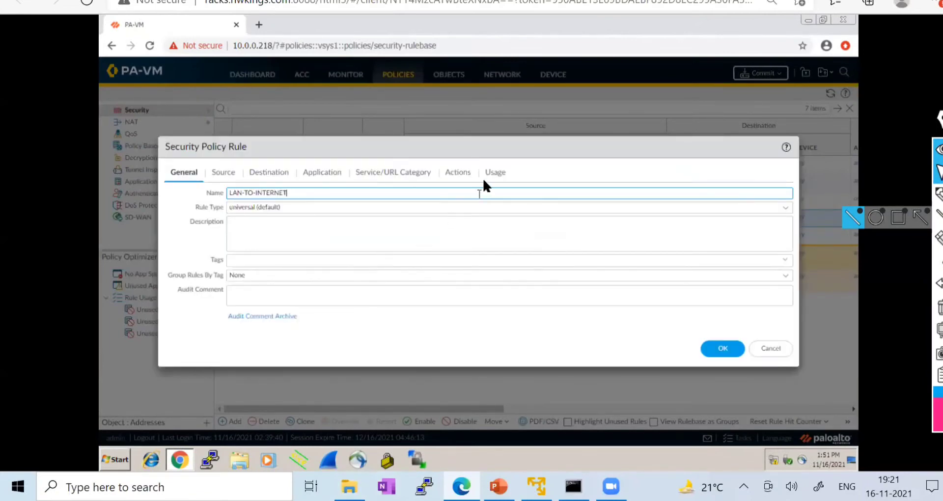
- On the Actions tab, set Profile Type to Profiles, choose Lab_AV as the Antivirus profile, and save the rule
{"action": "left_click", "coordinate": [466, 174]}
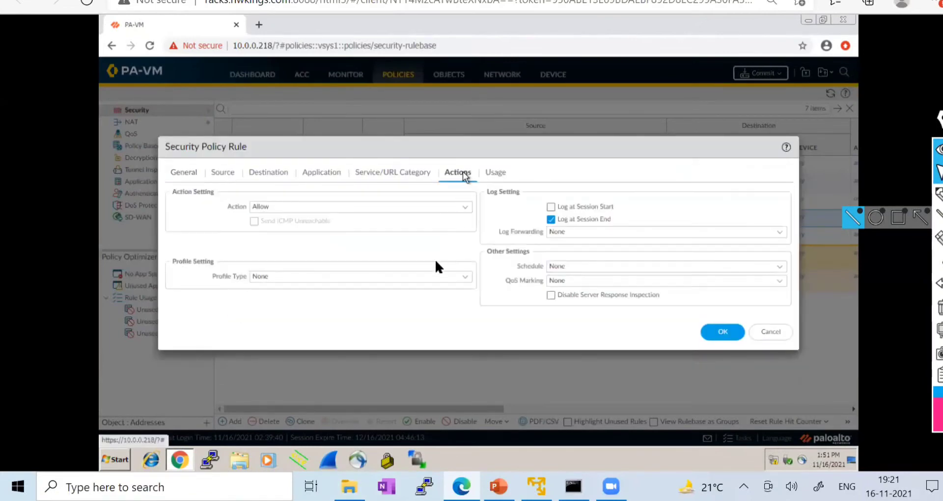
{"action": "left_click", "coordinate": [466, 277]}
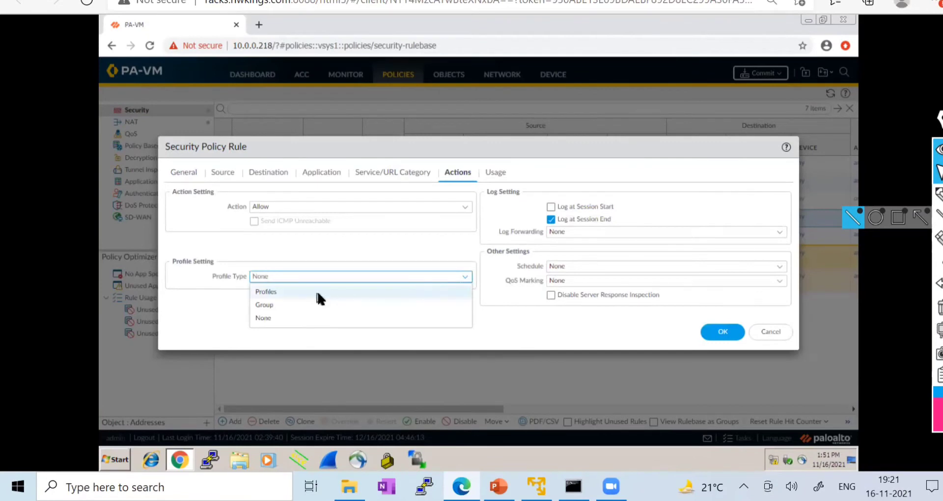
{"action": "left_click", "coordinate": [315, 289]}
{"action": "left_click", "coordinate": [464, 271]}
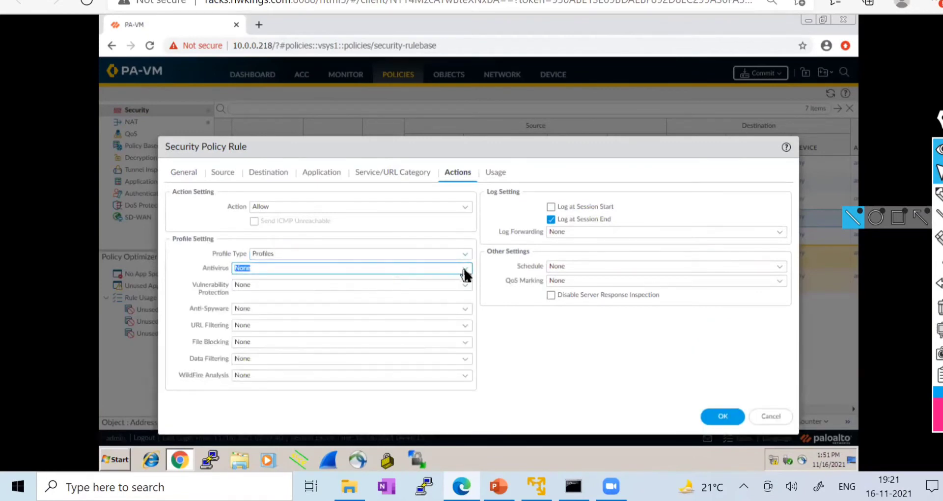
{"action": "left_click", "coordinate": [465, 271]}
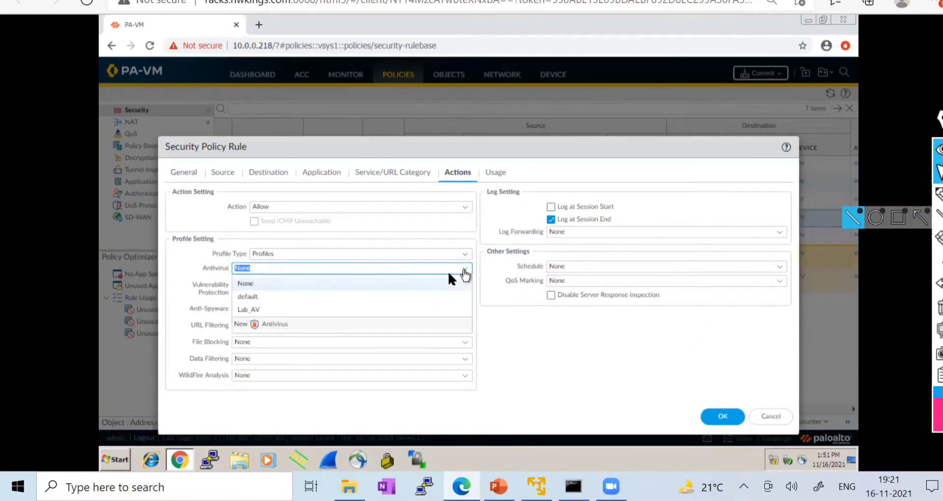
{"action": "left_click", "coordinate": [253, 310]}
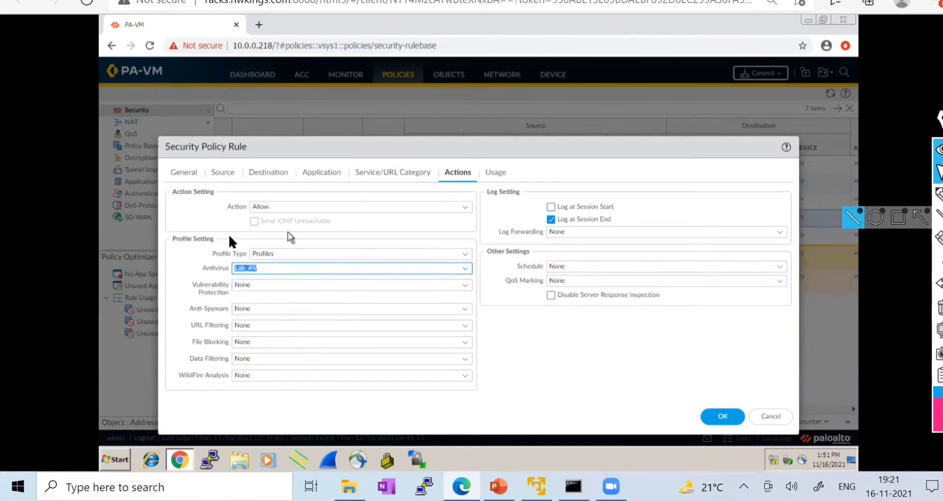
{"action": "left_click", "coordinate": [203, 215]}
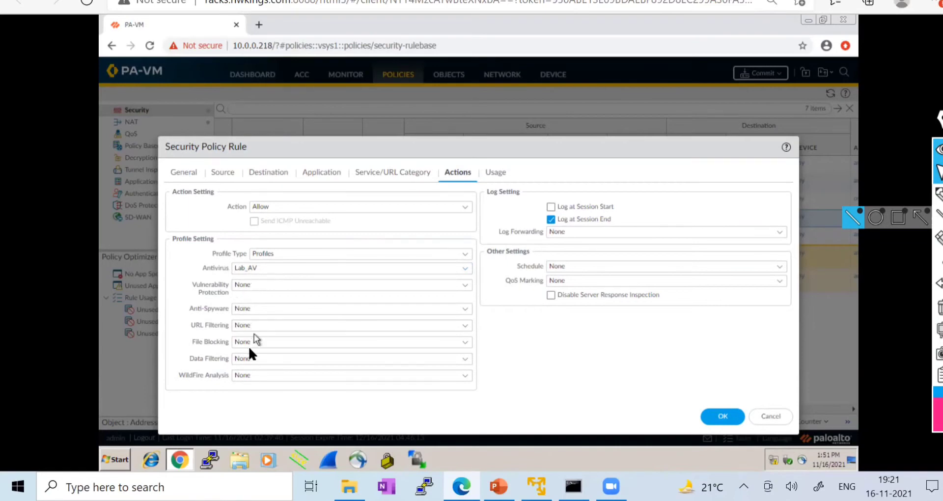
{"action": "left_click", "coordinate": [718, 417]}
{"action": "left_click_drag", "start_coordinate": [465, 411], "coordinate": [661, 398]}
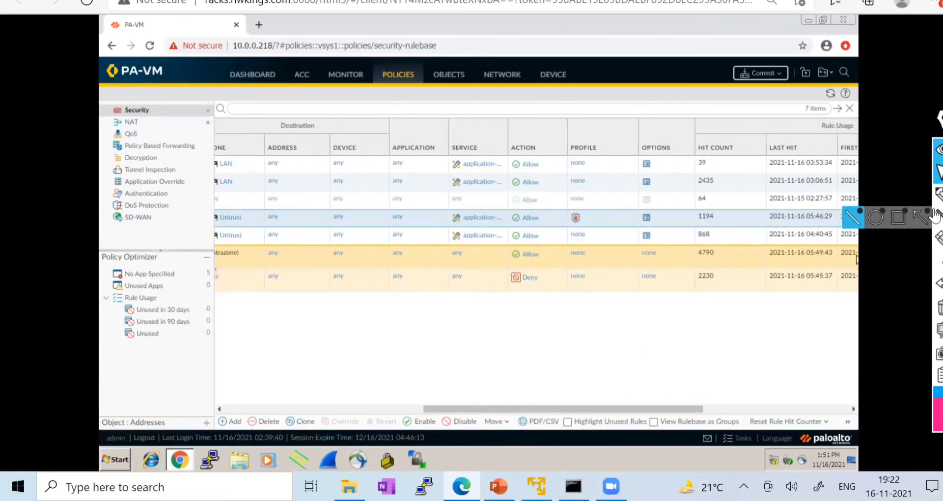
{"action": "left_click", "coordinate": [937, 194]}
{"action": "mouse_move", "coordinate": [575, 215]}
{"action": "left_mouse_down"}
{"action": "mouse_move", "coordinate": [569, 221]}
{"action": "mouse_move", "coordinate": [590, 216]}
{"action": "mouse_move", "coordinate": [579, 216]}
{"action": "mouse_move", "coordinate": [606, 185]}
{"action": "left_mouse_up"}
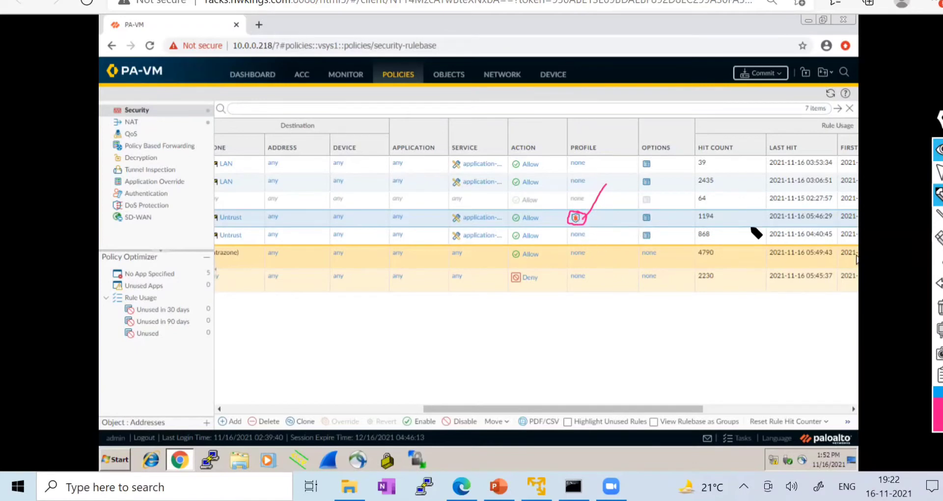
{"action": "left_click", "coordinate": [939, 308]}
{"action": "left_click_drag", "start_coordinate": [582, 217], "coordinate": [612, 170]}
{"action": "left_click", "coordinate": [939, 307]}
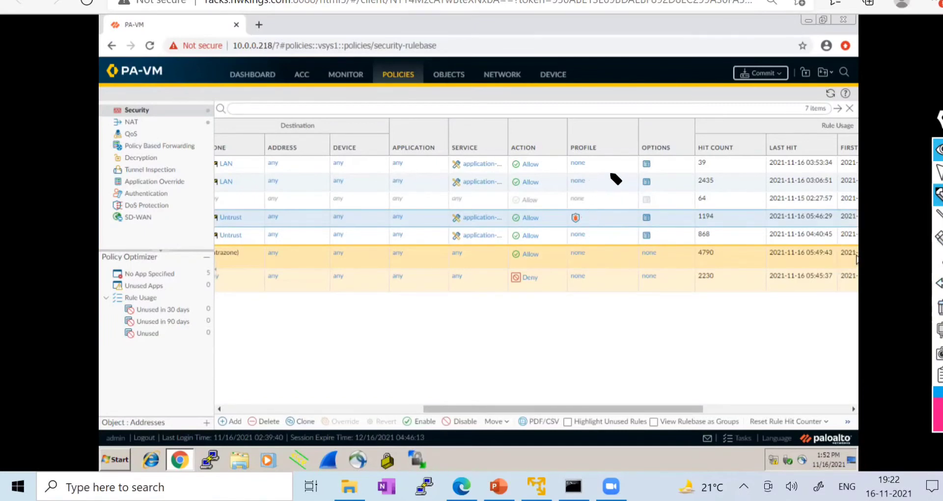
{"action": "left_click", "coordinate": [939, 307]}
{"action": "left_click", "coordinate": [751, 78]}
- Launch the configuration commit and check the EICAR test file page while it runs
{"action": "left_click", "coordinate": [584, 382]}
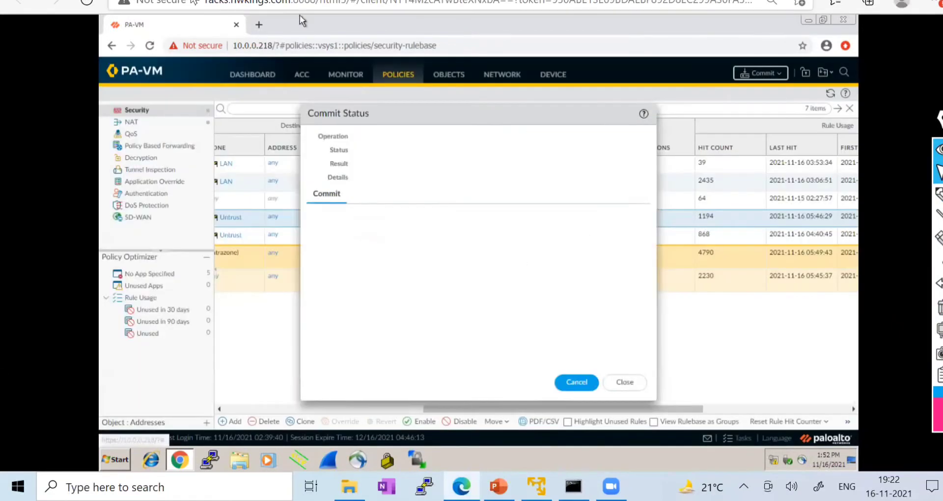
{"action": "left_click", "coordinate": [197, 15]}
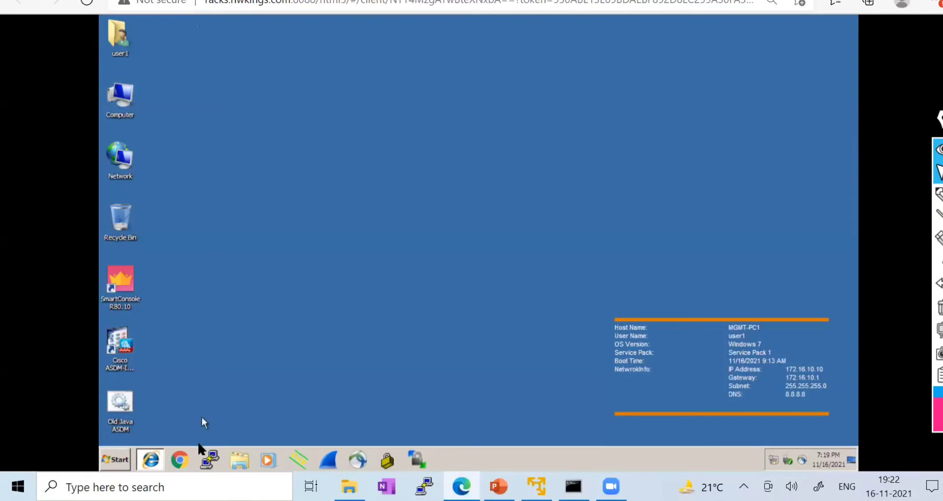
{"action": "left_click", "coordinate": [157, 459]}
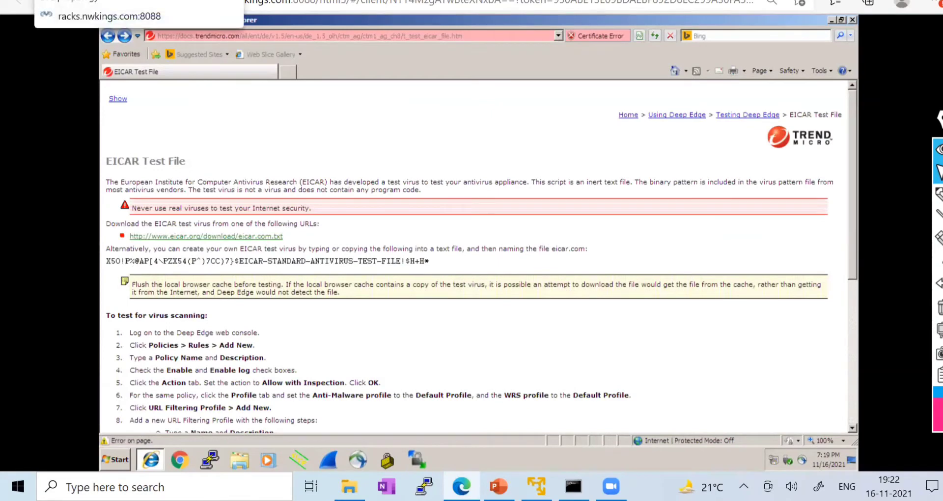
{"action": "left_click", "coordinate": [326, 0]}
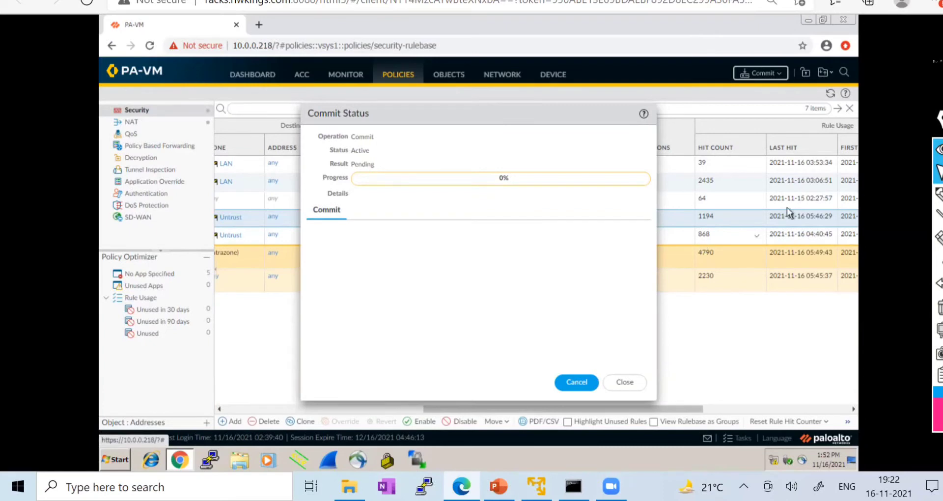
{"action": "left_click", "coordinate": [675, 2]}
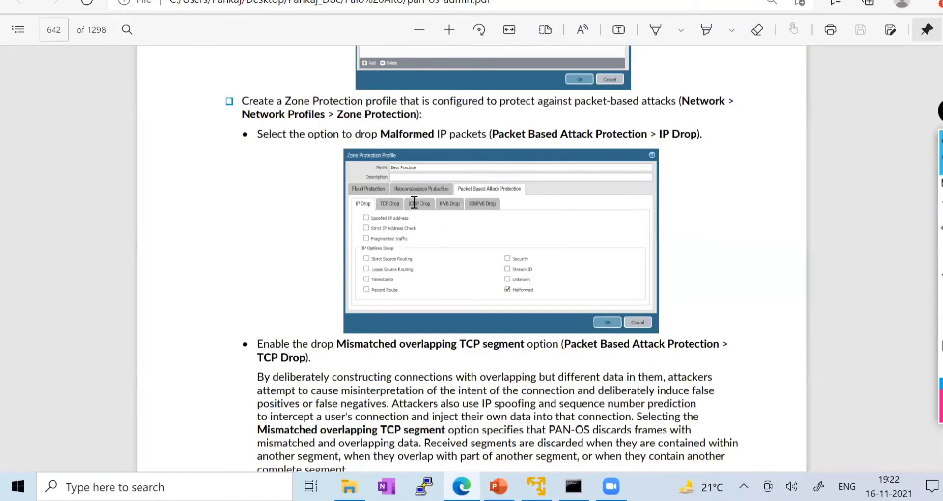
- Scroll the admin guide's table of contents to Set Up Antivirus, Anti-Spyware, and Vulnerability Protection
{"action": "scroll", "coordinate": [414, 202], "scroll_direction": "down", "scroll_amount": 5}
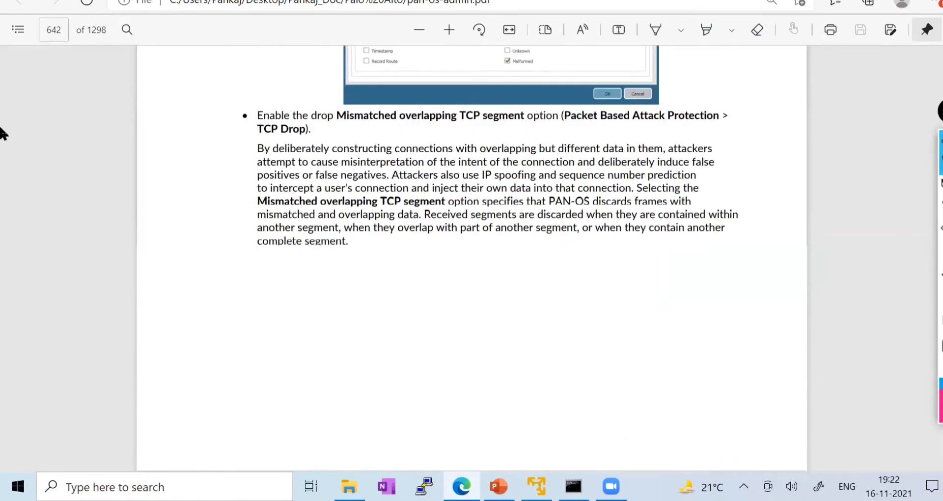
{"action": "scroll", "coordinate": [25, 24], "scroll_direction": "down", "scroll_amount": 4}
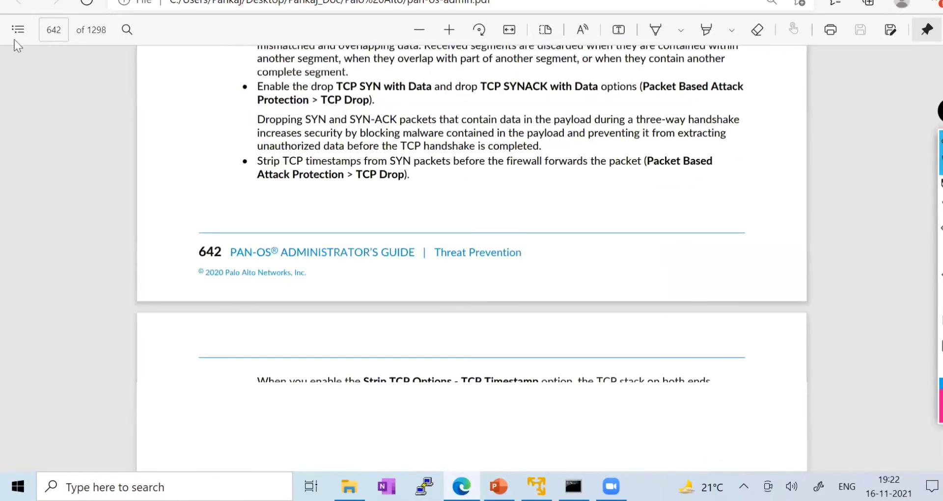
{"action": "scroll", "coordinate": [16, 37], "scroll_direction": "down", "scroll_amount": 7}
{"action": "scroll", "coordinate": [15, 29], "scroll_direction": "down", "scroll_amount": 6}
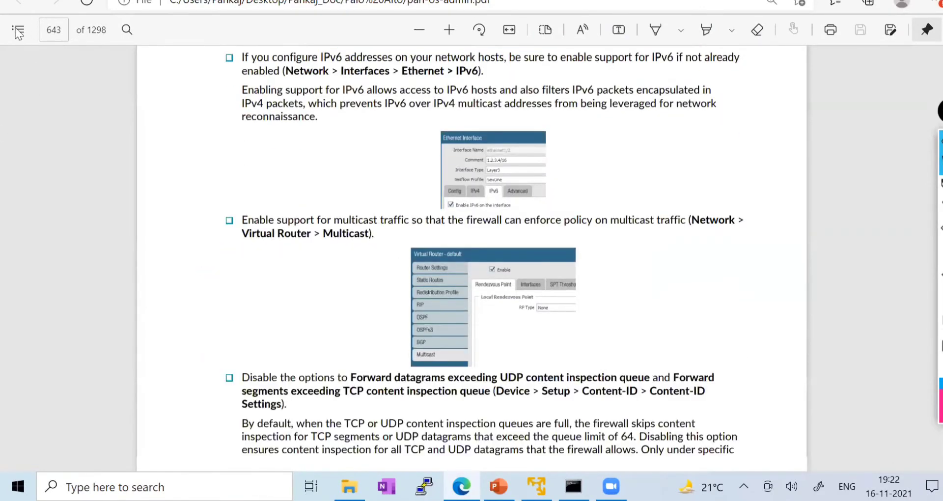
{"action": "scroll", "coordinate": [46, 400], "scroll_direction": "down", "scroll_amount": 7}
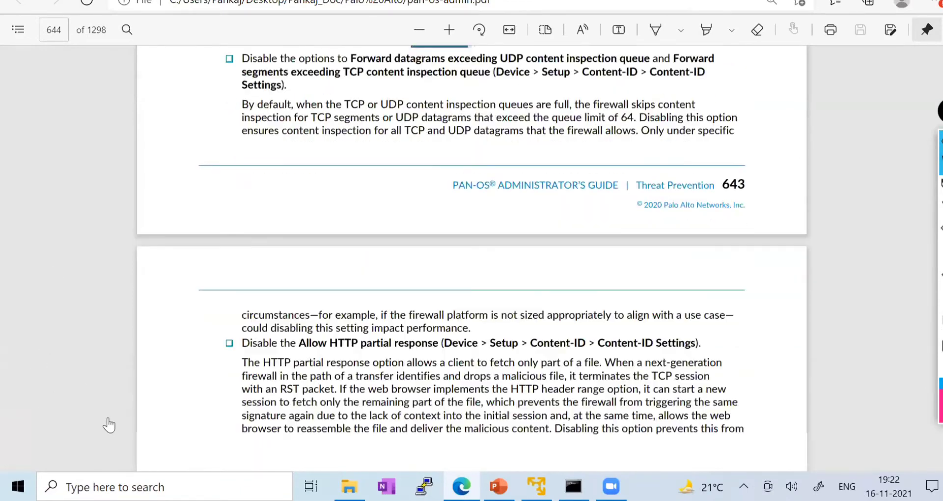
{"action": "scroll", "coordinate": [95, 393], "scroll_direction": "down", "scroll_amount": 1}
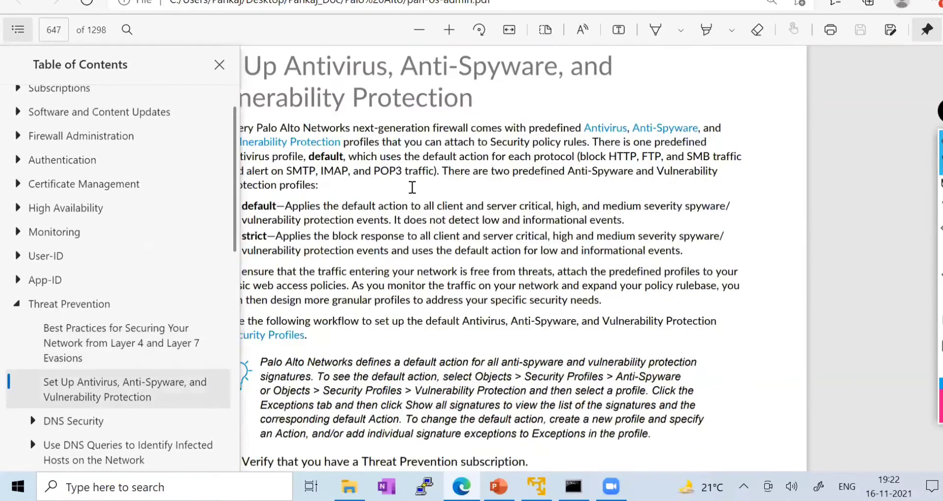
{"action": "scroll", "coordinate": [412, 187], "scroll_direction": "down", "scroll_amount": 1}
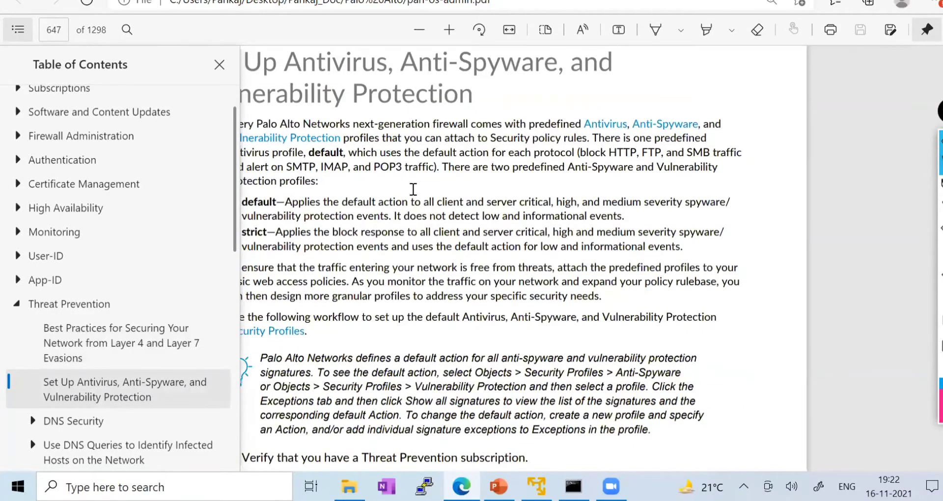
{"action": "scroll", "coordinate": [415, 194], "scroll_direction": "down", "scroll_amount": 5}
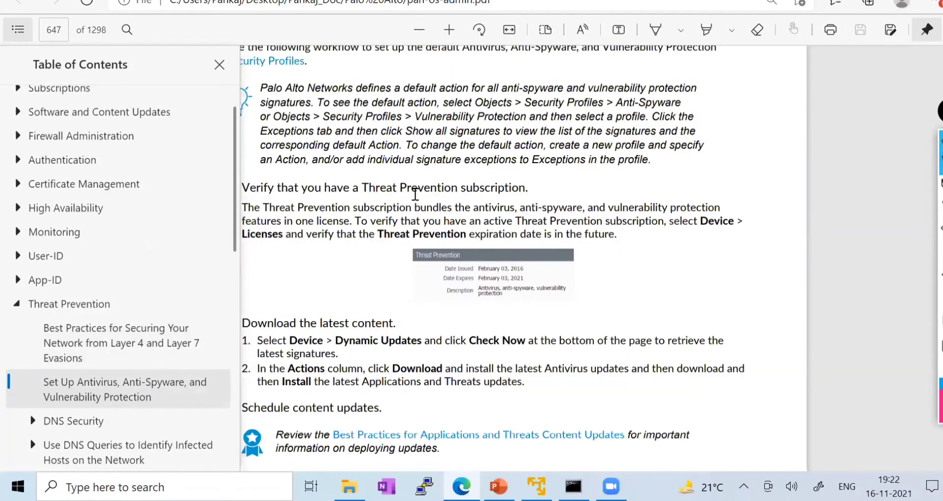
- Read the antivirus setup pages, then return to the PA-VM commit status at 99%
{"action": "left_click", "coordinate": [415, 194]}
{"action": "scroll", "coordinate": [415, 194], "scroll_direction": "down", "scroll_amount": 10}
{"action": "scroll", "coordinate": [415, 194], "scroll_direction": "up", "scroll_amount": 3}
{"action": "scroll", "coordinate": [415, 194], "scroll_direction": "down", "scroll_amount": 8}
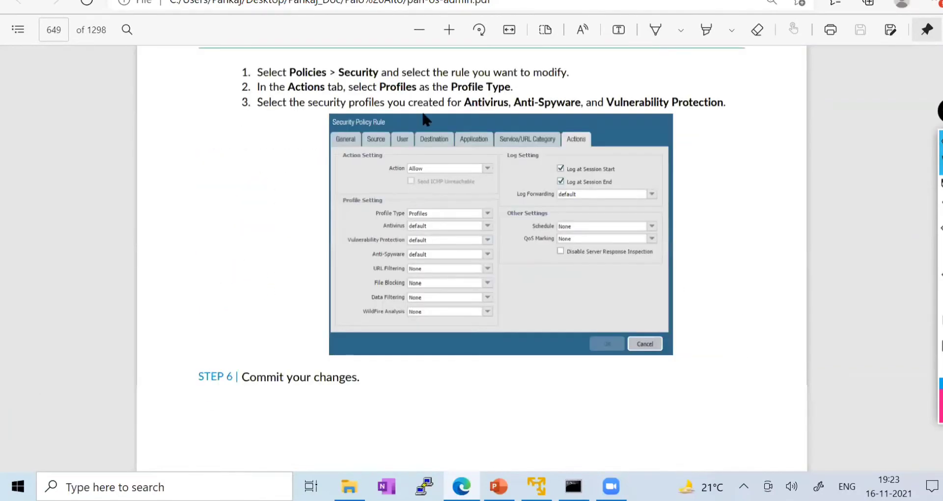
{"action": "scroll", "coordinate": [420, 177], "scroll_direction": "down", "scroll_amount": 8}
{"action": "scroll", "coordinate": [472, 245], "scroll_direction": "down", "scroll_amount": 4}
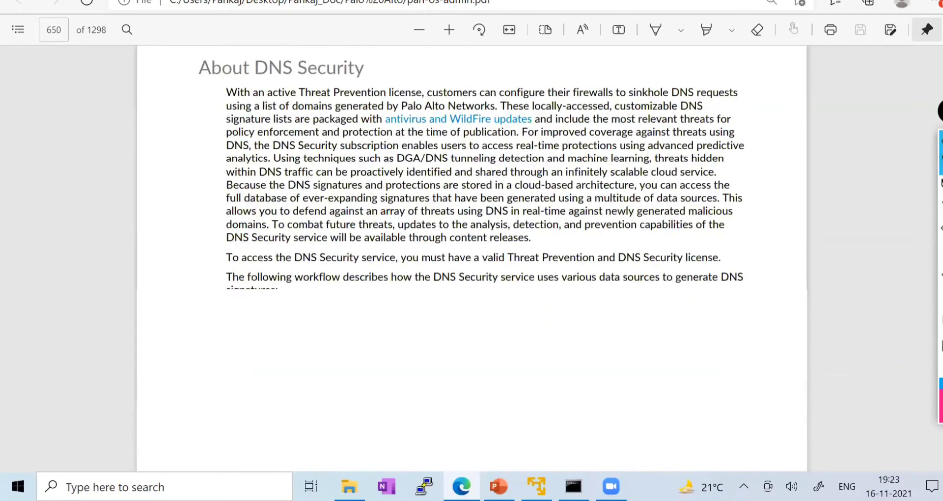
{"action": "scroll", "coordinate": [452, 211], "scroll_direction": "down", "scroll_amount": 8}
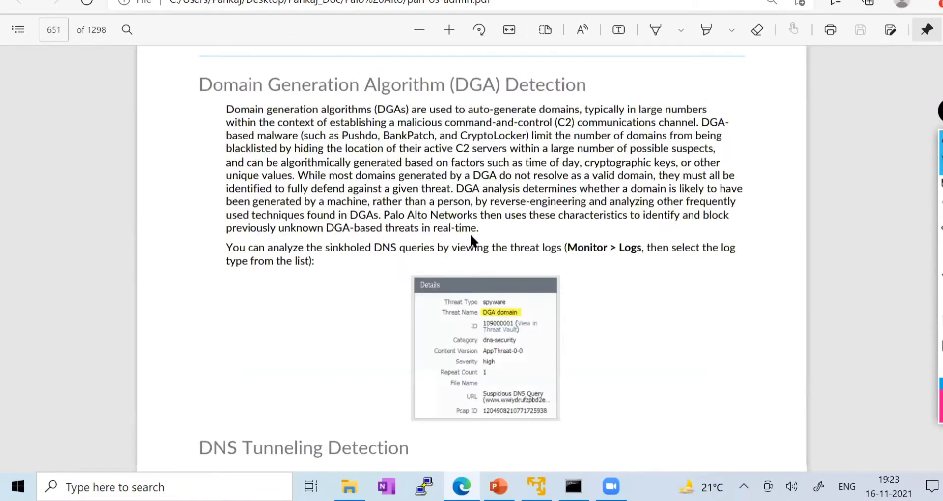
{"action": "scroll", "coordinate": [472, 240], "scroll_direction": "down", "scroll_amount": 2}
{"action": "key", "text": "alt+Tab"}
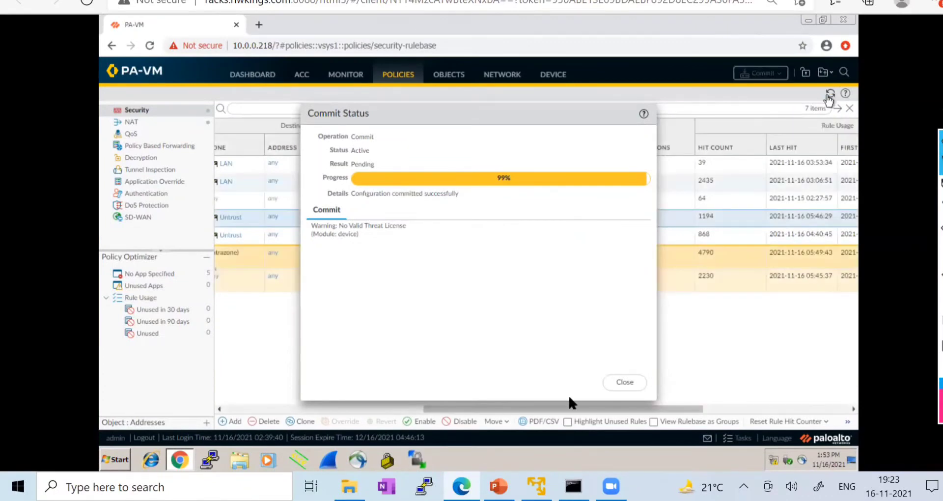
- Close the finished Commit Status window and dismiss the rule table's column options unchanged
{"action": "left_click", "coordinate": [626, 383]}
{"action": "left_click", "coordinate": [761, 147]}
{"action": "left_click", "coordinate": [731, 211]}
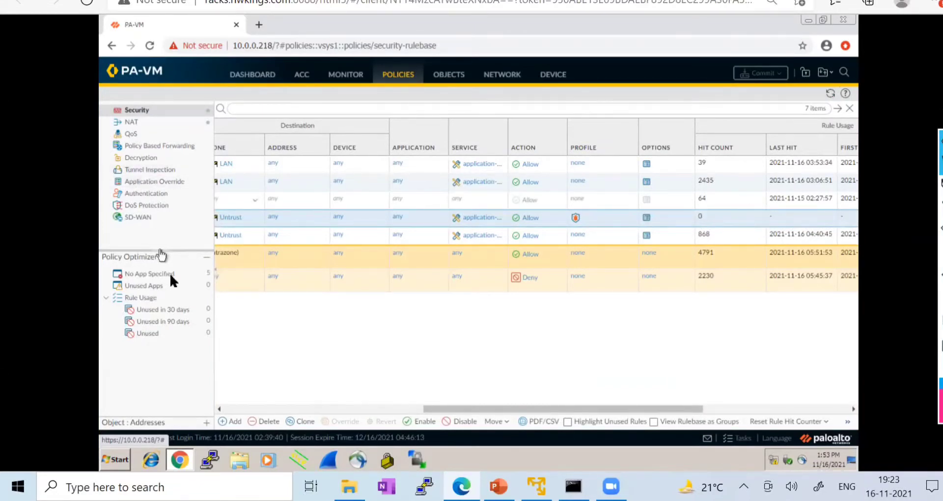
- Open Monitor > Session Browser and refresh it, finding no sessions yet
{"action": "left_click", "coordinate": [353, 80]}
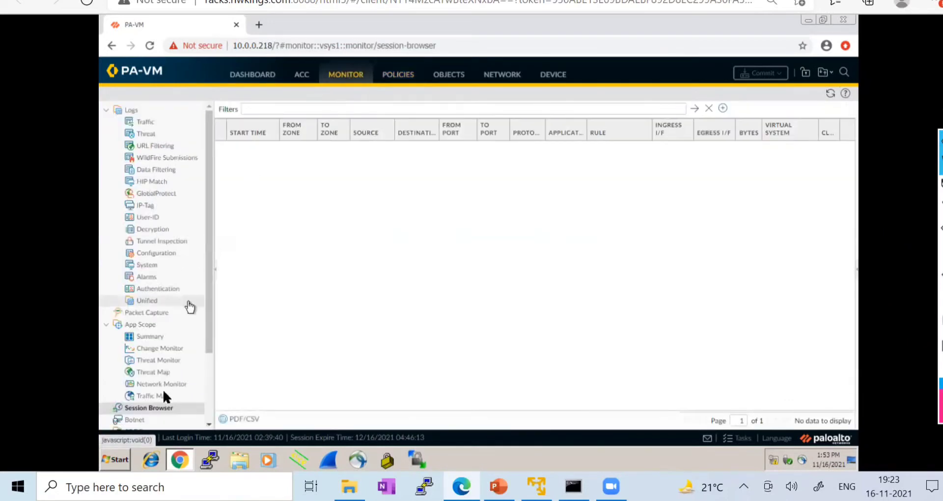
{"action": "left_click", "coordinate": [152, 407]}
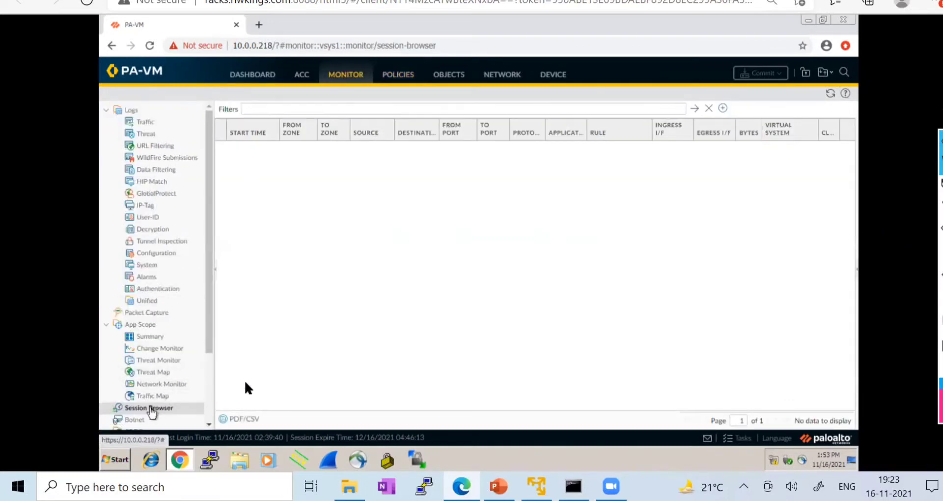
{"action": "left_click", "coordinate": [830, 93]}
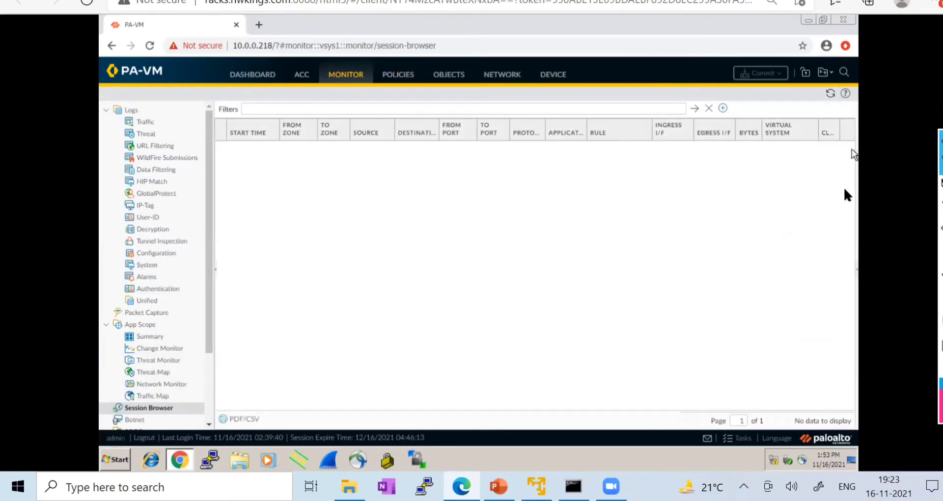
{"action": "left_click", "coordinate": [216, 0]}
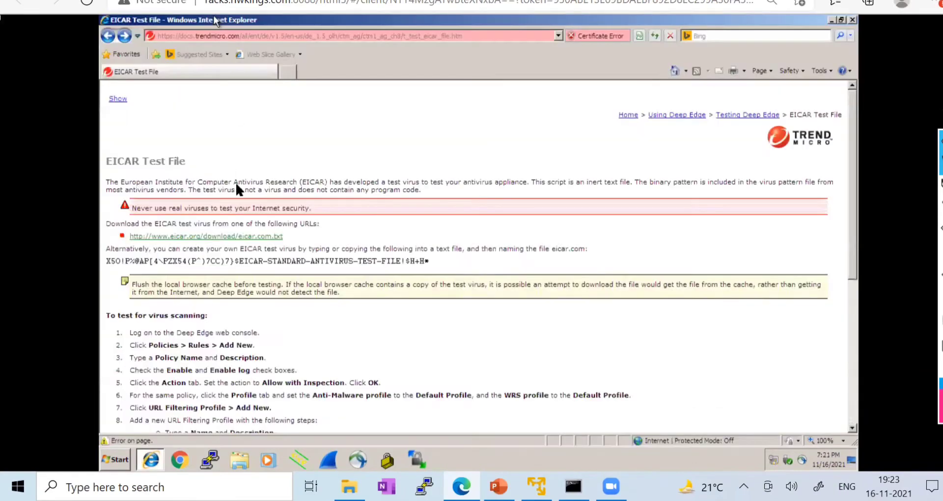
- Reload the EICAR test page in a new IE tab, closing the stuck tab and passing the certificate warning
{"action": "left_click", "coordinate": [197, 236]}
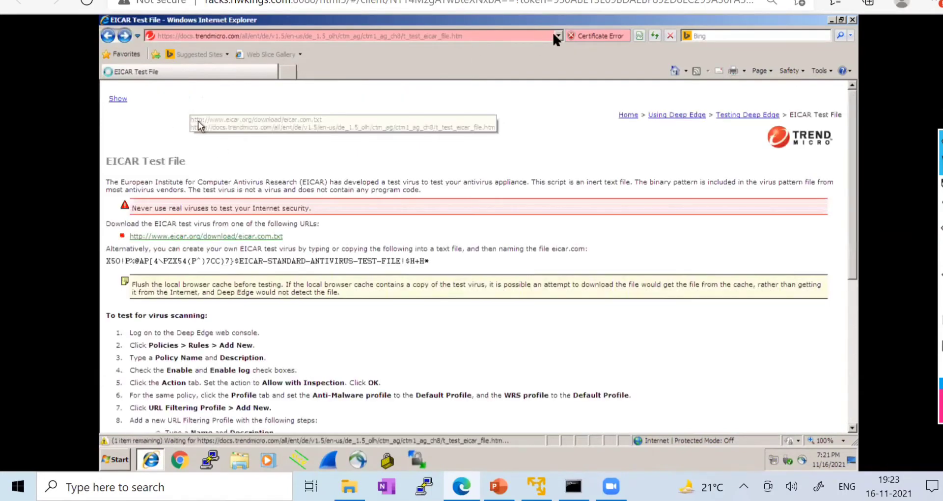
{"action": "left_click", "coordinate": [199, 36]}
{"action": "key", "text": "ctrl+c"}
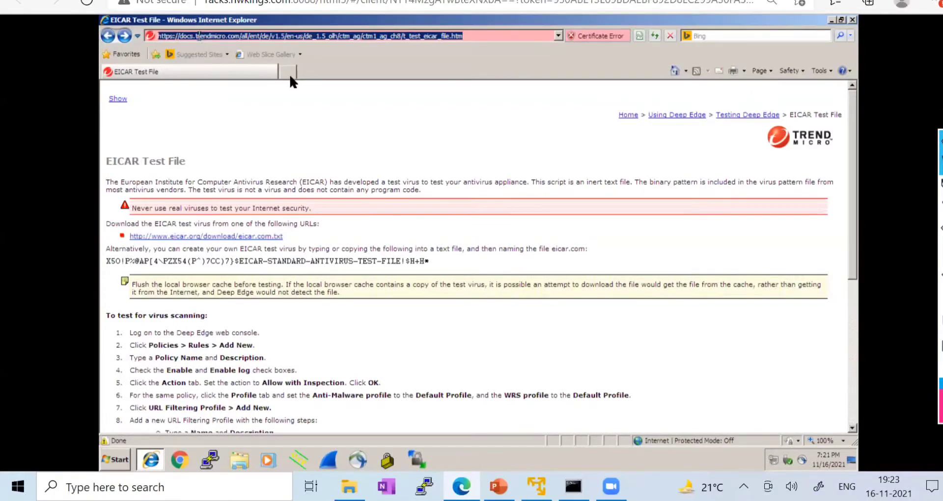
{"action": "left_click", "coordinate": [290, 74]}
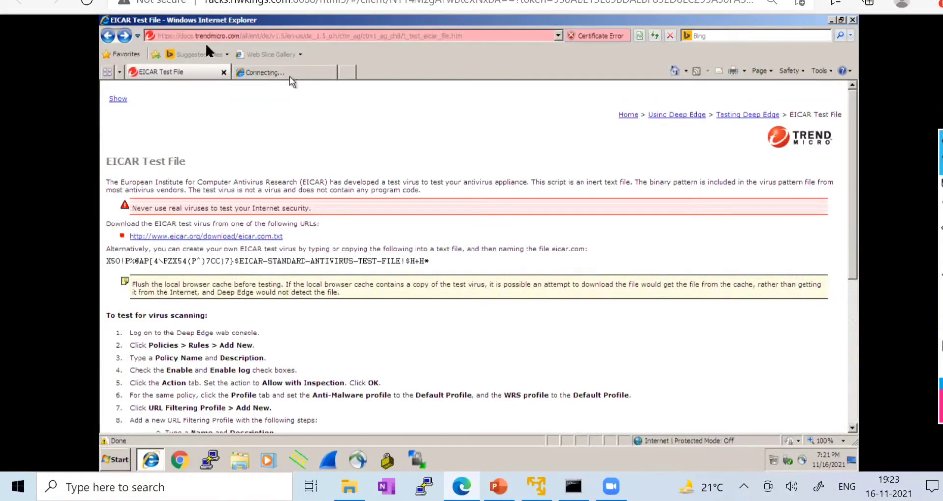
{"action": "key", "text": "ctrl+v"}
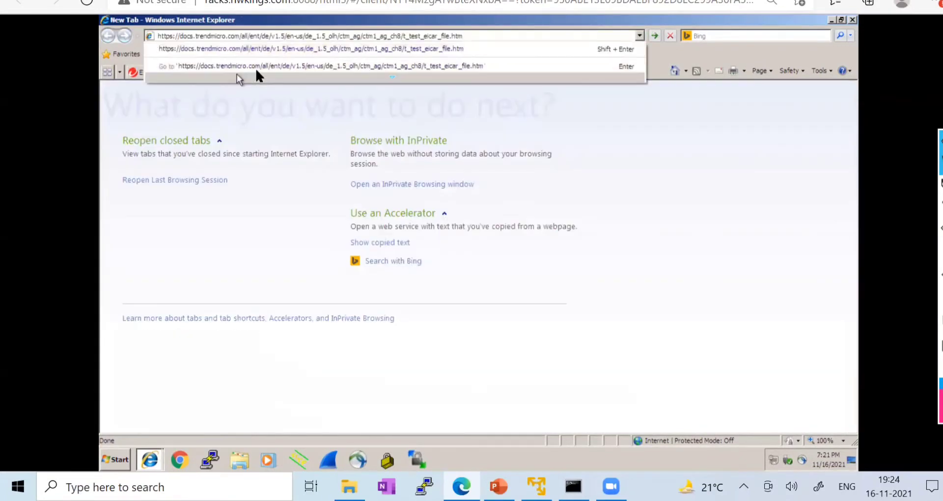
{"action": "left_click", "coordinate": [255, 66]}
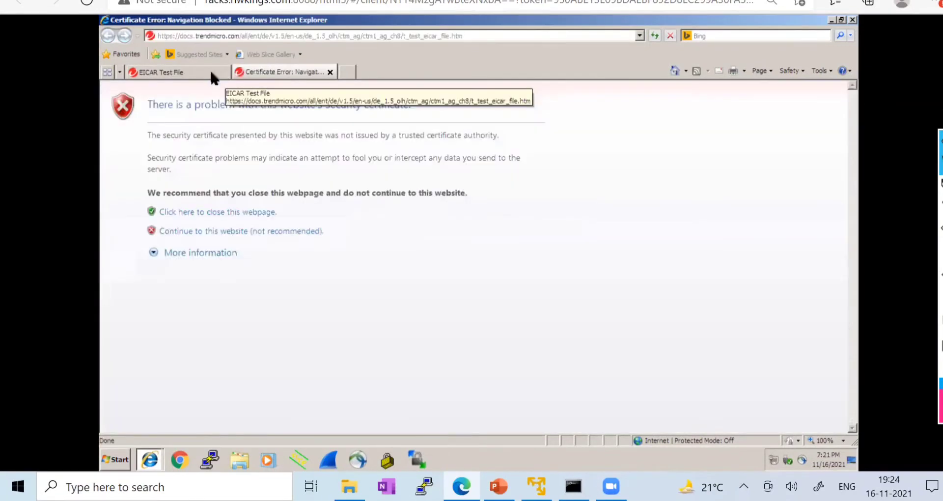
{"action": "left_click", "coordinate": [211, 72]}
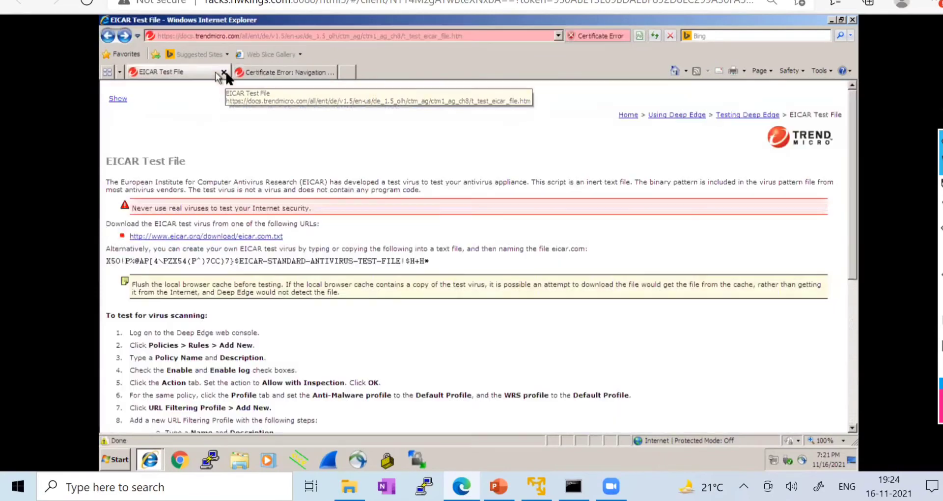
{"action": "left_click", "coordinate": [224, 73]}
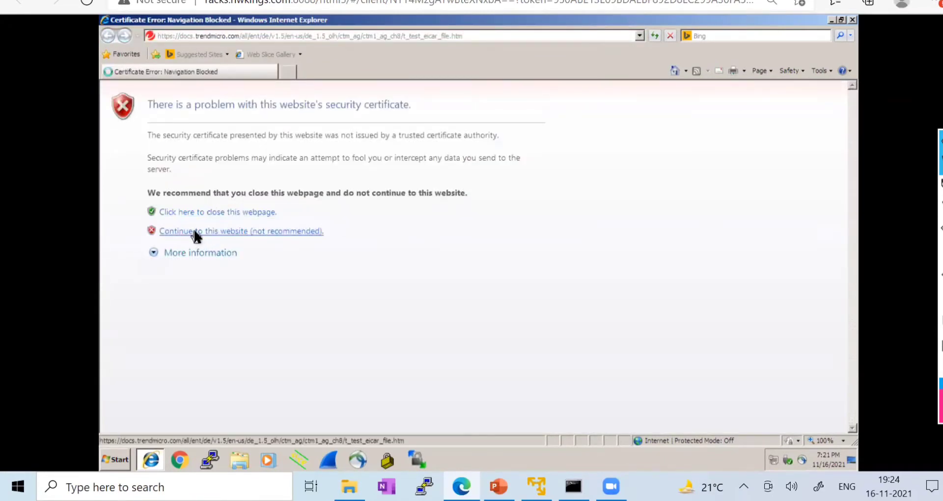
{"action": "left_click", "coordinate": [194, 231]}
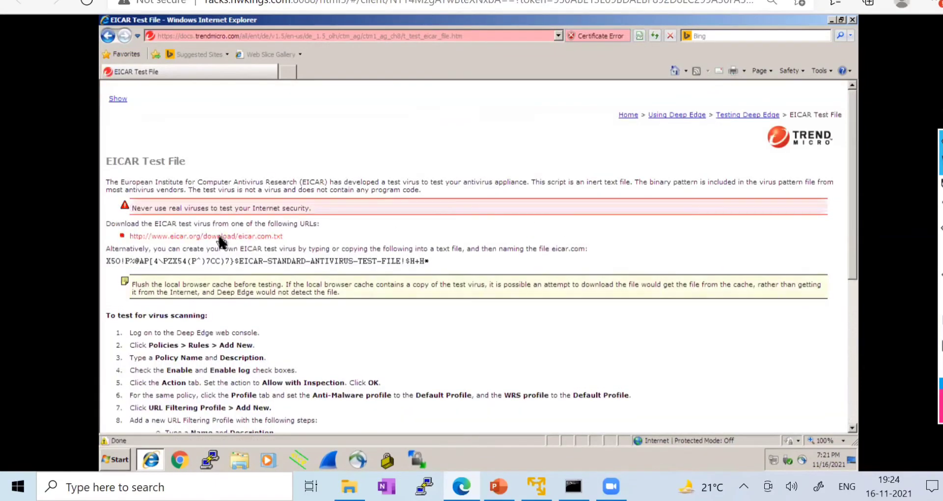
- Open eicar.com.txt, which shows the EICAR test string unblocked, then go back to the test page
{"action": "left_click", "coordinate": [219, 236]}
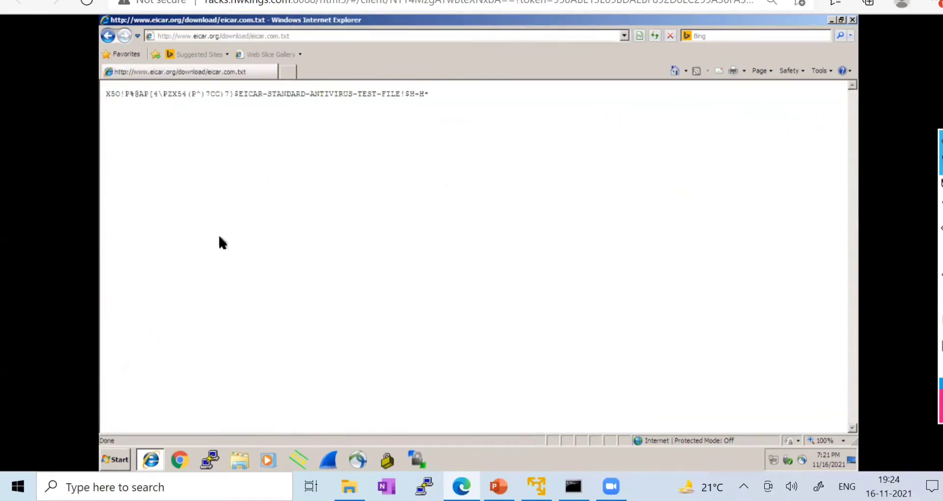
{"action": "left_click_drag", "start_coordinate": [432, 93], "coordinate": [112, 37]}
{"action": "left_click", "coordinate": [110, 35]}
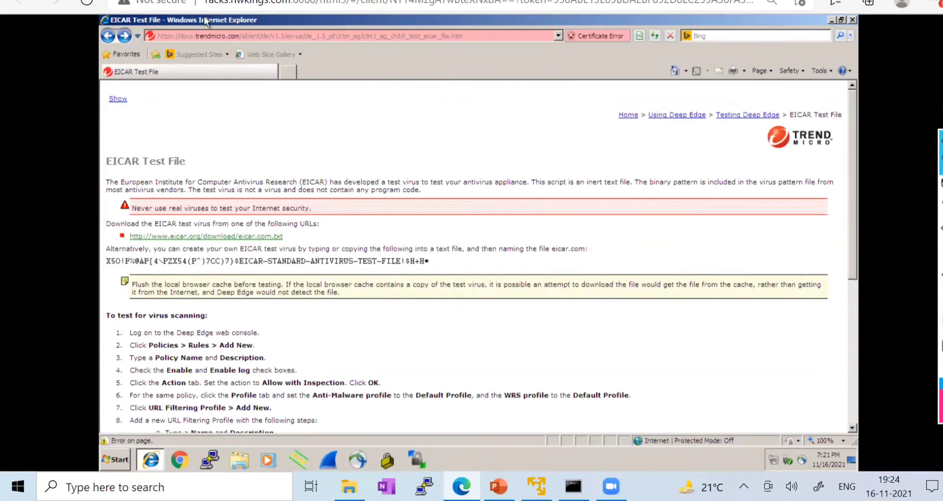
{"action": "left_click", "coordinate": [221, 1]}
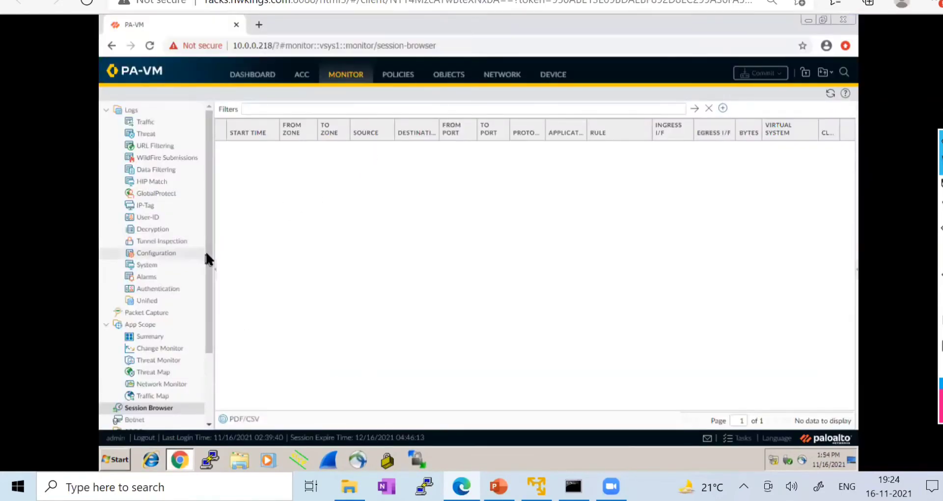
- Refresh the Session Browser to list 16 sessions, mostly on the LAN-TO-INTERNET rule
{"action": "left_click", "coordinate": [828, 94]}
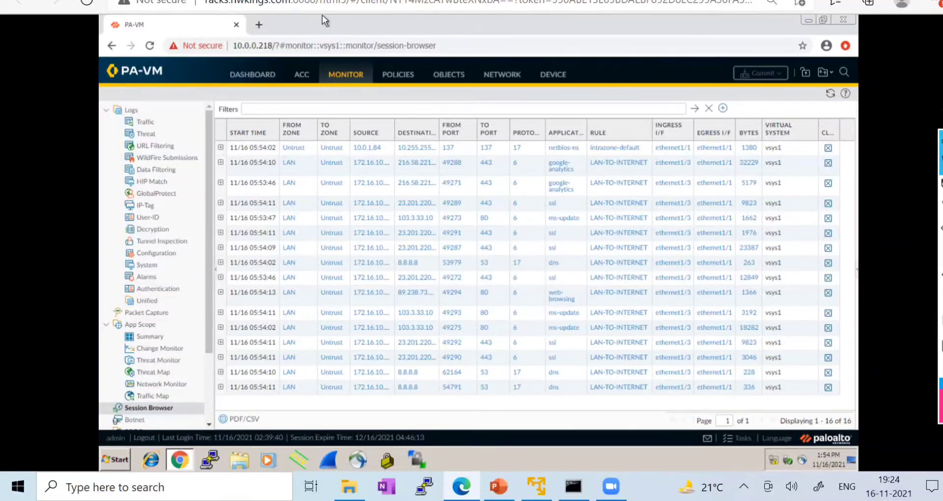
{"action": "left_click", "coordinate": [314, 0]}
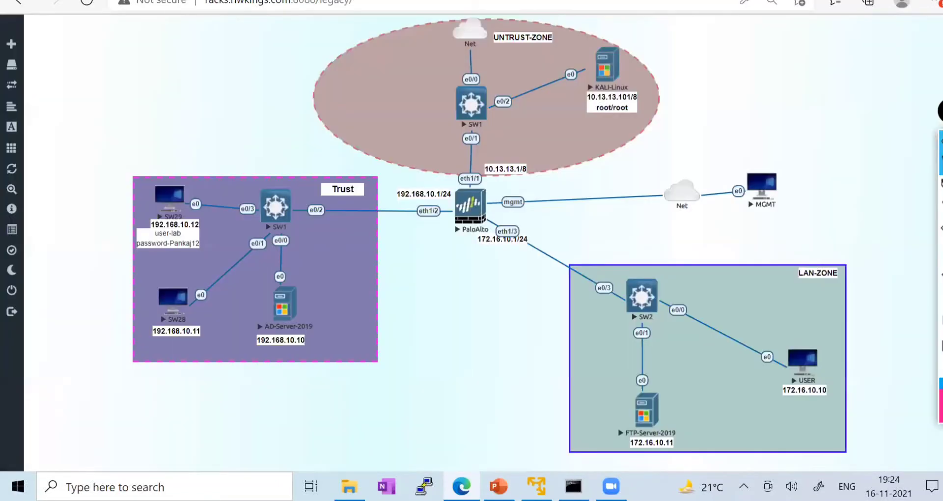
- Copy the EICAR page address from Internet Explorer and close Internet Explorer
{"action": "left_click", "coordinate": [231, 0]}
{"action": "left_click", "coordinate": [209, 36]}
{"action": "key", "text": "ctrl+c"}
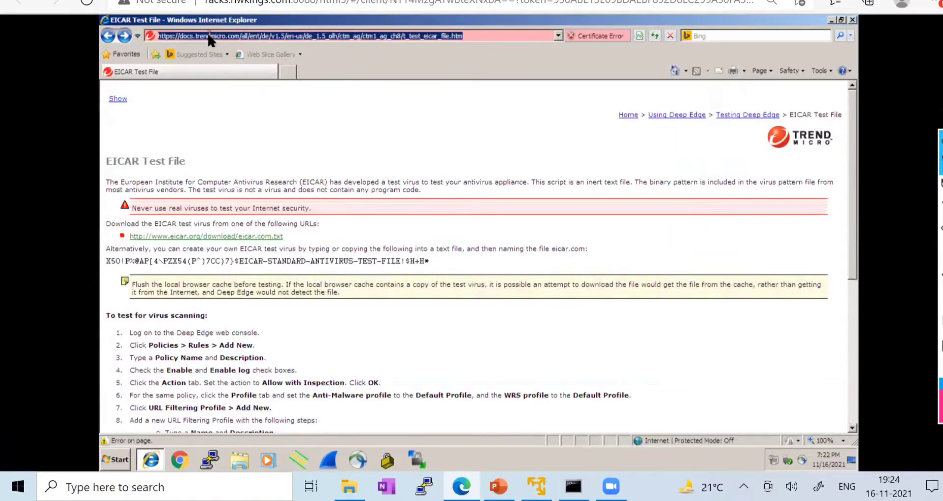
{"action": "left_click", "coordinate": [851, 21]}
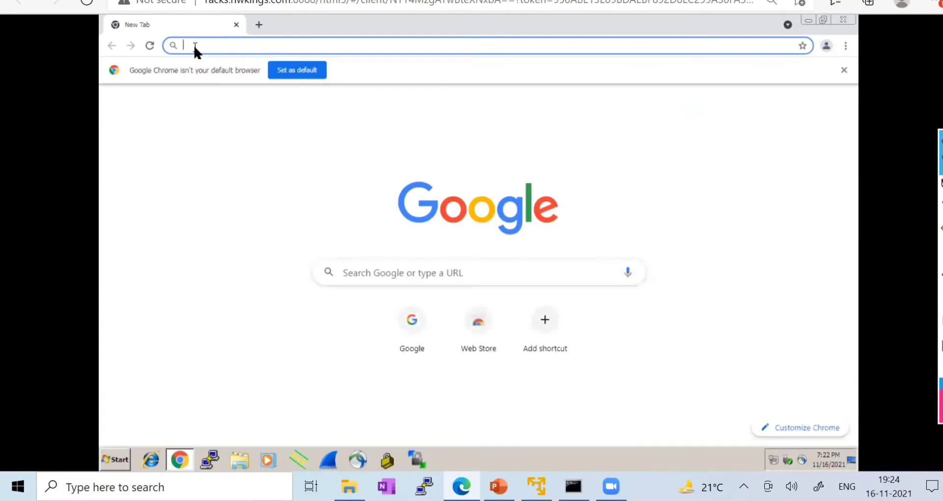
- In Chrome, load the Trend Micro EICAR page past the certificate warning and download eicar.com.txt
{"action": "key", "text": "ctrl+v"}
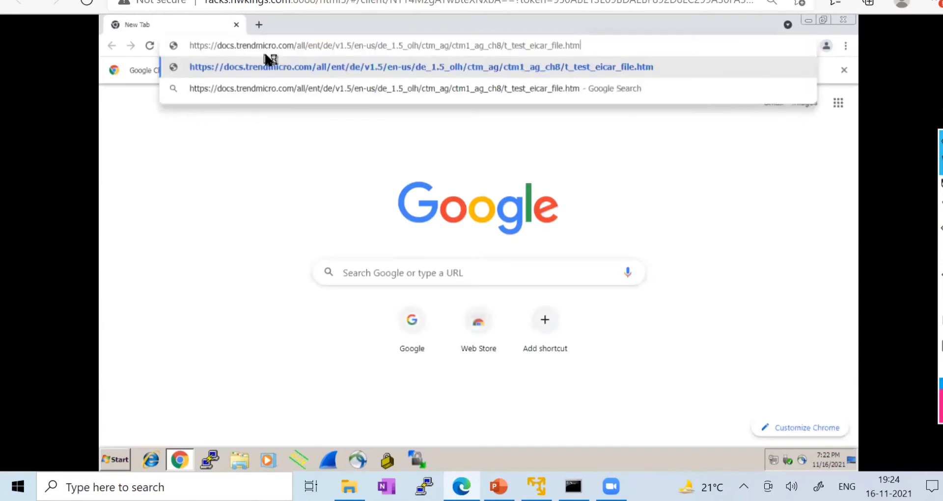
{"action": "key", "text": "Return"}
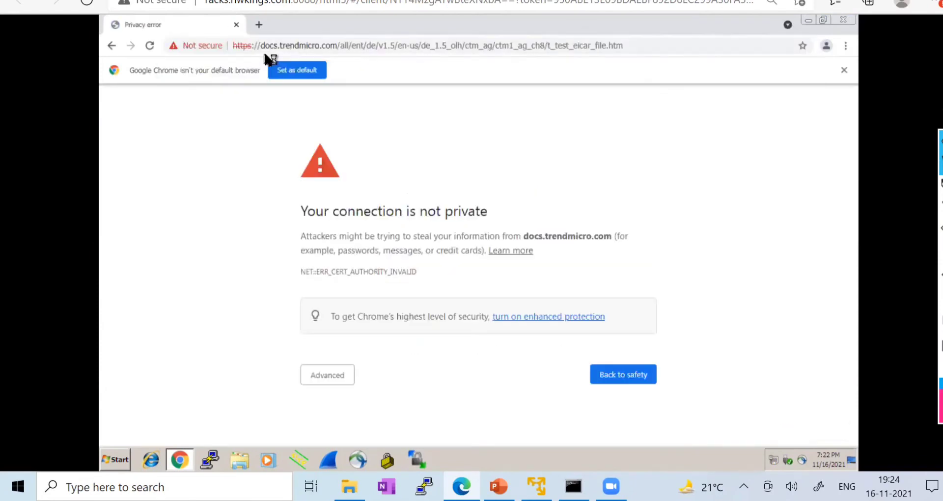
{"action": "left_click", "coordinate": [327, 375]}
{"action": "scroll", "coordinate": [338, 393], "scroll_direction": "down", "scroll_amount": 1}
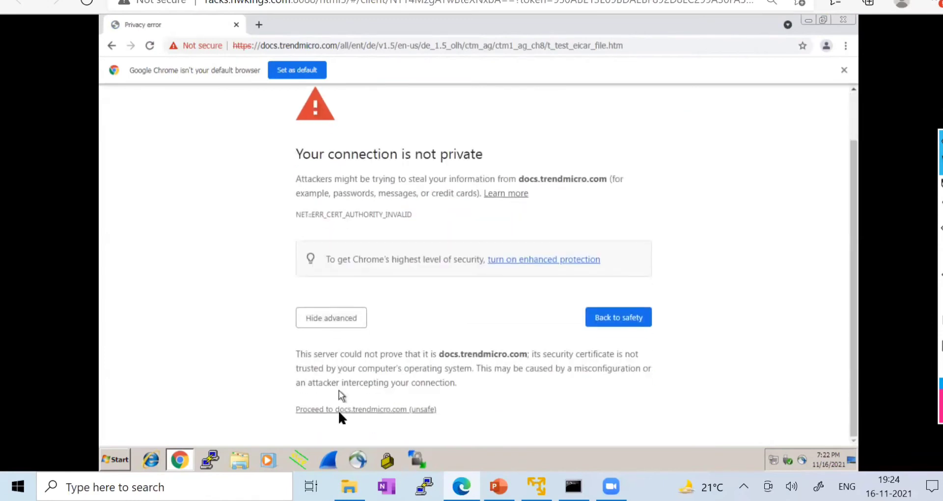
{"action": "left_click", "coordinate": [341, 415]}
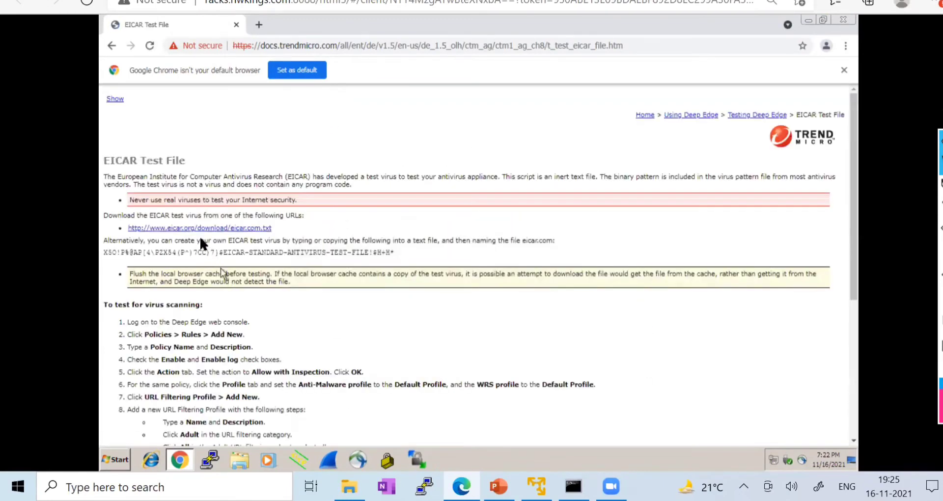
{"action": "left_click", "coordinate": [195, 228]}
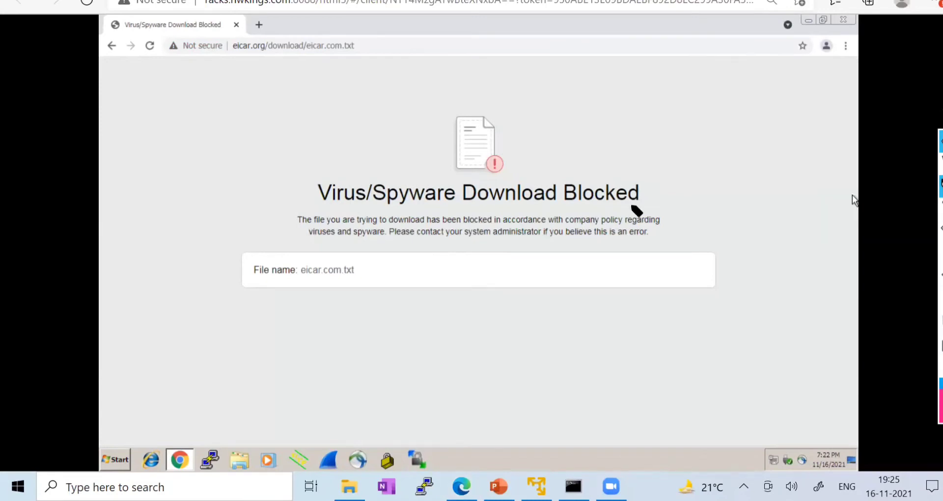
{"action": "left_click_drag", "start_coordinate": [645, 201], "coordinate": [685, 158]}
{"action": "mouse_move", "coordinate": [307, 181]}
{"action": "left_mouse_down"}
{"action": "mouse_move", "coordinate": [308, 221]}
{"action": "mouse_move", "coordinate": [366, 244]}
{"action": "mouse_move", "coordinate": [730, 189]}
{"action": "mouse_move", "coordinate": [272, 170]}
{"action": "mouse_move", "coordinate": [270, 180]}
{"action": "mouse_move", "coordinate": [316, 181]}
{"action": "left_mouse_up"}
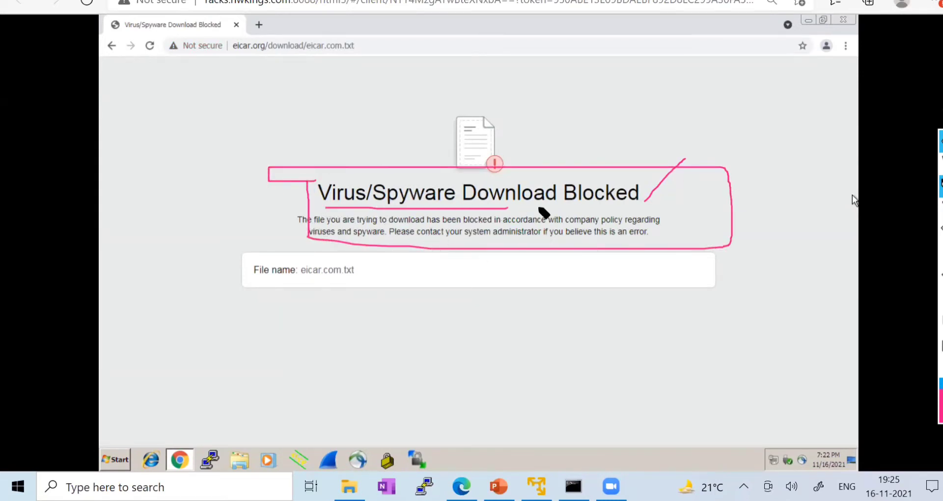
{"action": "mouse_move", "coordinate": [657, 209]}
{"action": "left_mouse_down"}
{"action": "mouse_move", "coordinate": [536, 183]}
{"action": "mouse_move", "coordinate": [318, 185]}
{"action": "left_mouse_up"}
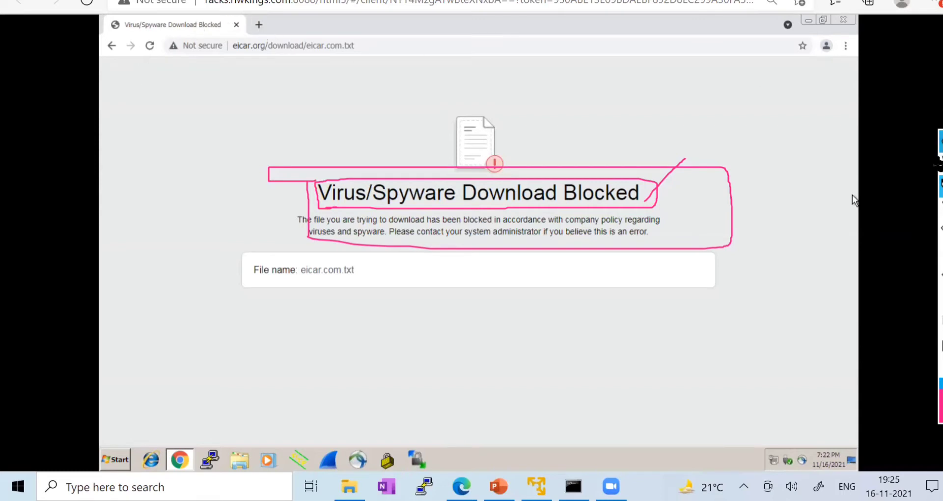
{"action": "left_click", "coordinate": [940, 165]}
{"action": "left_click", "coordinate": [940, 299]}
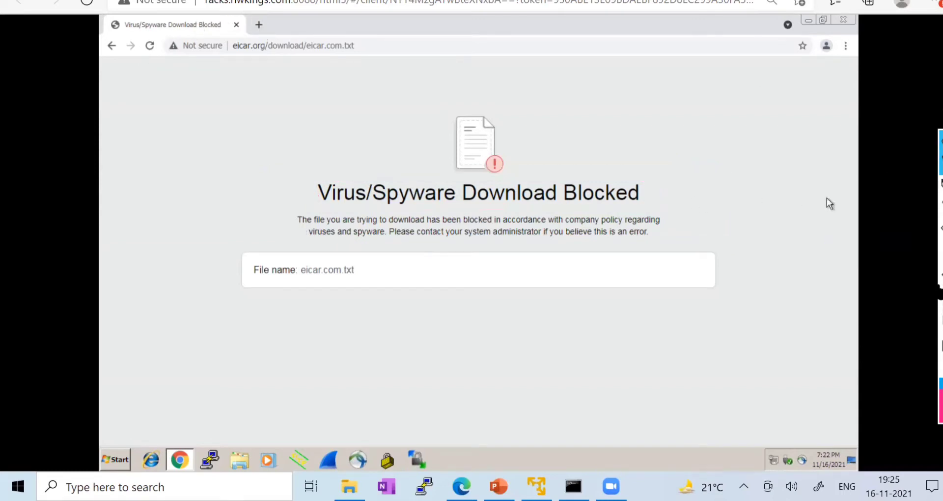
{"action": "left_click", "coordinate": [255, 25]}
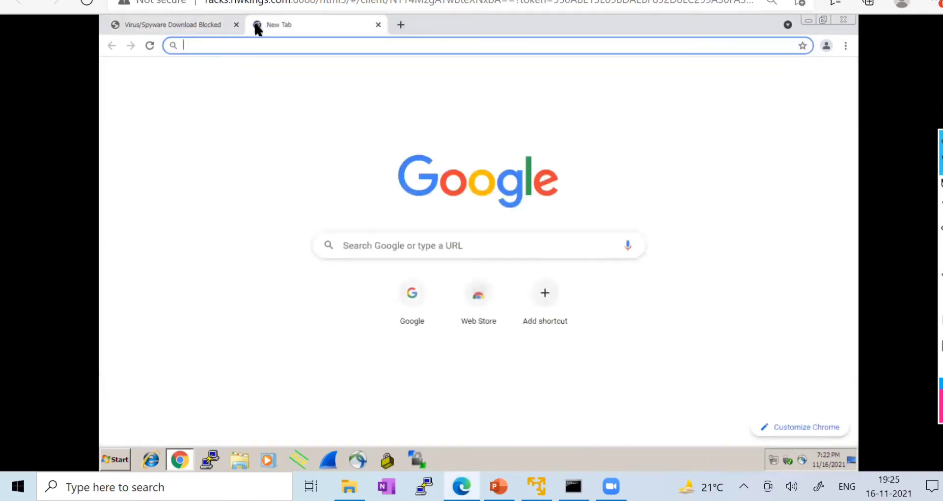
{"action": "type", "text": "http://google.in"}
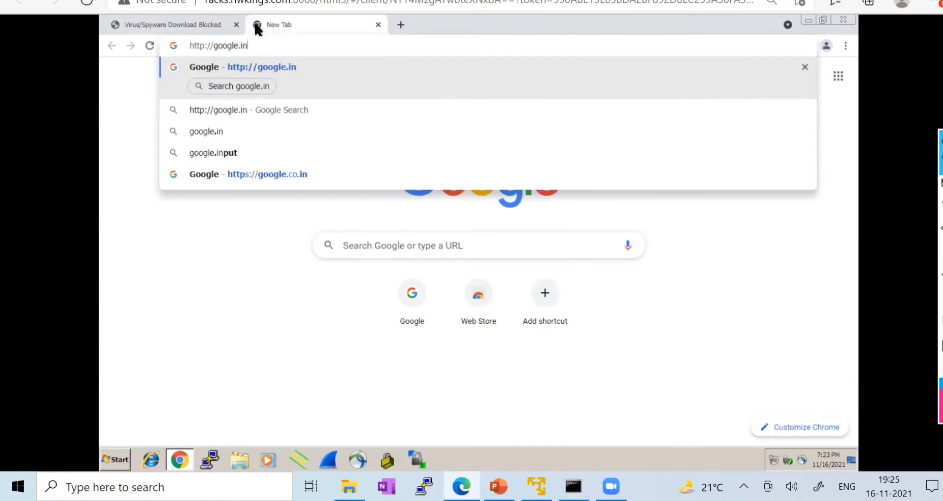
{"action": "key", "text": "BackSpace"}
{"action": "key", "text": "BackSpace"}
{"action": "key", "text": "BackSpace"}
{"action": "key", "text": "BackSpace"}
{"action": "key", "text": "BackSpace"}
{"action": "key", "text": "BackSpace"}
{"action": "key", "text": "BackSpace"}
{"action": "key", "text": "BackSpace"}
{"action": "key", "text": "BackSpace"}
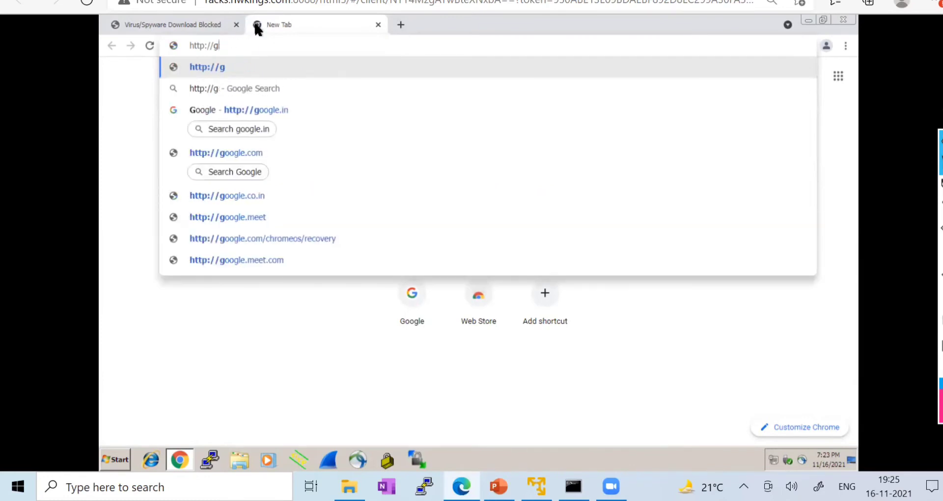
{"action": "type", "text": "210"}
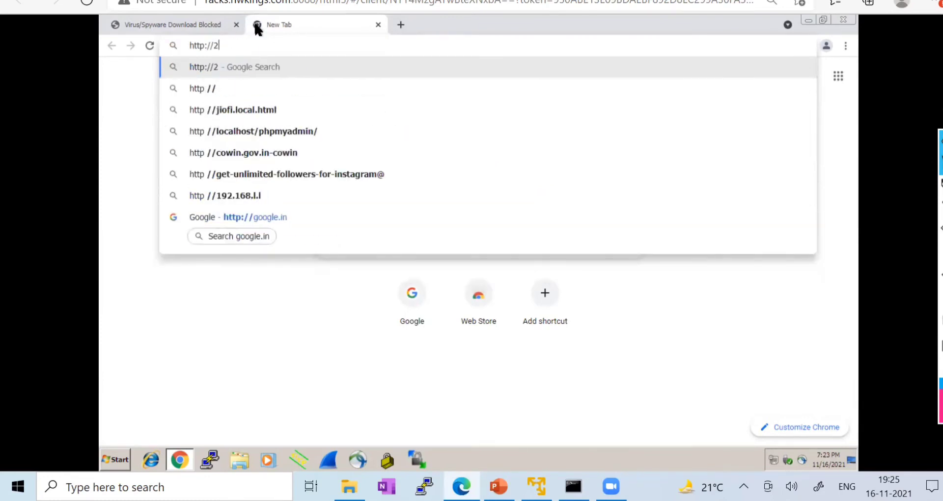
{"action": "key", "text": "BackSpace"}
{"action": "key", "text": "BackSpace"}
{"action": "type", "text": "016"}
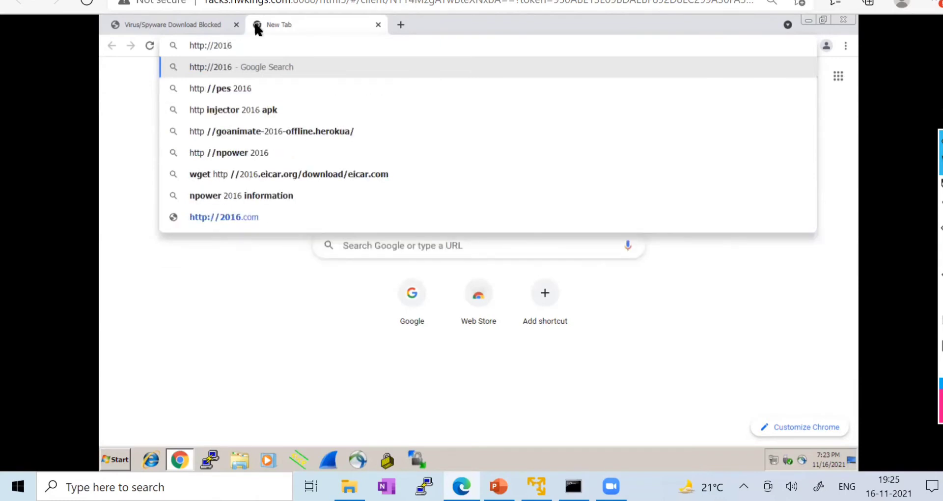
{"action": "type", "text": ".eicr"}
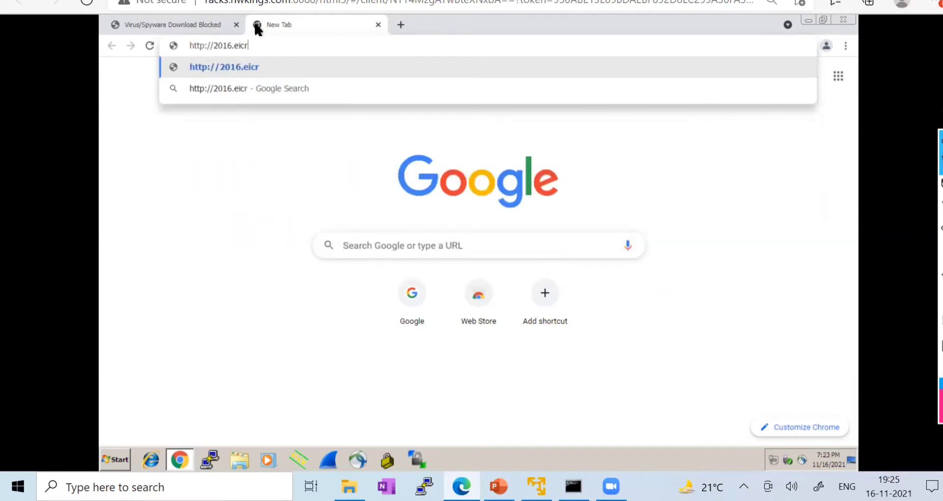
{"action": "type", "text": ".org"}
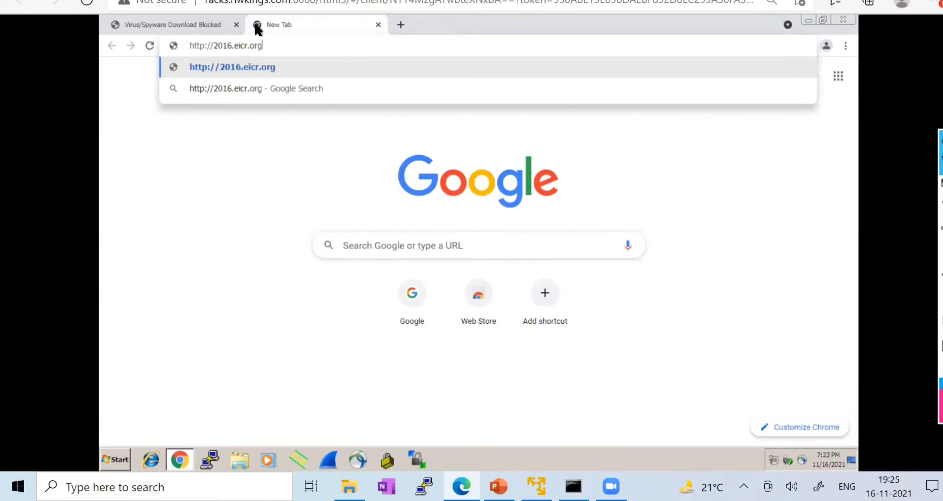
{"action": "key", "text": "Return"}
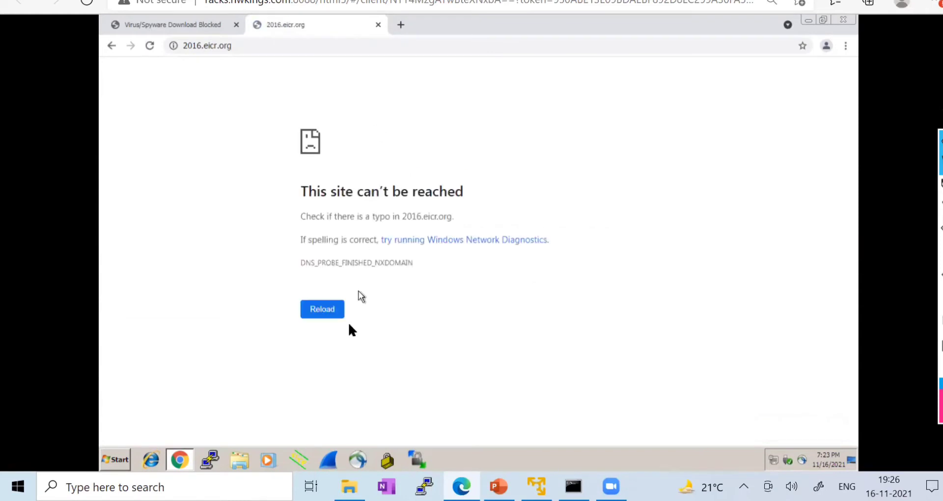
{"action": "left_click", "coordinate": [401, 25]}
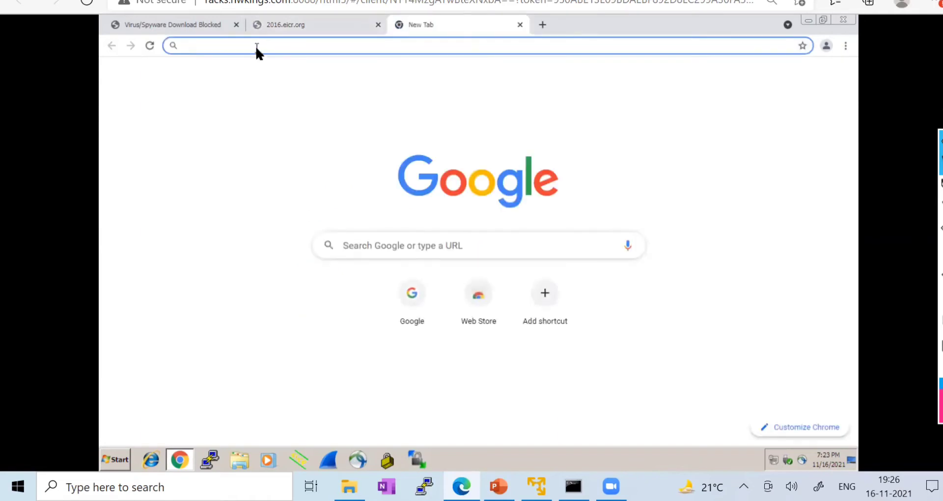
{"action": "type", "text": "htt"}
{"action": "key", "text": "Right"}
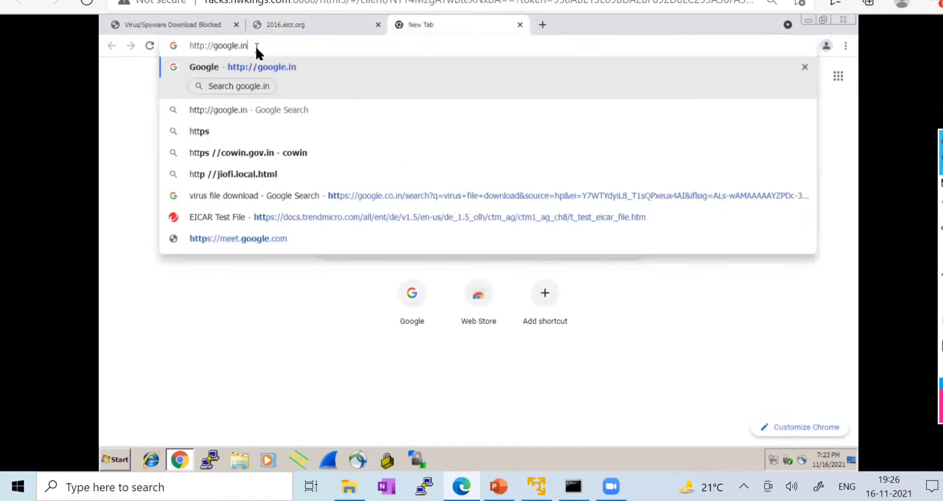
{"action": "key", "text": "BackSpace"}
{"action": "key", "text": "BackSpace"}
{"action": "key", "text": "BackSpace"}
{"action": "key", "text": "BackSpace"}
{"action": "key", "text": "BackSpace"}
{"action": "key", "text": "BackSpace"}
{"action": "key", "text": "BackSpace"}
{"action": "key", "text": "BackSpace"}
{"action": "key", "text": "BackSpace"}
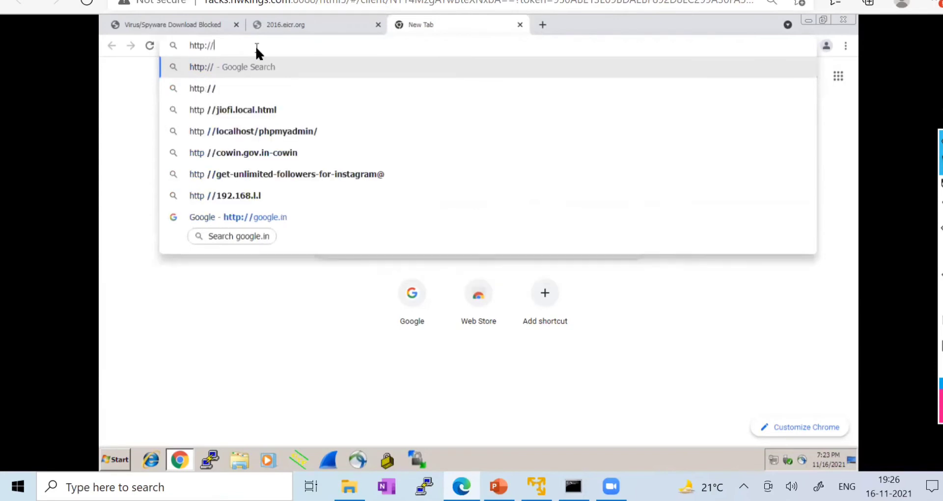
{"action": "type", "text": "www"}
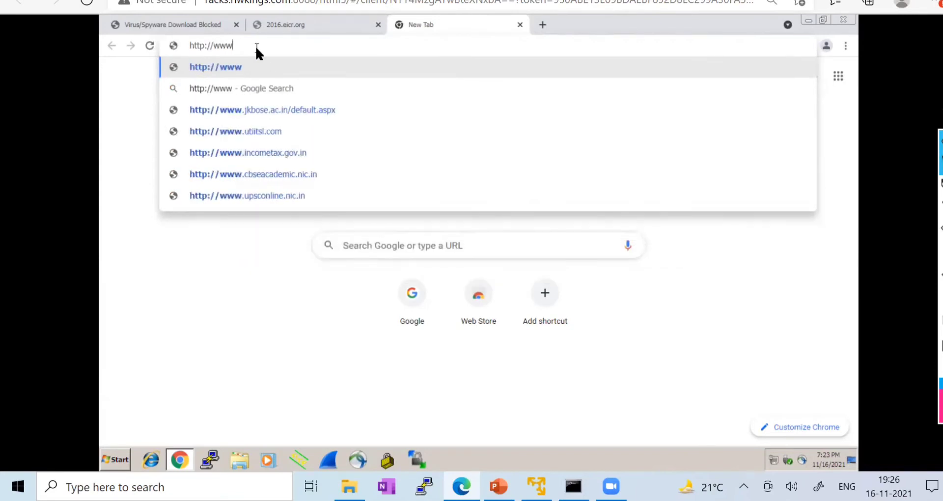
{"action": "type", "text": ".re"}
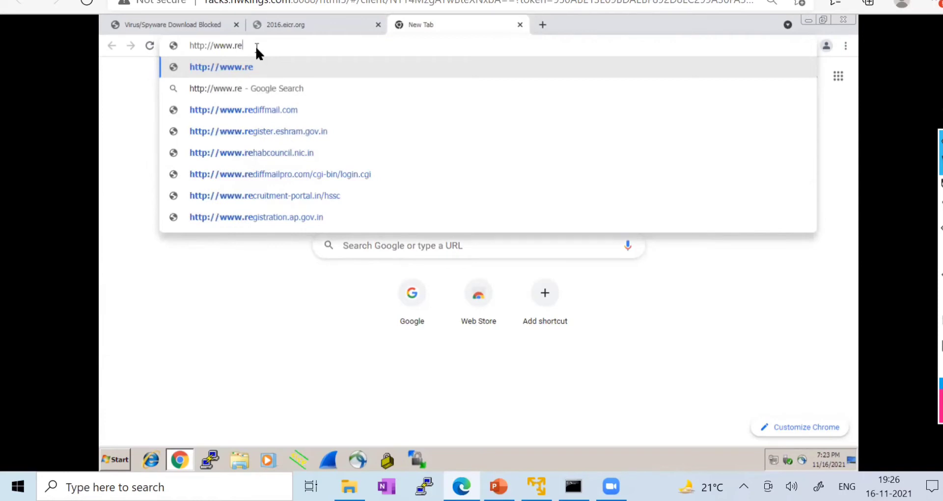
{"action": "type", "text": "xs"}
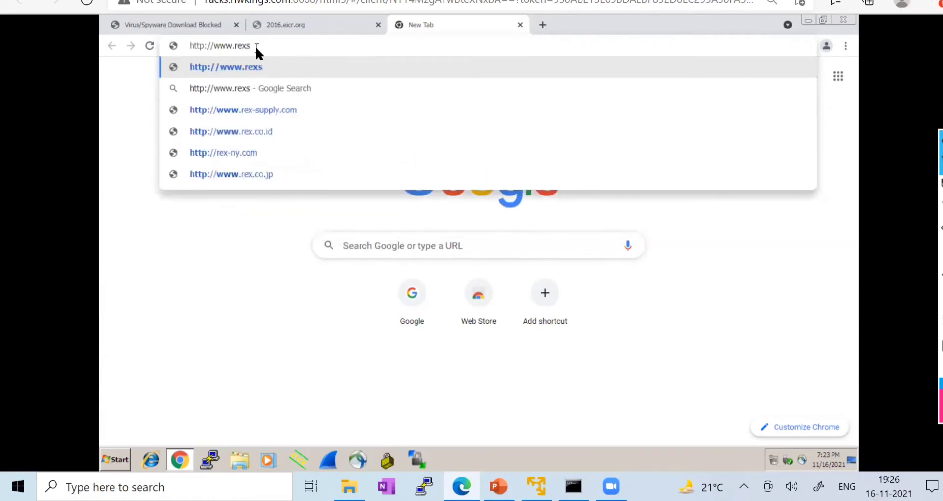
{"action": "type", "text": "wai"}
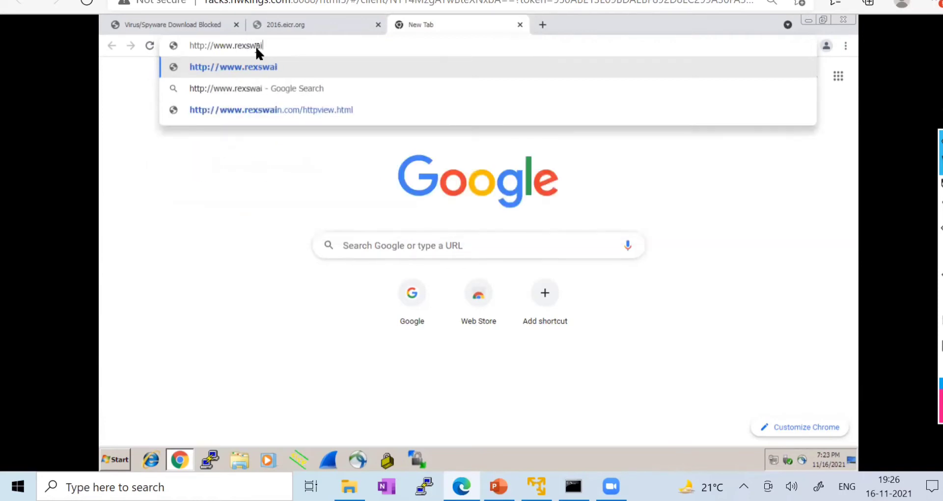
{"action": "type", "text": "n.com/eicr"}
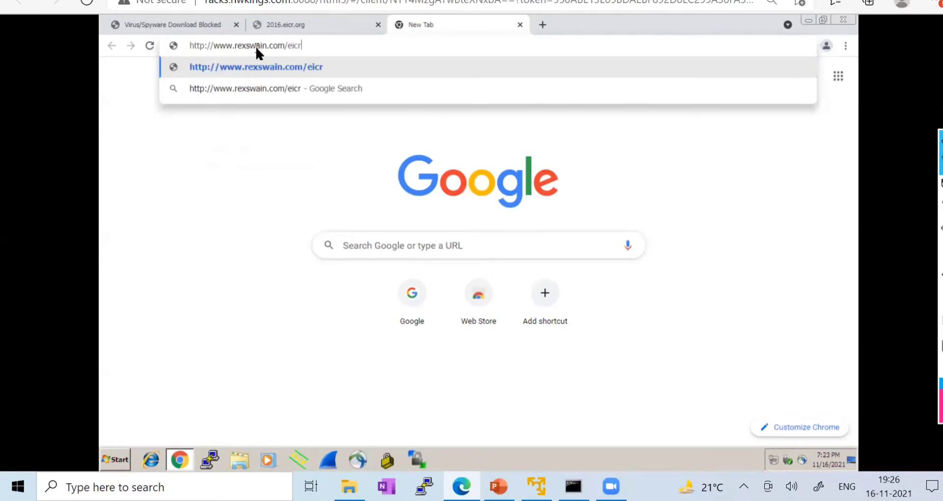
{"action": "key", "text": "BackSpace"}
{"action": "type", "text": "ar.h"}
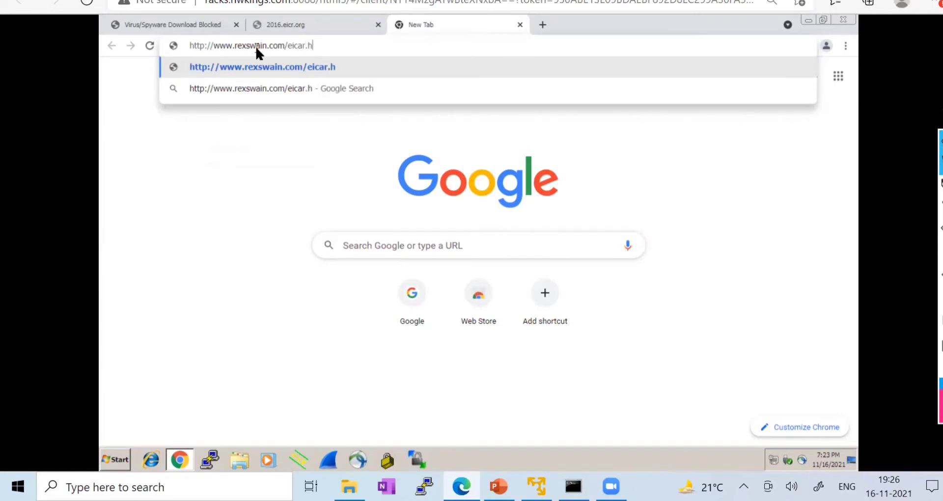
{"action": "type", "text": "tml"}
{"action": "key", "text": "Return"}
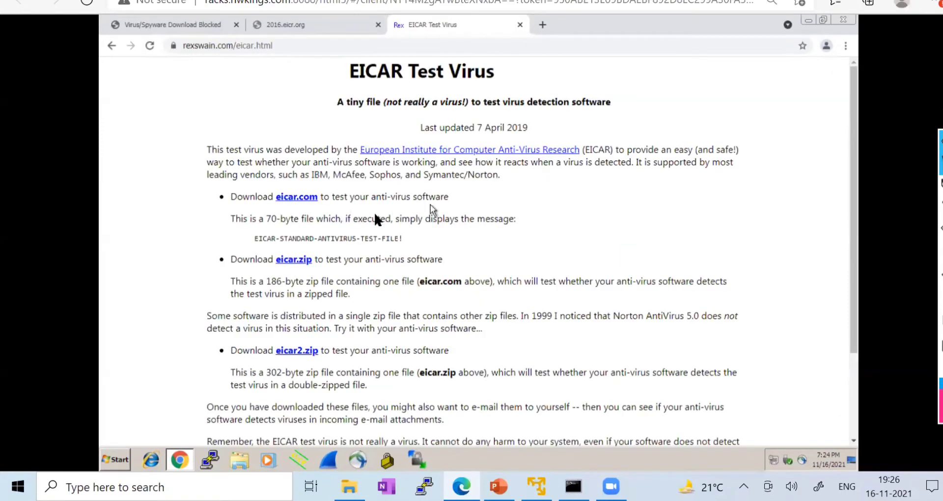
- Download eicar.com from the EICAR Test Virus page and highlight the eicar2.zip description
{"action": "left_click", "coordinate": [295, 197]}
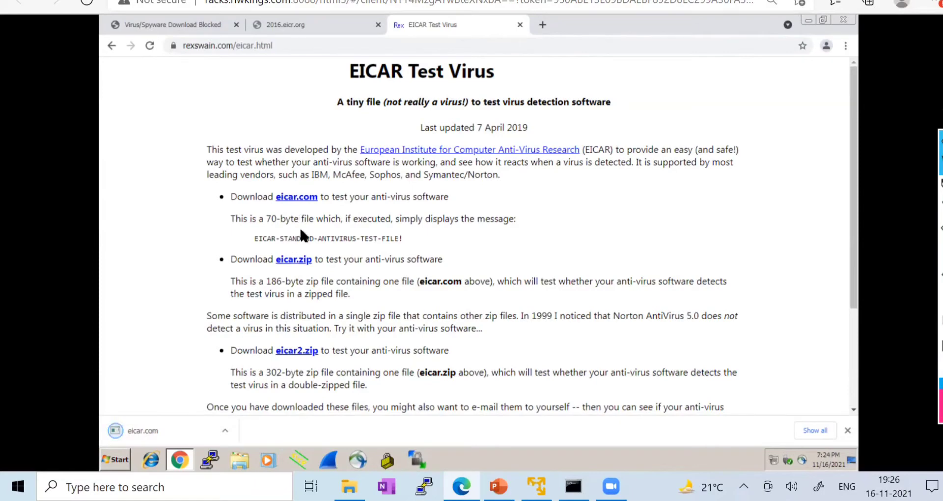
{"action": "scroll", "coordinate": [300, 223], "scroll_direction": "down", "scroll_amount": 3}
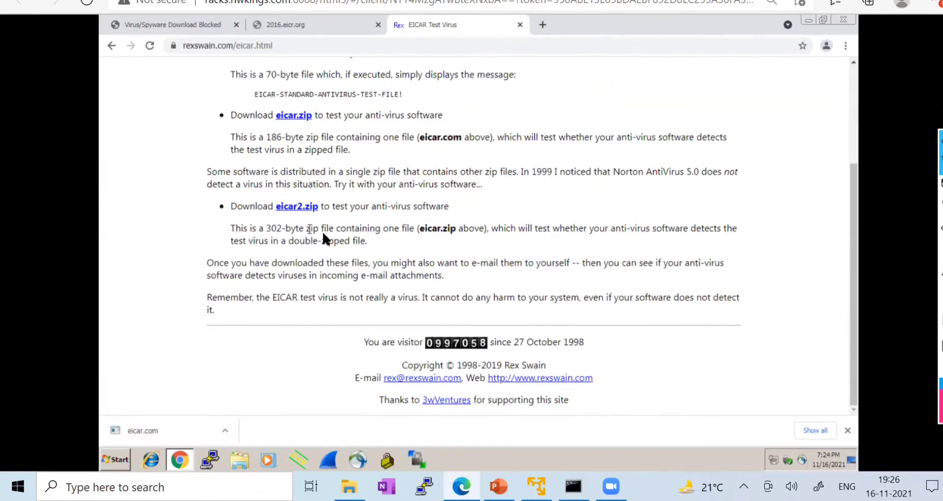
{"action": "left_click_drag", "start_coordinate": [321, 241], "coordinate": [293, 227]}
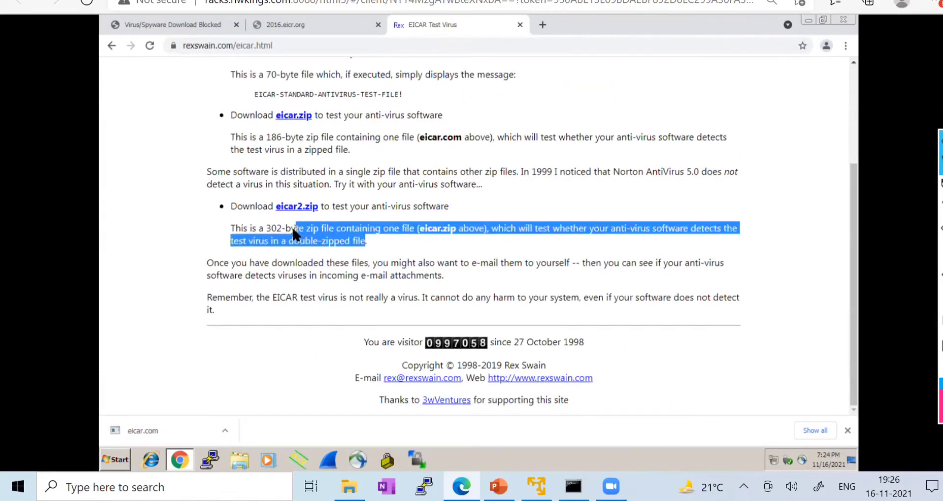
{"action": "left_click", "coordinate": [388, 230]}
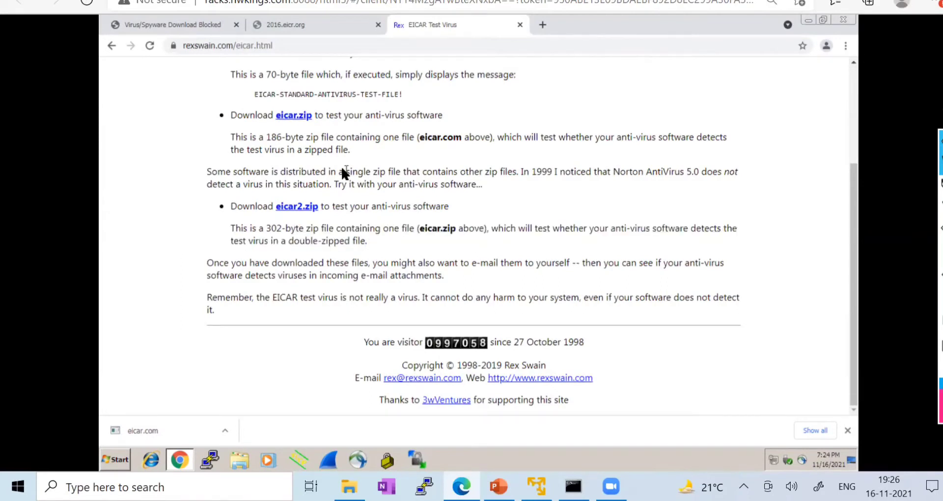
- Highlight the eicar.zip description, then return the first tab to Trend Micro's EICAR Test File page
{"action": "left_click_drag", "start_coordinate": [353, 157], "coordinate": [248, 134]}
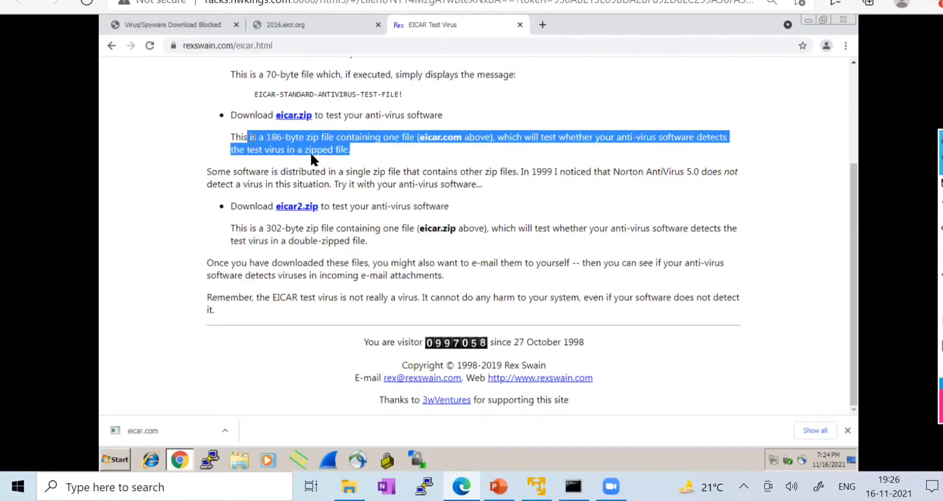
{"action": "left_click", "coordinate": [337, 154]}
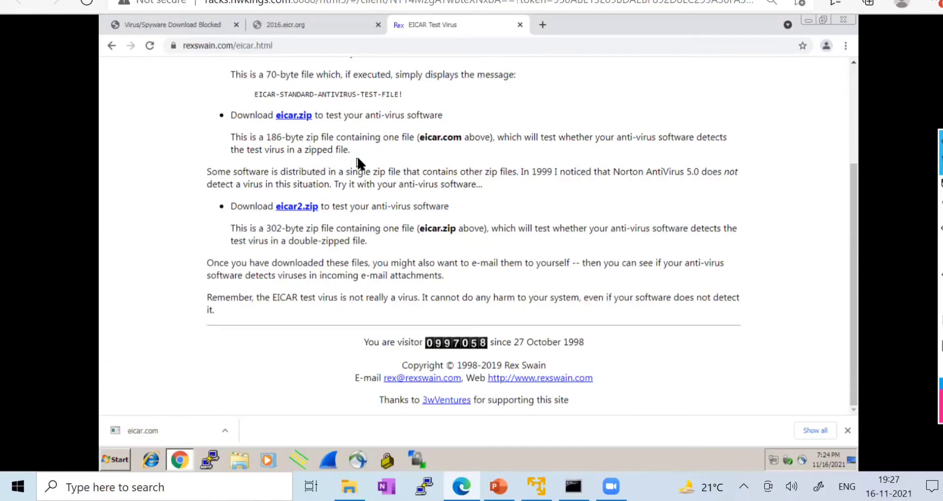
{"action": "left_click_drag", "start_coordinate": [355, 156], "coordinate": [279, 144]}
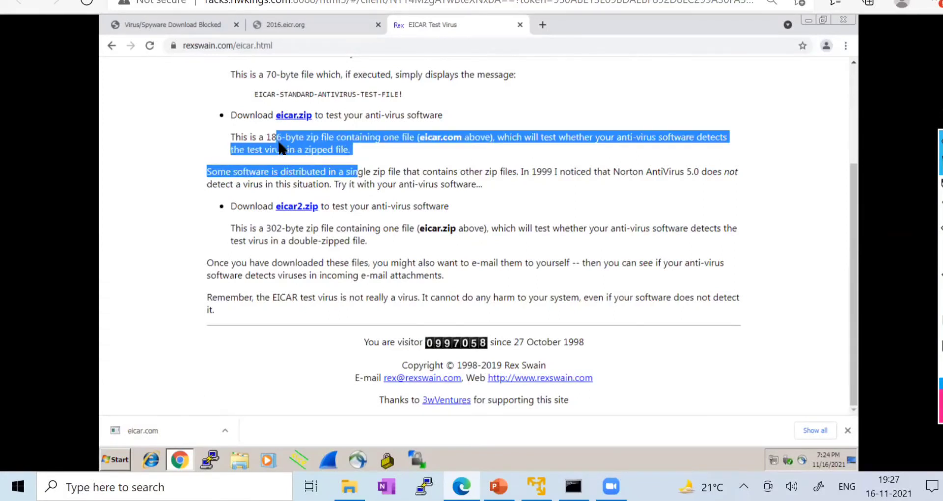
{"action": "left_click", "coordinate": [355, 145]}
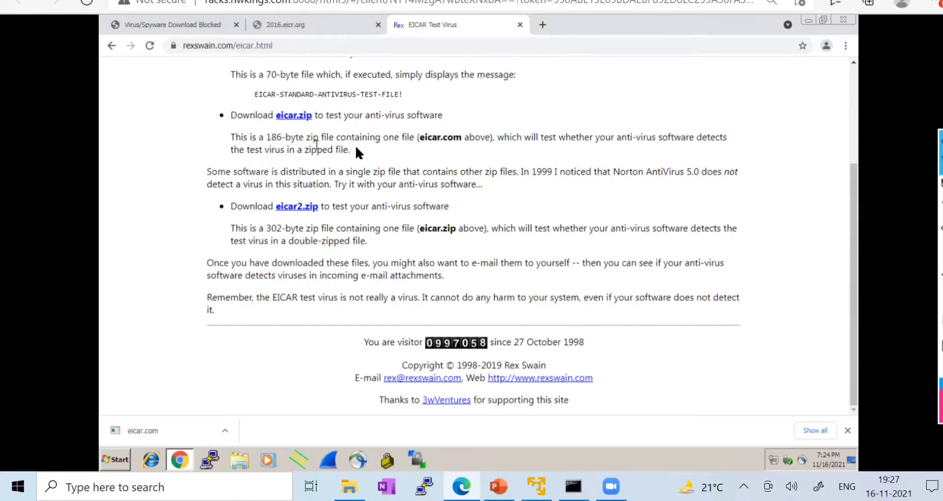
{"action": "left_click", "coordinate": [147, 22]}
{"action": "left_click", "coordinate": [113, 45]}
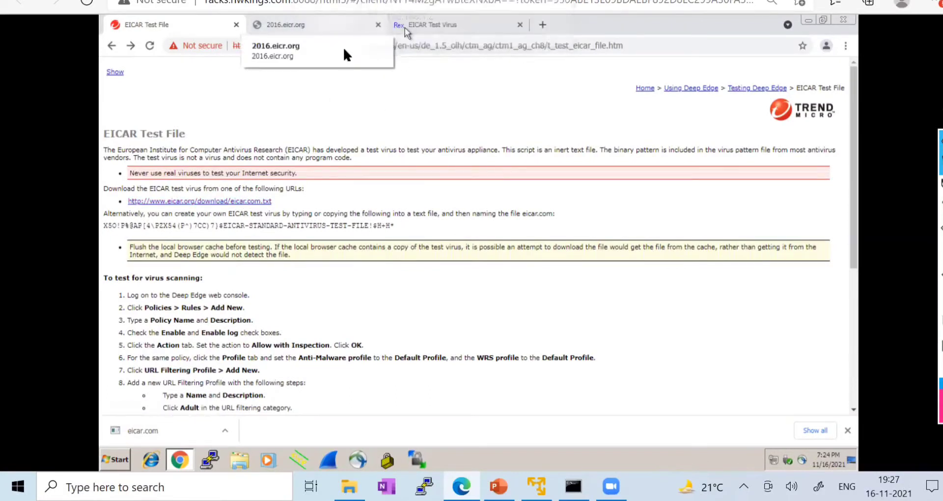
- Download eicar2.zip from the EICAR Test Virus page and hide the download bar
{"action": "left_click", "coordinate": [420, 27]}
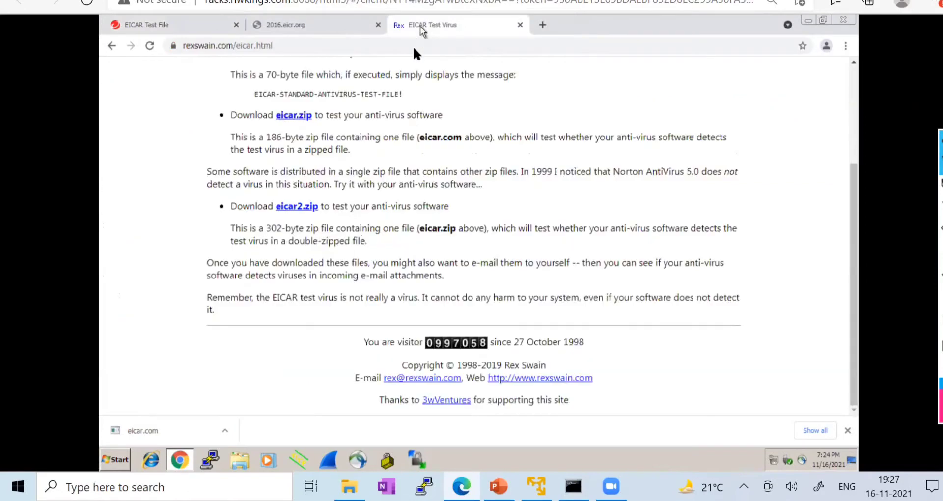
{"action": "left_click", "coordinate": [294, 207]}
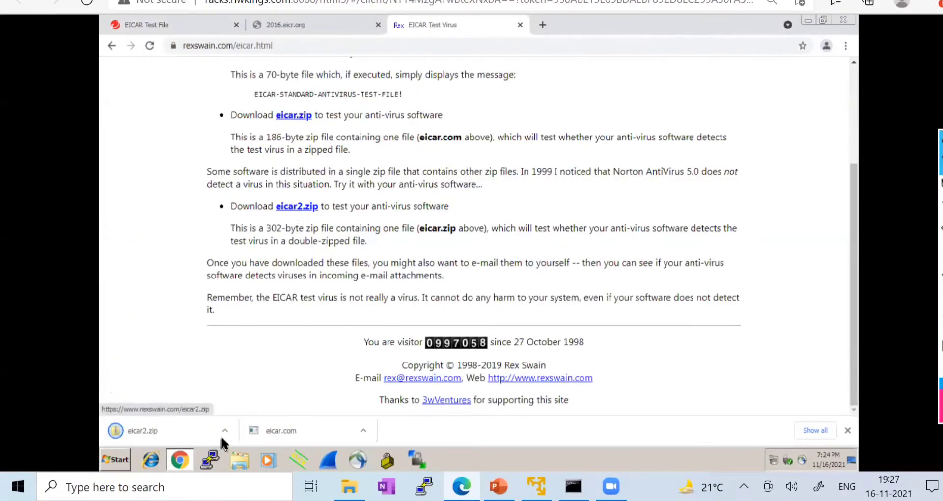
{"action": "left_click", "coordinate": [847, 430]}
- Download eicar.com.txt from the Trend Micro page, which the firewall blocks as a virus
{"action": "left_click", "coordinate": [191, 24]}
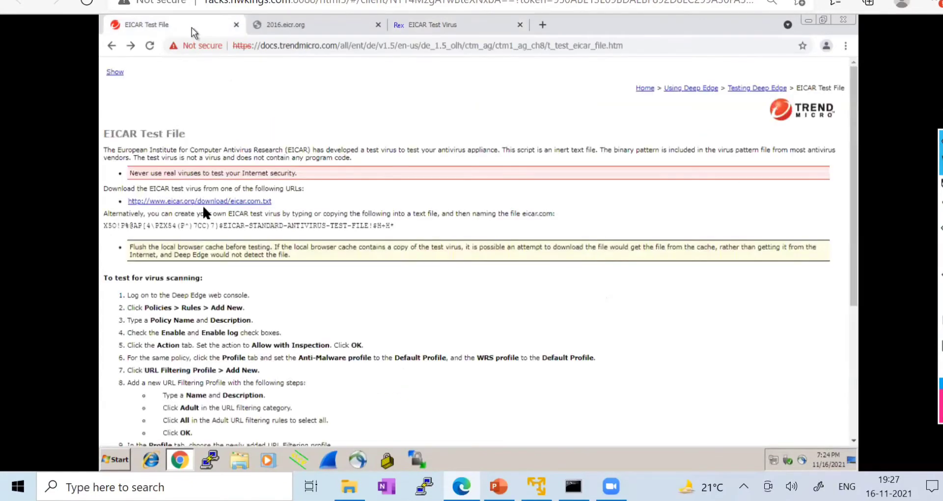
{"action": "left_click", "coordinate": [195, 201]}
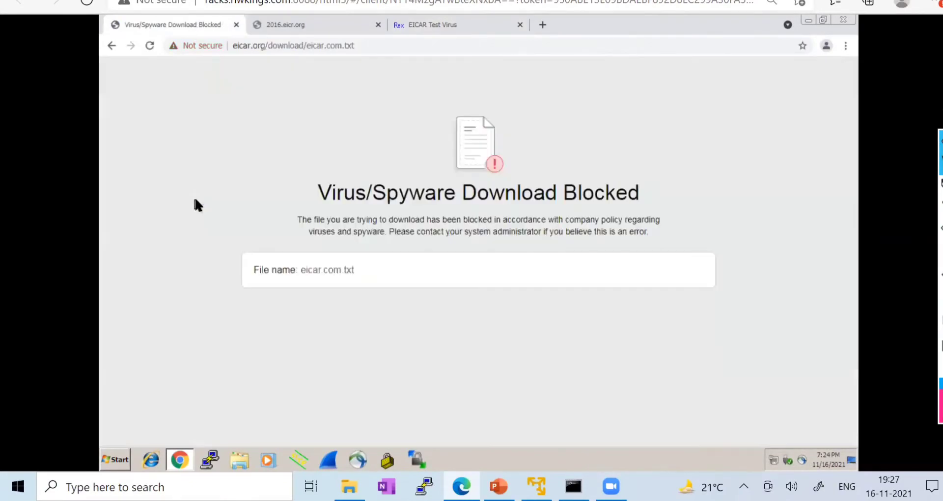
{"action": "left_click", "coordinate": [300, 27]}
{"action": "left_click", "coordinate": [254, 45]}
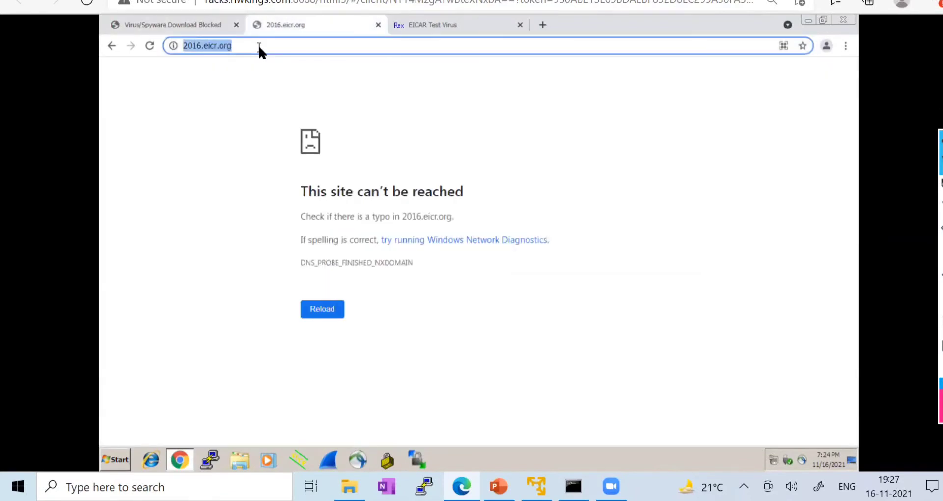
- Correct the address to 2016.eicar.org and load it
{"action": "key", "text": "Left"}
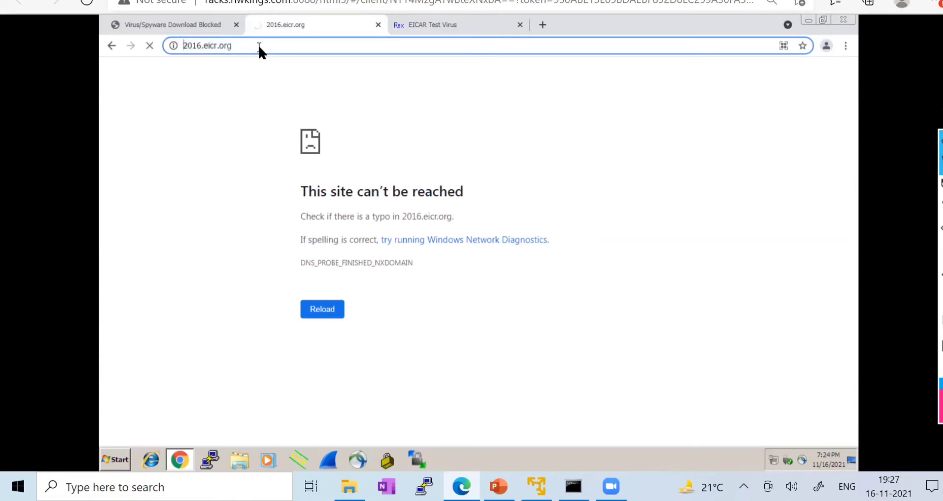
{"action": "key", "text": "Right"}
{"action": "key", "text": "Right"}
{"action": "key", "text": "Right"}
{"action": "key", "text": "Right"}
{"action": "key", "text": "Right"}
{"action": "key", "text": "Right"}
{"action": "key", "text": "Right"}
{"action": "type", "text": "a"}
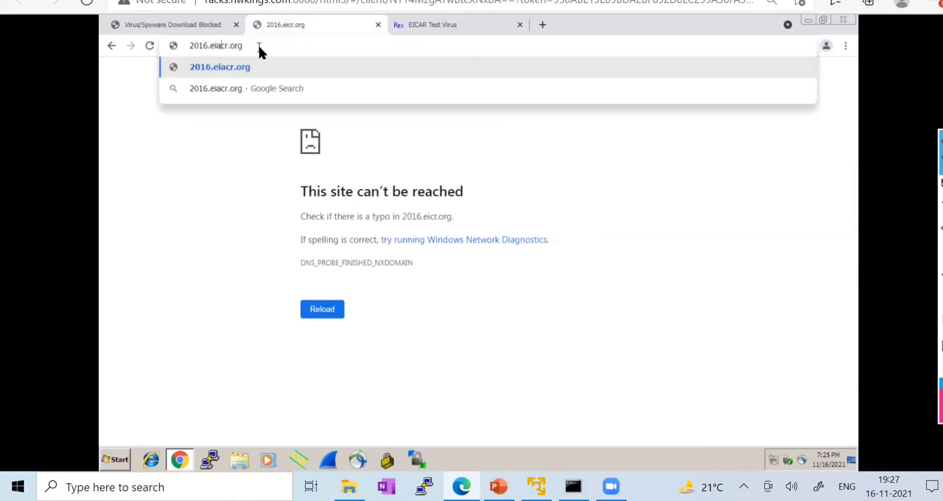
{"action": "key", "text": "BackSpace"}
{"action": "key", "text": "Right"}
{"action": "type", "text": "a"}
{"action": "key", "text": "Return"}
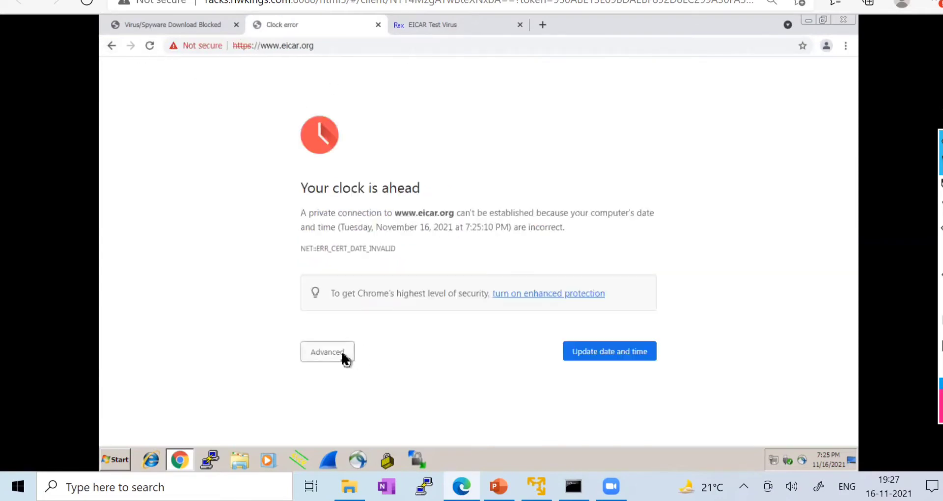
{"action": "left_click", "coordinate": [342, 357]}
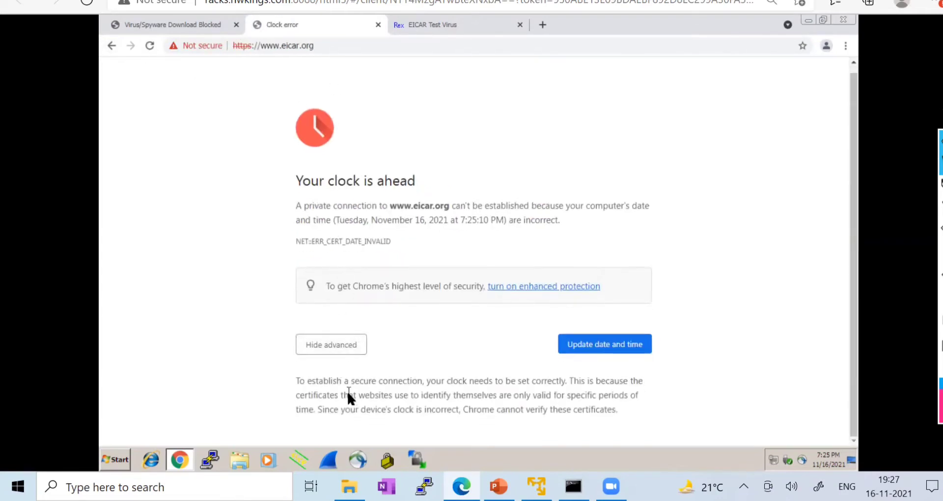
{"action": "left_click", "coordinate": [294, 48]}
{"action": "key", "text": "ctrl+c"}
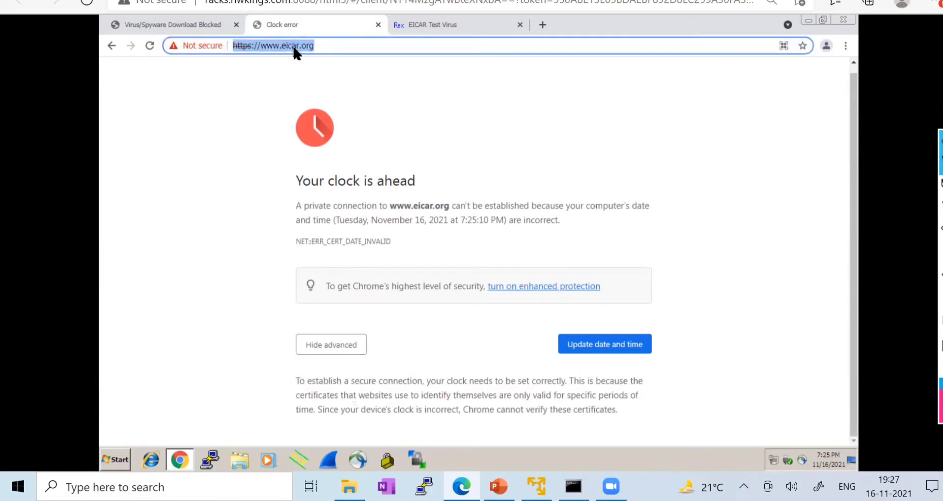
{"action": "left_click", "coordinate": [158, 459]}
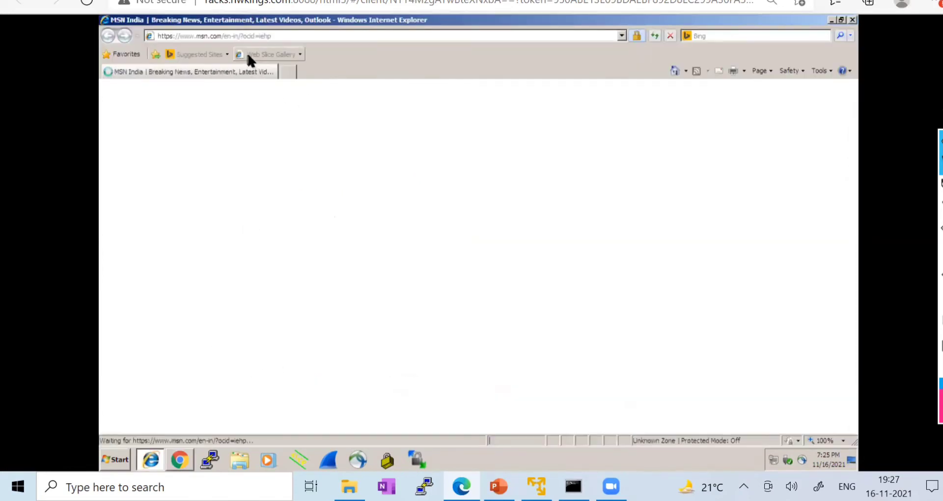
{"action": "left_click", "coordinate": [238, 36]}
{"action": "key", "text": "ctrl+v"}
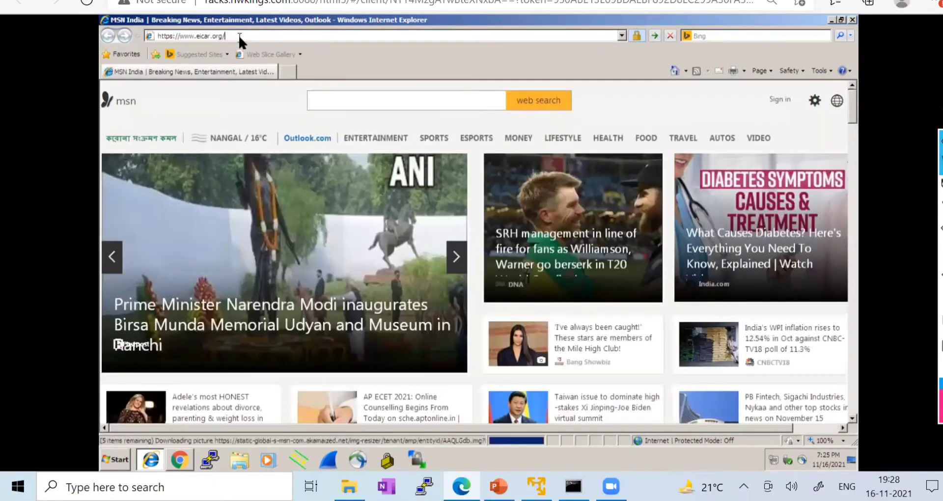
{"action": "key", "text": "Return"}
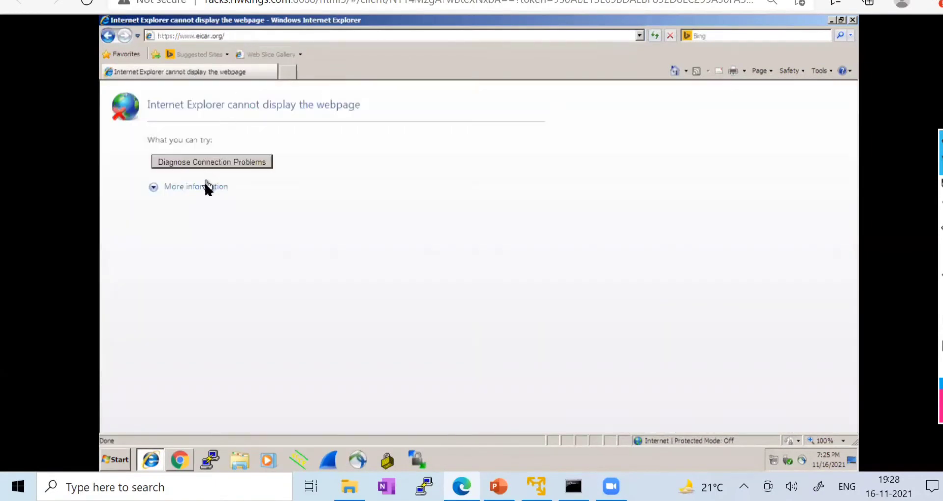
{"action": "left_click", "coordinate": [196, 188]}
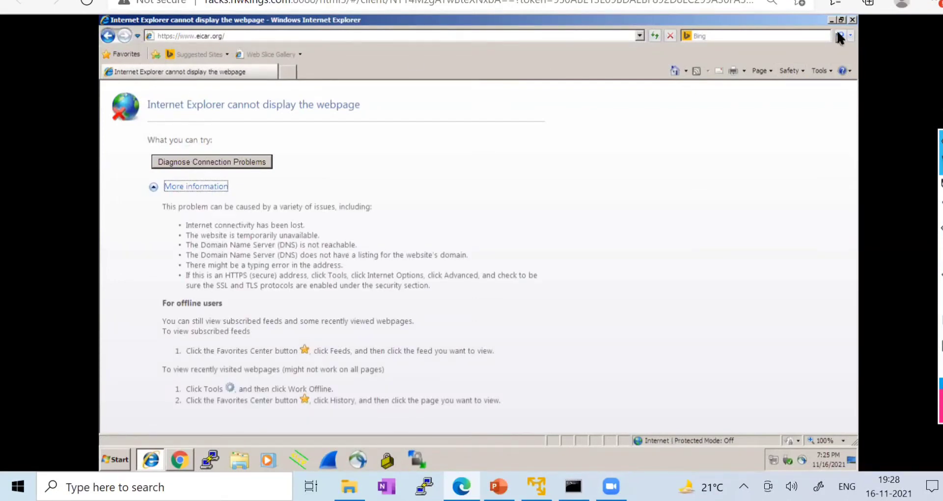
- Close Internet Explorer and the blocked-download, clock-error and EICAR Test Virus Chrome tabs
{"action": "left_click", "coordinate": [852, 19]}
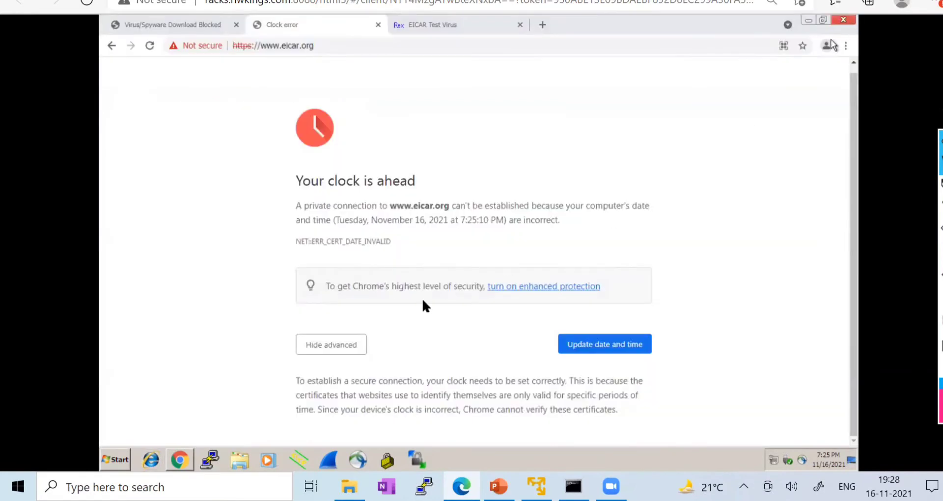
{"action": "left_click", "coordinate": [200, 26]}
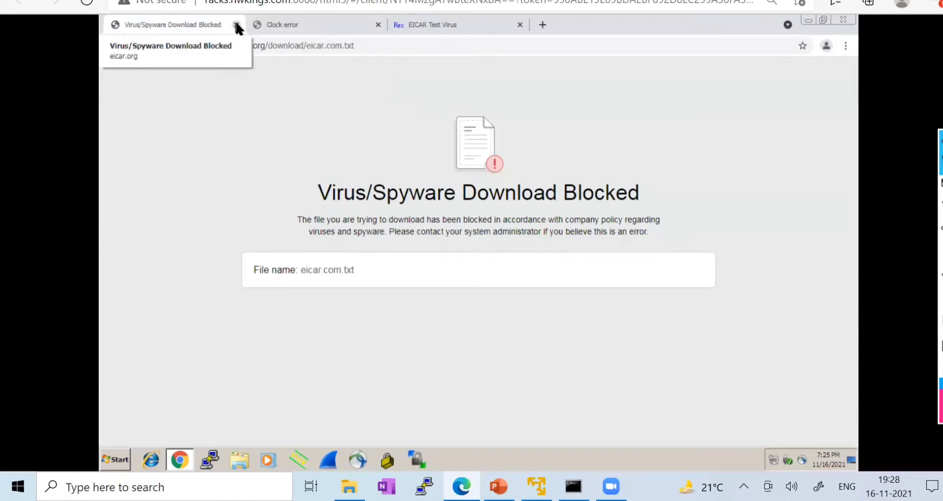
{"action": "left_click", "coordinate": [236, 25]}
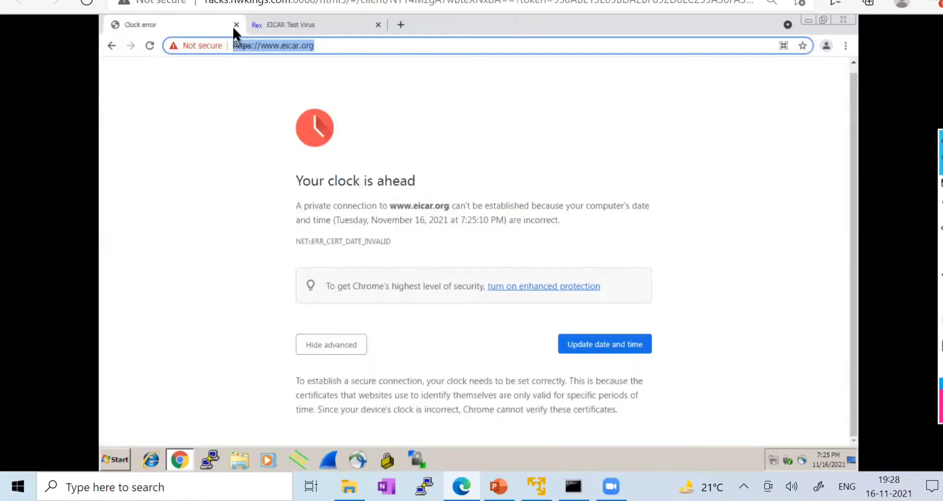
{"action": "left_click", "coordinate": [236, 24]}
{"action": "left_click", "coordinate": [236, 25]}
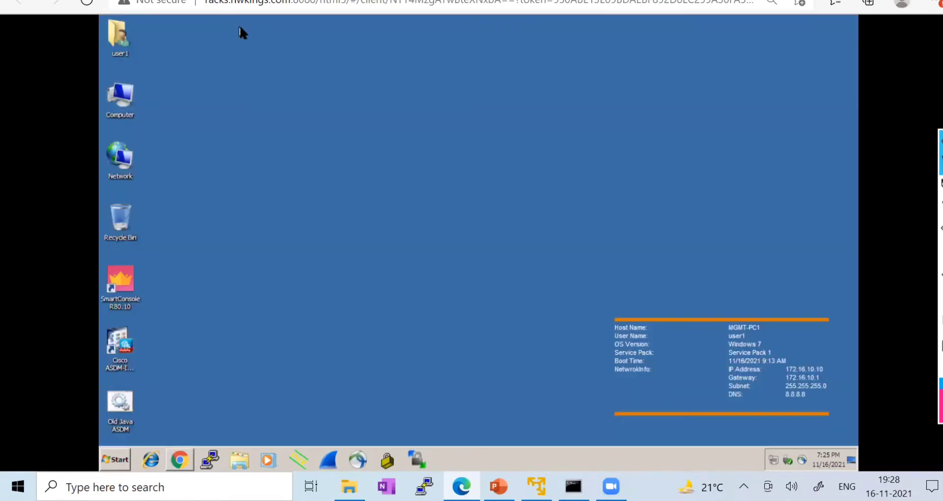
- Switch to the lab topology tab, then open OneNote and close it again
{"action": "left_click", "coordinate": [142, 1]}
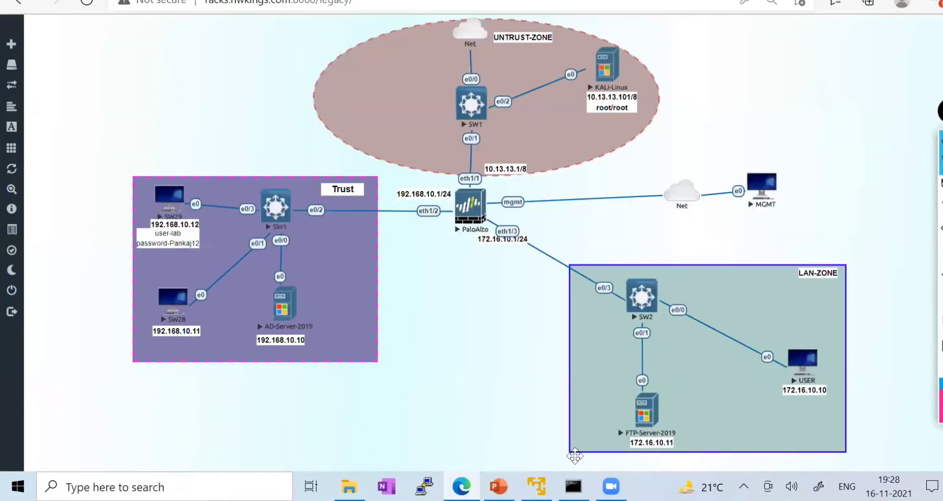
{"action": "left_click", "coordinate": [387, 486]}
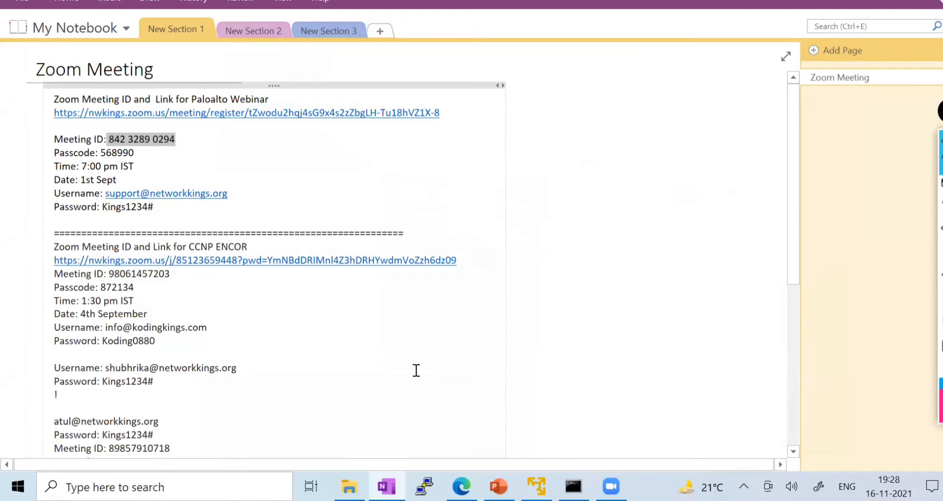
{"action": "key", "text": "alt+F4"}
- Bring PowerPoint slide 7 forward and point out its Vulnerability topic
{"action": "key", "text": "alt+Tab"}
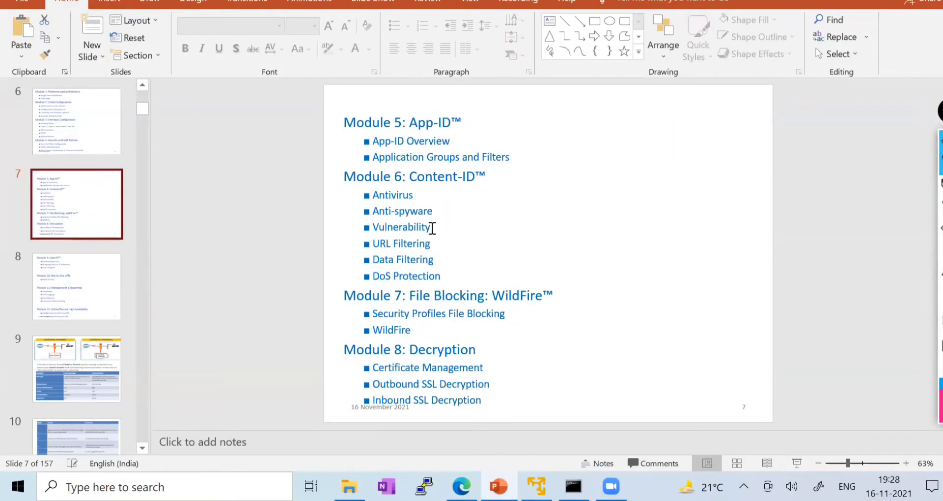
{"action": "double_click", "coordinate": [433, 228]}
{"action": "left_click", "coordinate": [846, 213]}
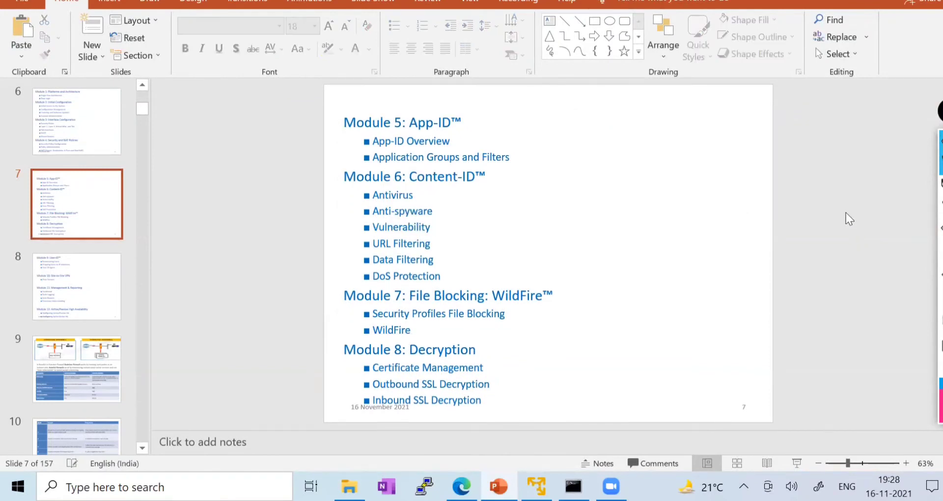
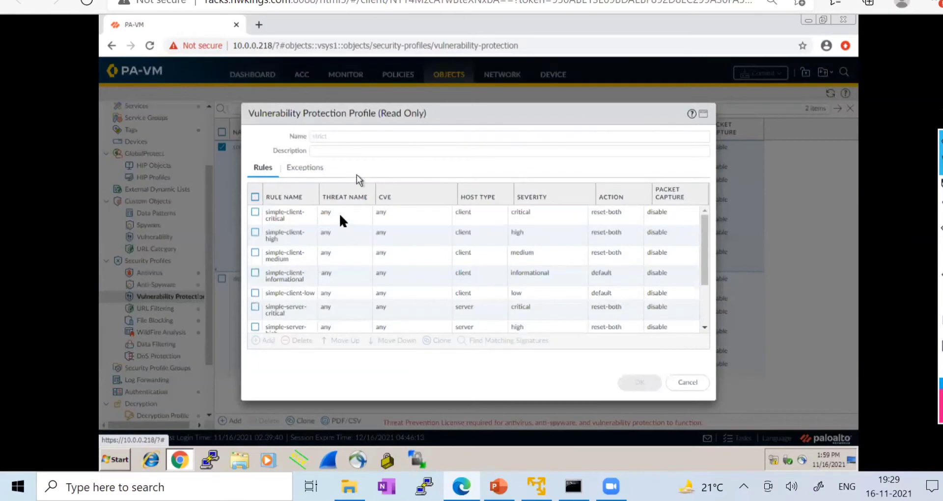
- Check the strict profile's client critical and medium rules, close it, and select the default profile
{"action": "left_click", "coordinate": [341, 219]}
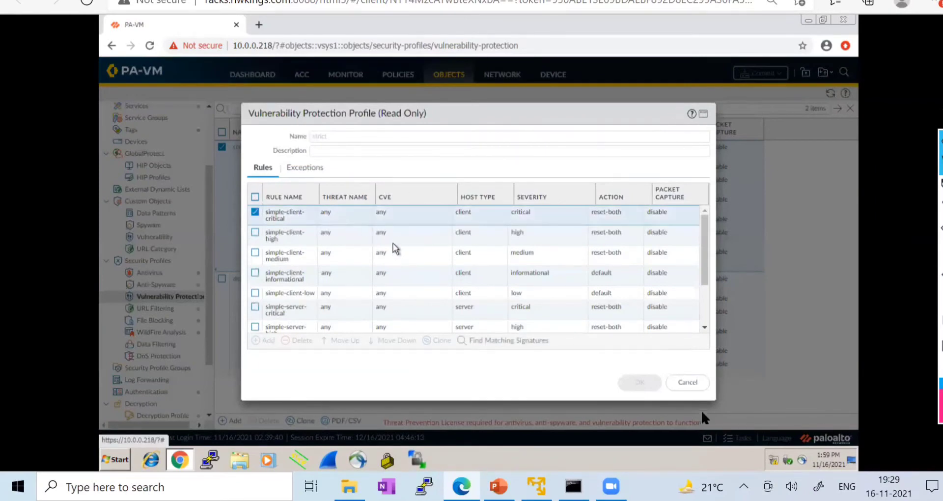
{"action": "left_click", "coordinate": [393, 252]}
{"action": "left_click", "coordinate": [688, 382]}
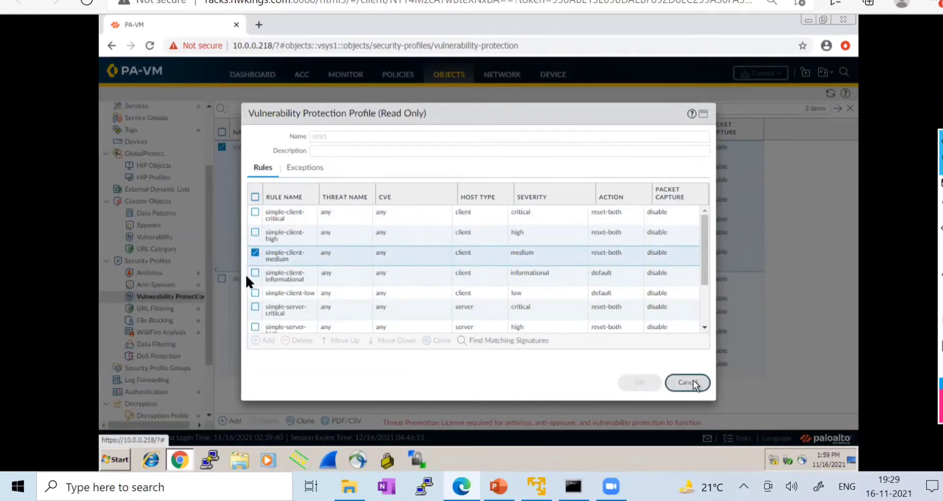
{"action": "left_click", "coordinate": [246, 279]}
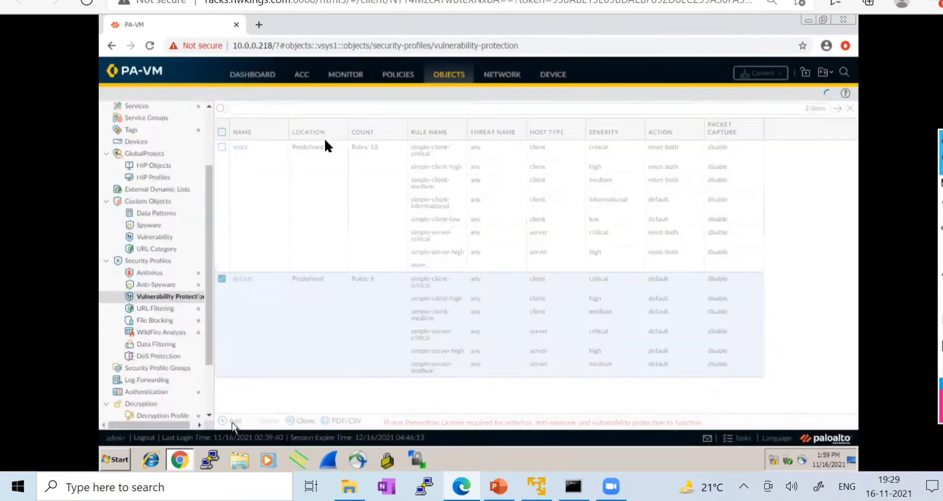
- Name the new vulnerability protection profile Lab-VP and start adding a rule
{"action": "type", "text": "Lab"}
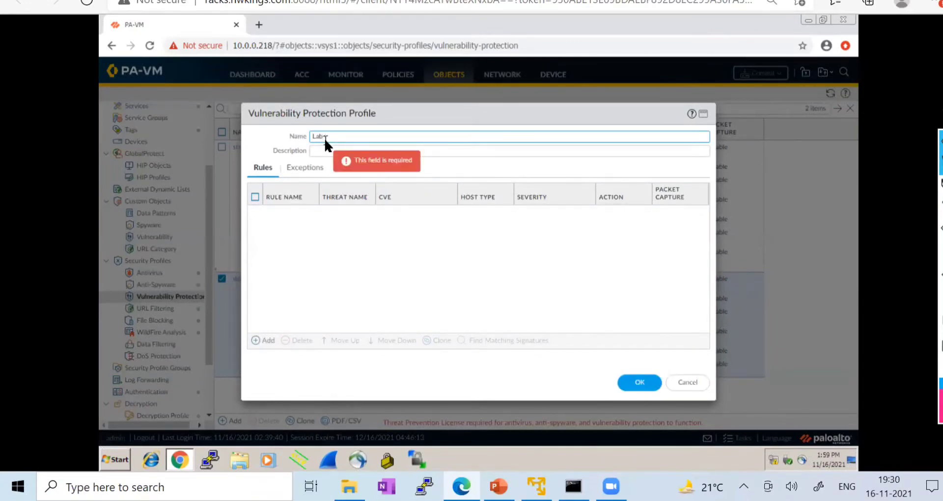
{"action": "type", "text": "-VP"}
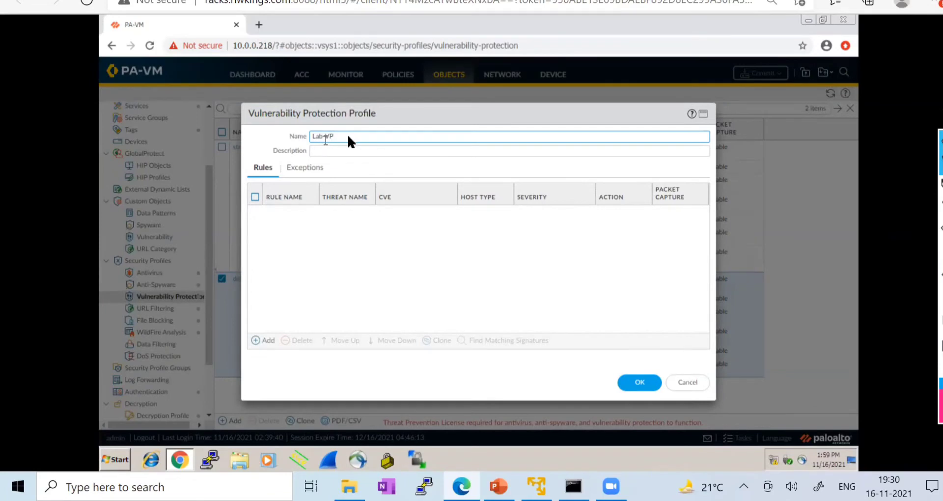
{"action": "key", "text": "Tab"}
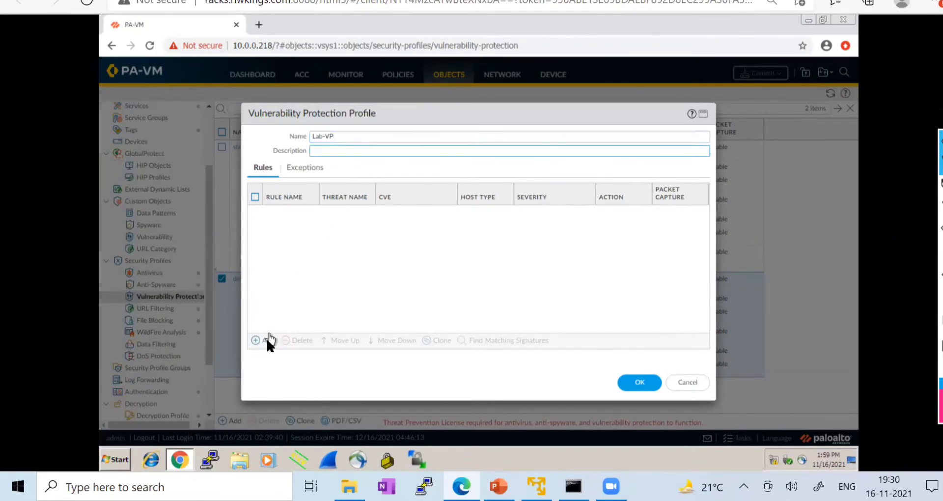
{"action": "left_click", "coordinate": [265, 341]}
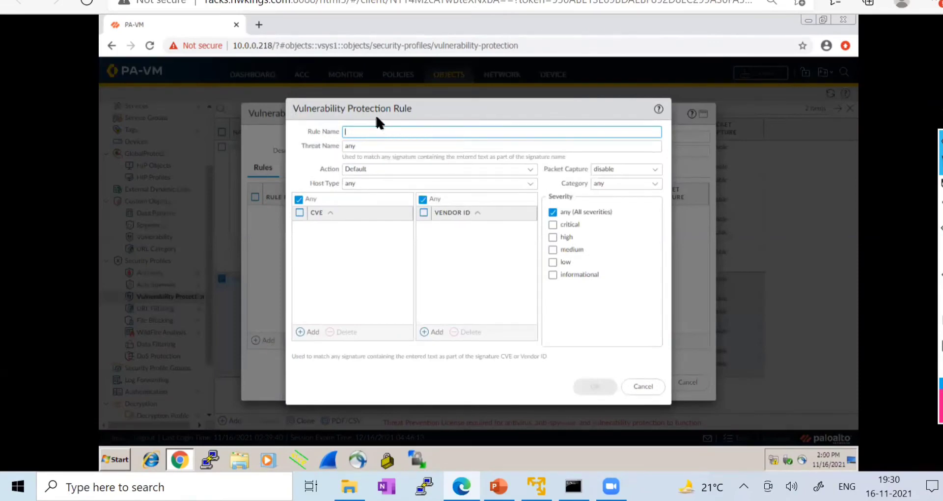
- Name the rule Vulnerability_Protection
{"action": "type", "text": "Vulnerability_"}
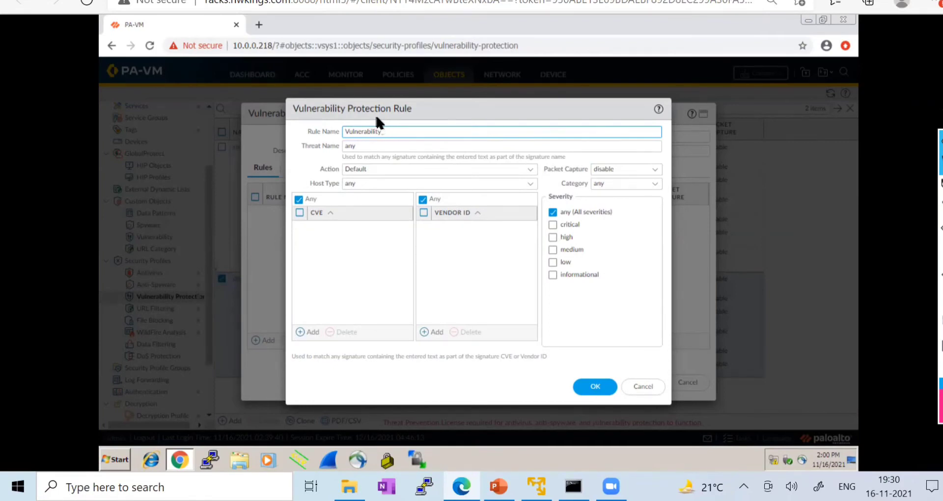
{"action": "type", "text": "tion"}
{"action": "left_click", "coordinate": [374, 146]}
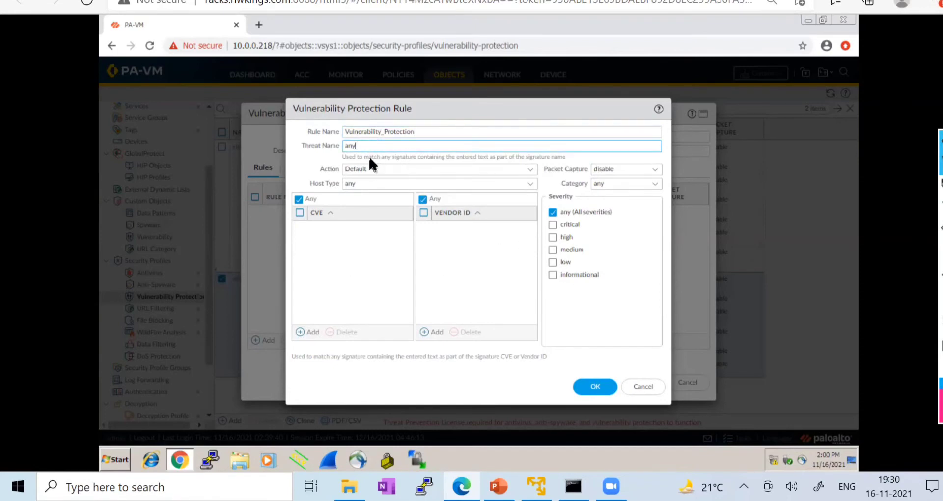
- Set the rule's action to Drop, with host type any, packet capture disable and category any
{"action": "left_click", "coordinate": [531, 169]}
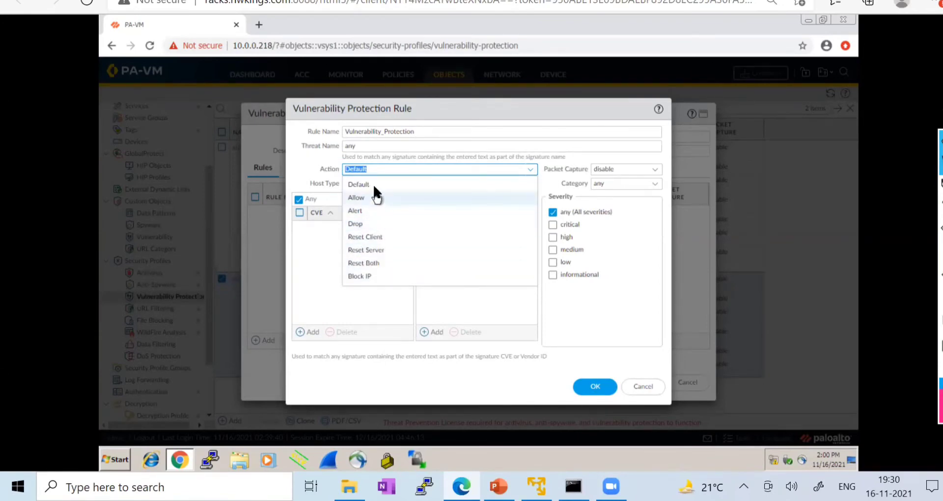
{"action": "left_click", "coordinate": [357, 220]}
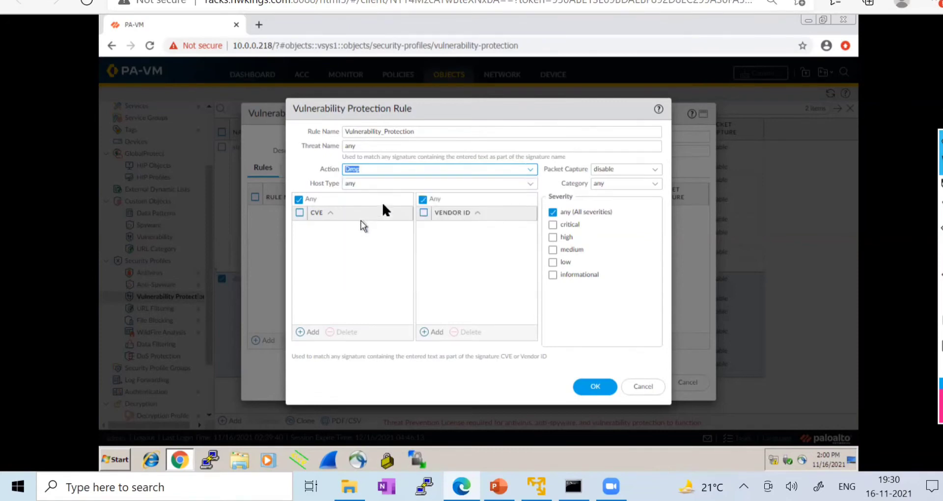
{"action": "left_click", "coordinate": [531, 183]}
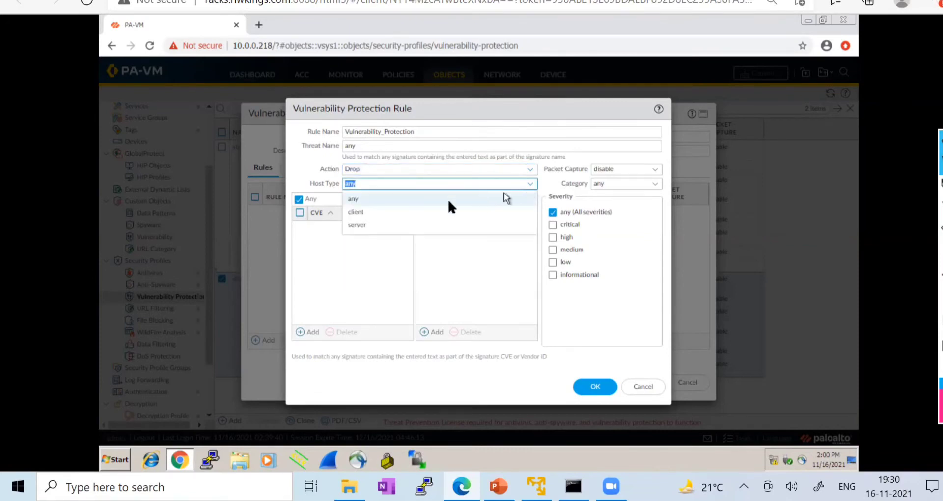
{"action": "left_click", "coordinate": [361, 198]}
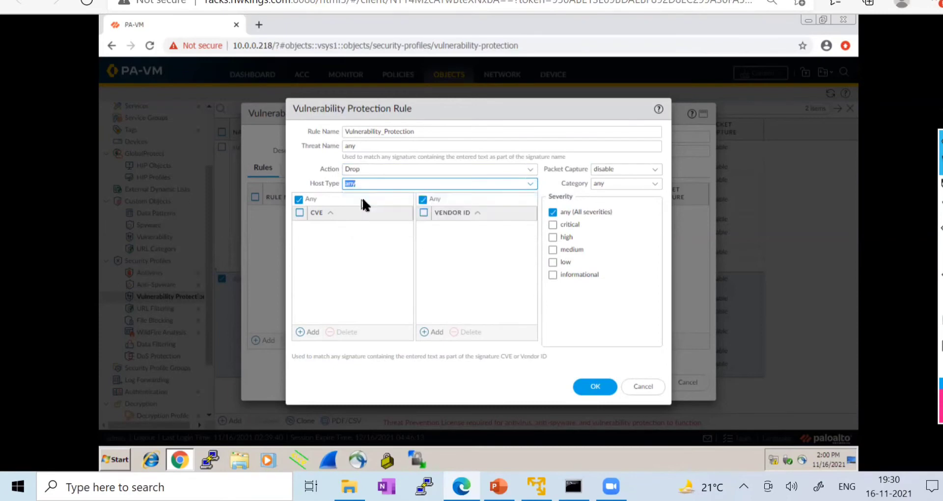
{"action": "left_click", "coordinate": [655, 169]}
{"action": "left_click", "coordinate": [599, 184]}
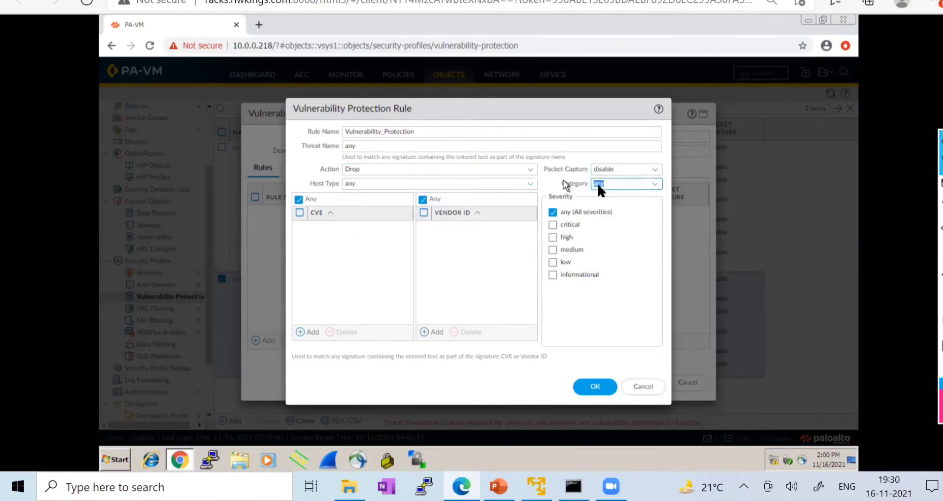
{"action": "left_click", "coordinate": [656, 185]}
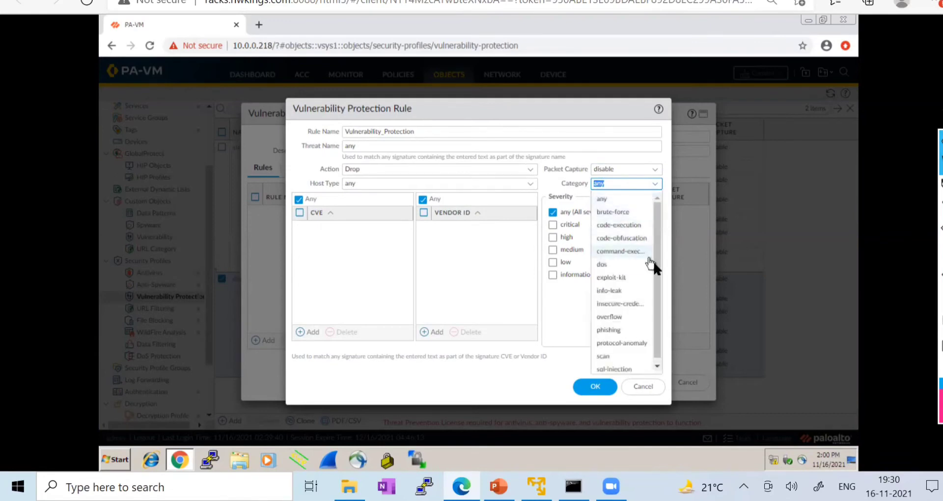
{"action": "left_click_drag", "start_coordinate": [657, 273], "coordinate": [658, 230]}
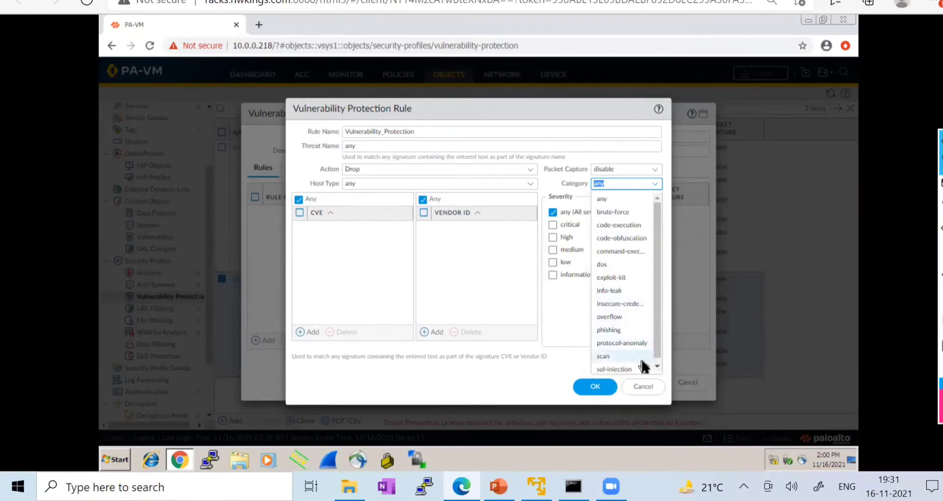
{"action": "left_click", "coordinate": [558, 109]}
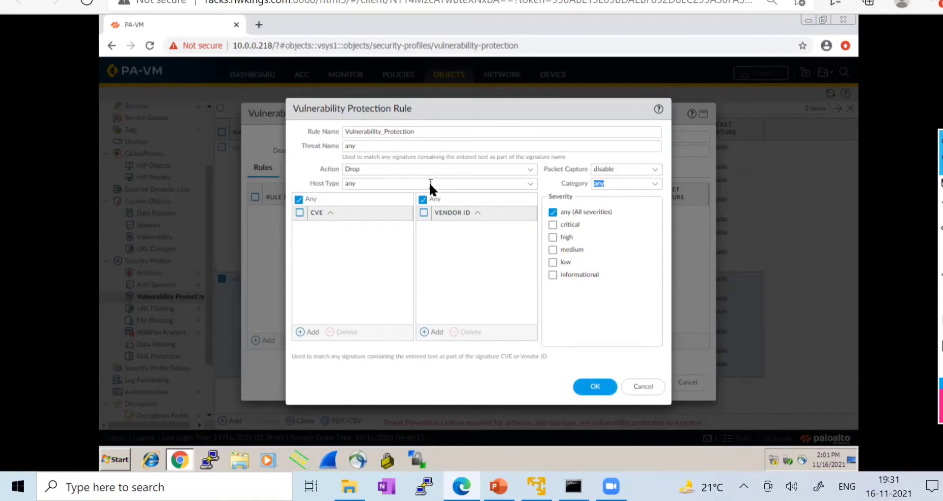
- Save the rule and enable Lab-VP exceptions for signatures 34695 and 31663
{"action": "left_click", "coordinate": [594, 387]}
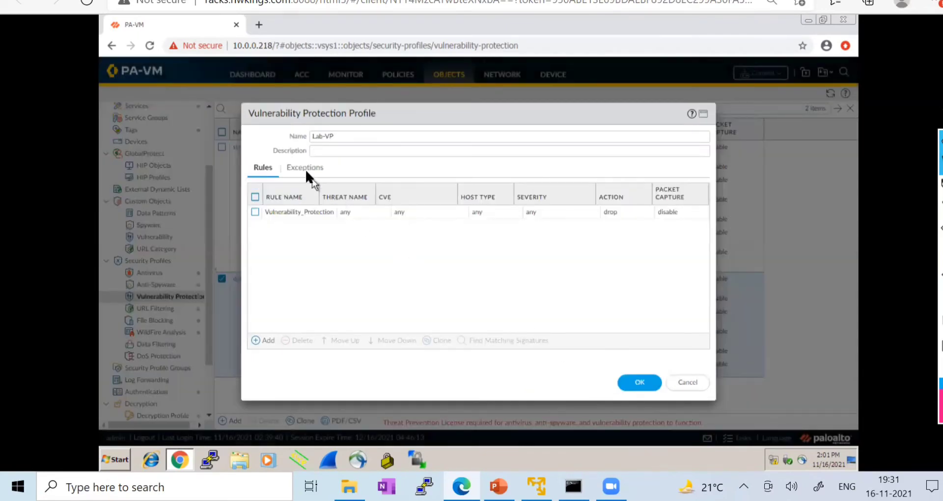
{"action": "left_click", "coordinate": [305, 170]}
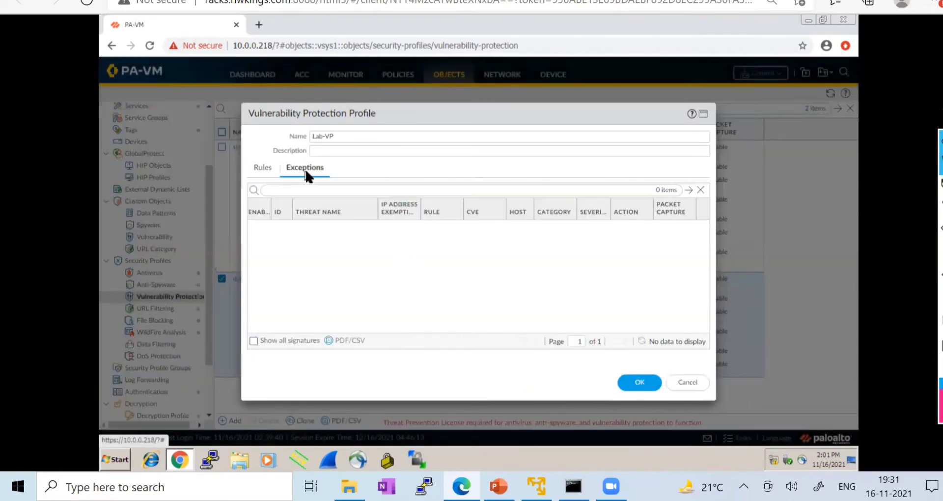
{"action": "left_click", "coordinate": [295, 340]}
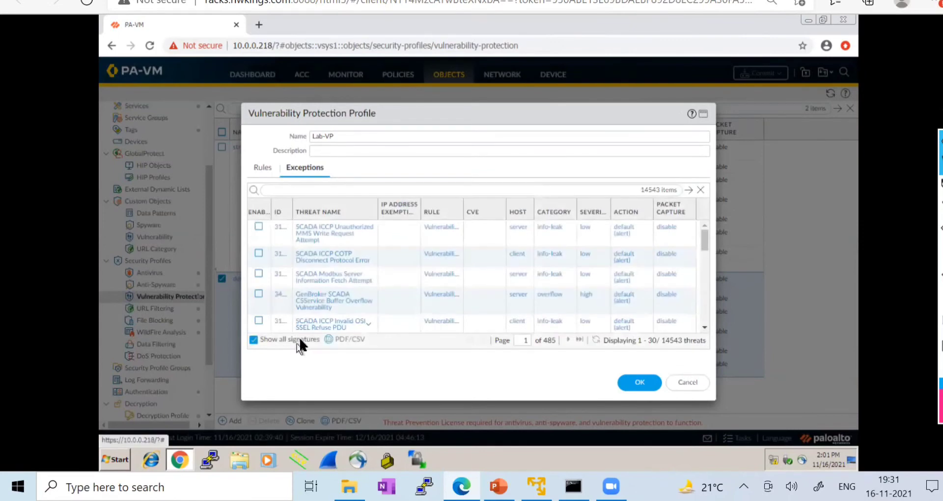
{"action": "scroll", "coordinate": [398, 246], "scroll_direction": "down", "scroll_amount": 5}
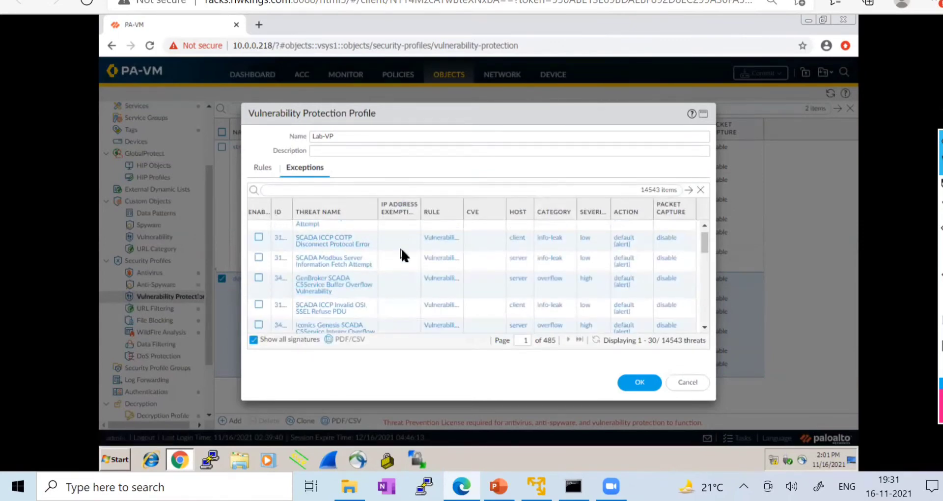
{"action": "left_click_drag", "start_coordinate": [294, 215], "coordinate": [352, 210]}
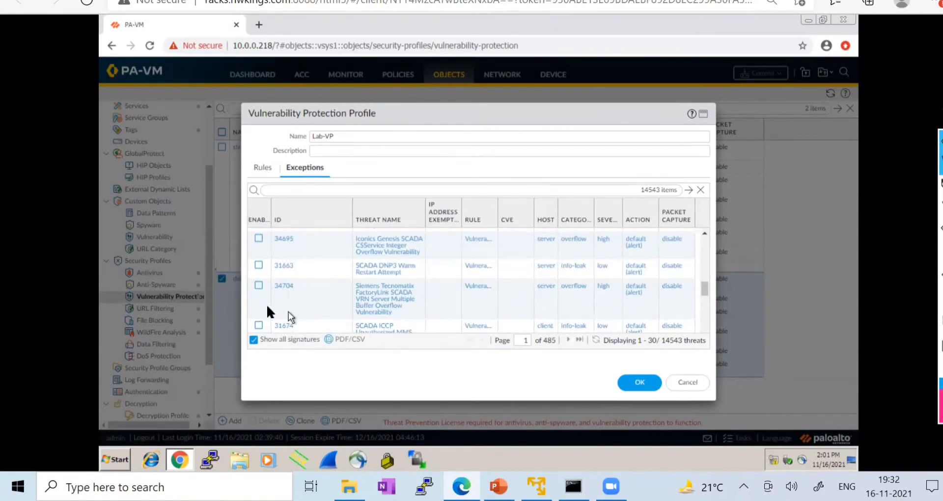
{"action": "left_click", "coordinate": [259, 238]}
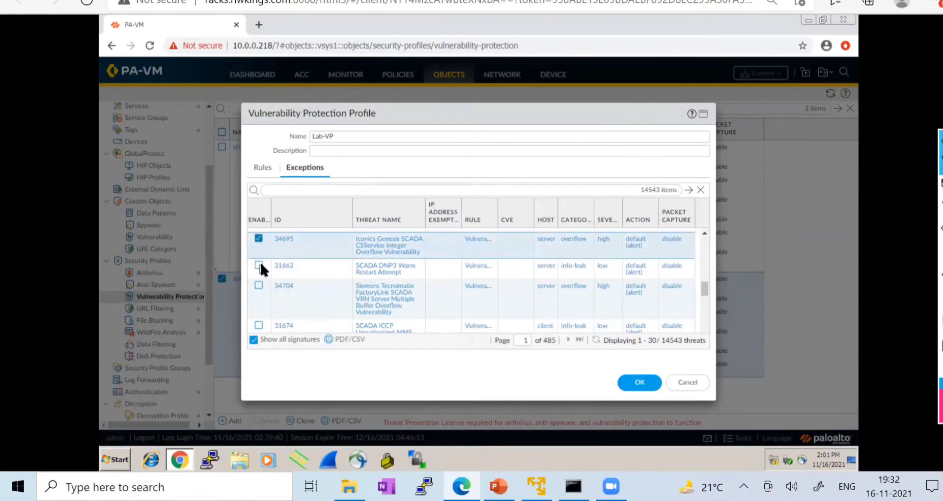
{"action": "left_click", "coordinate": [259, 266]}
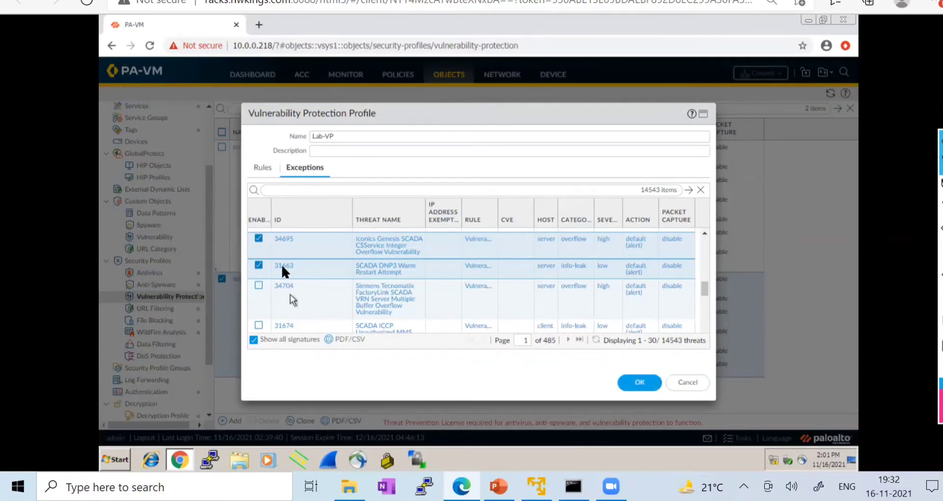
{"action": "left_click", "coordinate": [701, 191]}
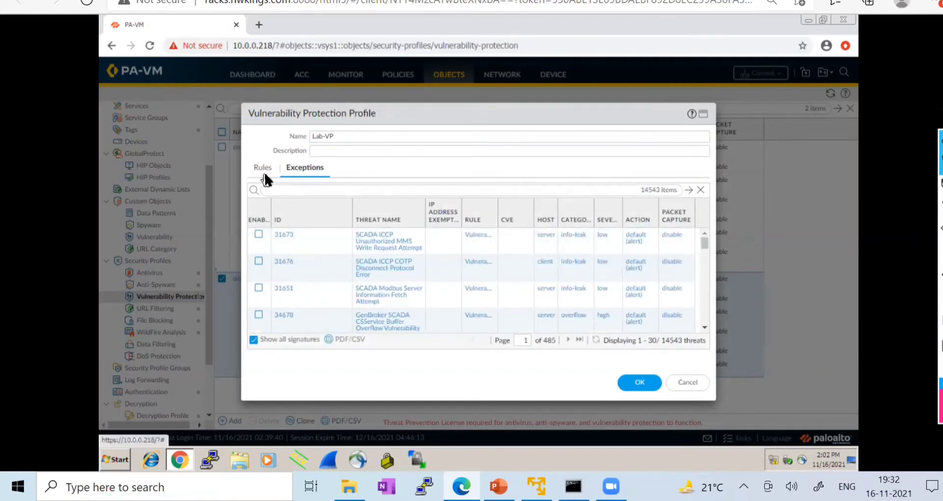
{"action": "left_click", "coordinate": [253, 339]}
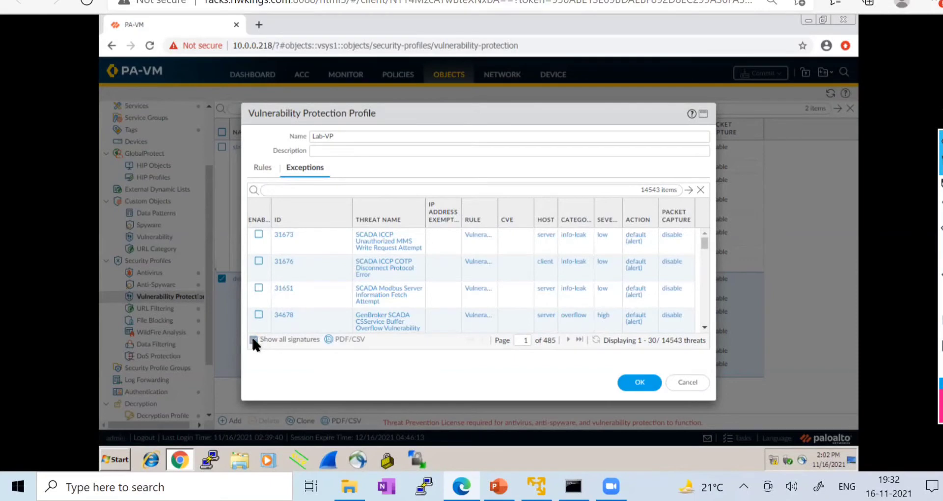
- Save Lab-VP, then reopen it to confirm 1 rule and 2 exceptions
{"action": "left_click", "coordinate": [266, 167]}
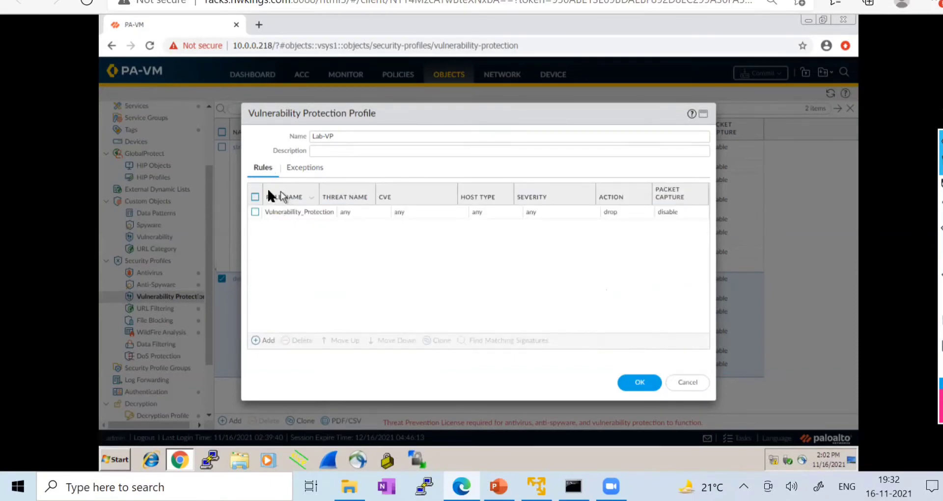
{"action": "left_click", "coordinate": [643, 383]}
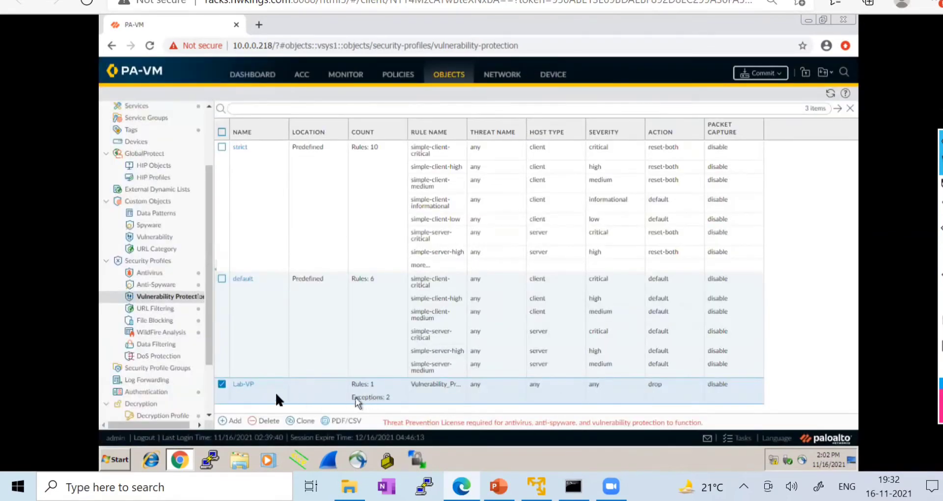
{"action": "left_click", "coordinate": [247, 384]}
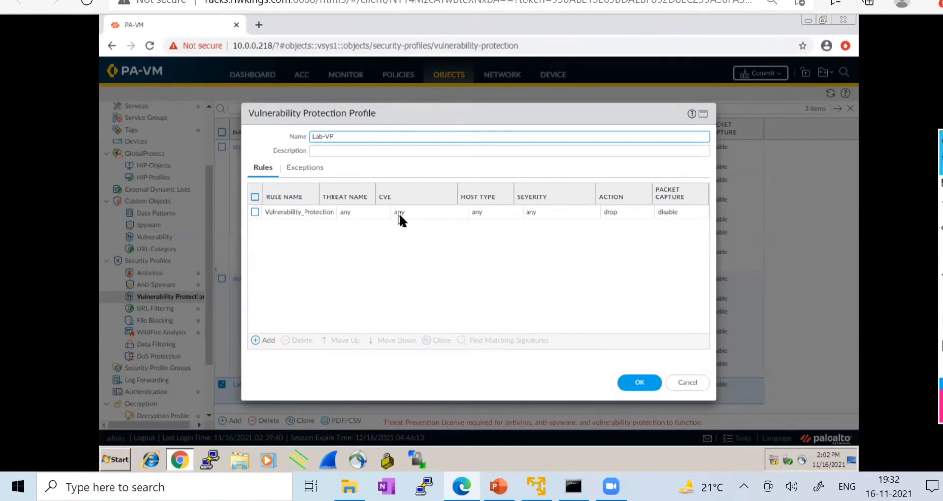
{"action": "left_click", "coordinate": [644, 383]}
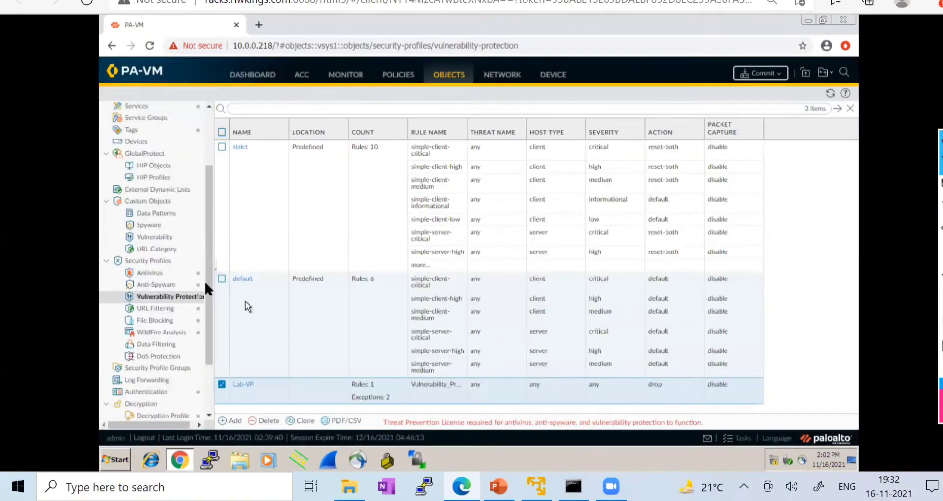
{"action": "left_click_drag", "start_coordinate": [205, 267], "coordinate": [204, 209]}
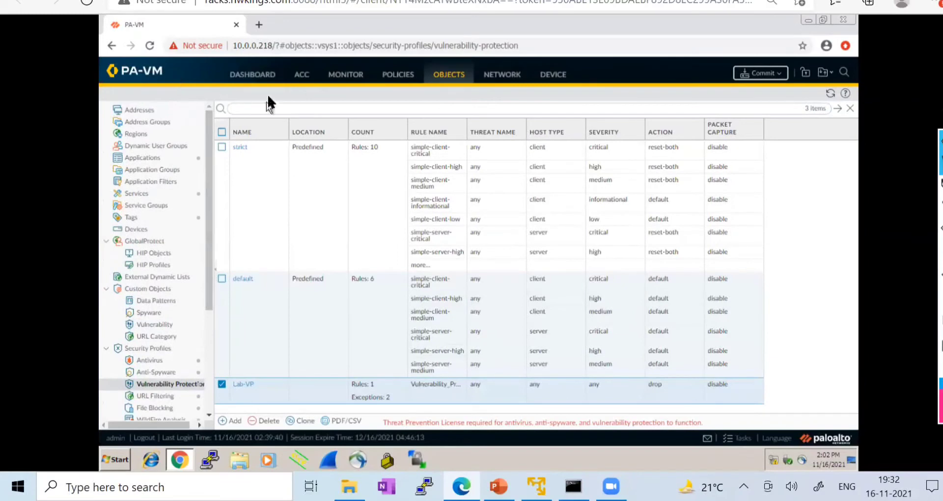
- Return to the PA-VM session and review the rules under Policies > Security
{"action": "left_click", "coordinate": [190, 14]}
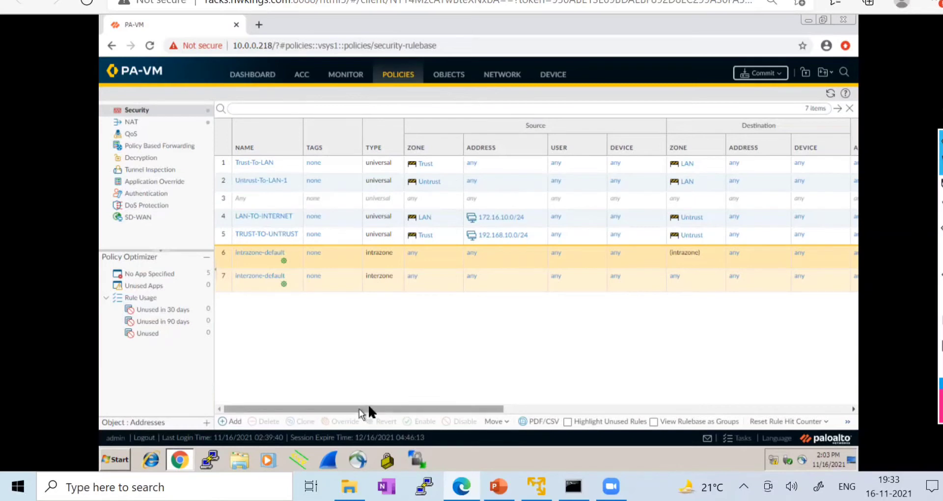
{"action": "left_click_drag", "start_coordinate": [369, 408], "coordinate": [216, 407]}
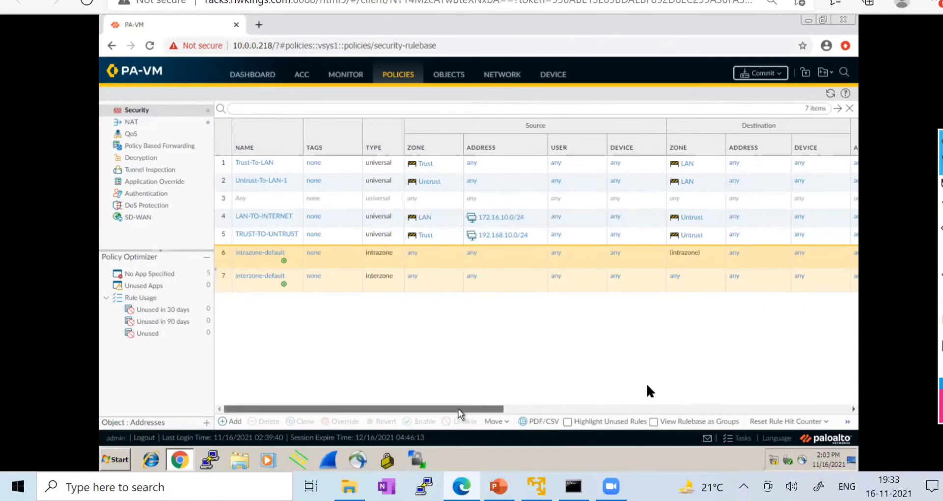
{"action": "left_click_drag", "start_coordinate": [459, 414], "coordinate": [268, 384]}
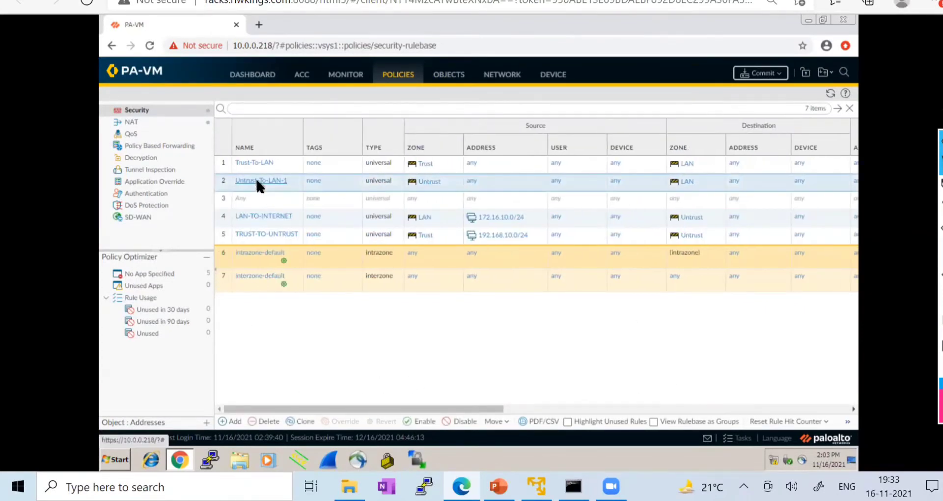
- In Untrust-To-LAN-1's Actions, use Profiles with Vulnerability Protection set to Lab-VP, and save
{"action": "left_click", "coordinate": [257, 180]}
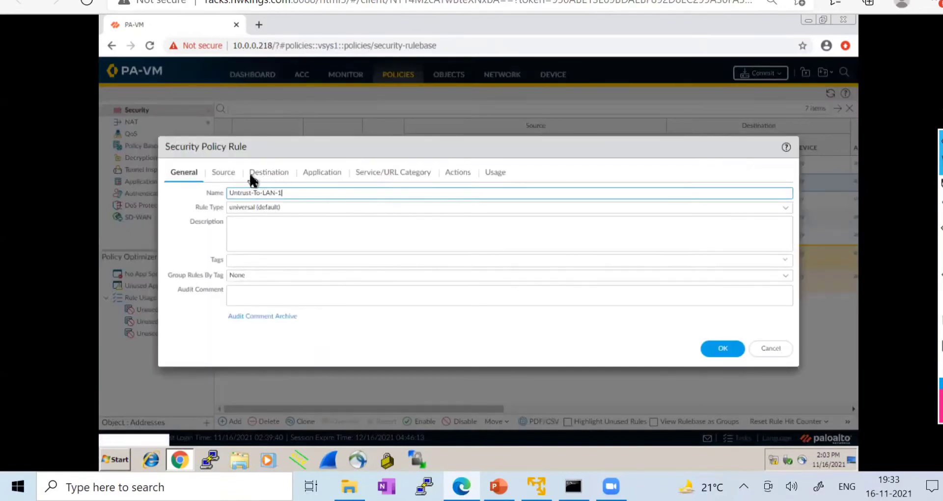
{"action": "left_click", "coordinate": [405, 171]}
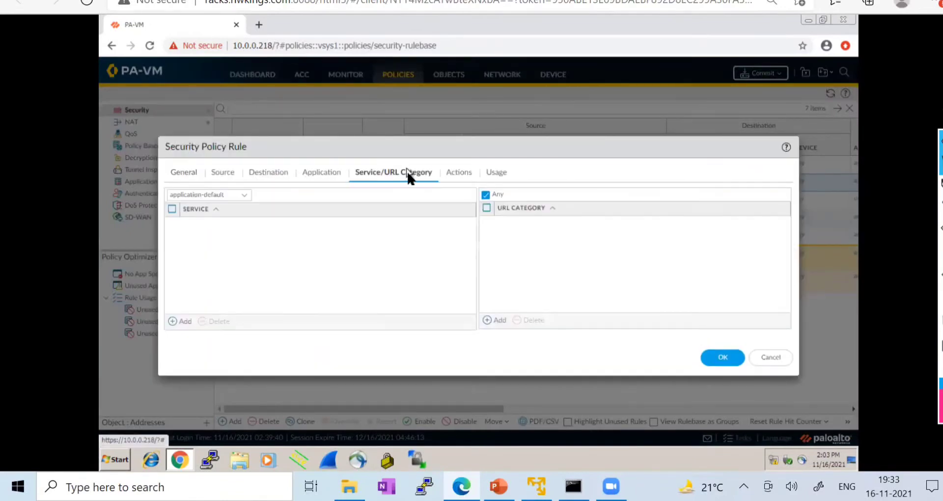
{"action": "left_click", "coordinate": [453, 175]}
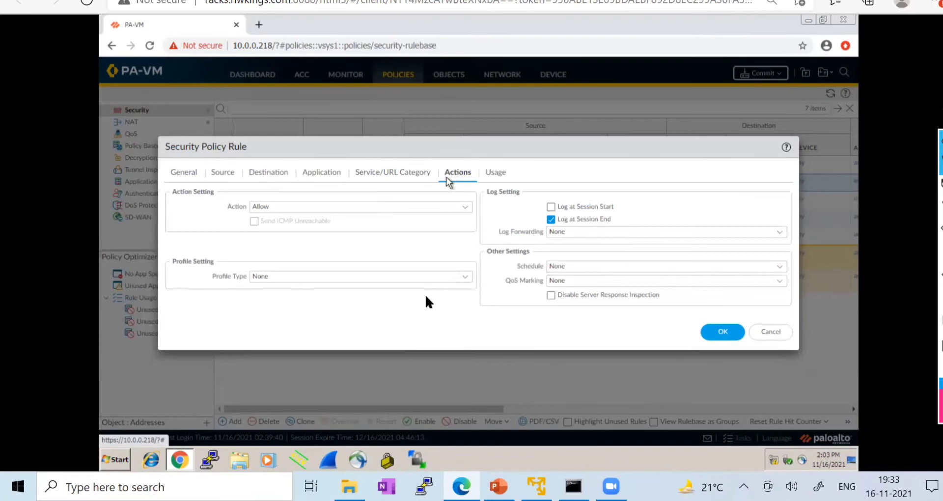
{"action": "left_click", "coordinate": [465, 277]}
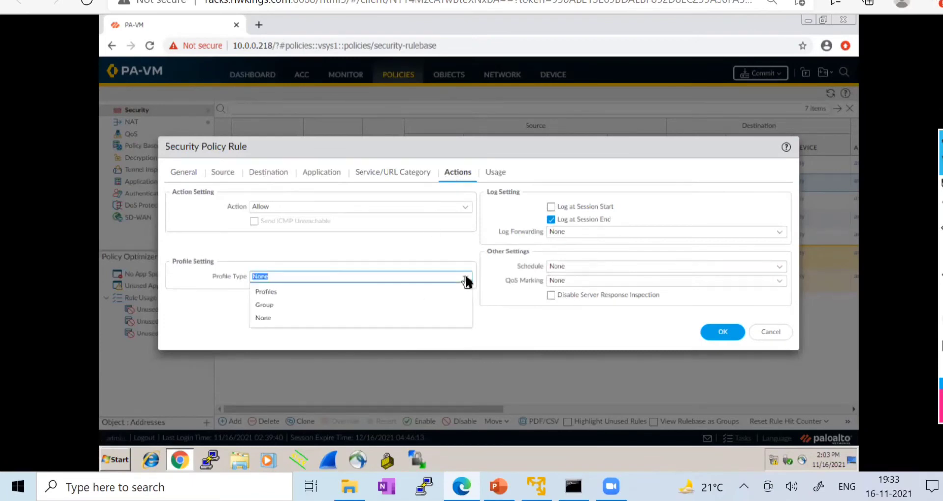
{"action": "left_click", "coordinate": [274, 293]}
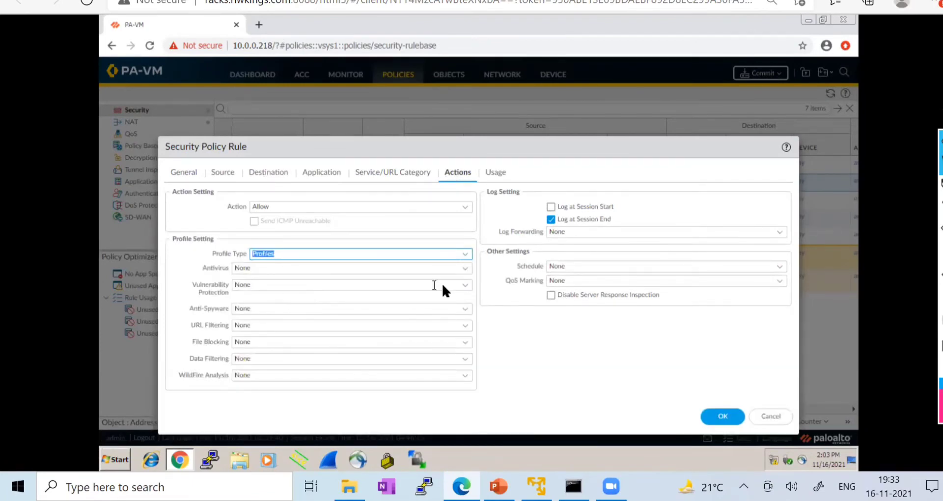
{"action": "left_click", "coordinate": [465, 286]}
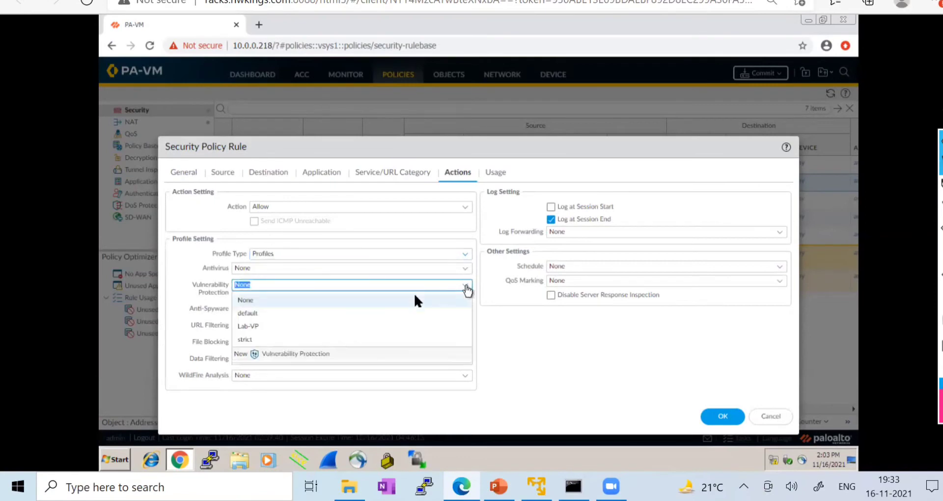
{"action": "left_click", "coordinate": [259, 328]}
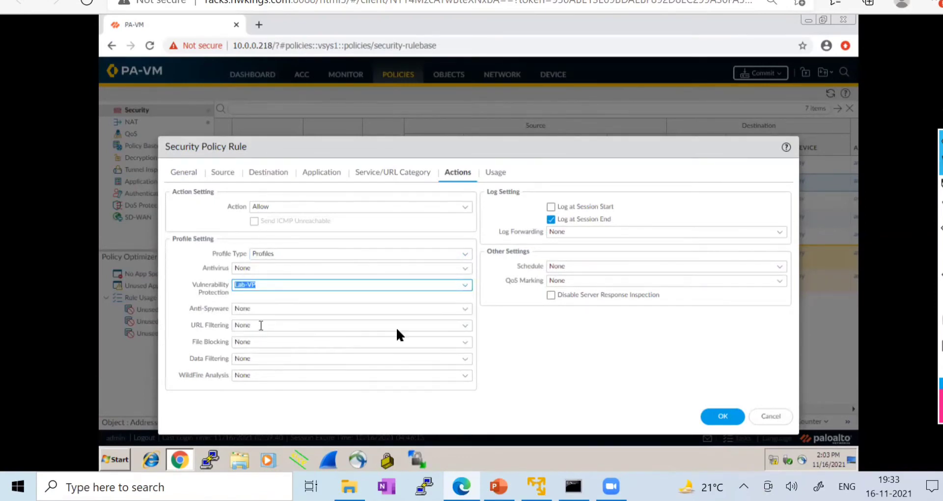
{"action": "left_click", "coordinate": [718, 417]}
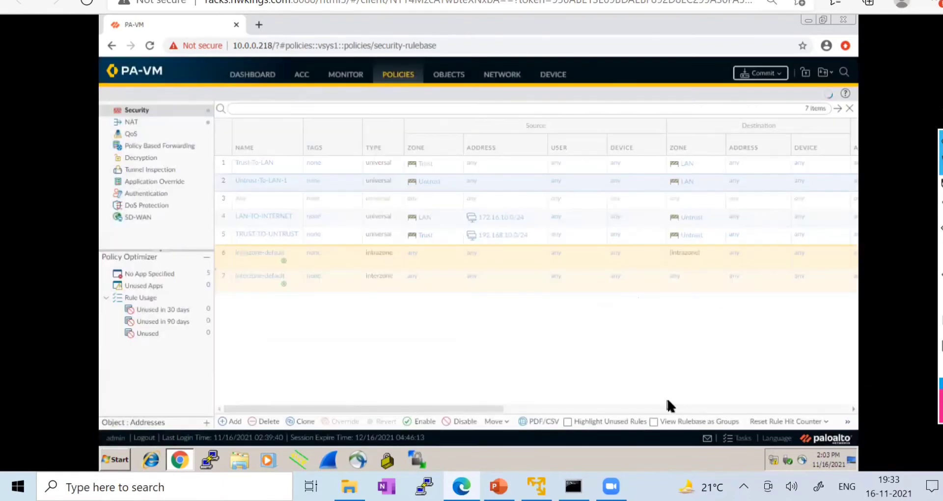
- Reset the hit count of the Untrust-To-LAN-1 rule
{"action": "left_click_drag", "start_coordinate": [446, 411], "coordinate": [662, 405]}
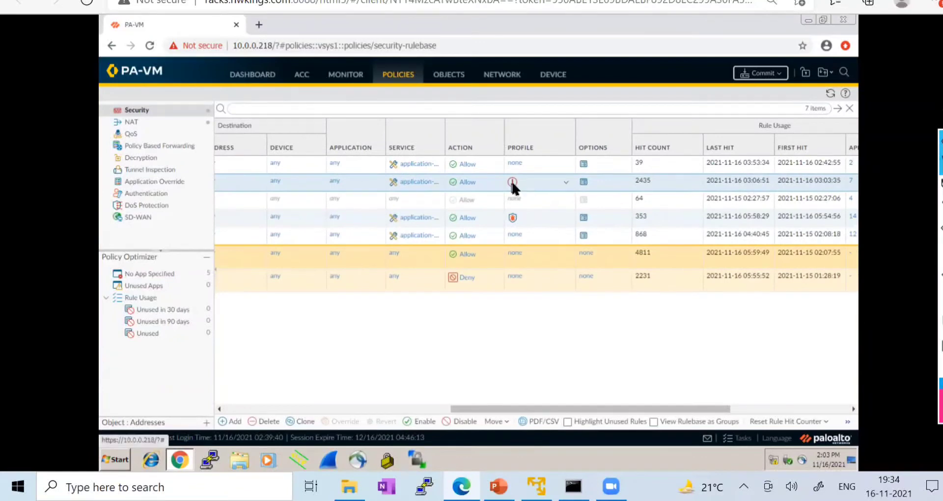
{"action": "mouse_move", "coordinate": [511, 179]}
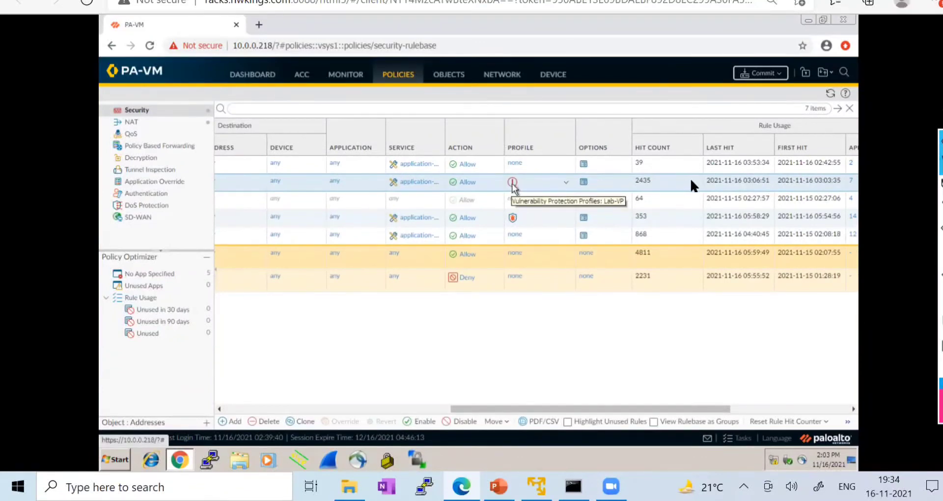
{"action": "left_click", "coordinate": [703, 184]}
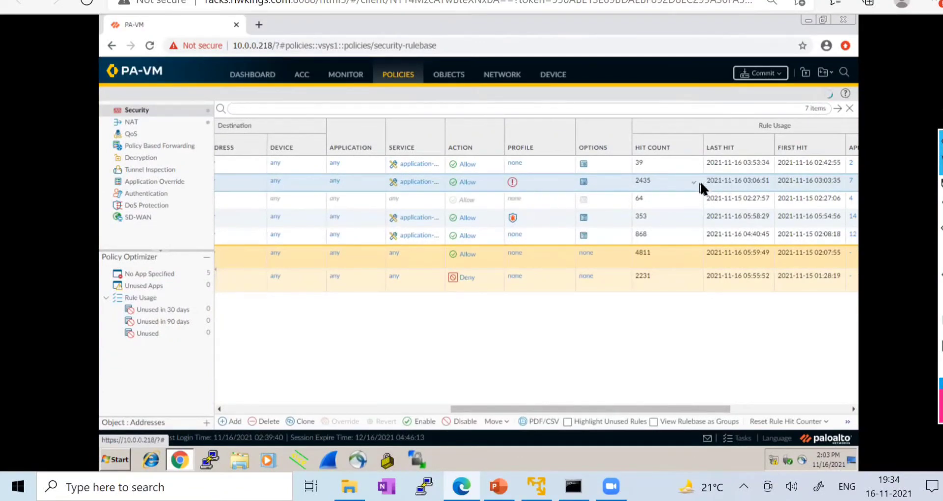
- Commit the configuration, then open the KALI-Linux console from the topology page
{"action": "left_click", "coordinate": [762, 73]}
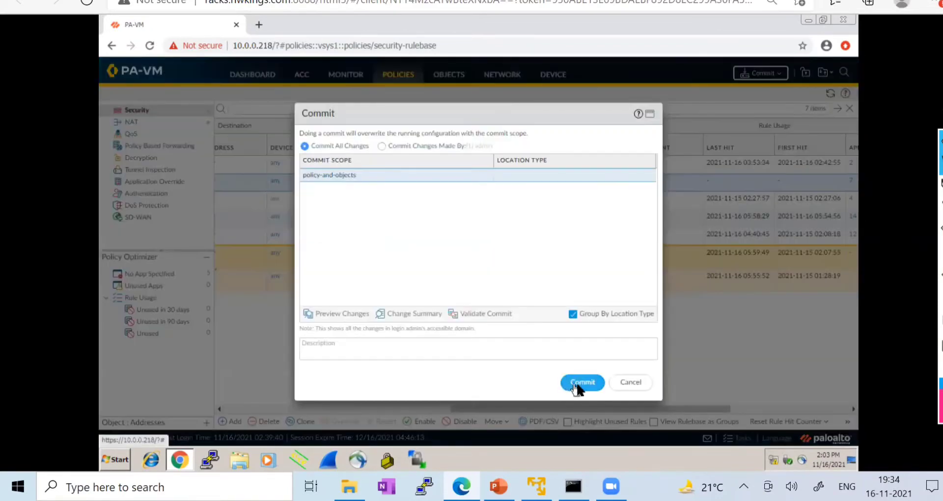
{"action": "left_click", "coordinate": [578, 388]}
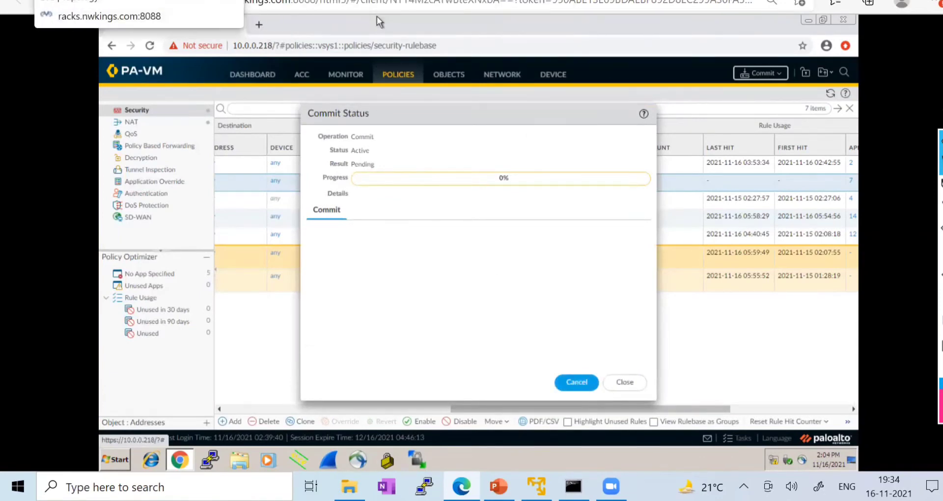
{"action": "left_click", "coordinate": [118, 1]}
{"action": "left_click", "coordinate": [604, 79]}
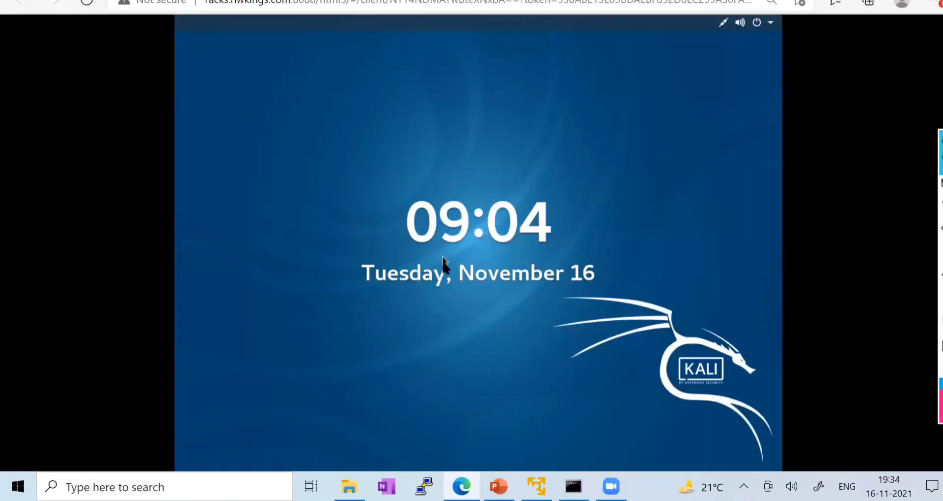
- Unlock the Kali root session by entering the account password
{"action": "left_click", "coordinate": [505, 269]}
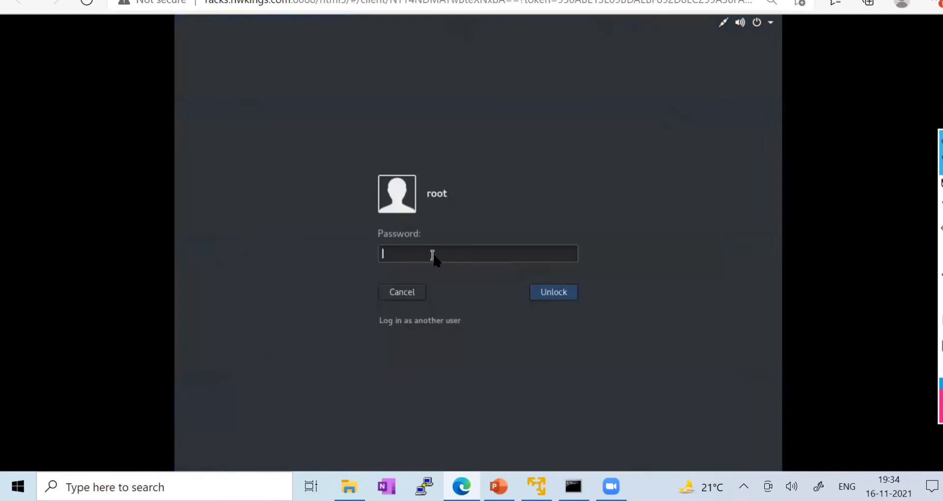
{"action": "type", "text": "•••"}
{"action": "key", "text": "Return"}
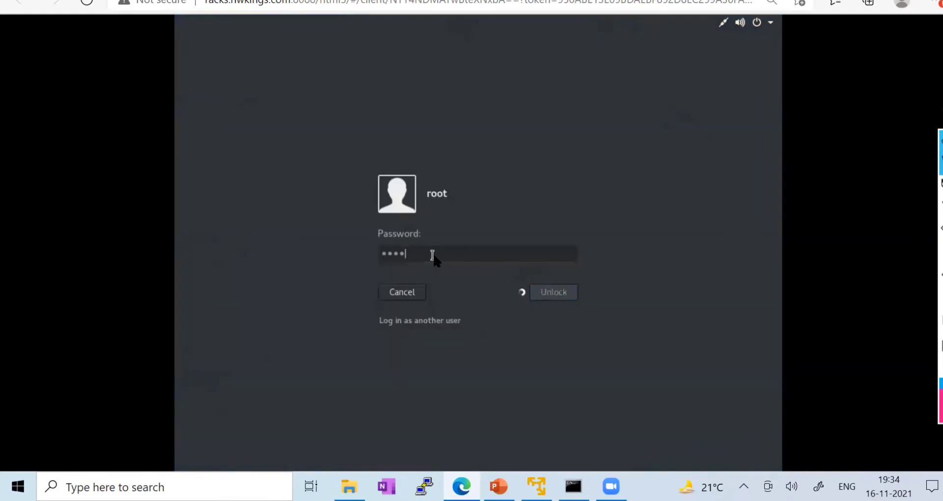
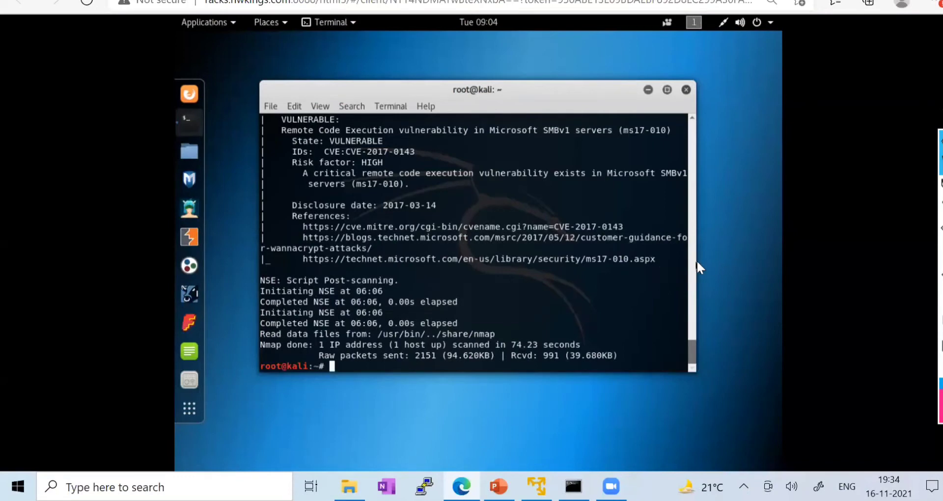
- Widen the Kali terminal window so the nmap MS17-010 scan output wraps less
{"action": "left_click_drag", "start_coordinate": [695, 260], "coordinate": [733, 260]}
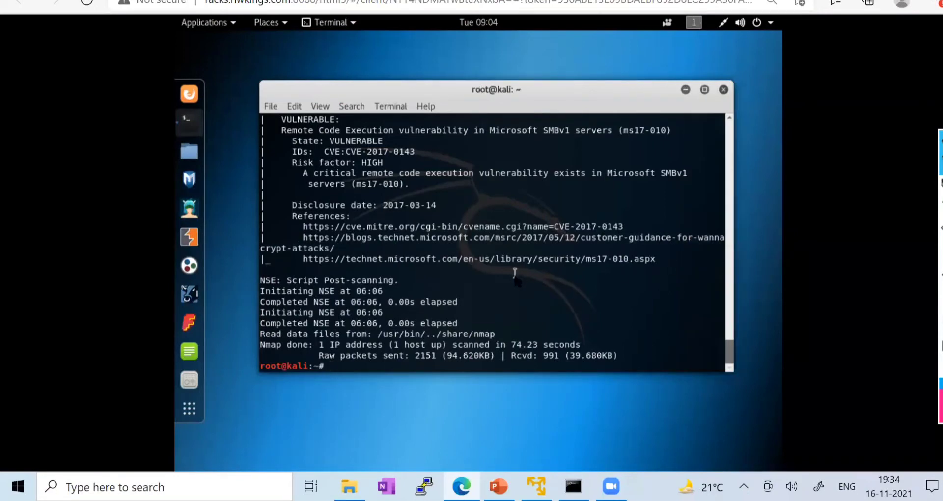
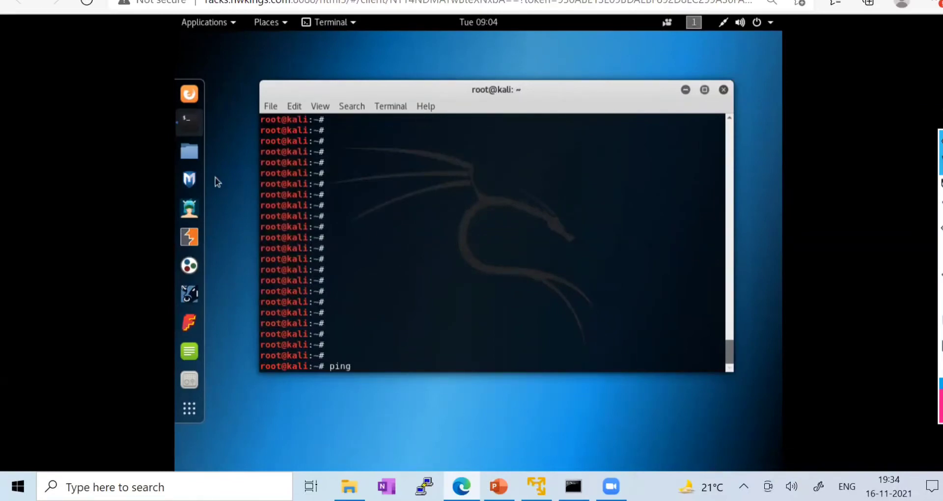
- Look up the server address on the topology, then ping 172.16.10.11 and stop it to show statistics
{"action": "key", "text": "ctrl+Tab"}
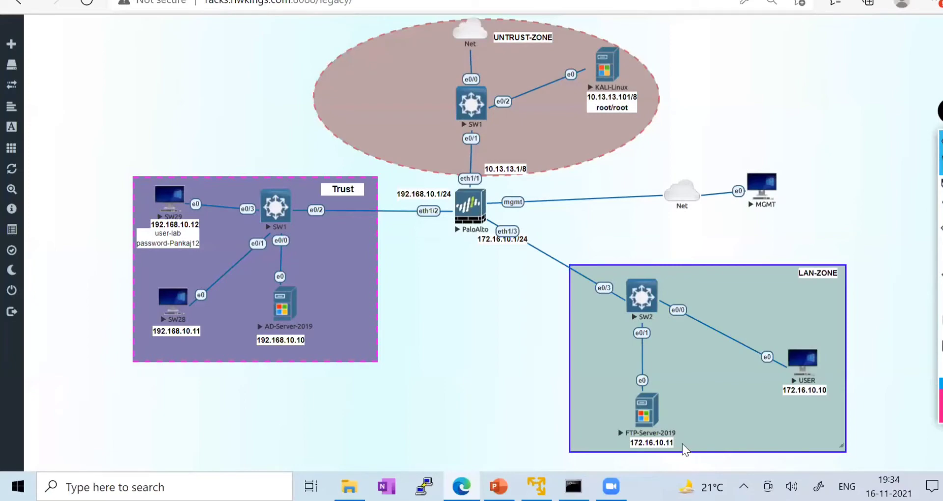
{"action": "key", "text": "ctrl+Tab"}
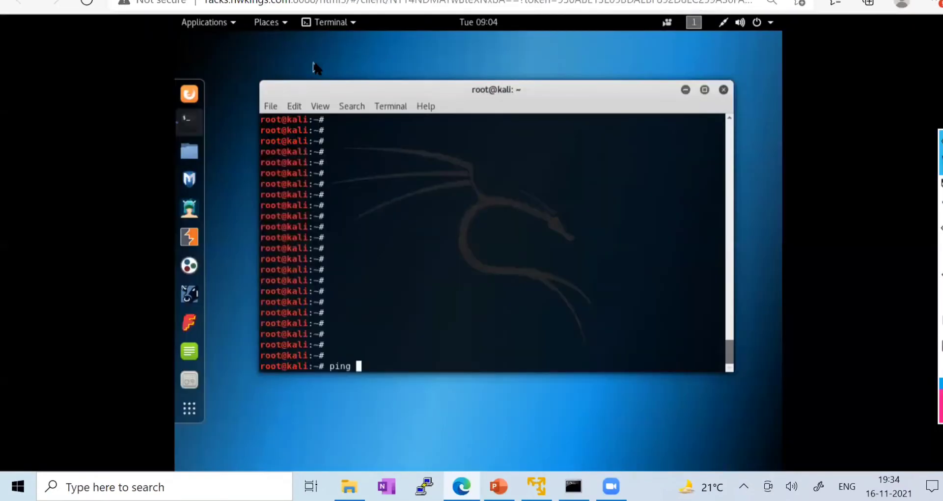
{"action": "type", "text": "172.16.10.11"}
{"action": "key", "text": "Return"}
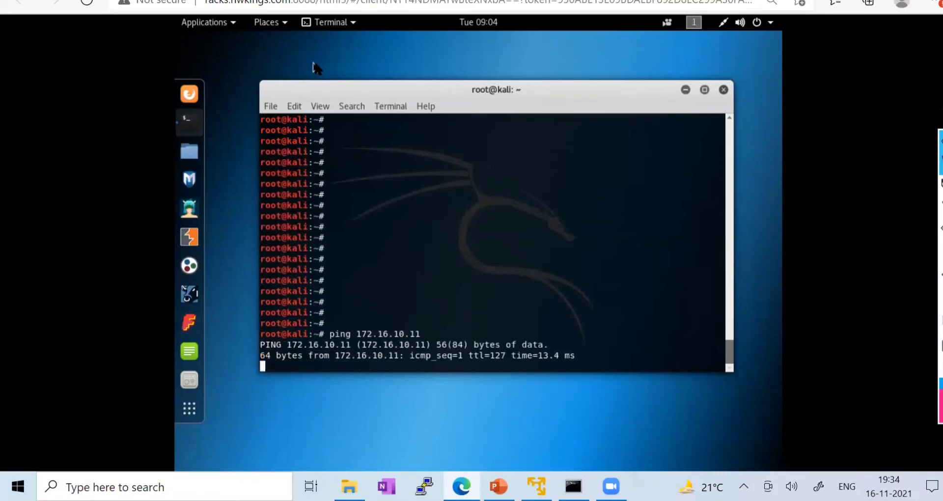
{"action": "key", "text": "ctrl+c"}
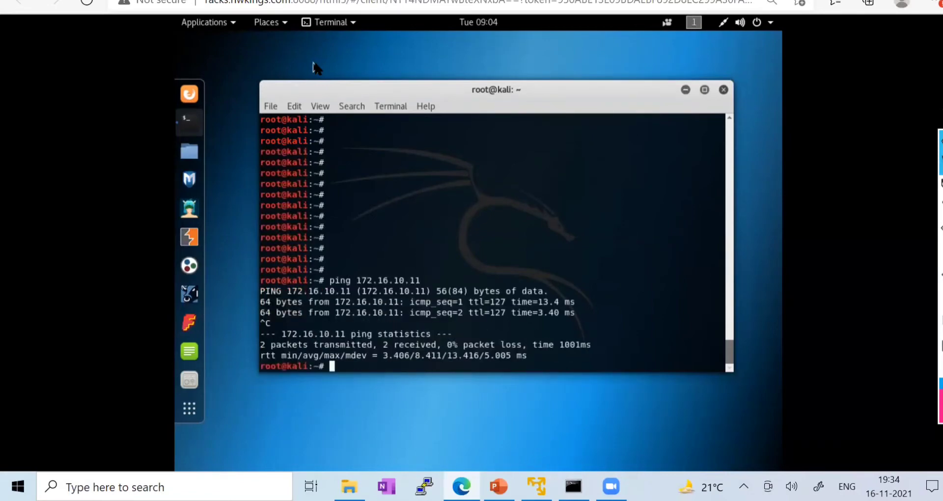
- Ping 172.16.10.10 with 0% loss, then bring up the network topology page
{"action": "key", "text": "Up"}
{"action": "key", "text": "BackSpace"}
{"action": "type", "text": "0.10"}
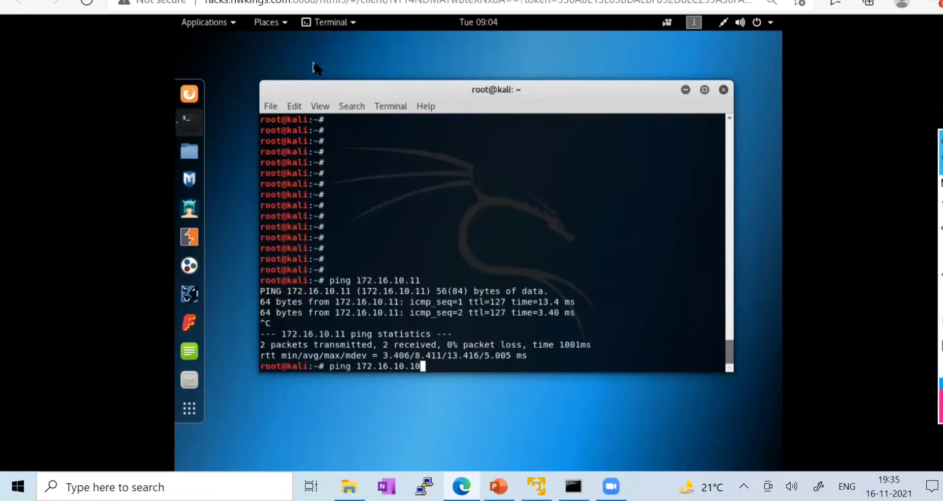
{"action": "key", "text": "Return"}
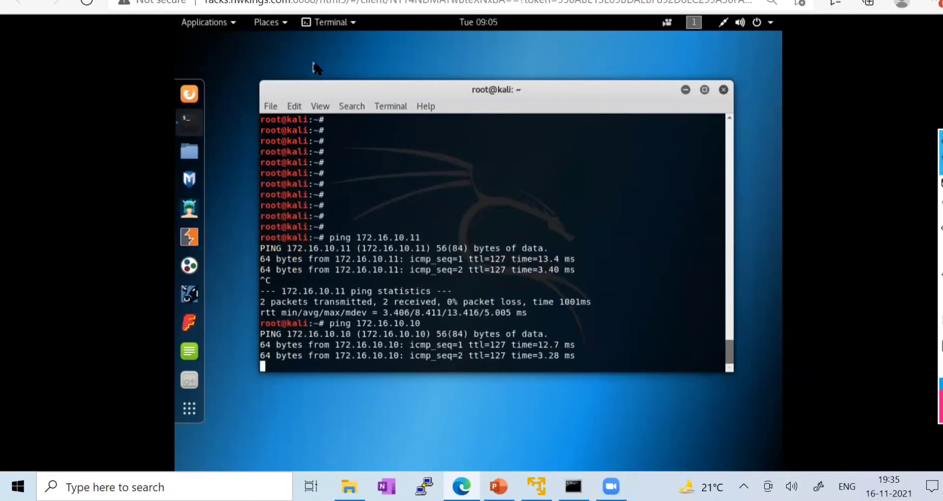
{"action": "key", "text": "ctrl+c"}
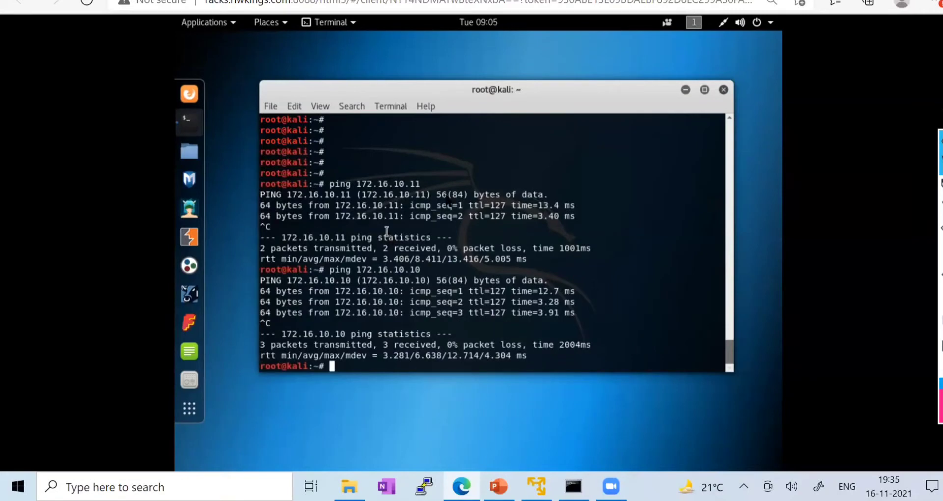
{"action": "left_click_drag", "start_coordinate": [429, 88], "coordinate": [430, 73]}
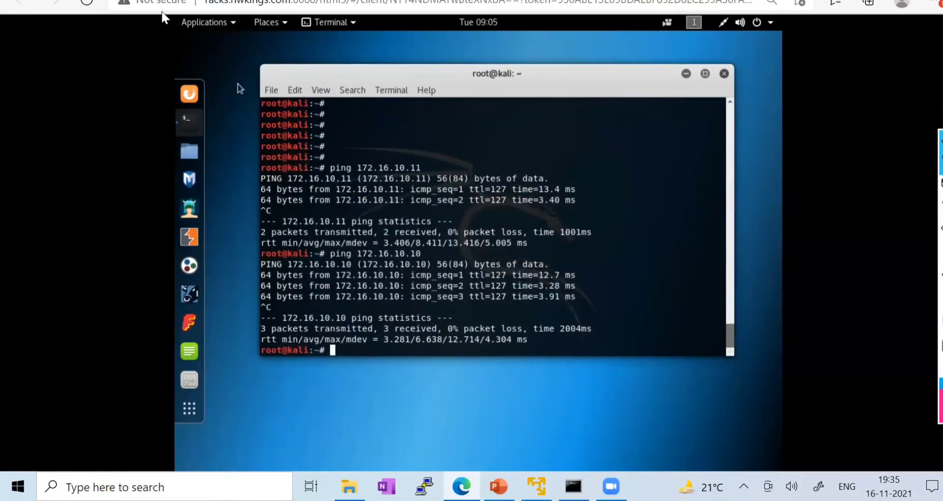
{"action": "left_click", "coordinate": [148, 1]}
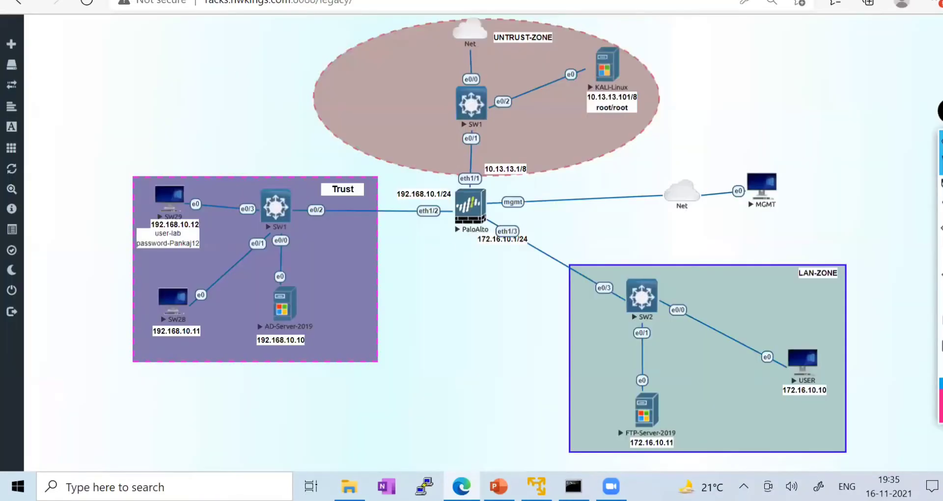
- Reset the second allow rule's hit count in the PA-VM Security rulebase, then return to Kali
{"action": "key", "text": "ctrl+Tab"}
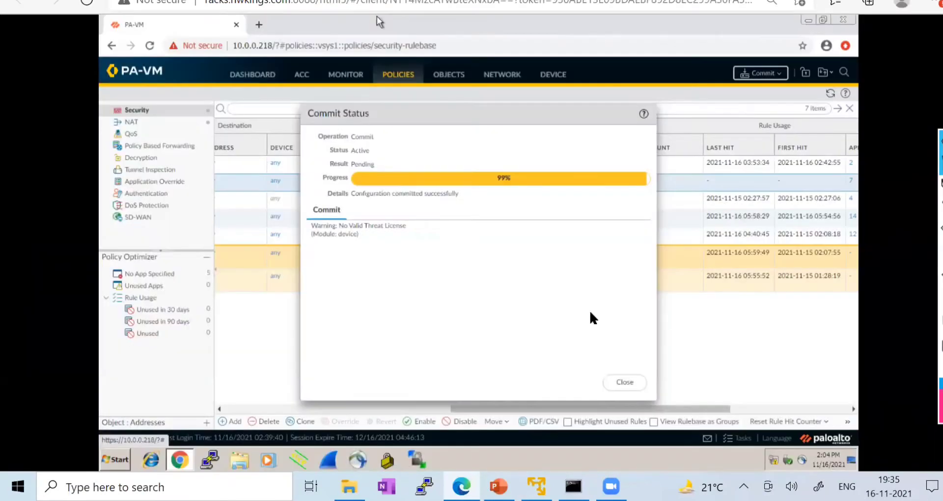
{"action": "left_click", "coordinate": [630, 382]}
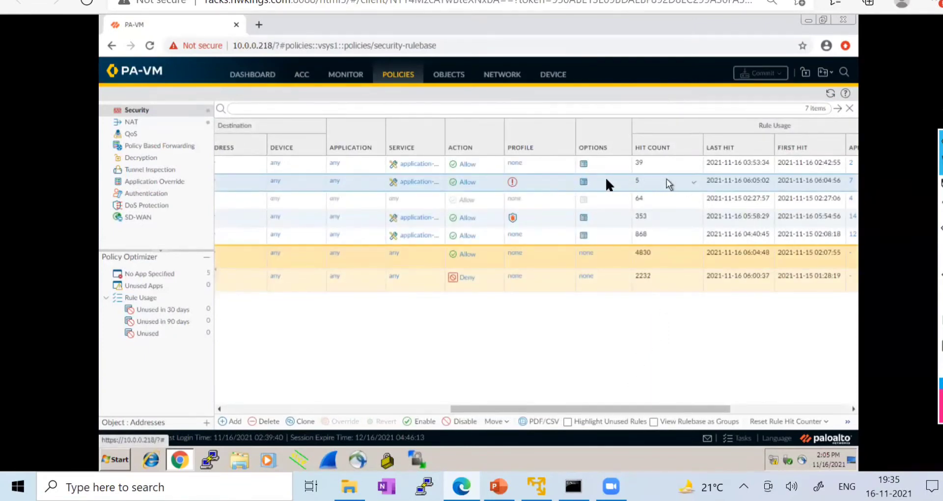
{"action": "left_click", "coordinate": [692, 182]}
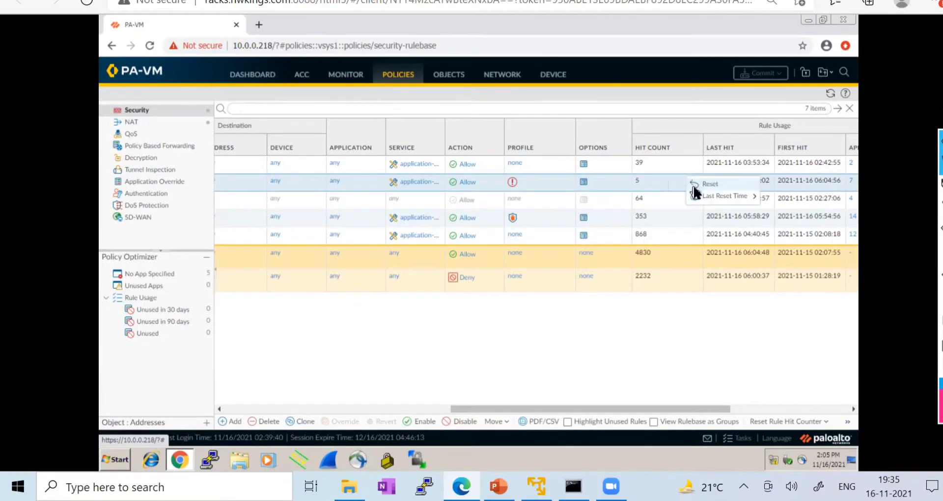
{"action": "left_click", "coordinate": [704, 184]}
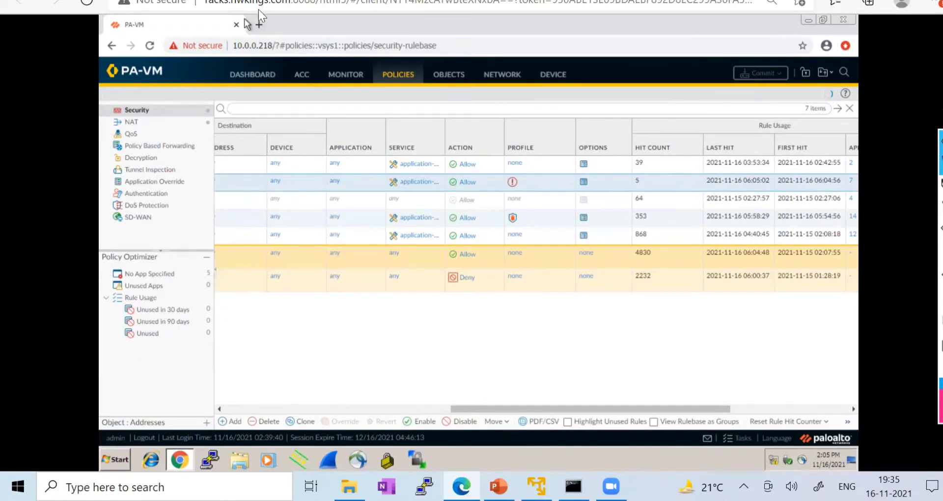
{"action": "left_click", "coordinate": [293, 0]}
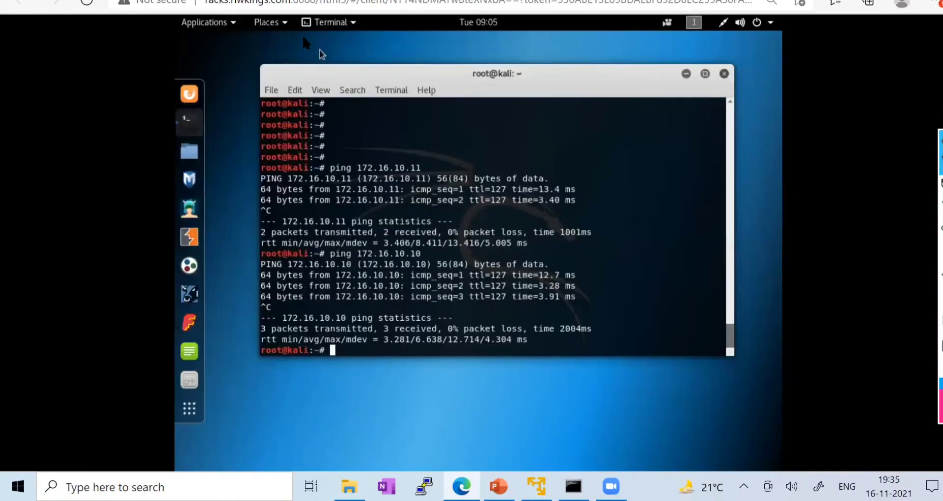
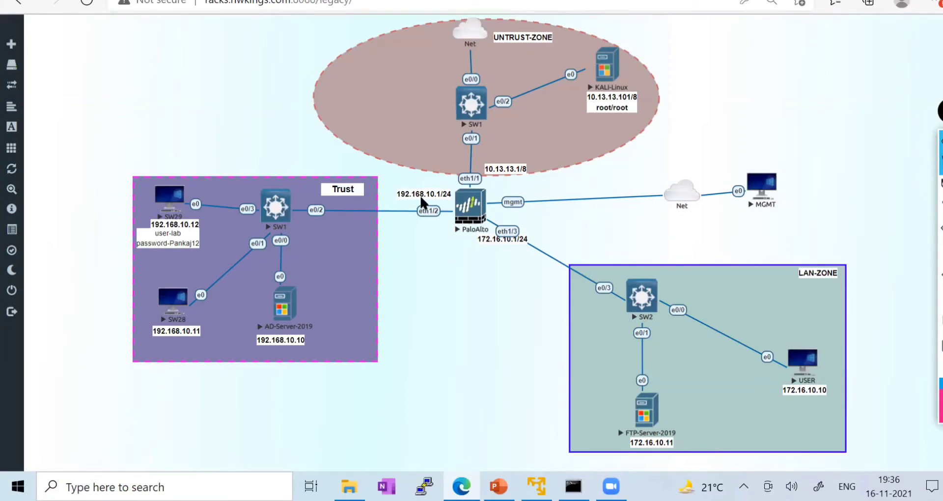
- Switch from the EVE-NG topology to the PA-VM Security policy rulebase
{"action": "key", "text": "ctrl+Tab"}
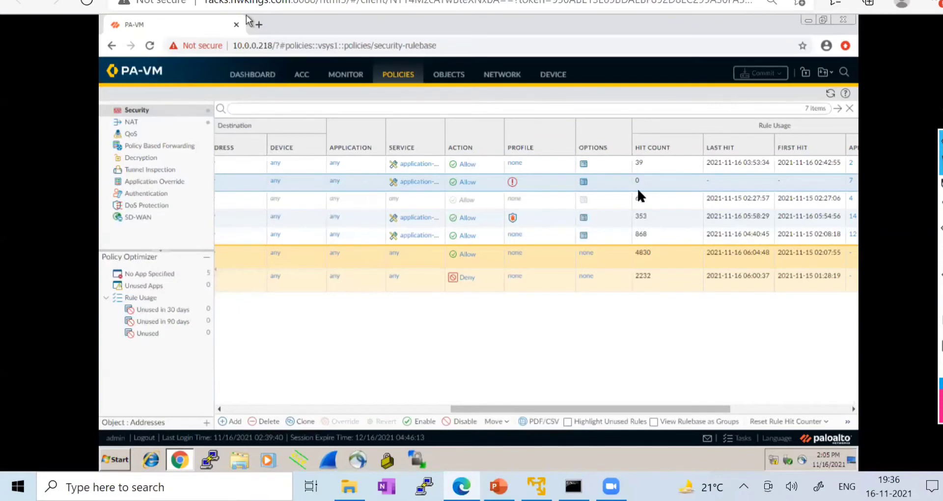
- Scroll the seven-rule table right to the hit counts, then back to rule names and zones
{"action": "scroll", "coordinate": [573, 365], "scroll_direction": "left", "scroll_amount": 5}
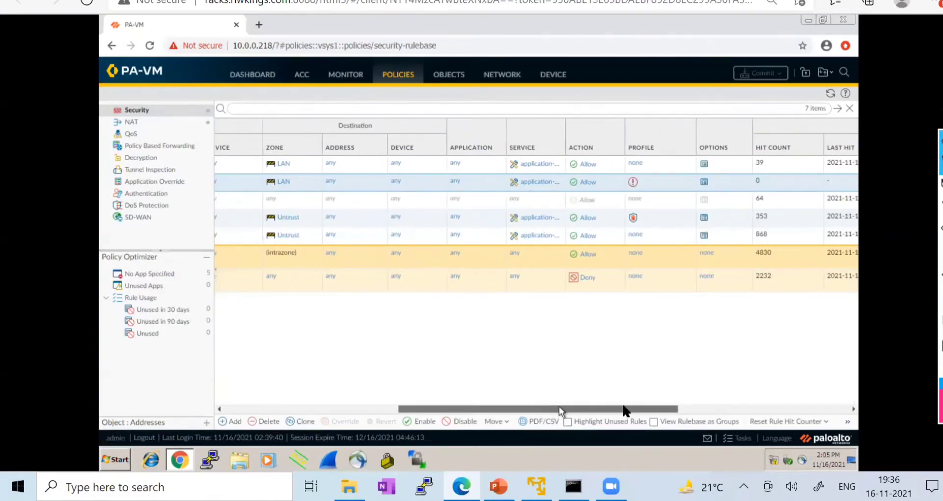
{"action": "left_click_drag", "start_coordinate": [560, 406], "coordinate": [627, 404]}
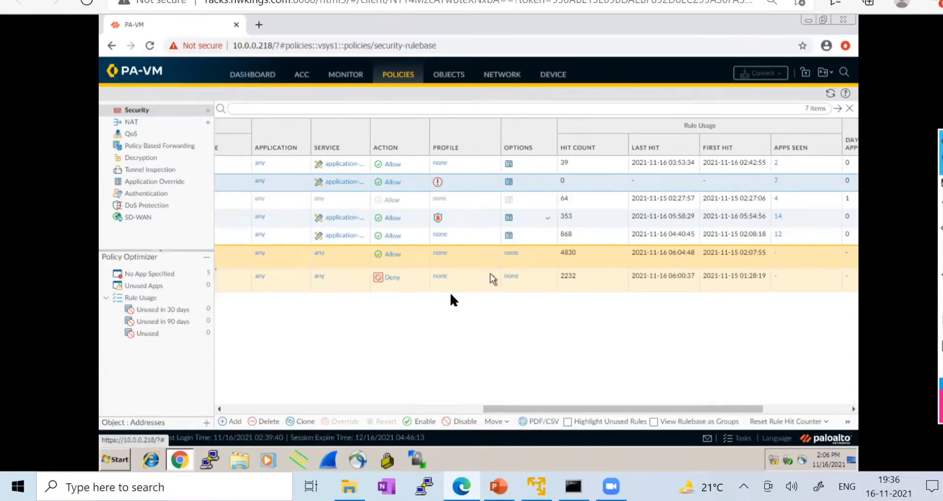
{"action": "left_click_drag", "start_coordinate": [505, 409], "coordinate": [240, 407]}
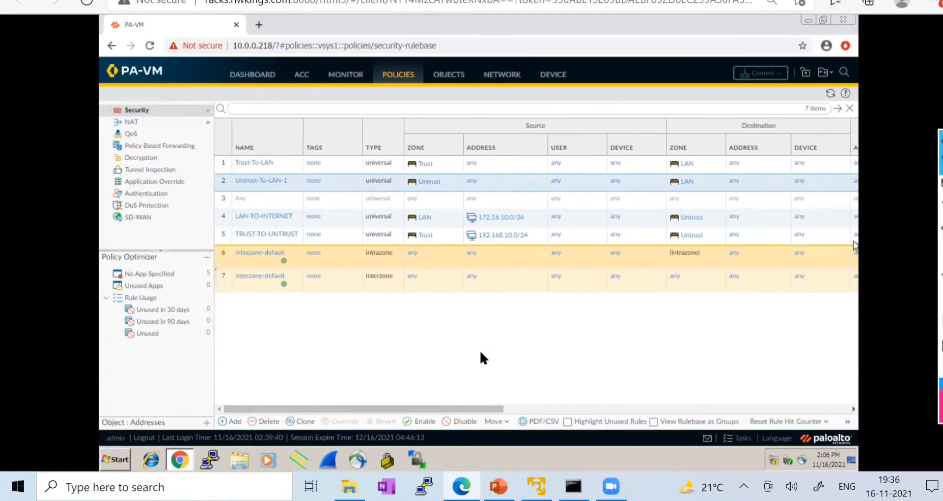
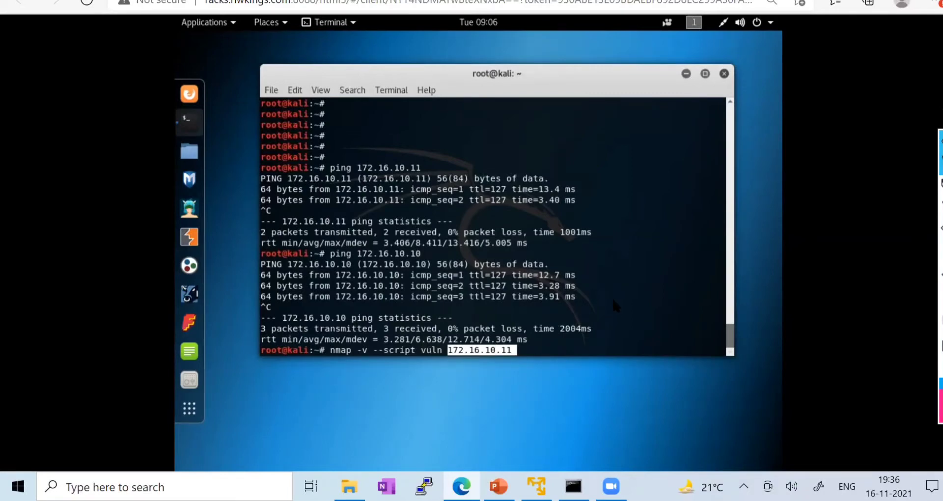
- Run 'nmap -v --script vuln 172.16.10.11' from the Kali terminal
{"action": "key", "text": "Return"}
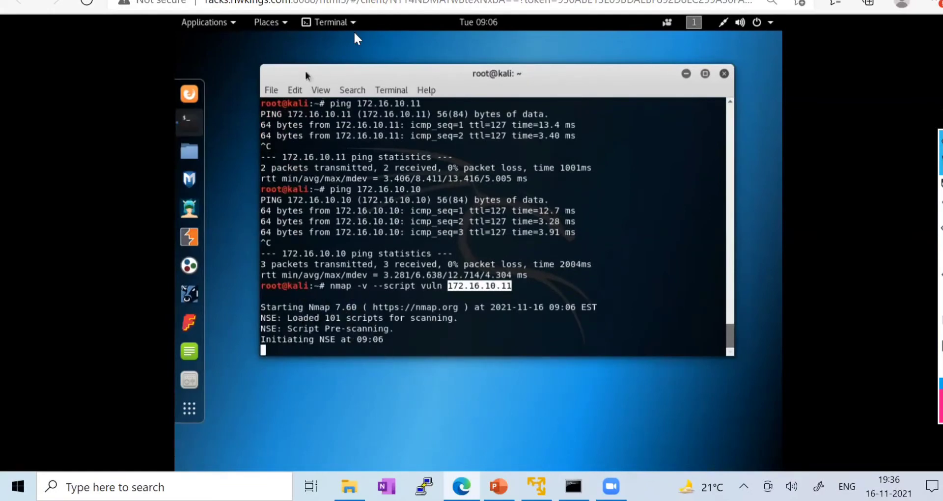
- Refresh the PA-VM rule hit counts until Untrust-To-LAN-1 reaches 938, then open the Monitor Session Browser
{"action": "left_click", "coordinate": [295, 1]}
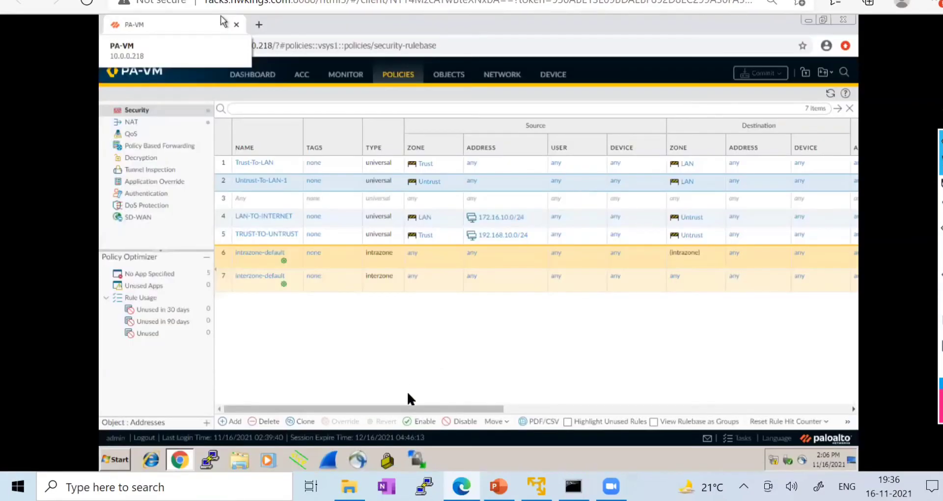
{"action": "left_click_drag", "start_coordinate": [410, 409], "coordinate": [633, 410]}
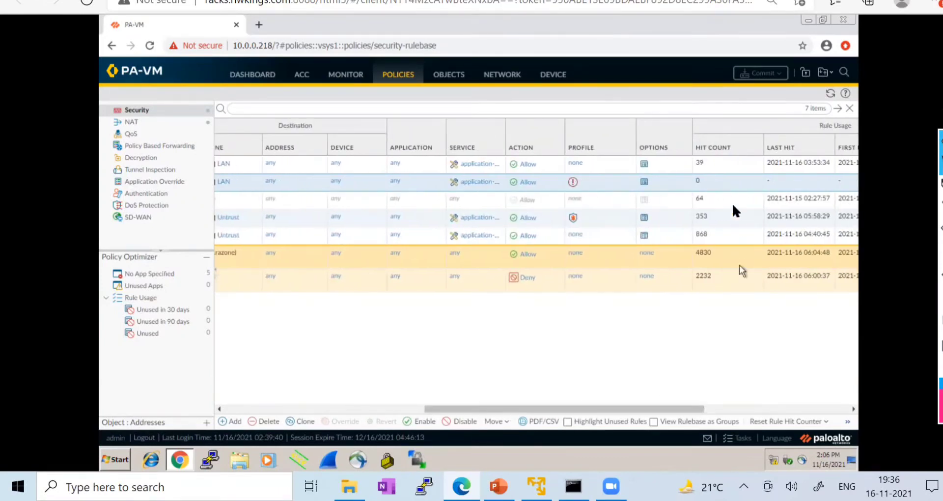
{"action": "left_click", "coordinate": [830, 93]}
{"action": "left_click", "coordinate": [831, 93]}
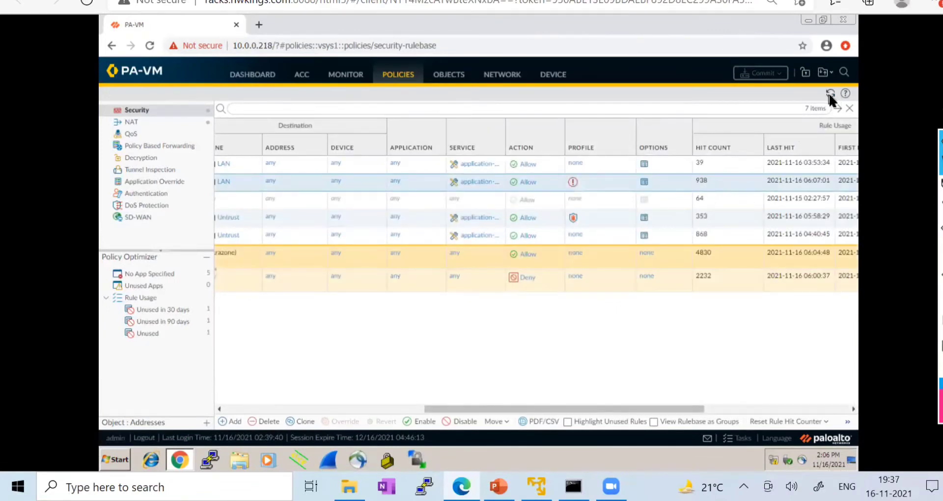
{"action": "left_click", "coordinate": [830, 94]}
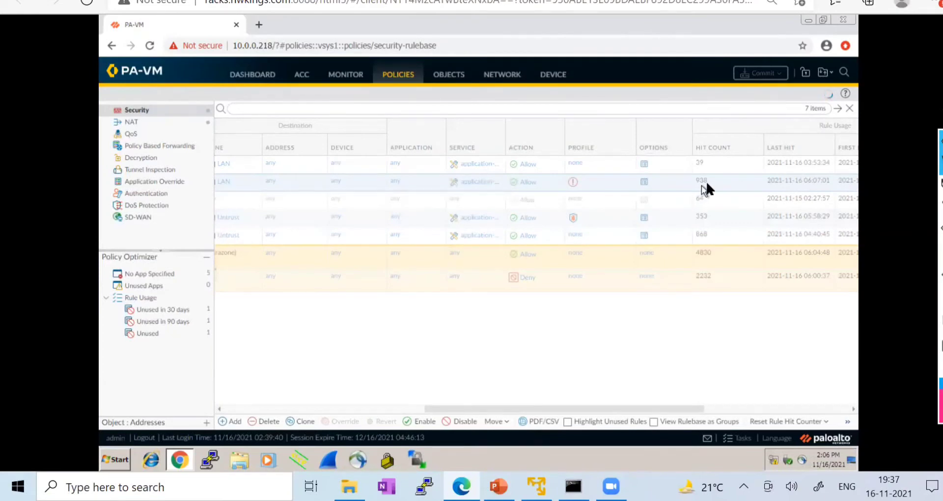
{"action": "left_click", "coordinate": [354, 78]}
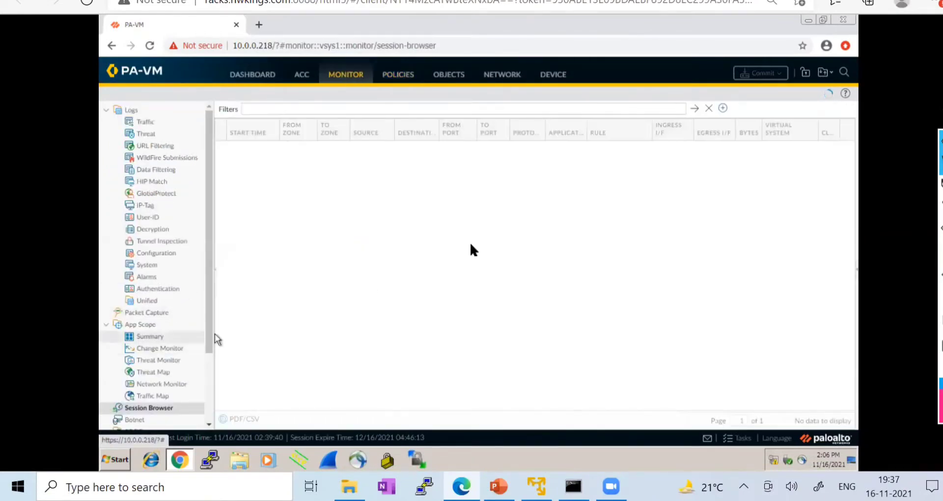
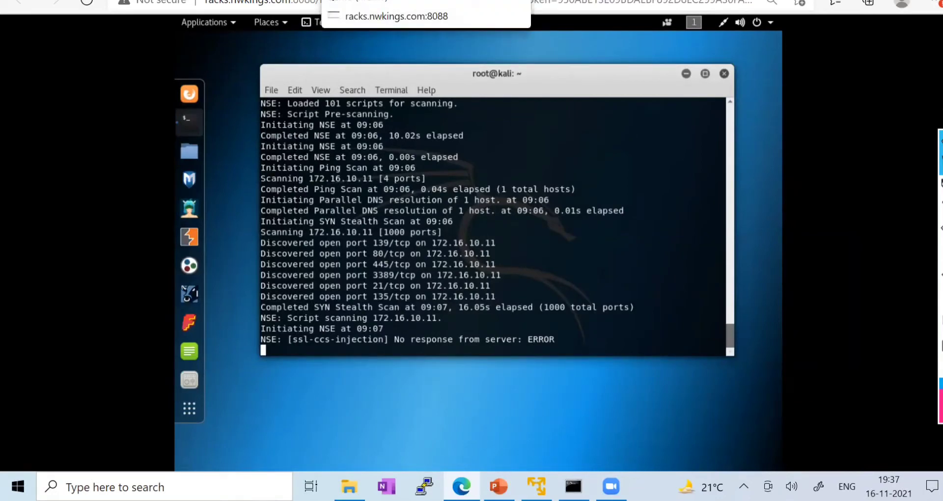
- Widen the session browser's Source and Destination columns so the full Kali-to-LAN IP addresses show
{"action": "left_click", "coordinate": [383, 0]}
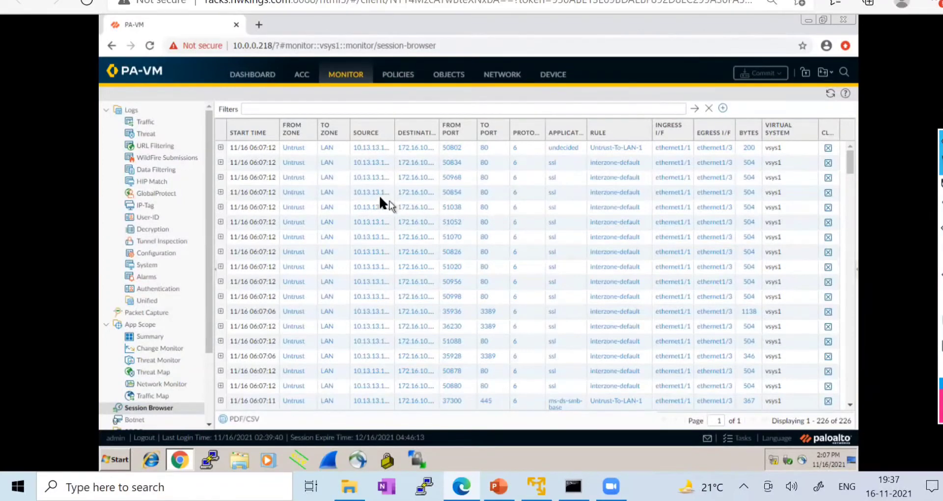
{"action": "left_click_drag", "start_coordinate": [395, 130], "coordinate": [413, 130]}
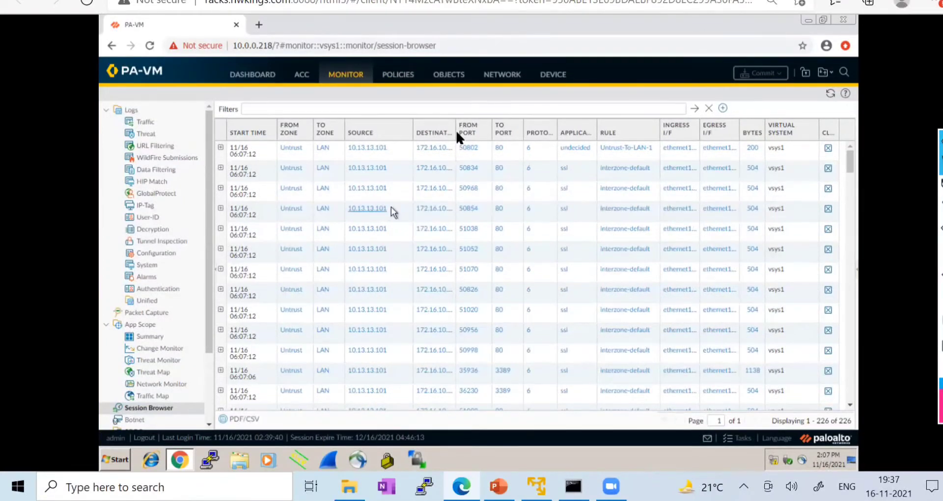
{"action": "left_click_drag", "start_coordinate": [457, 129], "coordinate": [466, 130]}
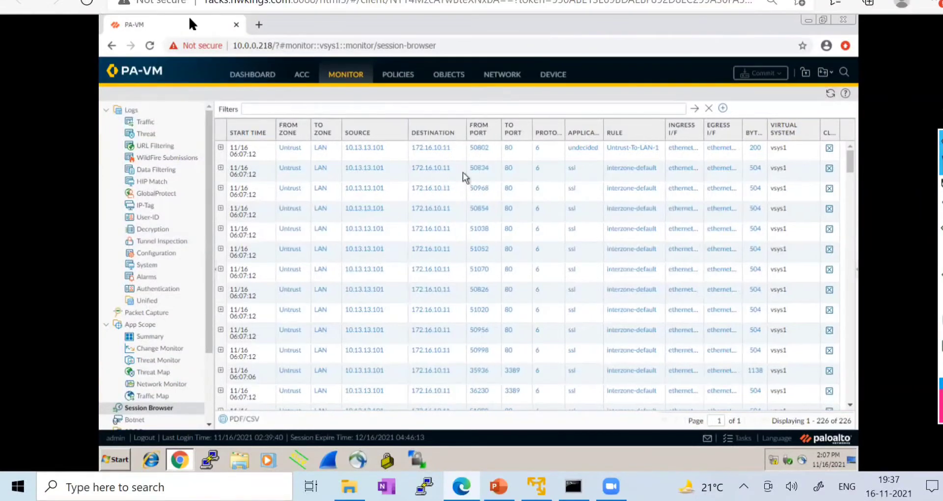
{"action": "left_click", "coordinate": [147, 0]}
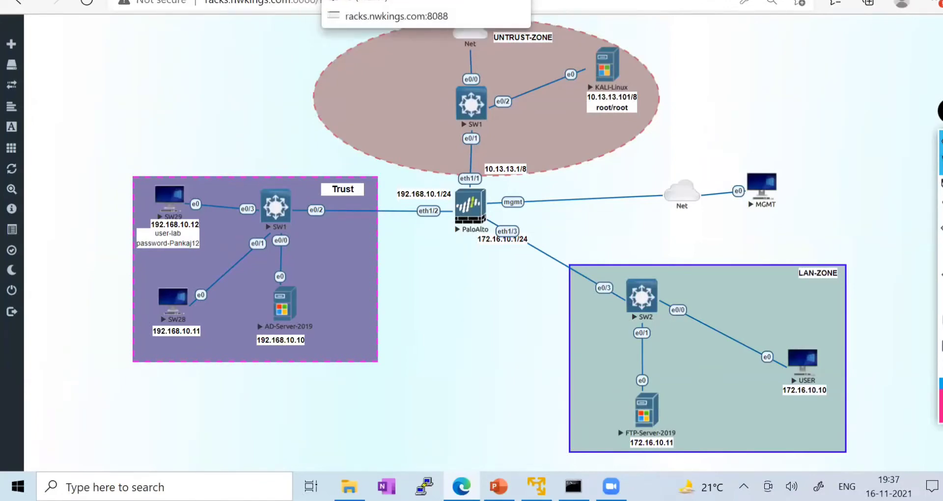
{"action": "left_click", "coordinate": [363, 0]}
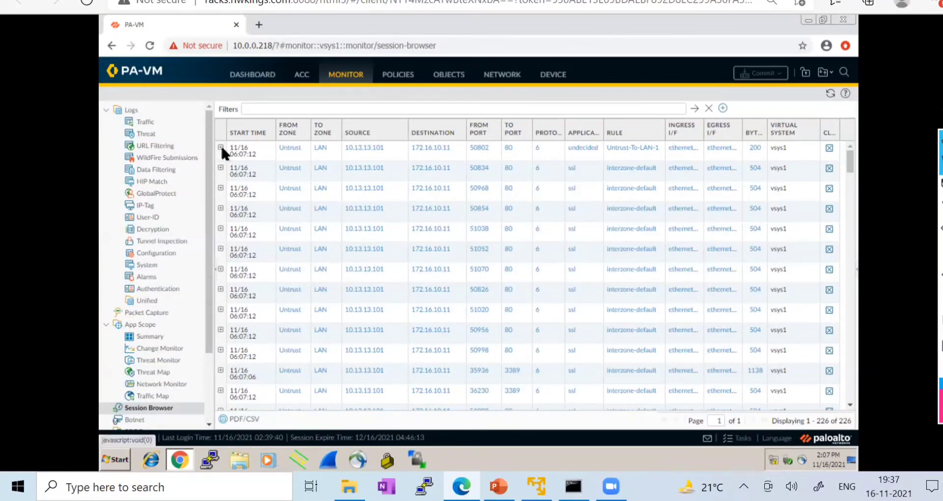
- Expand a denied Kali session to read its End Reason policy-deny, then collapse it
{"action": "left_click", "coordinate": [221, 168]}
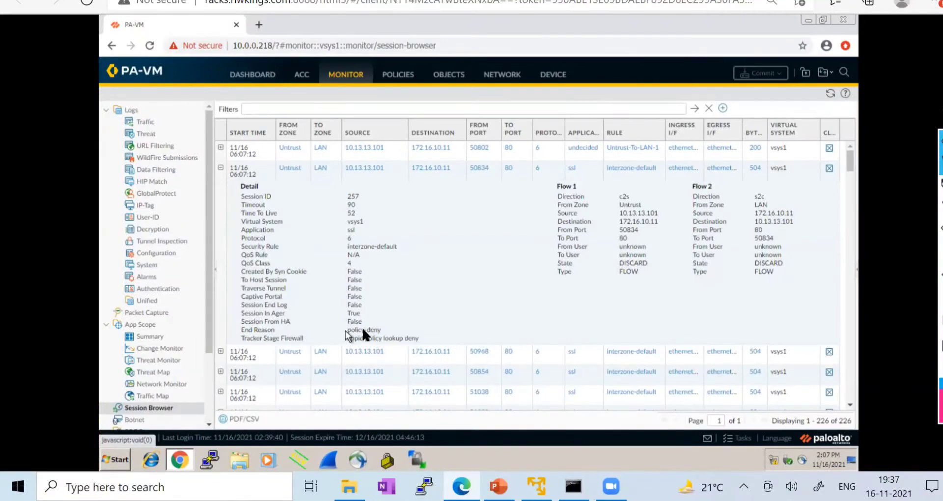
{"action": "mouse_move", "coordinate": [940, 187]}
{"action": "left_click", "coordinate": [882, 187]}
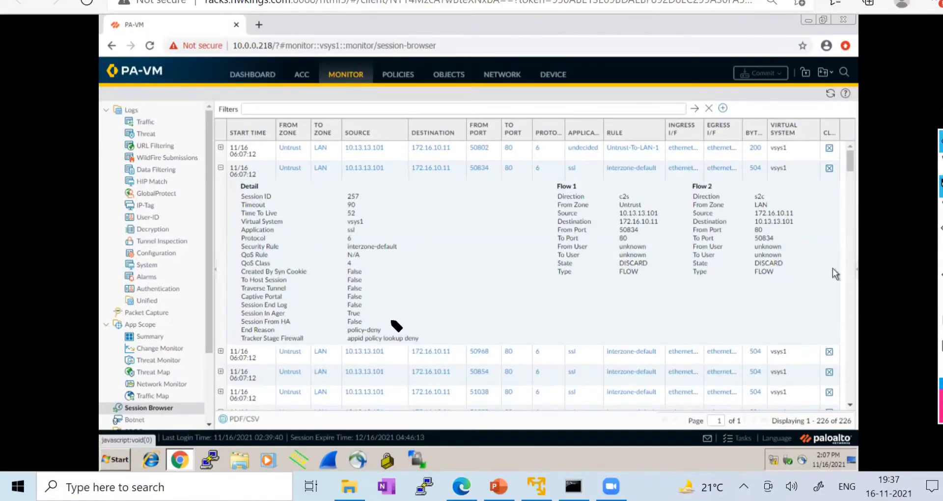
{"action": "left_click_drag", "start_coordinate": [382, 329], "coordinate": [412, 310]}
{"action": "left_click", "coordinate": [940, 165]}
{"action": "left_click", "coordinate": [221, 167]}
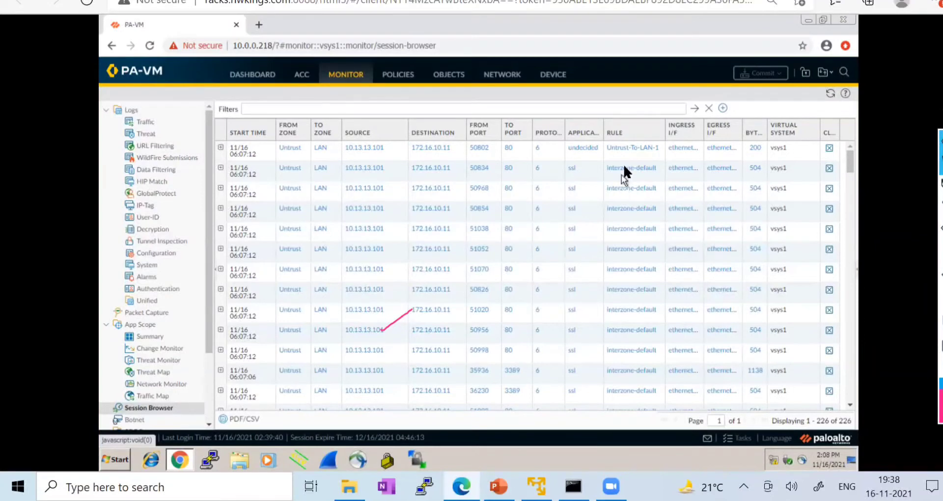
- Refresh the session list to 222 entries, view the security rulebase, and return to the Kali terminal
{"action": "scroll", "coordinate": [620, 214], "scroll_direction": "down", "scroll_amount": 5}
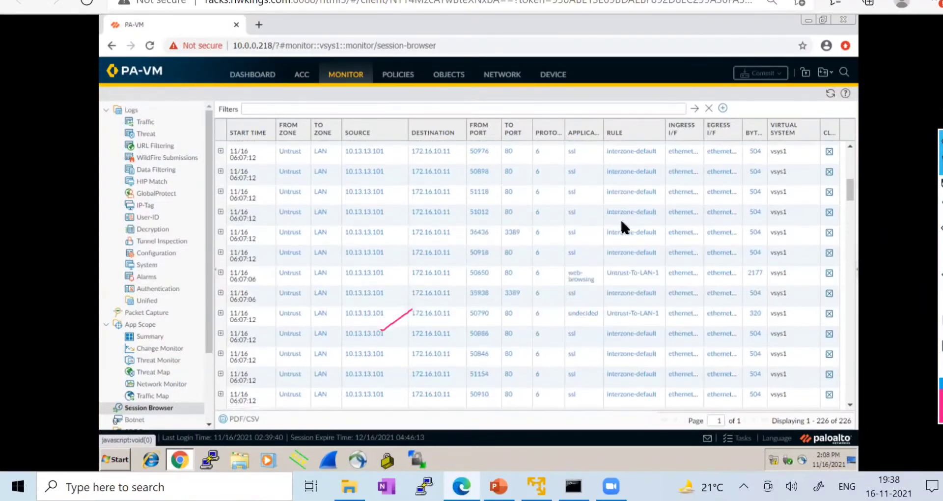
{"action": "scroll", "coordinate": [614, 224], "scroll_direction": "up", "scroll_amount": 5}
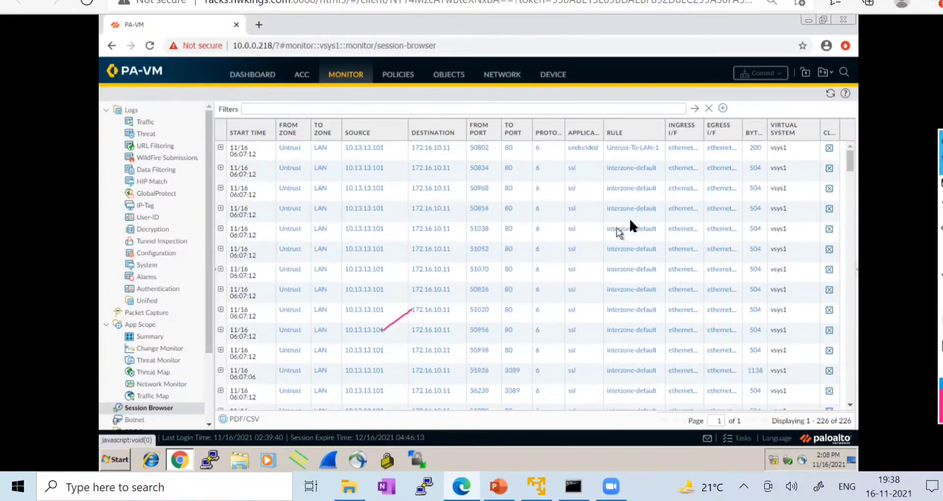
{"action": "left_click", "coordinate": [830, 95]}
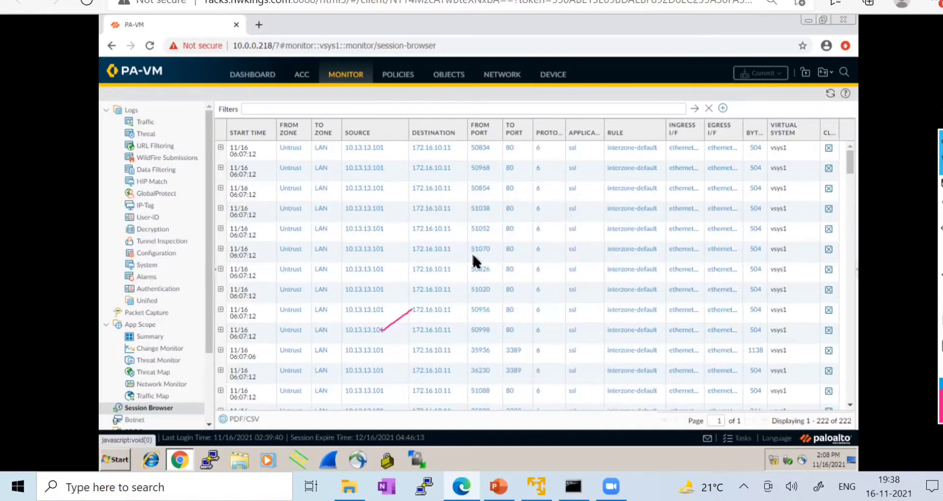
{"action": "scroll", "coordinate": [473, 252], "scroll_direction": "down", "scroll_amount": 3}
{"action": "scroll", "coordinate": [472, 251], "scroll_direction": "up", "scroll_amount": 3}
{"action": "left_click", "coordinate": [399, 78]}
{"action": "left_click", "coordinate": [338, 1]}
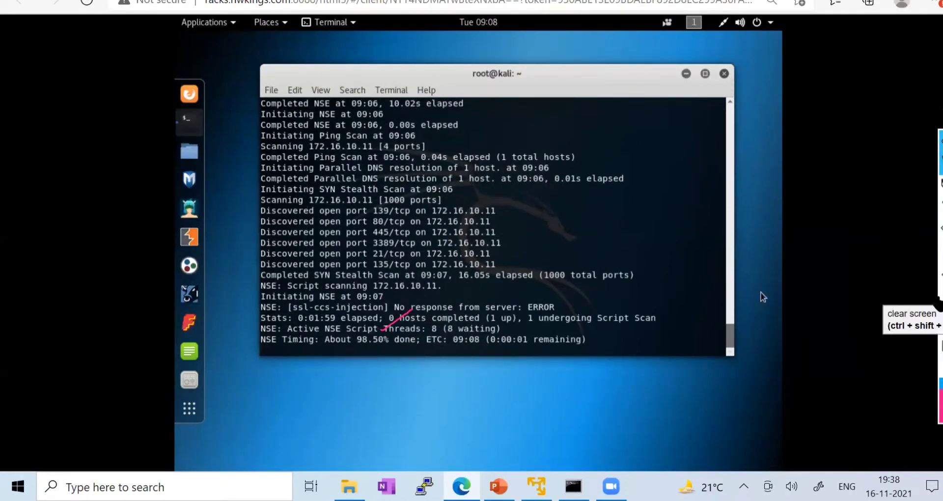
- Scroll the rulebase to Hit Count and refresh to watch Untrust-To-LAN-1 rise from 2768
{"action": "left_click", "coordinate": [940, 317]}
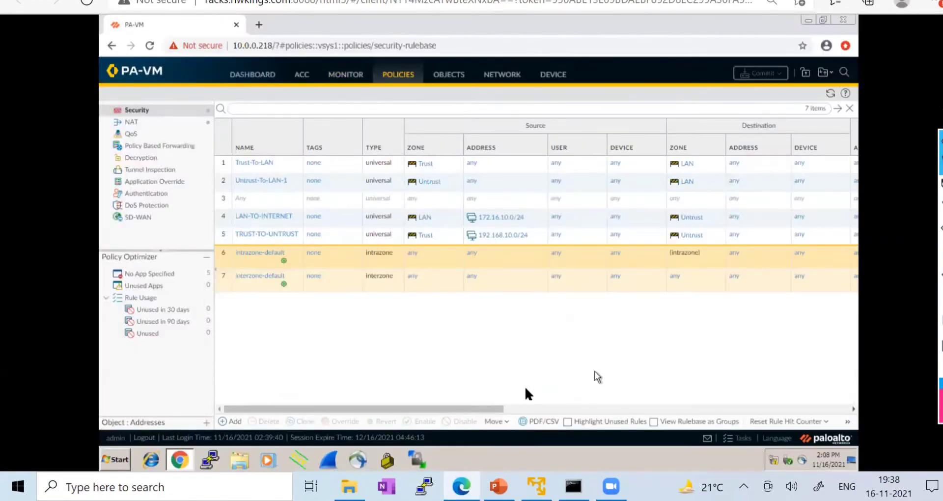
{"action": "left_click_drag", "start_coordinate": [422, 411], "coordinate": [656, 408]}
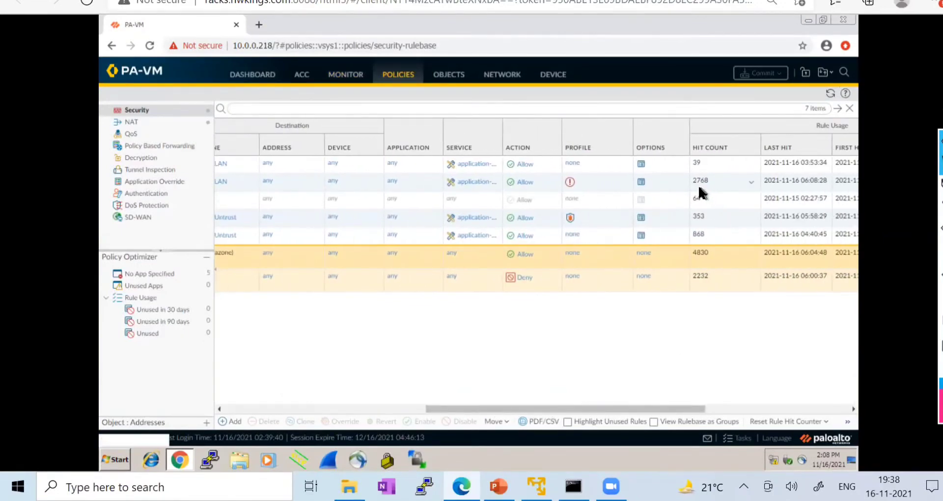
{"action": "left_click", "coordinate": [830, 93]}
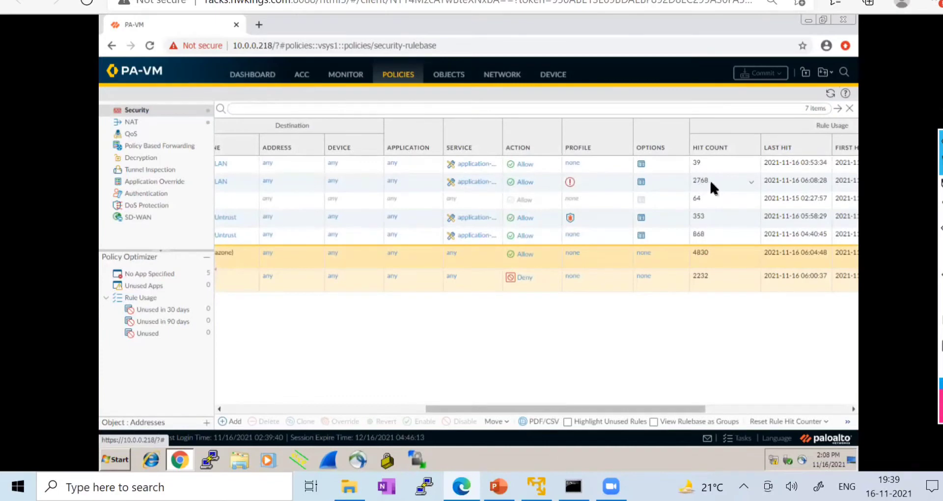
{"action": "left_click_drag", "start_coordinate": [611, 409], "coordinate": [666, 371]}
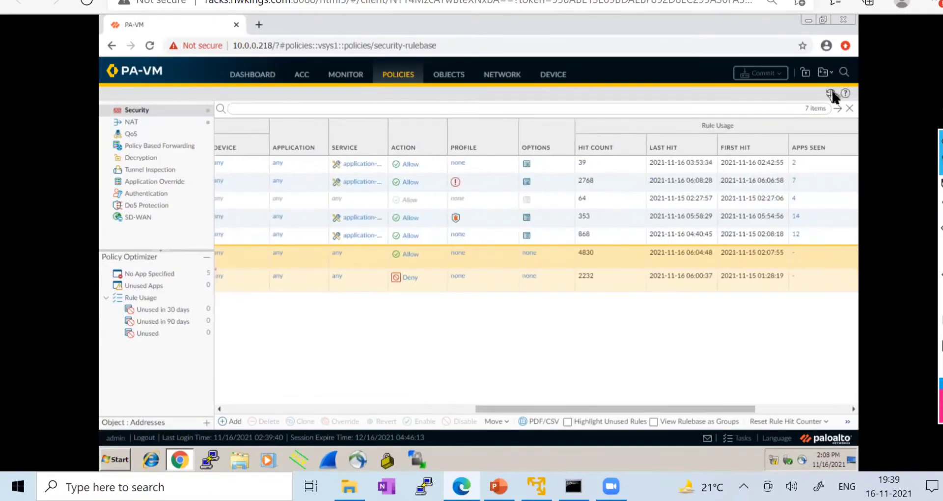
{"action": "left_click", "coordinate": [831, 94]}
- Check the nmap scan's progress in Kali, then return to the rulebase scrolled back left
{"action": "left_click", "coordinate": [339, 1]}
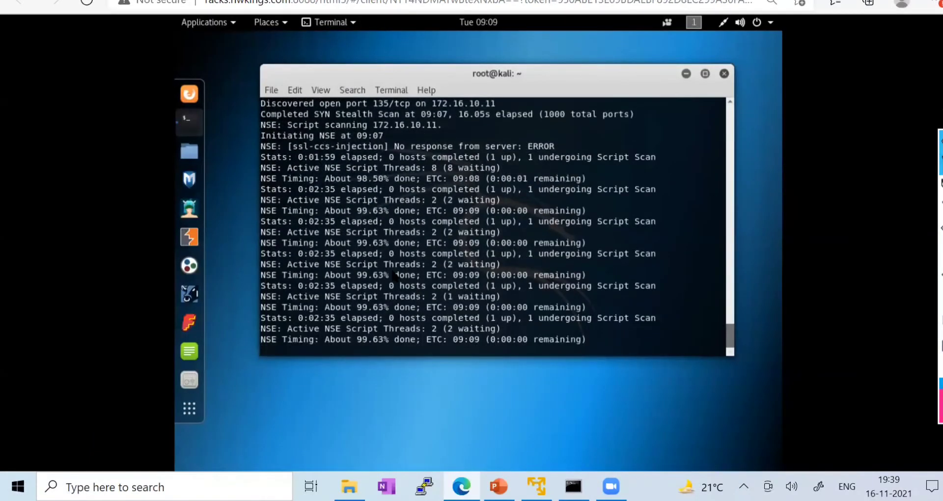
{"action": "key", "text": "Return"}
{"action": "key", "text": "Return"}
{"action": "key", "text": "Return"}
{"action": "key", "text": "Return"}
{"action": "key", "text": "Return"}
{"action": "key", "text": "Return"}
{"action": "key", "text": "Return"}
{"action": "key", "text": "Return"}
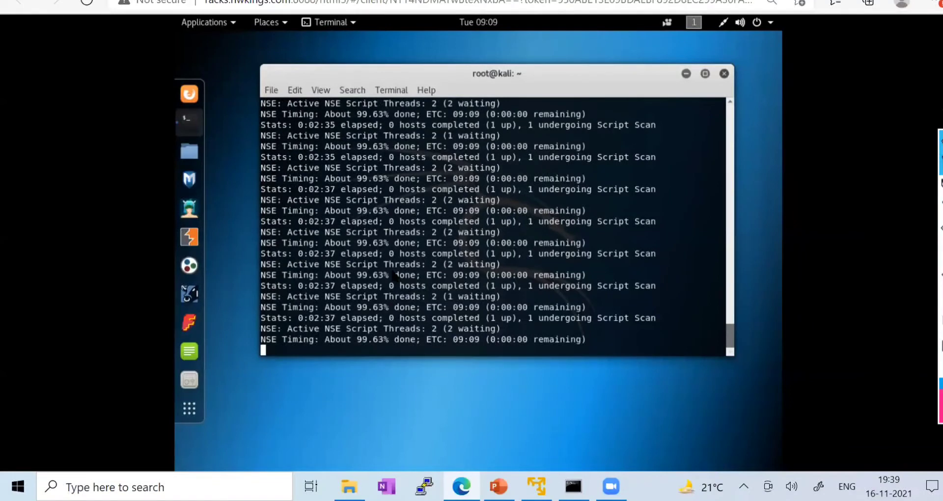
{"action": "key", "text": "Return"}
{"action": "key", "text": "Return"}
{"action": "key", "text": "Return"}
{"action": "key", "text": "Return"}
{"action": "key", "text": "Return"}
{"action": "key", "text": "Return"}
{"action": "key", "text": "Return"}
{"action": "key", "text": "Return"}
{"action": "key", "text": "Return"}
{"action": "key", "text": "Return"}
{"action": "key", "text": "Return"}
{"action": "key", "text": "Return"}
{"action": "key", "text": "Return"}
{"action": "key", "text": "Return"}
{"action": "key", "text": "Return"}
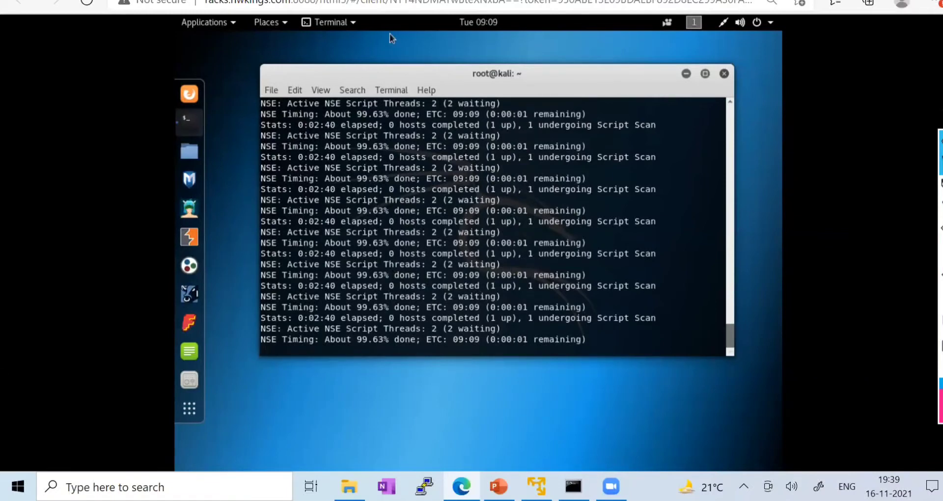
{"action": "left_click", "coordinate": [366, 1]}
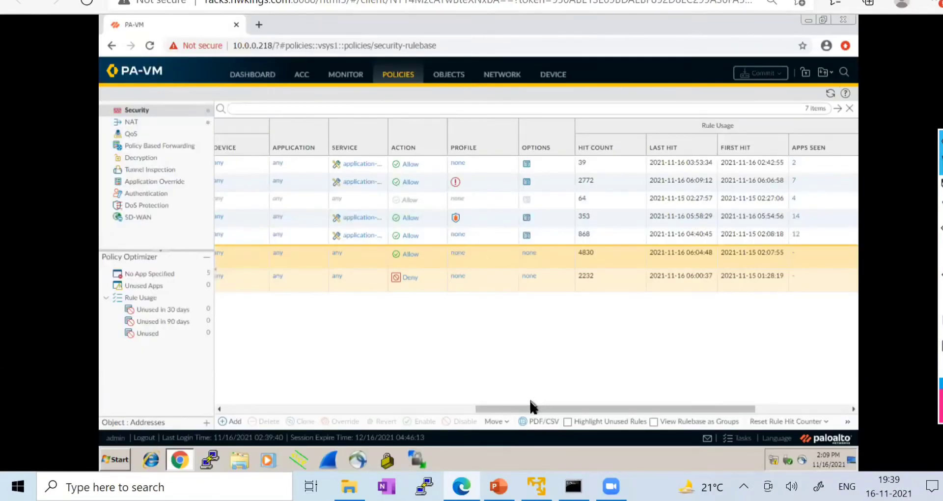
{"action": "left_click_drag", "start_coordinate": [529, 409], "coordinate": [265, 401]}
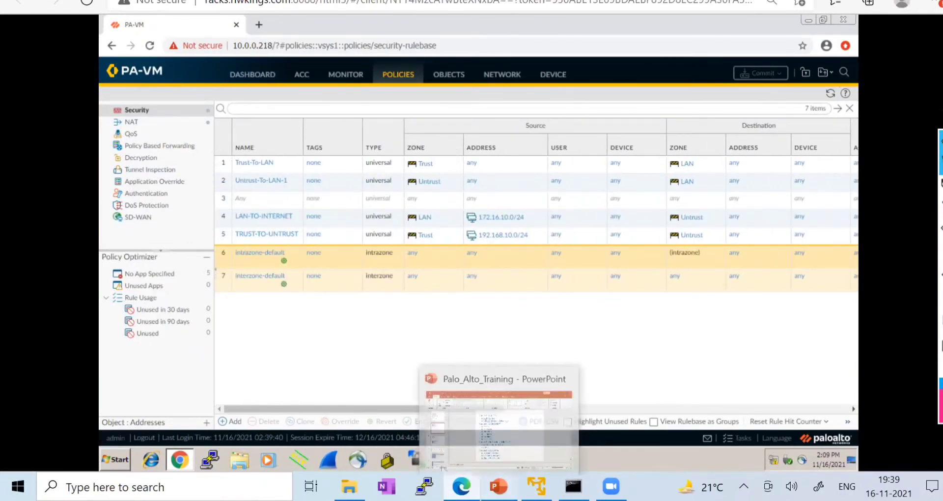
{"action": "left_click", "coordinate": [499, 486]}
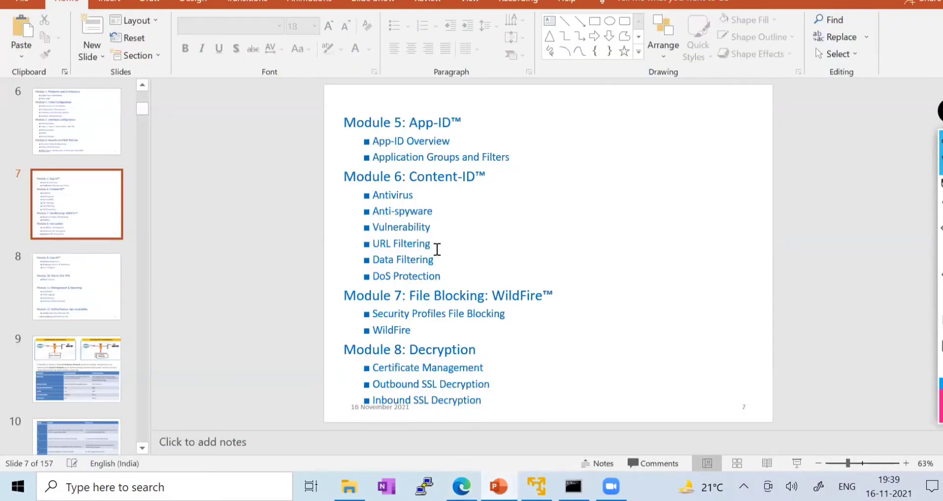
{"action": "left_click", "coordinate": [437, 250]}
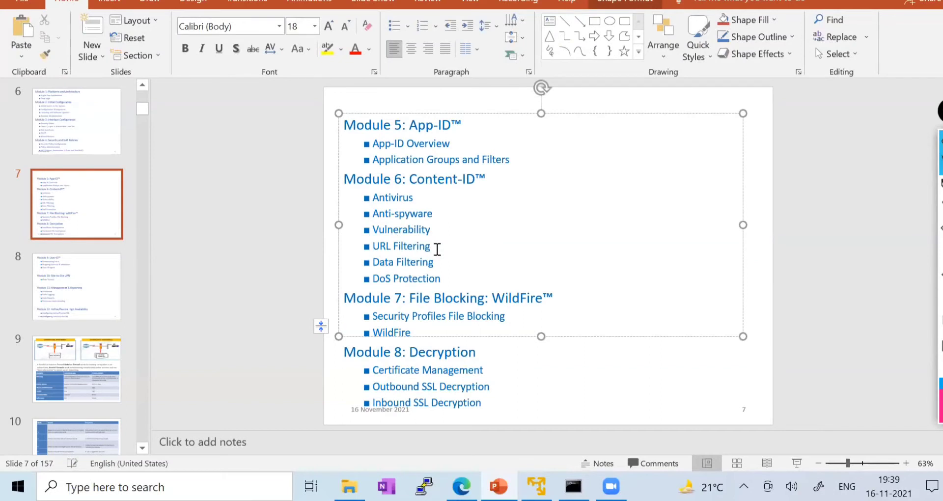
{"action": "left_click_drag", "start_coordinate": [437, 249], "coordinate": [379, 250]}
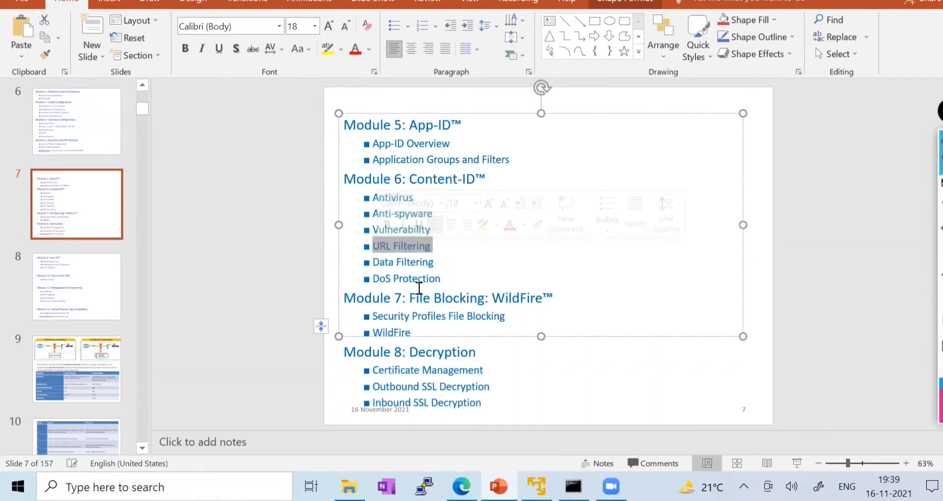
{"action": "left_click", "coordinate": [872, 207]}
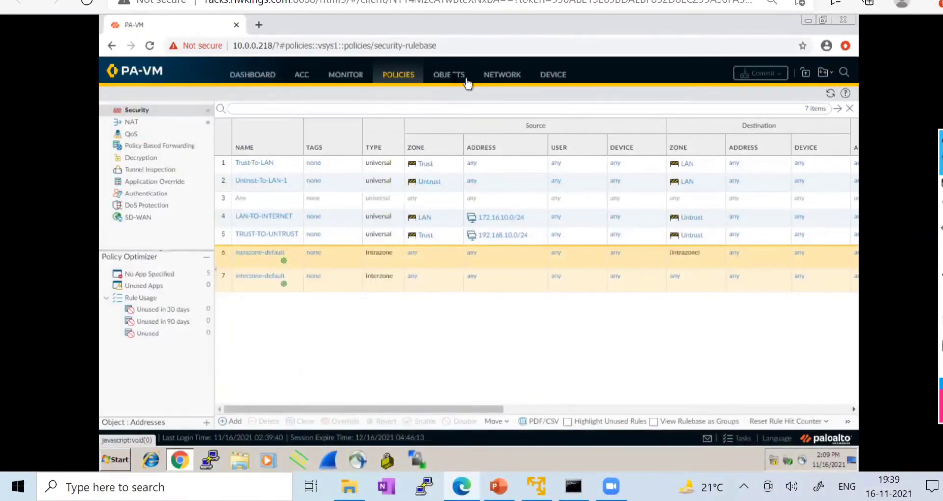
- Go to Objects > Security Profiles > URL Filtering and view the predefined default profile
{"action": "left_click", "coordinate": [450, 78]}
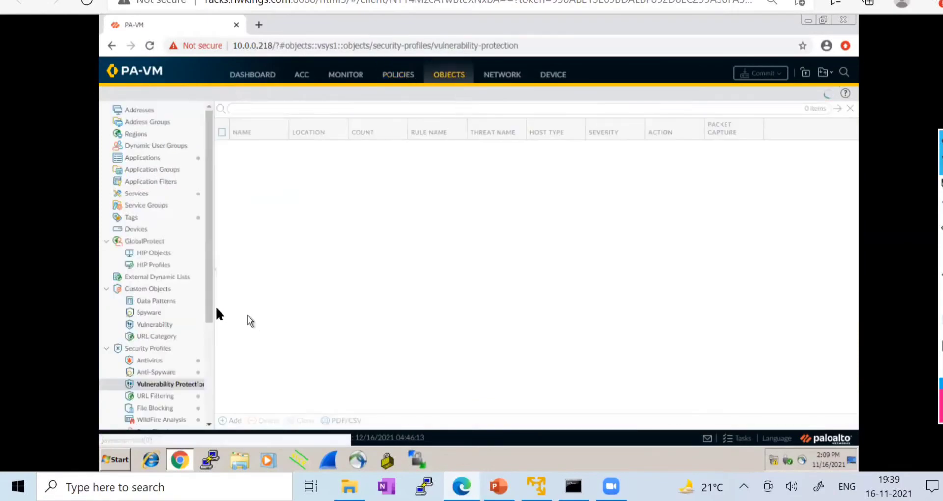
{"action": "scroll", "coordinate": [205, 294], "scroll_direction": "down", "scroll_amount": 3}
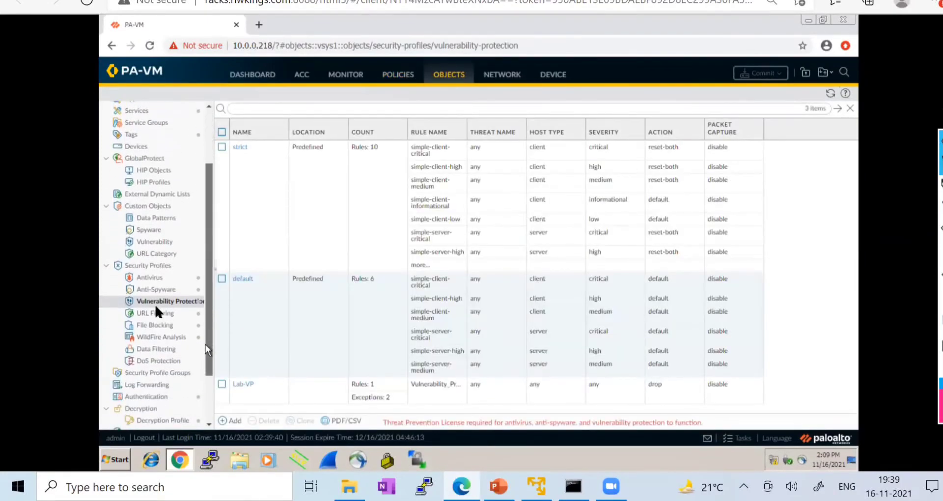
{"action": "left_click", "coordinate": [154, 312]}
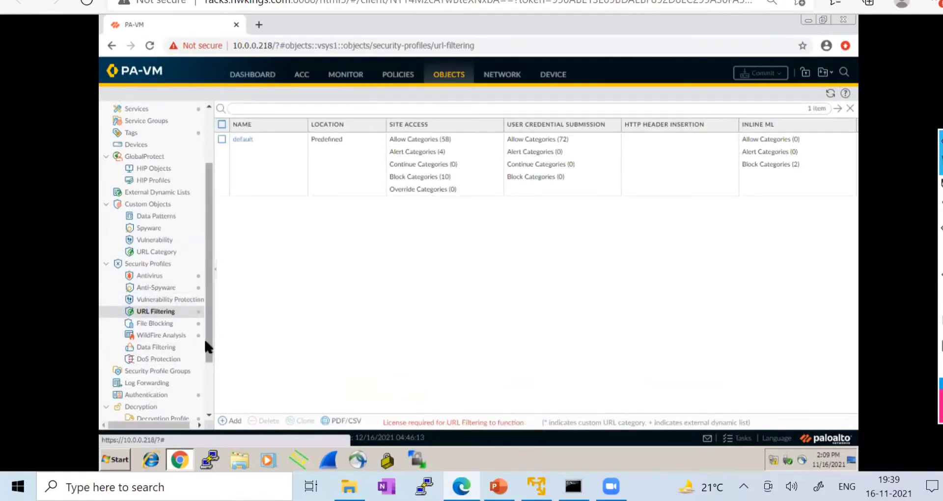
{"action": "left_click_drag", "start_coordinate": [206, 341], "coordinate": [222, 416]}
{"action": "left_click", "coordinate": [235, 422]}
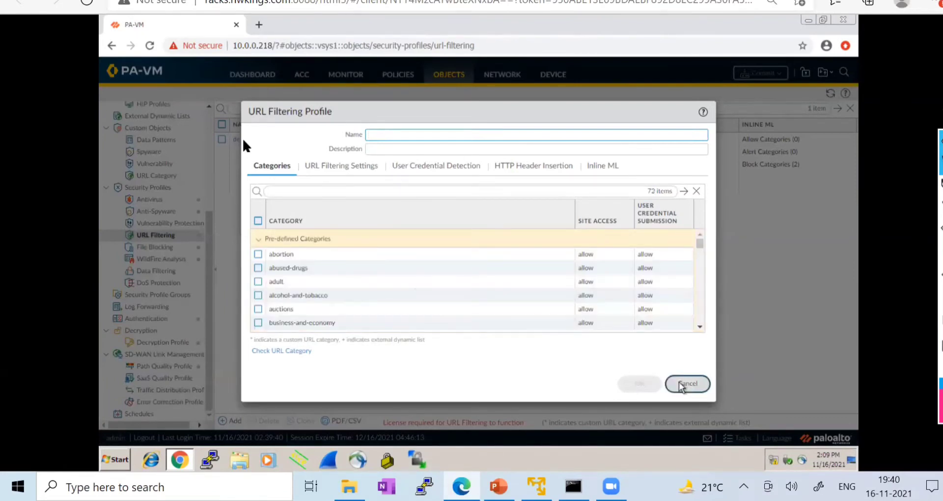
{"action": "left_click", "coordinate": [683, 383]}
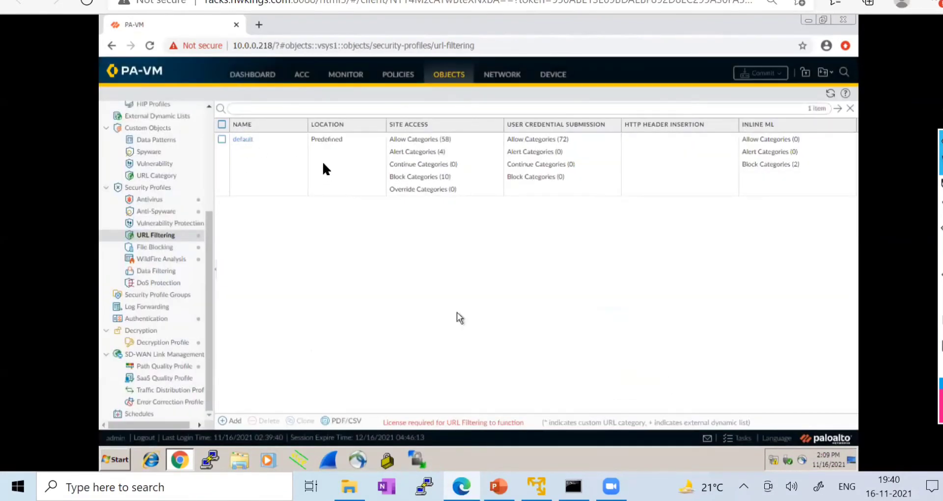
{"action": "left_click", "coordinate": [242, 139]}
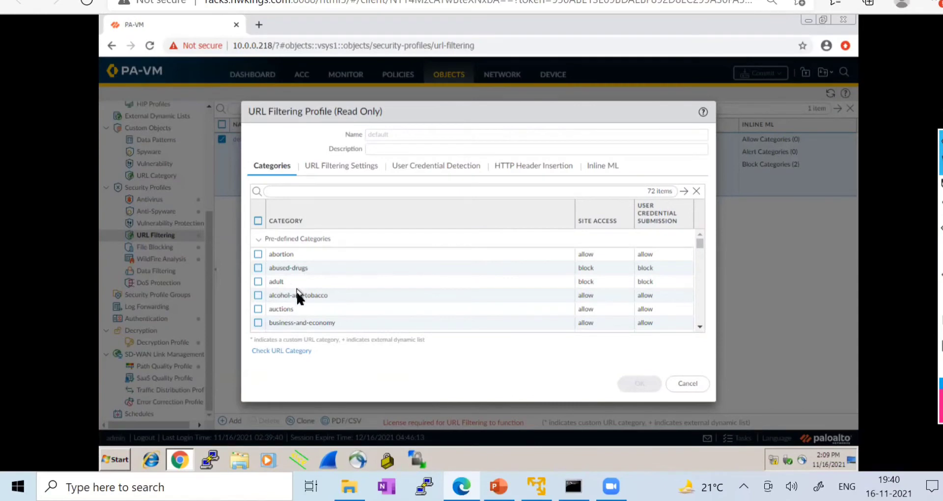
- Review the default profile's categories, including abortion, and close it without saving
{"action": "scroll", "coordinate": [297, 304], "scroll_direction": "down", "scroll_amount": 5}
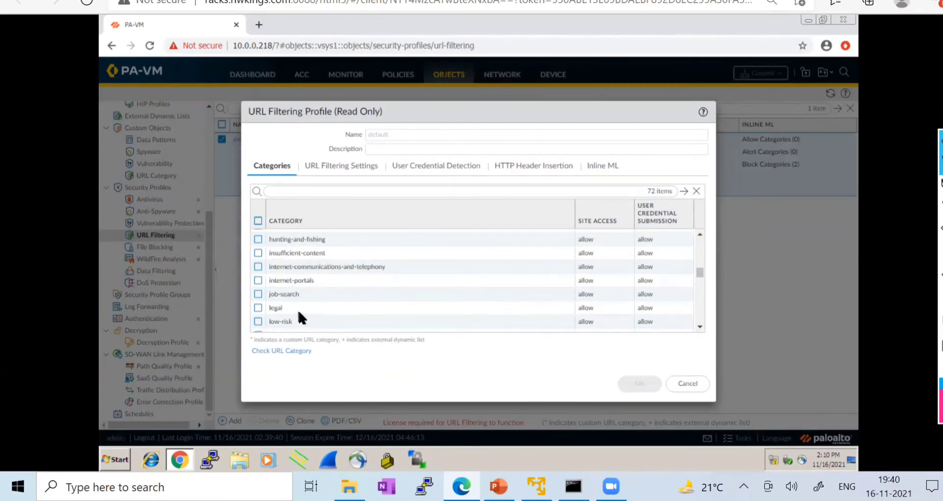
{"action": "scroll", "coordinate": [299, 313], "scroll_direction": "down", "scroll_amount": 5}
{"action": "scroll", "coordinate": [297, 307], "scroll_direction": "up", "scroll_amount": 10}
{"action": "scroll", "coordinate": [265, 255], "scroll_direction": "up", "scroll_amount": 5}
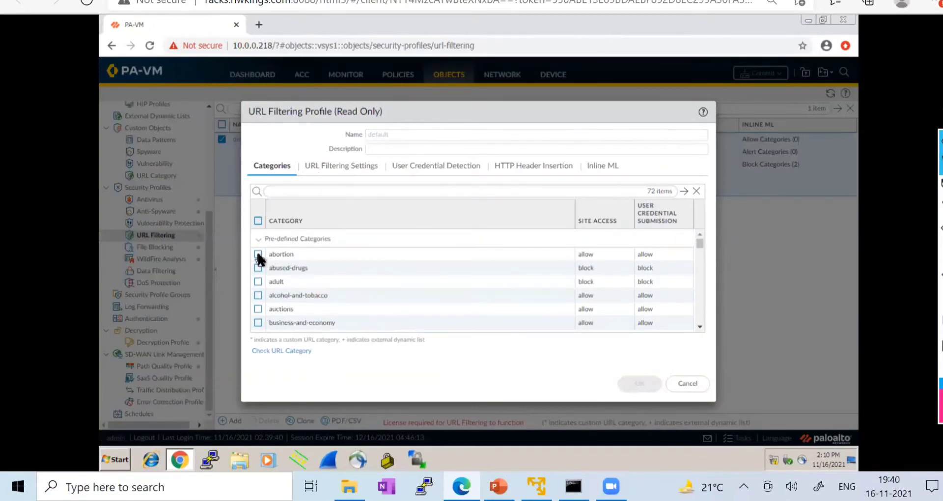
{"action": "left_click", "coordinate": [258, 254]}
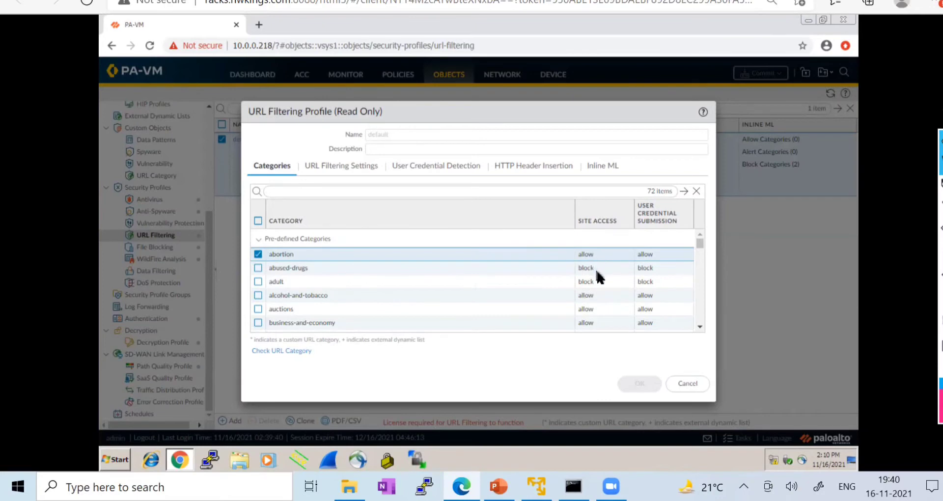
{"action": "left_click", "coordinate": [672, 383]}
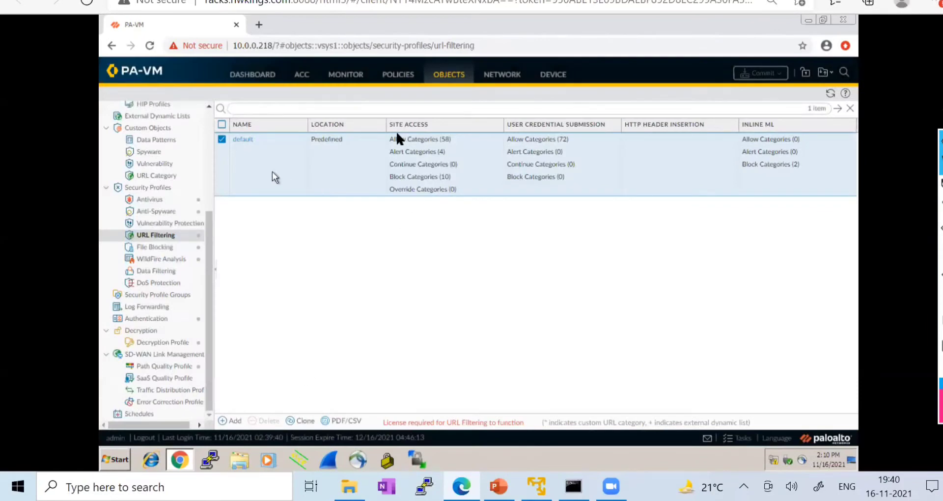
- Create a URL Filtering profile named Lab_URL_Filtering with the adult category set to block
{"action": "left_click", "coordinate": [233, 421]}
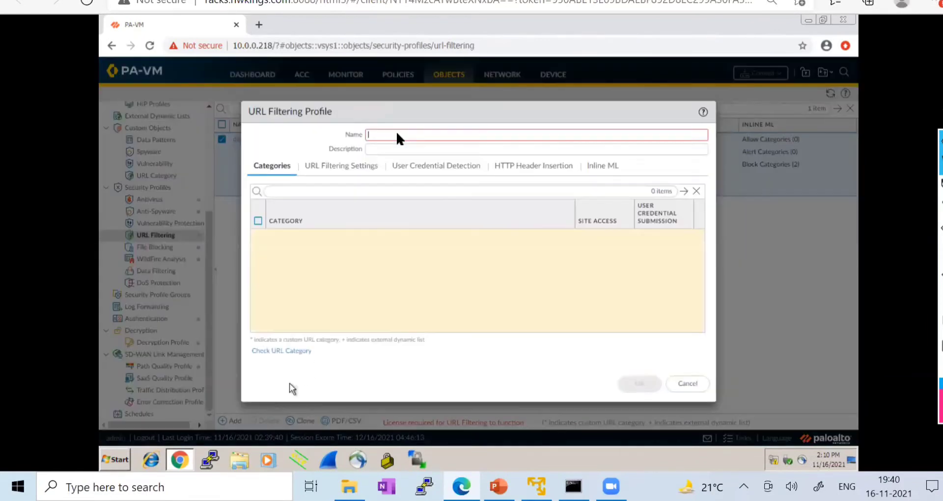
{"action": "type", "text": "Lab"}
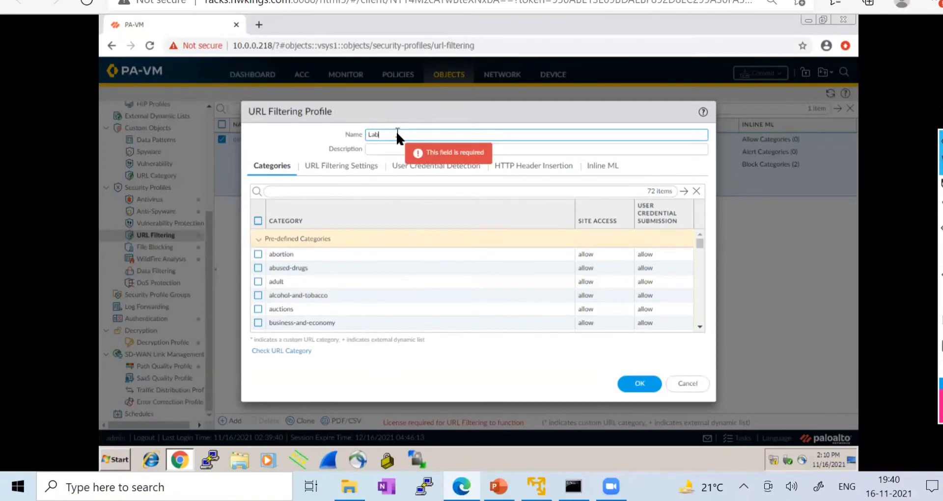
{"action": "type", "text": "_URL"}
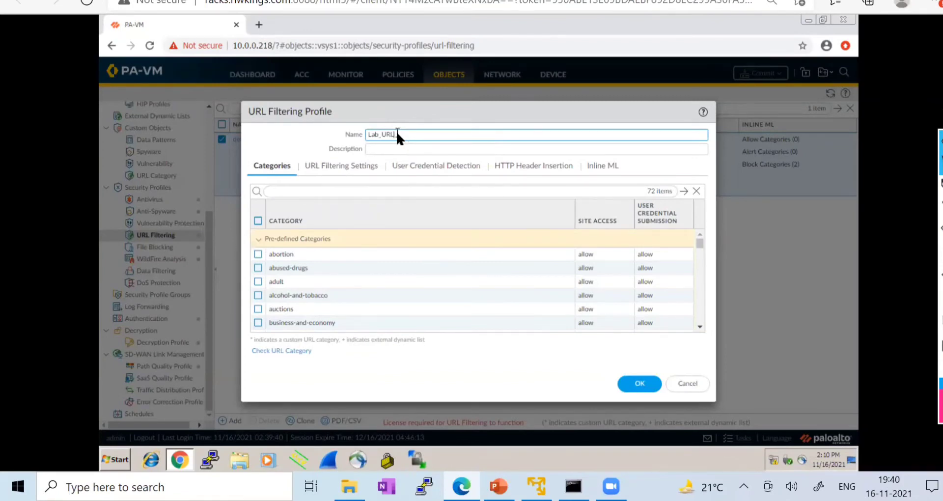
{"action": "type", "text": "_Filtering"}
{"action": "left_click", "coordinate": [258, 282]}
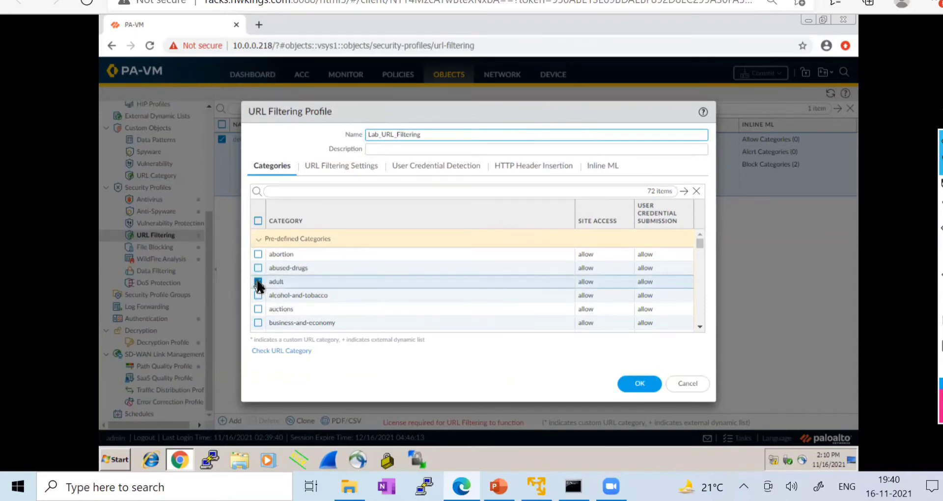
{"action": "left_click", "coordinate": [596, 284]}
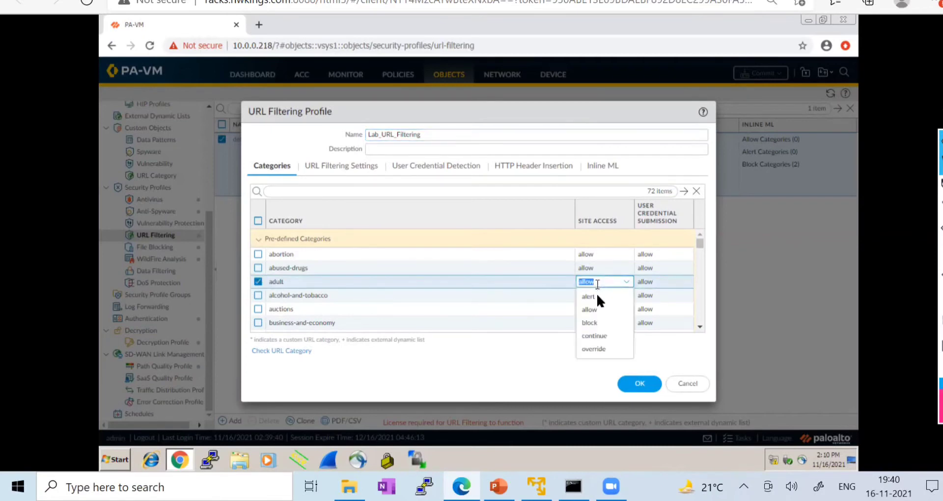
{"action": "left_click", "coordinate": [597, 324]}
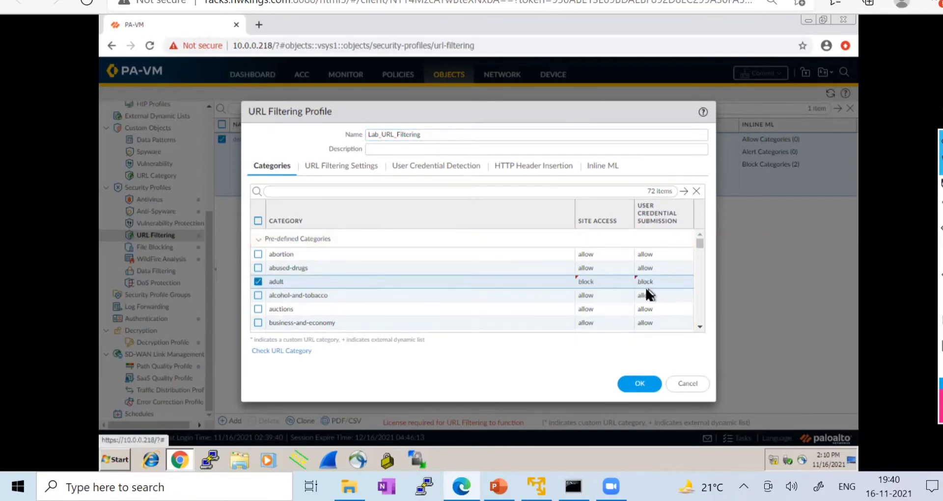
- Also block the abortion and social-networking categories, and save the profile
{"action": "left_click", "coordinate": [258, 254]}
{"action": "left_click", "coordinate": [603, 252]}
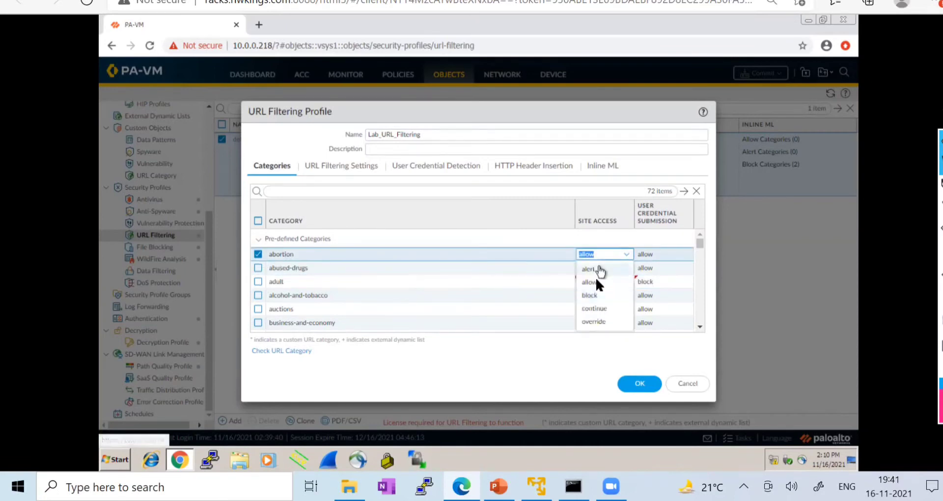
{"action": "left_click", "coordinate": [609, 293]}
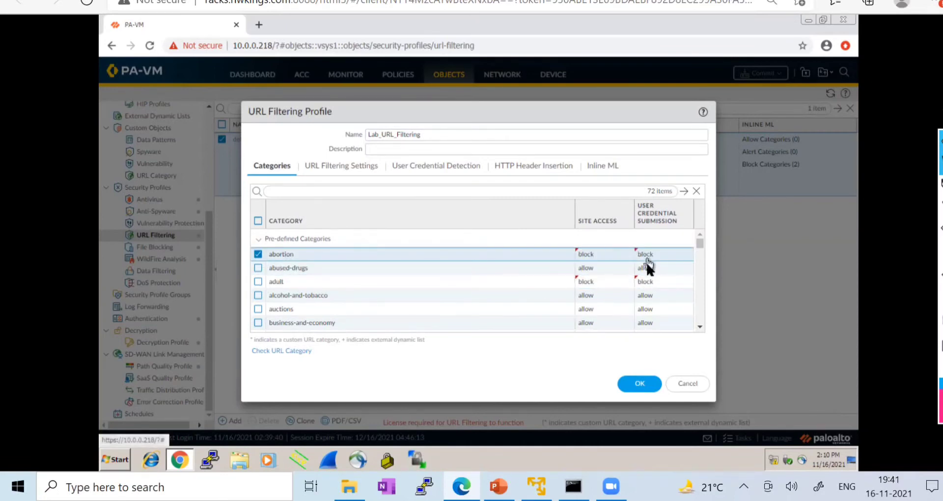
{"action": "scroll", "coordinate": [333, 305], "scroll_direction": "down", "scroll_amount": 3}
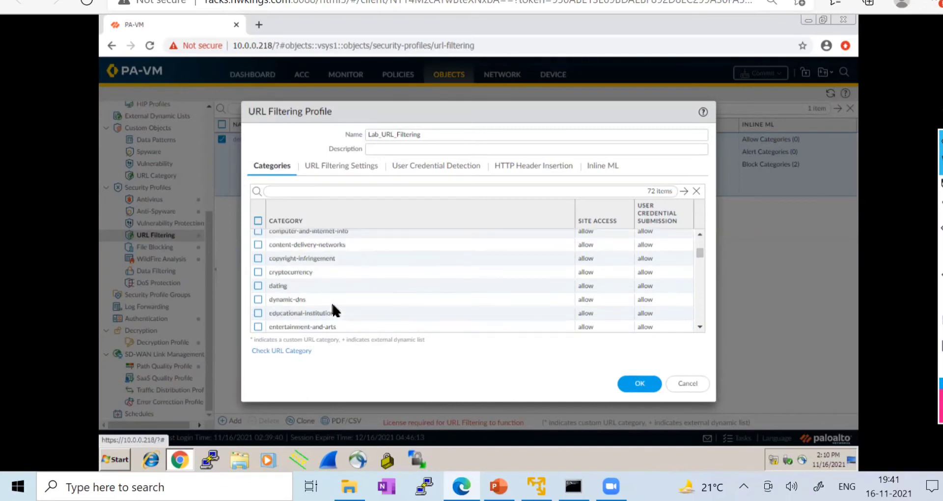
{"action": "scroll", "coordinate": [331, 299], "scroll_direction": "down", "scroll_amount": 9}
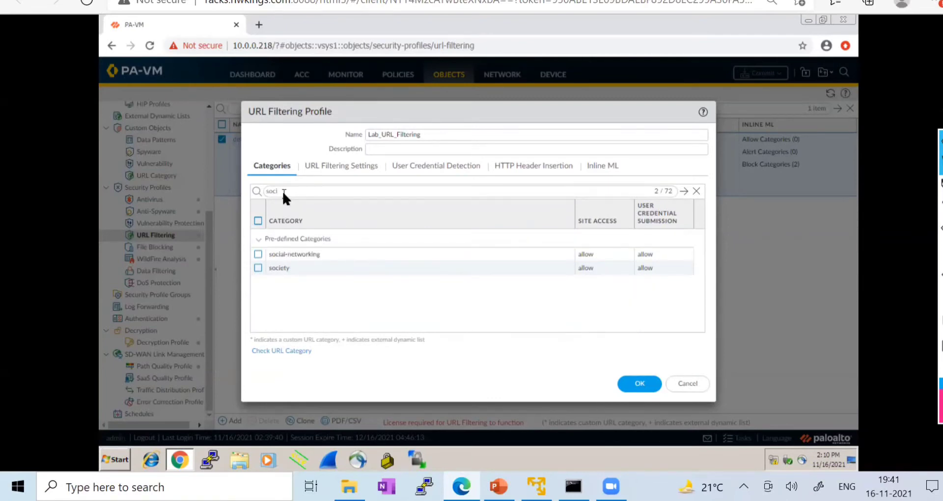
{"action": "left_click", "coordinate": [258, 254]}
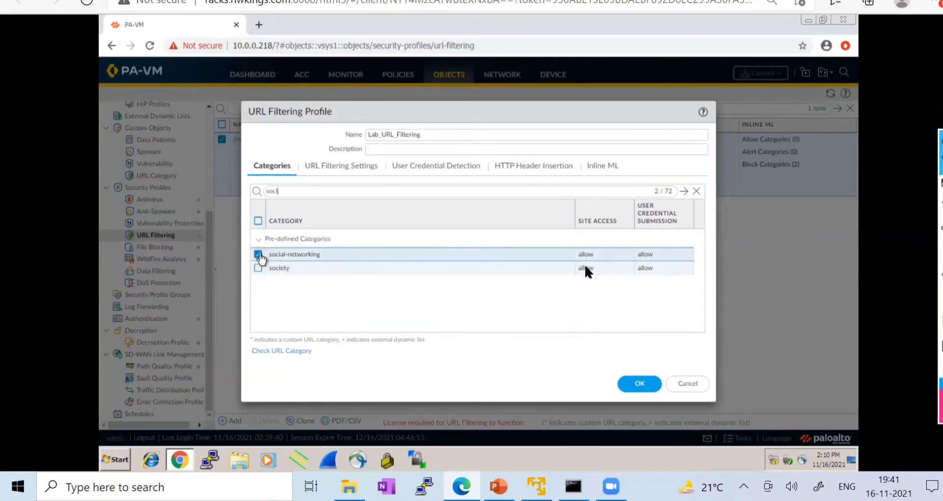
{"action": "left_click", "coordinate": [593, 254]}
{"action": "left_click", "coordinate": [590, 295]}
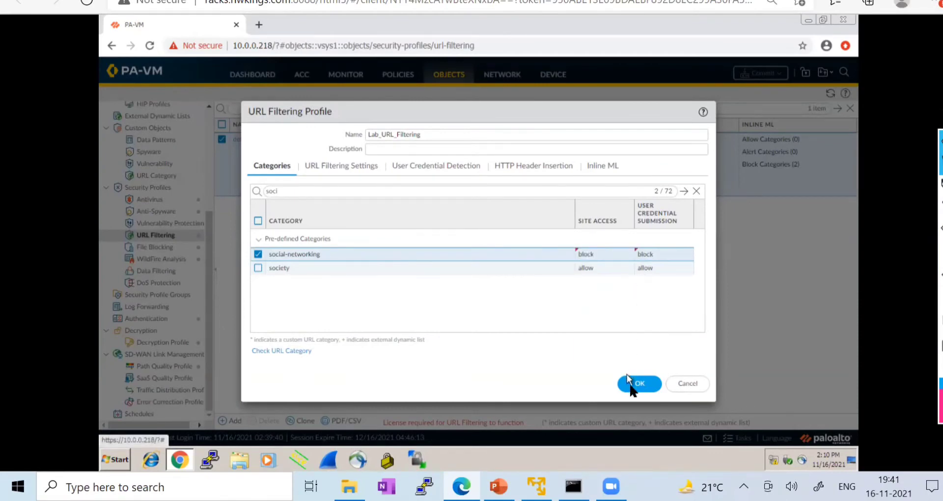
{"action": "left_click", "coordinate": [639, 390]}
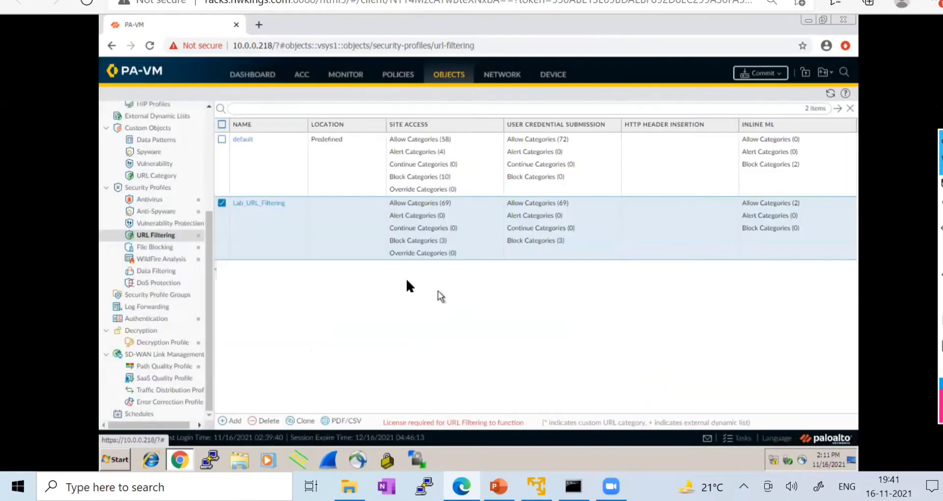
- Move through the Kali and topology tabs to the MGMT-PC1 remote desktop
{"action": "left_click", "coordinate": [191, 1]}
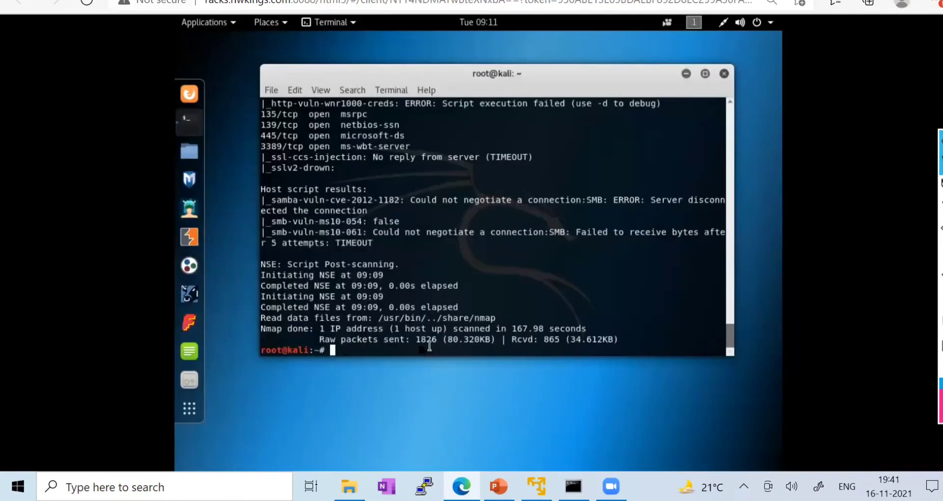
{"action": "left_click", "coordinate": [245, 2]}
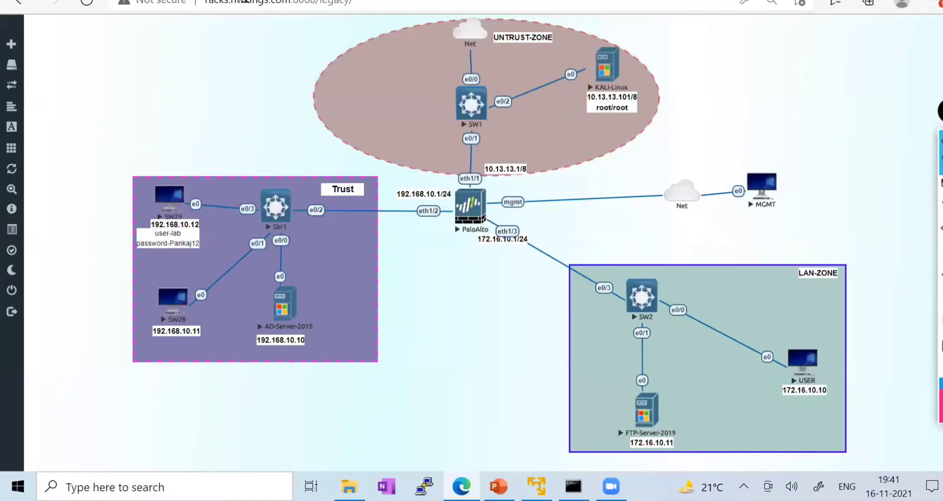
{"action": "left_click", "coordinate": [307, 2]}
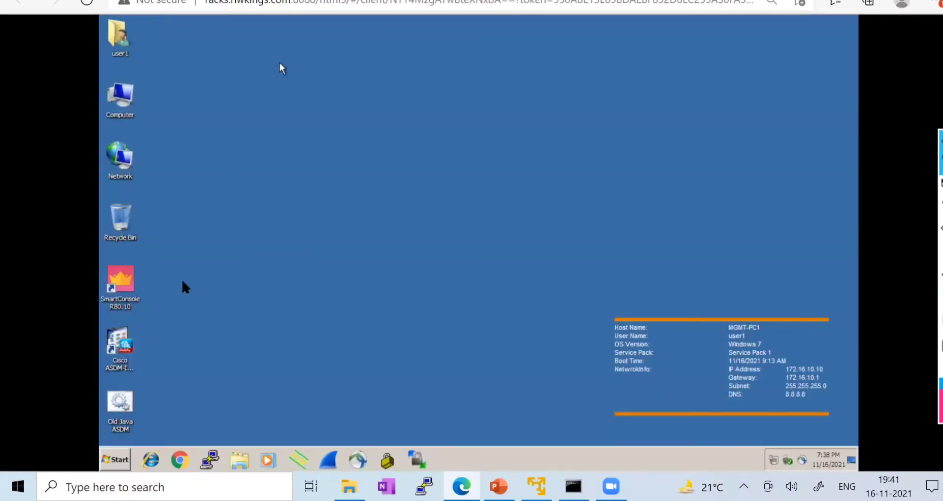
- Launch Chrome on MGMT-PC1 and browse to facebook.com to test access
{"action": "left_click", "coordinate": [181, 463]}
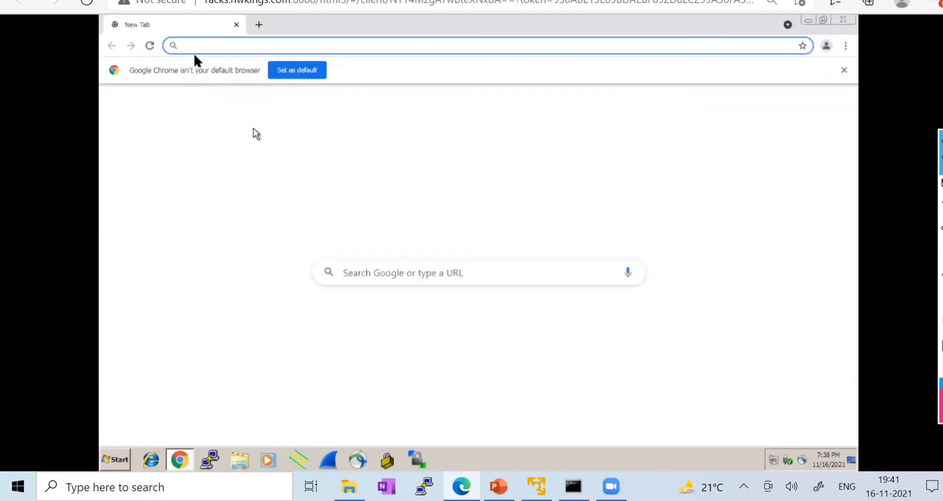
{"action": "type", "text": "face"}
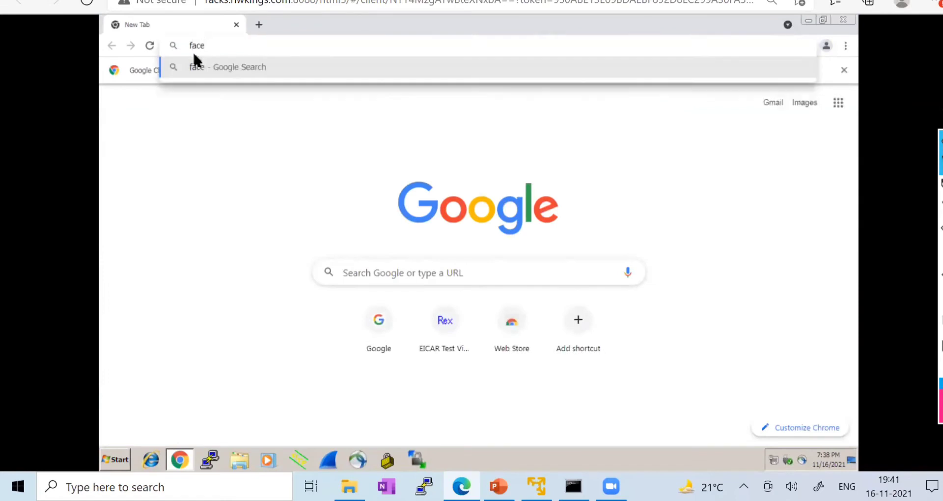
{"action": "type", "text": "book.com"}
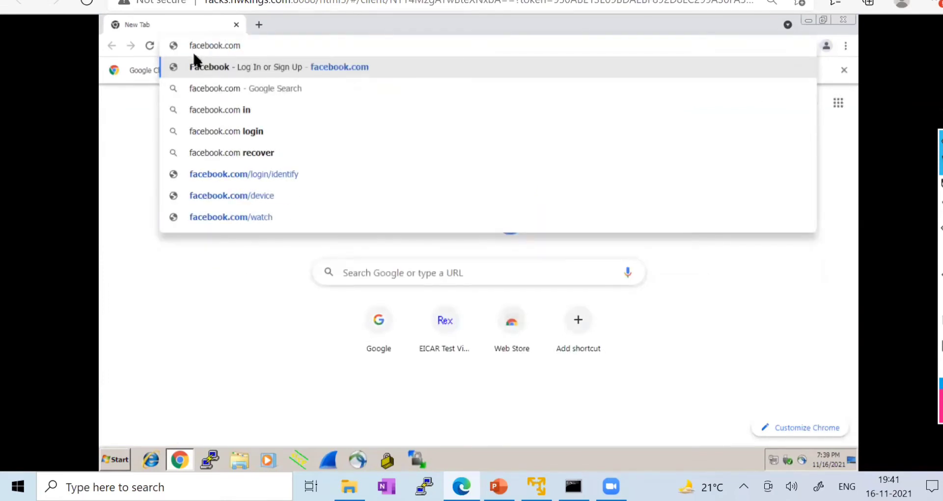
{"action": "key", "text": "Return"}
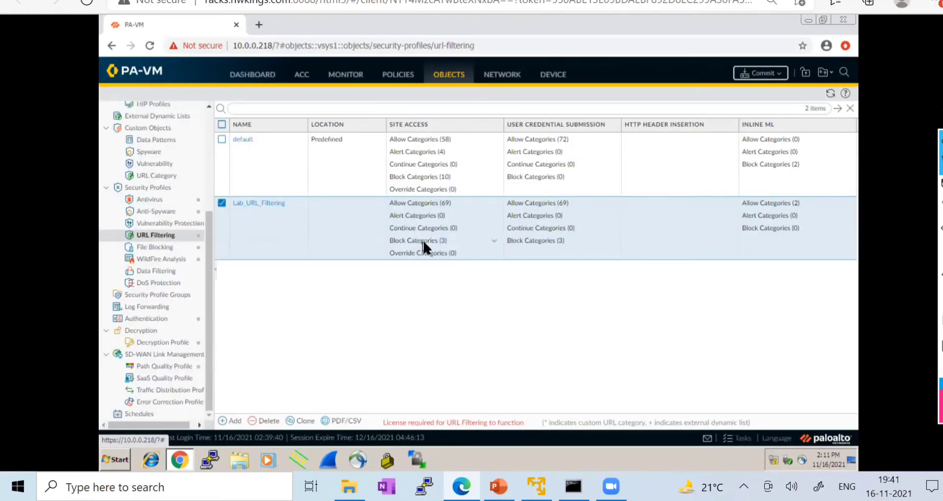
- Reopen Lab_URL_Filtering and look through its settings tabs, from URL Filtering to Inline ML
{"action": "left_click", "coordinate": [263, 201]}
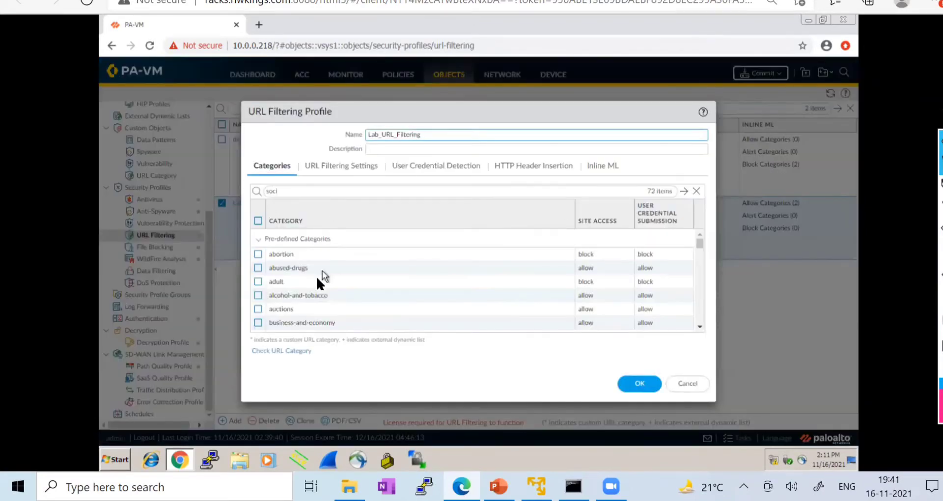
{"action": "scroll", "coordinate": [331, 246], "scroll_direction": "down", "scroll_amount": 10}
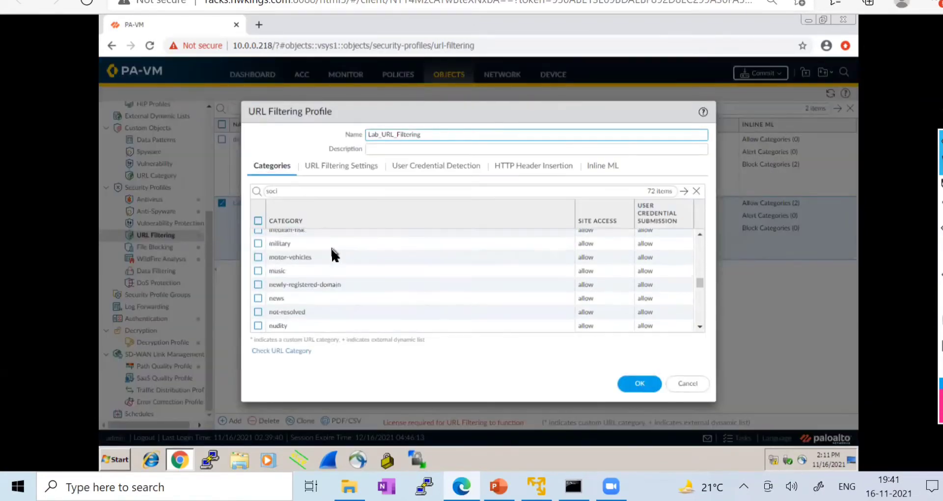
{"action": "scroll", "coordinate": [333, 255], "scroll_direction": "down", "scroll_amount": 7}
{"action": "scroll", "coordinate": [332, 256], "scroll_direction": "up", "scroll_amount": 7}
{"action": "left_click", "coordinate": [290, 190]}
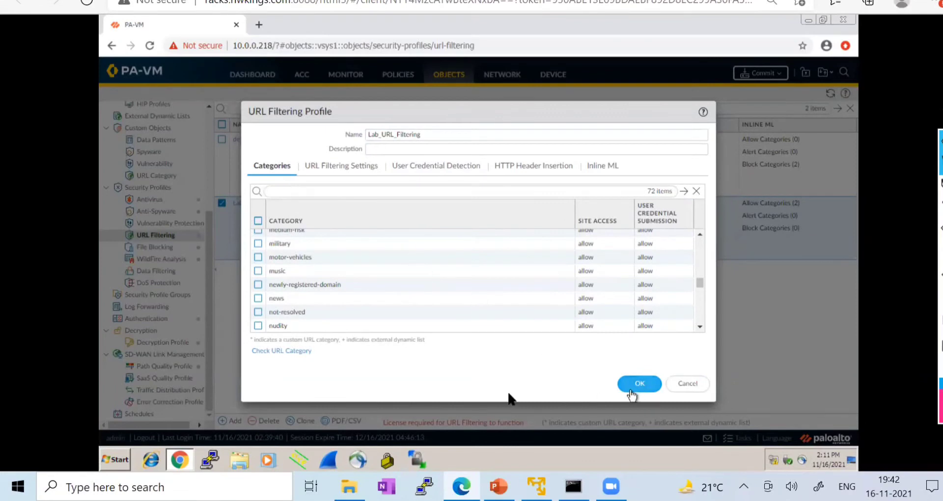
{"action": "left_click", "coordinate": [343, 167]}
{"action": "left_click", "coordinate": [439, 167]}
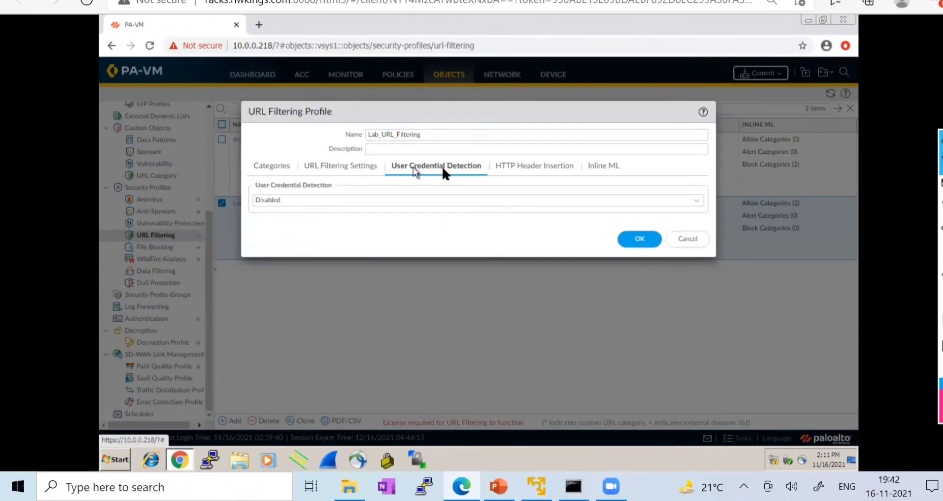
{"action": "left_click", "coordinate": [513, 171]}
{"action": "left_click", "coordinate": [609, 167]}
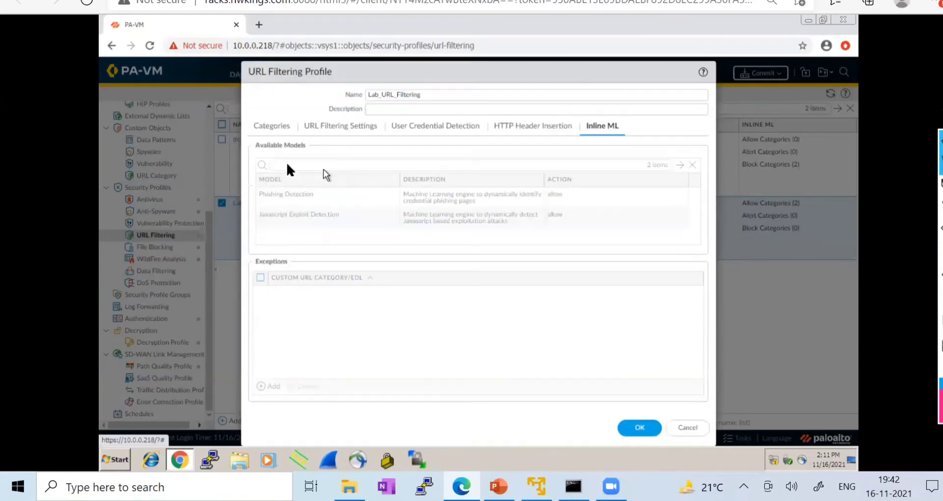
{"action": "left_click", "coordinate": [272, 127]}
- Filter the categories for 'social' to confirm social-networking is blocked, then save the profile
{"action": "scroll", "coordinate": [543, 245], "scroll_direction": "up", "scroll_amount": 10}
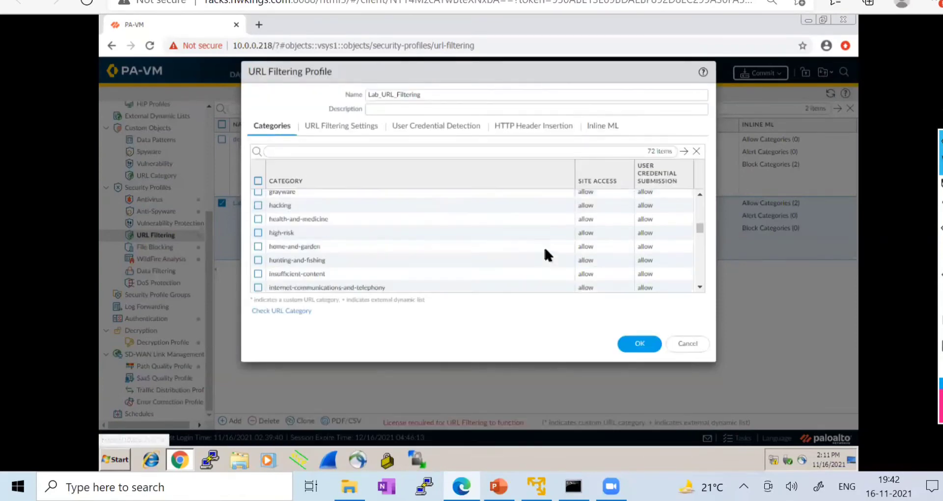
{"action": "scroll", "coordinate": [544, 246], "scroll_direction": "down", "scroll_amount": 7}
{"action": "scroll", "coordinate": [544, 256], "scroll_direction": "down", "scroll_amount": 9}
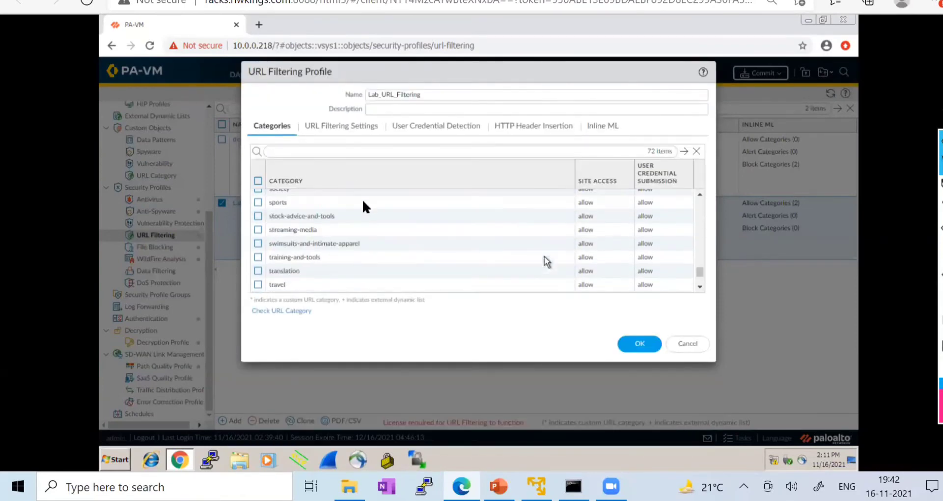
{"action": "scroll", "coordinate": [362, 201], "scroll_direction": "up", "scroll_amount": 5}
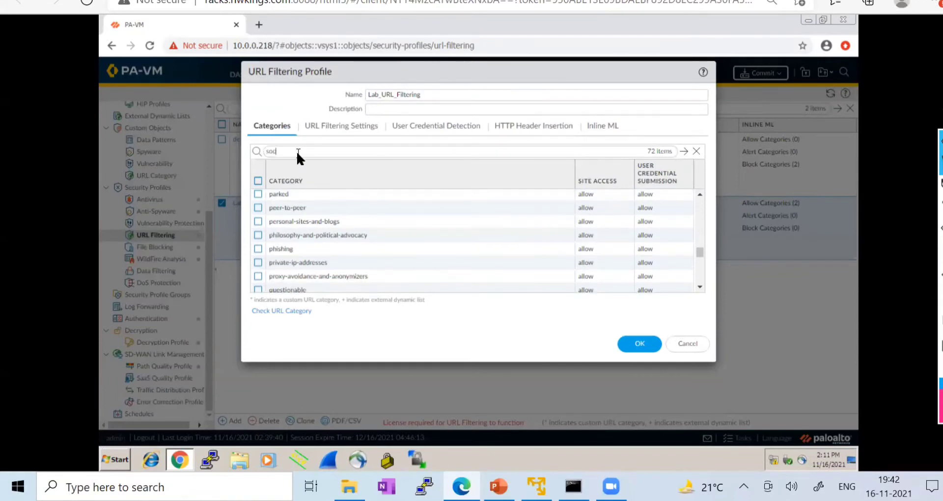
{"action": "key", "text": "Return"}
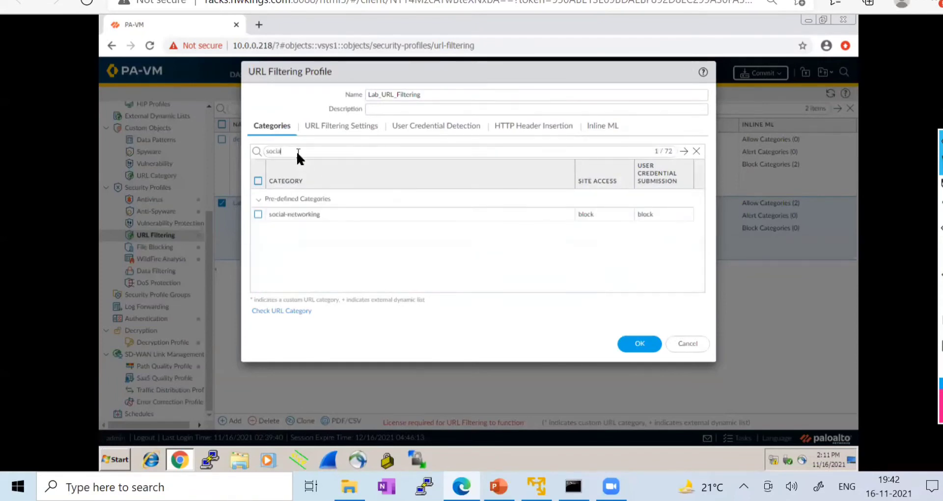
{"action": "left_click", "coordinate": [640, 344]}
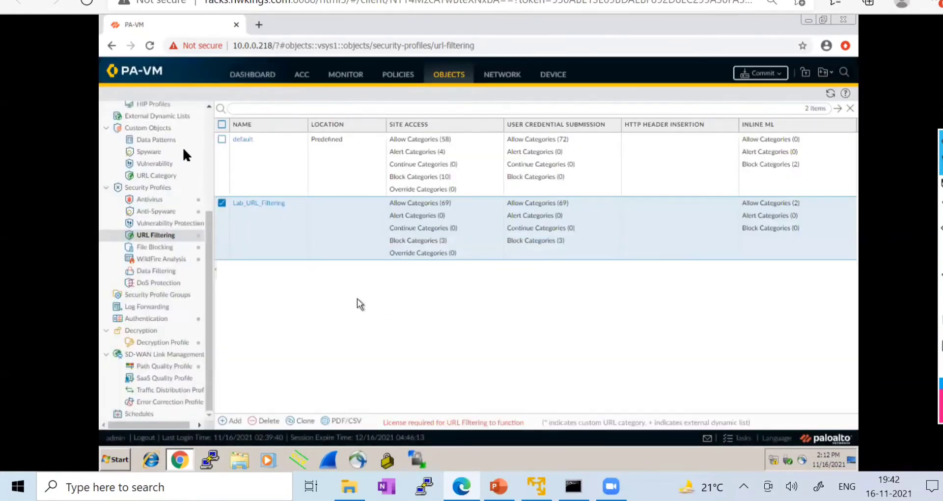
{"action": "scroll", "coordinate": [152, 225], "scroll_direction": "up", "scroll_amount": 2}
{"action": "scroll", "coordinate": [151, 225], "scroll_direction": "up", "scroll_amount": 6}
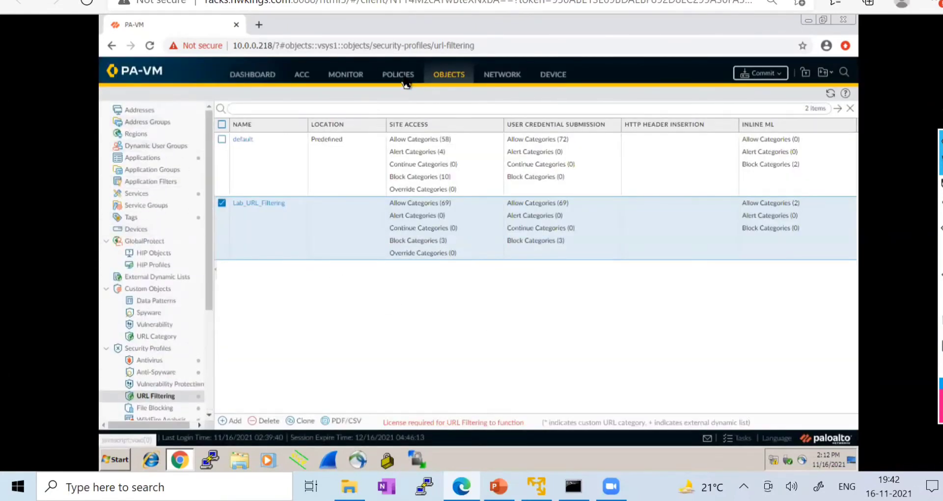
- Set the LAN-TO-INTERNET rule's URL Filtering profile to Lab_URL_Filtering on its Actions tab
{"action": "left_click", "coordinate": [406, 80]}
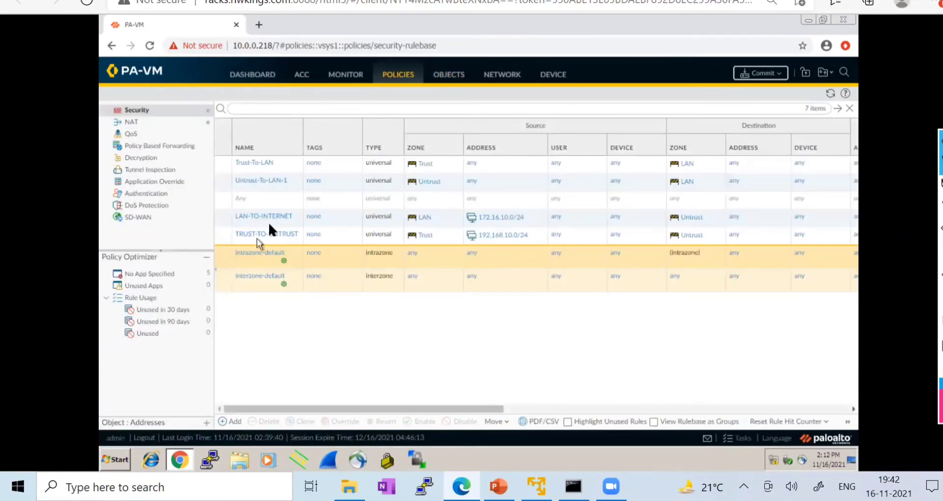
{"action": "left_click", "coordinate": [263, 215]}
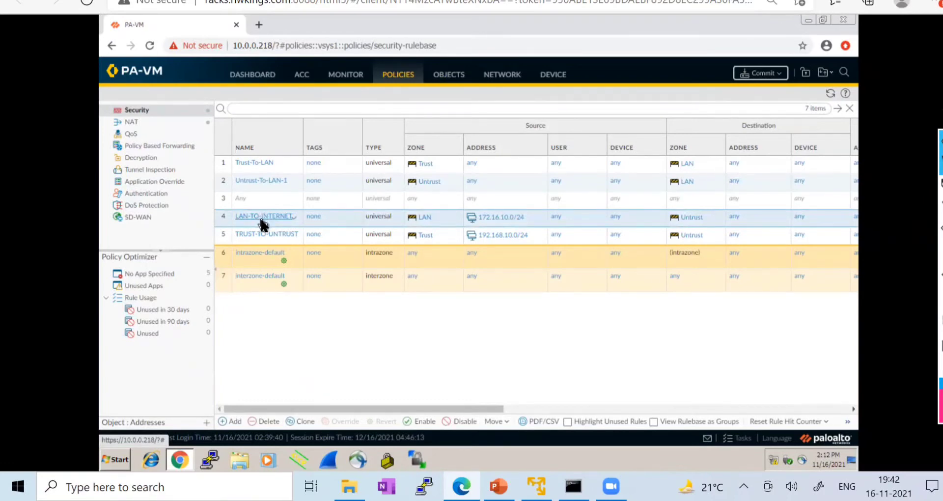
{"action": "left_click", "coordinate": [260, 216]}
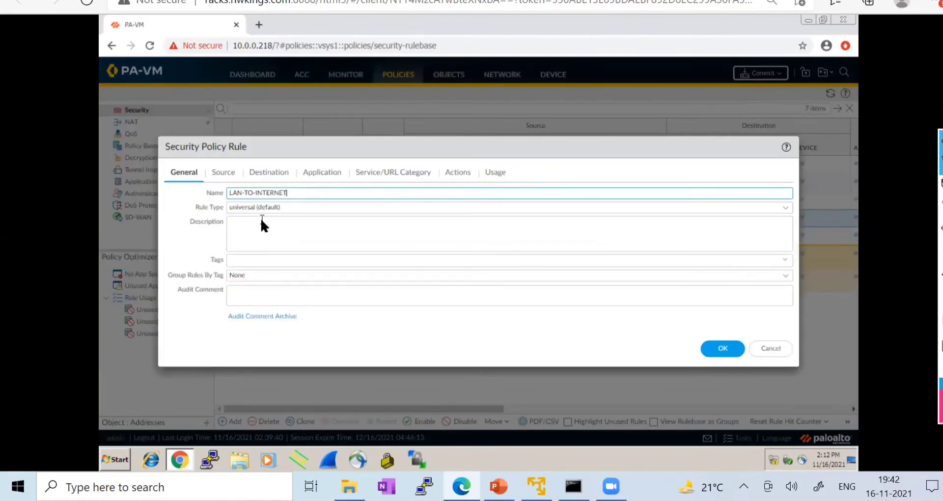
{"action": "left_click", "coordinate": [458, 171]}
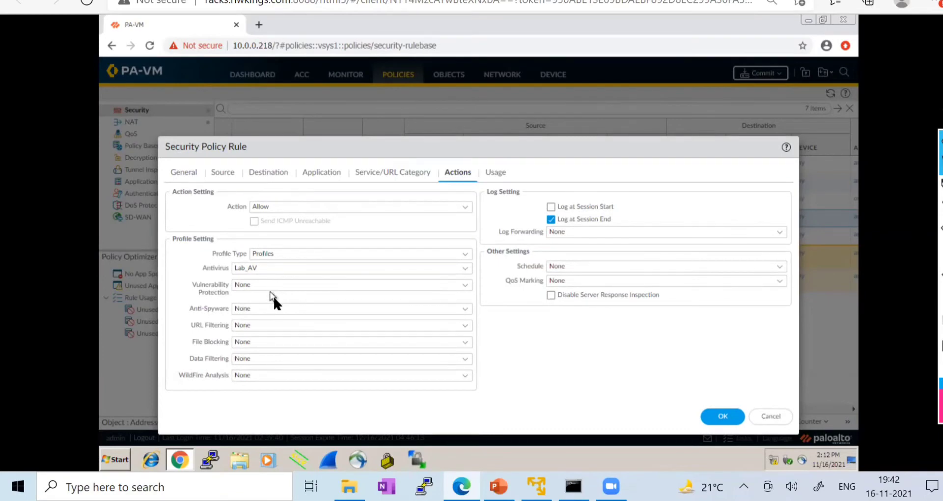
{"action": "left_click", "coordinate": [463, 324]}
{"action": "left_click", "coordinate": [272, 367]}
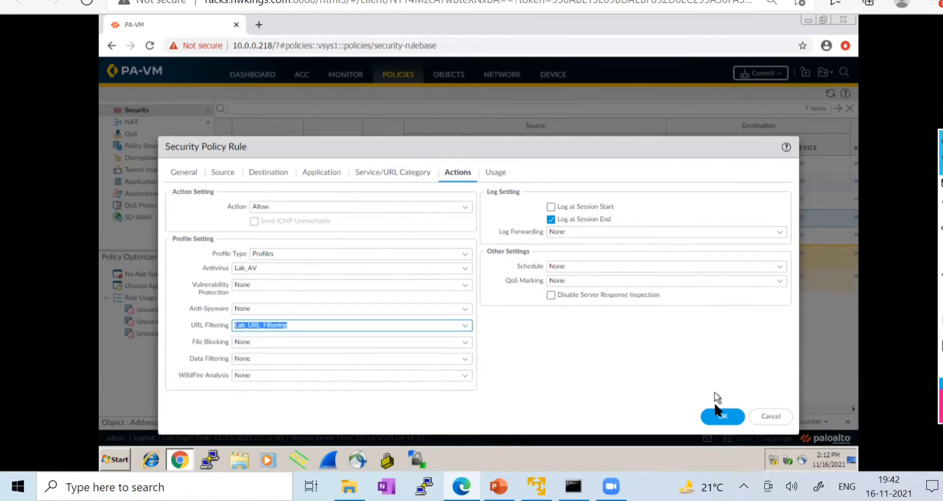
{"action": "left_click", "coordinate": [712, 416]}
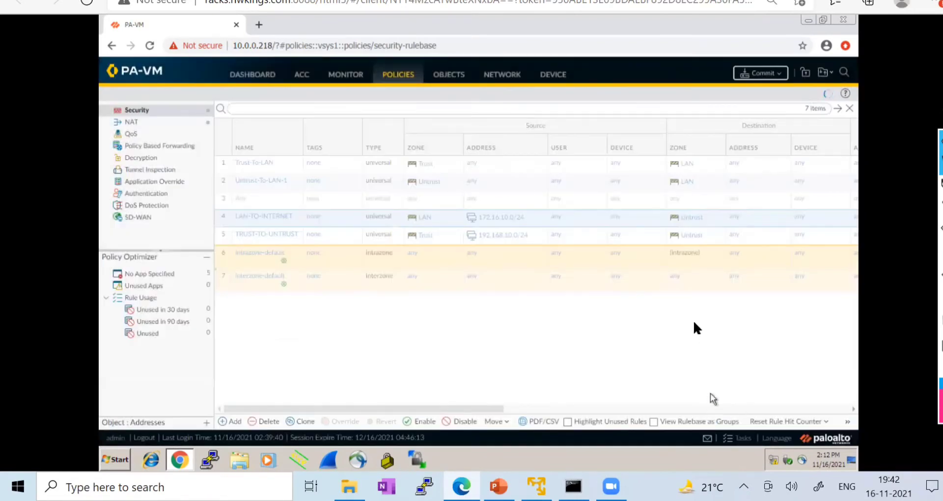
- Commit all pending configuration changes to the PA-VM firewall
{"action": "left_click_drag", "start_coordinate": [441, 408], "coordinate": [590, 408]}
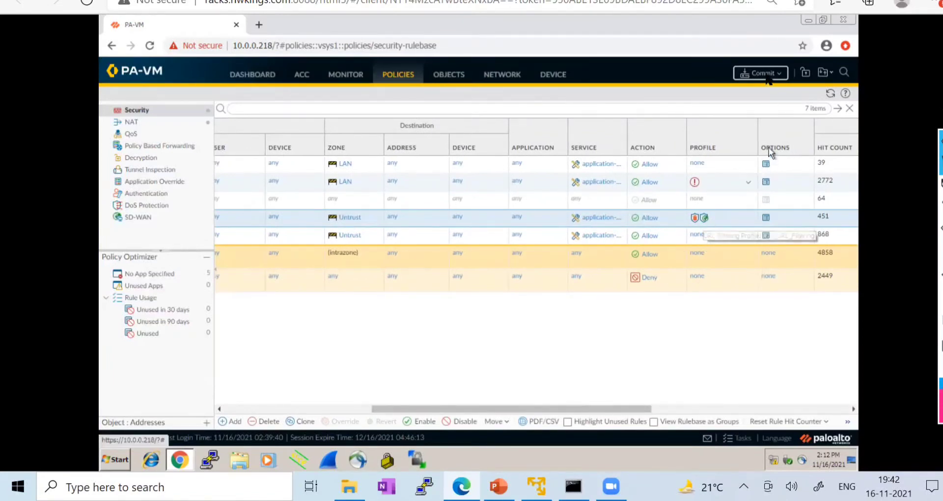
{"action": "left_click", "coordinate": [761, 74]}
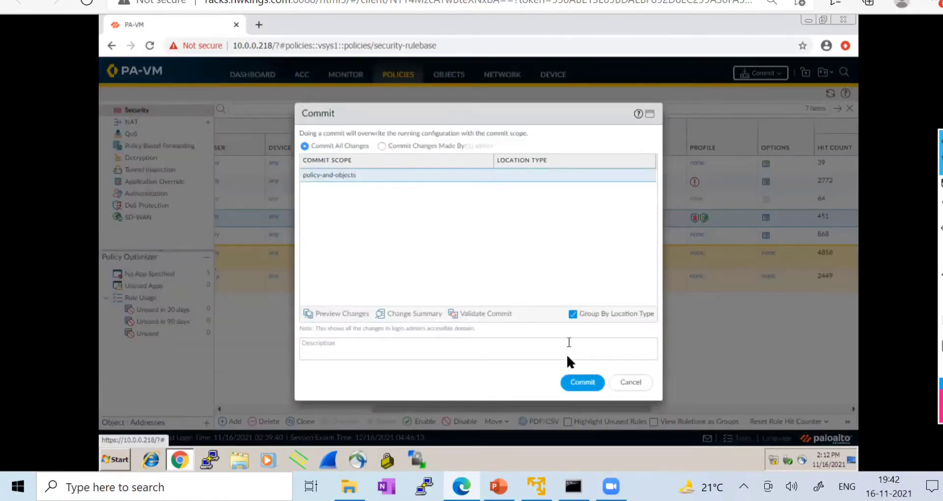
{"action": "left_click", "coordinate": [580, 383]}
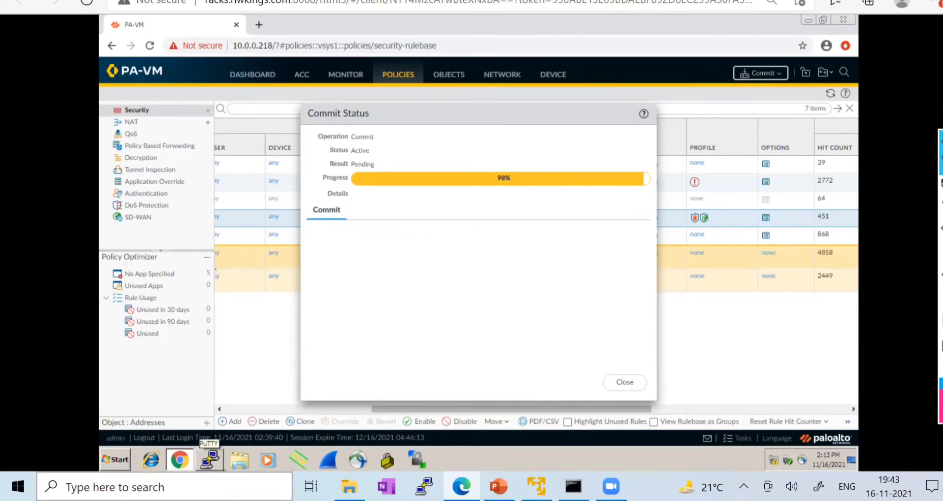
- Dismiss the vaccine update card and Windows search panel, then return to the lab topology diagram
{"action": "left_click", "coordinate": [210, 487]}
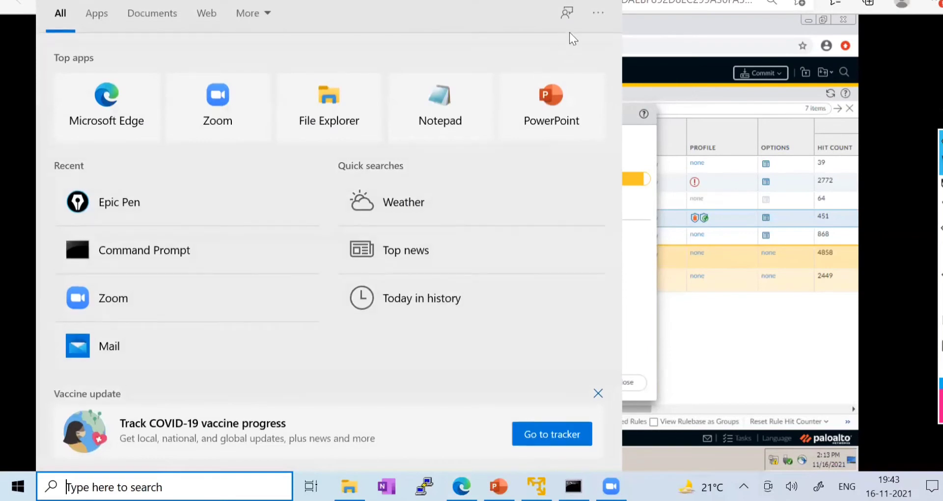
{"action": "left_click", "coordinate": [597, 391]}
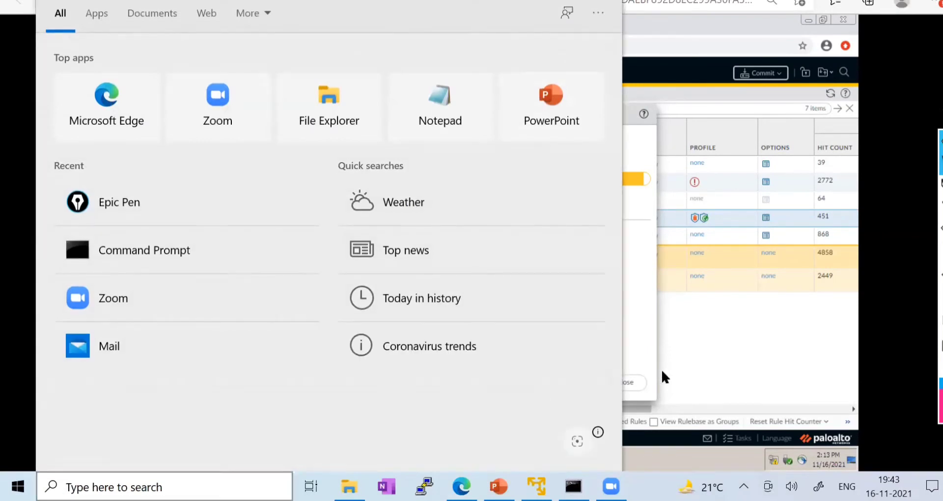
{"action": "left_click", "coordinate": [734, 331]}
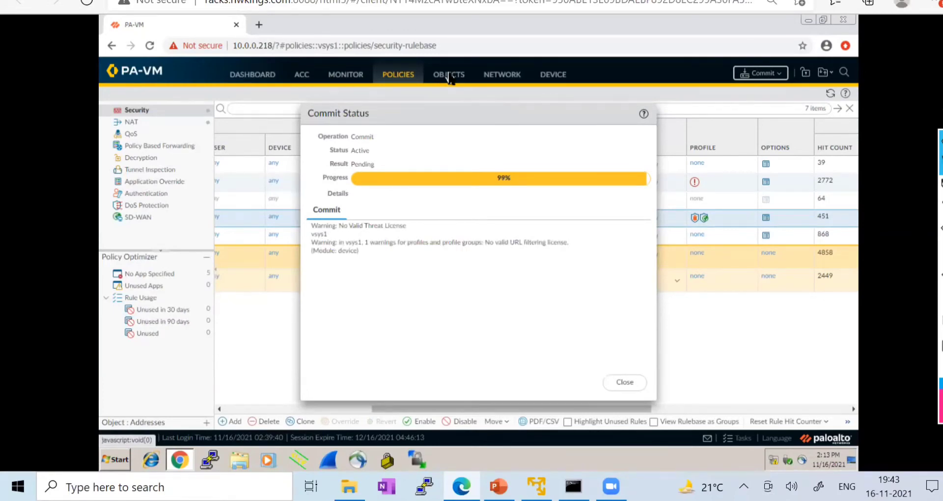
{"action": "left_click", "coordinate": [128, 1]}
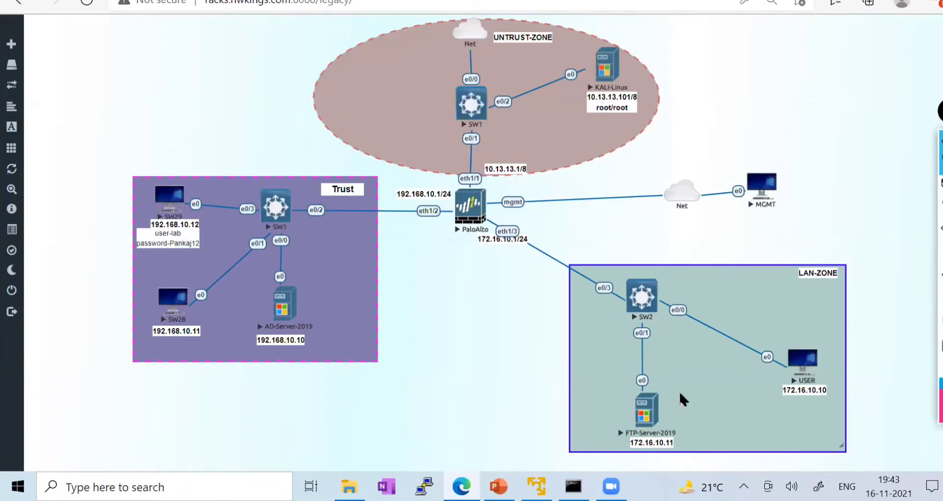
{"action": "left_click", "coordinate": [353, 1]}
{"action": "left_click", "coordinate": [157, 2]}
{"action": "mouse_move", "coordinate": [938, 184]}
{"action": "left_click", "coordinate": [881, 187]}
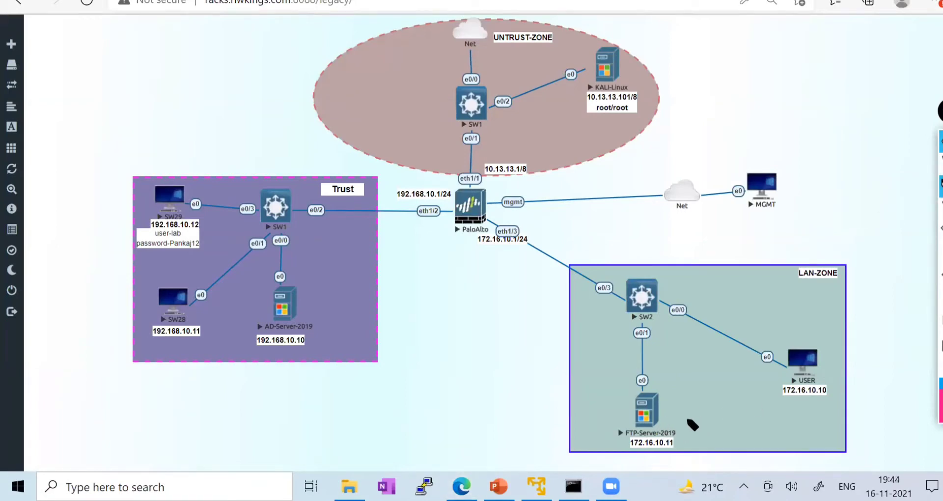
{"action": "mouse_move", "coordinate": [651, 425]}
{"action": "left_mouse_down"}
{"action": "mouse_move", "coordinate": [663, 357]}
{"action": "mouse_move", "coordinate": [488, 240]}
{"action": "mouse_move", "coordinate": [506, 236]}
{"action": "mouse_move", "coordinate": [485, 238]}
{"action": "left_mouse_up"}
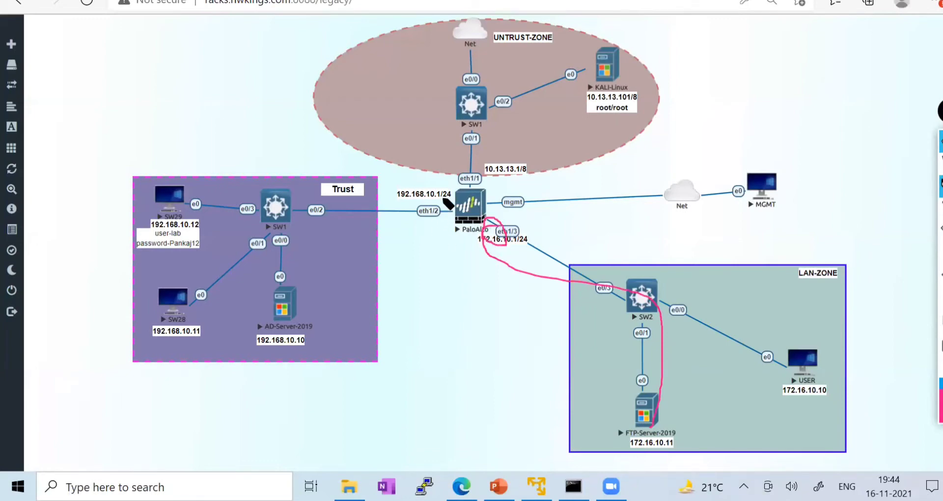
{"action": "mouse_move", "coordinate": [447, 201]}
{"action": "left_mouse_down"}
{"action": "mouse_move", "coordinate": [384, 194]}
{"action": "mouse_move", "coordinate": [442, 199]}
{"action": "mouse_move", "coordinate": [402, 179]}
{"action": "left_mouse_up"}
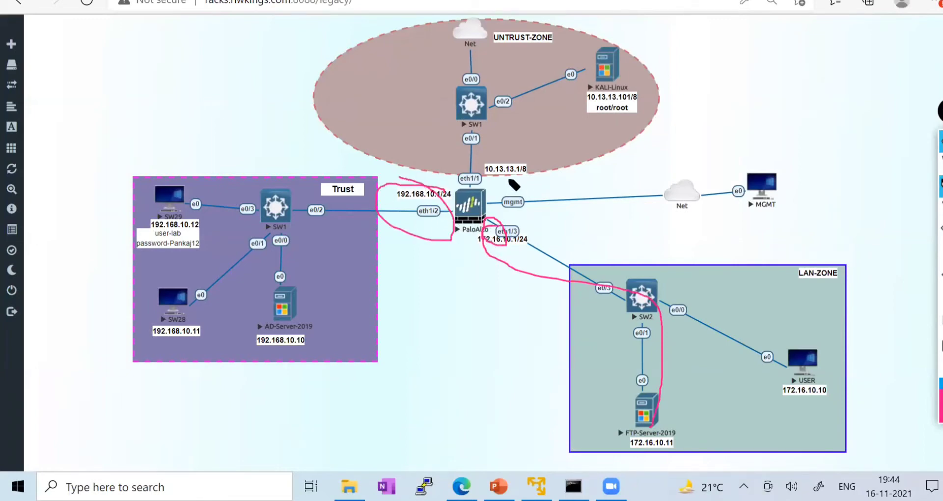
{"action": "mouse_move", "coordinate": [496, 165]}
{"action": "left_mouse_down"}
{"action": "mouse_move", "coordinate": [449, 170]}
{"action": "mouse_move", "coordinate": [511, 172]}
{"action": "left_mouse_up"}
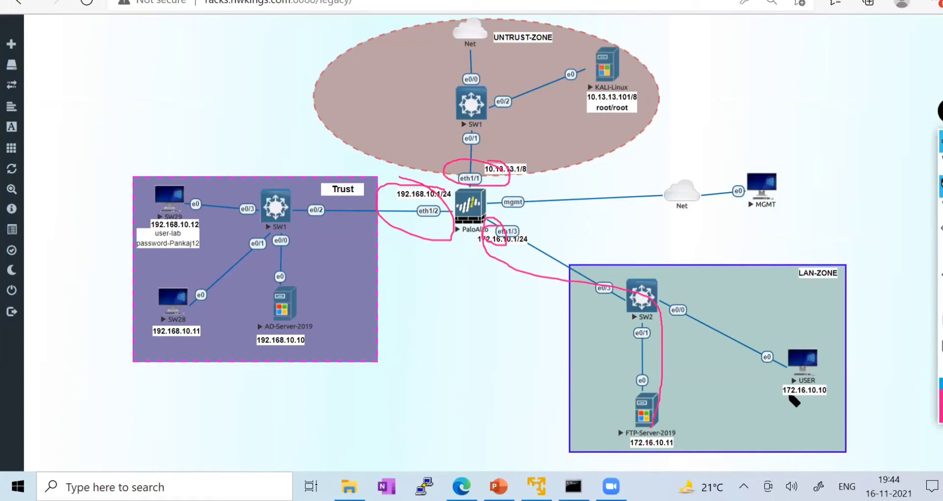
{"action": "mouse_move", "coordinate": [657, 427]}
{"action": "left_mouse_down"}
{"action": "mouse_move", "coordinate": [636, 301]}
{"action": "mouse_move", "coordinate": [473, 235]}
{"action": "mouse_move", "coordinate": [484, 91]}
{"action": "mouse_move", "coordinate": [472, 23]}
{"action": "left_mouse_up"}
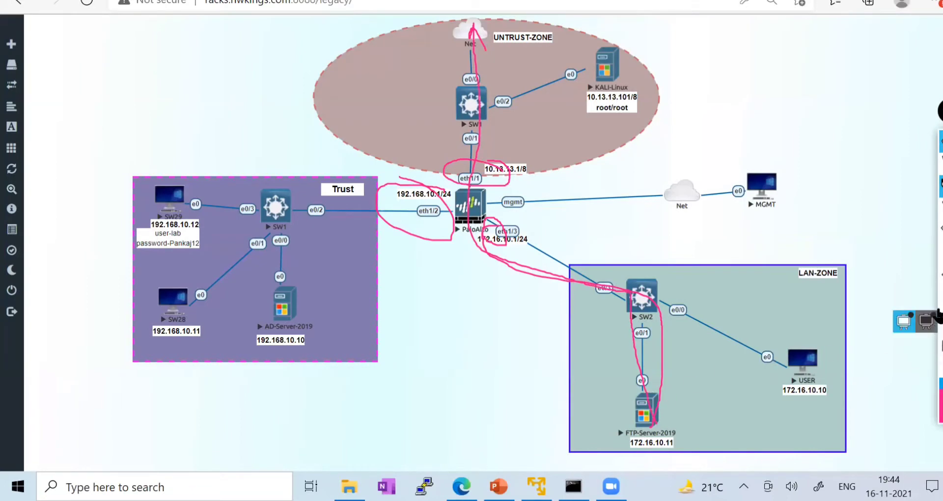
{"action": "left_click", "coordinate": [939, 317]}
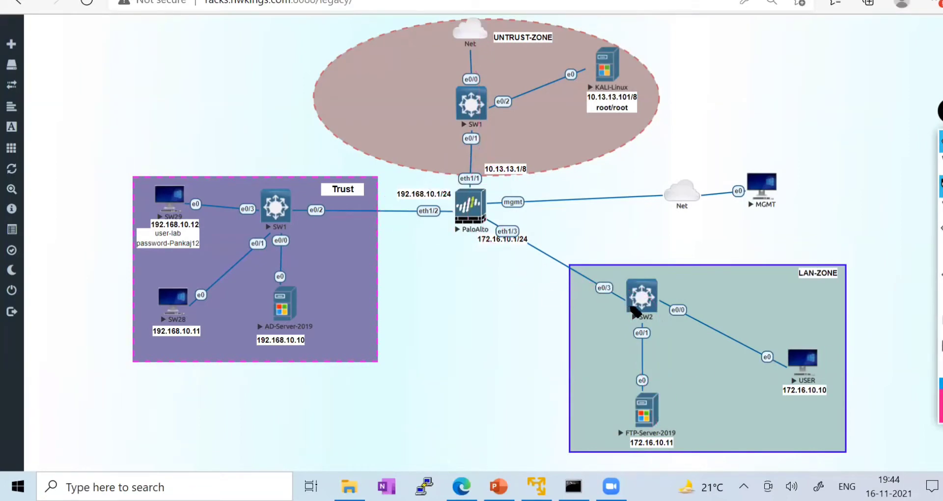
{"action": "mouse_move", "coordinate": [630, 307]}
{"action": "left_mouse_down"}
{"action": "mouse_move", "coordinate": [469, 219]}
{"action": "mouse_move", "coordinate": [472, 175]}
{"action": "mouse_move", "coordinate": [461, 187]}
{"action": "mouse_move", "coordinate": [484, 184]}
{"action": "left_mouse_up"}
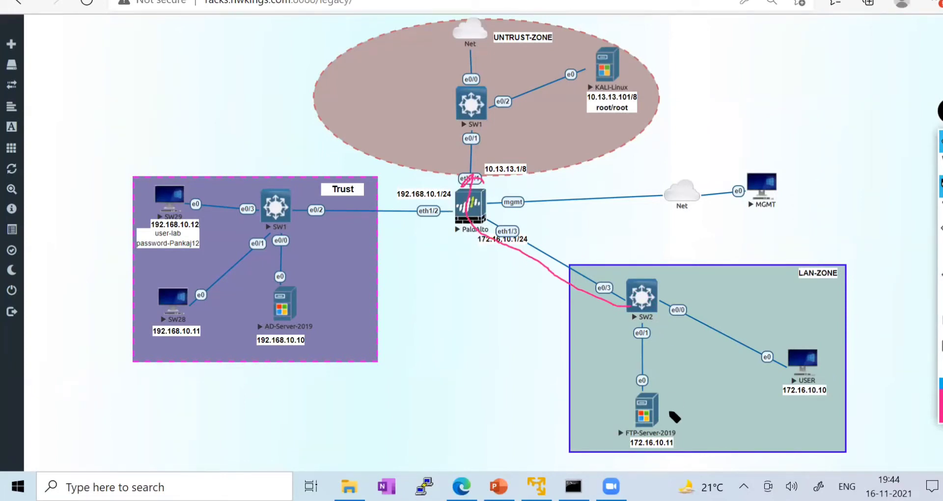
{"action": "left_click_drag", "start_coordinate": [651, 450], "coordinate": [682, 434]}
{"action": "left_click_drag", "start_coordinate": [447, 179], "coordinate": [481, 169]}
{"action": "left_click", "coordinate": [938, 219]}
{"action": "left_click", "coordinate": [938, 314]}
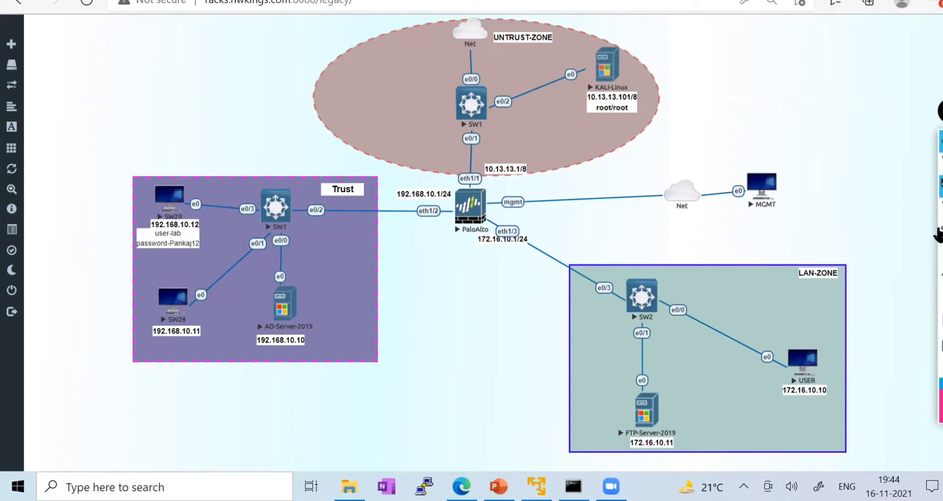
{"action": "left_click", "coordinate": [939, 193]}
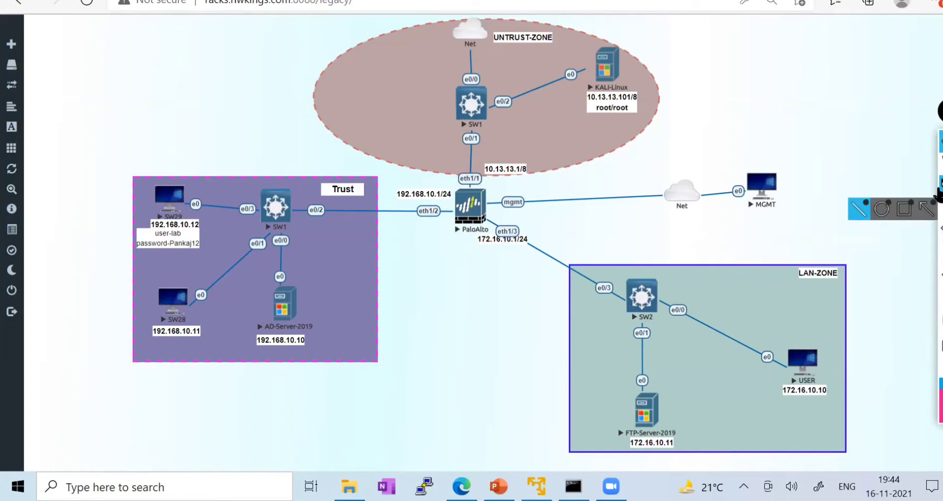
{"action": "left_click", "coordinate": [939, 165]}
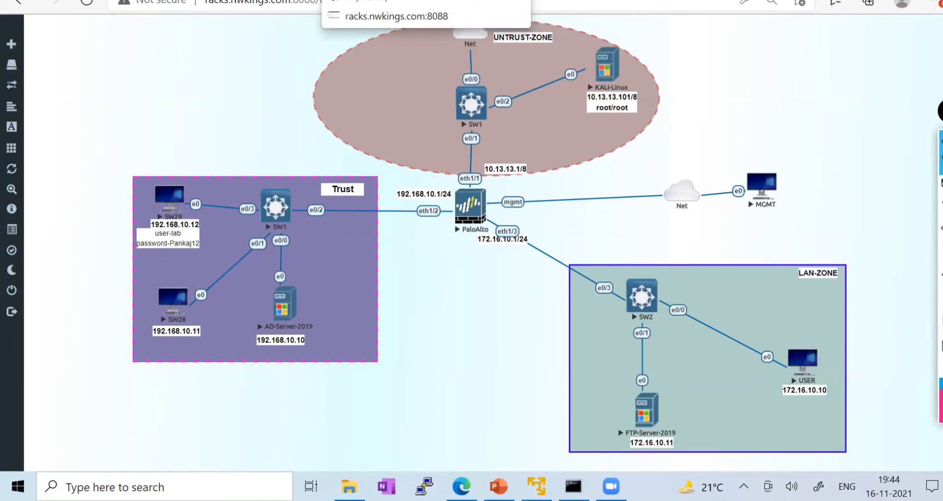
- Close the completed commit status and reload facebook.com on the user PC to test blocking
{"action": "left_click", "coordinate": [368, 0]}
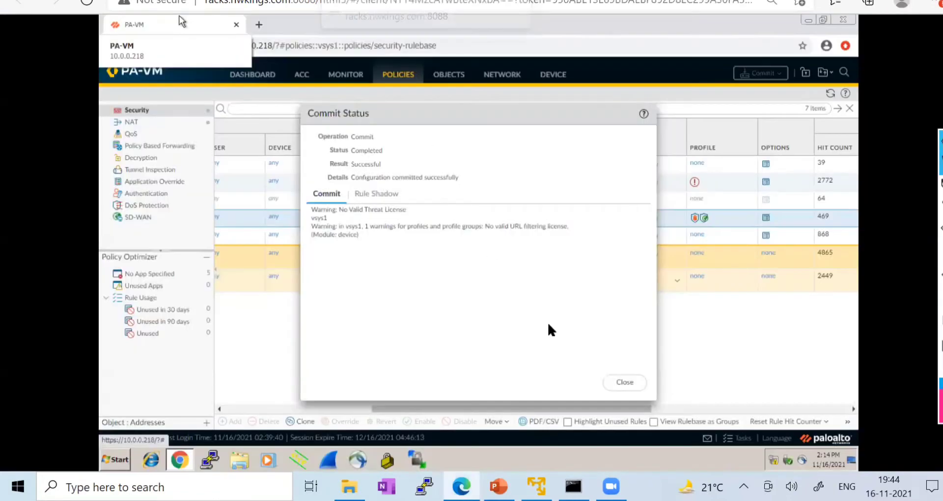
{"action": "left_click", "coordinate": [624, 382]}
{"action": "left_click", "coordinate": [321, 0]}
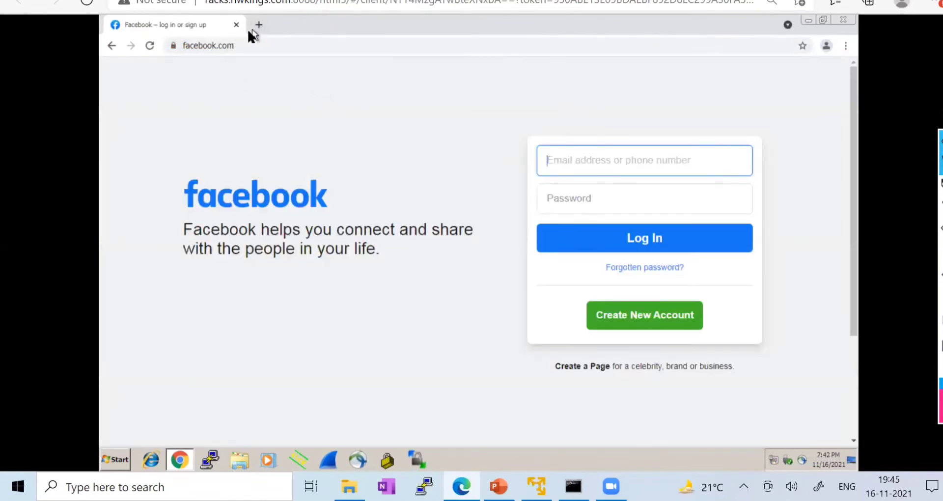
{"action": "left_click", "coordinate": [150, 45]}
- Restart Chrome and load facebook.com again, then close it and launch Internet Explorer instead
{"action": "left_click", "coordinate": [843, 20]}
{"action": "left_click", "coordinate": [181, 458]}
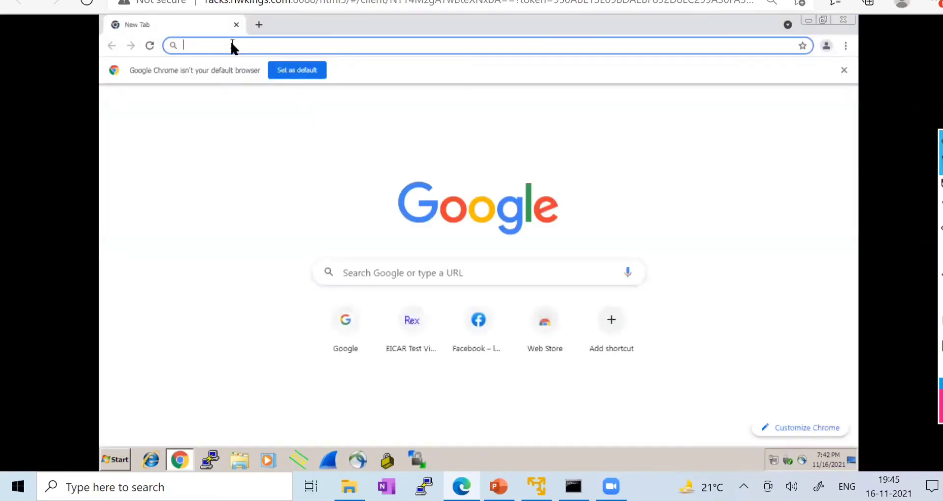
{"action": "type", "text": "facebook.com"}
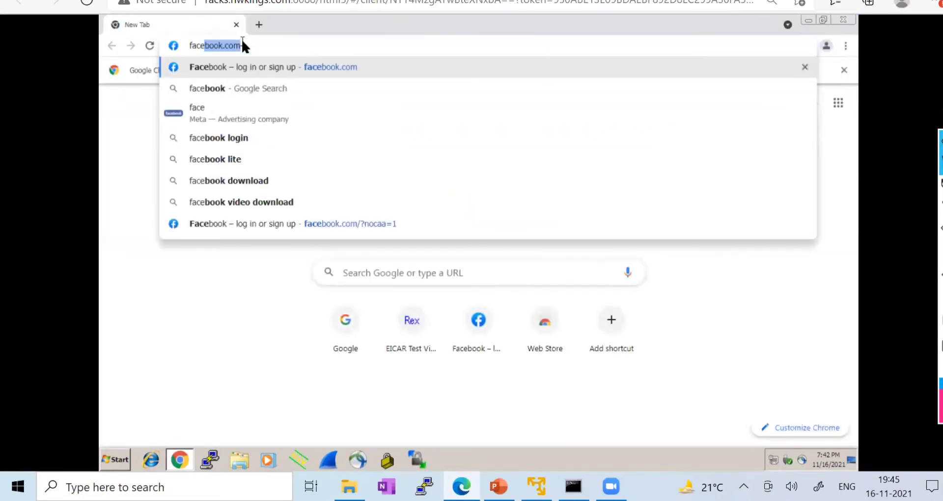
{"action": "key", "text": "Return"}
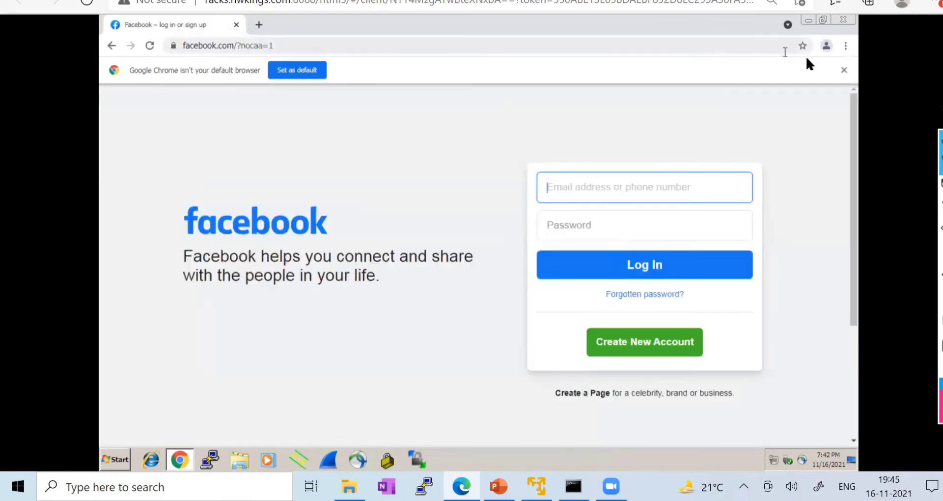
{"action": "left_click", "coordinate": [846, 21]}
{"action": "left_click", "coordinate": [148, 464]}
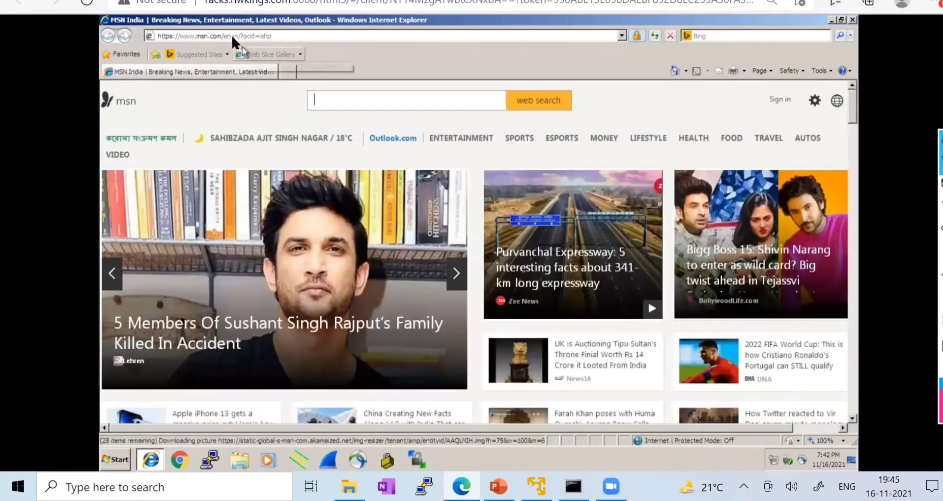
- Enter facebook.com in Internet Explorer, see Facebook's mobile login page load, then close IE
{"action": "left_click", "coordinate": [230, 36]}
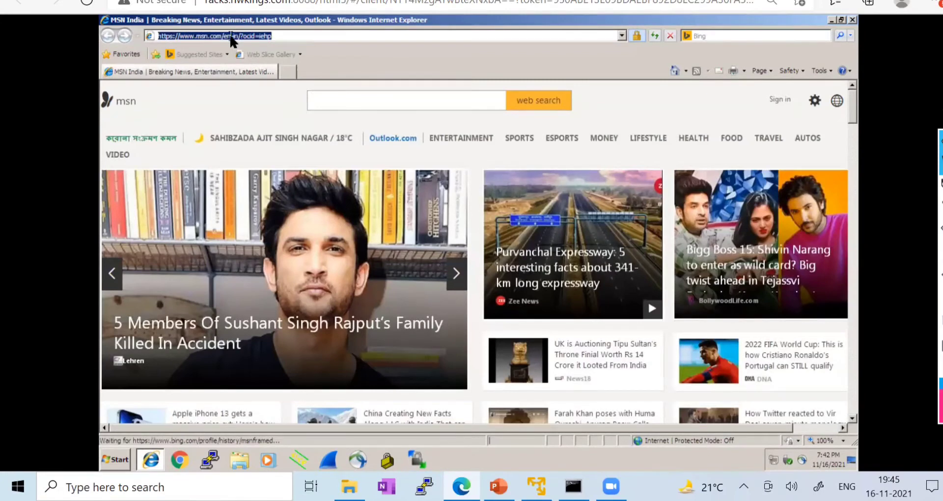
{"action": "type", "text": "facebook"}
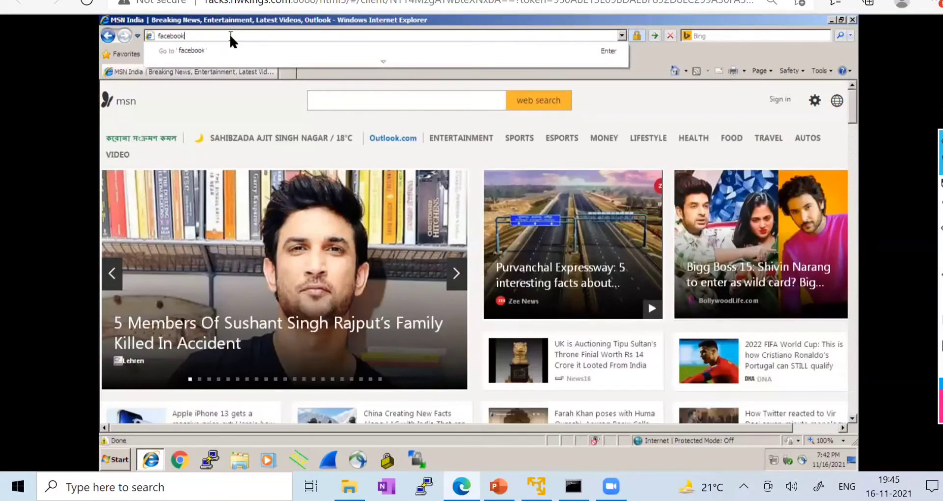
{"action": "type", "text": ".com"}
{"action": "key", "text": "Return"}
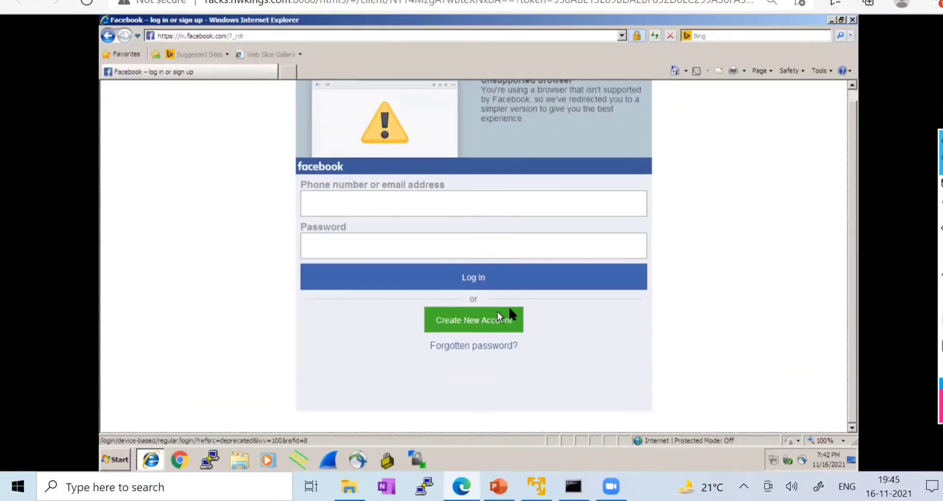
{"action": "scroll", "coordinate": [499, 314], "scroll_direction": "up", "scroll_amount": 2}
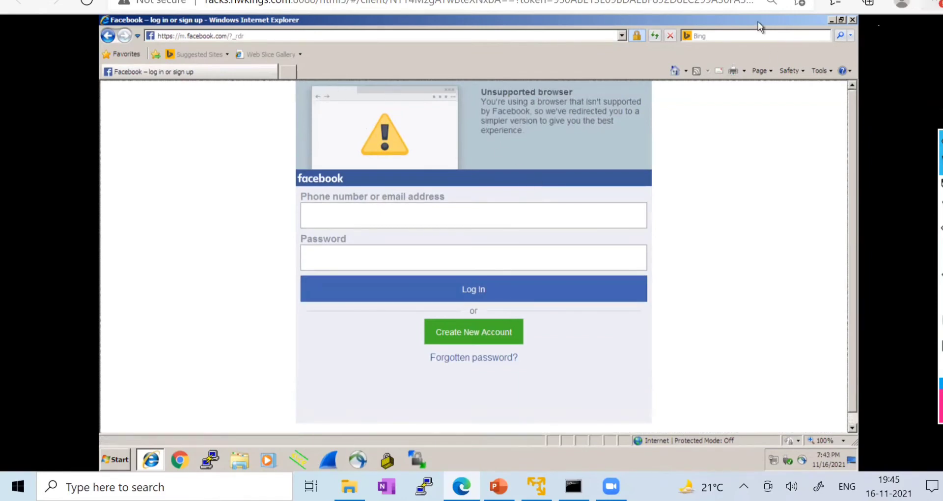
{"action": "left_click", "coordinate": [853, 20]}
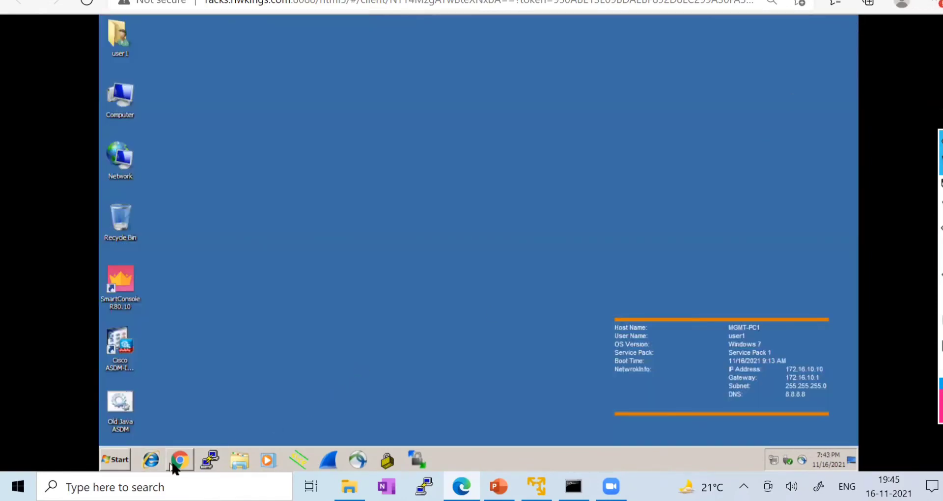
- Open facebook.com in a new Chrome incognito window, see it still loads, then close both Chrome windows
{"action": "left_click", "coordinate": [177, 465]}
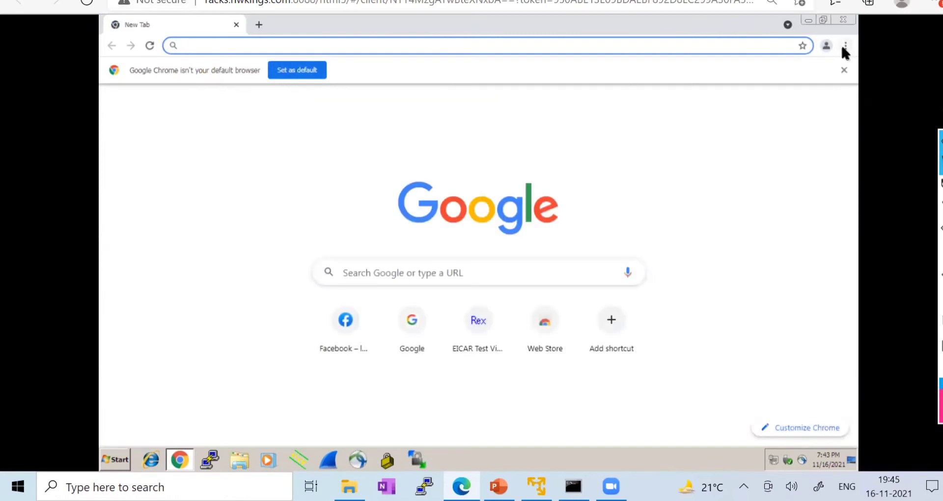
{"action": "left_click", "coordinate": [845, 46]}
{"action": "left_click", "coordinate": [758, 91]}
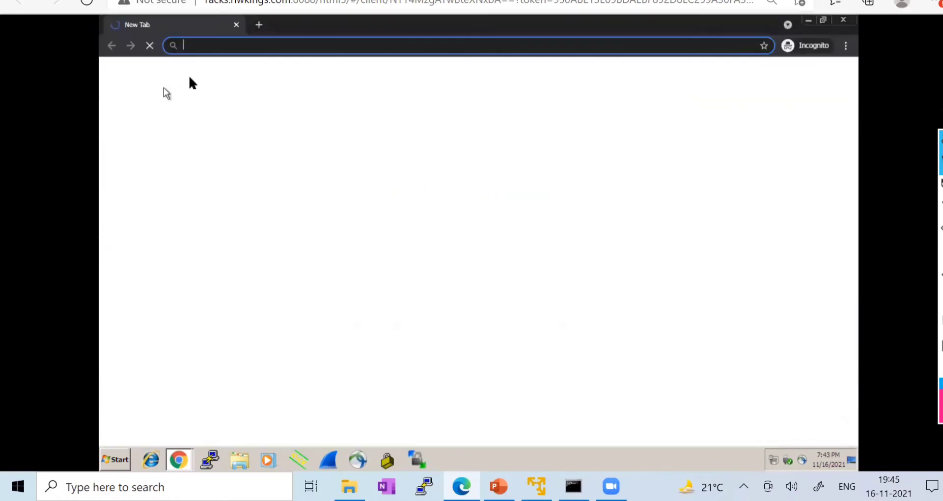
{"action": "type", "text": "facebook.com"}
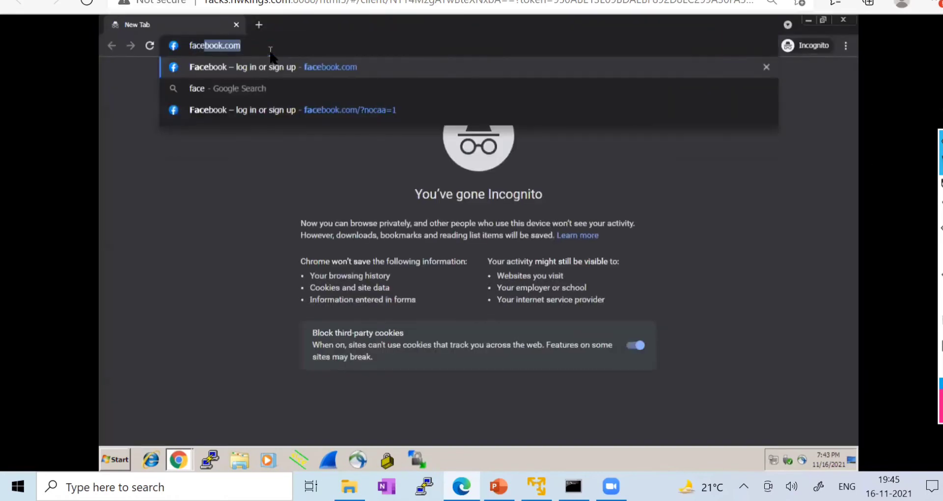
{"action": "key", "text": "Return"}
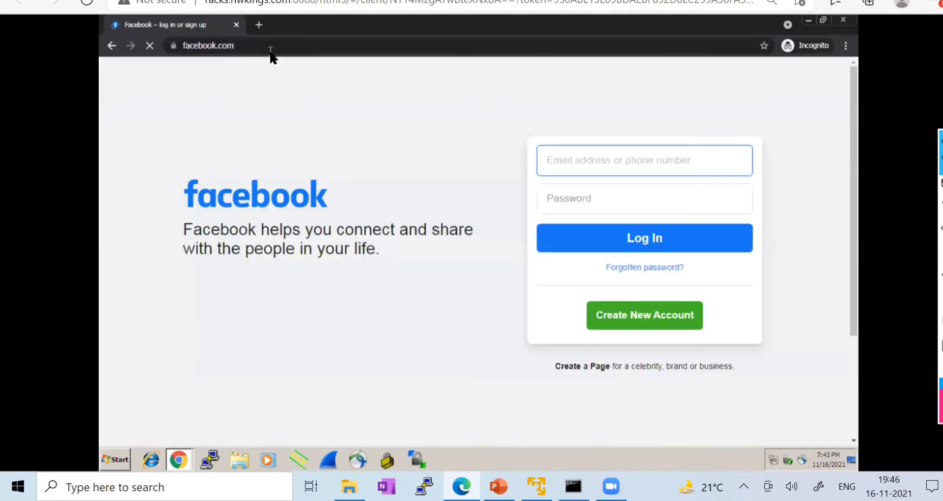
{"action": "left_click", "coordinate": [847, 22]}
{"action": "left_click", "coordinate": [846, 22]}
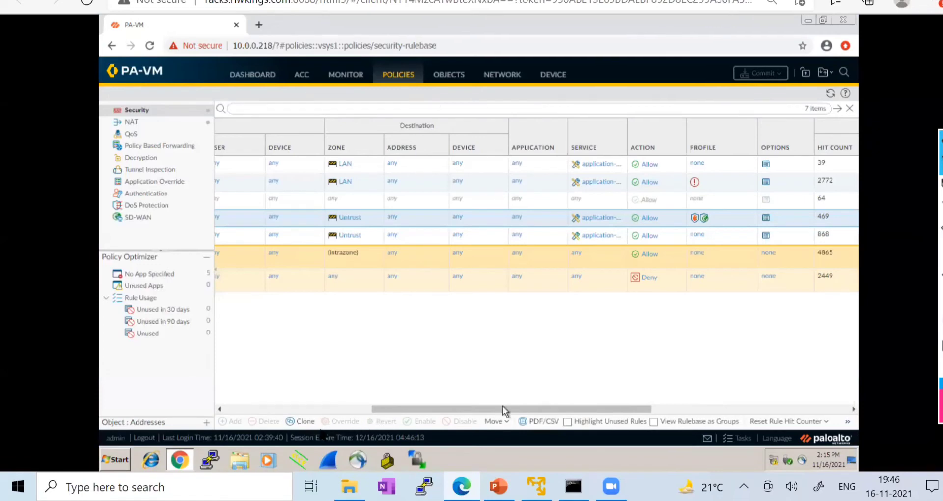
- Return to PA-VM security policies and use Global Find on the rule's profile to reach Lab_URL_Filtering
{"action": "left_click_drag", "start_coordinate": [496, 408], "coordinate": [345, 418]}
{"action": "left_click", "coordinate": [395, 1]}
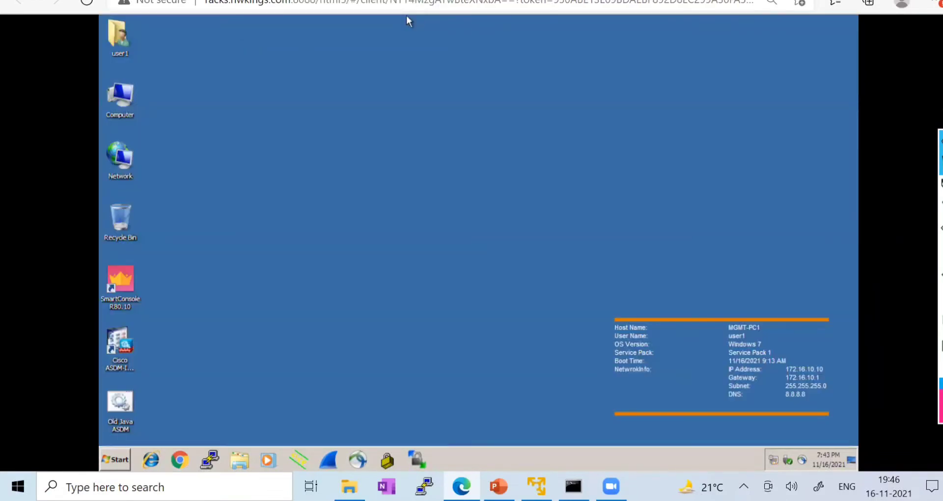
{"action": "left_click", "coordinate": [278, 1]}
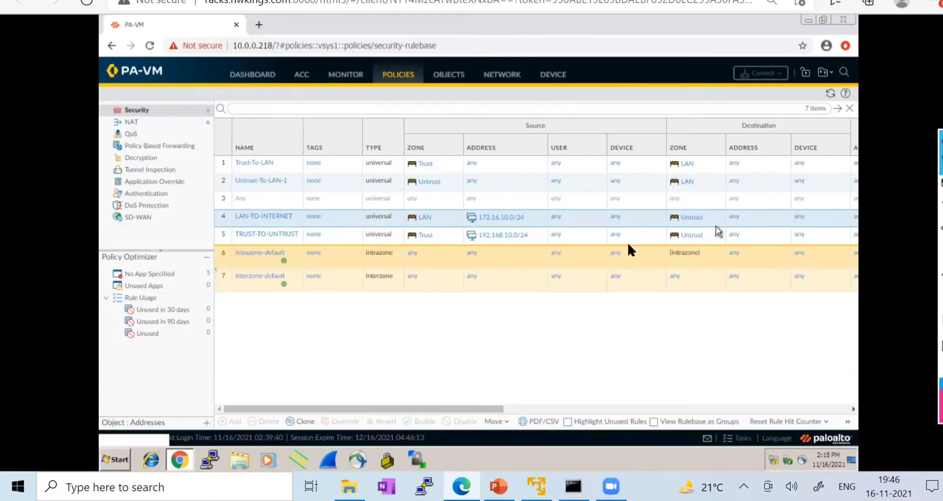
{"action": "left_click_drag", "start_coordinate": [406, 411], "coordinate": [611, 393]}
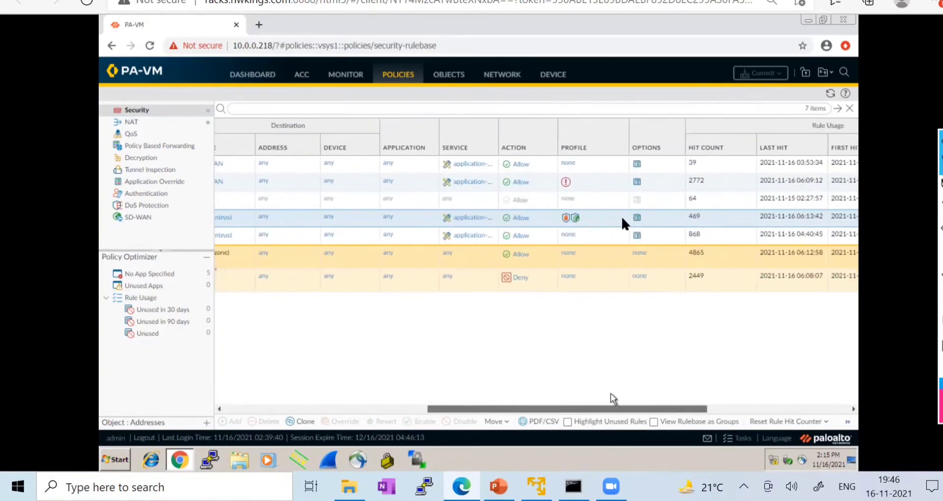
{"action": "left_click", "coordinate": [621, 219]}
{"action": "mouse_move", "coordinate": [643, 217]}
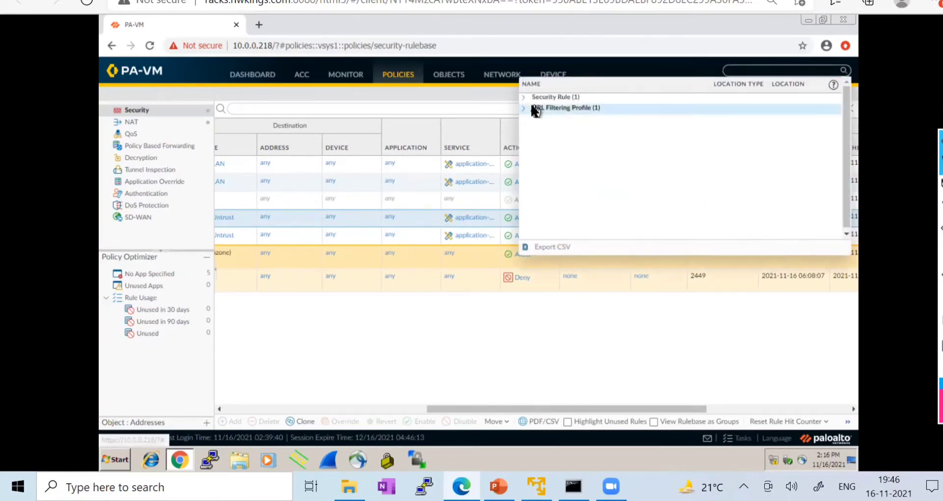
{"action": "left_click", "coordinate": [535, 108]}
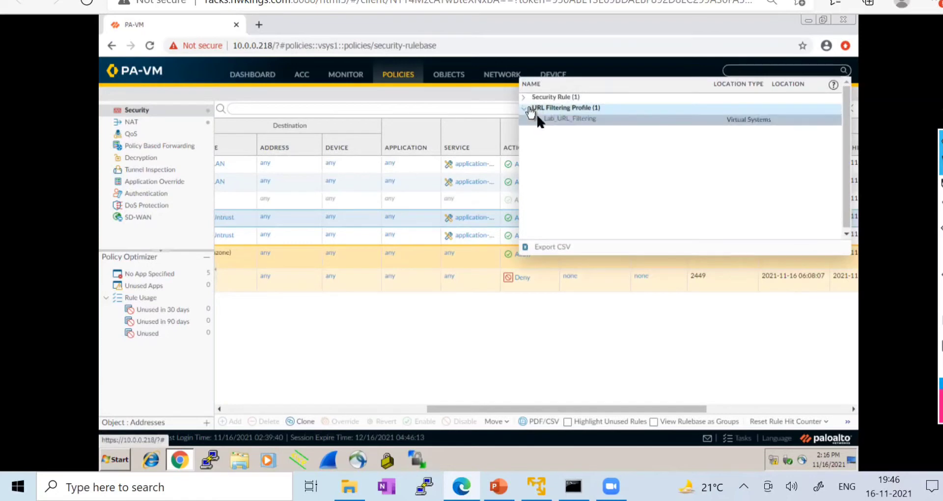
{"action": "left_click", "coordinate": [570, 119]}
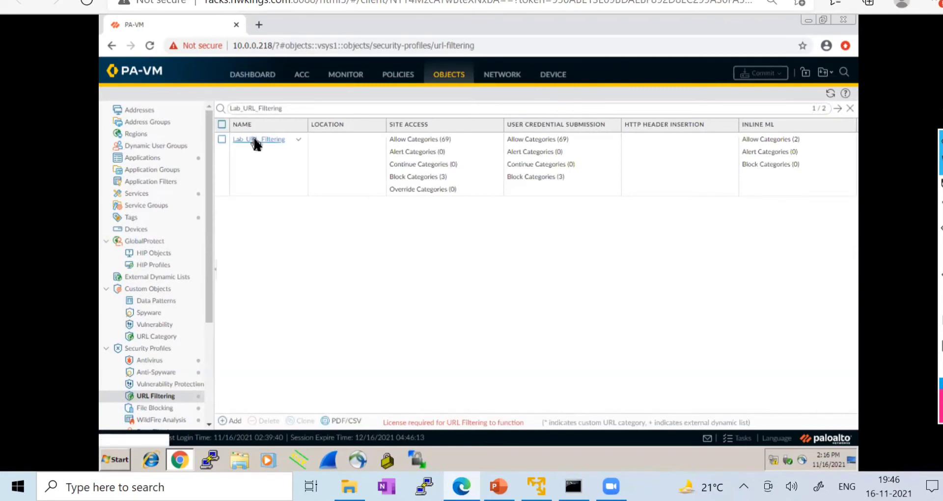
{"action": "left_click", "coordinate": [254, 141]}
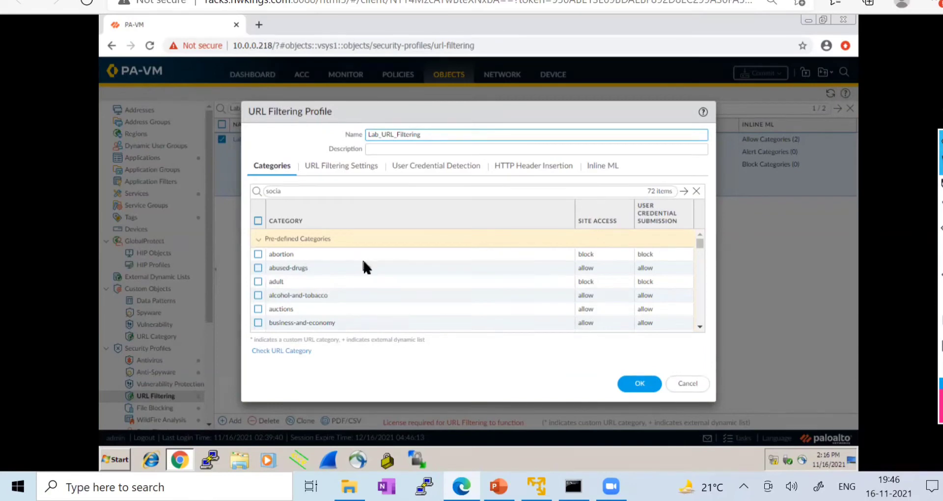
{"action": "scroll", "coordinate": [363, 258], "scroll_direction": "down", "scroll_amount": 10}
{"action": "scroll", "coordinate": [328, 237], "scroll_direction": "down", "scroll_amount": 3}
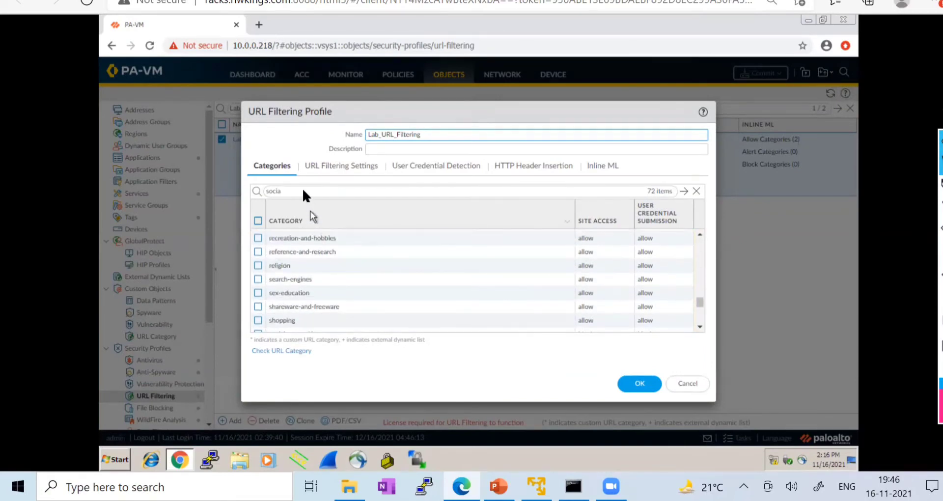
{"action": "left_click", "coordinate": [685, 193]}
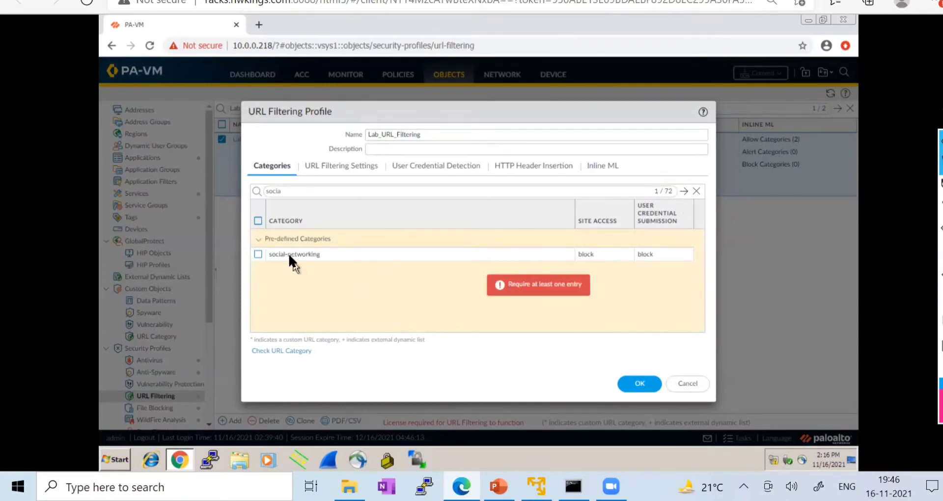
{"action": "left_click", "coordinate": [288, 350]}
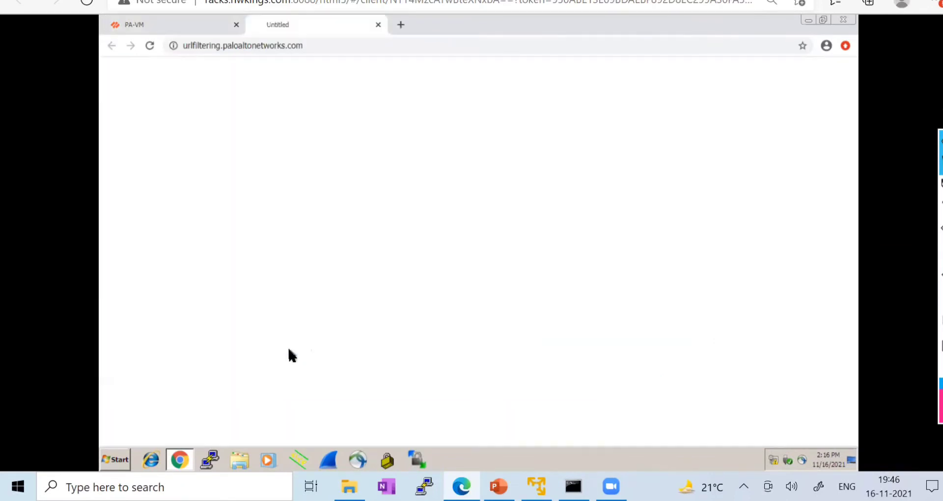
{"action": "left_click", "coordinate": [378, 24]}
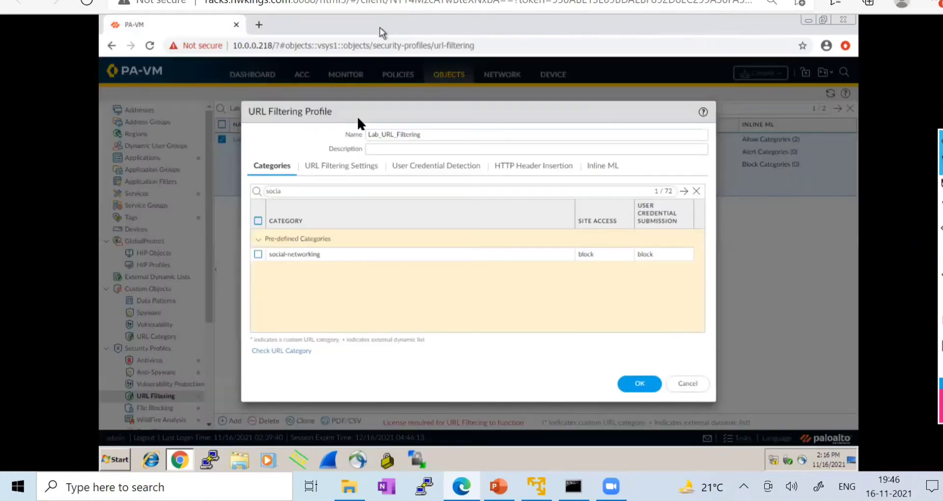
{"action": "left_click", "coordinate": [686, 383]}
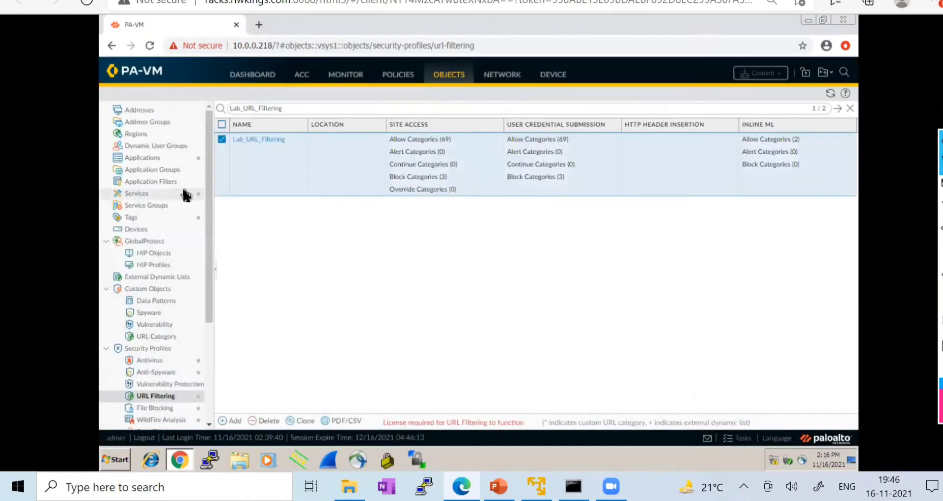
{"action": "left_click", "coordinate": [165, 337]}
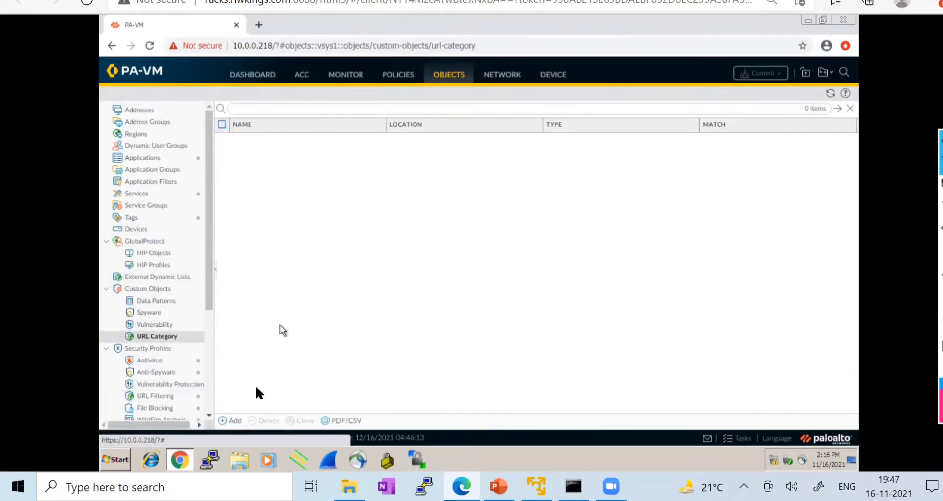
{"action": "left_click", "coordinate": [231, 420]}
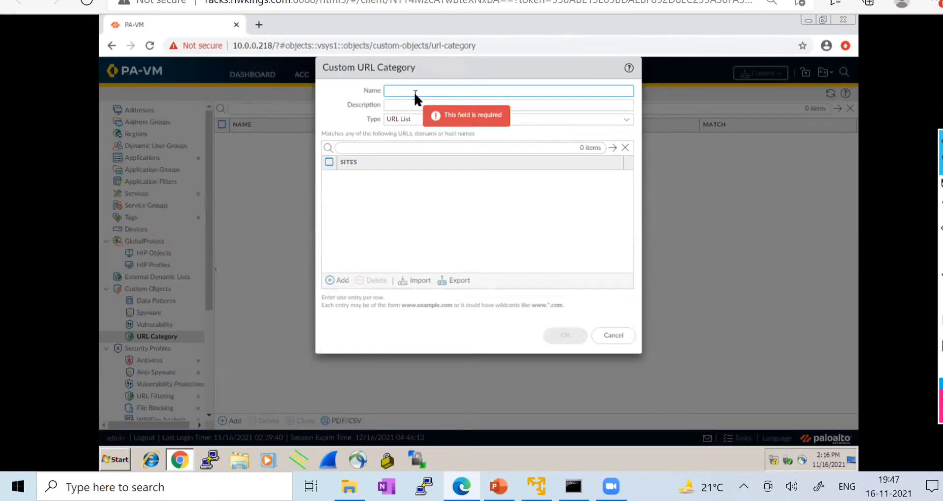
{"action": "type", "text": "face"}
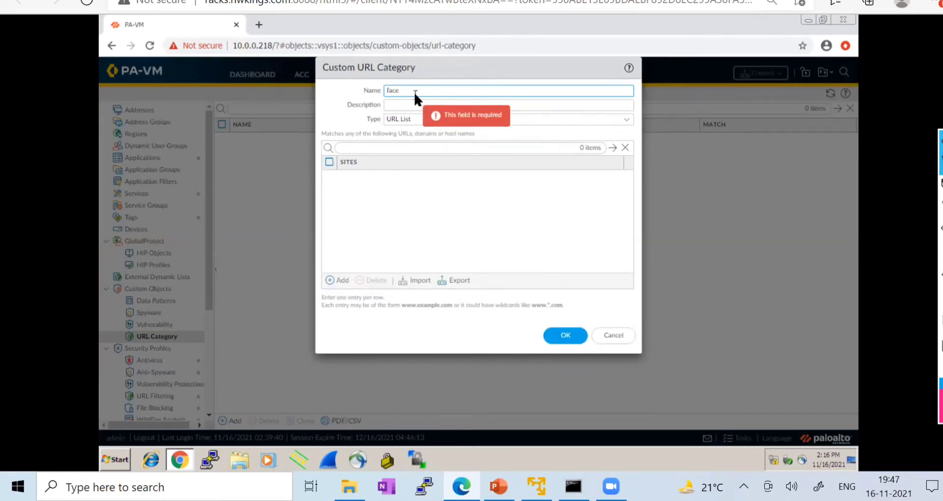
{"action": "type", "text": "book_block"}
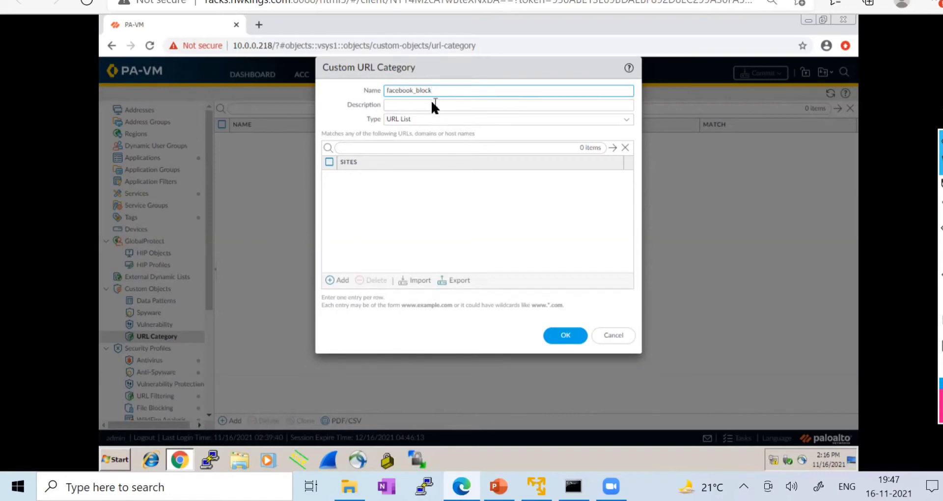
{"action": "left_click", "coordinate": [626, 119]}
{"action": "left_click", "coordinate": [342, 102]}
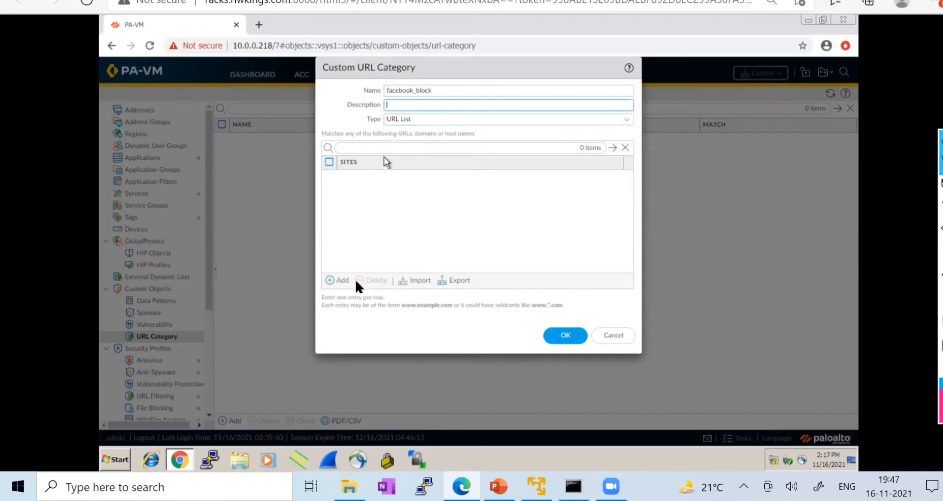
{"action": "left_click", "coordinate": [338, 281]}
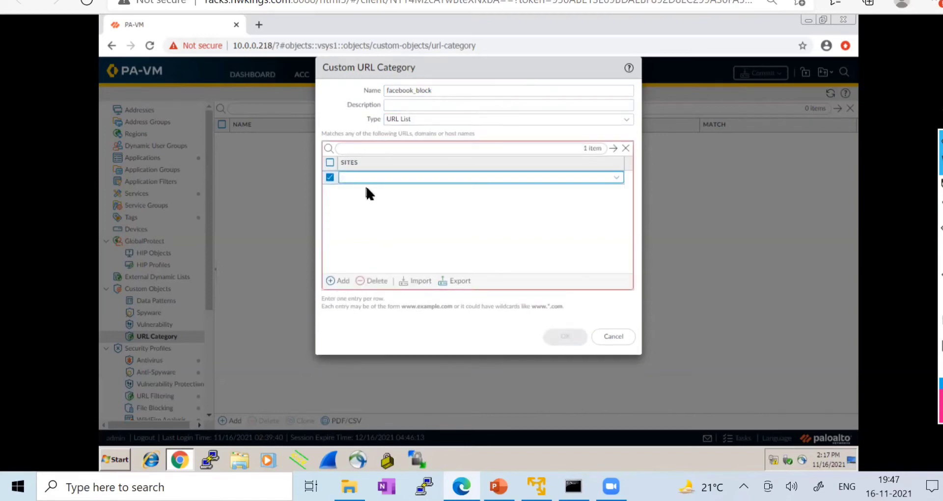
{"action": "type", "text": "www.fa"}
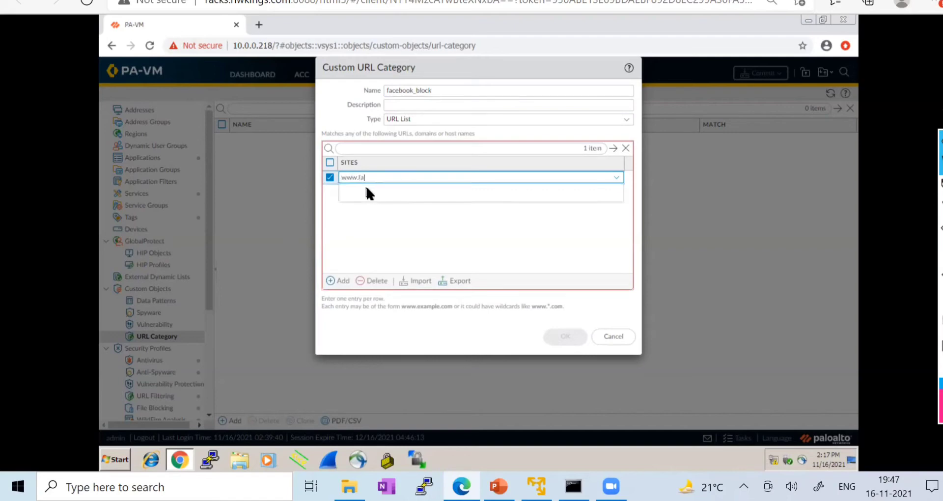
{"action": "type", "text": "cebook.com"}
{"action": "left_click", "coordinate": [385, 219]}
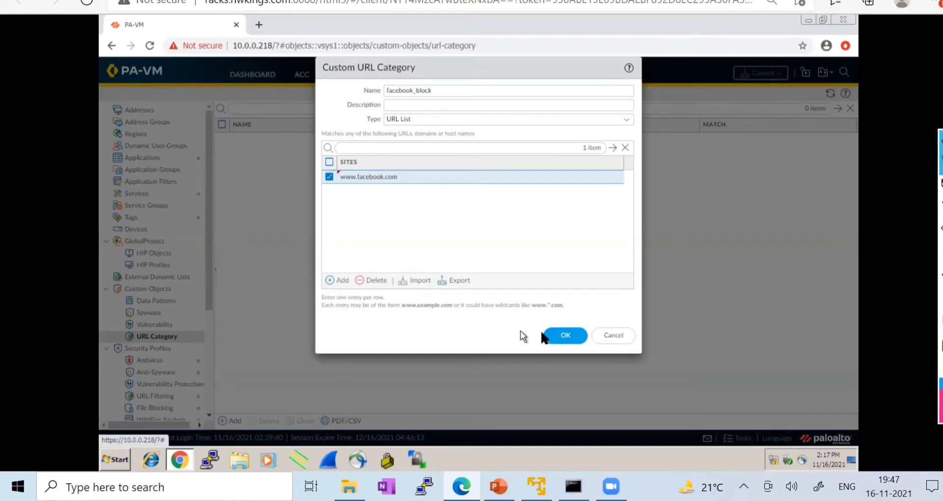
{"action": "left_click", "coordinate": [559, 334]}
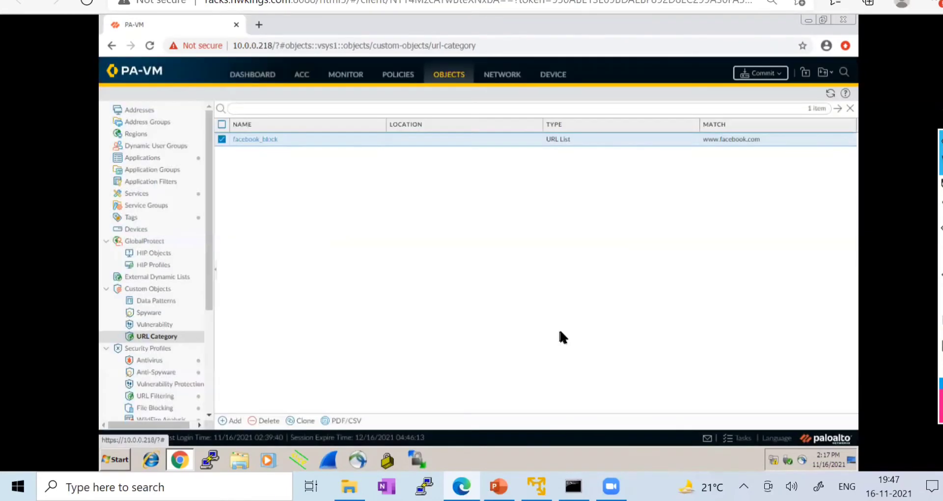
- Open the Lab_URL_Filtering profile under Objects > URL Filtering and inspect its categories and Inline ML details
{"action": "scroll", "coordinate": [210, 325], "scroll_direction": "down", "scroll_amount": 1}
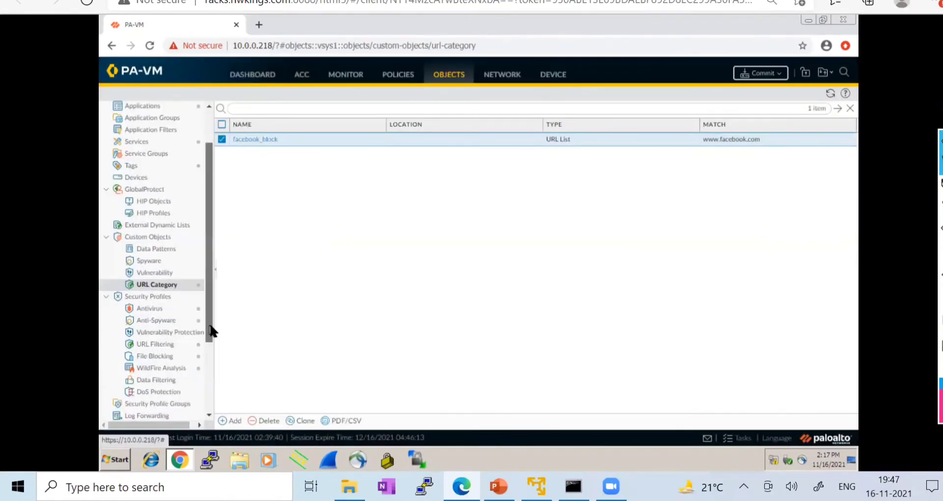
{"action": "left_click", "coordinate": [161, 345]}
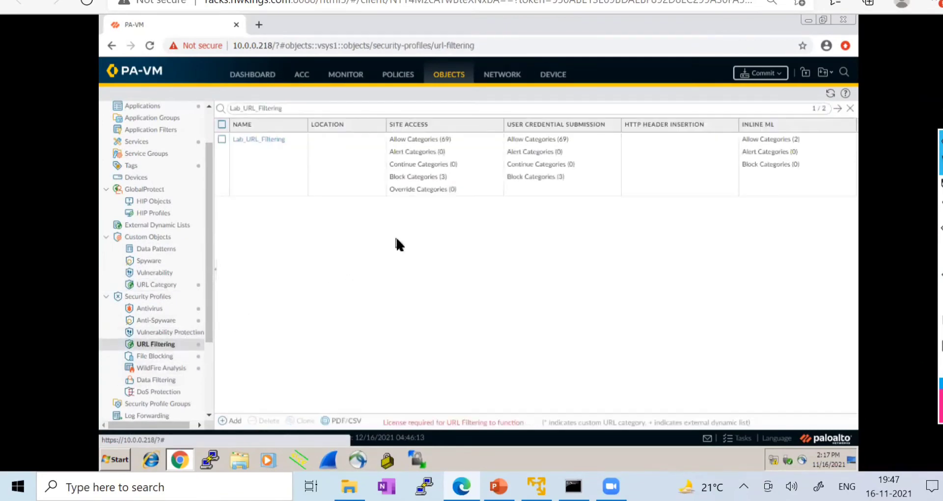
{"action": "left_click", "coordinate": [260, 140]}
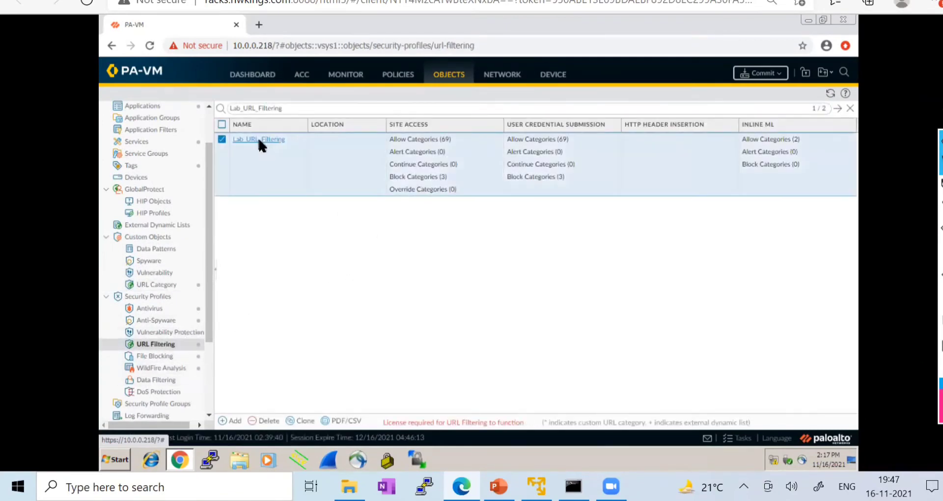
{"action": "left_click", "coordinate": [259, 140]}
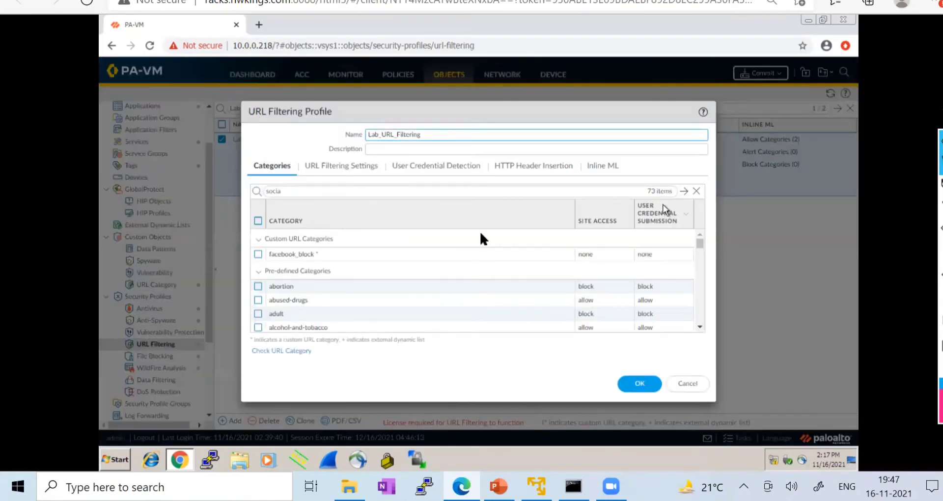
{"action": "left_click", "coordinate": [257, 254]}
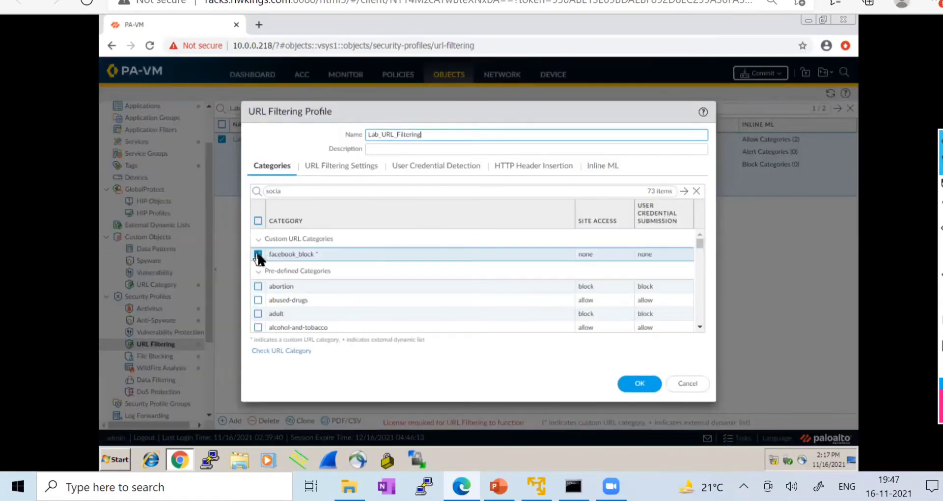
{"action": "left_click", "coordinate": [630, 384]}
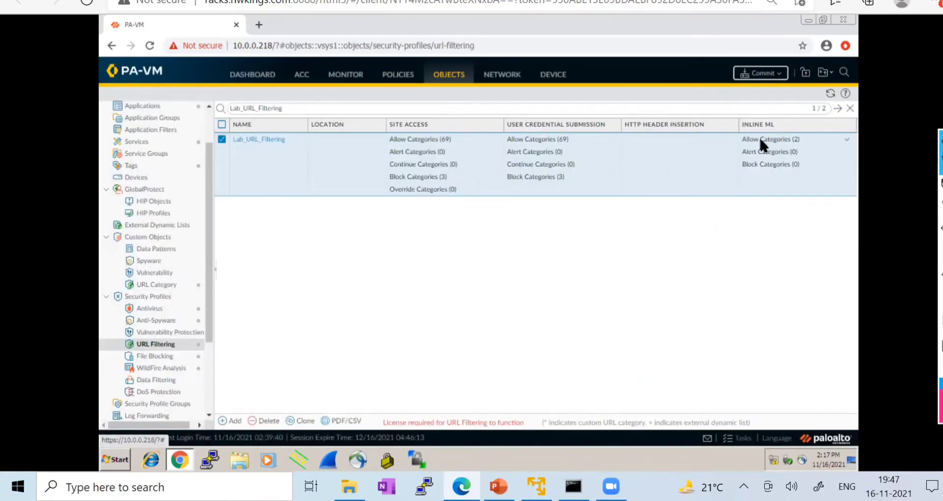
{"action": "left_click", "coordinate": [849, 144]}
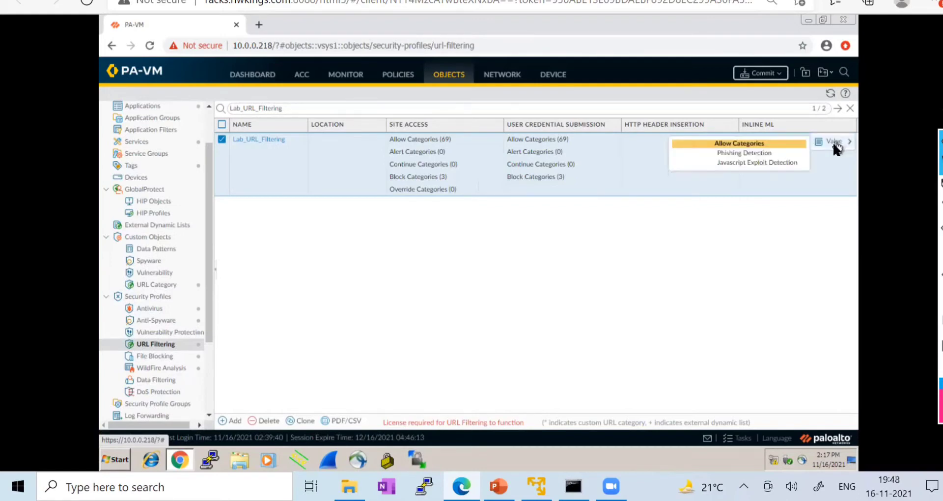
{"action": "left_click", "coordinate": [576, 243]}
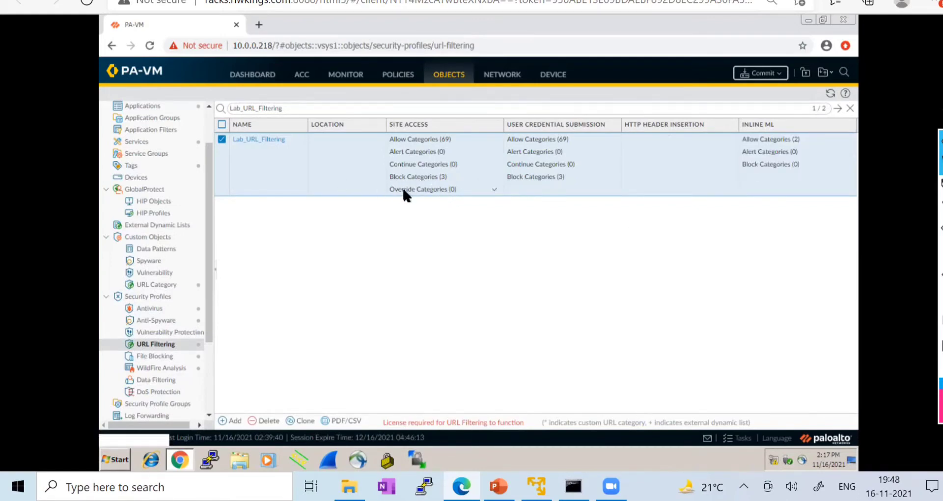
- Set facebook_block site access and credential submission to block, and save Lab_URL_Filtering
{"action": "left_click", "coordinate": [830, 93]}
{"action": "left_click", "coordinate": [255, 138]}
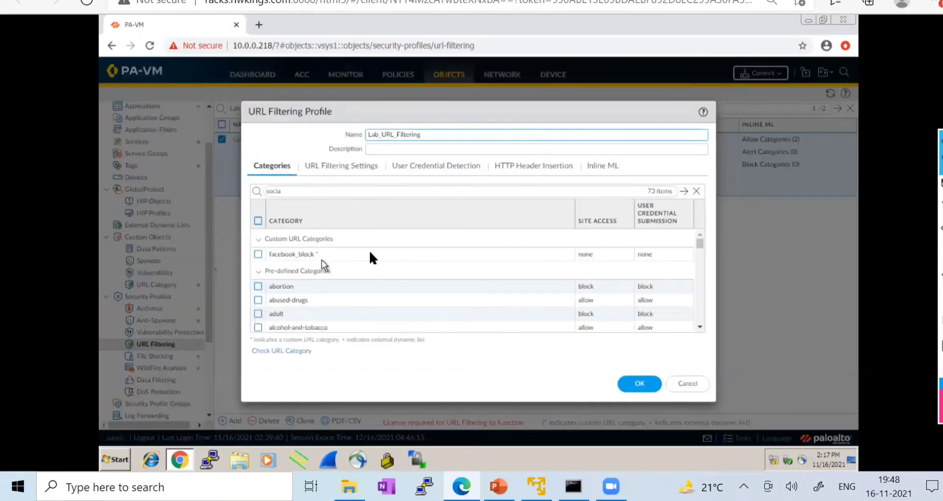
{"action": "left_click", "coordinate": [611, 252]}
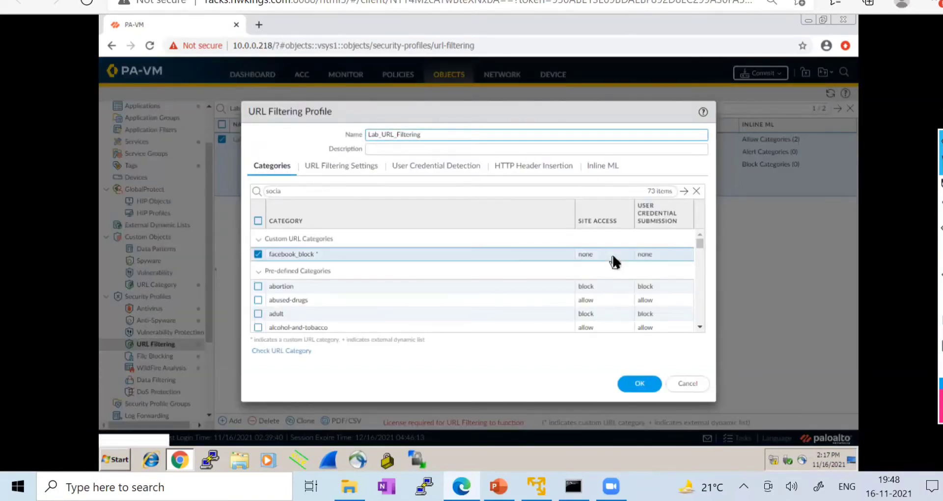
{"action": "left_click", "coordinate": [611, 253]}
{"action": "left_click", "coordinate": [592, 296]}
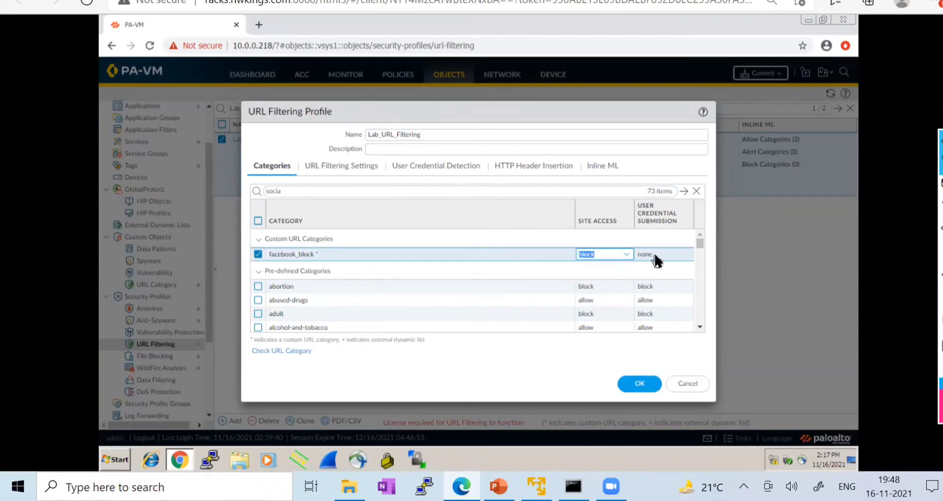
{"action": "left_click", "coordinate": [655, 257]}
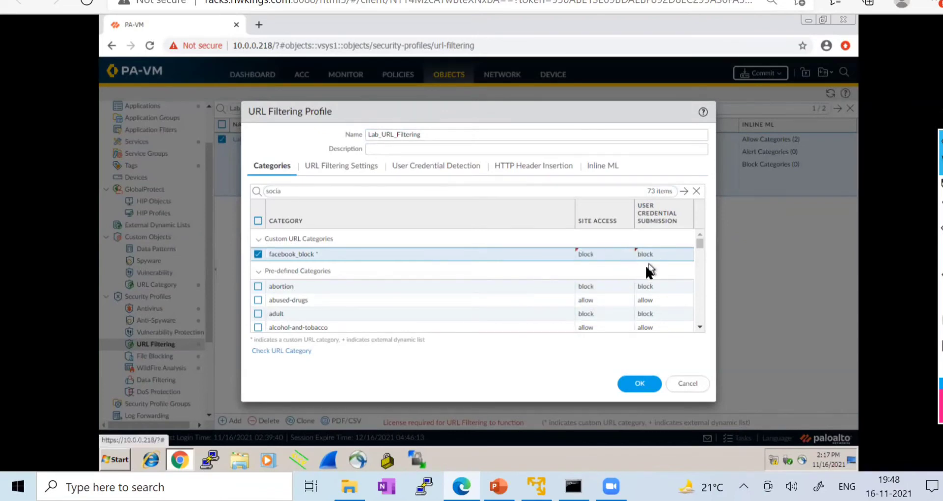
{"action": "left_click", "coordinate": [634, 386]}
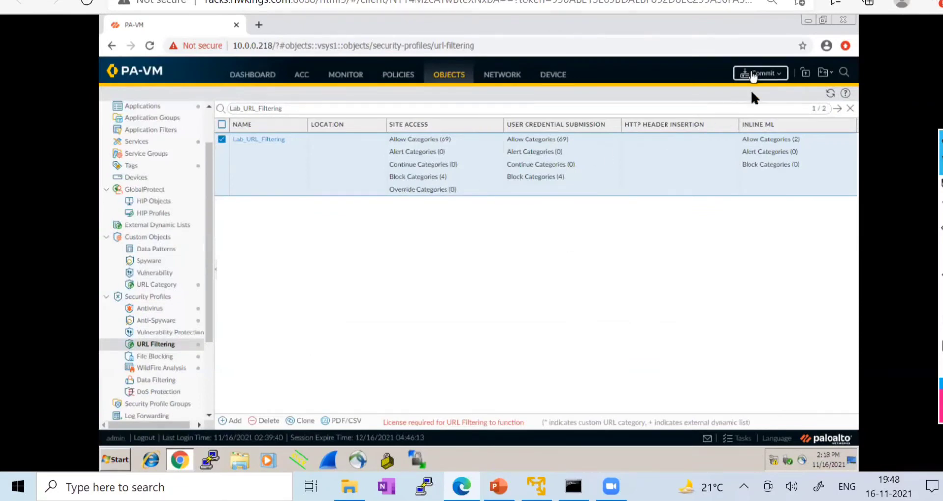
- Commit the URL filtering changes to the firewall
{"action": "left_click", "coordinate": [754, 74]}
{"action": "left_click", "coordinate": [584, 382]}
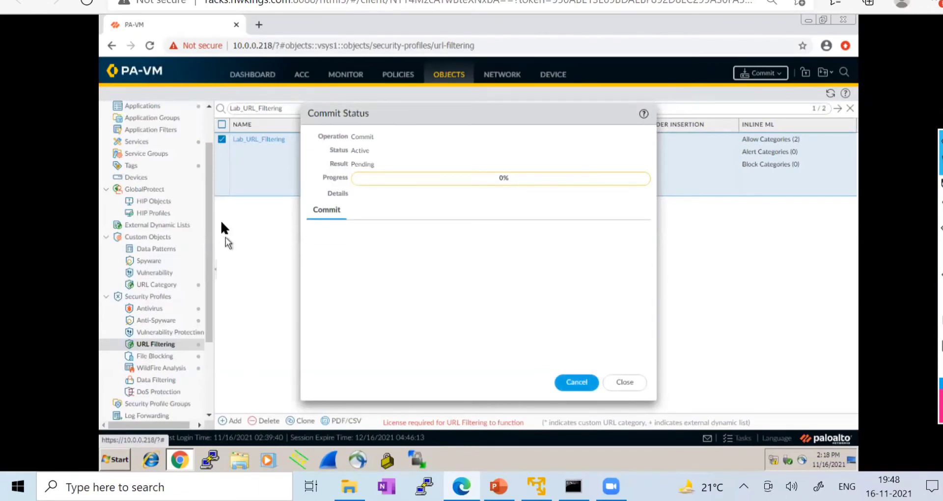
{"action": "scroll", "coordinate": [203, 212], "scroll_direction": "down", "scroll_amount": 1}
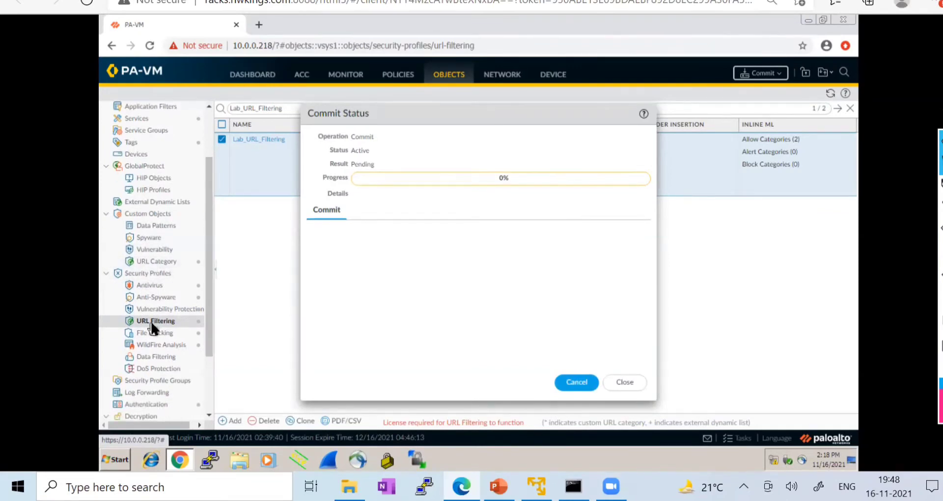
- While the commit runs, review facebook_block's listed sites, then return to the URL Filtering profiles
{"action": "left_click", "coordinate": [153, 262]}
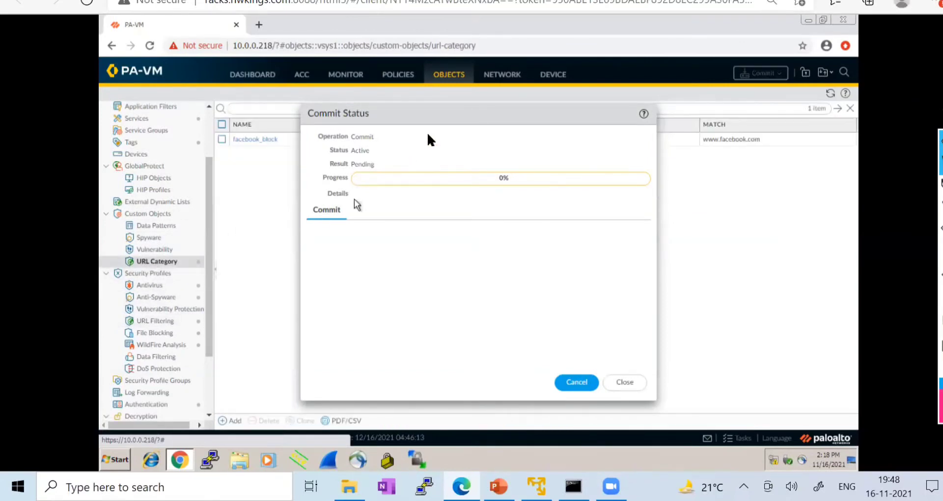
{"action": "left_click_drag", "start_coordinate": [428, 113], "coordinate": [604, 113]}
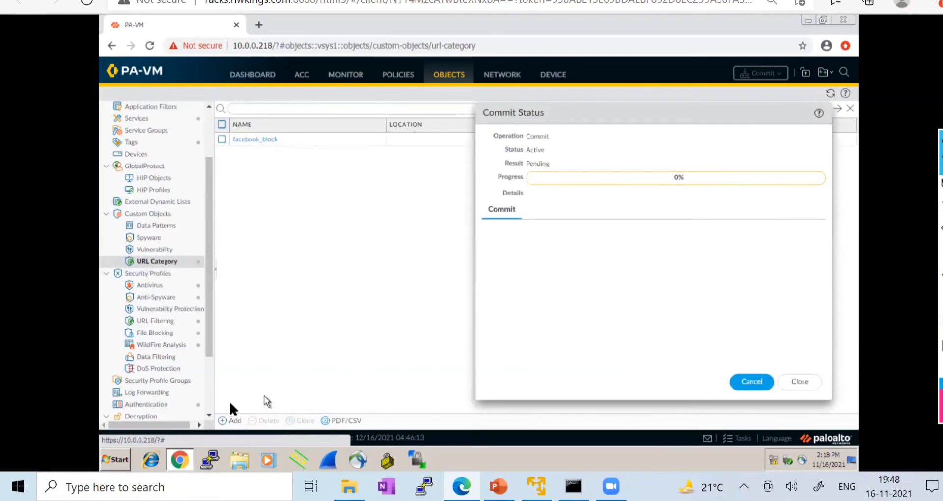
{"action": "left_click", "coordinate": [260, 140]}
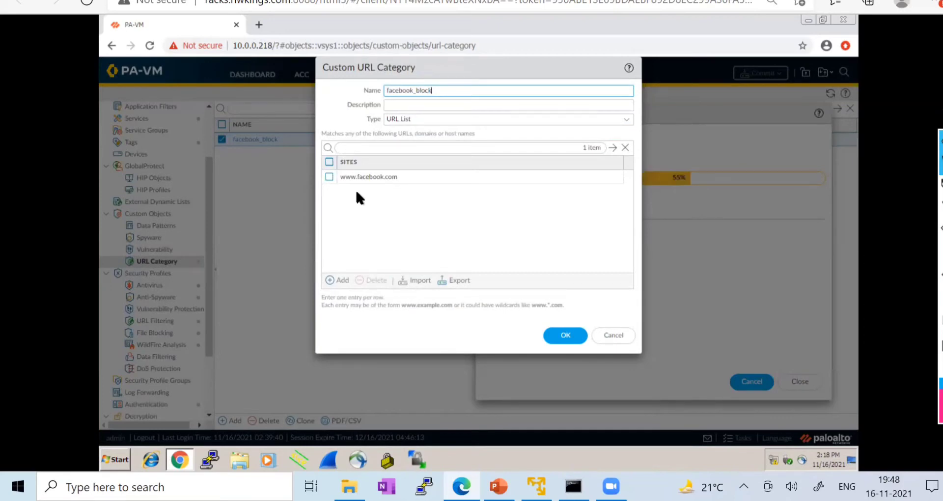
{"action": "left_click", "coordinate": [613, 337]}
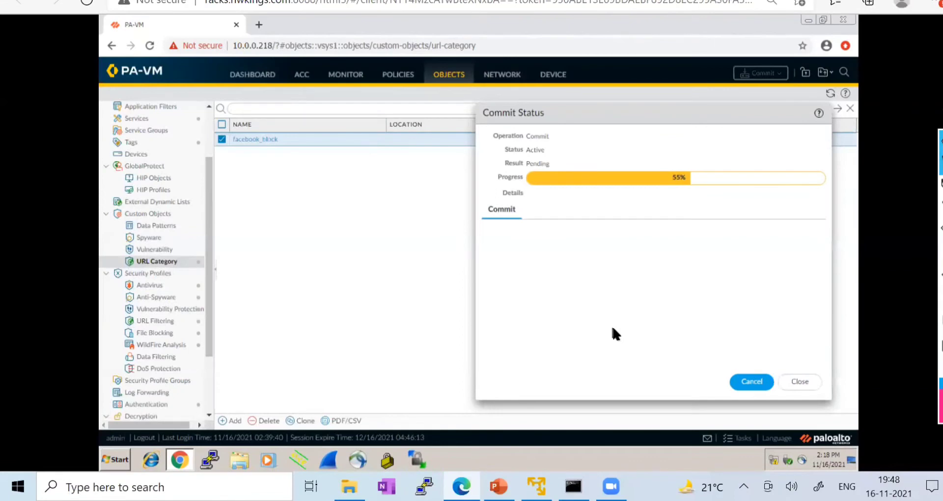
{"action": "left_click", "coordinate": [157, 322]}
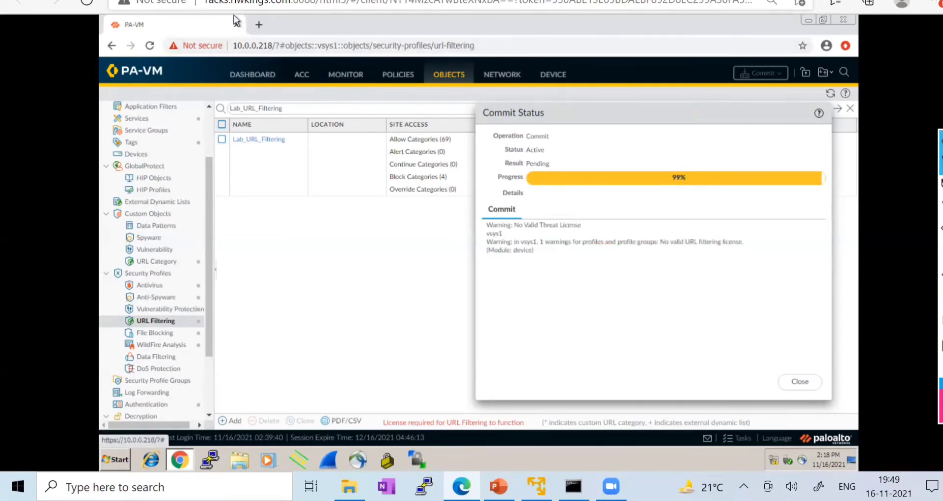
{"action": "left_click", "coordinate": [179, 460]}
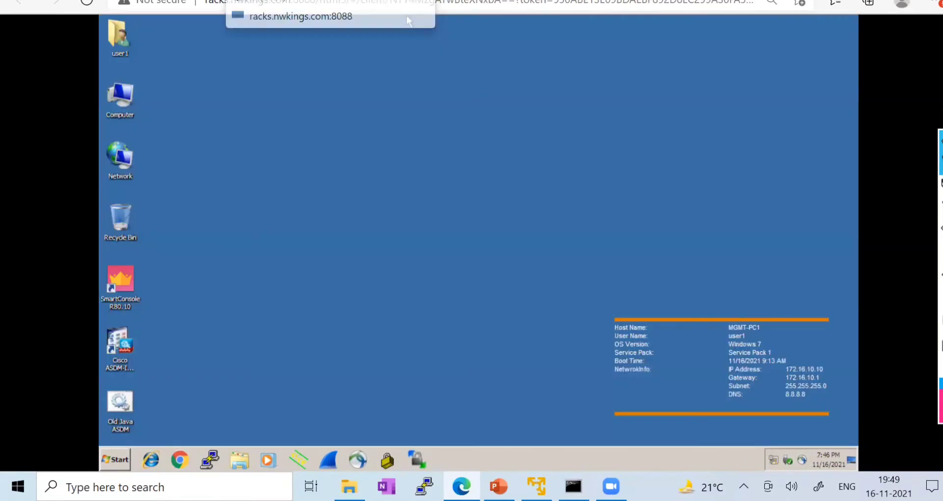
{"action": "left_click", "coordinate": [181, 466]}
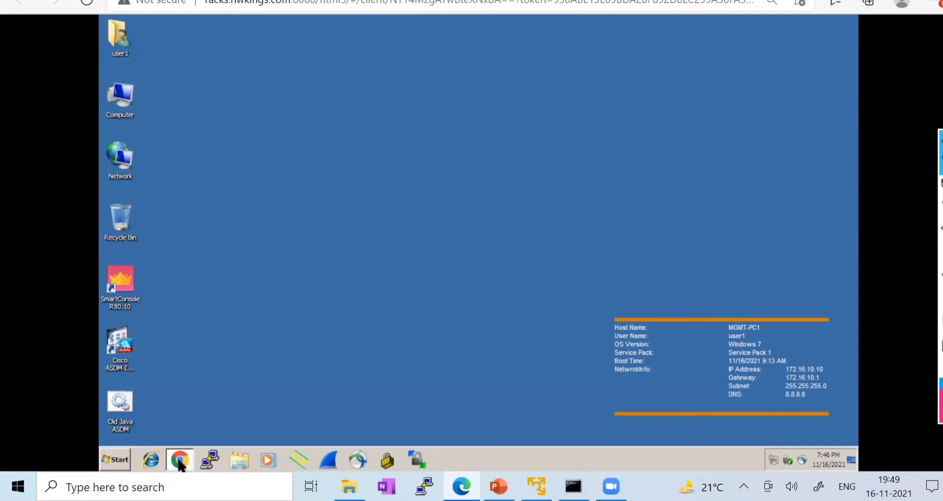
{"action": "type", "text": "www.facebook.com"}
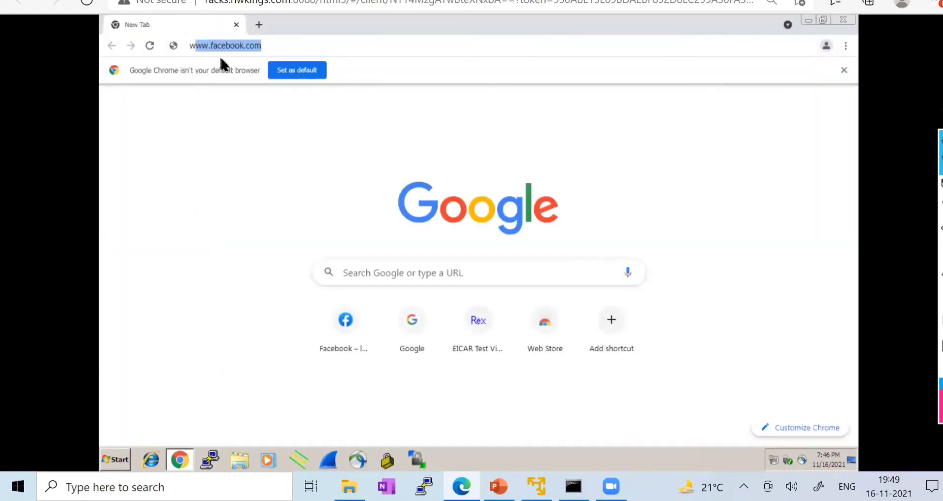
{"action": "key", "text": "Return"}
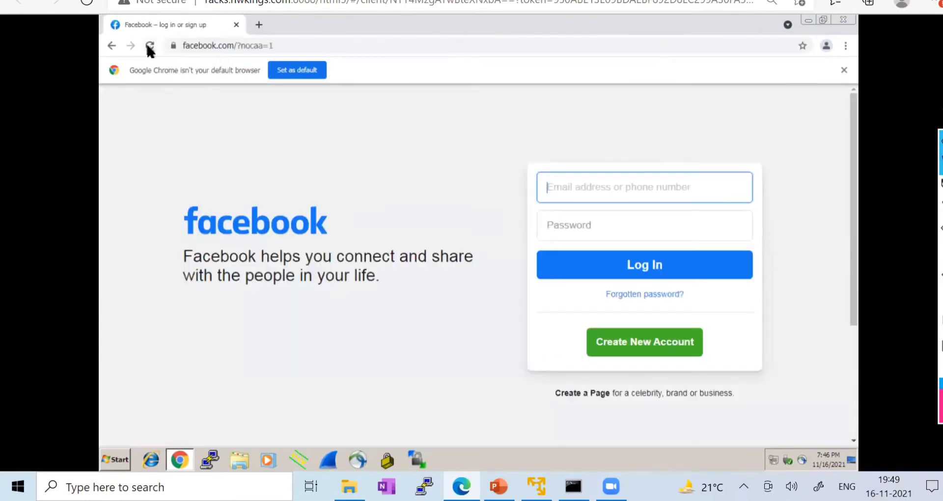
{"action": "left_click", "coordinate": [149, 46]}
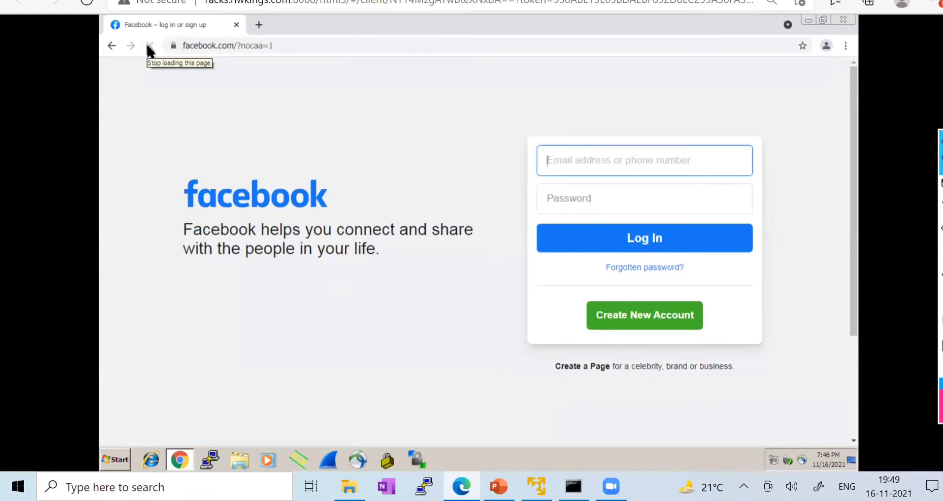
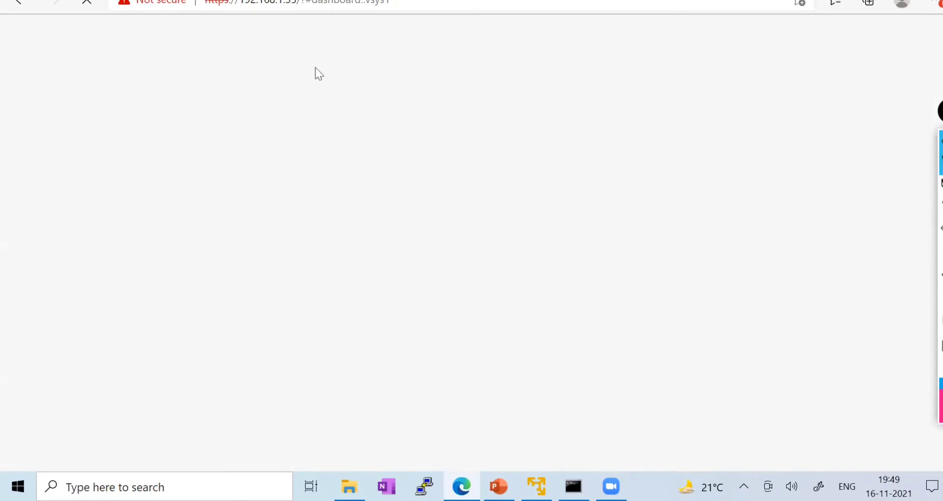
- Reload the PA-VM dashboard in Edge after briefly waking the EVE-NG console in VMware Player
{"action": "left_click", "coordinate": [344, 4]}
{"action": "key", "text": "Return"}
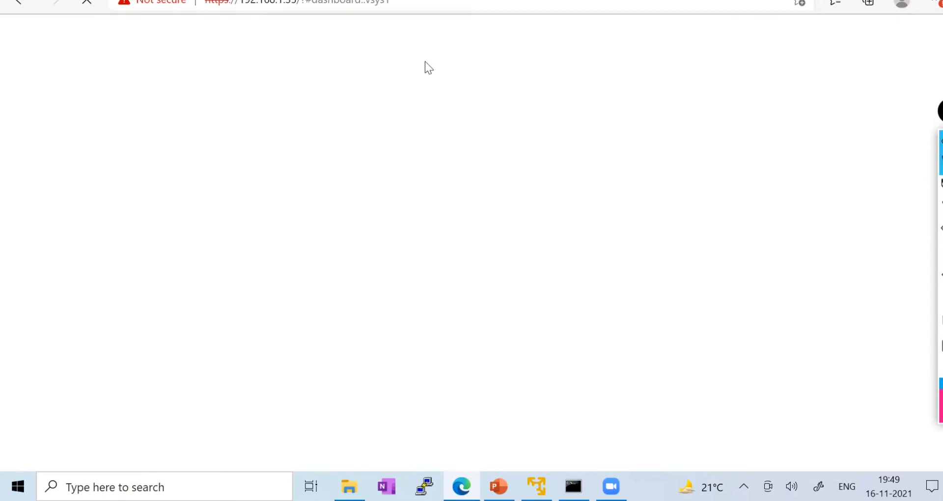
{"action": "left_click", "coordinate": [537, 486]}
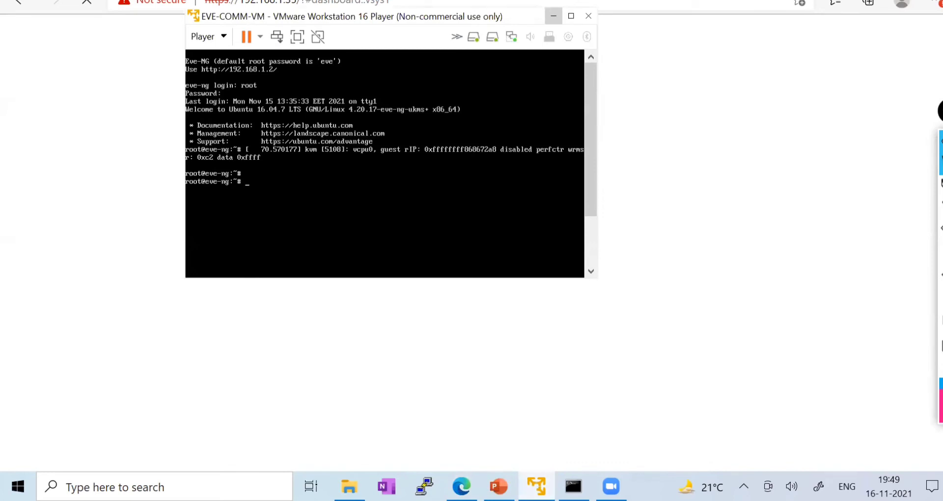
{"action": "key", "text": "Return"}
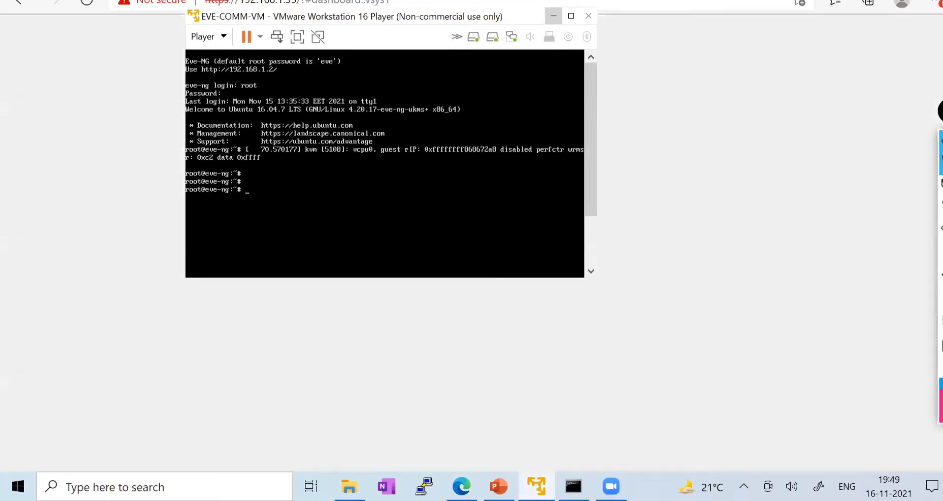
{"action": "left_click", "coordinate": [553, 16]}
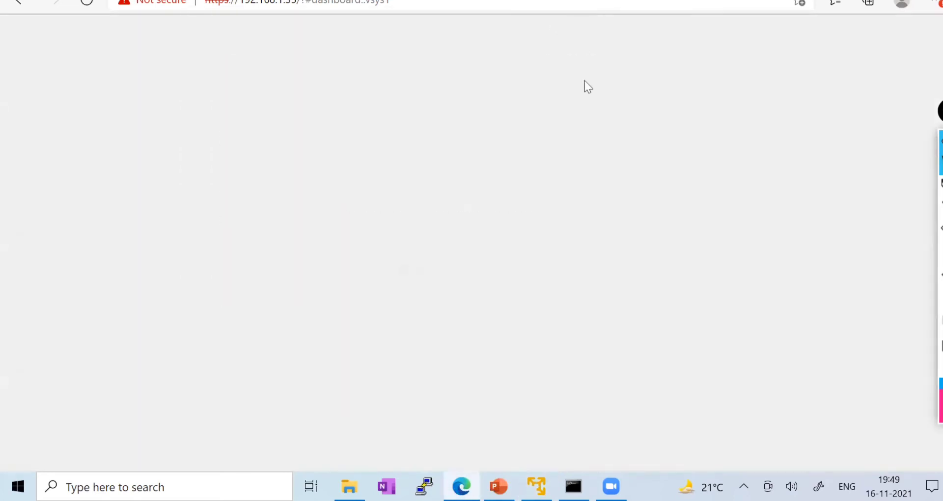
{"action": "left_click", "coordinate": [87, 3]}
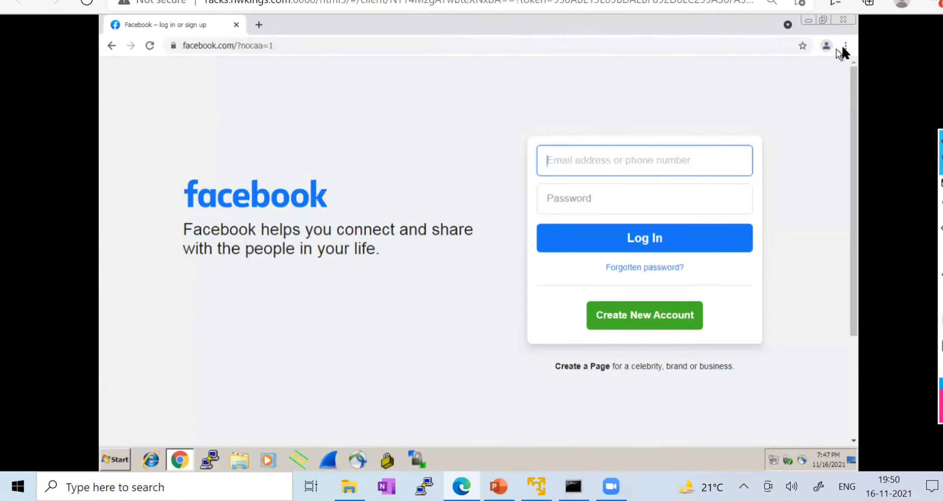
- Load facebook.com in a Chrome incognito window, see ERR_CONNECTION_RESET, then close both Chrome windows
{"action": "left_click", "coordinate": [844, 47]}
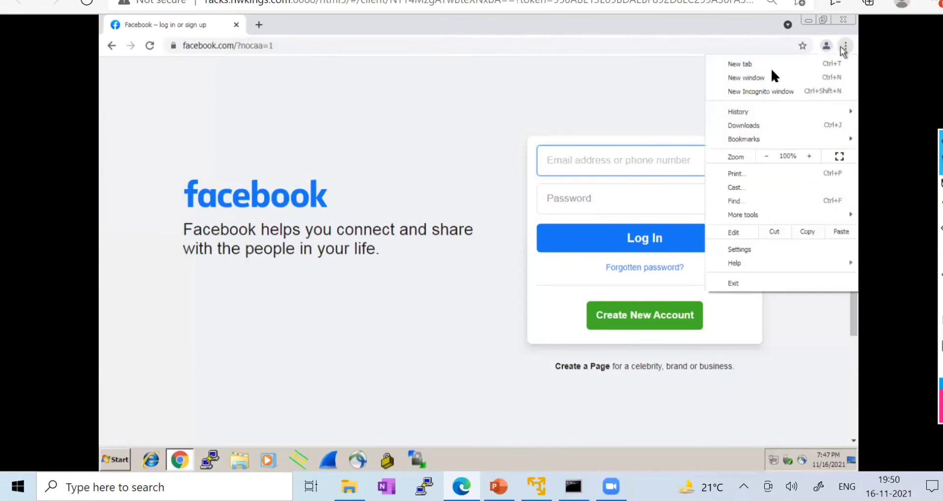
{"action": "left_click", "coordinate": [750, 91]}
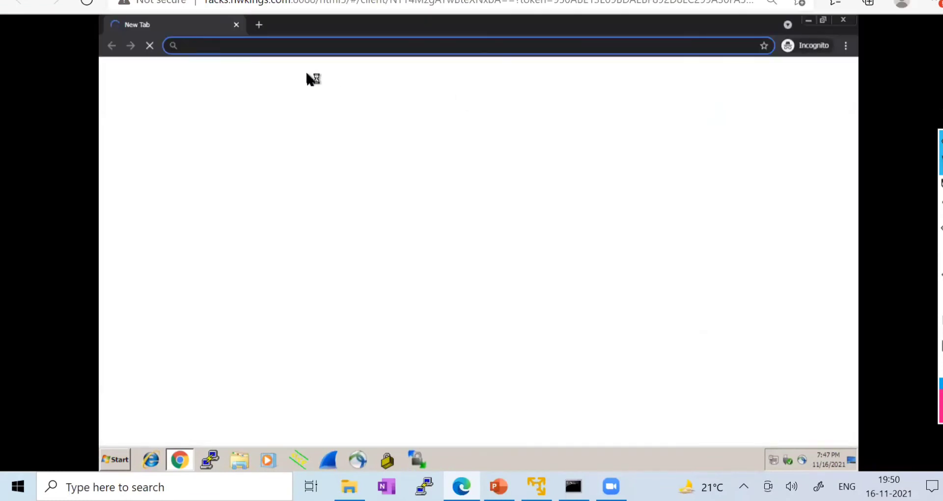
{"action": "type", "text": "facebook.com"}
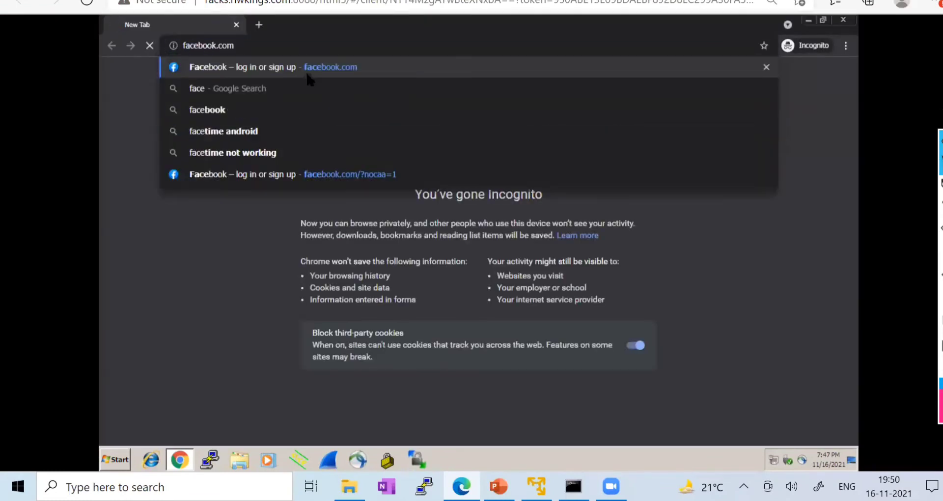
{"action": "left_click", "coordinate": [305, 71]}
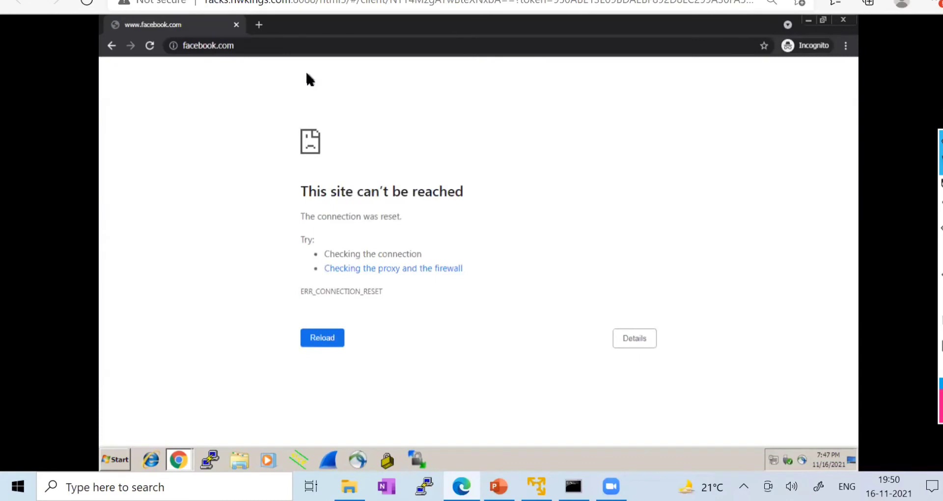
{"action": "left_click", "coordinate": [187, 50]}
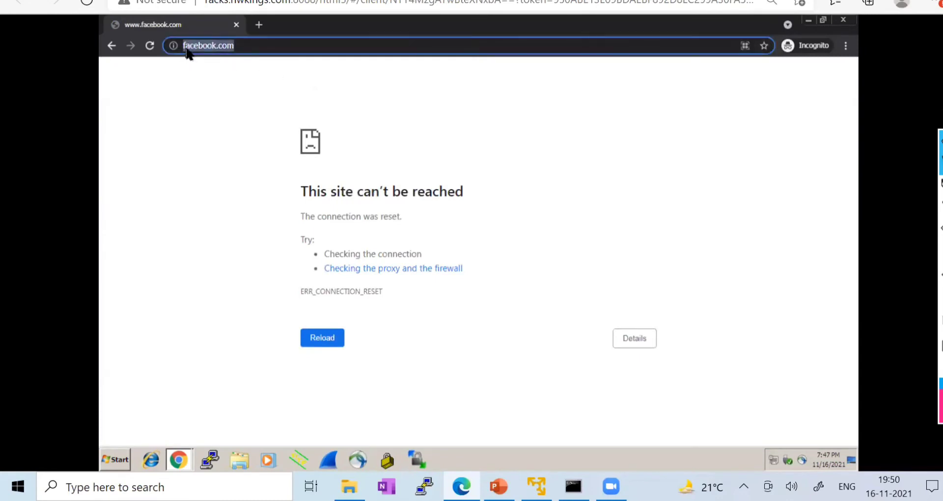
{"action": "left_click", "coordinate": [187, 51]}
{"action": "left_click", "coordinate": [301, 63]}
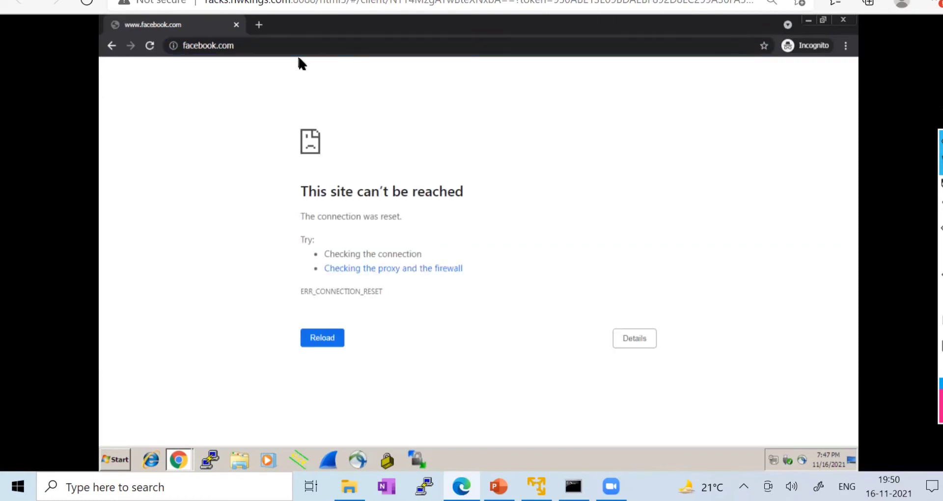
{"action": "left_click", "coordinate": [844, 21]}
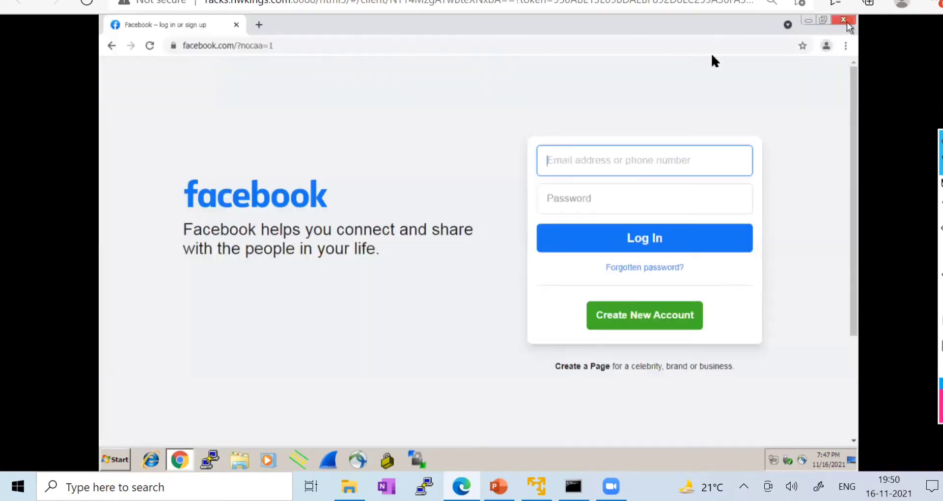
{"action": "left_click", "coordinate": [843, 20]}
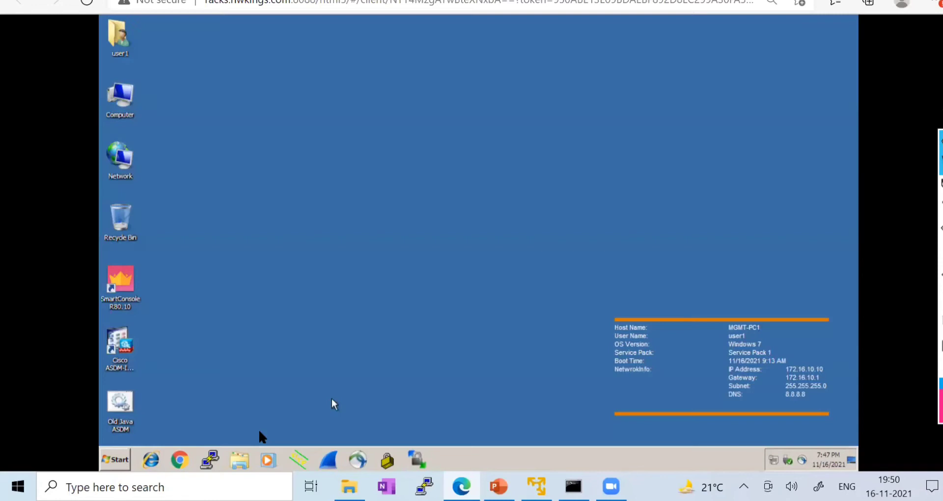
{"action": "left_click", "coordinate": [179, 461]}
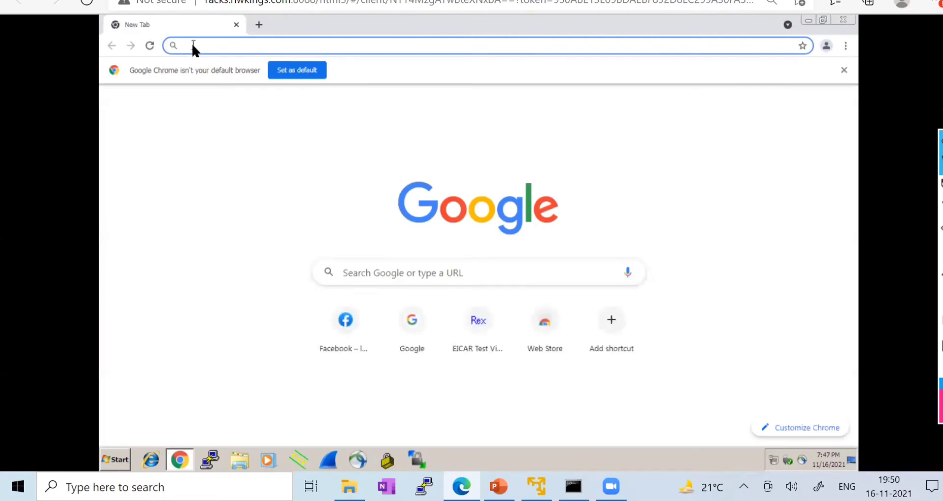
{"action": "type", "text": "fa"}
{"action": "key", "text": "Return"}
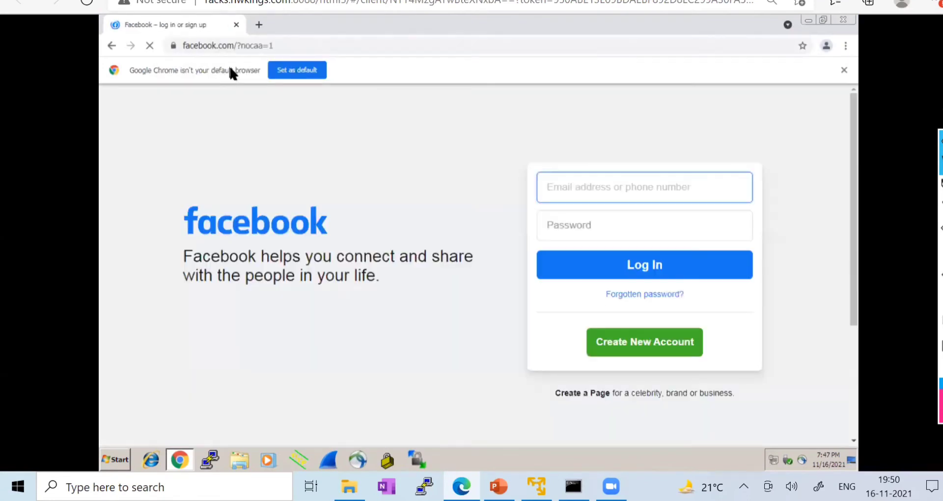
{"action": "left_click", "coordinate": [193, 45]}
{"action": "left_click", "coordinate": [243, 45]}
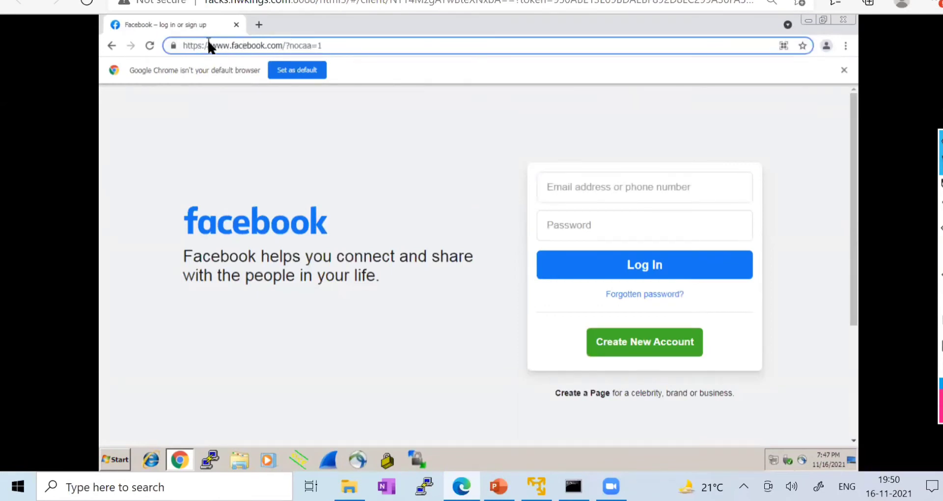
{"action": "left_click_drag", "start_coordinate": [208, 45], "coordinate": [178, 48]}
- Clear the last hour's browsing data from the History page, then close every Chrome tab
{"action": "left_click", "coordinate": [845, 46]}
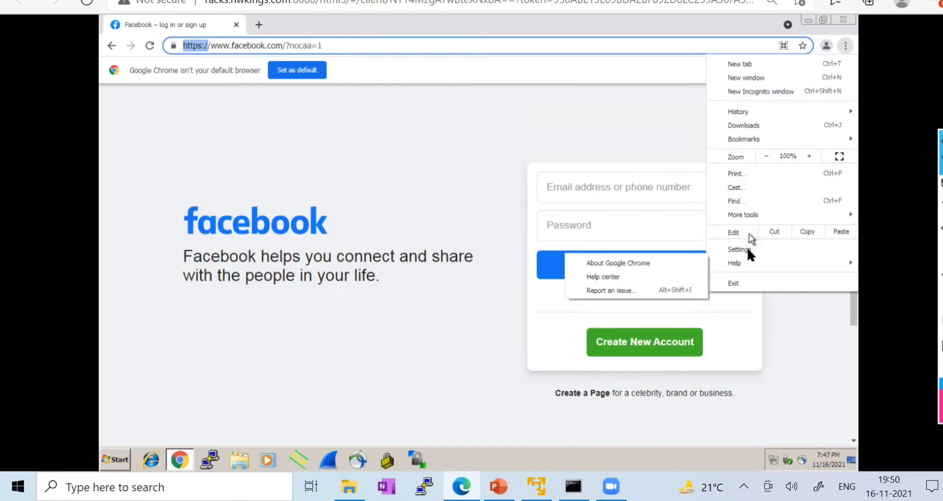
{"action": "mouse_move", "coordinate": [760, 115]}
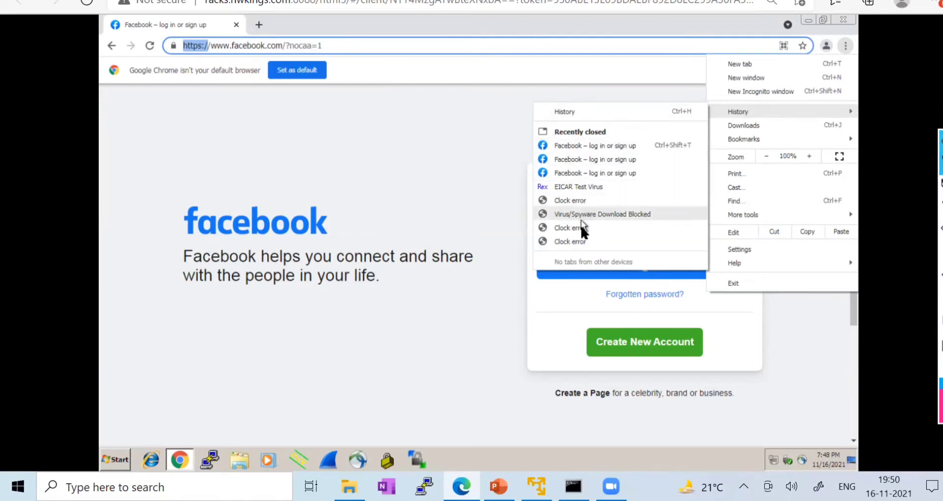
{"action": "left_click", "coordinate": [591, 110]}
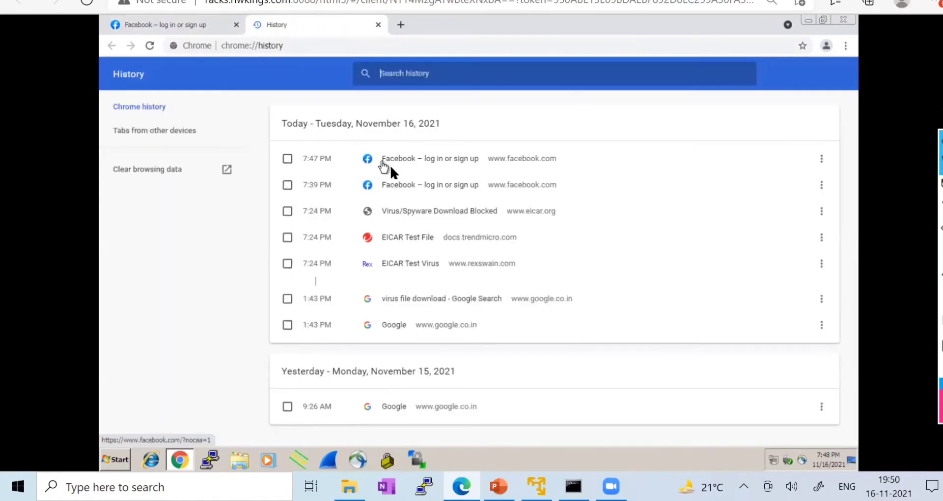
{"action": "left_click", "coordinate": [170, 170]}
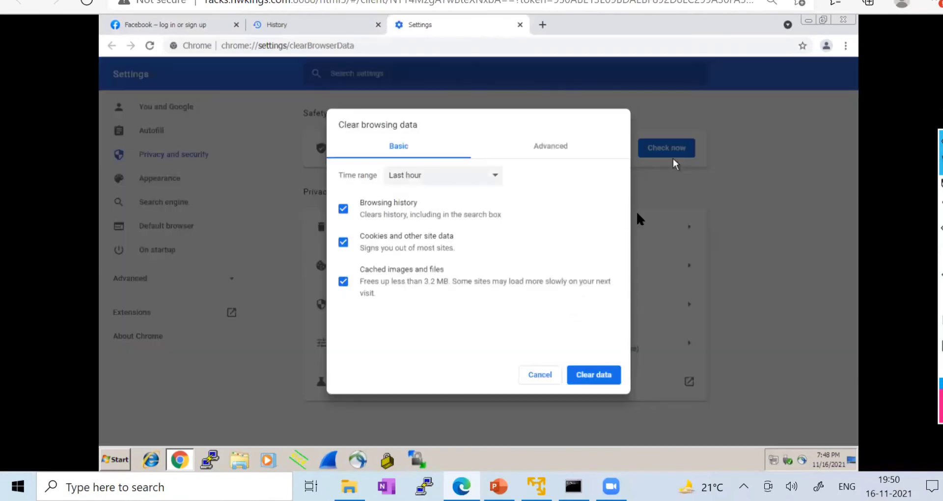
{"action": "left_click", "coordinate": [582, 378]}
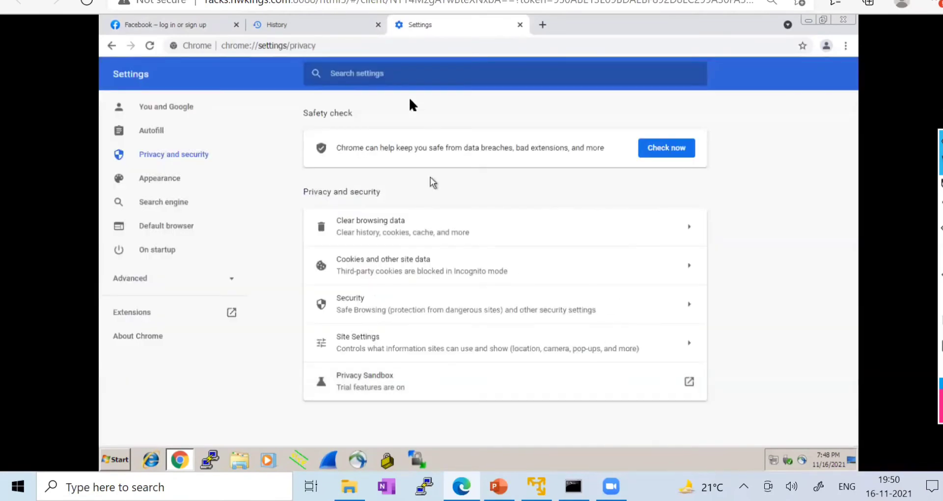
{"action": "left_click", "coordinate": [236, 25]}
{"action": "left_click", "coordinate": [236, 24]}
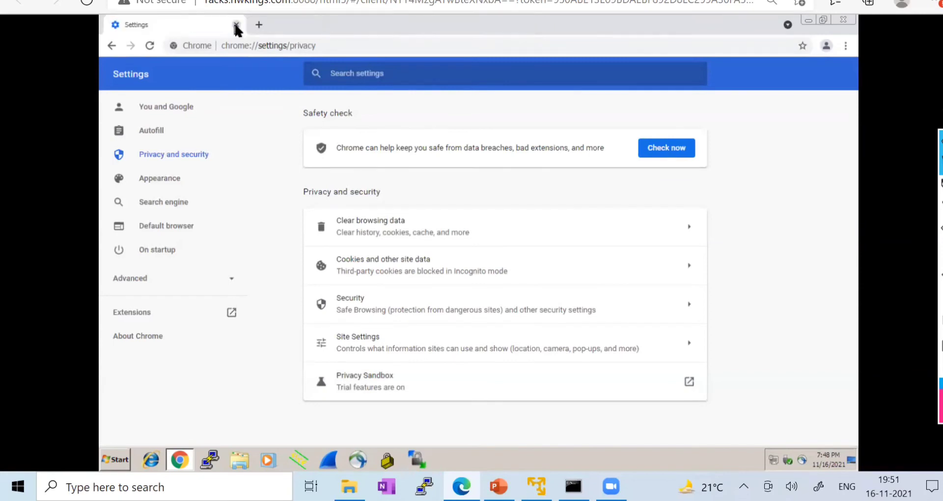
{"action": "left_click", "coordinate": [235, 25]}
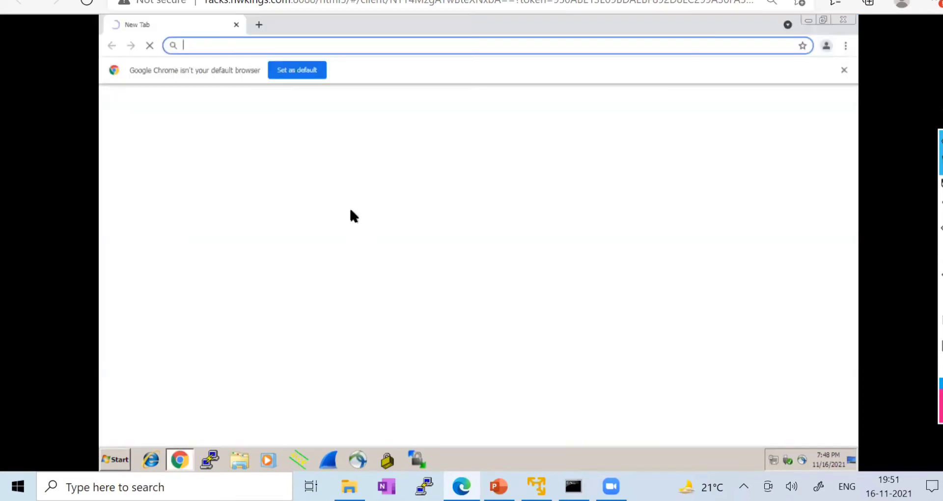
{"action": "type", "text": "w"}
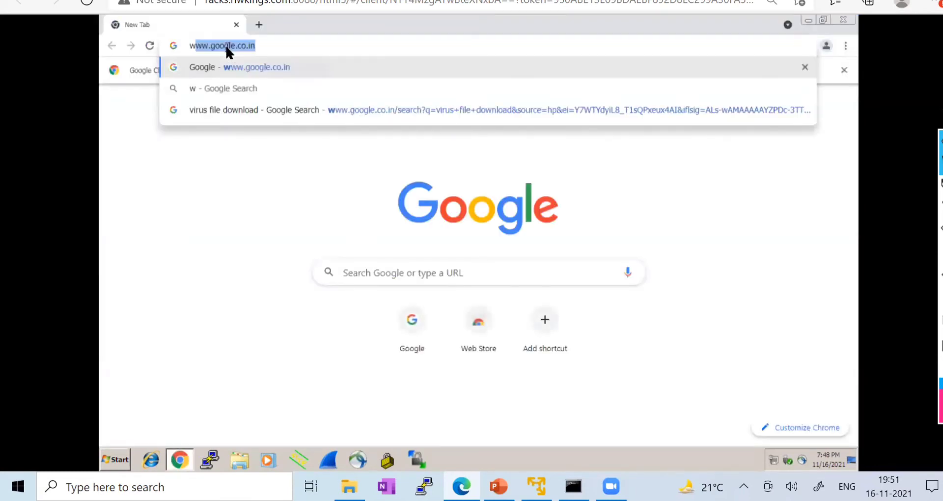
{"action": "type", "text": "ww"}
{"action": "key", "text": "Right"}
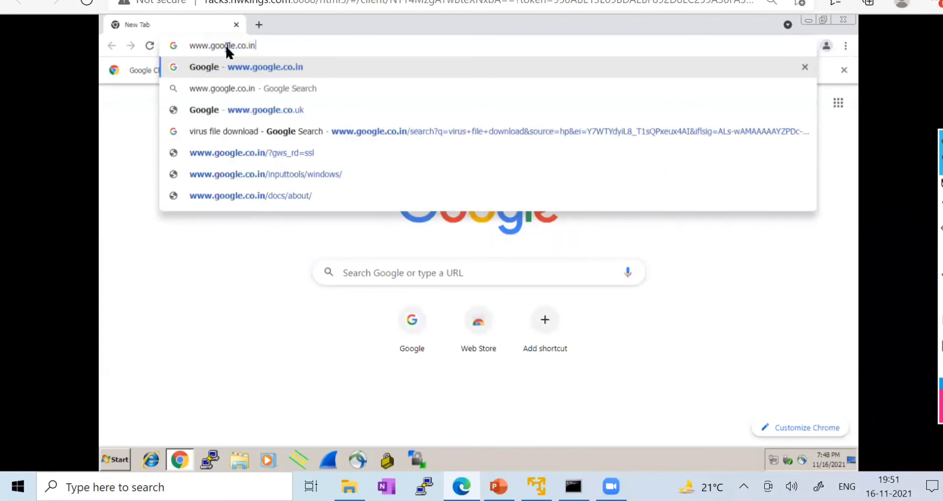
{"action": "key", "text": "BackSpace"}
{"action": "key", "text": "BackSpace"}
{"action": "key", "text": "BackSpace"}
{"action": "key", "text": "BackSpace"}
{"action": "key", "text": "BackSpace"}
{"action": "key", "text": "BackSpace"}
{"action": "key", "text": "BackSpace"}
{"action": "key", "text": "BackSpace"}
{"action": "key", "text": "BackSpace"}
{"action": "key", "text": "BackSpace"}
{"action": "key", "text": "BackSpace"}
{"action": "key", "text": "BackSpace"}
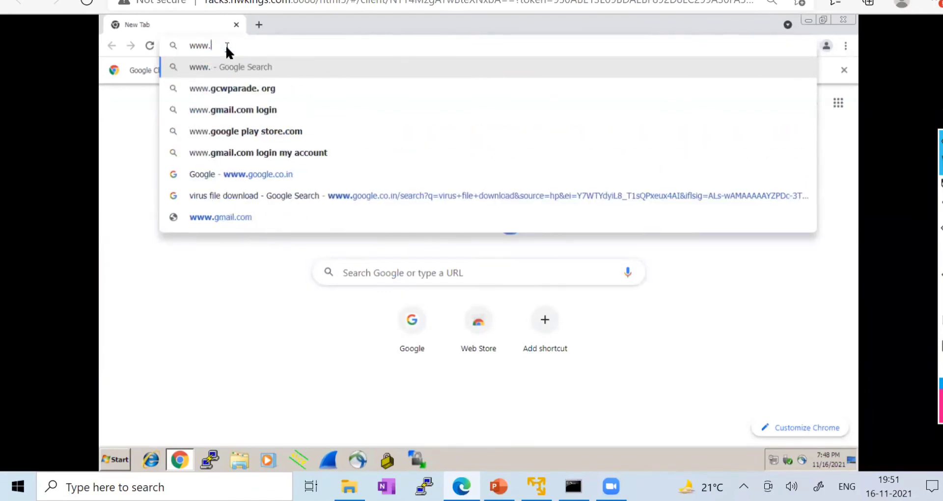
{"action": "type", "text": "facebook.com"}
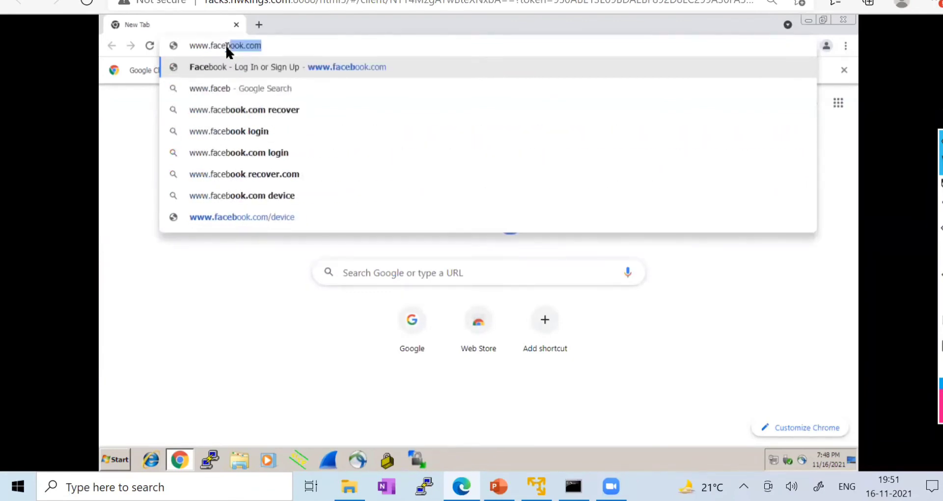
{"action": "key", "text": "Return"}
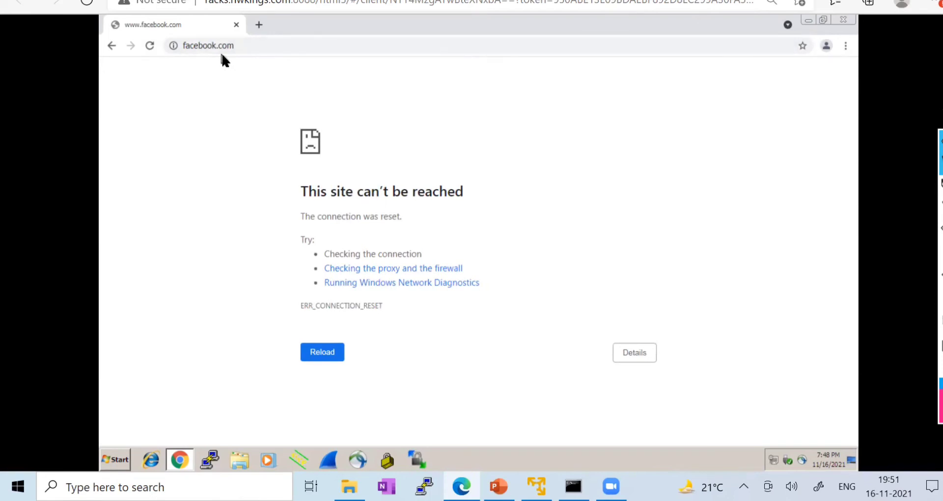
{"action": "left_click", "coordinate": [150, 45]}
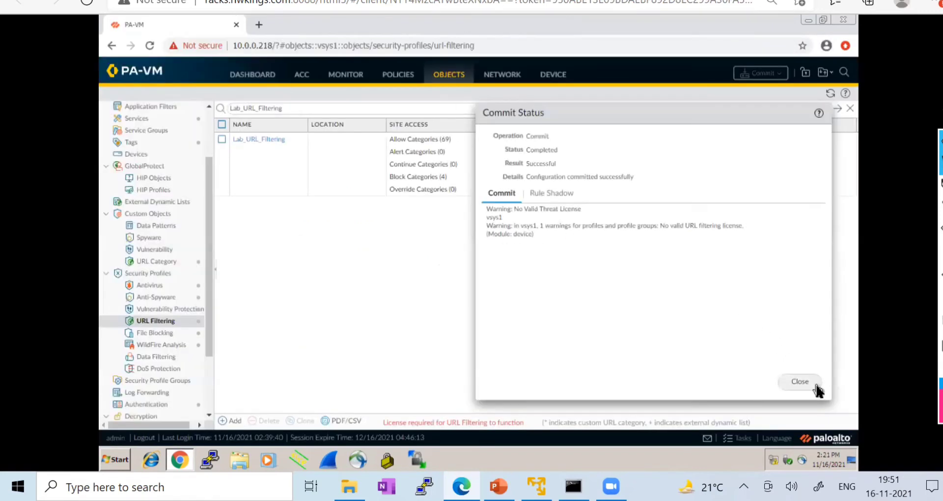
- Close the Commit Status report, open and cancel Lab_URL_Filtering, then go to Monitor > Session Browser
{"action": "left_click", "coordinate": [814, 381]}
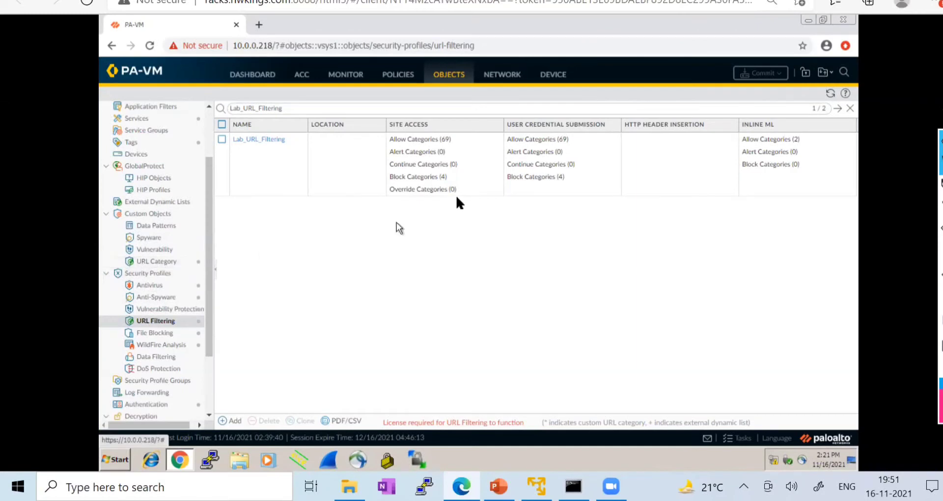
{"action": "left_click", "coordinate": [263, 138]}
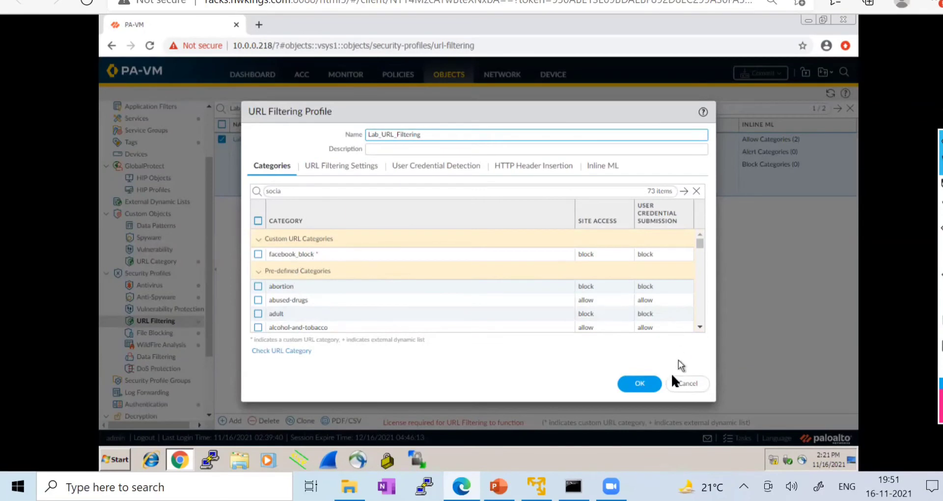
{"action": "left_click", "coordinate": [689, 384]}
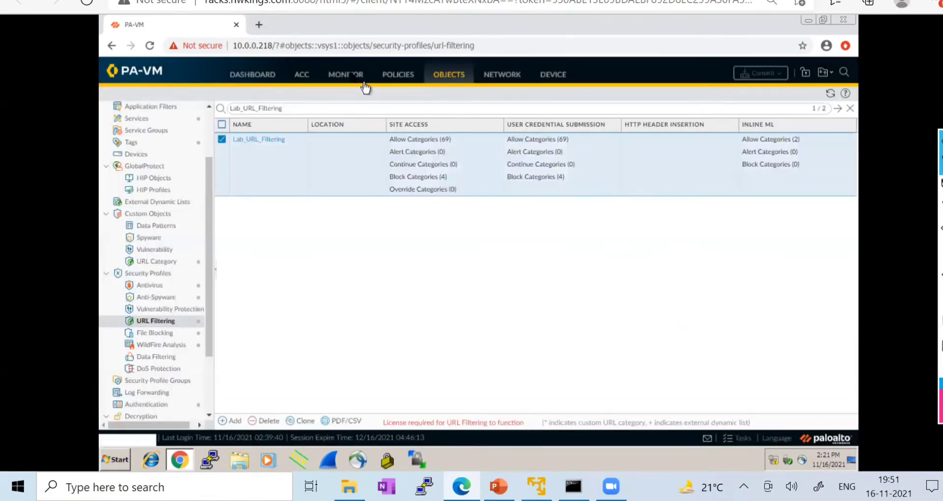
{"action": "left_click", "coordinate": [350, 75]}
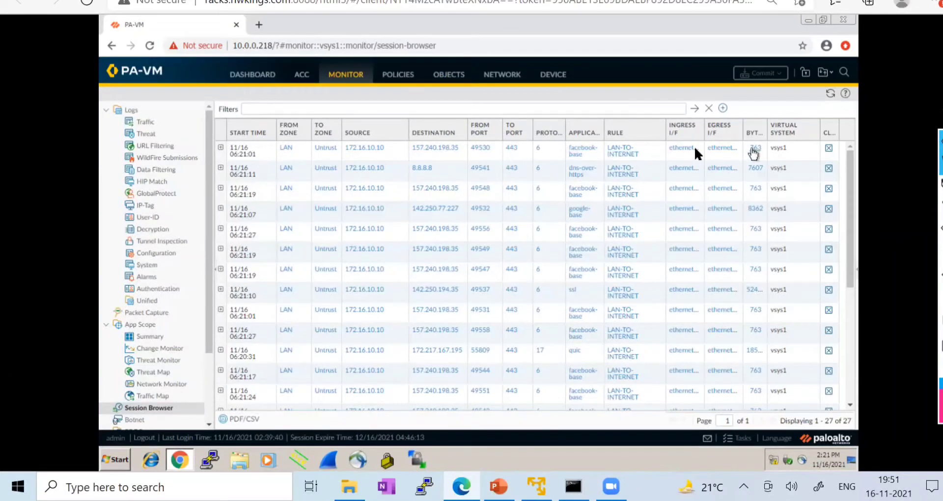
- Refresh the session list and expand the first facebook-base session's details
{"action": "left_click", "coordinate": [831, 93]}
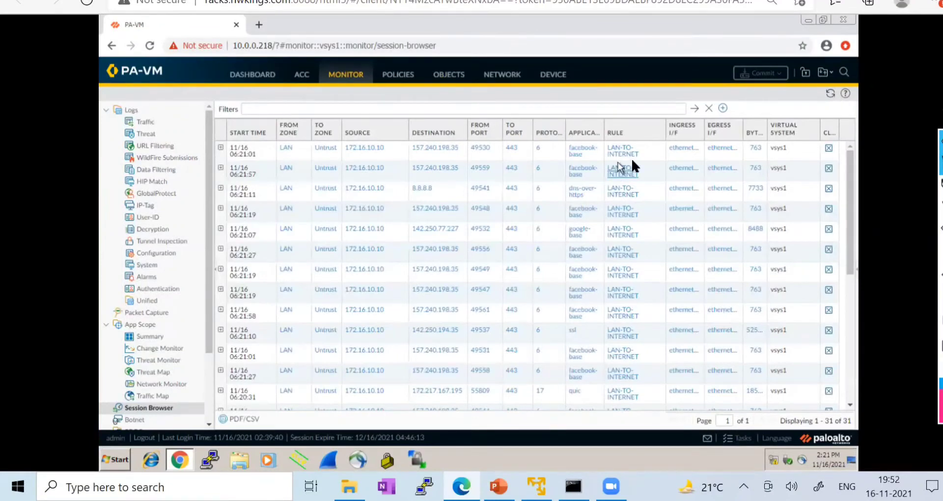
{"action": "left_click", "coordinate": [221, 147]}
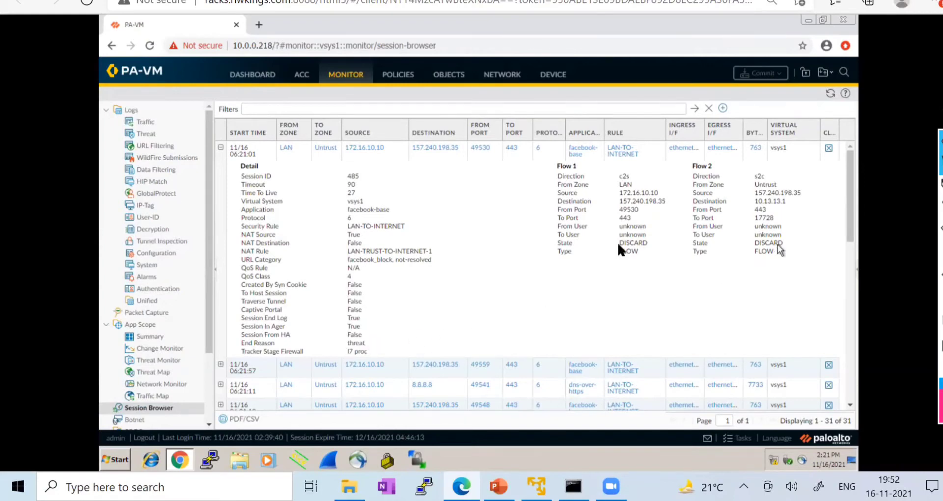
{"action": "left_click", "coordinate": [831, 94]}
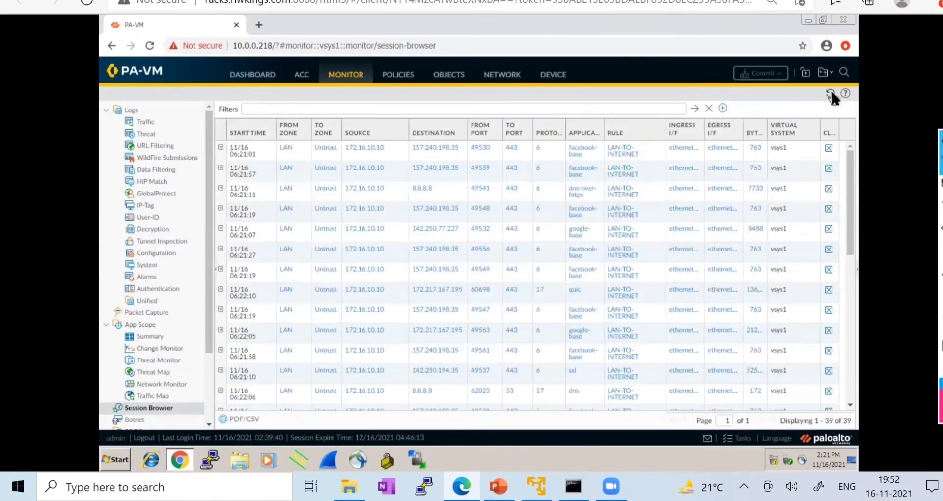
{"action": "left_click", "coordinate": [831, 93]}
{"action": "left_click", "coordinate": [220, 146]}
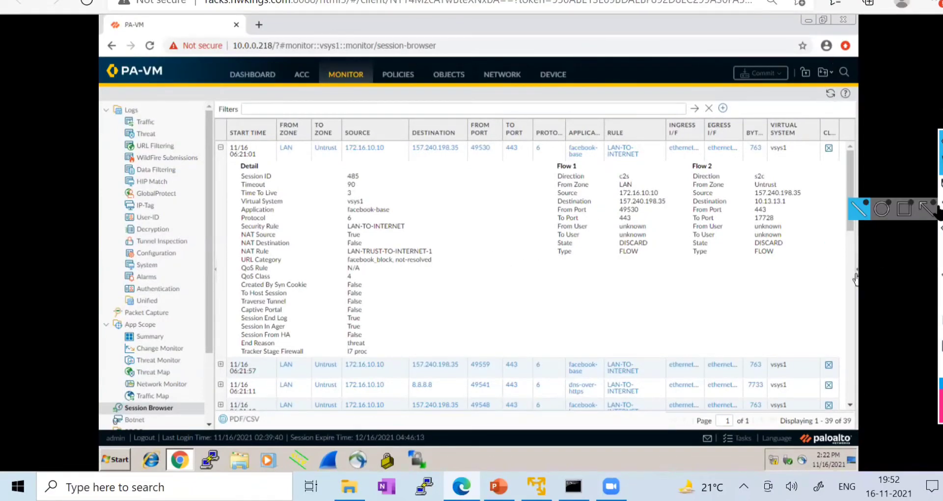
- Annotate the facebook_block category, threat end reason, DISCARD flows, facebook-base app and NAT rule
{"action": "left_click", "coordinate": [880, 187]}
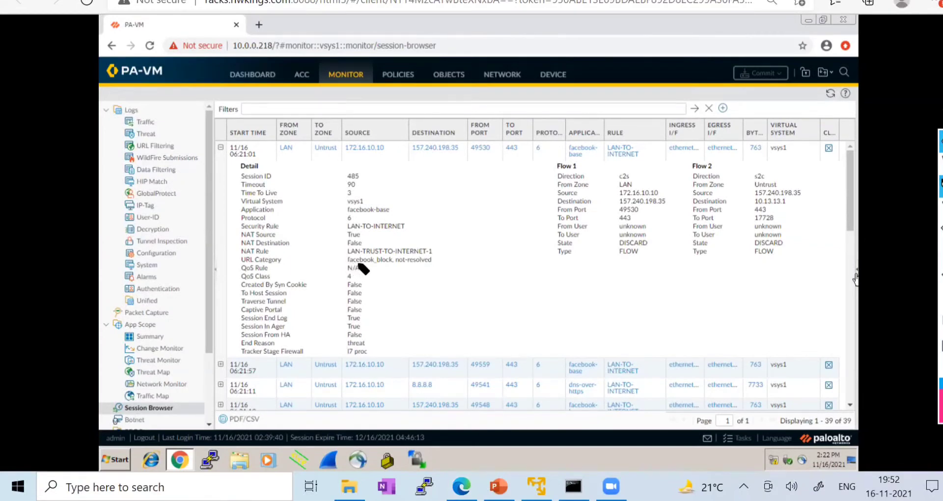
{"action": "mouse_move", "coordinate": [347, 263]}
{"action": "left_mouse_down"}
{"action": "mouse_move", "coordinate": [398, 259]}
{"action": "mouse_move", "coordinate": [347, 260]}
{"action": "left_mouse_up"}
{"action": "left_click", "coordinate": [940, 299]}
{"action": "mouse_move", "coordinate": [345, 265]}
{"action": "left_mouse_down"}
{"action": "mouse_move", "coordinate": [397, 264]}
{"action": "mouse_move", "coordinate": [354, 256]}
{"action": "mouse_move", "coordinate": [347, 268]}
{"action": "left_mouse_up"}
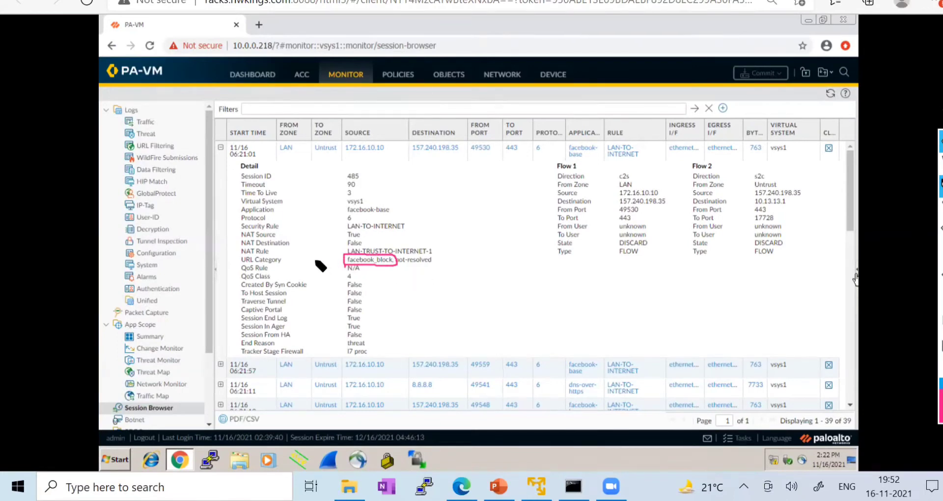
{"action": "left_click_drag", "start_coordinate": [284, 261], "coordinate": [318, 241]}
{"action": "left_click_drag", "start_coordinate": [369, 342], "coordinate": [423, 313]}
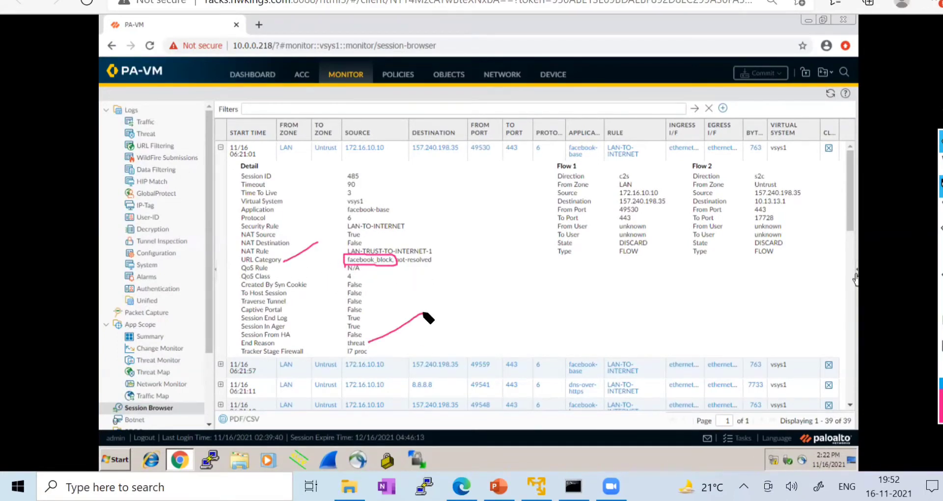
{"action": "left_click_drag", "start_coordinate": [650, 245], "coordinate": [663, 235]}
{"action": "left_click_drag", "start_coordinate": [791, 240], "coordinate": [800, 224]}
{"action": "left_click_drag", "start_coordinate": [399, 210], "coordinate": [429, 194]}
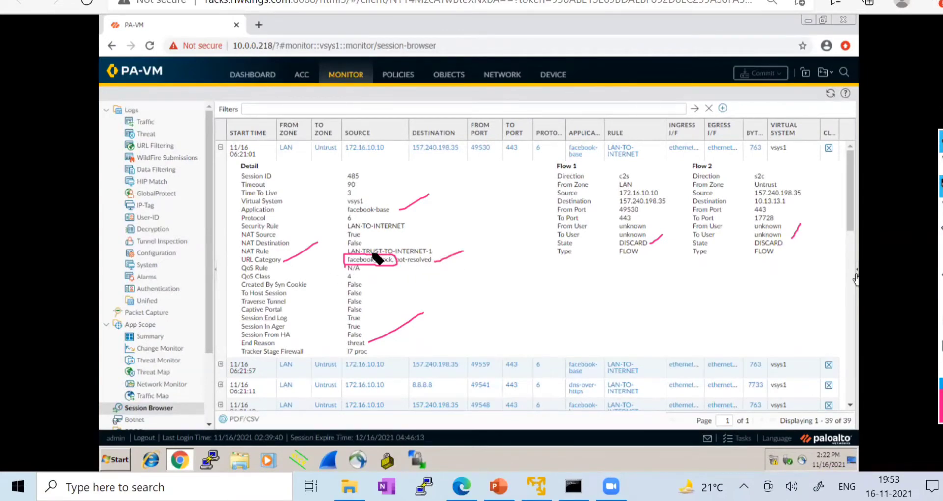
{"action": "left_click_drag", "start_coordinate": [445, 252], "coordinate": [524, 213]}
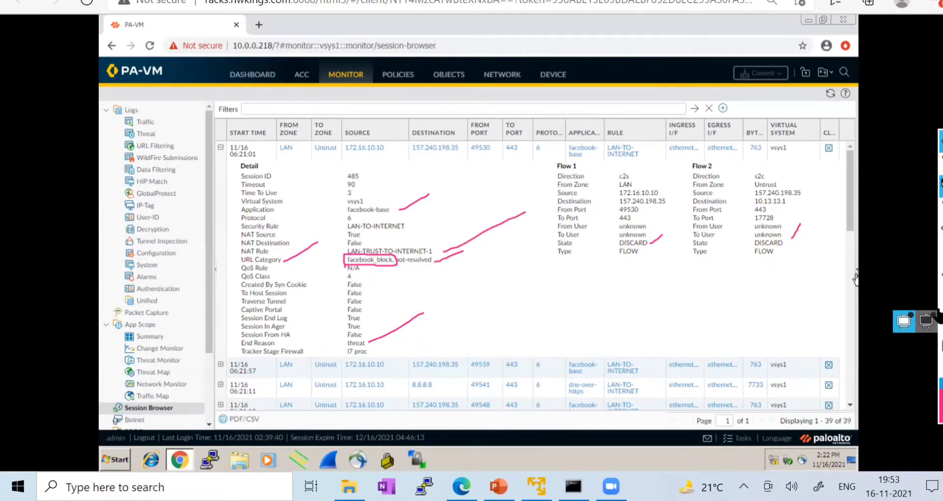
{"action": "left_click", "coordinate": [940, 320]}
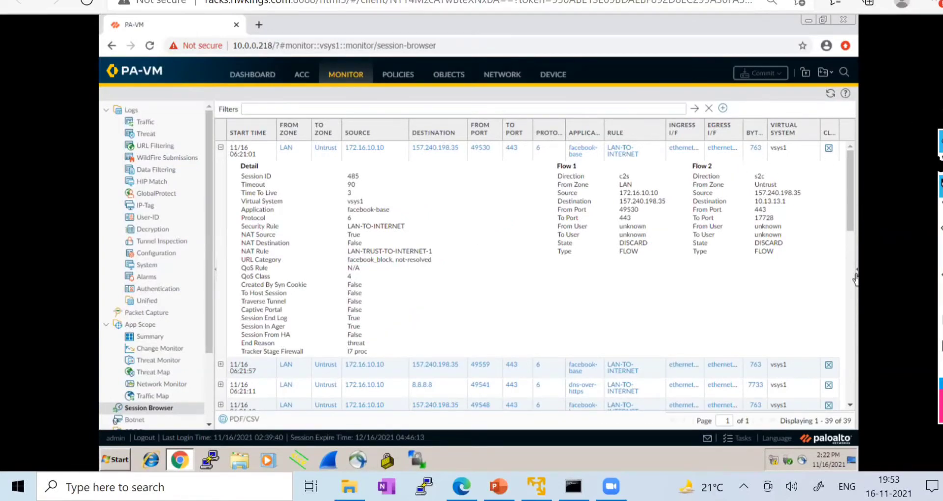
- Collapse the session details and go to Objects > Security Profiles > URL Filtering
{"action": "left_click", "coordinate": [940, 164]}
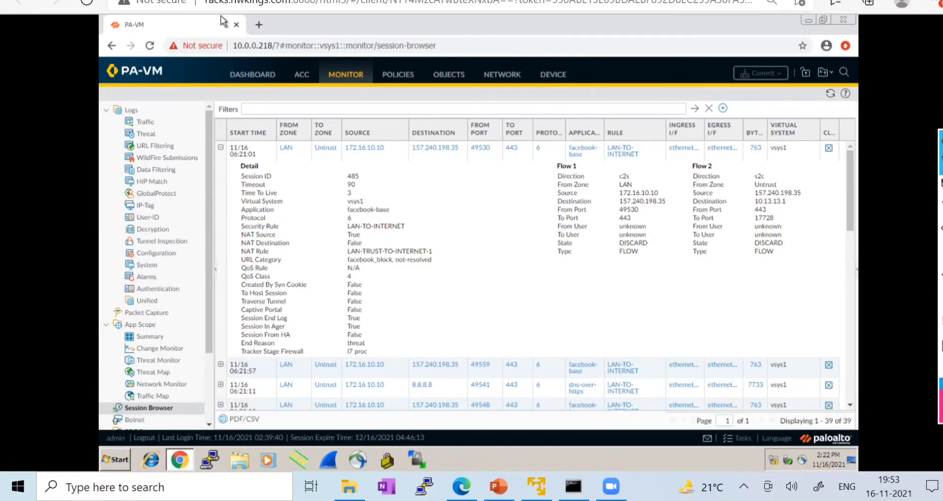
{"action": "left_click", "coordinate": [213, 1]}
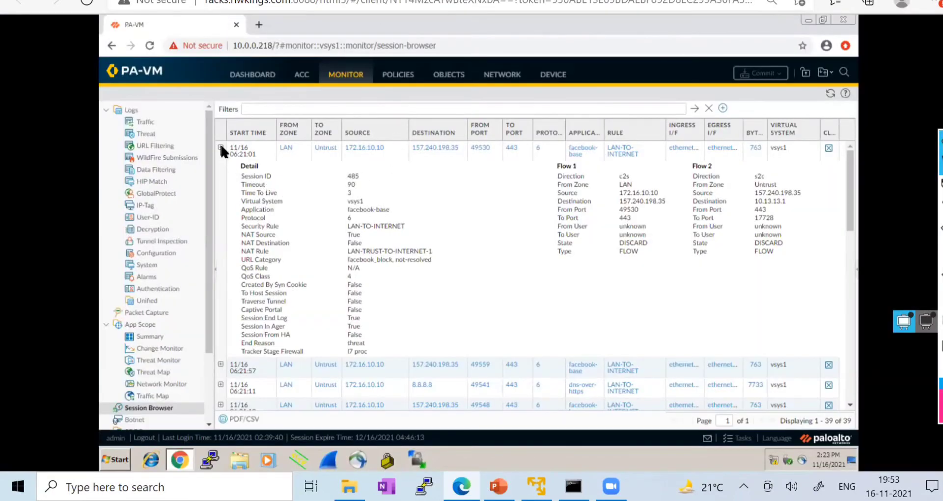
{"action": "left_click", "coordinate": [220, 147]}
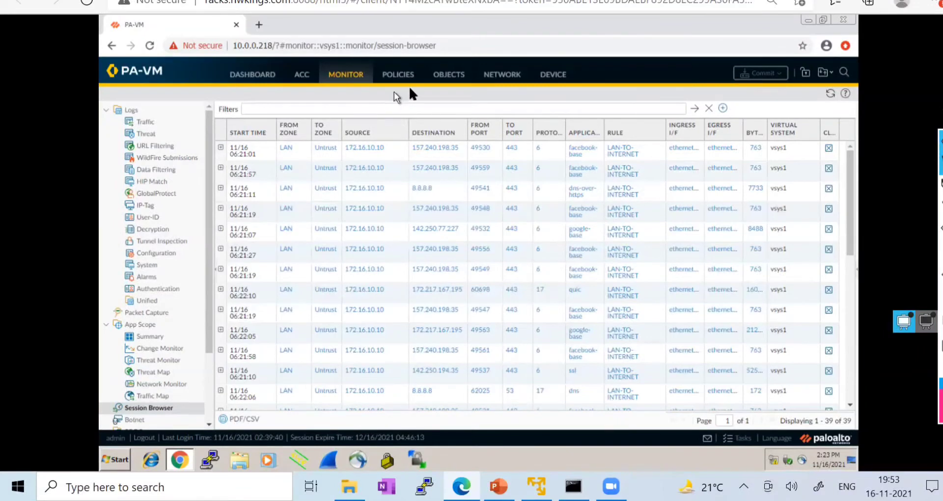
{"action": "left_click", "coordinate": [454, 80]}
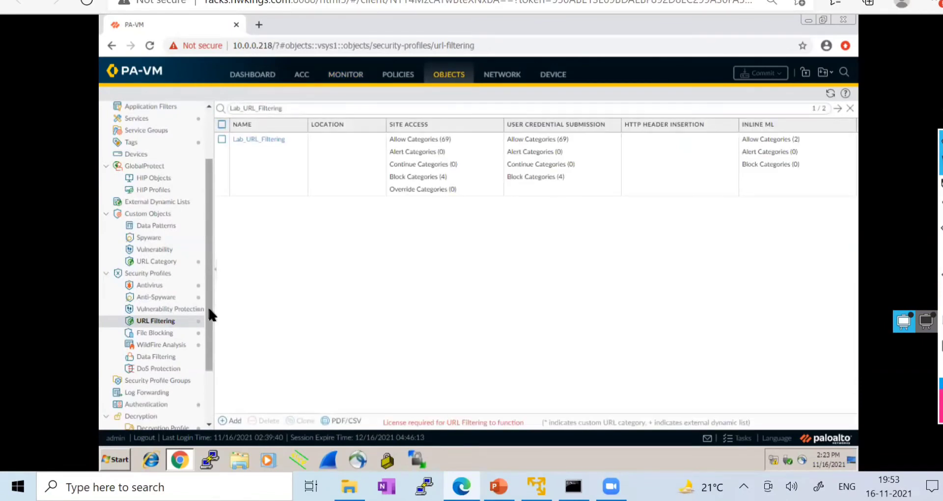
- Dismiss the PAN-OS 10.0 welcome message on the other tab and return to the URL Filtering list
{"action": "scroll", "coordinate": [211, 316], "scroll_direction": "up", "scroll_amount": 3}
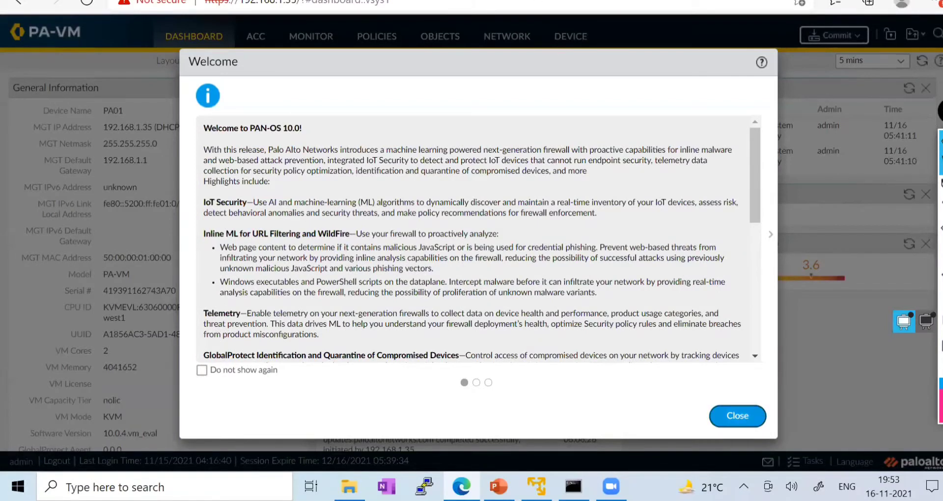
{"action": "left_click", "coordinate": [738, 416]}
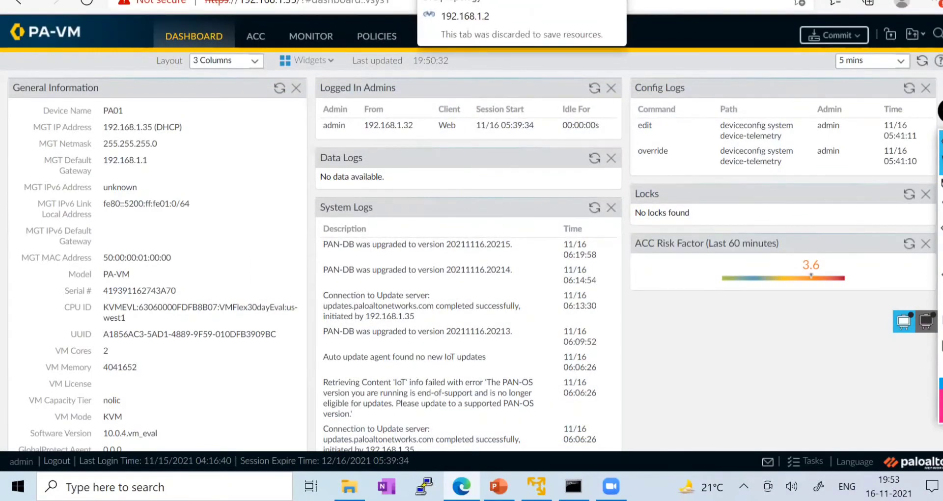
{"action": "left_click", "coordinate": [289, 0]}
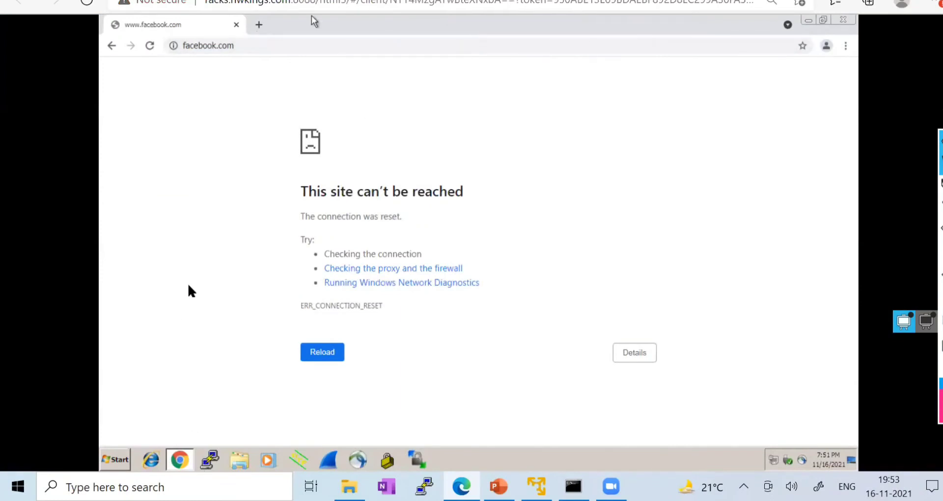
{"action": "left_click", "coordinate": [187, 0]}
{"action": "scroll", "coordinate": [208, 302], "scroll_direction": "down", "scroll_amount": 1}
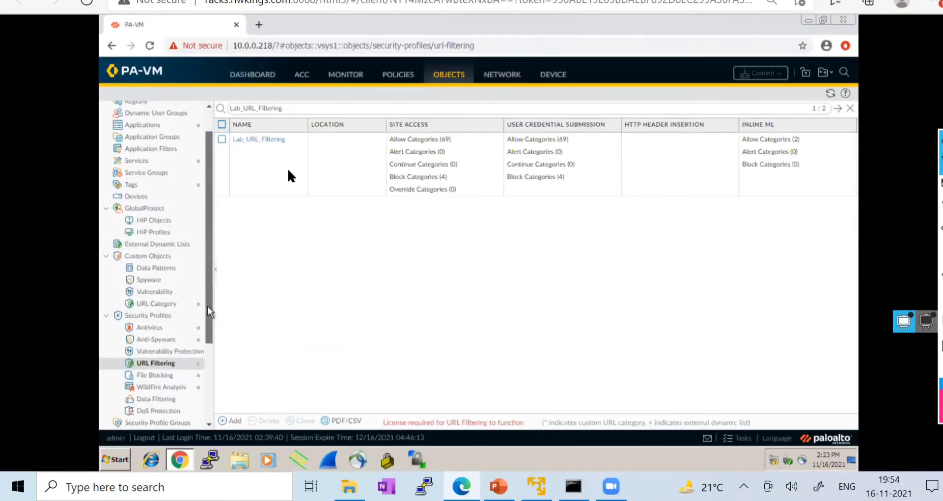
- Open Lab_URL_Filtering, filter categories to social-networking, select it and confirm the profile
{"action": "left_click", "coordinate": [251, 135]}
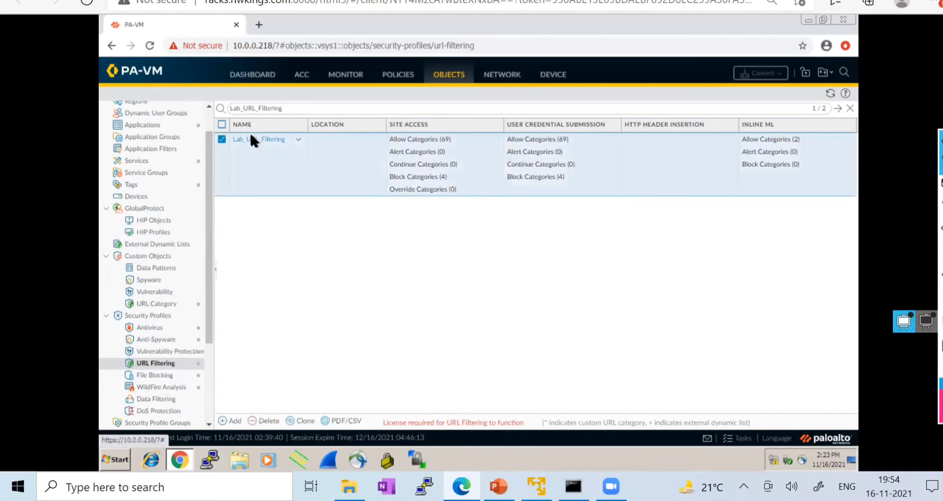
{"action": "left_click", "coordinate": [249, 133]}
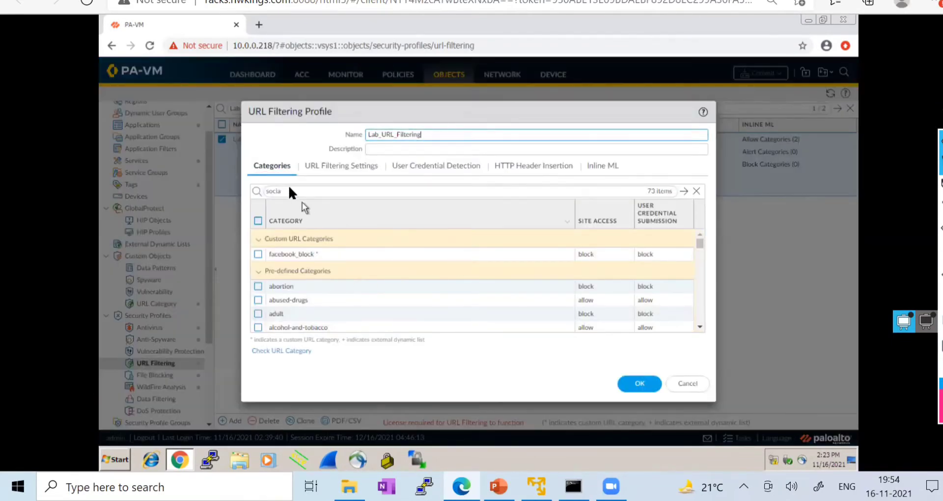
{"action": "left_click", "coordinate": [289, 189]}
{"action": "left_click", "coordinate": [684, 191]}
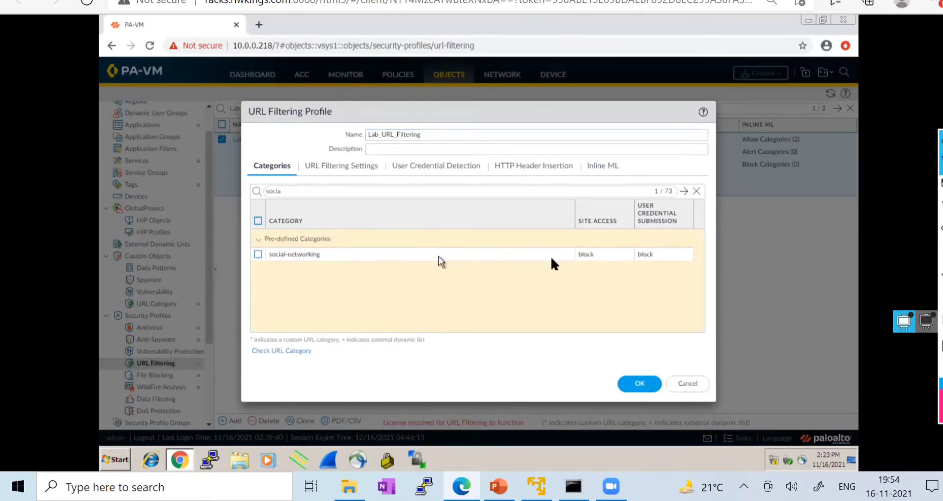
{"action": "left_click", "coordinate": [258, 254]}
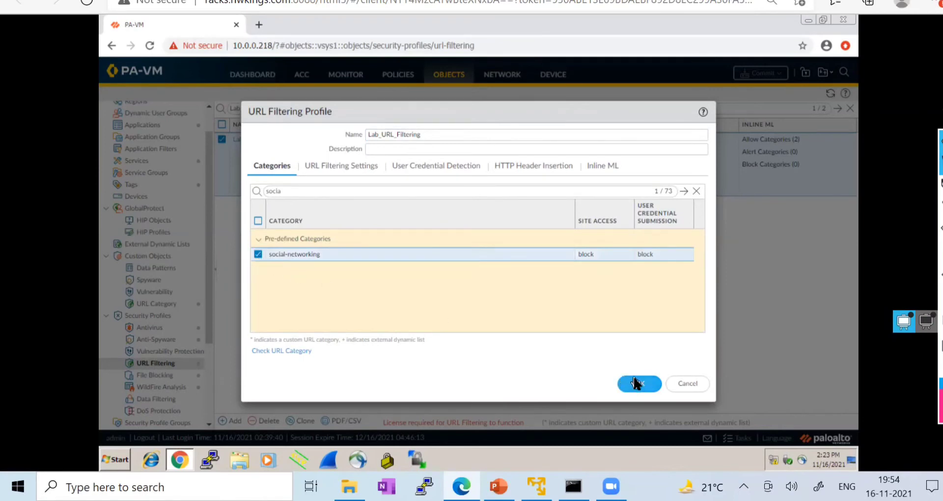
{"action": "left_click", "coordinate": [638, 385]}
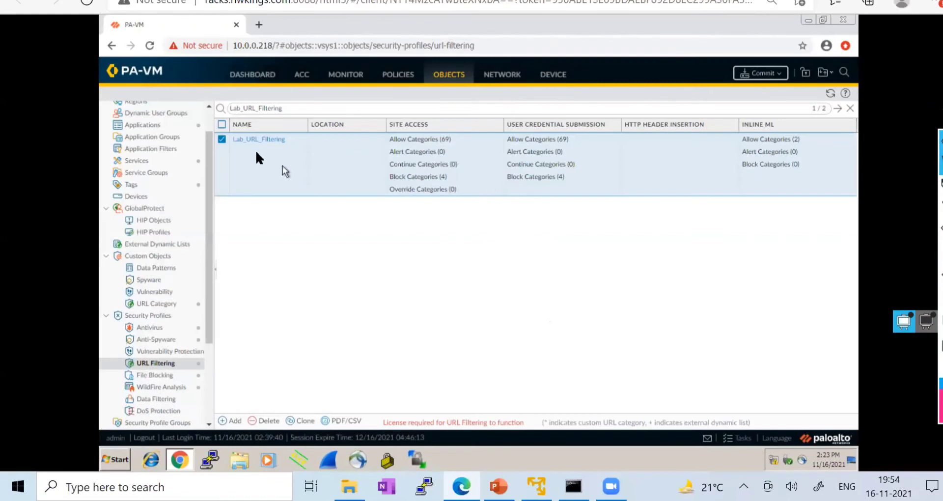
- Reopen Lab_URL_Filtering, clear the 'socia' category filter and cancel without saving
{"action": "left_click", "coordinate": [255, 139]}
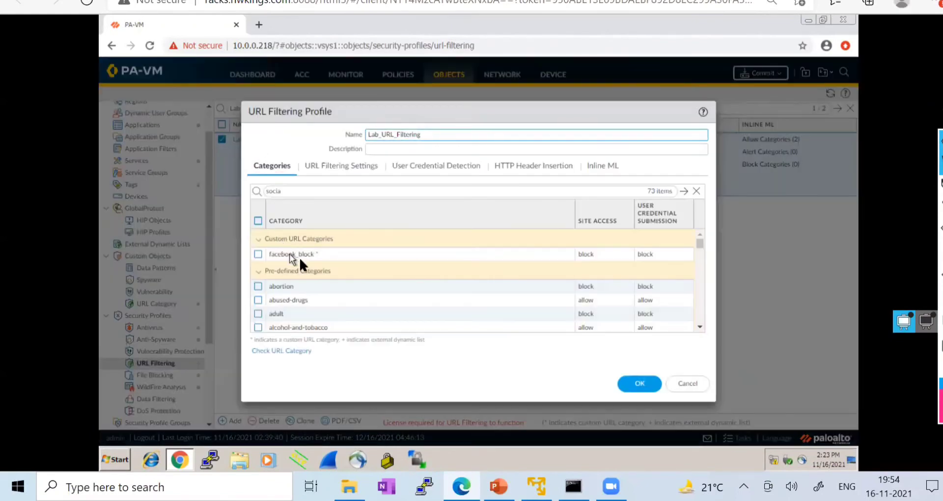
{"action": "left_click", "coordinate": [684, 191]}
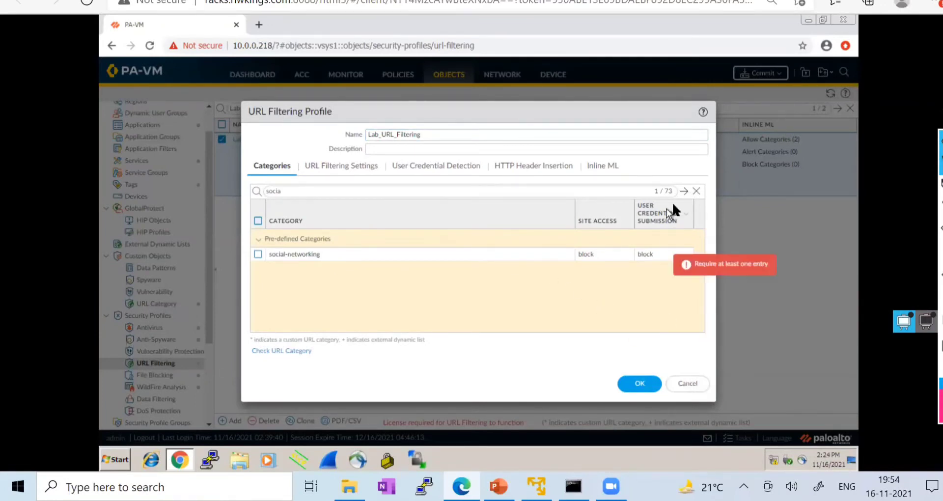
{"action": "left_click", "coordinate": [696, 190]}
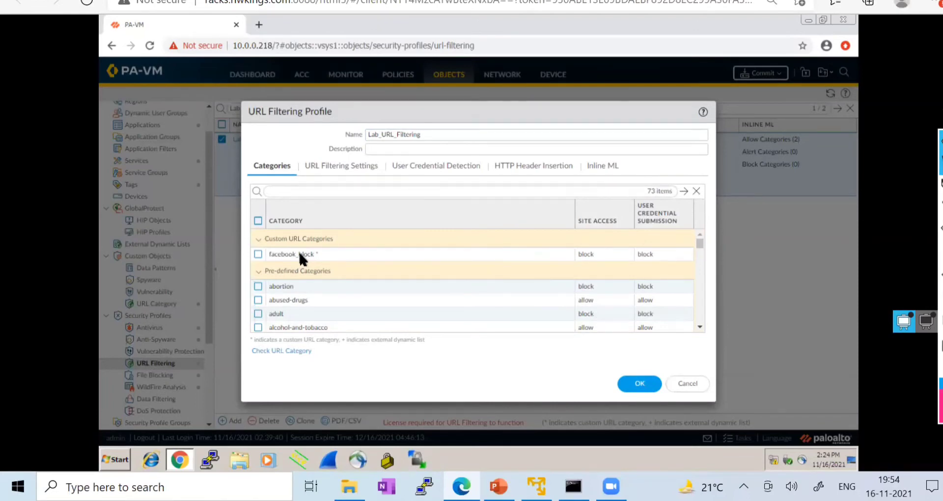
{"action": "left_click", "coordinate": [687, 384]}
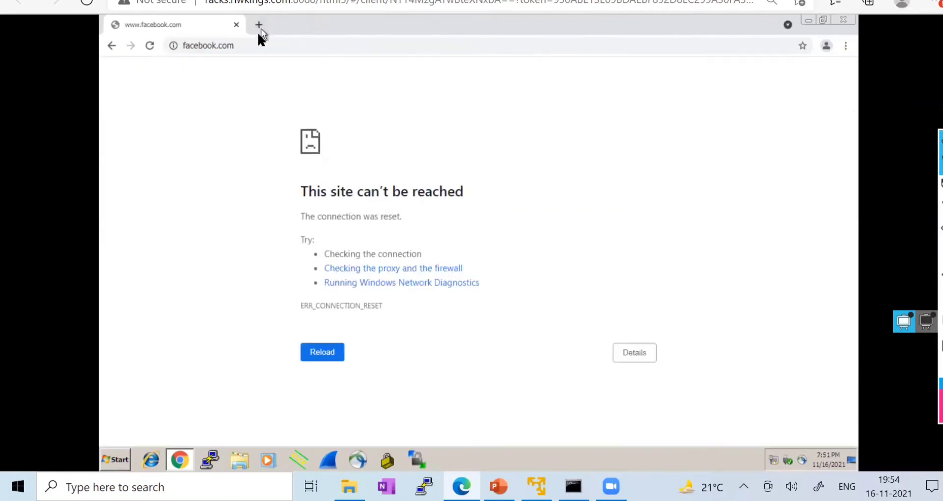
- Enter youtube.com in a new Chrome tab to test it
{"action": "left_click", "coordinate": [259, 24]}
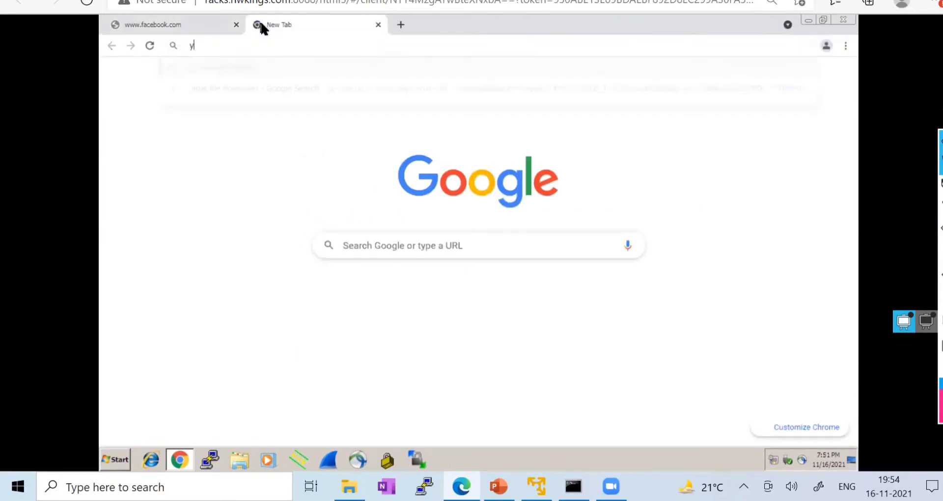
{"action": "type", "text": "yout"}
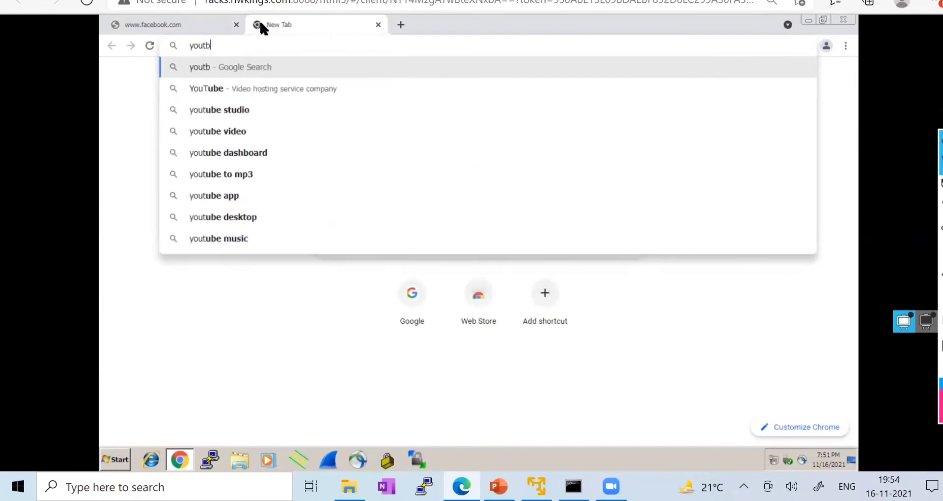
{"action": "type", "text": "ube"}
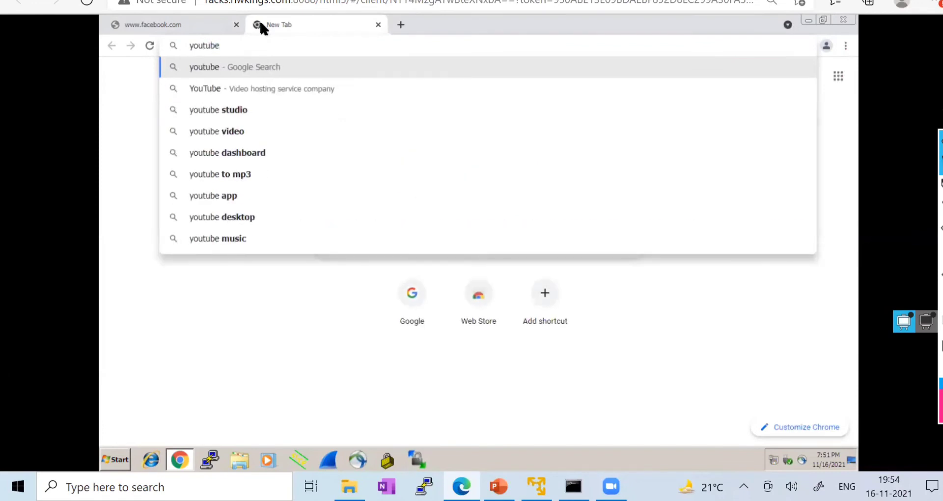
{"action": "type", "text": ".com"}
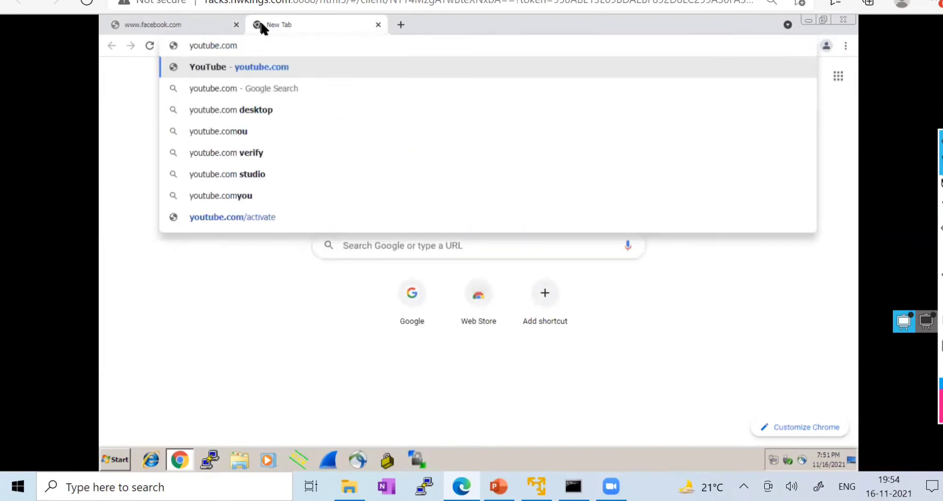
{"action": "key", "text": "Return"}
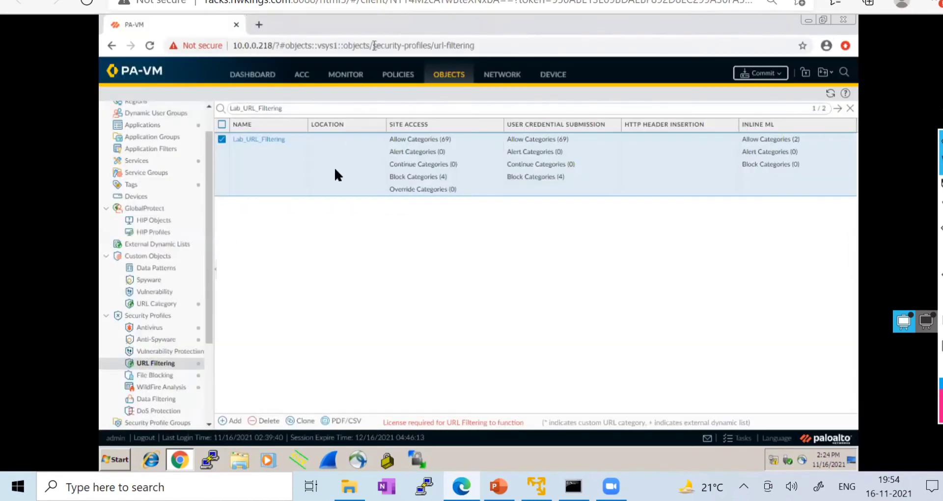
{"action": "left_click", "coordinate": [156, 305]}
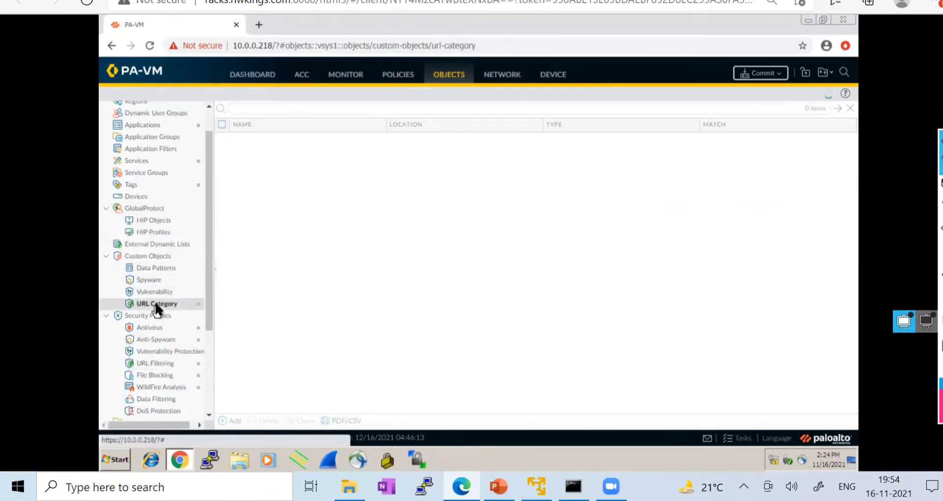
{"action": "left_click", "coordinate": [248, 139]}
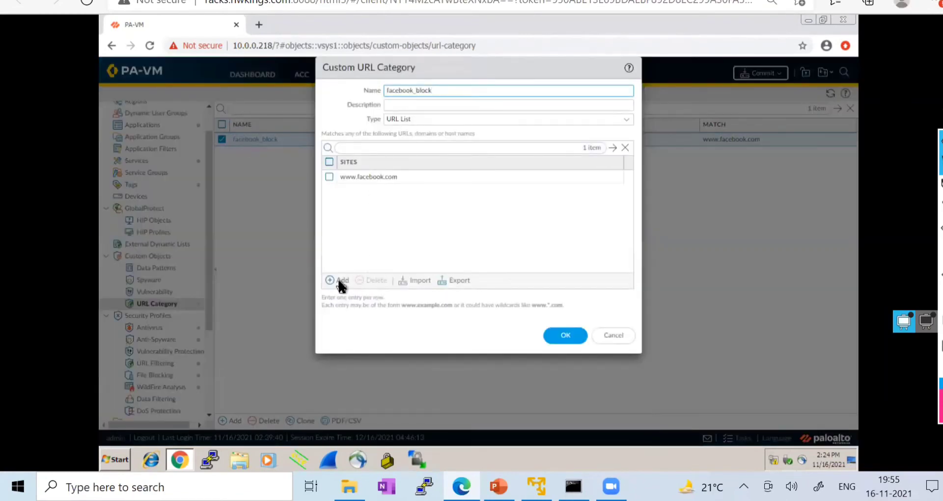
{"action": "left_click", "coordinate": [338, 281]}
{"action": "type", "text": "w"}
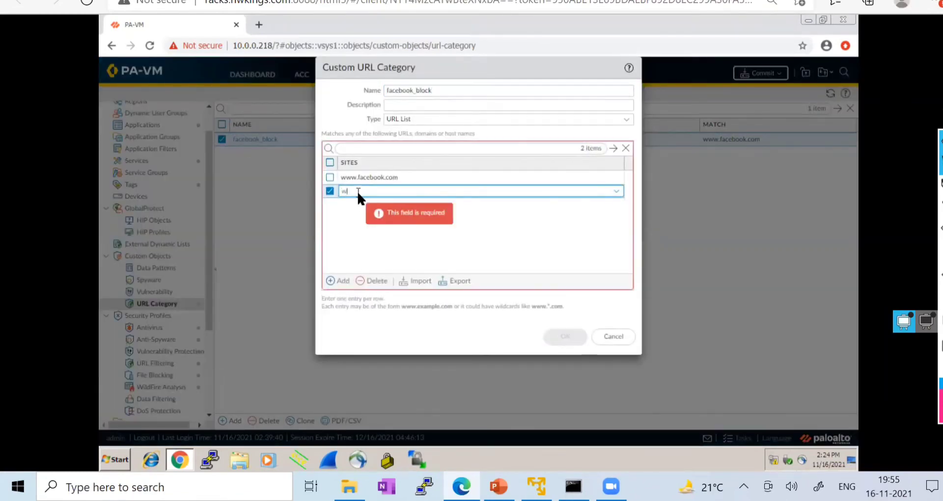
{"action": "type", "text": "ww.you"}
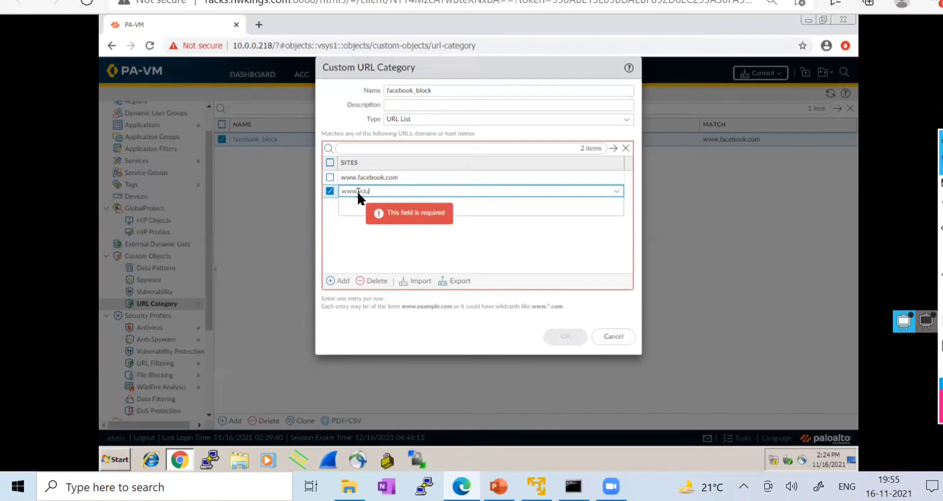
{"action": "type", "text": "tube.com"}
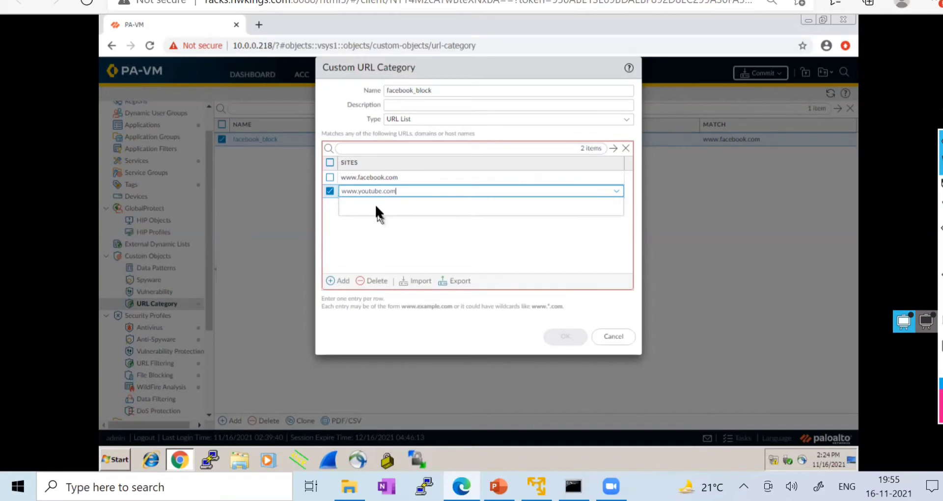
{"action": "left_click", "coordinate": [405, 251]}
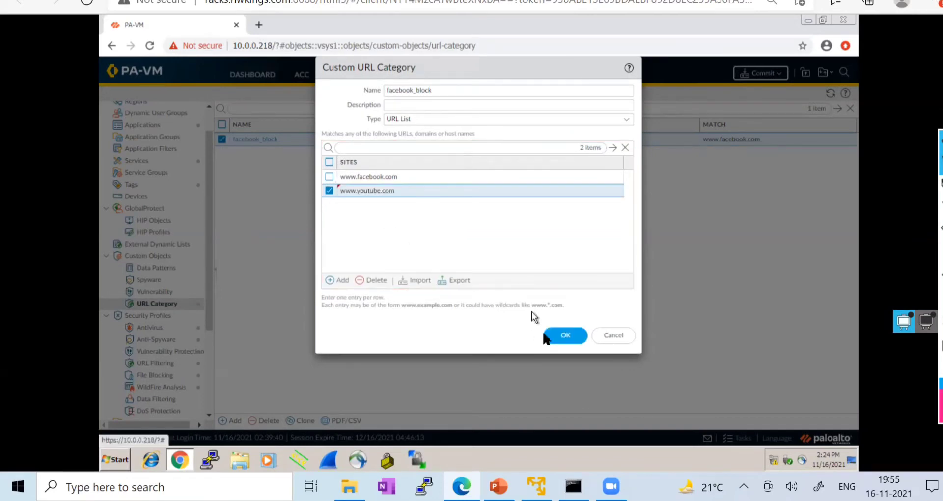
{"action": "left_click", "coordinate": [553, 337]}
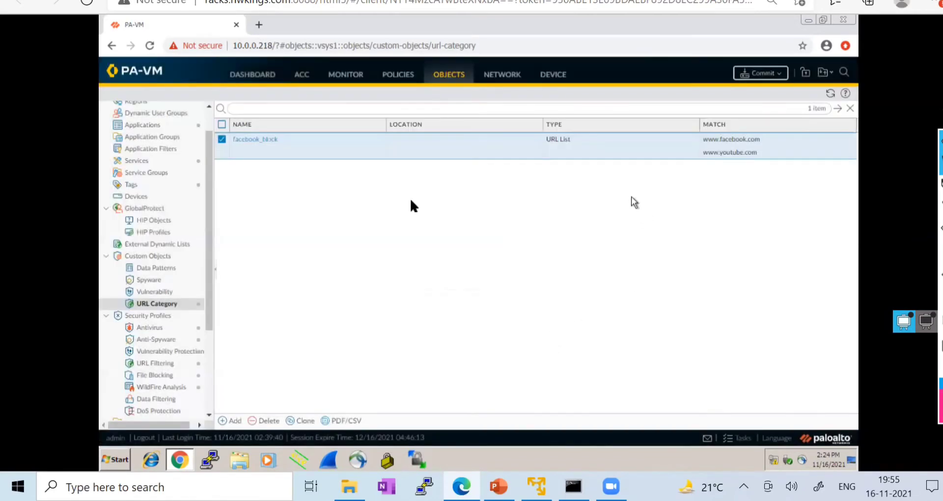
- Refresh the URL Filtering profiles and search Lab_URL_Filtering's categories for 'you'
{"action": "left_click", "coordinate": [157, 364]}
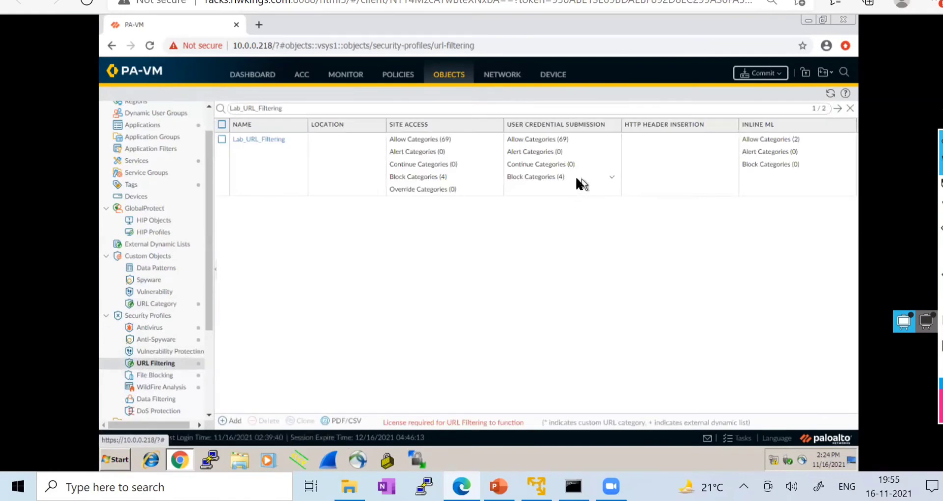
{"action": "left_click", "coordinate": [829, 94]}
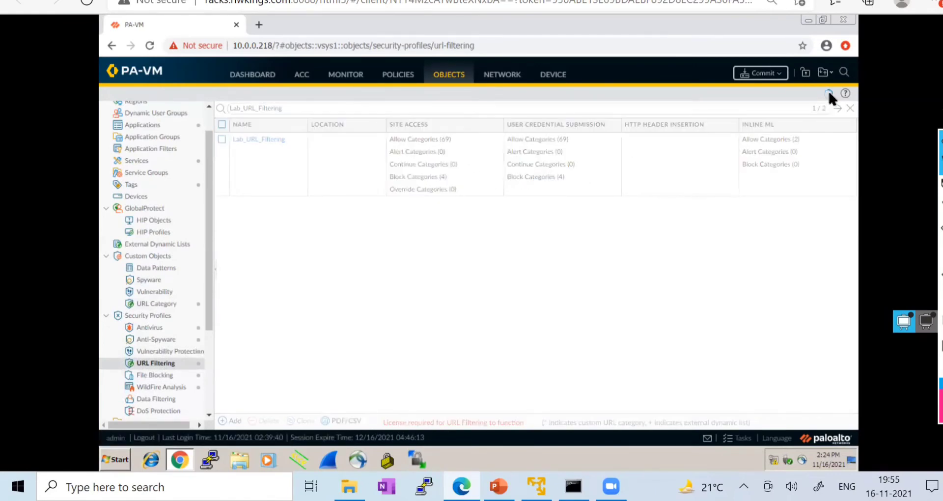
{"action": "left_click", "coordinate": [830, 94]}
{"action": "left_click", "coordinate": [269, 139]}
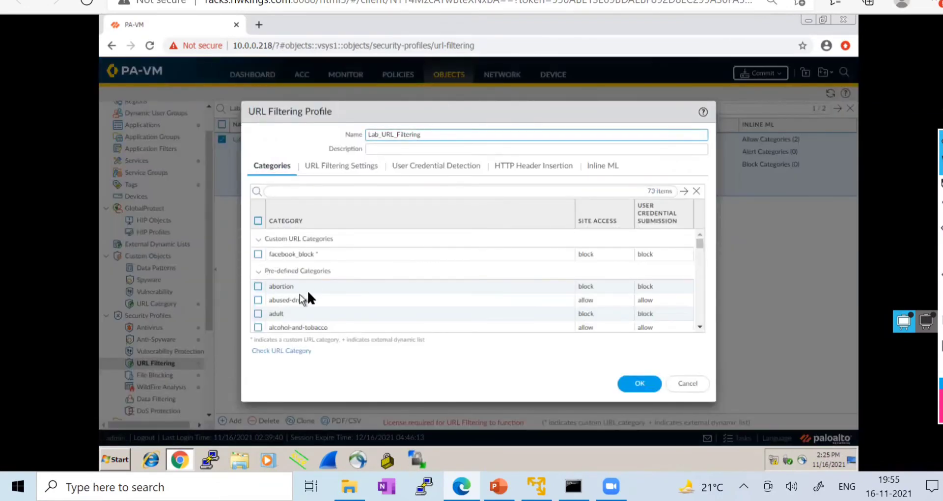
{"action": "left_click", "coordinate": [283, 190]}
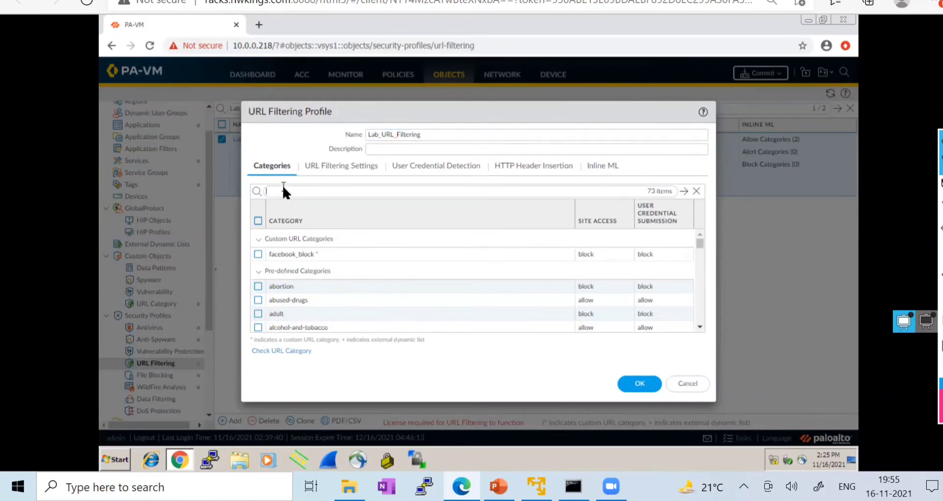
{"action": "type", "text": "you"}
{"action": "key", "text": "Return"}
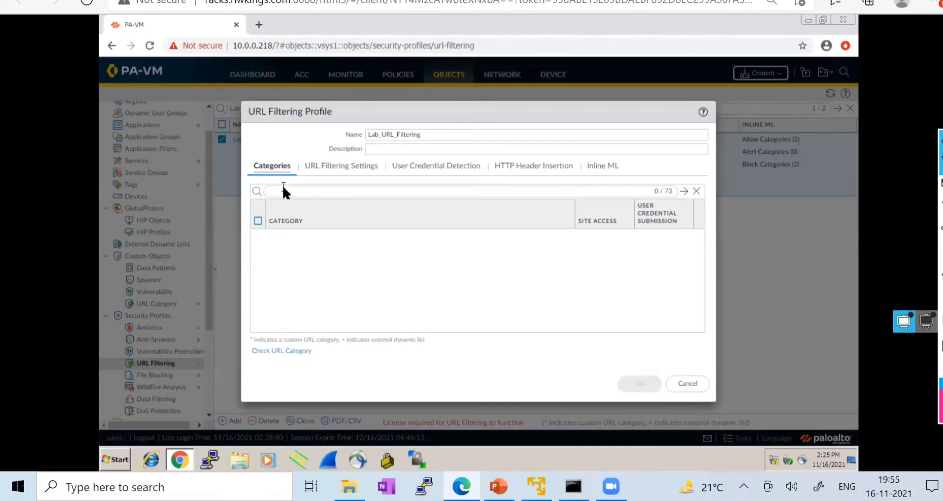
{"action": "left_click", "coordinate": [684, 192]}
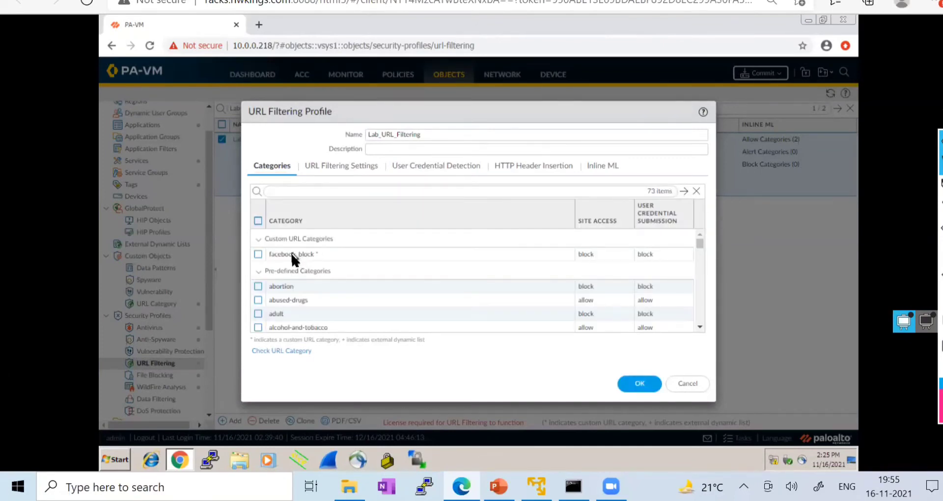
- Close the profile editor and commit the configuration
{"action": "left_click", "coordinate": [638, 386]}
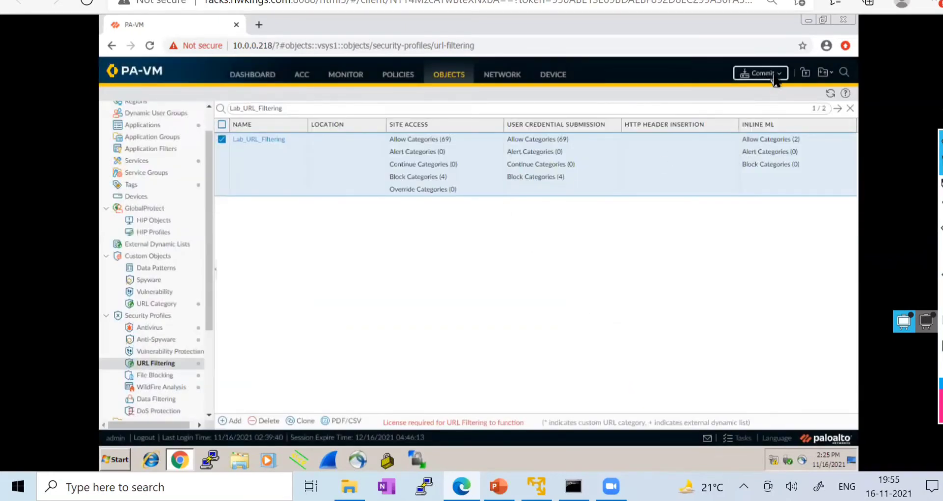
{"action": "left_click", "coordinate": [775, 79]}
{"action": "left_click", "coordinate": [578, 382]}
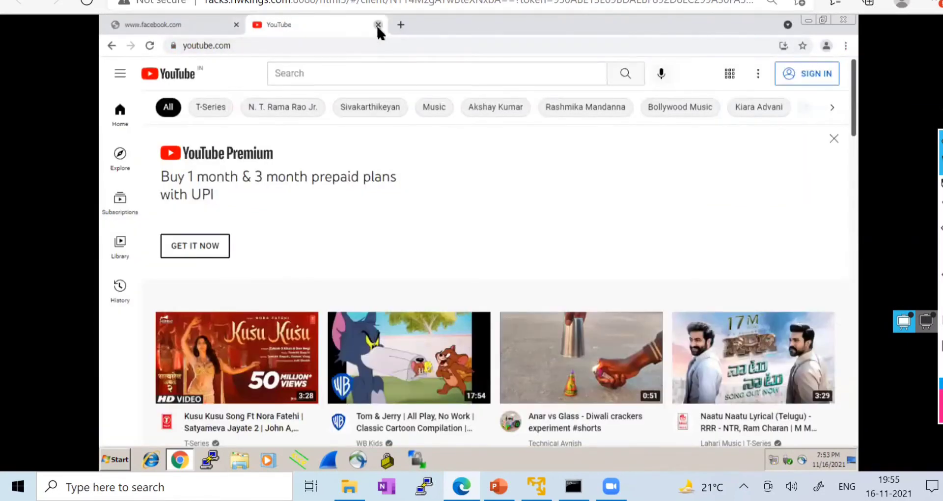
- Close the YouTube tab and Chrome, then reopen the browser
{"action": "left_click", "coordinate": [378, 24]}
{"action": "left_click", "coordinate": [849, 22]}
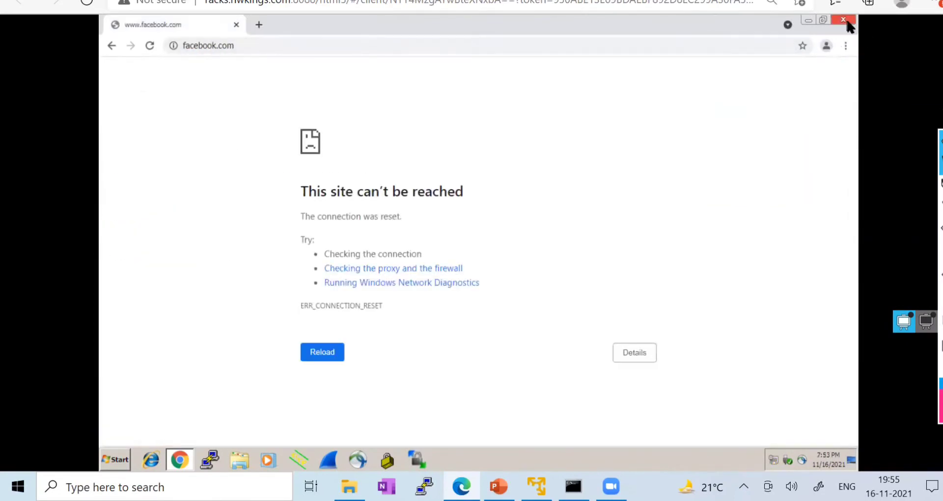
{"action": "left_click", "coordinate": [180, 460]}
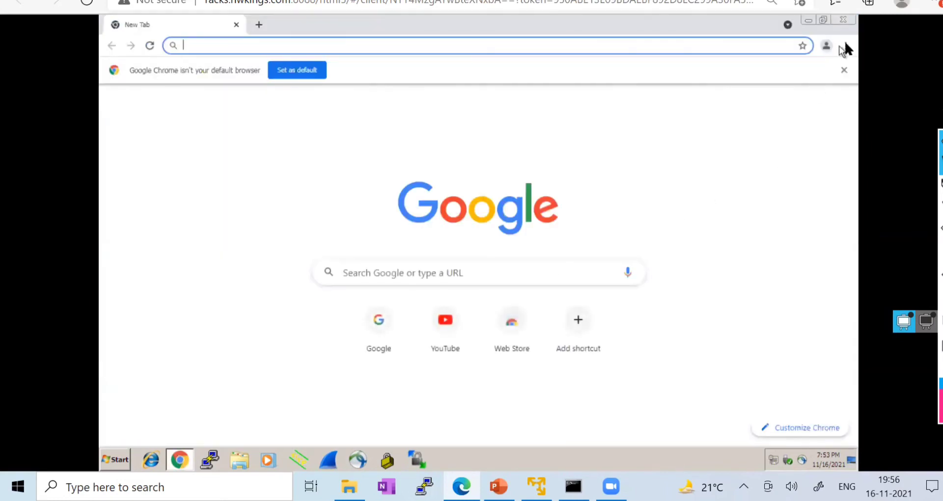
- Clear the last hour's history, cookies and cached files from History, then close Chrome
{"action": "left_click", "coordinate": [845, 46]}
{"action": "mouse_move", "coordinate": [742, 109]}
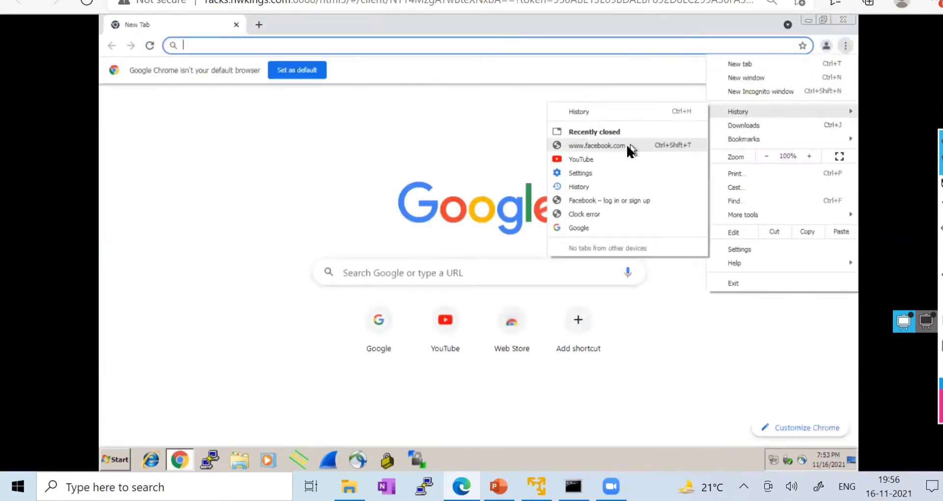
{"action": "left_click", "coordinate": [584, 109]}
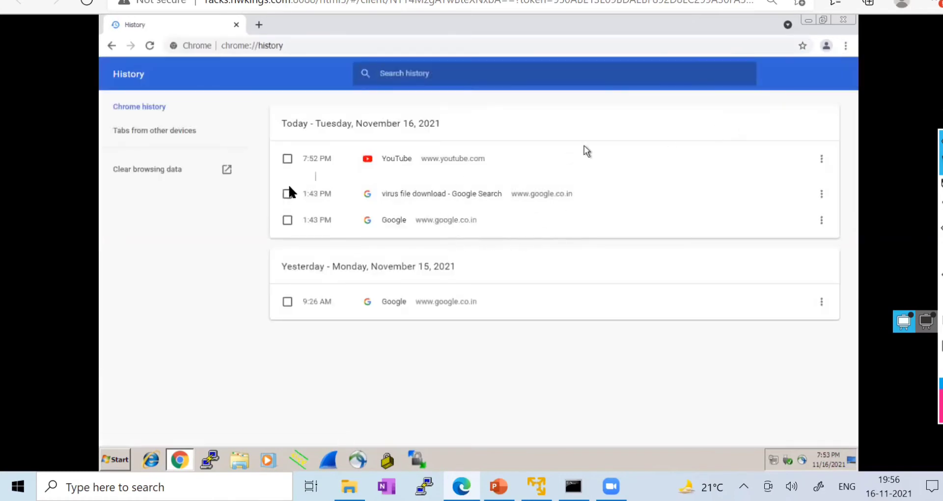
{"action": "left_click", "coordinate": [161, 167]}
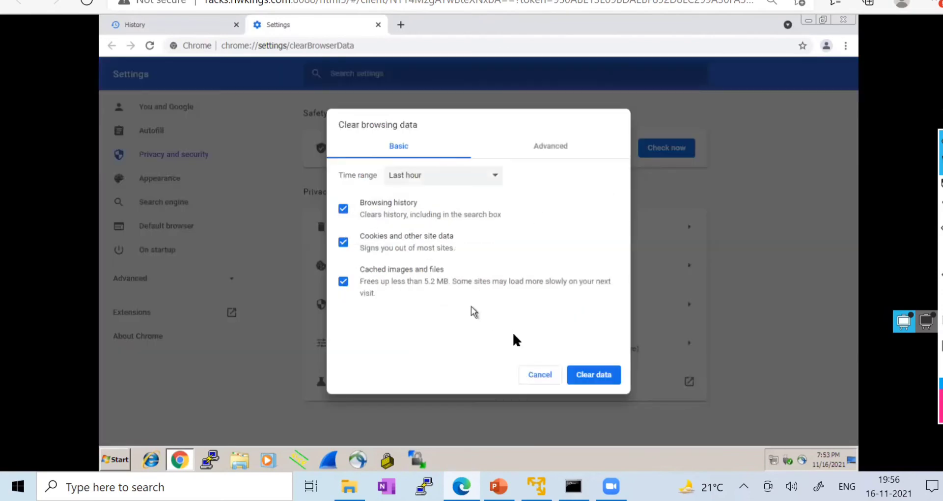
{"action": "left_click", "coordinate": [588, 376]}
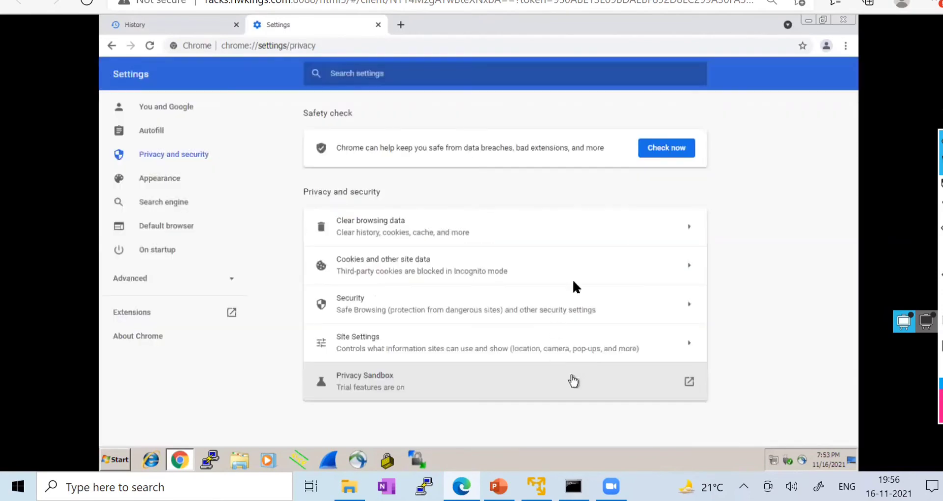
{"action": "left_click", "coordinate": [843, 20]}
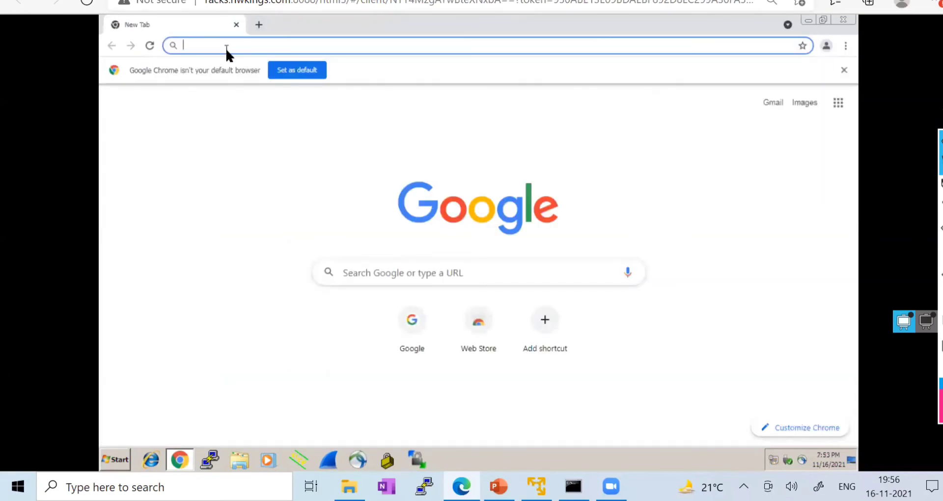
{"action": "type", "text": "www"}
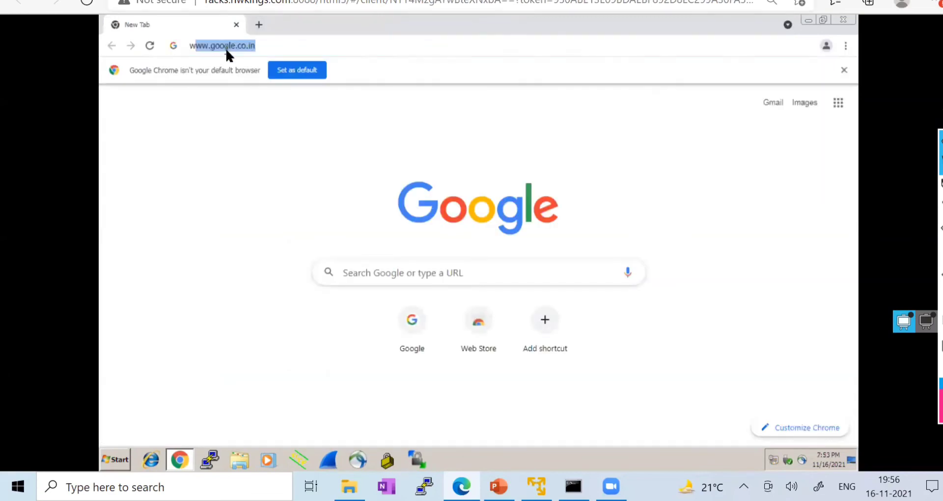
{"action": "type", "text": ".ou"}
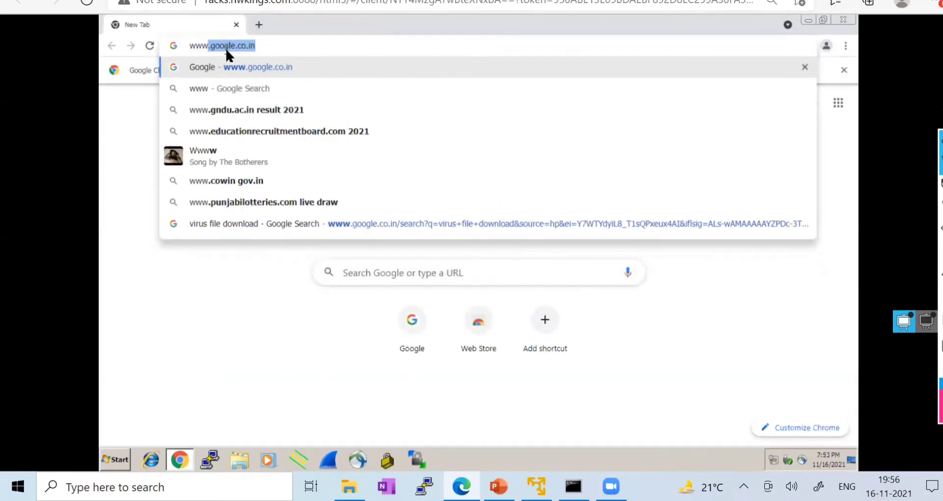
{"action": "key", "text": "BackSpace"}
{"action": "key", "text": "BackSpace"}
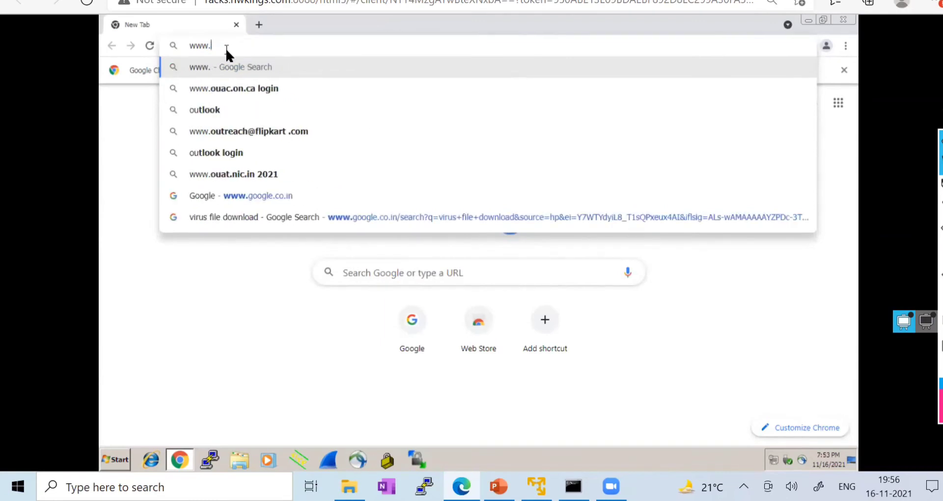
{"action": "type", "text": "youtube"}
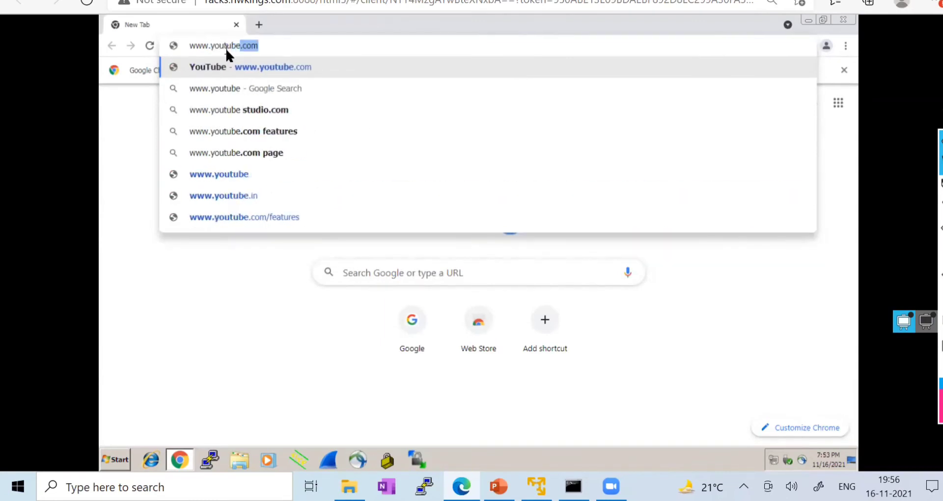
{"action": "key", "text": "Return"}
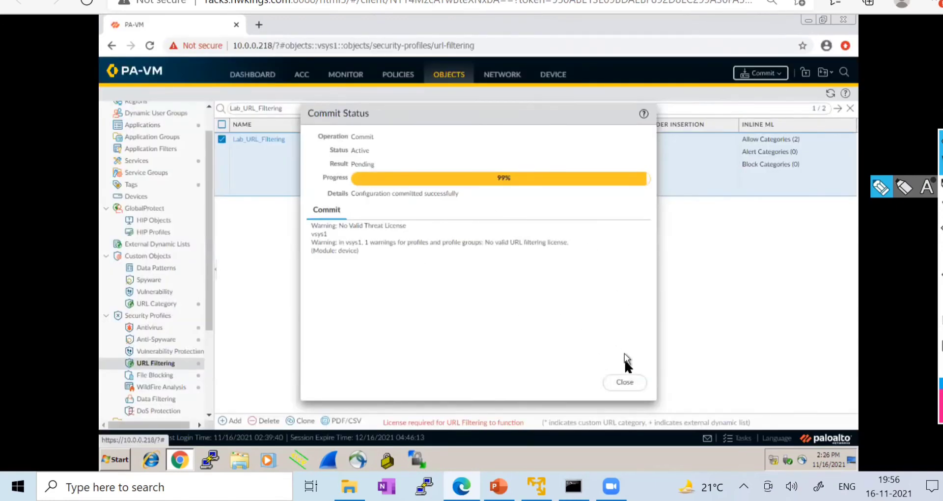
- Dismiss the commit status and show the refreshed Session Browser under MONITOR
{"action": "left_click", "coordinate": [625, 382]}
{"action": "left_click", "coordinate": [345, 78]}
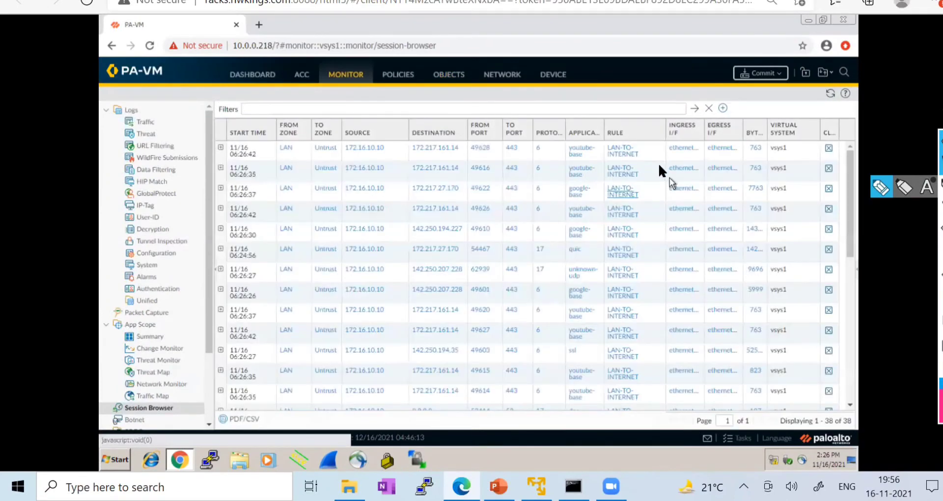
{"action": "left_click", "coordinate": [581, 151]}
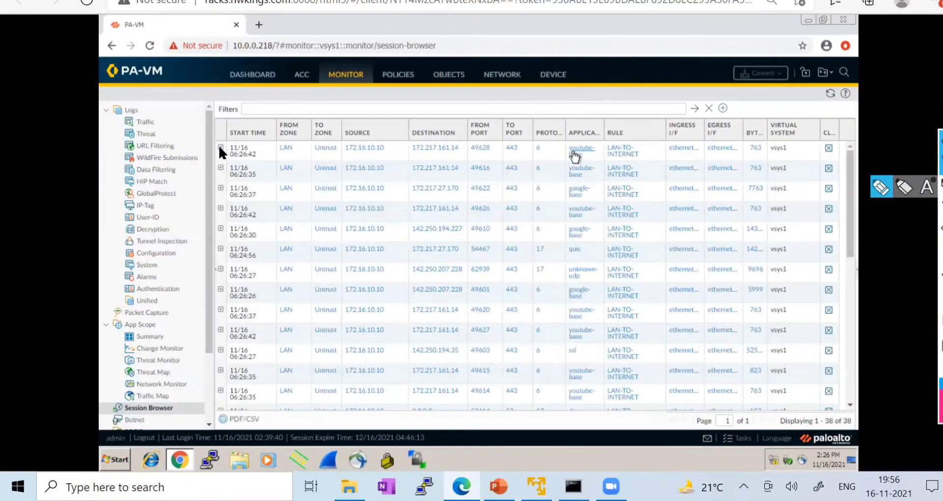
- Inspect the first youtube-base session's details, then collapse it and scroll the session list
{"action": "left_click", "coordinate": [220, 147]}
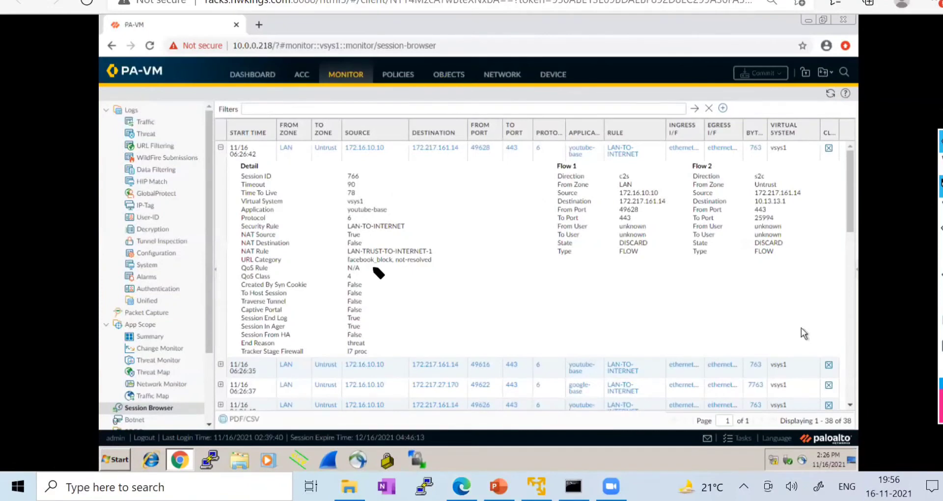
{"action": "mouse_move", "coordinate": [347, 264]}
{"action": "left_mouse_down"}
{"action": "mouse_move", "coordinate": [393, 264]}
{"action": "mouse_move", "coordinate": [385, 254]}
{"action": "mouse_move", "coordinate": [348, 254]}
{"action": "mouse_move", "coordinate": [345, 268]}
{"action": "left_mouse_up"}
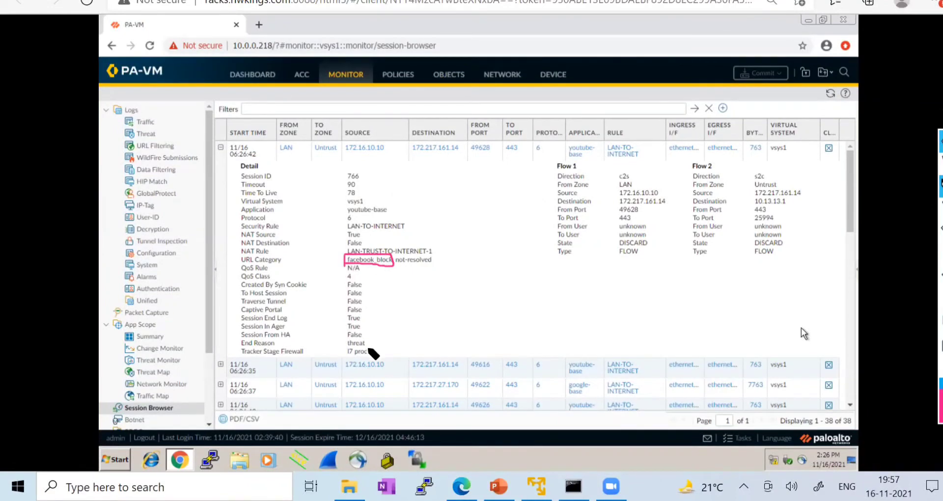
{"action": "left_click_drag", "start_coordinate": [367, 346], "coordinate": [448, 318]}
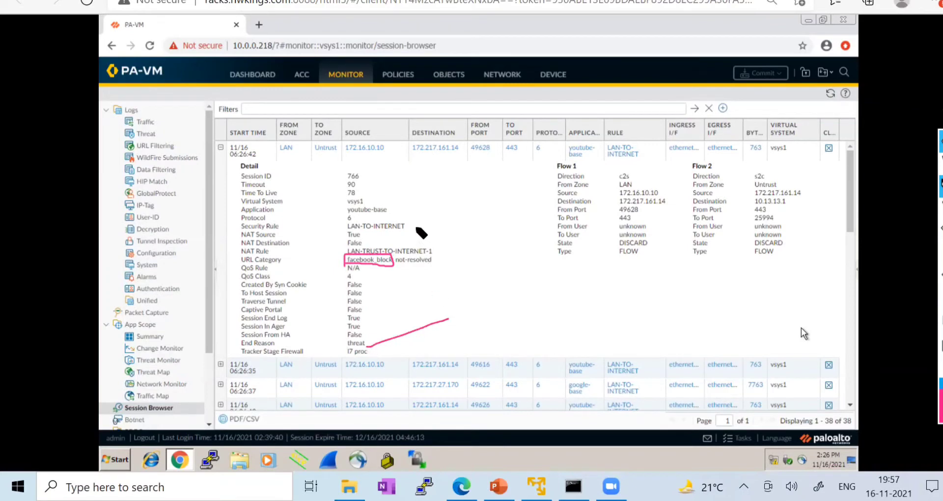
{"action": "left_click_drag", "start_coordinate": [415, 227], "coordinate": [462, 201]}
{"action": "left_click", "coordinate": [940, 328]}
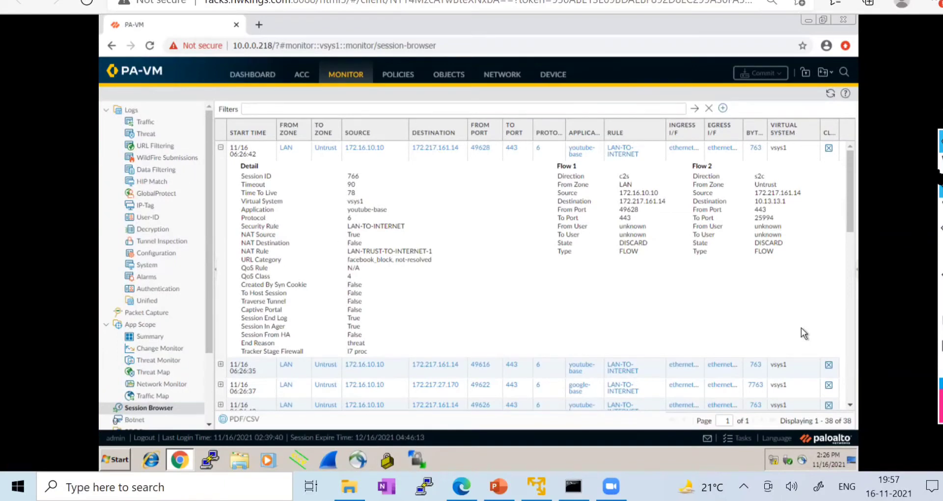
{"action": "left_click", "coordinate": [220, 147]}
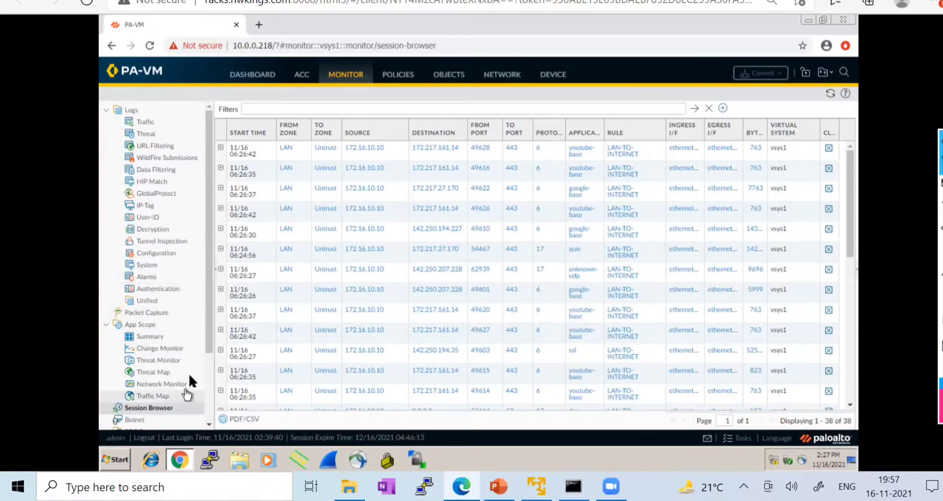
{"action": "scroll", "coordinate": [190, 376], "scroll_direction": "down", "scroll_amount": 2}
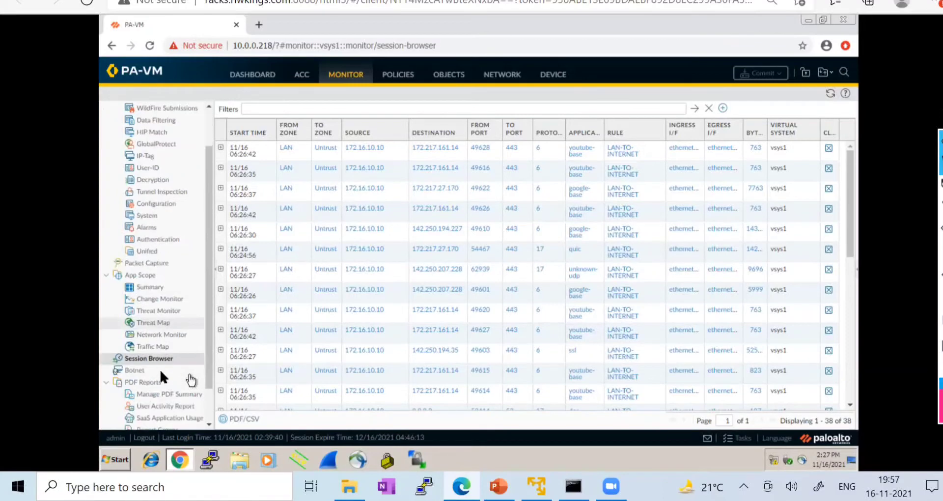
{"action": "scroll", "coordinate": [191, 380], "scroll_direction": "down", "scroll_amount": 2}
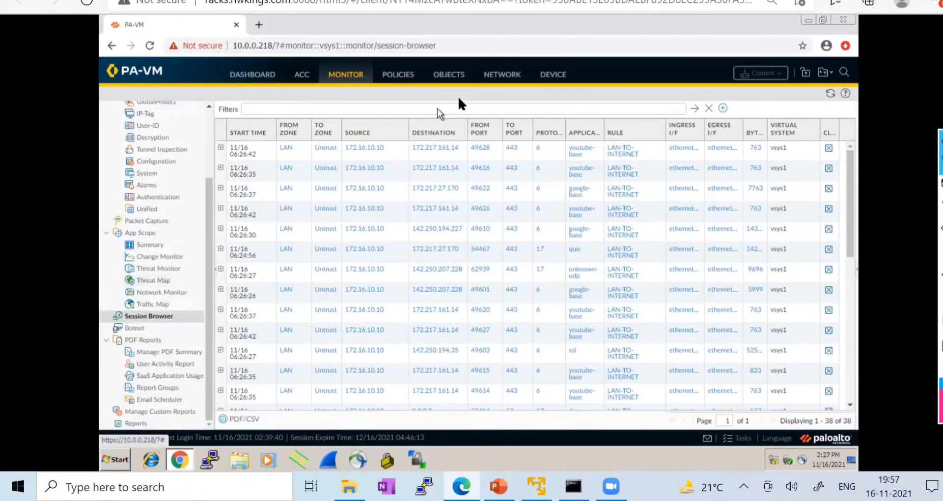
- In Lab_URL_Filtering, set facebook_block site access and credential submission to allow
{"action": "left_click", "coordinate": [451, 75]}
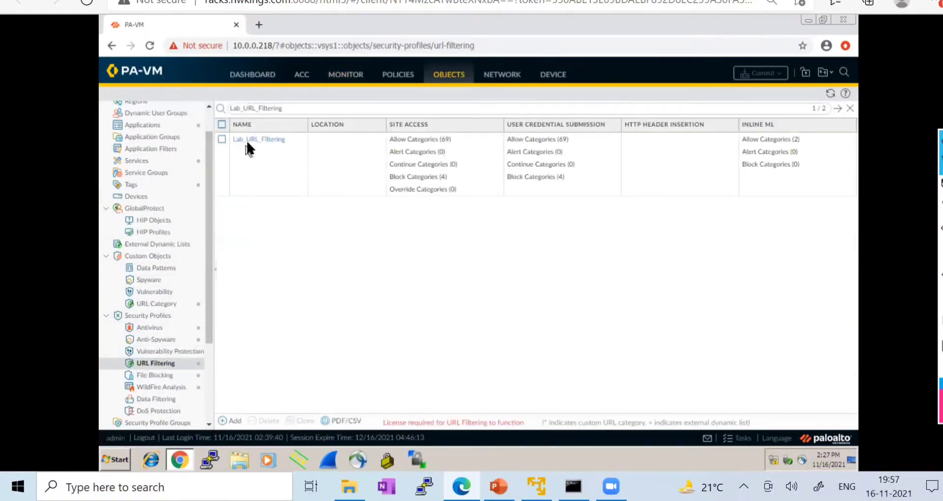
{"action": "left_click", "coordinate": [248, 139]}
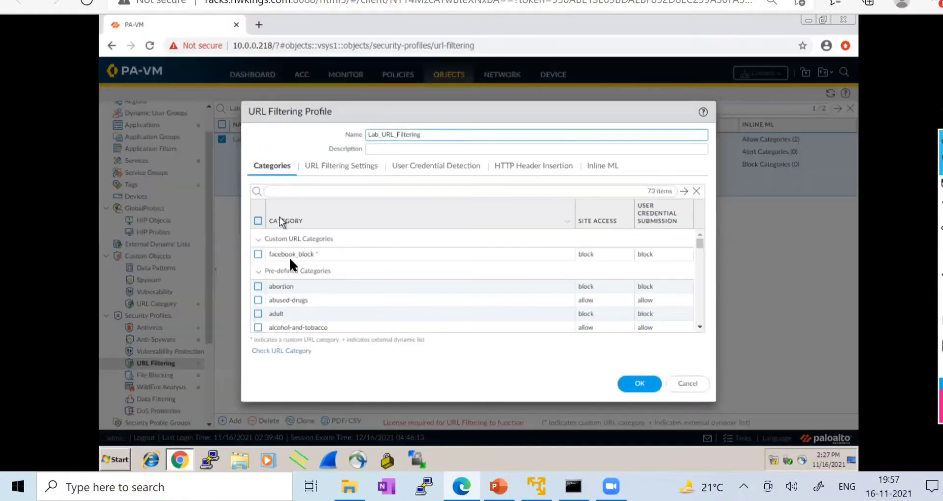
{"action": "left_click", "coordinate": [601, 253]}
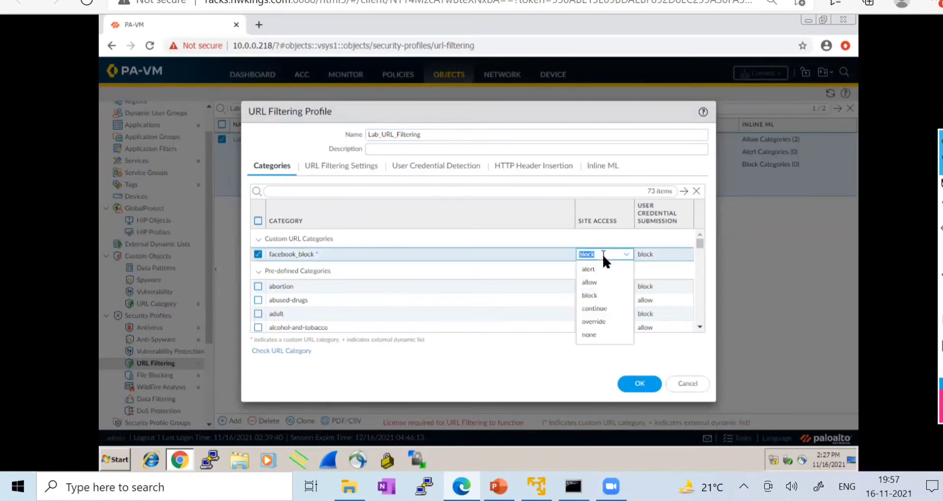
{"action": "left_click", "coordinate": [589, 282]}
{"action": "left_click", "coordinate": [653, 260]}
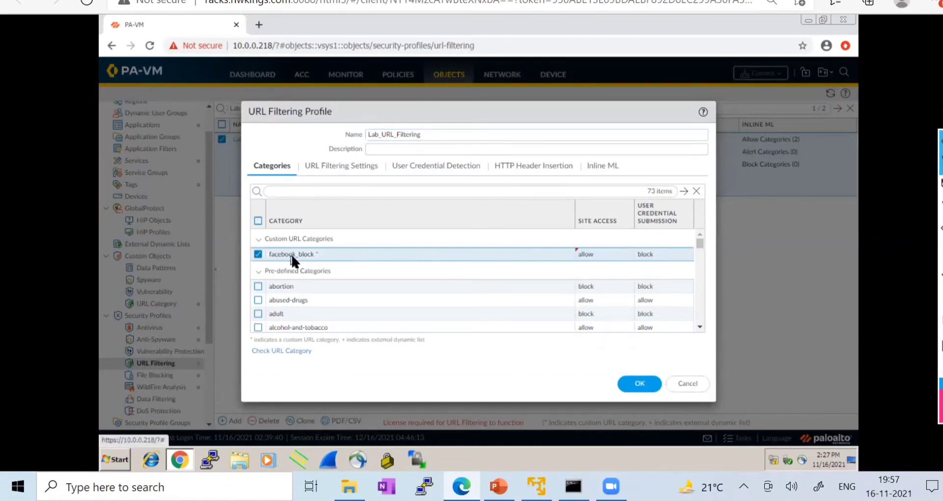
{"action": "left_click", "coordinate": [653, 263]}
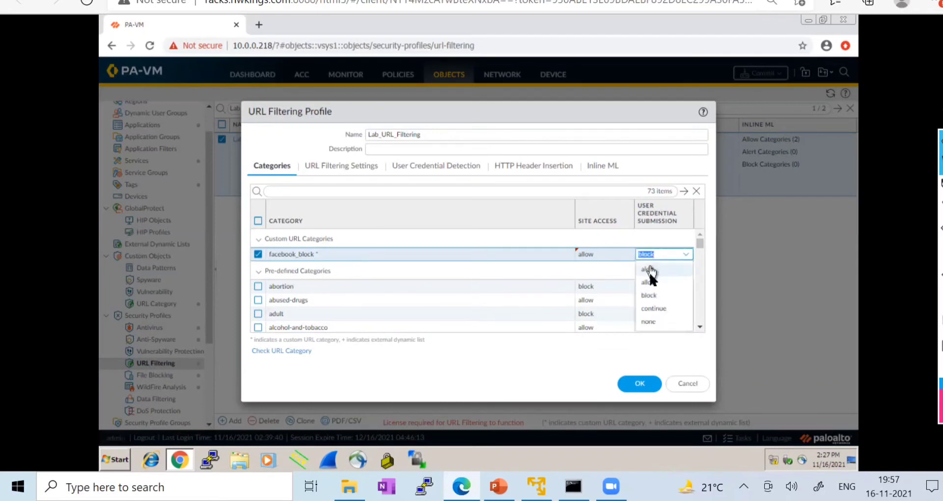
{"action": "left_click", "coordinate": [651, 281]}
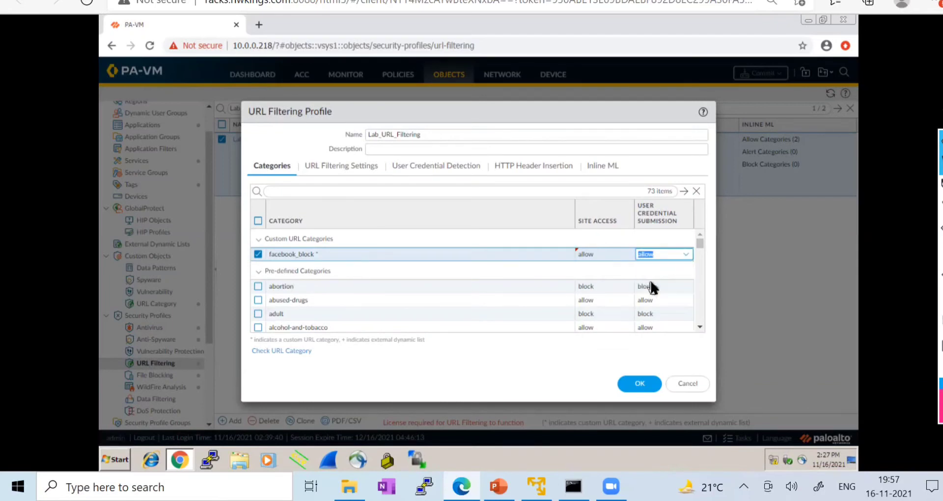
{"action": "left_click", "coordinate": [437, 221]}
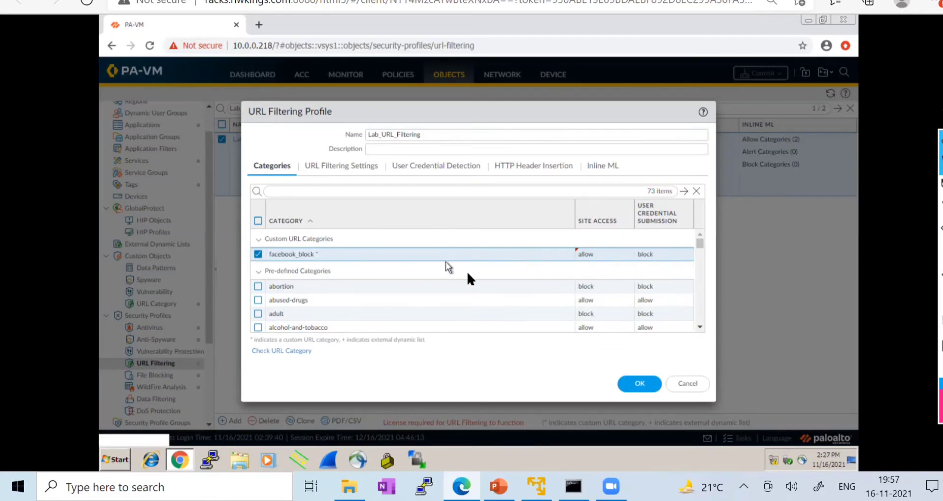
- Block abused-drugs, web-based-email and web-hosting site access, and save the profile
{"action": "left_click", "coordinate": [587, 301]}
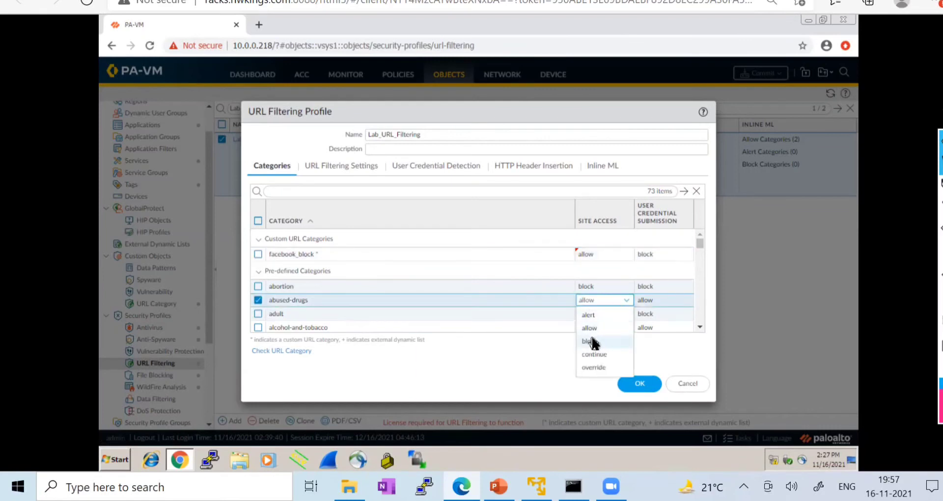
{"action": "left_click", "coordinate": [592, 341]}
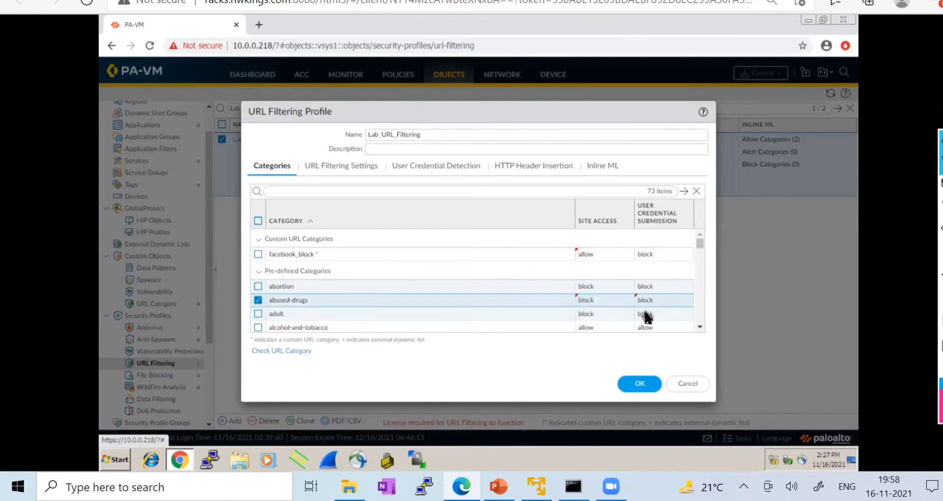
{"action": "scroll", "coordinate": [643, 312], "scroll_direction": "down", "scroll_amount": 5}
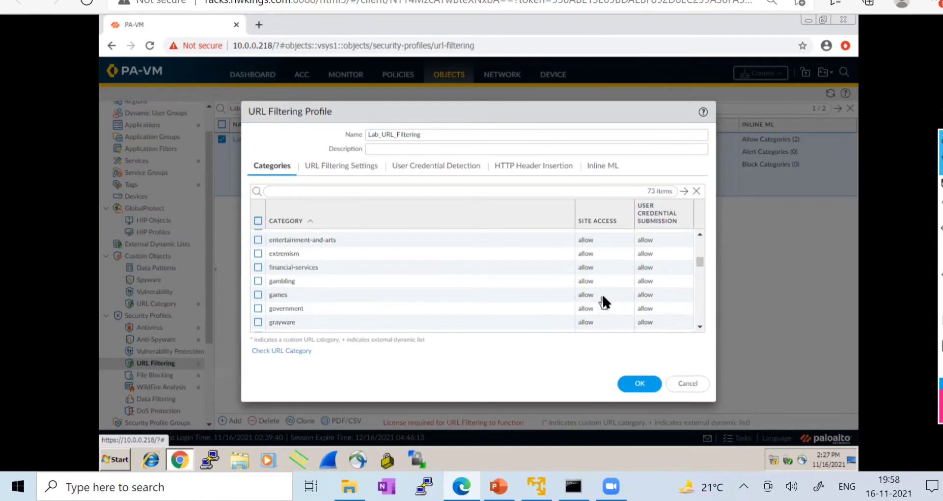
{"action": "scroll", "coordinate": [603, 297], "scroll_direction": "up", "scroll_amount": 4}
{"action": "scroll", "coordinate": [604, 304], "scroll_direction": "up", "scroll_amount": 4}
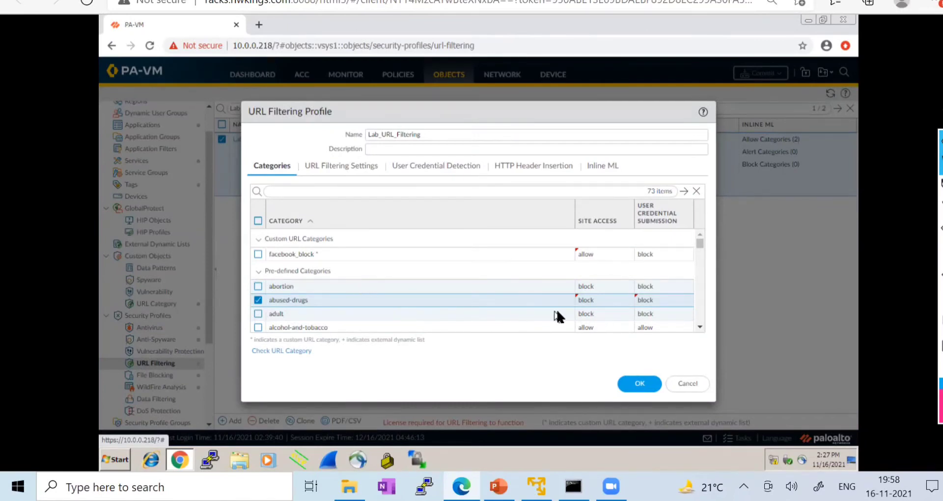
{"action": "scroll", "coordinate": [564, 317], "scroll_direction": "down", "scroll_amount": 10}
{"action": "scroll", "coordinate": [583, 305], "scroll_direction": "down", "scroll_amount": 10}
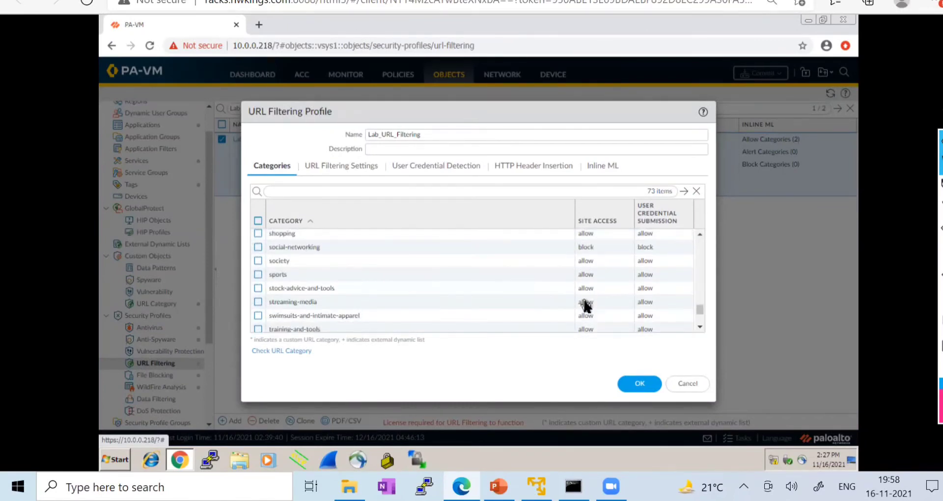
{"action": "left_click", "coordinate": [587, 311]}
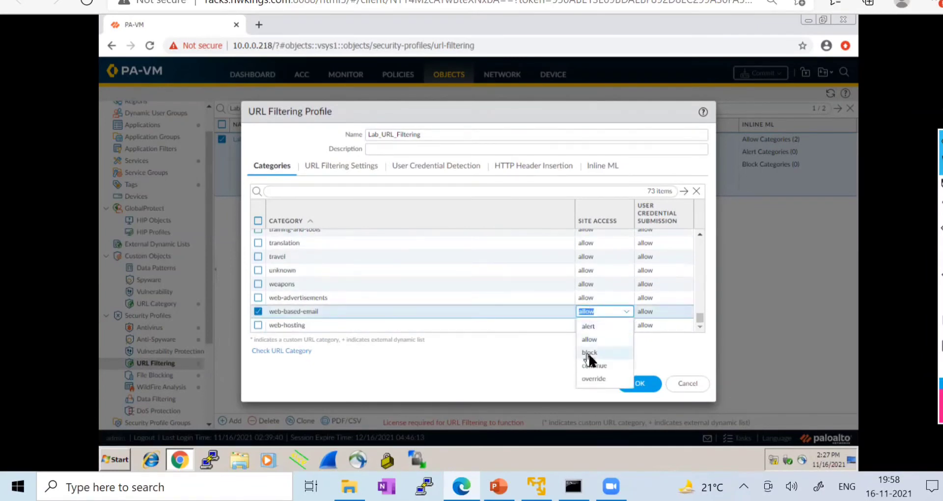
{"action": "left_click", "coordinate": [590, 352]}
{"action": "left_click", "coordinate": [595, 326]}
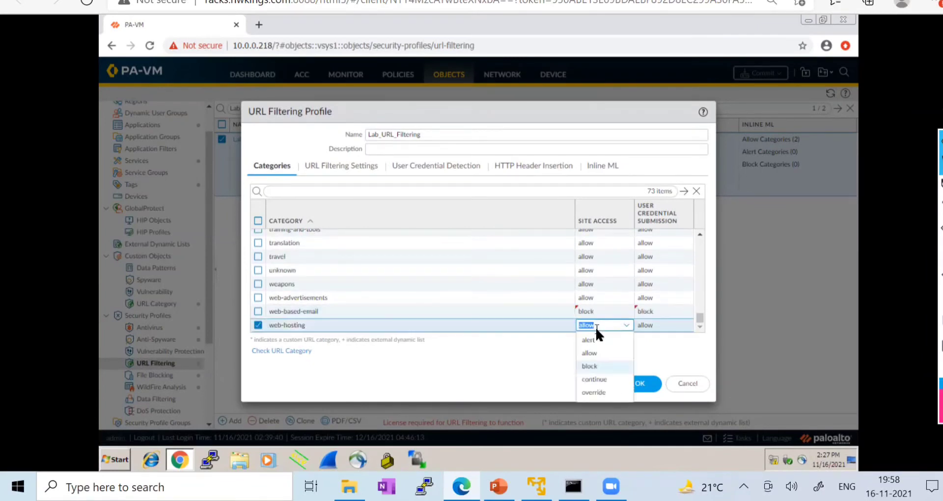
{"action": "left_click", "coordinate": [589, 366]}
{"action": "left_click", "coordinate": [636, 388]}
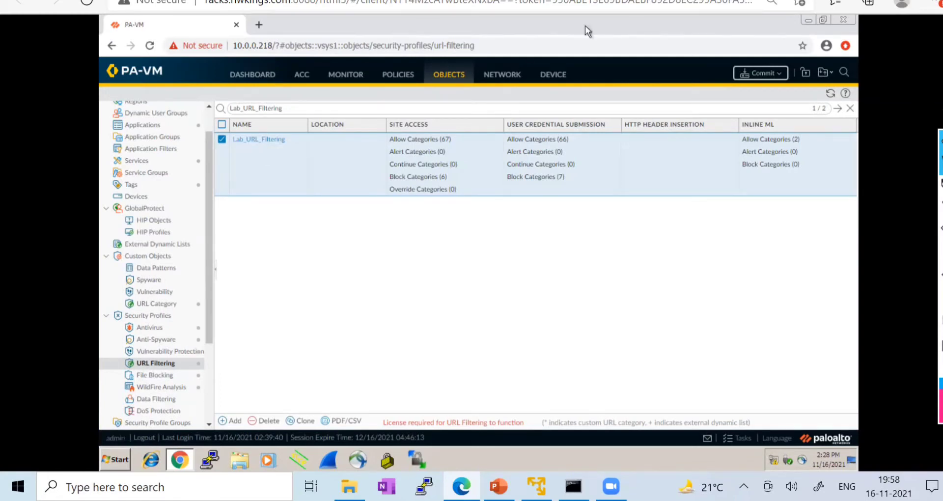
- Switch between the remote and local firewall tabs, ending on the lab network topology
{"action": "left_click", "coordinate": [376, 1]}
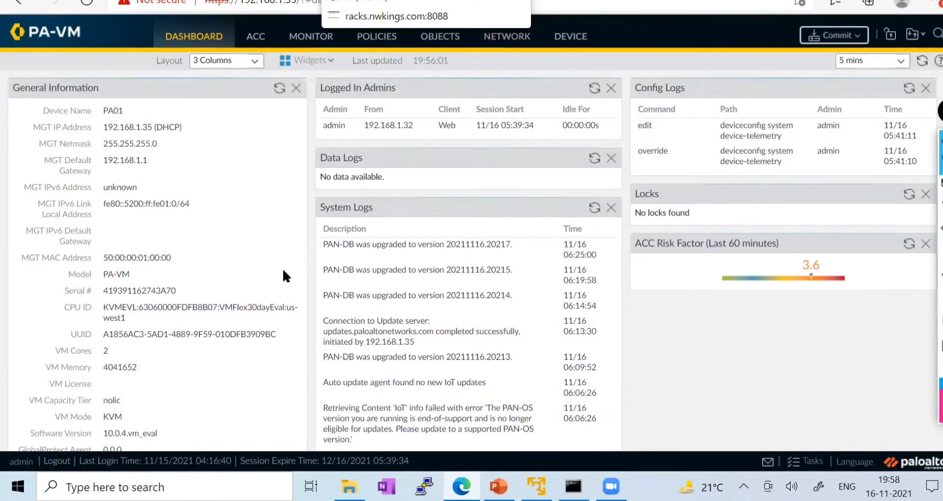
{"action": "left_click", "coordinate": [373, 0]}
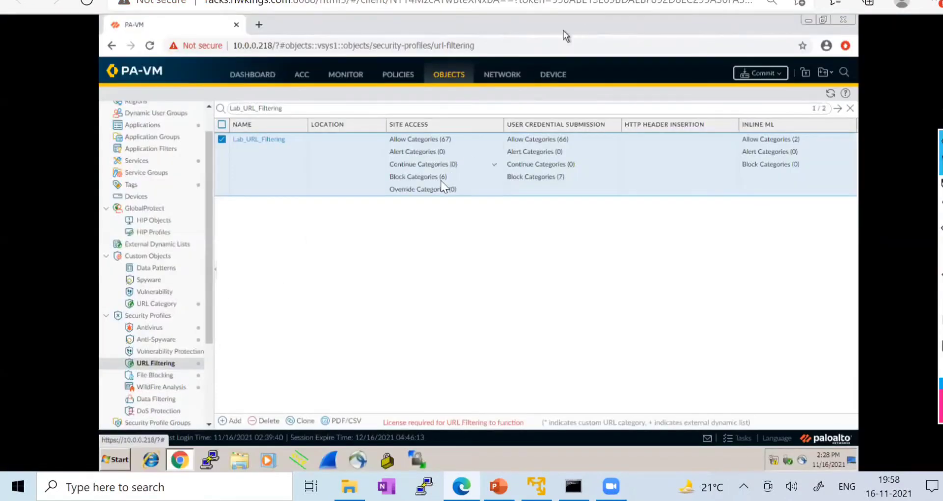
{"action": "left_click", "coordinate": [565, 1]}
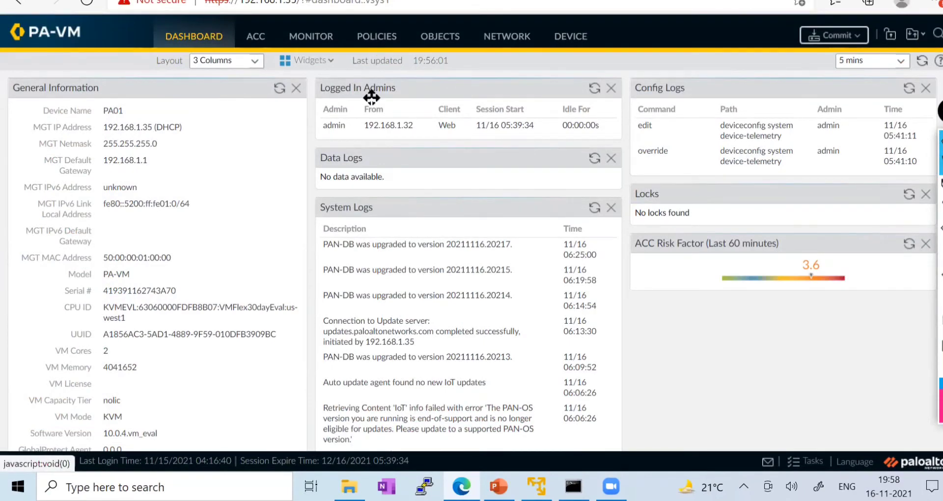
{"action": "left_click", "coordinate": [186, 1]}
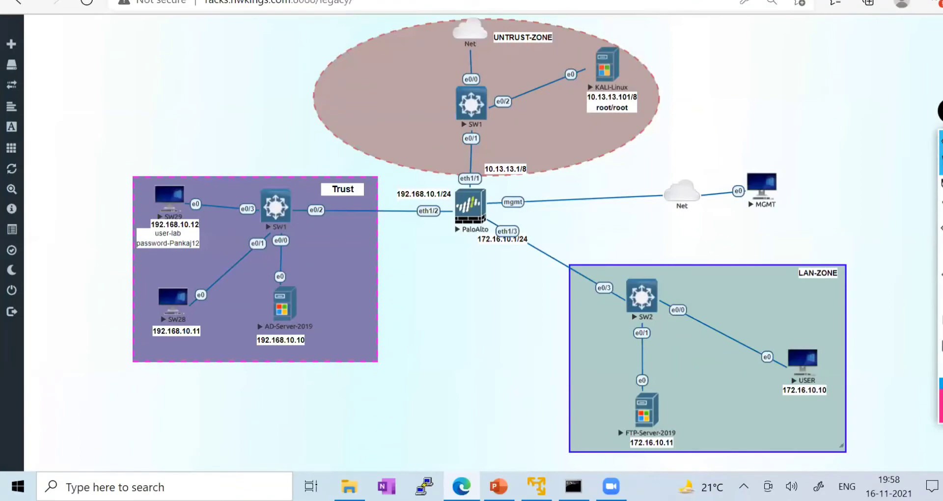
- On the local firewall dashboard, navigate Objects to Security Profiles > URL Filtering
{"action": "left_click", "coordinate": [344, 1]}
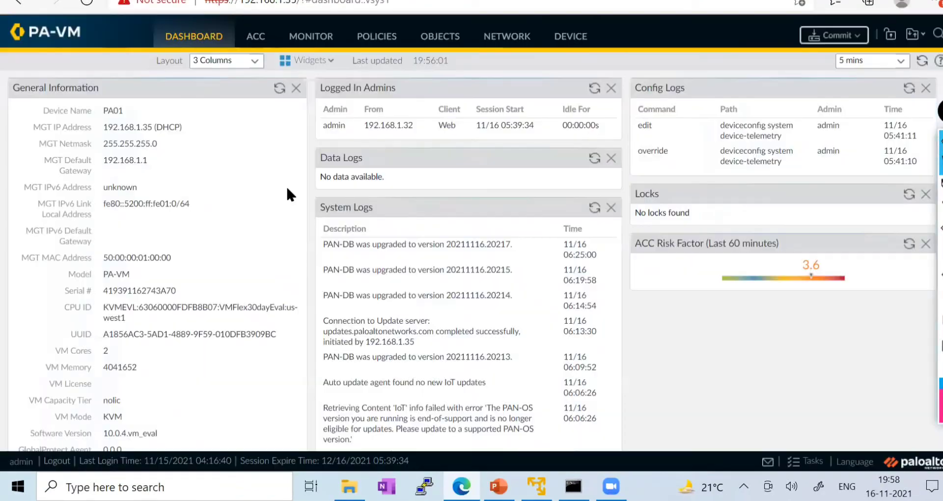
{"action": "scroll", "coordinate": [289, 194], "scroll_direction": "down", "scroll_amount": 3}
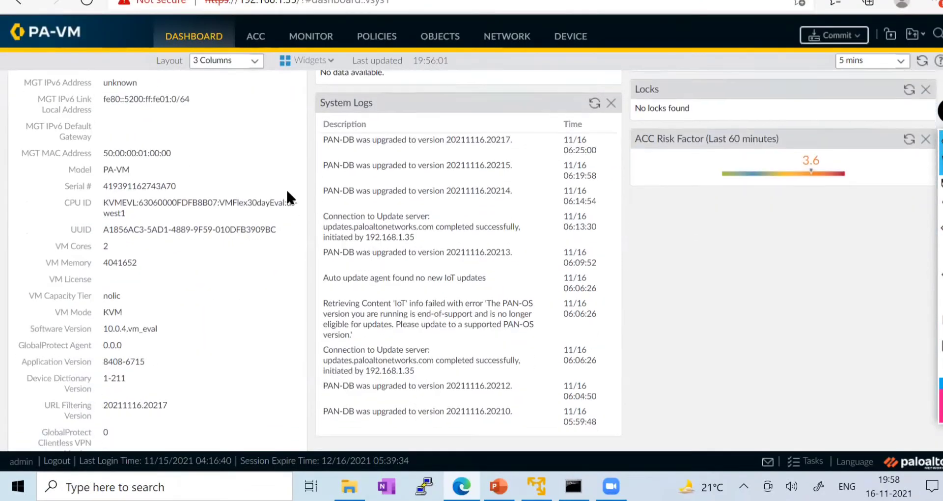
{"action": "scroll", "coordinate": [288, 192], "scroll_direction": "up", "scroll_amount": 3}
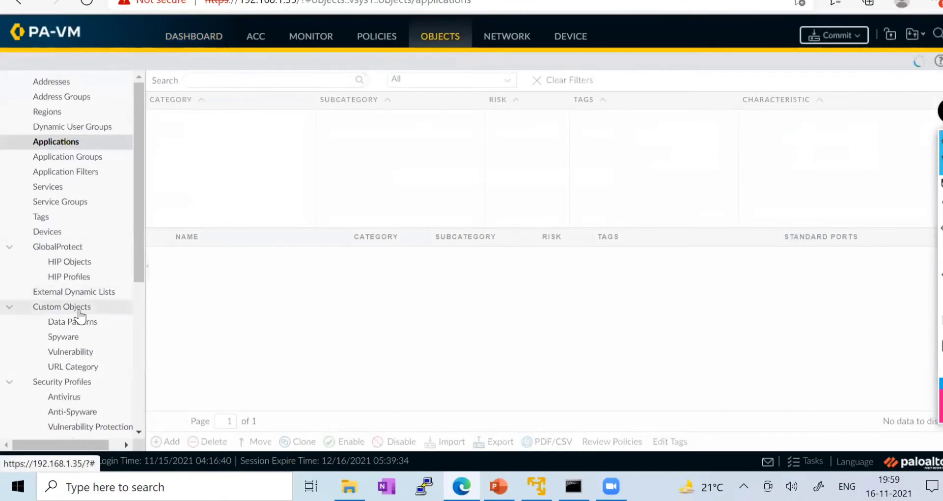
{"action": "scroll", "coordinate": [86, 248], "scroll_direction": "down", "scroll_amount": 4}
{"action": "left_click", "coordinate": [74, 245]}
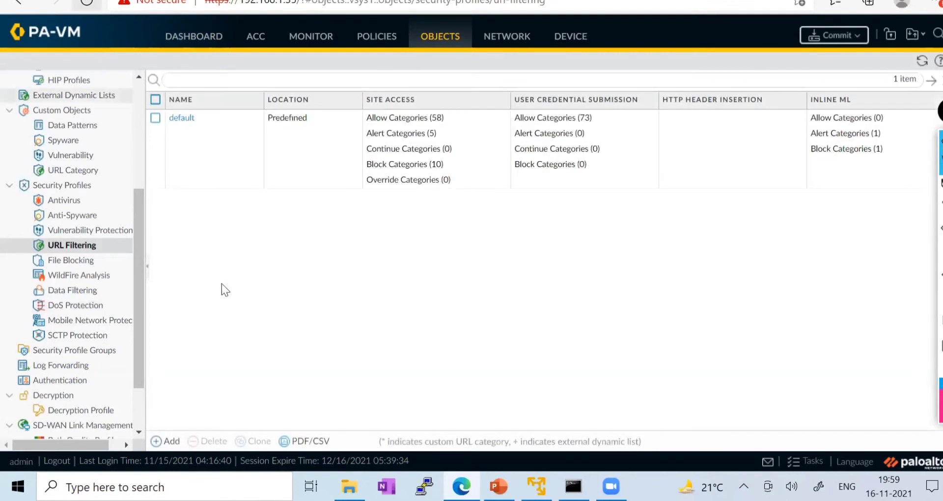
- Add URL Filtering profile social_networking_block with the social-networking category's site access set to block
{"action": "left_click", "coordinate": [169, 441]}
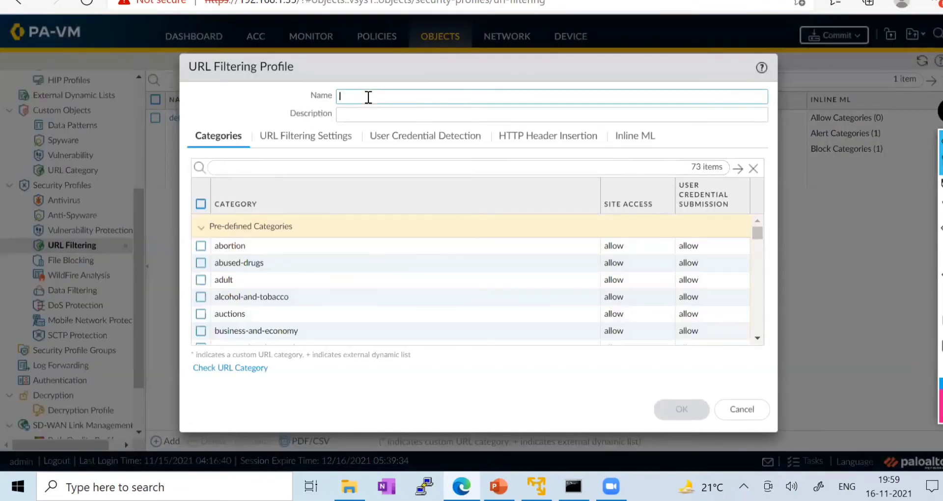
{"action": "left_click", "coordinate": [368, 96]}
{"action": "type", "text": "soc"}
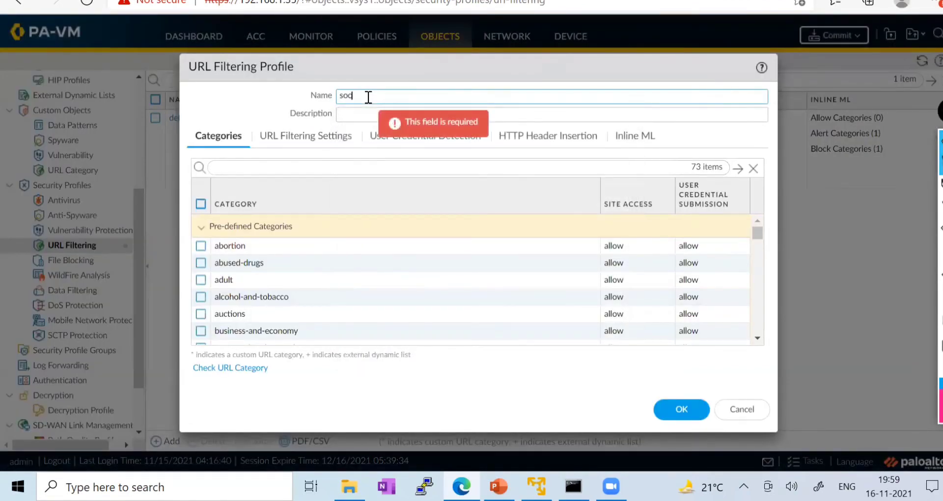
{"action": "type", "text": "ial_networki"}
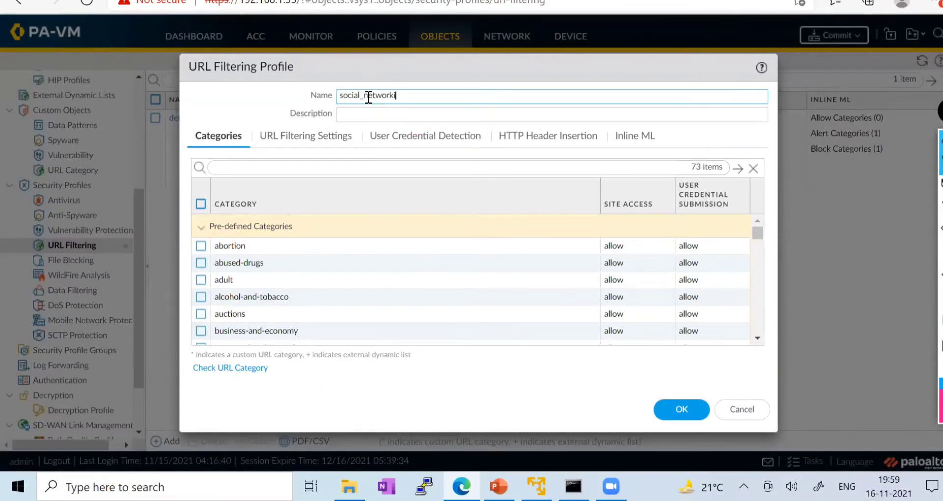
{"action": "type", "text": "ng_block"}
{"action": "left_click", "coordinate": [294, 167]}
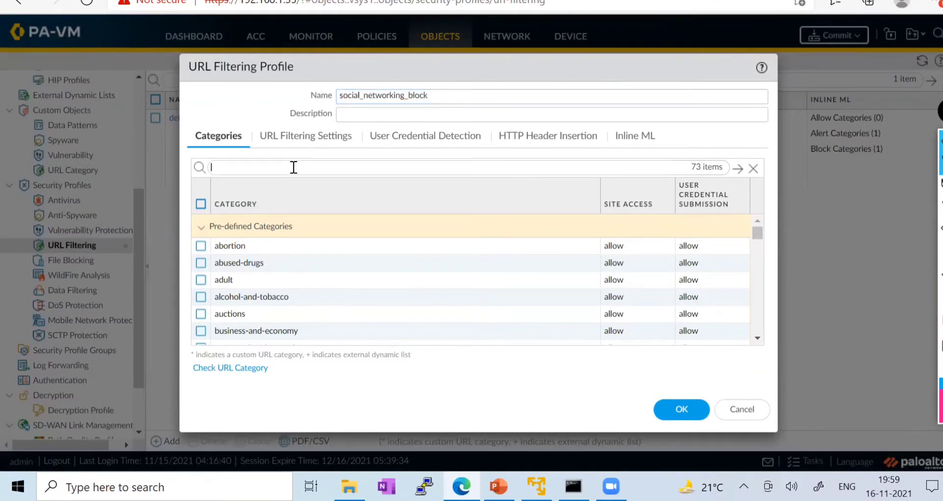
{"action": "type", "text": "social"}
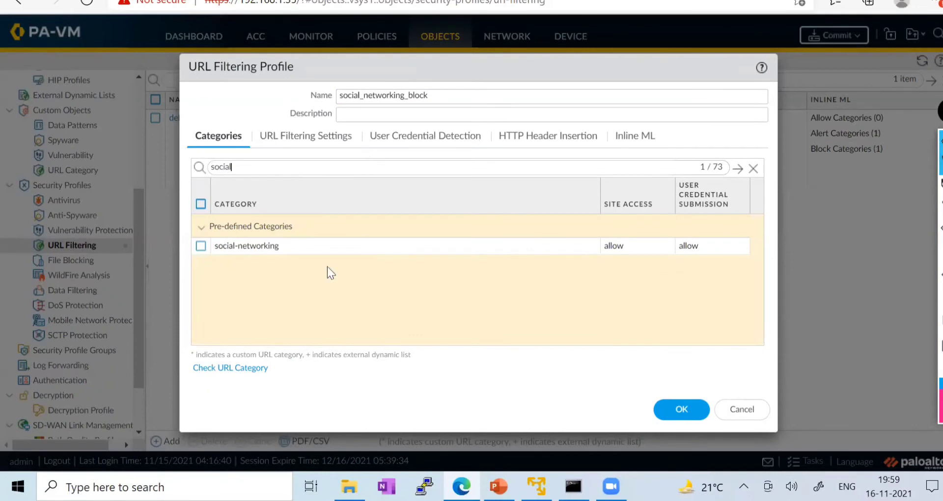
{"action": "left_click", "coordinate": [200, 245]}
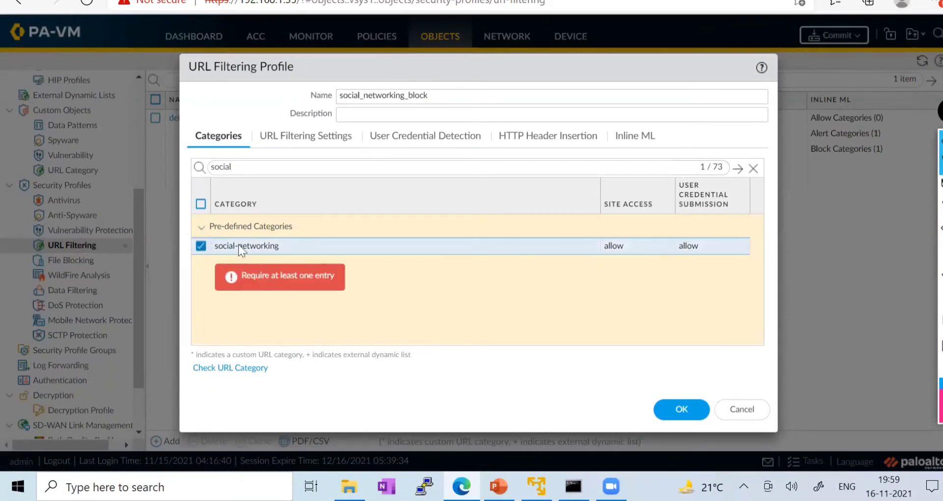
{"action": "left_click", "coordinate": [622, 246]}
{"action": "left_click", "coordinate": [631, 296]}
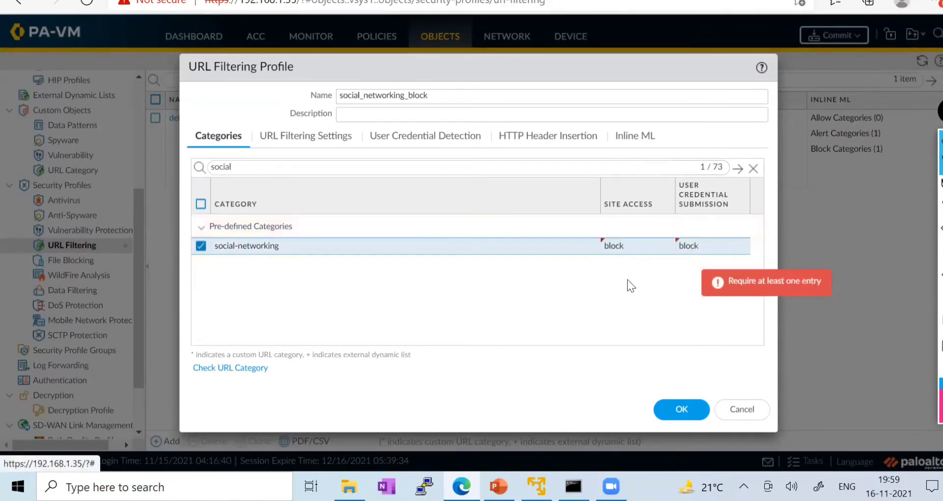
{"action": "left_click", "coordinate": [662, 407]}
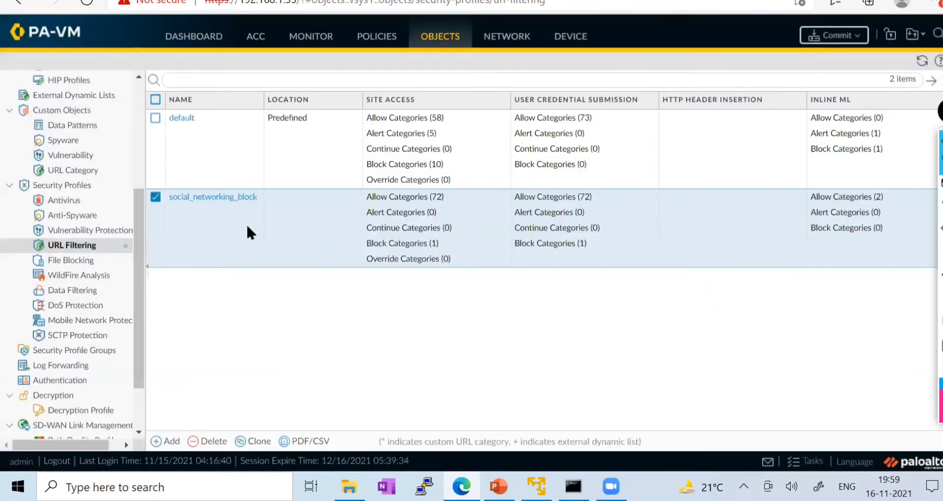
{"action": "scroll", "coordinate": [130, 265], "scroll_direction": "up", "scroll_amount": 5}
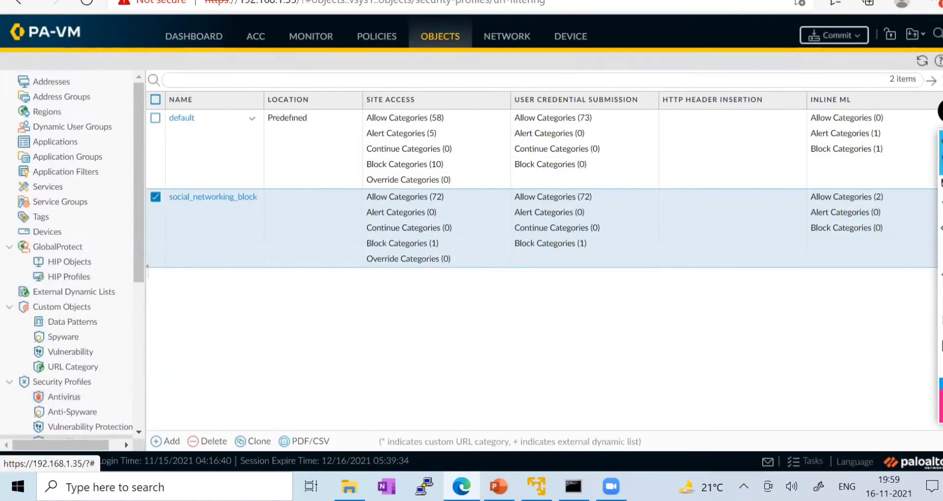
- Open the Win5 client consoles from the 192.168.1.2 EVE-NG topology, returning to the topology each time
{"action": "left_click", "coordinate": [295, 1]}
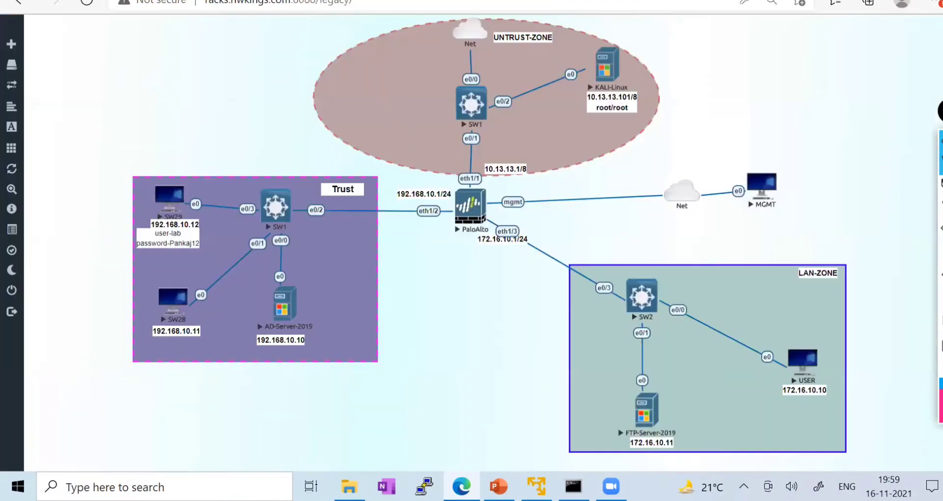
{"action": "left_click", "coordinate": [418, 0]}
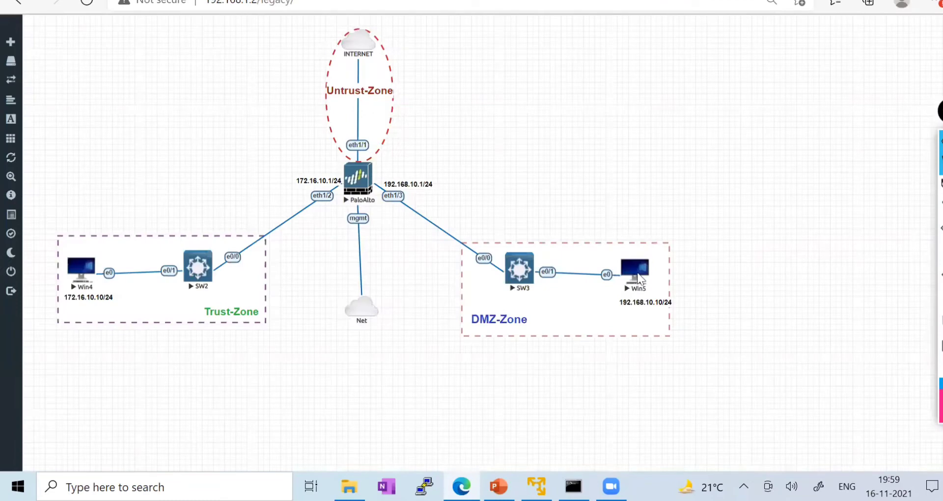
{"action": "left_click", "coordinate": [635, 270]}
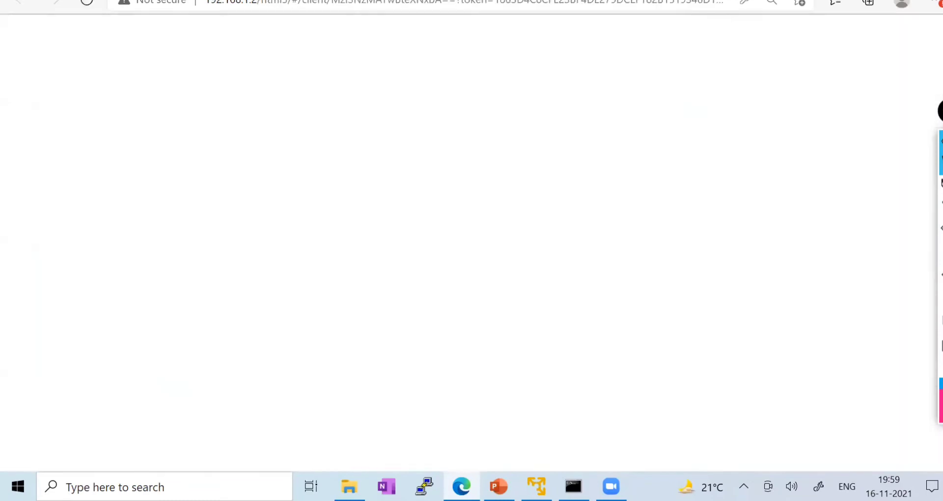
{"action": "left_click", "coordinate": [538, 1]}
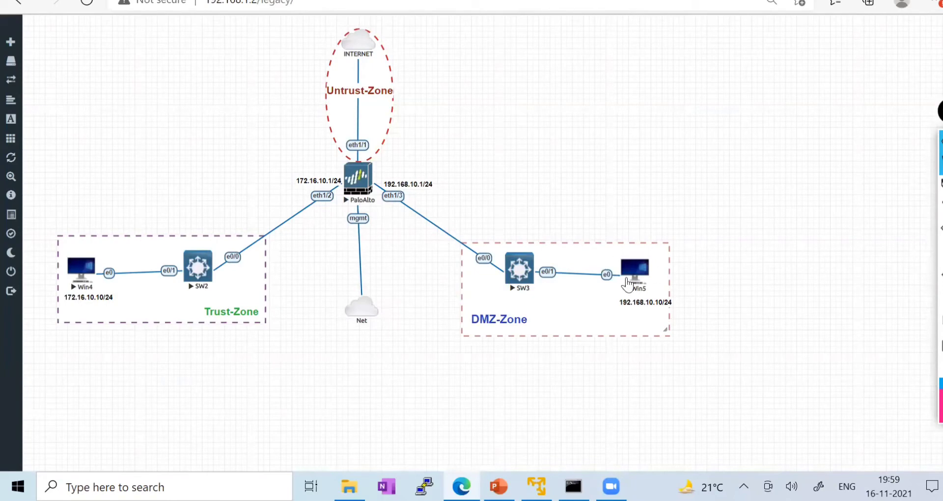
{"action": "left_click", "coordinate": [75, 269]}
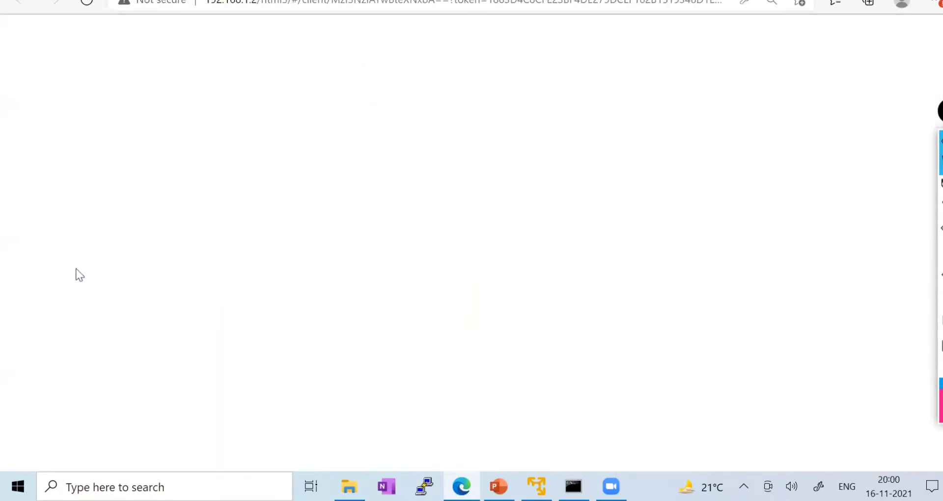
{"action": "left_click", "coordinate": [537, 1]}
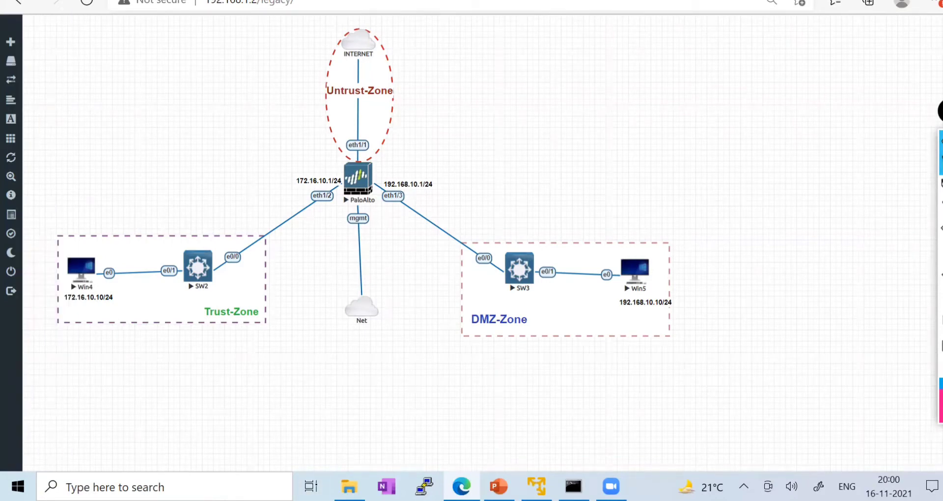
{"action": "key", "text": "alt+Tab"}
{"action": "left_click", "coordinate": [499, 479]}
{"action": "left_click", "coordinate": [939, 188]}
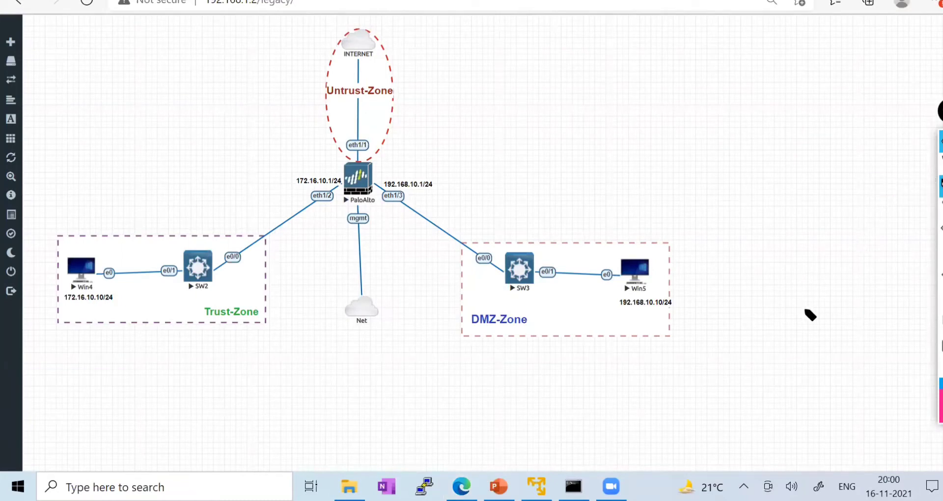
{"action": "left_click_drag", "start_coordinate": [802, 346], "coordinate": [814, 339]}
{"action": "mouse_move", "coordinate": [818, 345]}
{"action": "left_mouse_down"}
{"action": "mouse_move", "coordinate": [819, 329]}
{"action": "mouse_move", "coordinate": [820, 338]}
{"action": "mouse_move", "coordinate": [830, 333]}
{"action": "mouse_move", "coordinate": [818, 336]}
{"action": "left_mouse_up"}
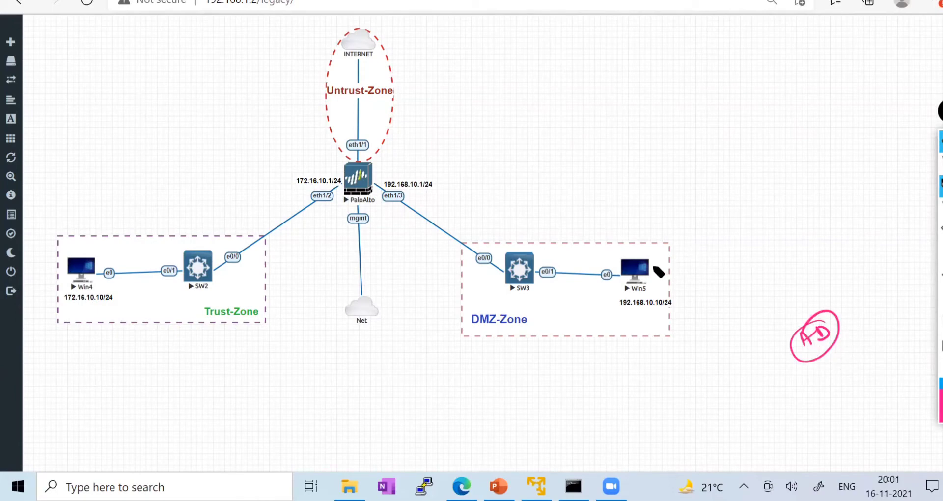
{"action": "mouse_move", "coordinate": [651, 268]}
{"action": "left_mouse_down"}
{"action": "mouse_move", "coordinate": [696, 245]}
{"action": "mouse_move", "coordinate": [735, 248]}
{"action": "mouse_move", "coordinate": [743, 229]}
{"action": "left_mouse_up"}
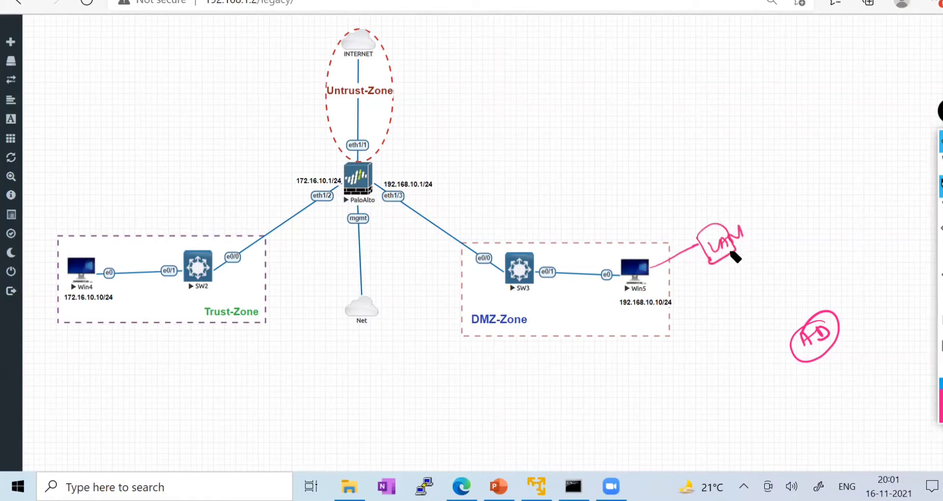
{"action": "mouse_move", "coordinate": [649, 270]}
{"action": "left_mouse_down"}
{"action": "mouse_move", "coordinate": [697, 245]}
{"action": "mouse_move", "coordinate": [648, 270]}
{"action": "mouse_move", "coordinate": [700, 246]}
{"action": "mouse_move", "coordinate": [663, 273]}
{"action": "mouse_move", "coordinate": [693, 295]}
{"action": "mouse_move", "coordinate": [694, 284]}
{"action": "mouse_move", "coordinate": [718, 292]}
{"action": "left_mouse_up"}
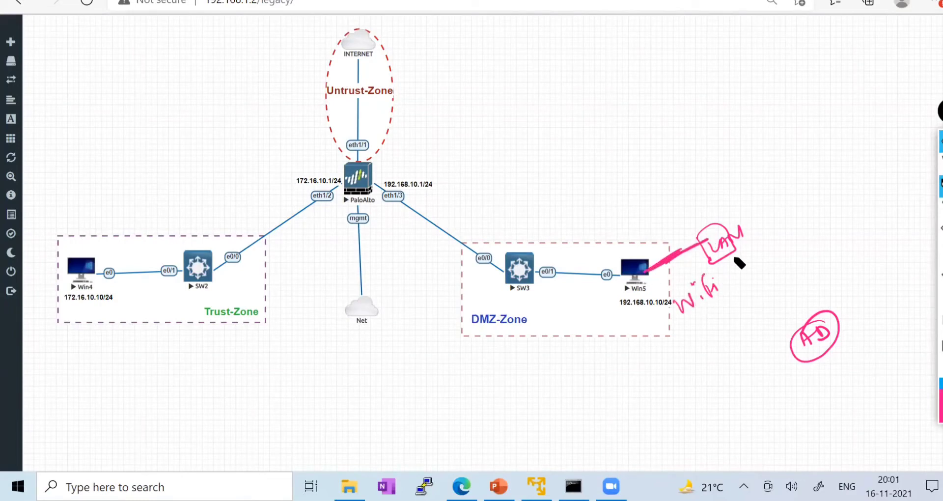
{"action": "left_click_drag", "start_coordinate": [742, 234], "coordinate": [770, 218]}
{"action": "mouse_move", "coordinate": [802, 190]}
{"action": "left_mouse_down"}
{"action": "mouse_move", "coordinate": [789, 225]}
{"action": "mouse_move", "coordinate": [795, 198]}
{"action": "mouse_move", "coordinate": [812, 219]}
{"action": "mouse_move", "coordinate": [813, 204]}
{"action": "left_mouse_up"}
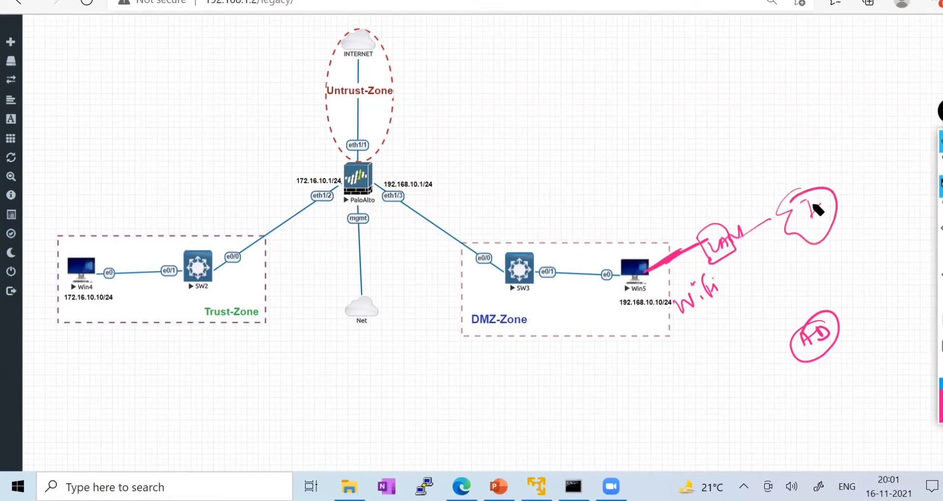
{"action": "mouse_move", "coordinate": [643, 271]}
{"action": "left_mouse_down"}
{"action": "mouse_move", "coordinate": [579, 292]}
{"action": "mouse_move", "coordinate": [384, 29]}
{"action": "mouse_move", "coordinate": [365, 131]}
{"action": "left_mouse_up"}
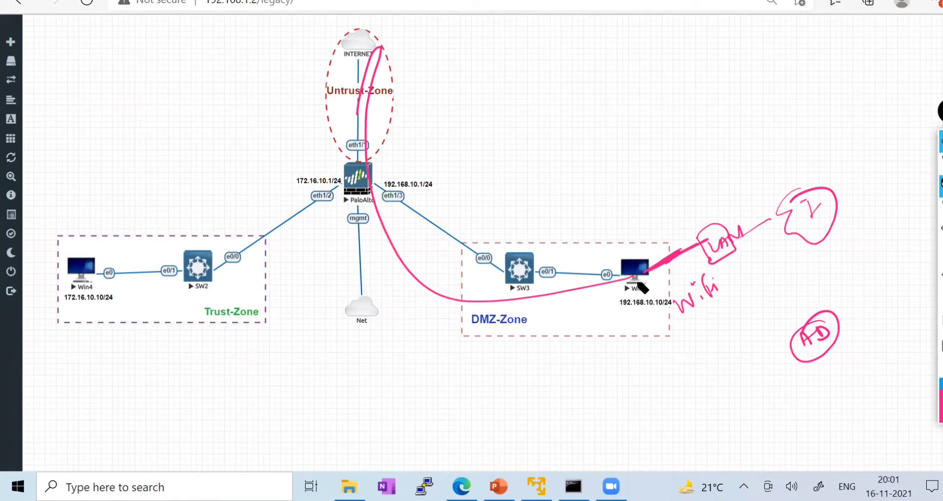
{"action": "left_click_drag", "start_coordinate": [663, 273], "coordinate": [658, 267]}
{"action": "left_click", "coordinate": [937, 298]}
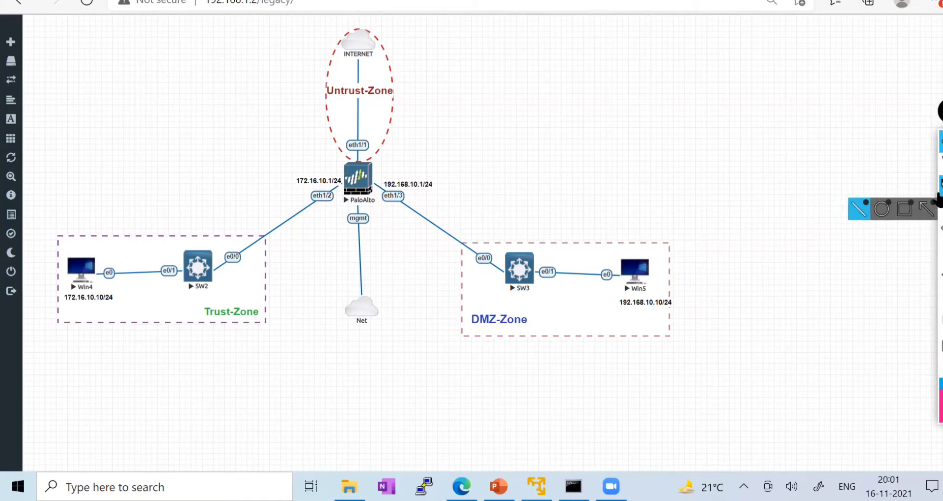
{"action": "mouse_move", "coordinate": [939, 186]}
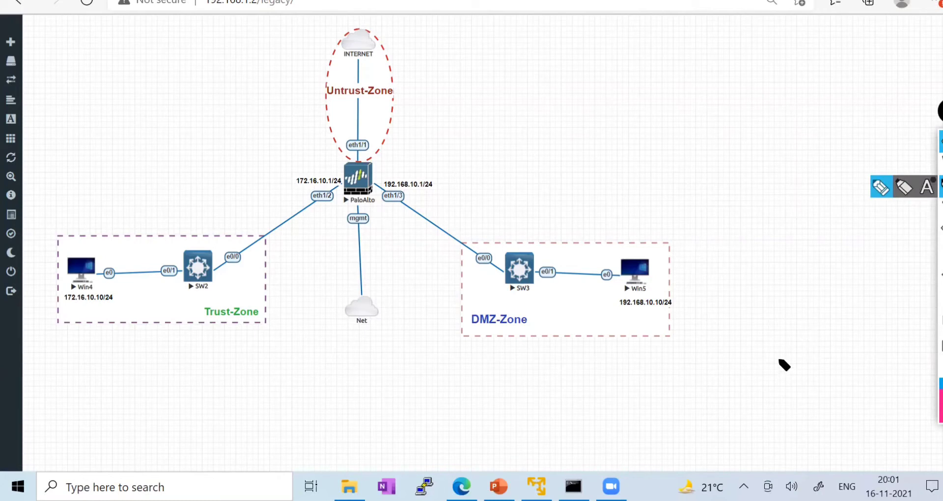
{"action": "mouse_move", "coordinate": [769, 363]}
{"action": "left_mouse_down"}
{"action": "mouse_move", "coordinate": [762, 381]}
{"action": "mouse_move", "coordinate": [817, 353]}
{"action": "left_mouse_up"}
{"action": "left_click_drag", "start_coordinate": [776, 392], "coordinate": [839, 334]}
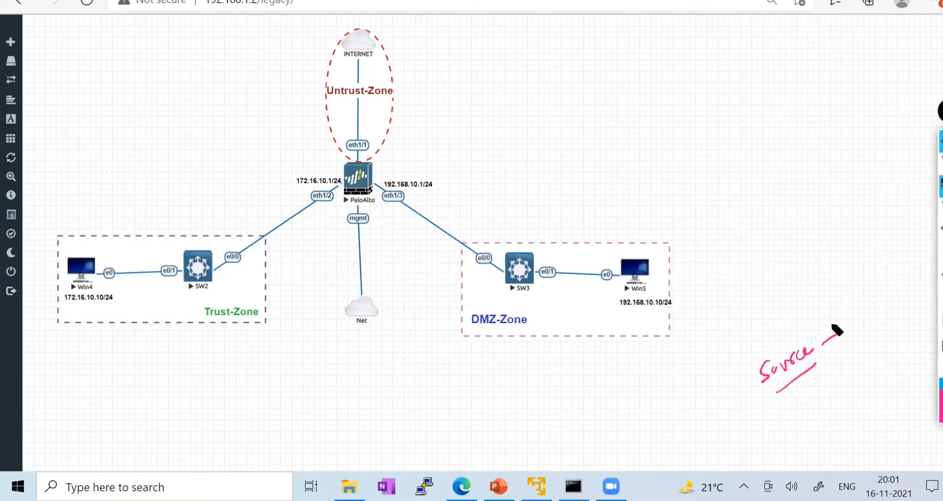
{"action": "left_click", "coordinate": [938, 298]}
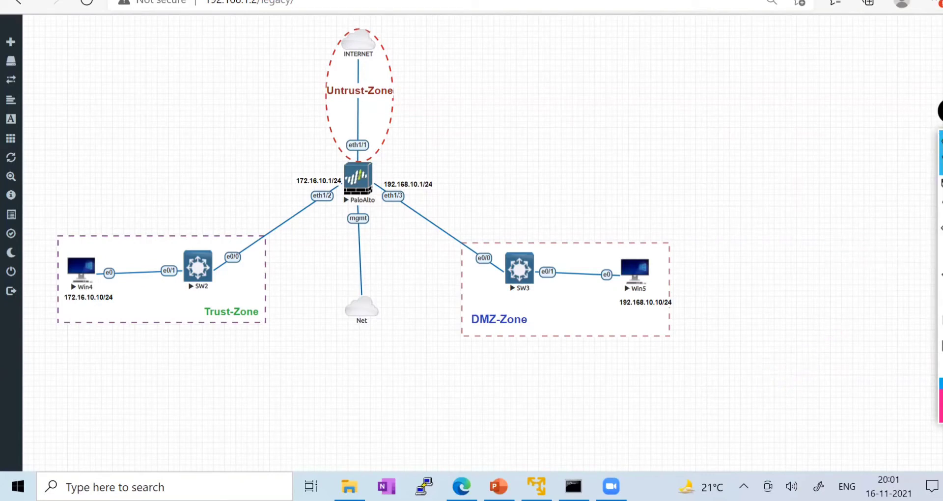
- Open the Security rulebase and highlight the LAN-TO-INTERNET rule's source user, then clear the mark
{"action": "left_click", "coordinate": [418, 1]}
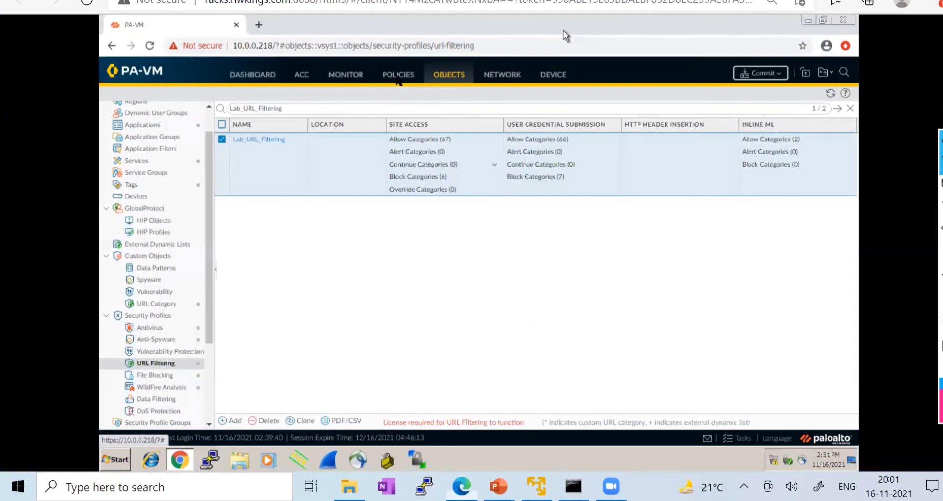
{"action": "left_click", "coordinate": [398, 77]}
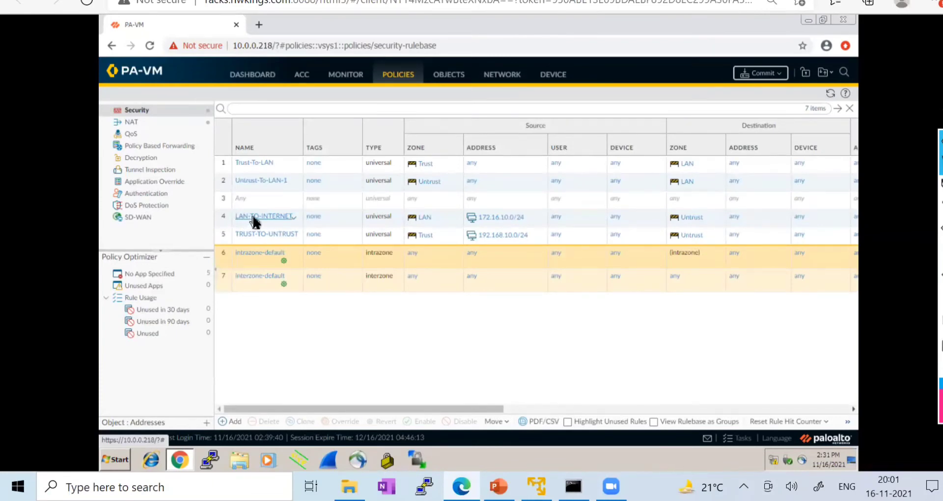
{"action": "mouse_move", "coordinate": [939, 187]}
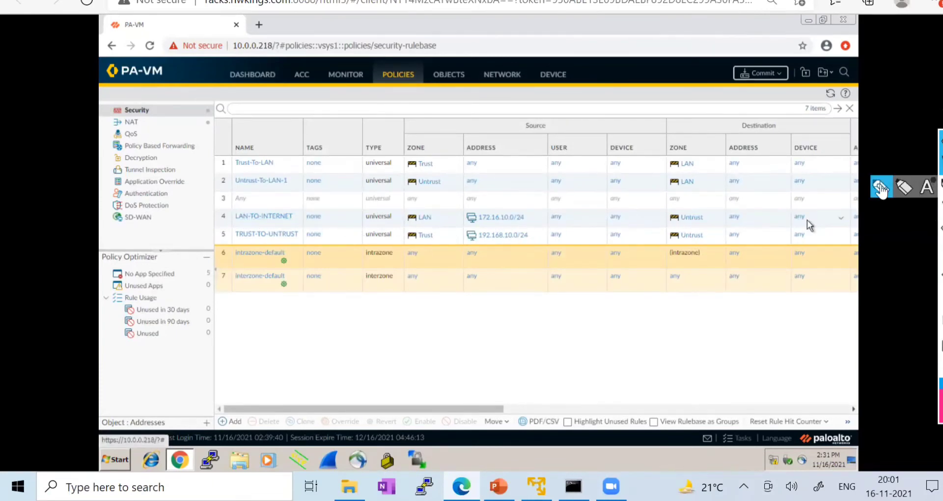
{"action": "left_click", "coordinate": [880, 187]}
{"action": "left_click_drag", "start_coordinate": [529, 220], "coordinate": [555, 201]}
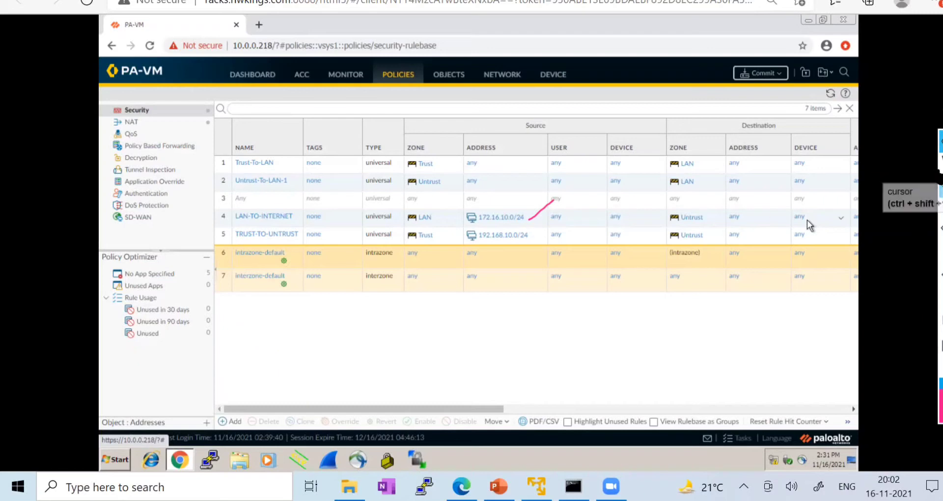
{"action": "left_click", "coordinate": [939, 314]}
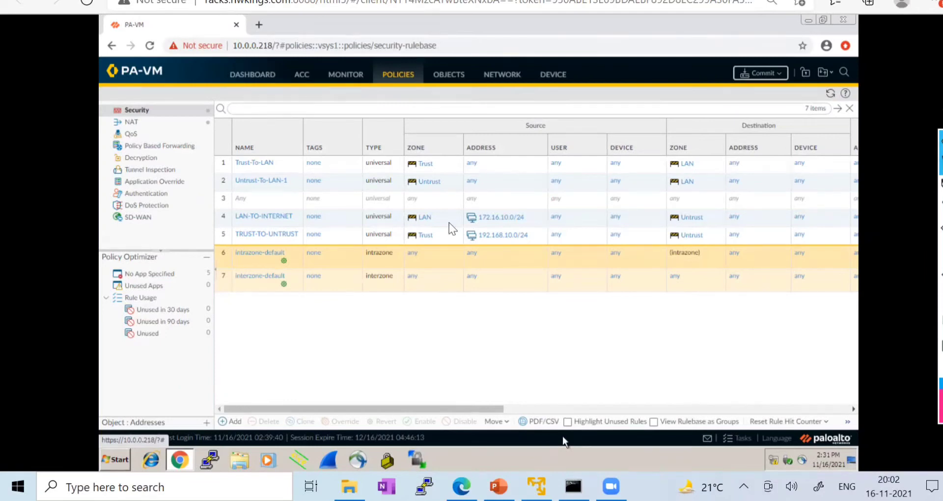
- Switch over to the course slides at slide 8
{"action": "key", "text": "alt+Tab"}
{"action": "left_click", "coordinate": [64, 275]}
{"action": "mouse_move", "coordinate": [939, 179]}
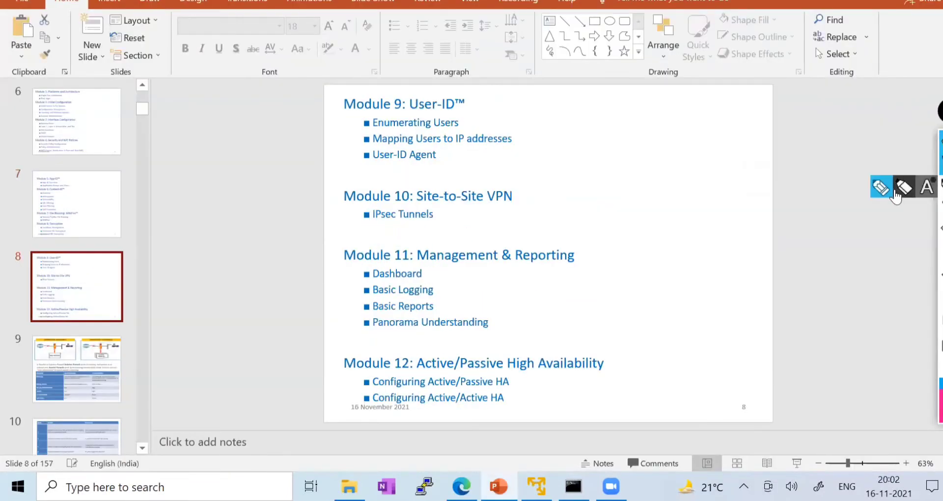
{"action": "left_click", "coordinate": [883, 190]}
{"action": "left_click_drag", "start_coordinate": [464, 126], "coordinate": [488, 112]}
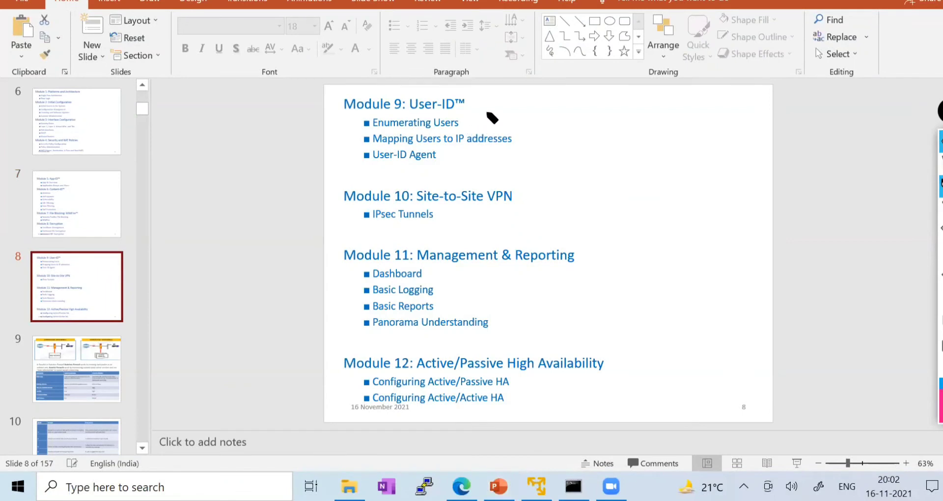
{"action": "left_click_drag", "start_coordinate": [511, 140], "coordinate": [535, 125]}
{"action": "left_click_drag", "start_coordinate": [445, 158], "coordinate": [482, 144]}
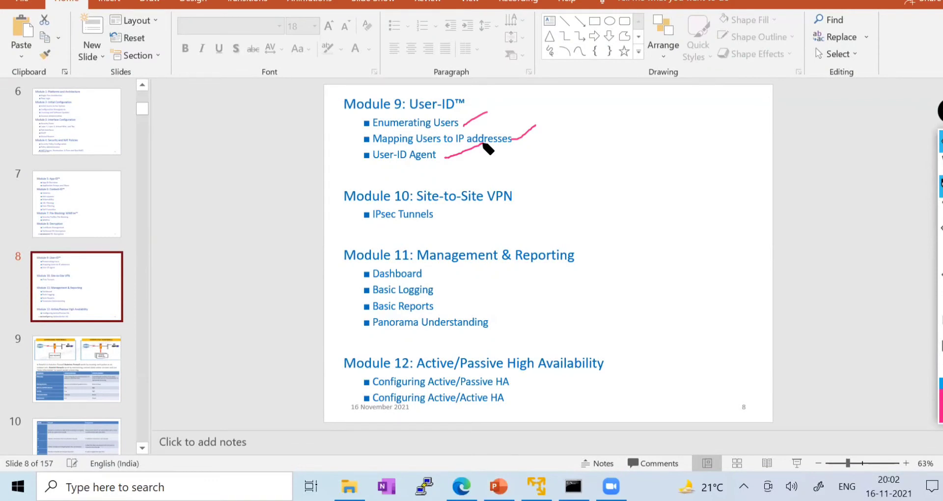
{"action": "mouse_move", "coordinate": [338, 101]}
{"action": "left_mouse_down"}
{"action": "mouse_move", "coordinate": [353, 162]}
{"action": "mouse_move", "coordinate": [577, 167]}
{"action": "mouse_move", "coordinate": [523, 99]}
{"action": "left_mouse_up"}
{"action": "left_click_drag", "start_coordinate": [437, 103], "coordinate": [343, 101]}
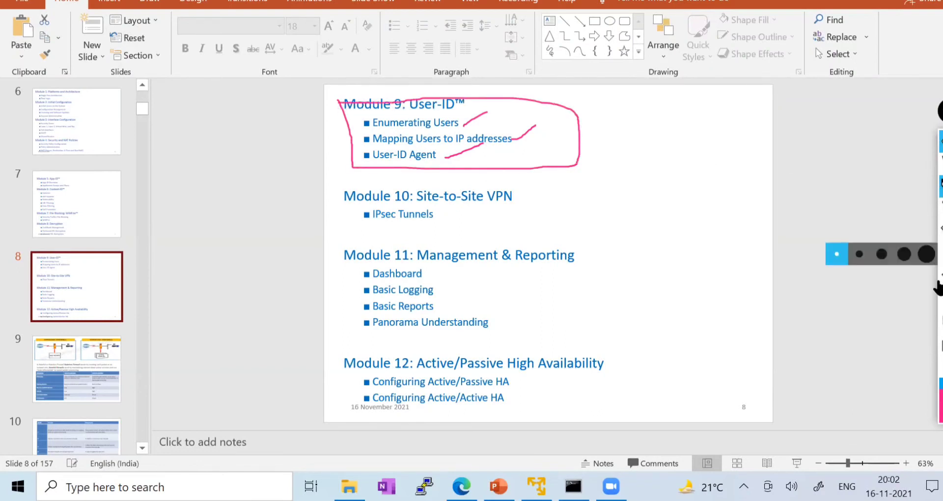
{"action": "left_click", "coordinate": [938, 301]}
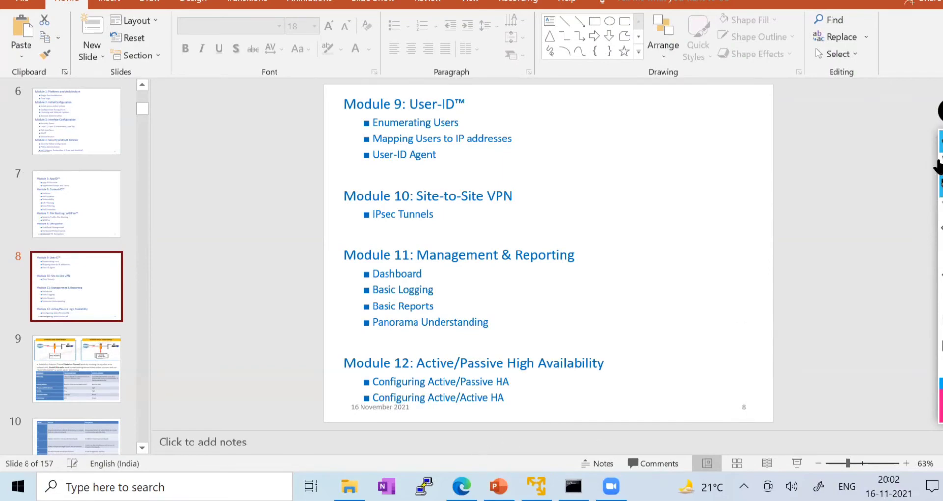
{"action": "left_click", "coordinate": [940, 164]}
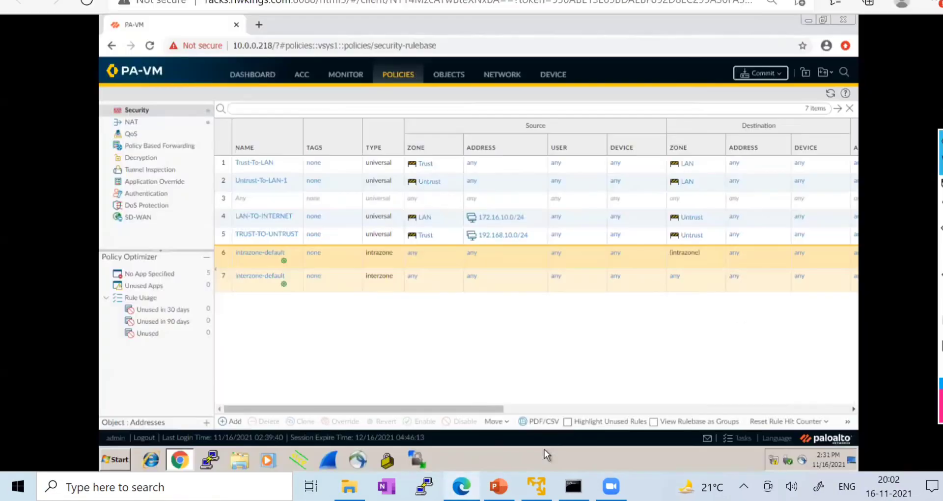
- Return to the firewall browser and bring up the EVE-NG lab topology tab
{"action": "left_click", "coordinate": [461, 486]}
{"action": "left_click", "coordinate": [148, 1]}
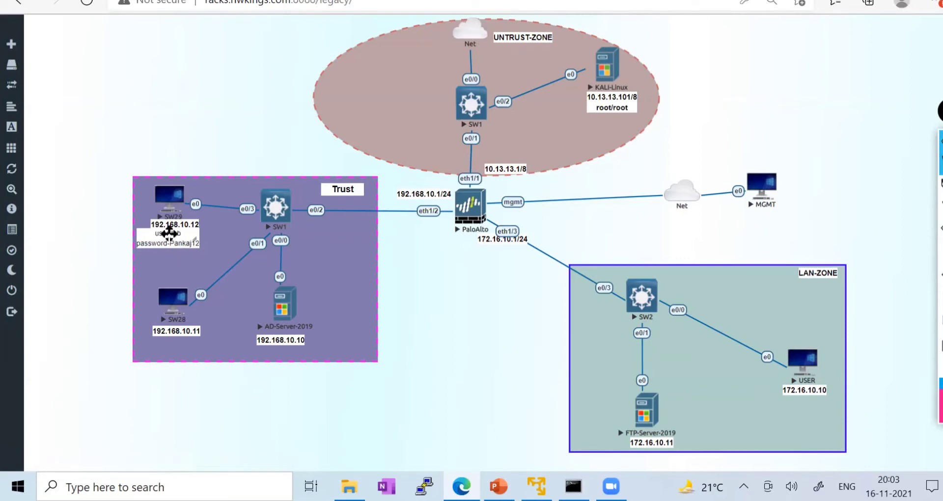
- Nudge the 192.168.10.12 host label, then return to the PA-VM security rulebase window
{"action": "left_click_drag", "start_coordinate": [169, 228], "coordinate": [170, 225]}
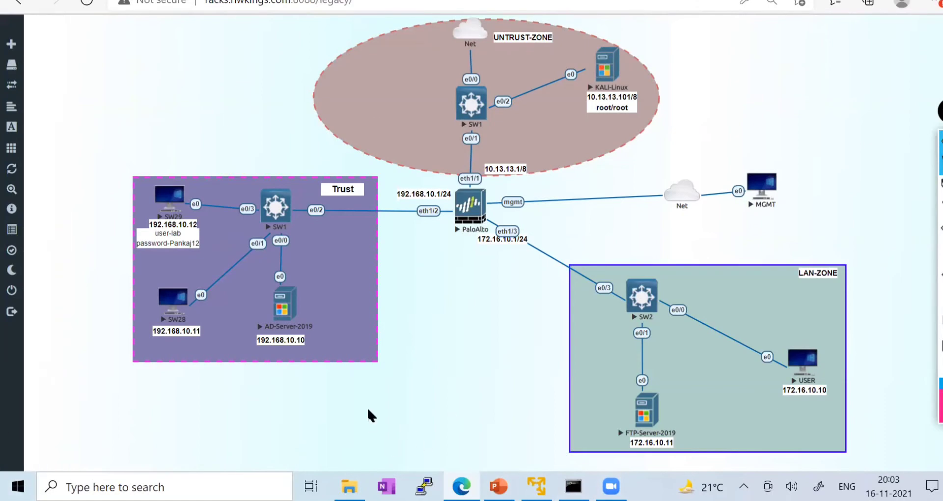
{"action": "key", "text": "alt+Tab"}
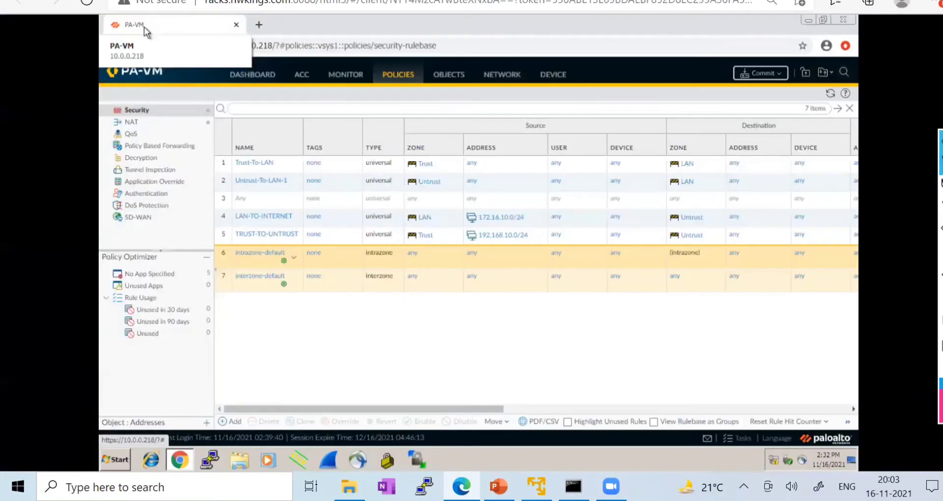
- Check slide 7 of the course outline, then show Objects > Security Profiles > File Blocking
{"action": "key", "text": "alt+Tab"}
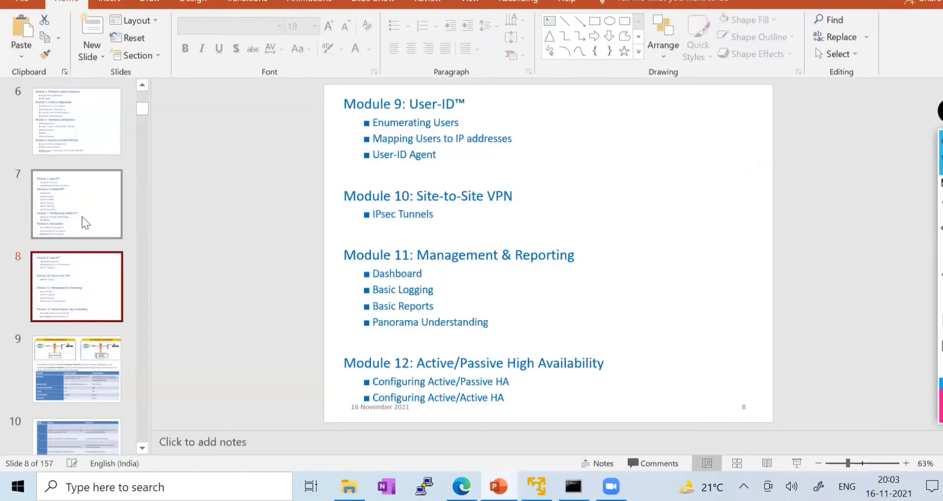
{"action": "left_click", "coordinate": [84, 219]}
{"action": "key", "text": "alt+Tab"}
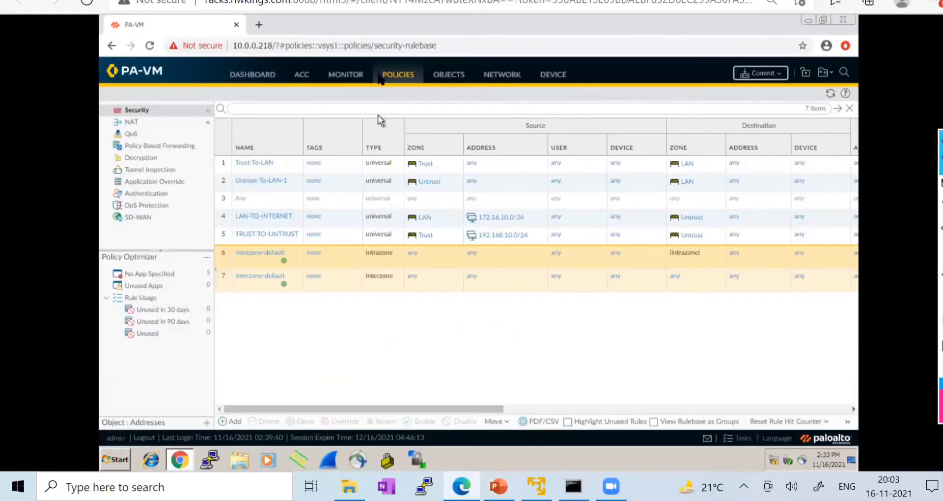
{"action": "left_click", "coordinate": [447, 75]}
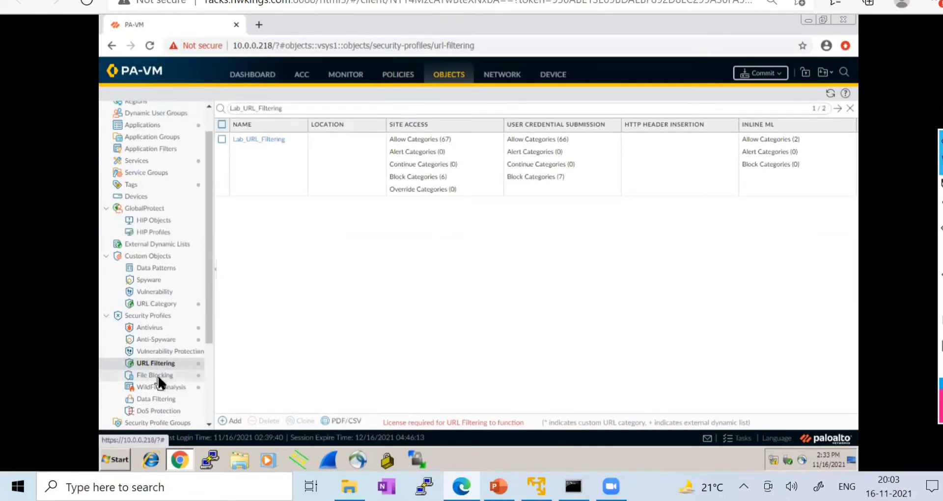
{"action": "left_click", "coordinate": [159, 379]}
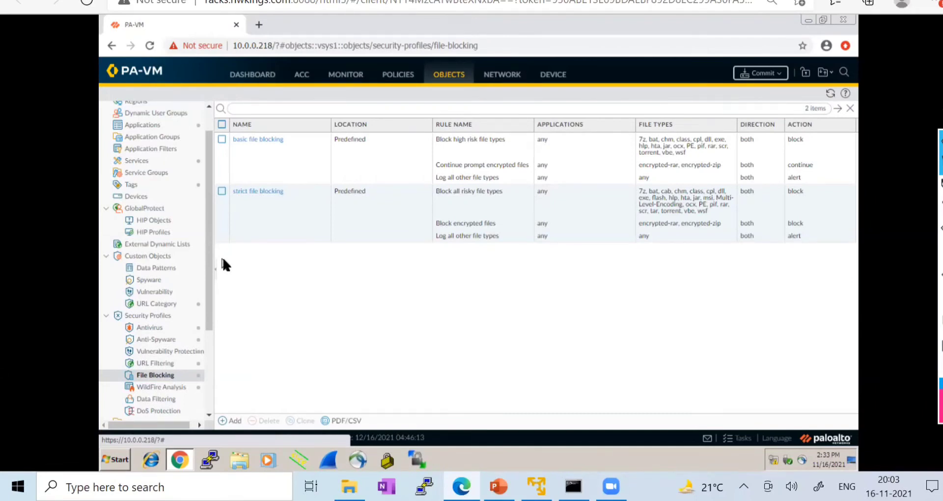
{"action": "left_click", "coordinate": [267, 142]}
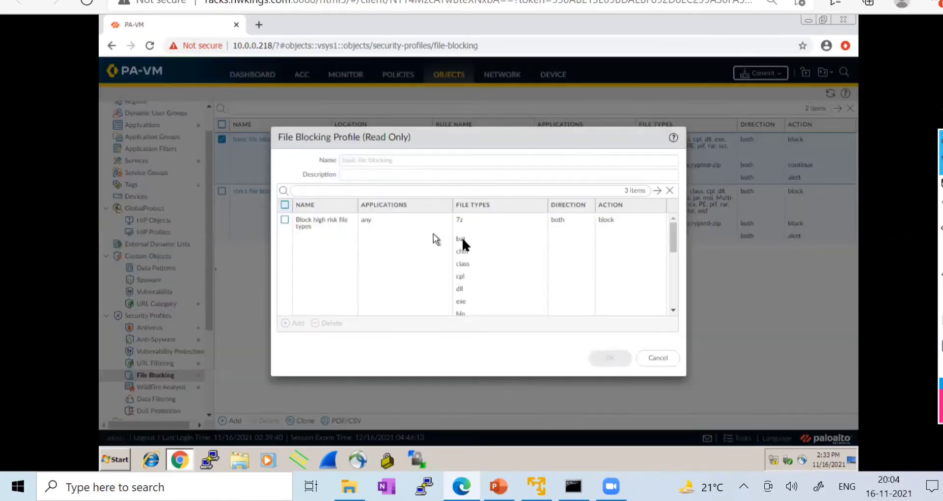
{"action": "left_click", "coordinate": [456, 219]}
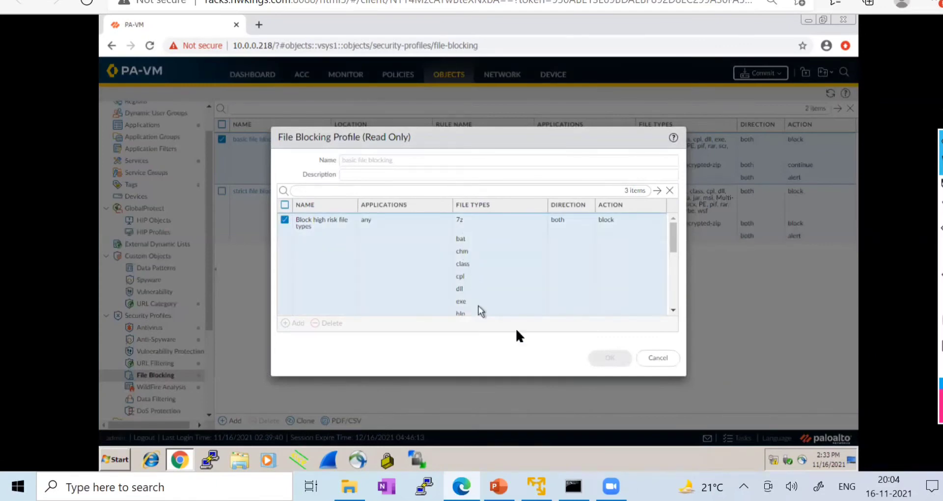
{"action": "left_click", "coordinate": [657, 358]}
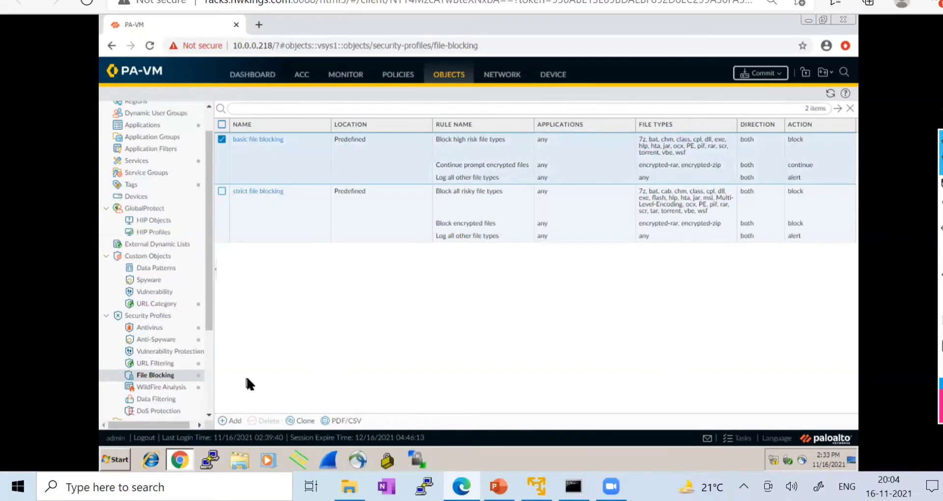
- Start a new file blocking profile and add a rule named pdf
{"action": "left_click", "coordinate": [228, 421]}
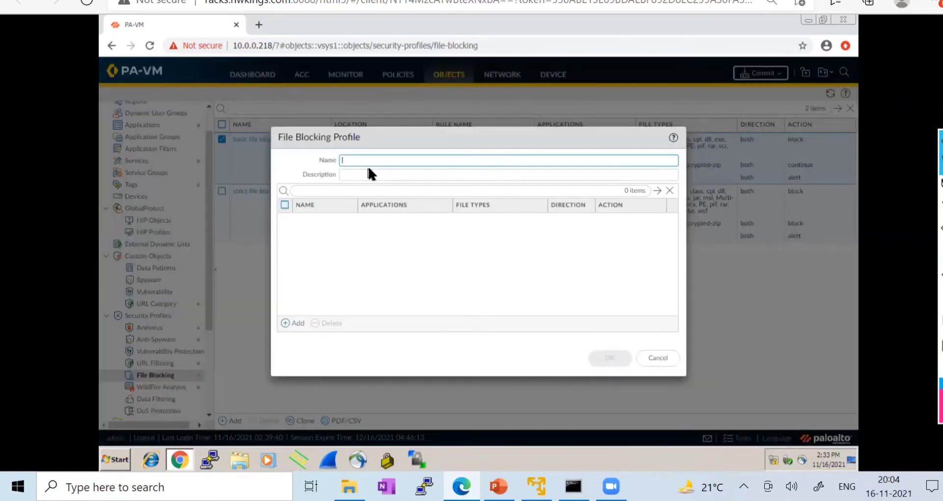
{"action": "type", "text": "a"}
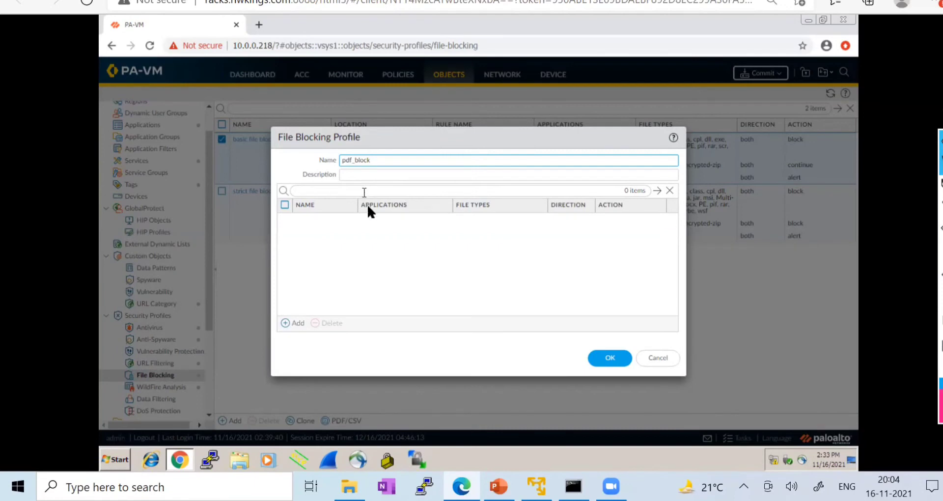
{"action": "left_click", "coordinate": [296, 323]}
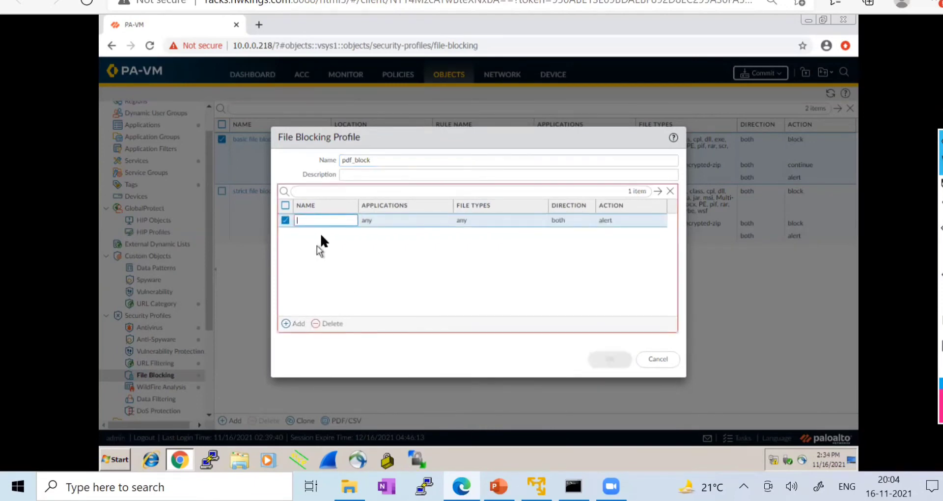
{"action": "type", "text": "pdf"}
{"action": "left_click", "coordinate": [381, 220]}
- Set the pdf rule's file types to pdf only
{"action": "left_click", "coordinate": [383, 219]}
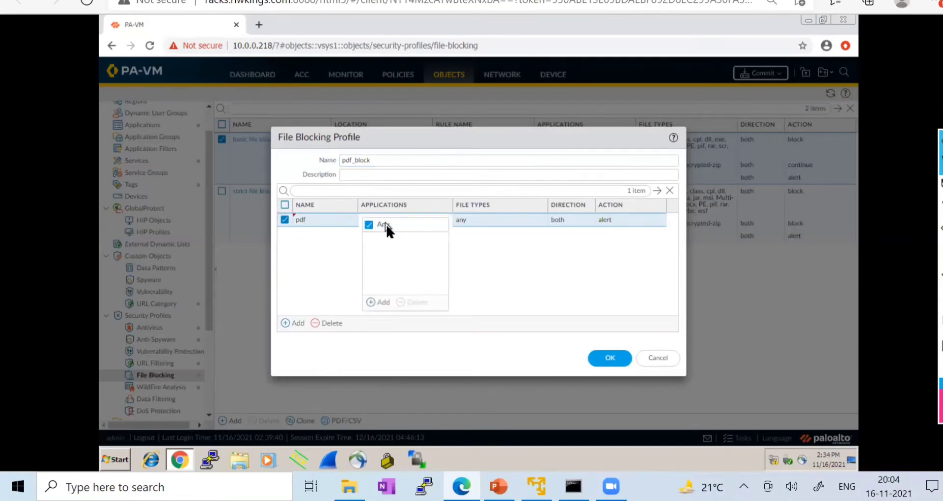
{"action": "left_click", "coordinate": [337, 248]}
{"action": "left_click", "coordinate": [492, 222]}
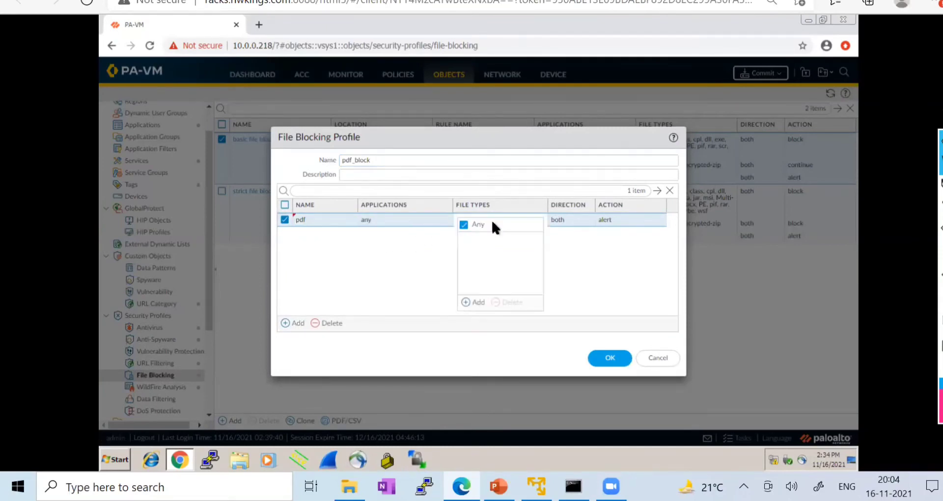
{"action": "left_click", "coordinate": [424, 270]}
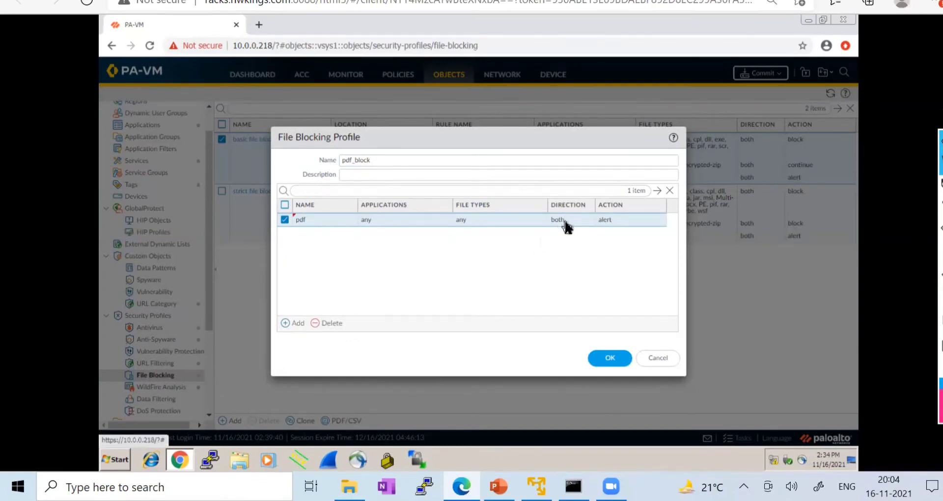
{"action": "left_click", "coordinate": [568, 227]}
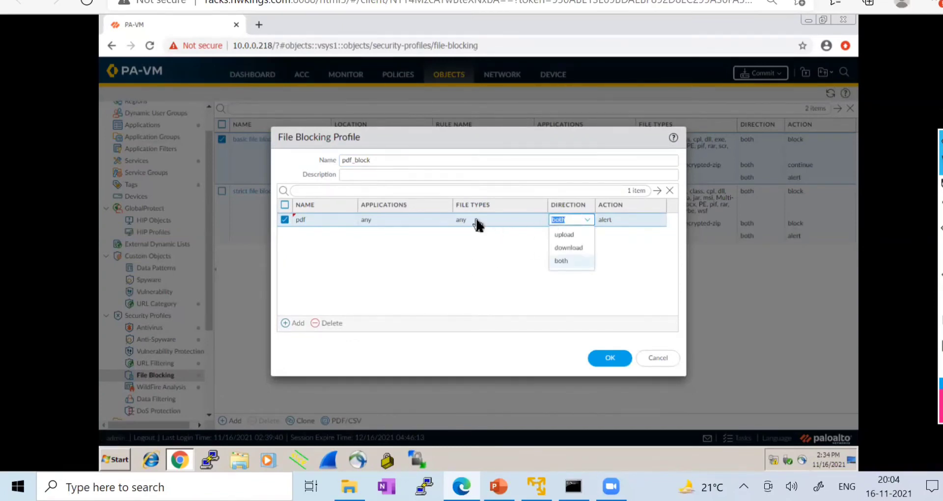
{"action": "left_click", "coordinate": [476, 224]}
{"action": "left_click", "coordinate": [476, 303]}
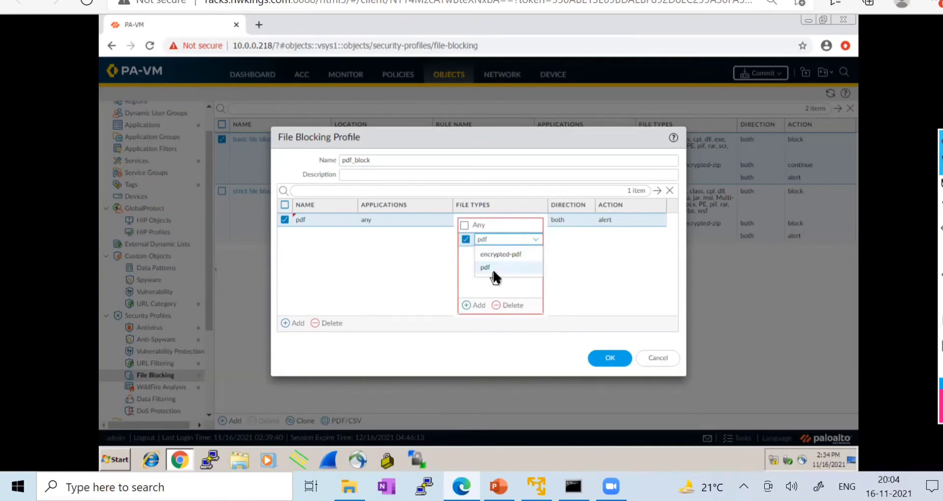
{"action": "left_click", "coordinate": [493, 268]}
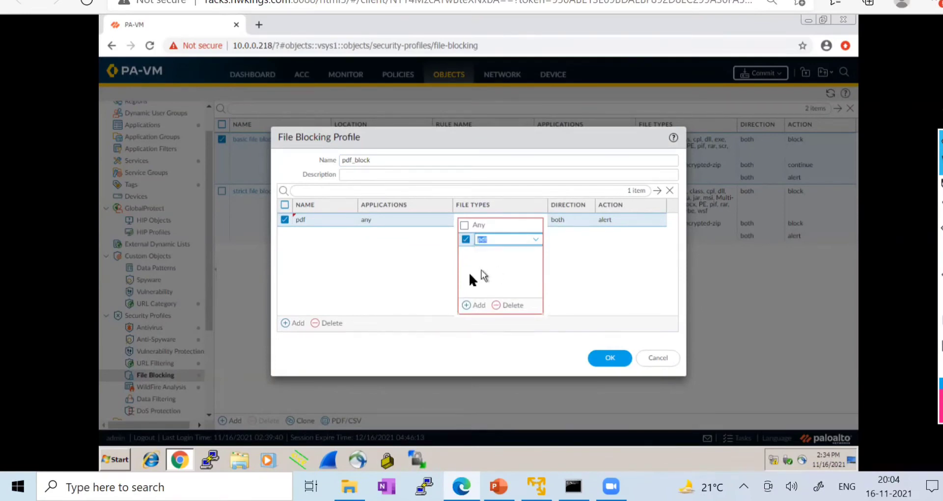
{"action": "left_click", "coordinate": [438, 271]}
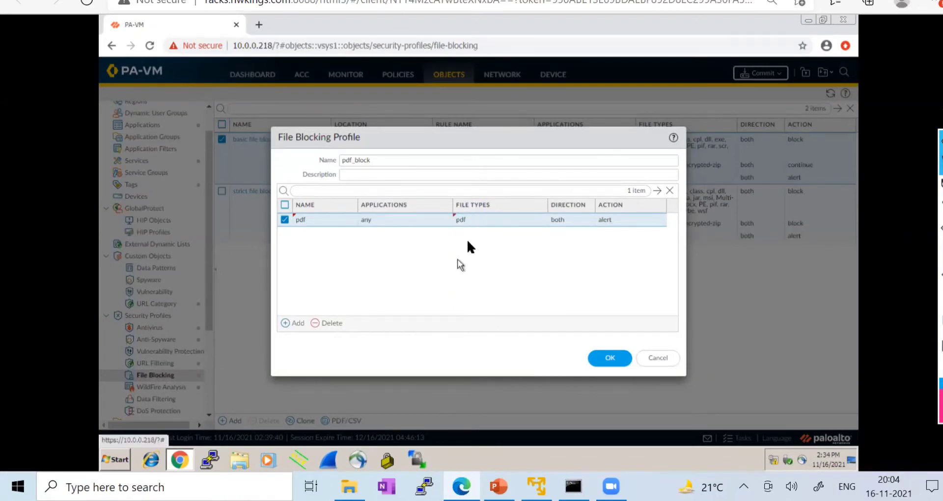
- Rename the rule to PDF_BLOCK, leaving its applications set to any
{"action": "left_click", "coordinate": [303, 220]}
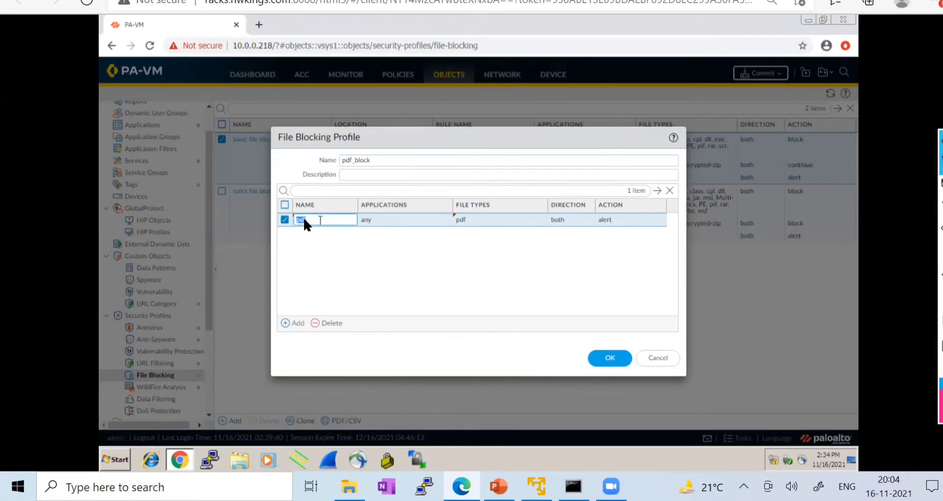
{"action": "type", "text": "PDF_BLOCK"}
{"action": "left_click", "coordinate": [318, 249]}
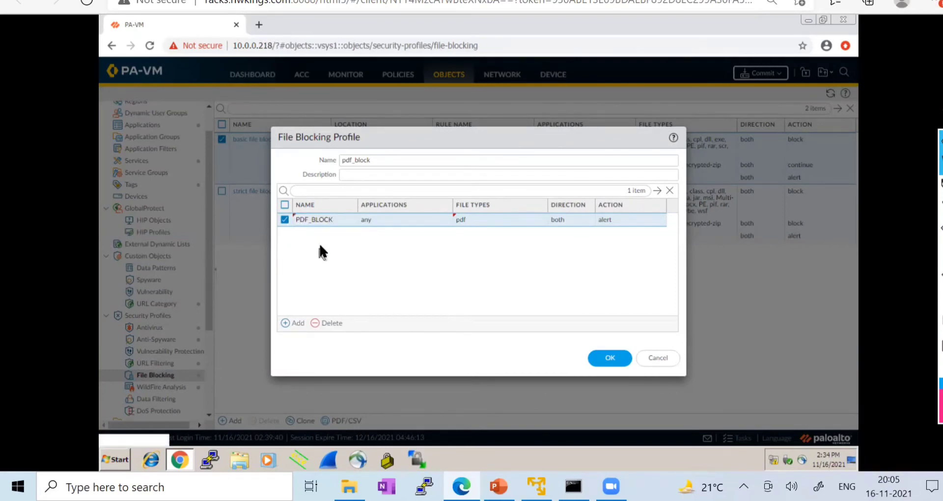
{"action": "left_click", "coordinate": [370, 222]}
{"action": "left_click", "coordinate": [383, 305]}
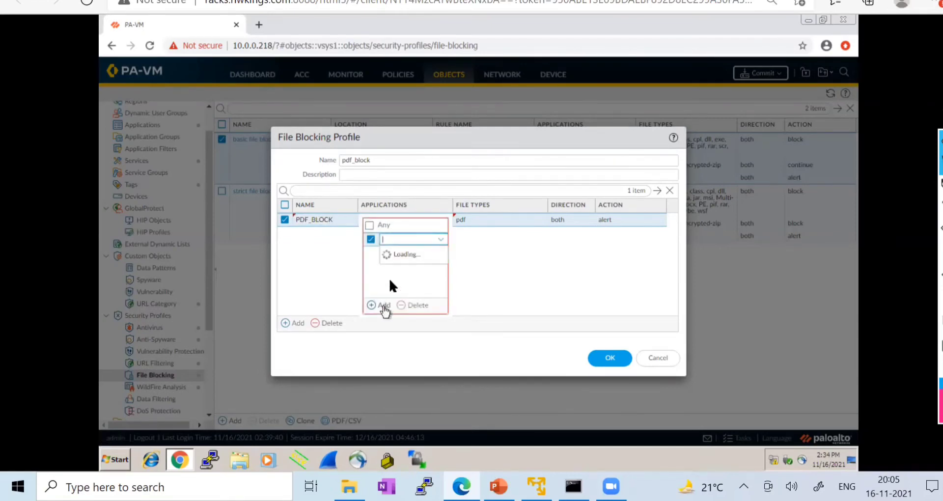
{"action": "type", "text": "pdf"}
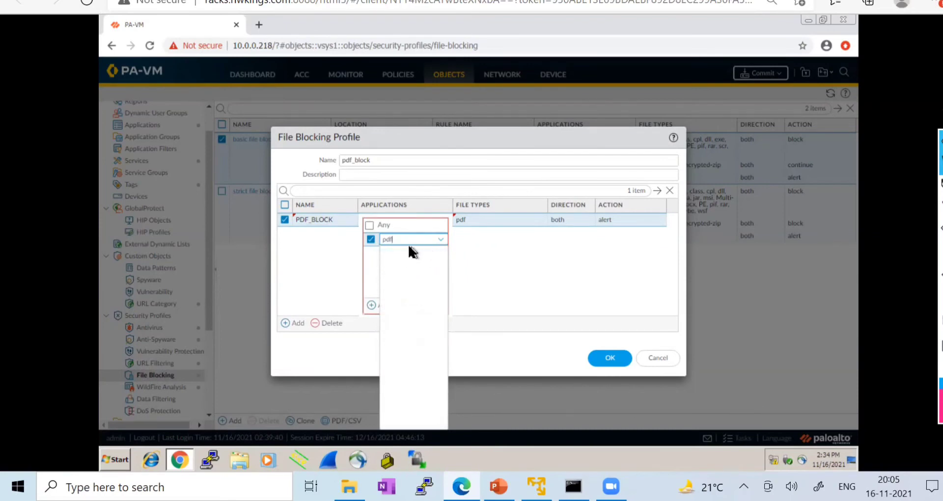
{"action": "left_click", "coordinate": [356, 259]}
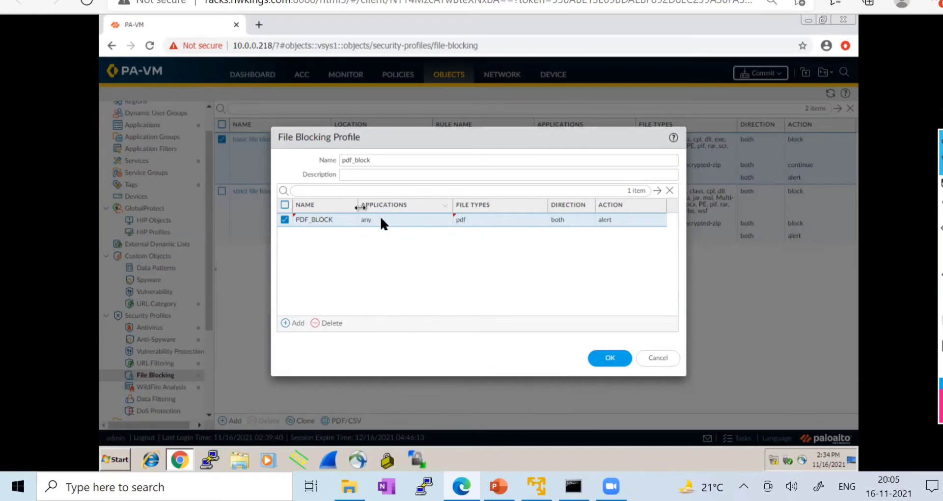
- Keep direction both, set the rule's action to block, and save the pdf_block profile
{"action": "left_click", "coordinate": [460, 220]}
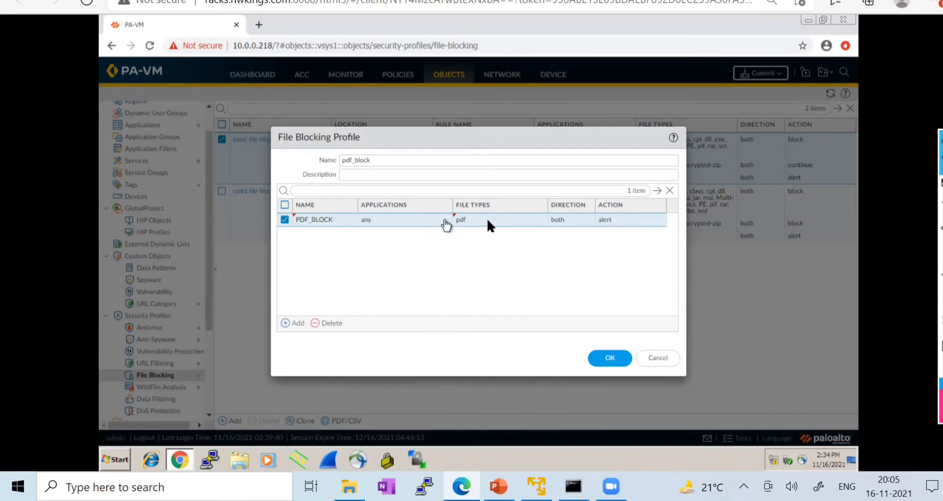
{"action": "left_click", "coordinate": [567, 220]}
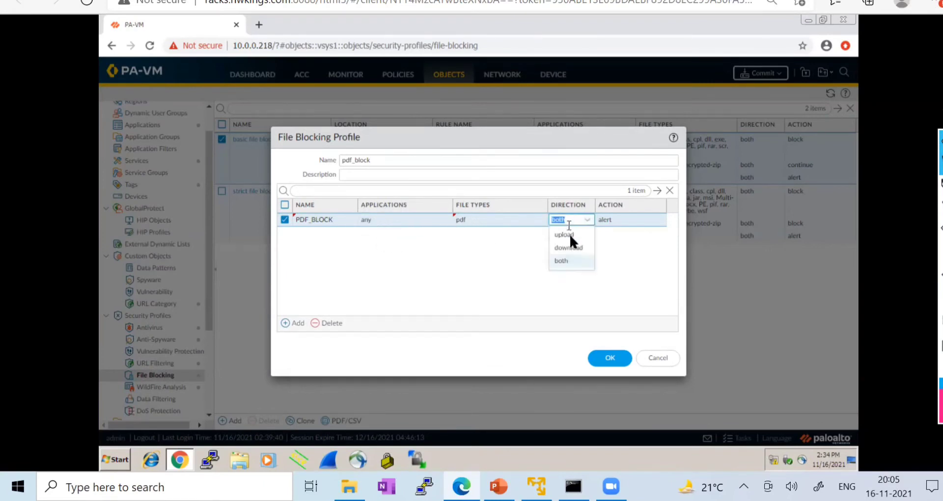
{"action": "left_click", "coordinate": [572, 263]}
{"action": "left_click", "coordinate": [611, 217]}
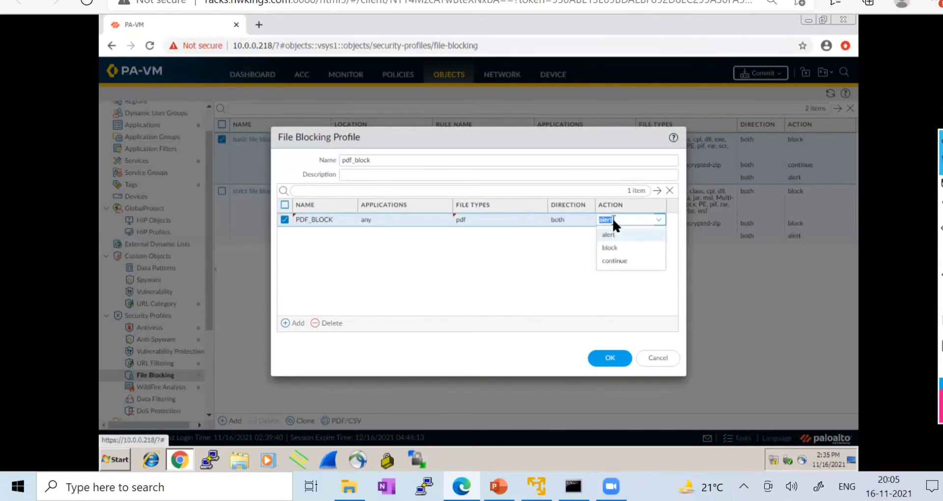
{"action": "left_click", "coordinate": [622, 250]}
{"action": "left_click", "coordinate": [590, 248]}
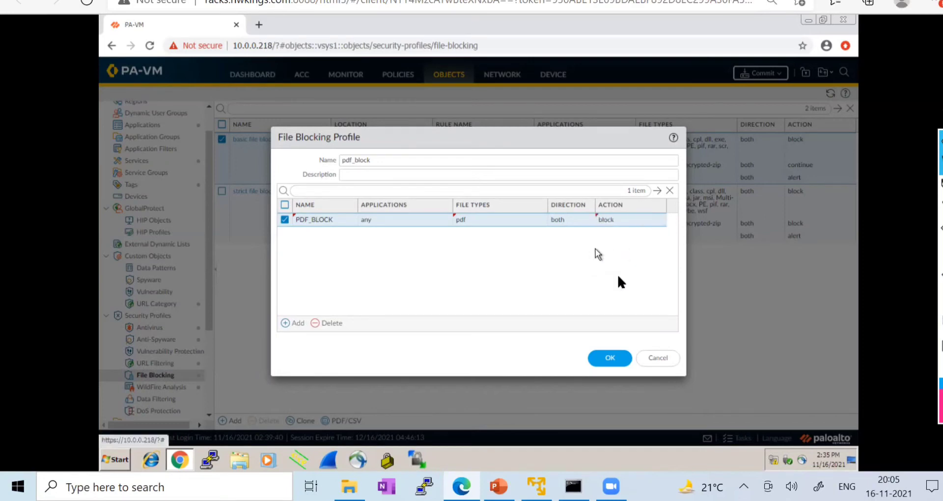
{"action": "left_click", "coordinate": [613, 359]}
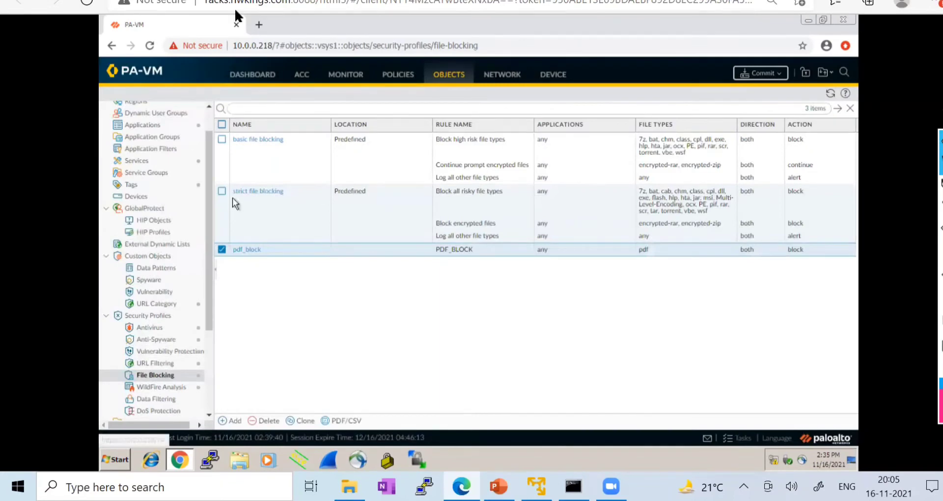
- In the lab client's Chrome, load google.in from the address bar
{"action": "left_click", "coordinate": [237, 25]}
{"action": "left_click", "coordinate": [237, 45]}
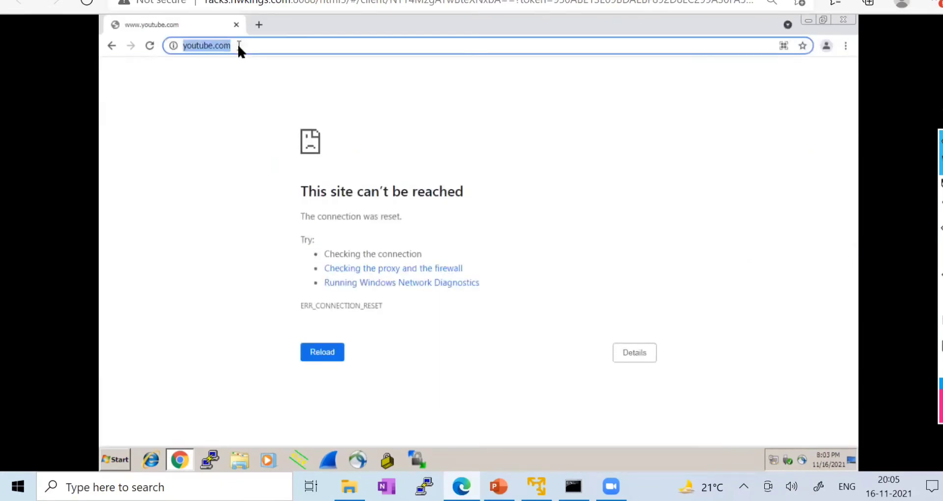
{"action": "type", "text": "google.in"}
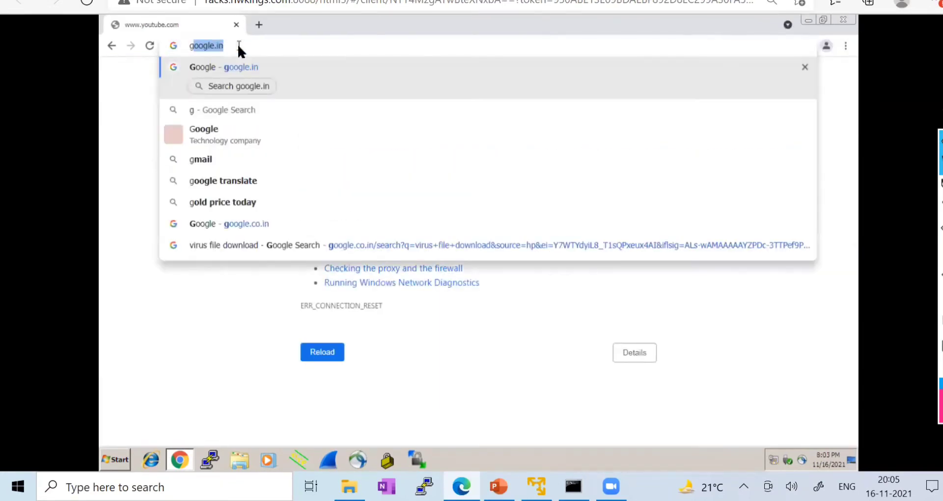
{"action": "key", "text": "Return"}
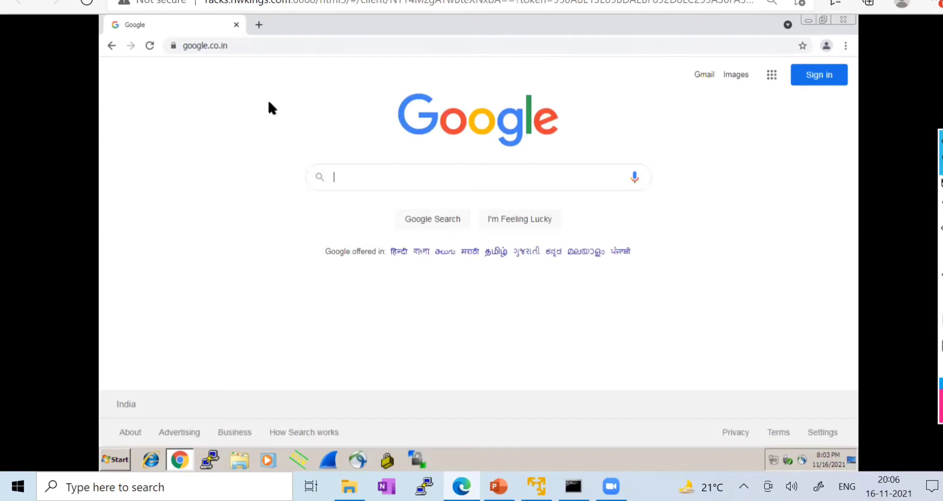
- Go to panedufiles.com and request the Panorama_AdminGuide.pdf link to test the block
{"action": "left_click", "coordinate": [227, 47]}
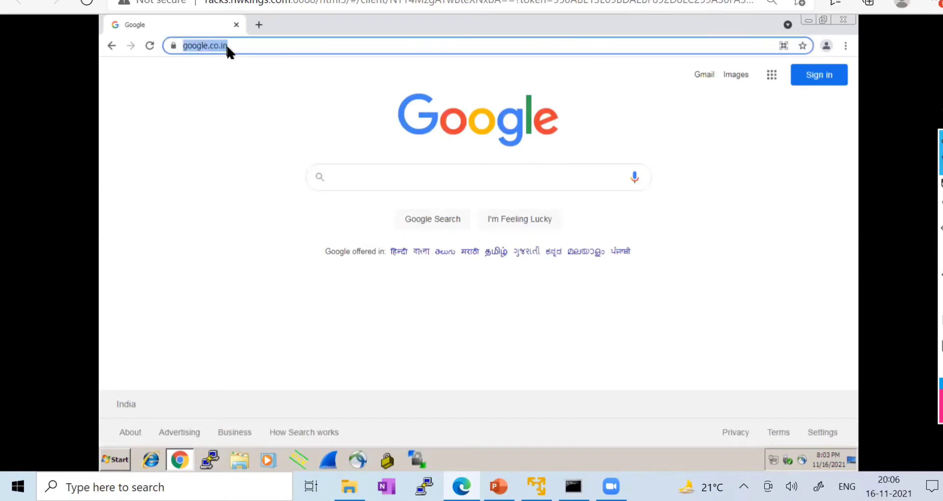
{"action": "type", "text": "paned"}
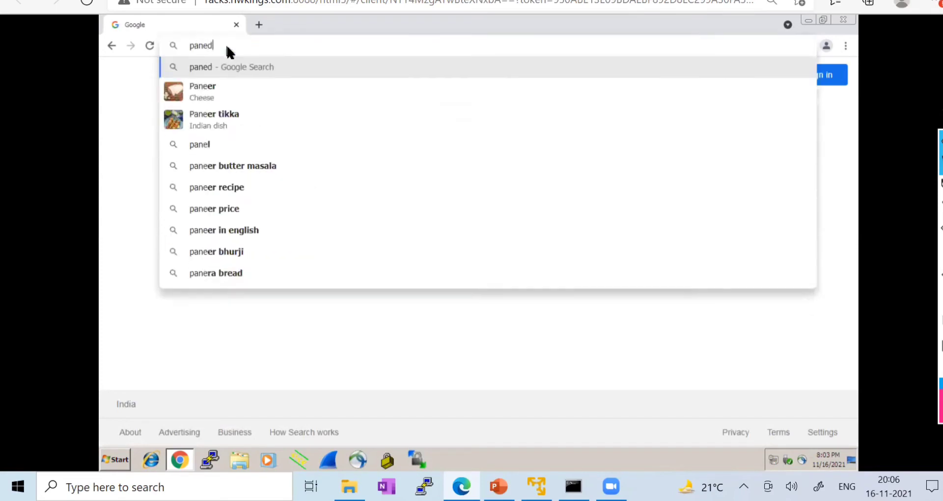
{"action": "type", "text": "u"}
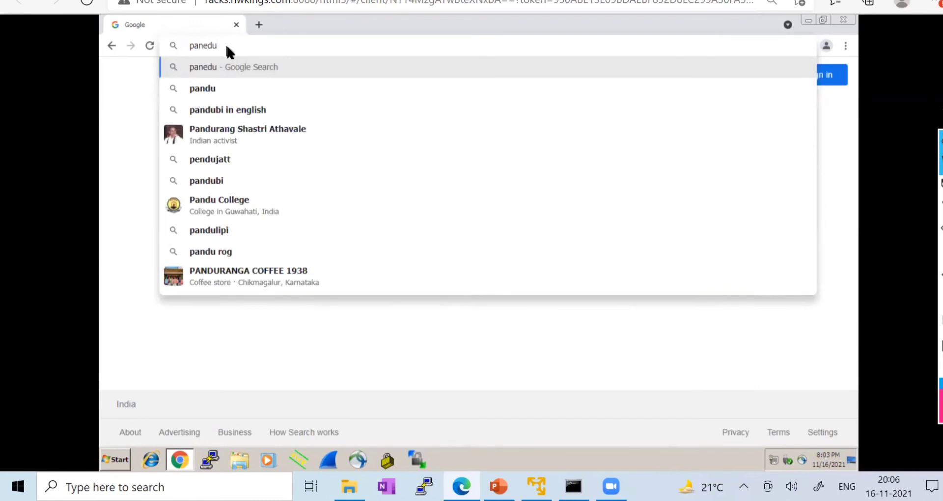
{"action": "type", "text": "files.com"}
{"action": "key", "text": "Return"}
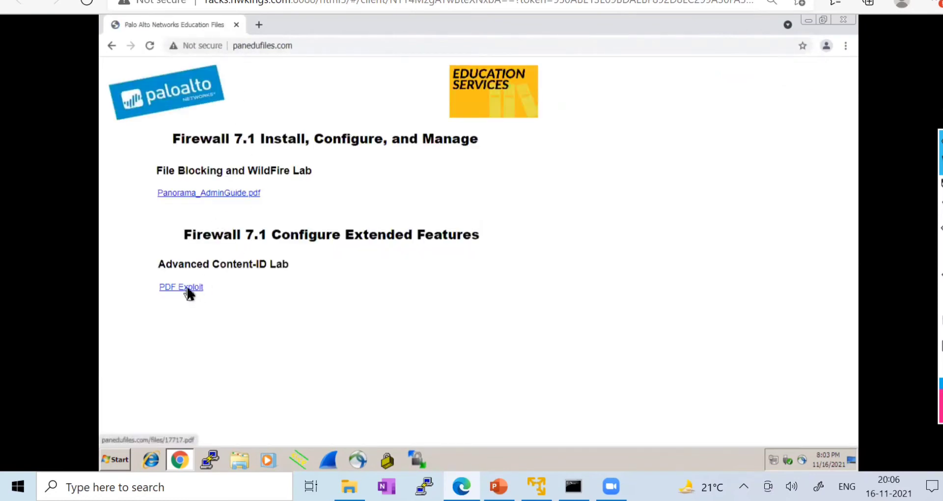
{"action": "left_click", "coordinate": [208, 194]}
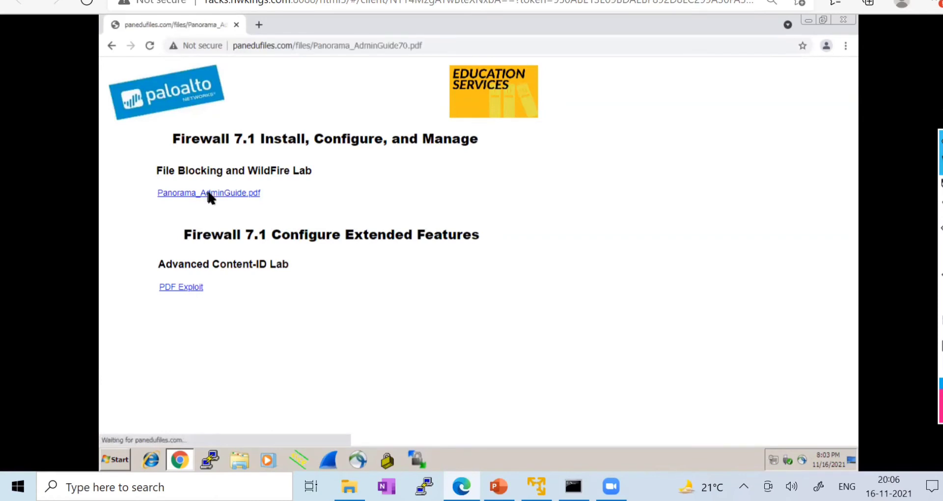
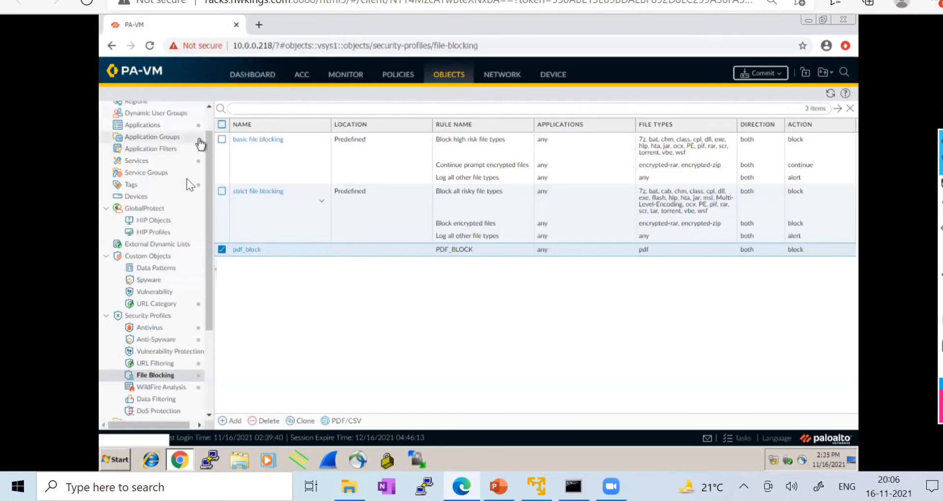
- In the firewall's Policies > Security, set LAN-TO-INTERNET's File Blocking profile to pdf_block and save the rule
{"action": "scroll", "coordinate": [187, 179], "scroll_direction": "up", "scroll_amount": 2}
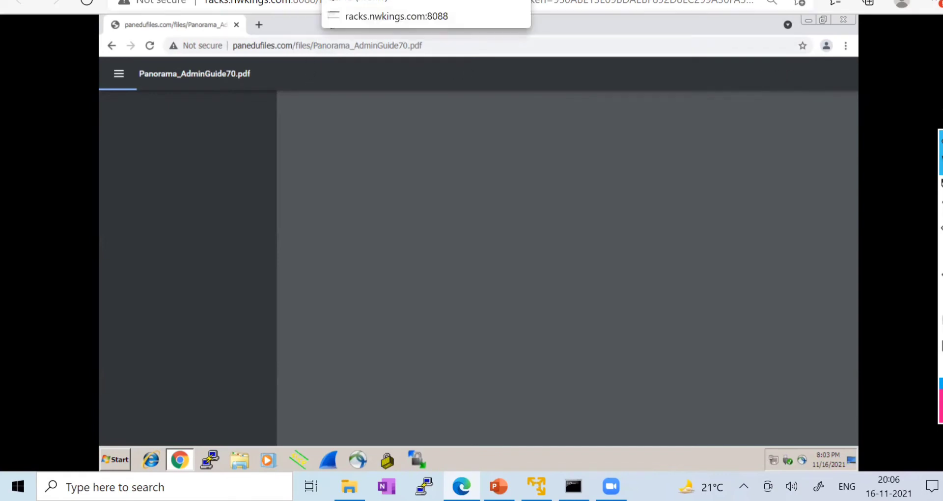
{"action": "left_click", "coordinate": [350, 1]}
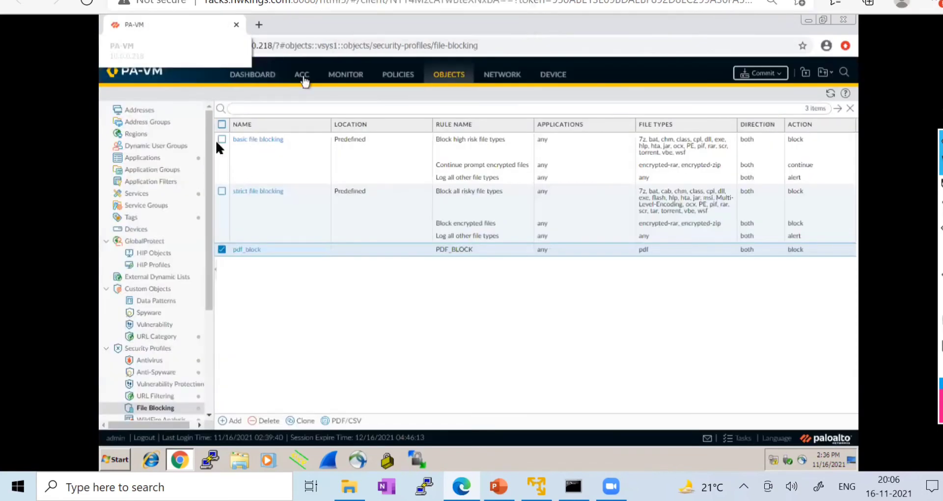
{"action": "left_click", "coordinate": [410, 74]}
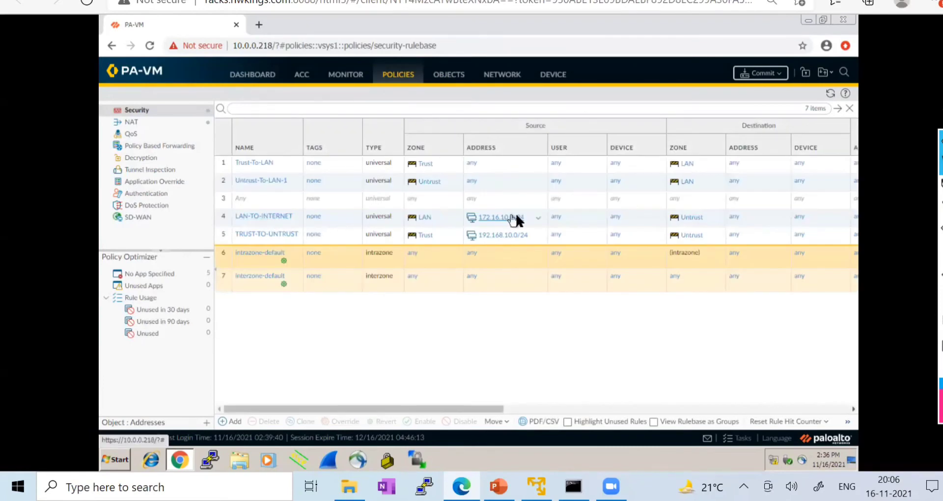
{"action": "left_click", "coordinate": [272, 215]}
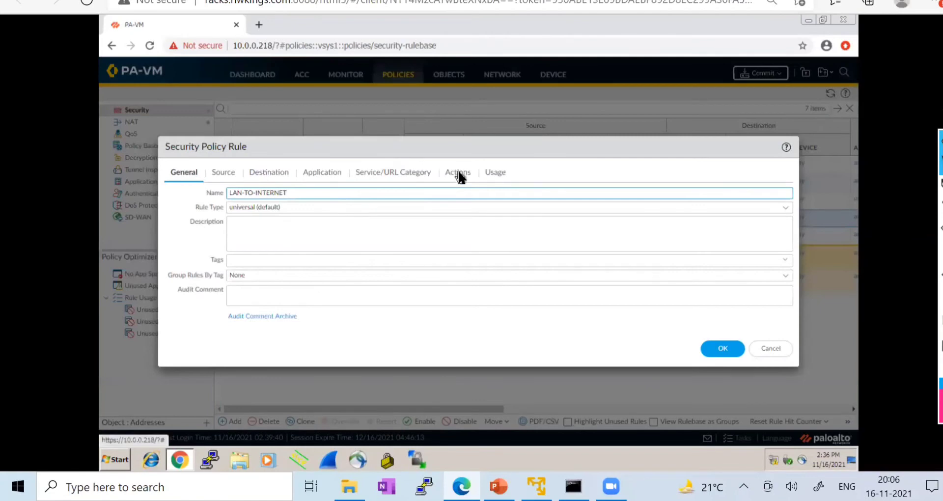
{"action": "left_click", "coordinate": [459, 174]}
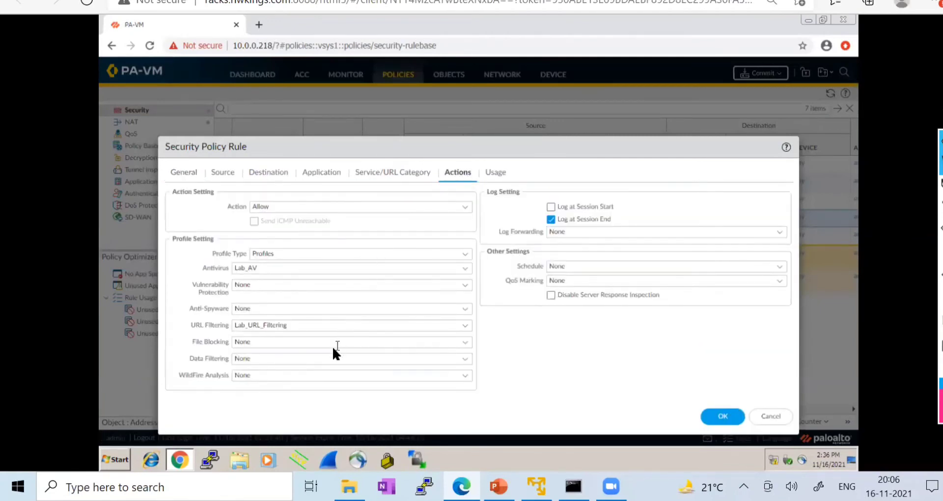
{"action": "left_click", "coordinate": [465, 342]}
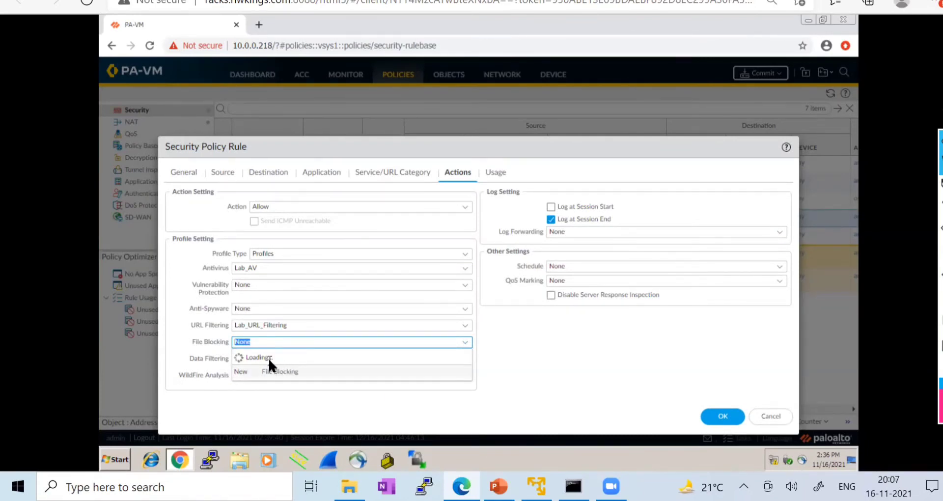
{"action": "left_click", "coordinate": [270, 384]}
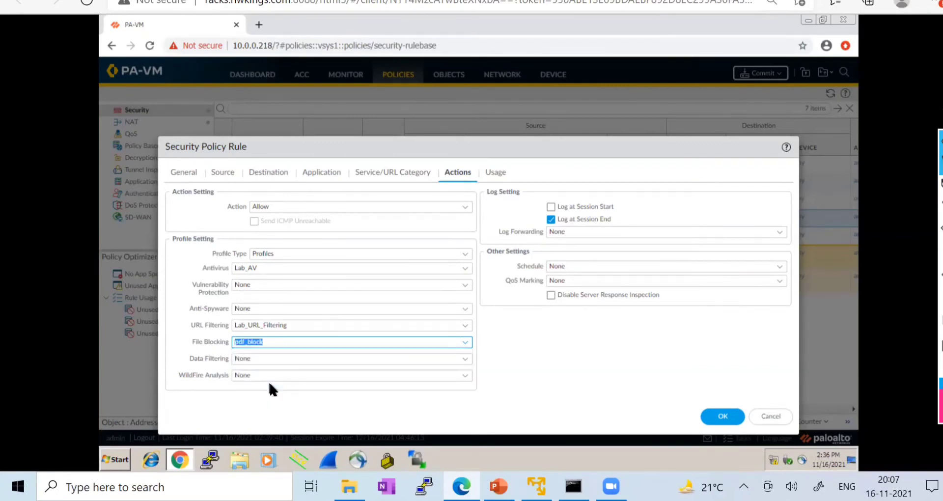
{"action": "left_click", "coordinate": [718, 417]}
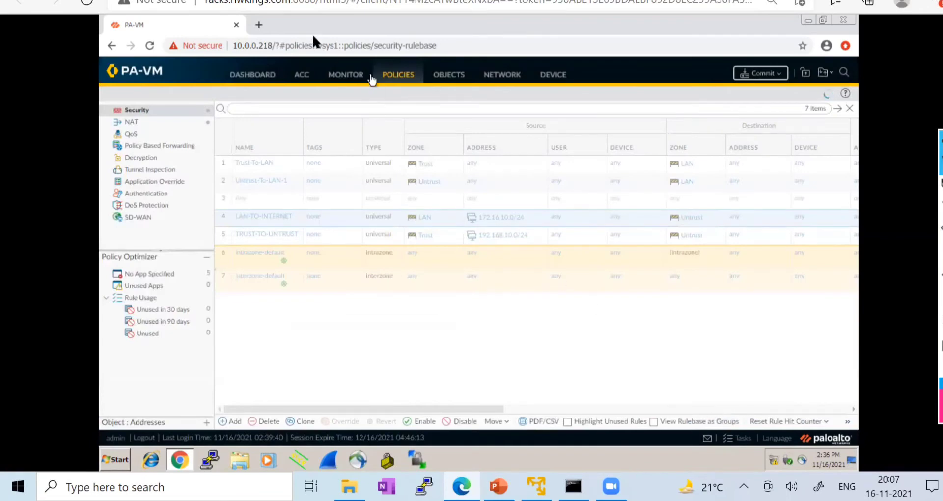
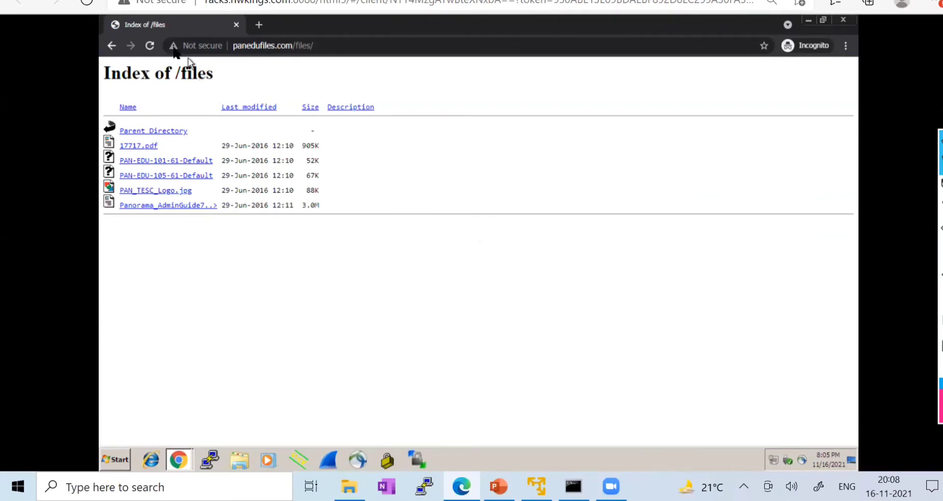
- Reload the files index, close the Incognito window, and load panedufiles.com/files in a new tab
{"action": "left_click", "coordinate": [154, 44]}
{"action": "left_click", "coordinate": [845, 21]}
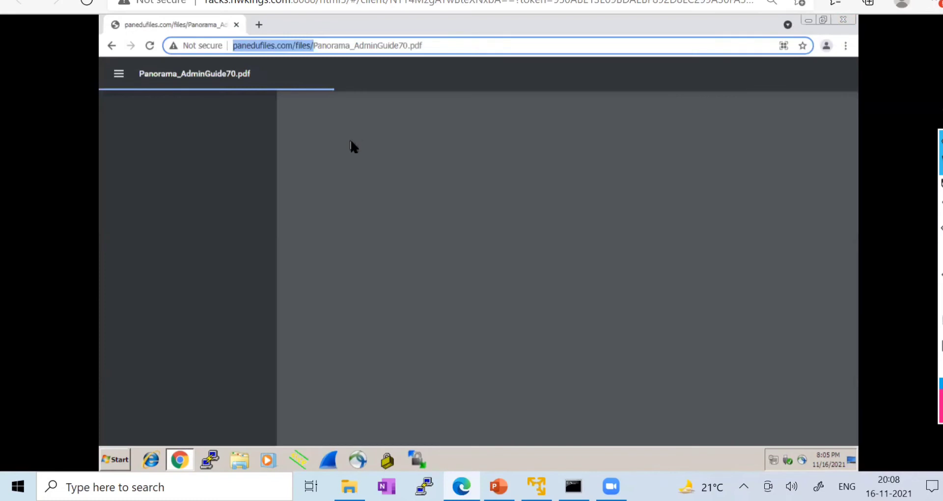
{"action": "left_click", "coordinate": [258, 25]}
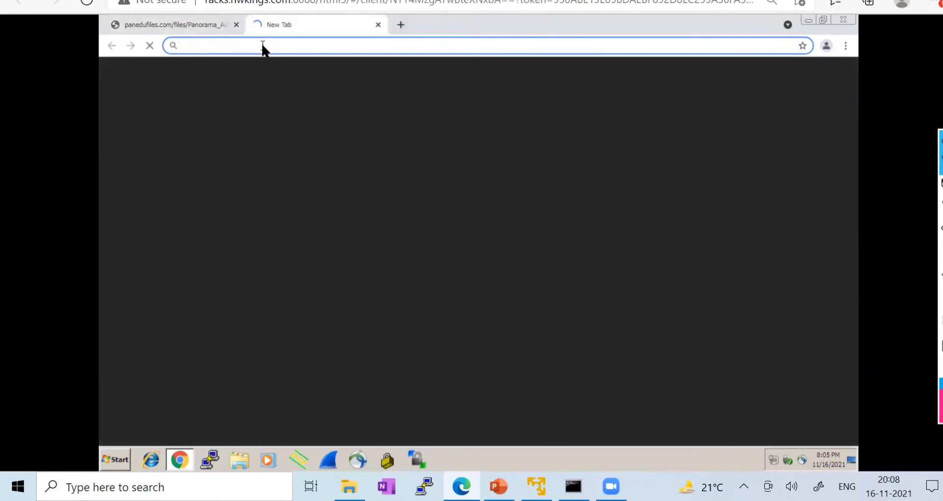
{"action": "type", "text": "http://panedufiles.com/files/"}
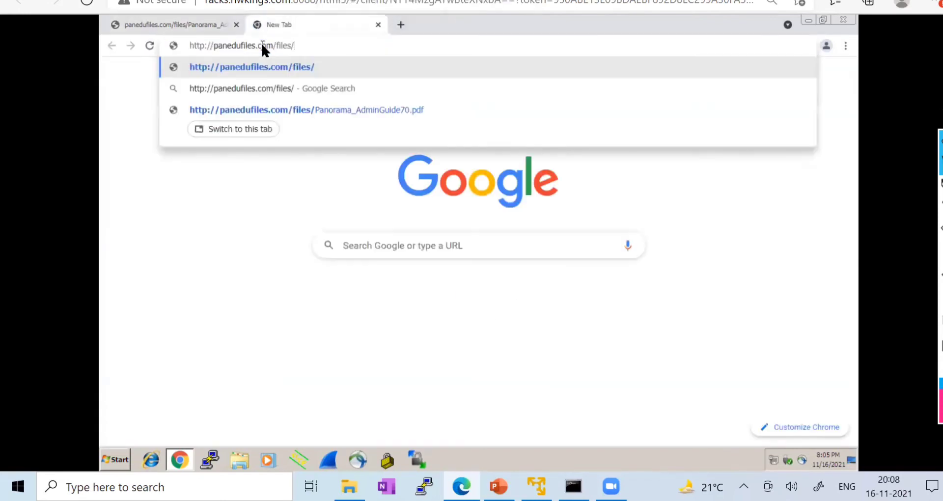
{"action": "key", "text": "Return"}
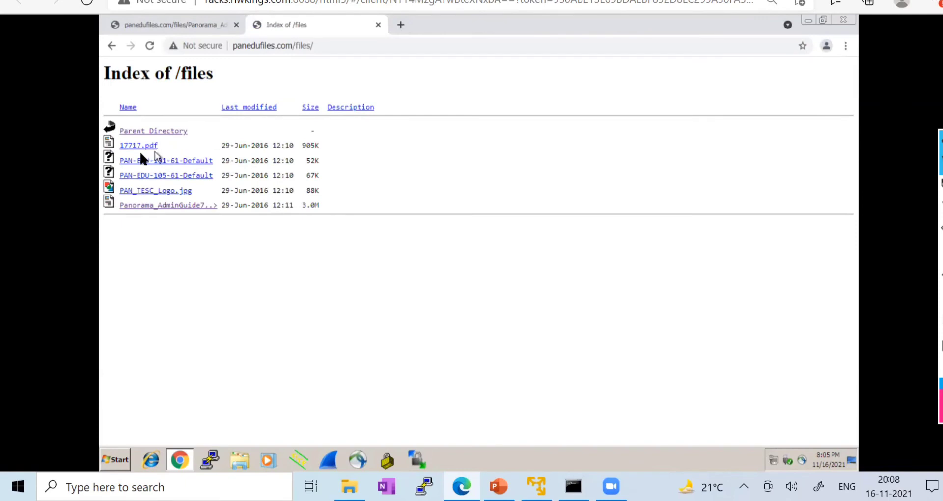
- Close the files index tab and start a fresh Incognito window from the Chrome menu
{"action": "left_click", "coordinate": [379, 24]}
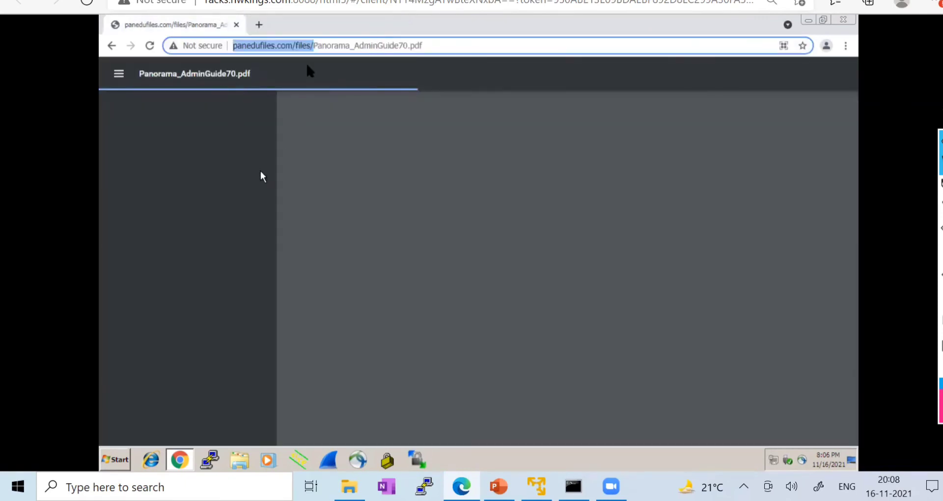
{"action": "left_click", "coordinate": [846, 46]}
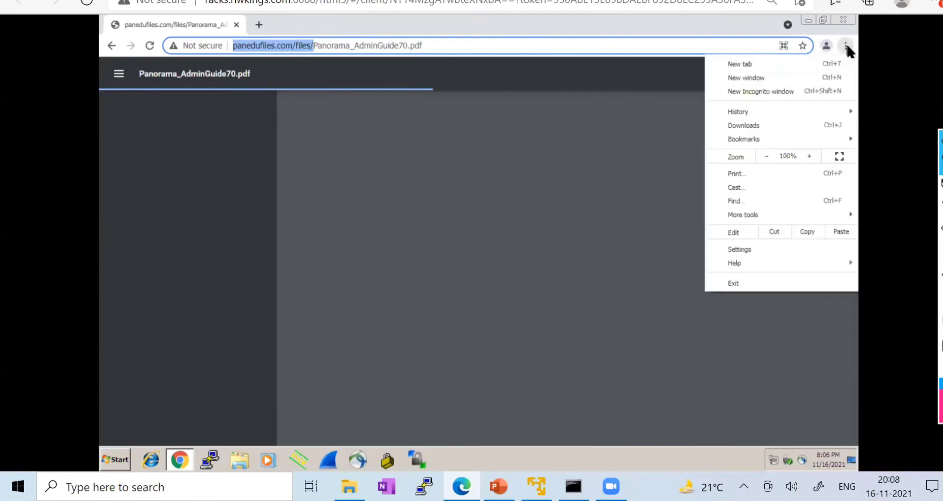
{"action": "left_click", "coordinate": [800, 91]}
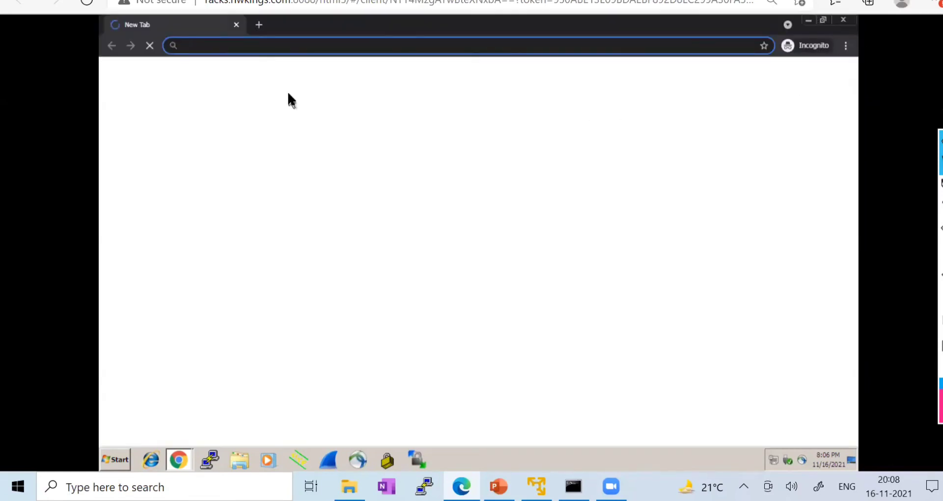
{"action": "type", "text": "http://panedufiles.com/files"}
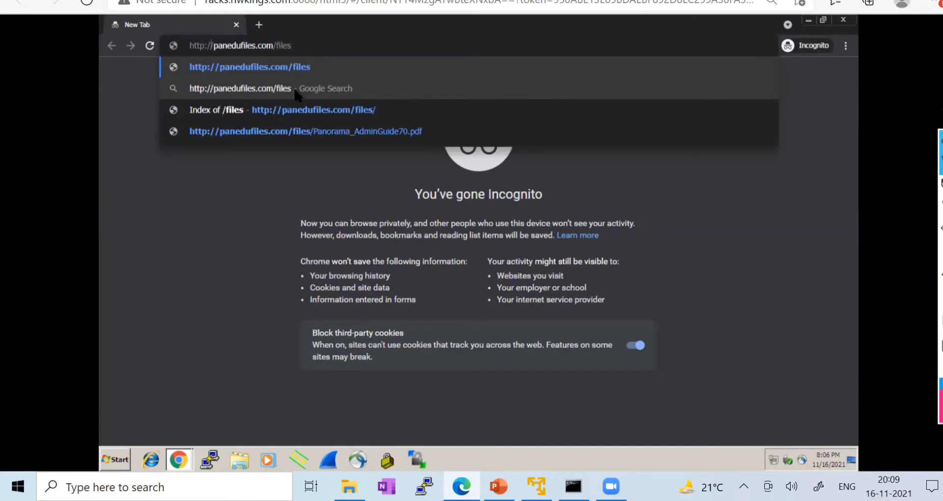
{"action": "key", "text": "Return"}
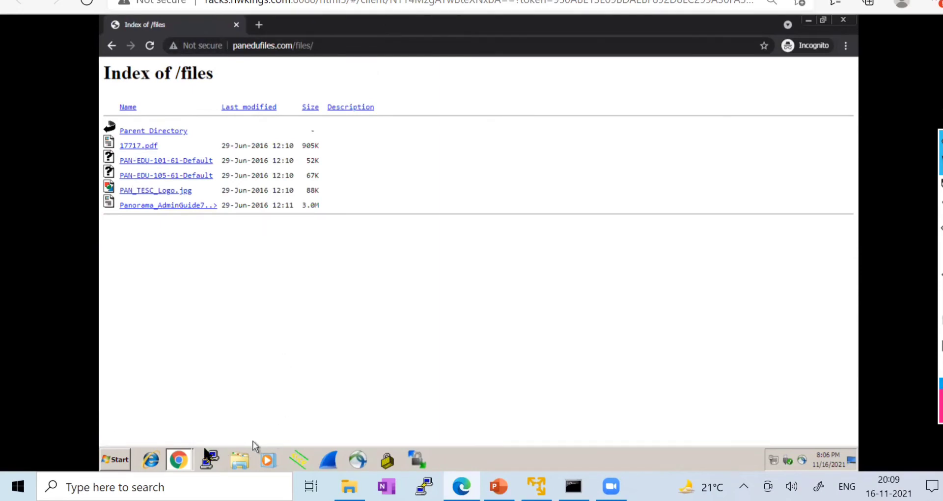
{"action": "left_click", "coordinate": [177, 457]}
{"action": "left_click", "coordinate": [175, 435]}
- Switch to the Panorama_AdminGuide70.pdf window, then back to the files index window
{"action": "left_click", "coordinate": [184, 461]}
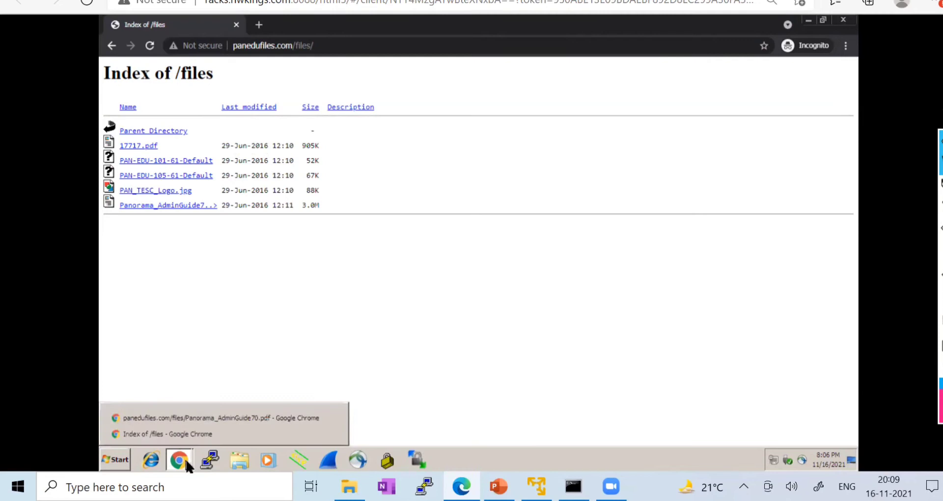
{"action": "left_click", "coordinate": [181, 417]}
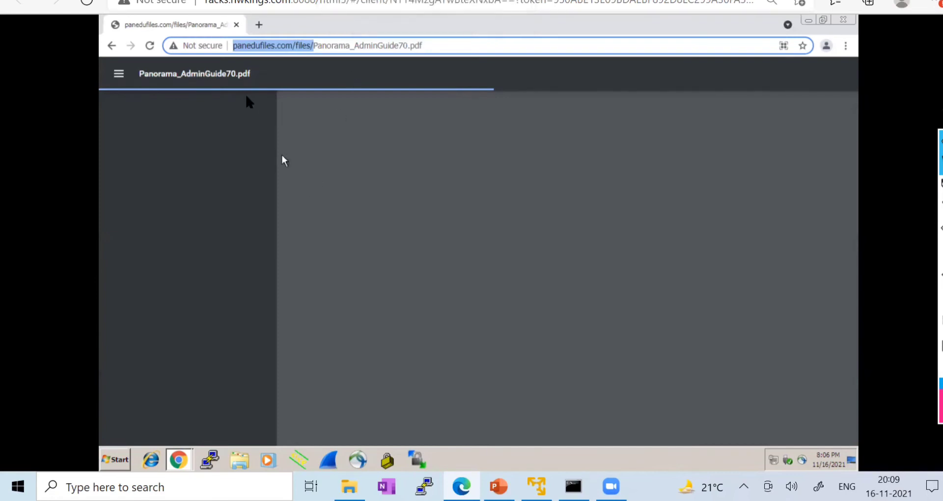
{"action": "left_click", "coordinate": [176, 460]}
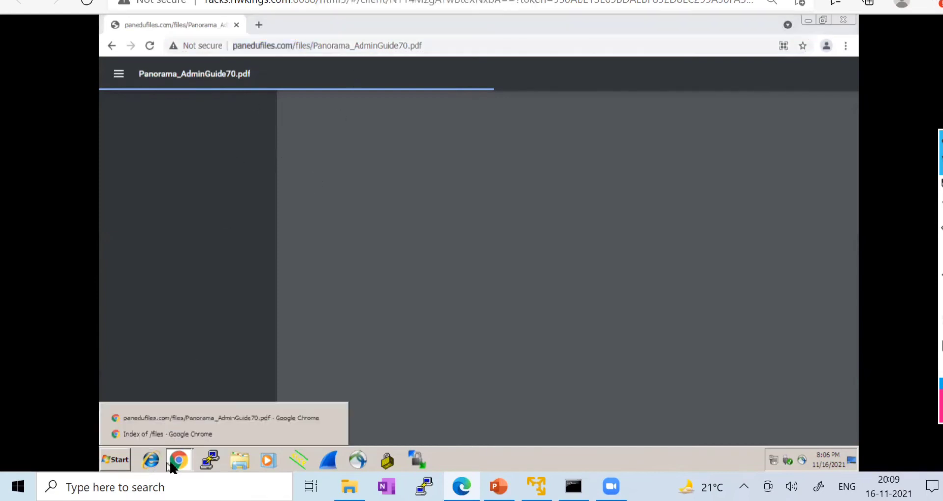
{"action": "left_click", "coordinate": [170, 435]}
- Request 17717.pdf and highlight the resulting File Transfer Blocked heading
{"action": "left_click", "coordinate": [145, 147]}
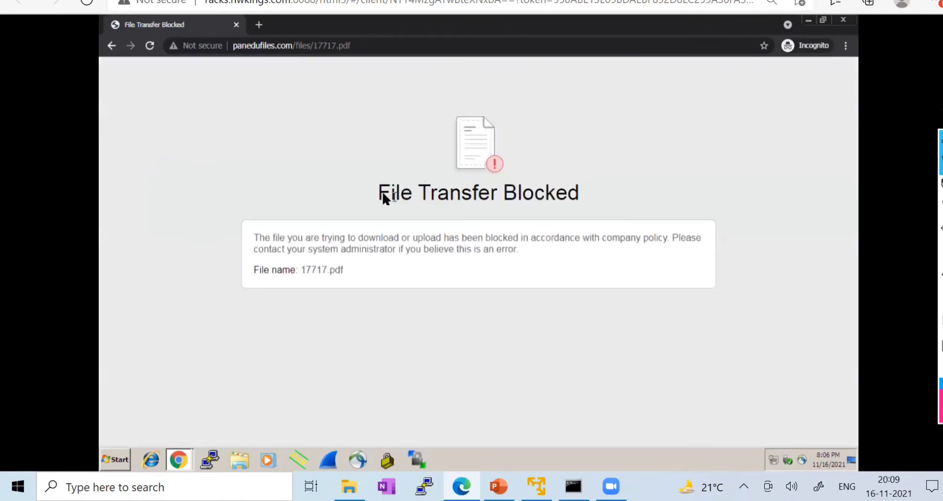
{"action": "left_click_drag", "start_coordinate": [382, 196], "coordinate": [581, 191]}
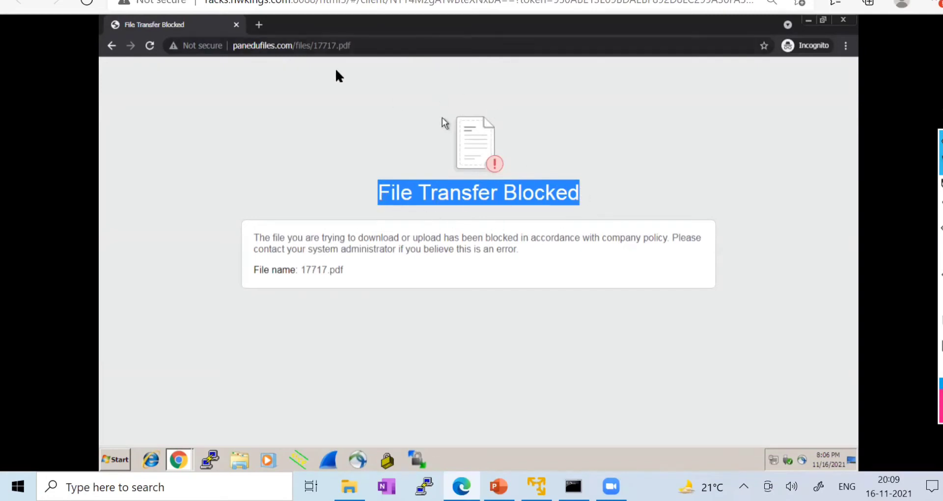
{"action": "left_click", "coordinate": [226, 1]}
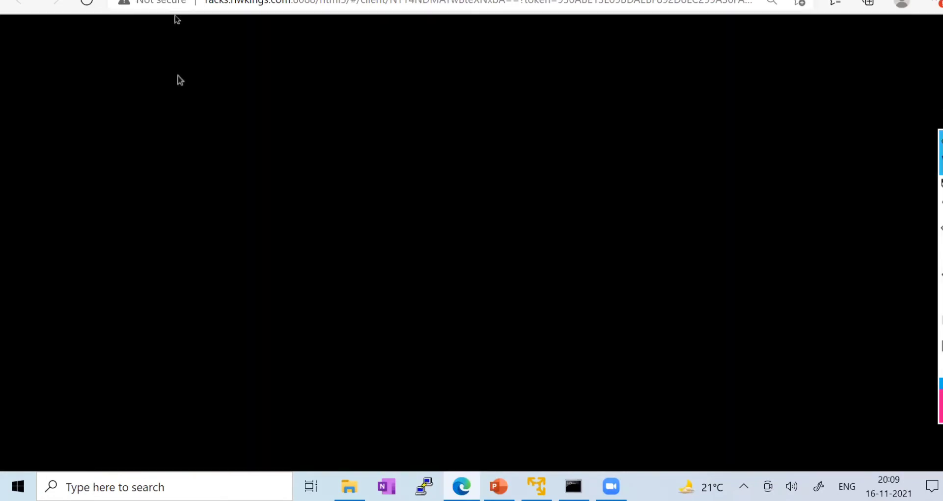
{"action": "left_click", "coordinate": [179, 0]}
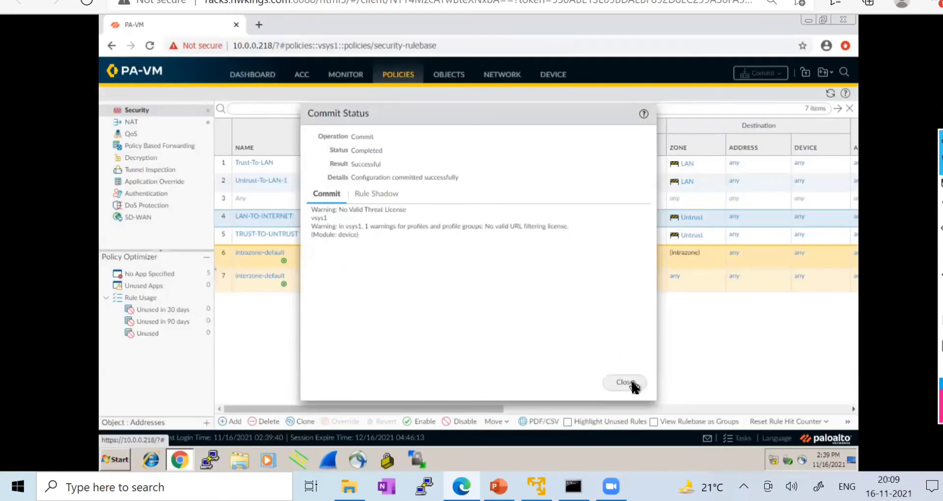
- Move between the PA-VM console and the test client's Chrome windows, including Panorama_AdminGuide70.pdf
{"action": "left_click", "coordinate": [629, 384]}
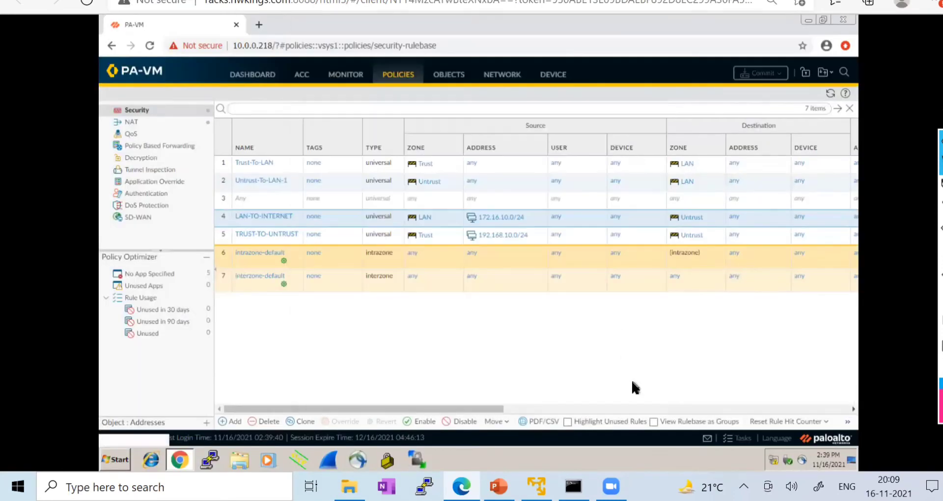
{"action": "mouse_move", "coordinate": [181, 456]}
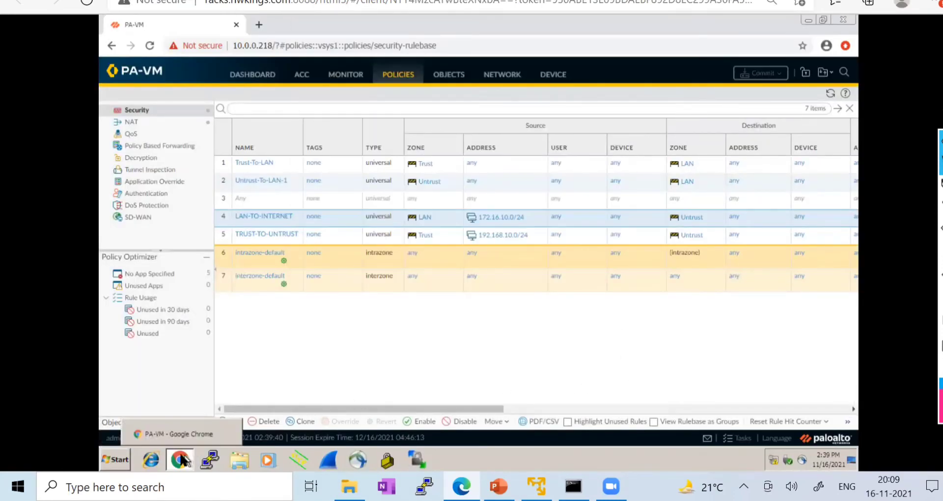
{"action": "left_click", "coordinate": [245, 1]}
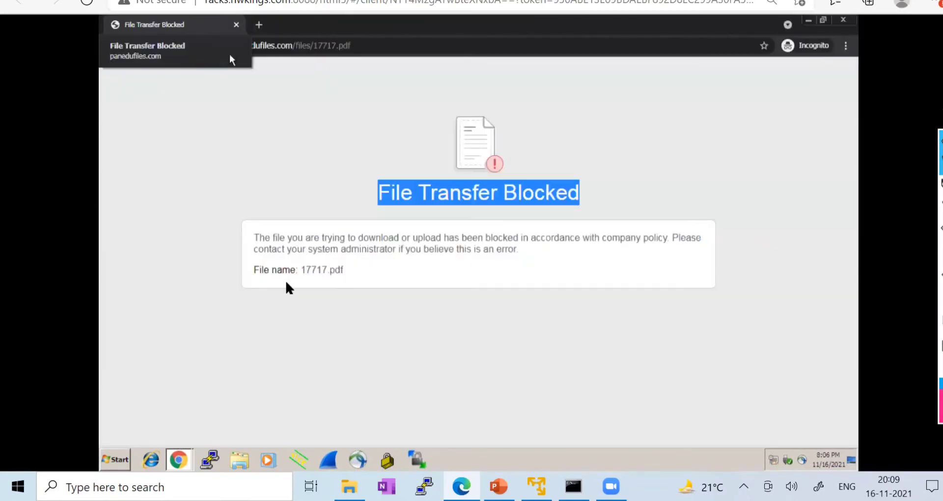
{"action": "left_click", "coordinate": [180, 458]}
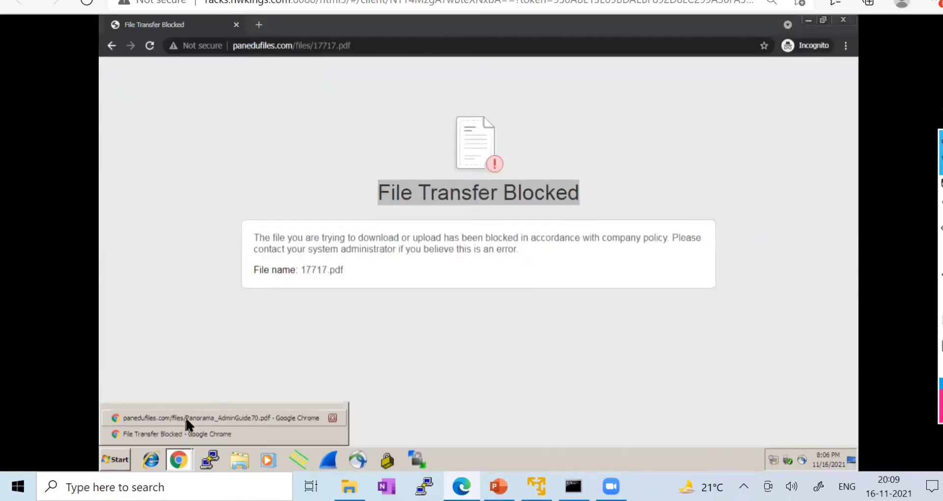
{"action": "left_click", "coordinate": [185, 416]}
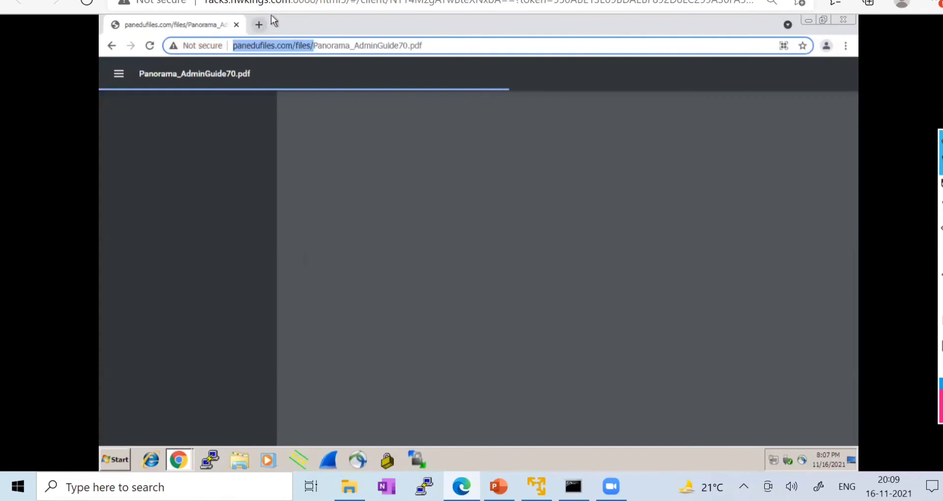
- Open the firewall's Session Browser under Monitor, then retry the blocked 17717.pdf page
{"action": "left_click", "coordinate": [272, 1]}
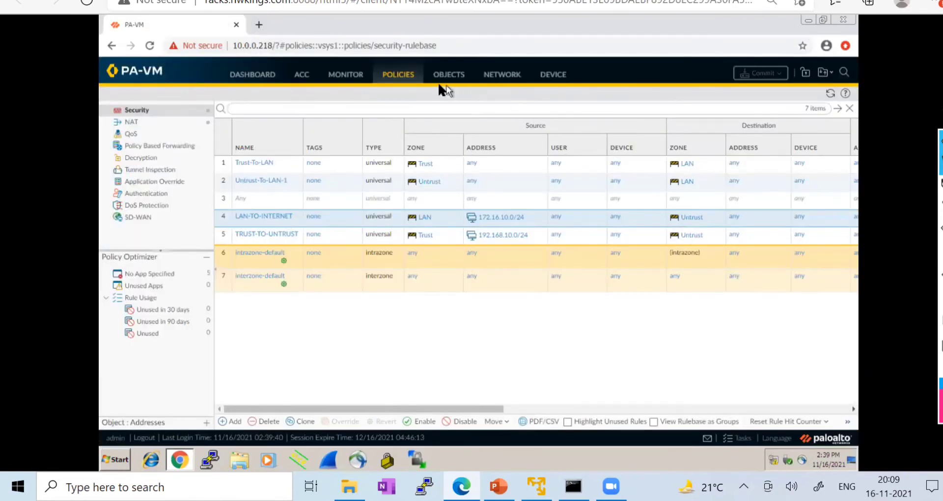
{"action": "left_click", "coordinate": [344, 78]}
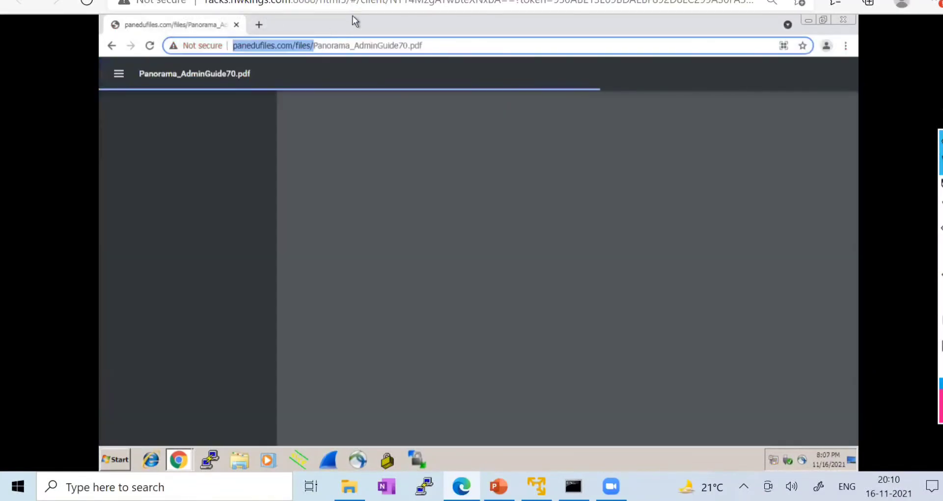
{"action": "left_click", "coordinate": [185, 450]}
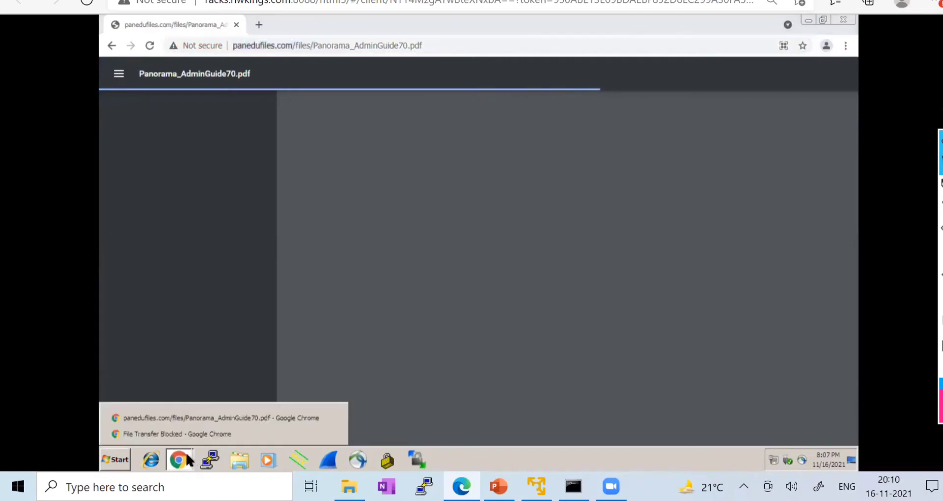
{"action": "left_click", "coordinate": [182, 432]}
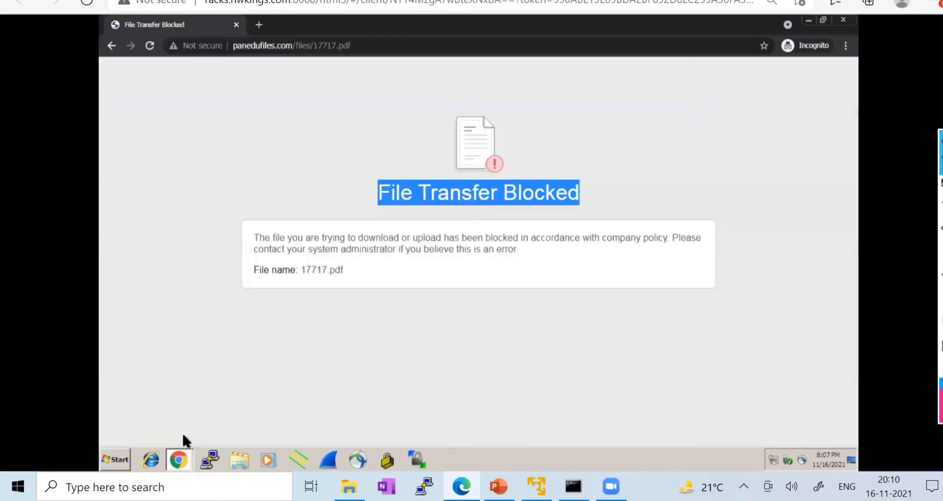
{"action": "left_click", "coordinate": [150, 46]}
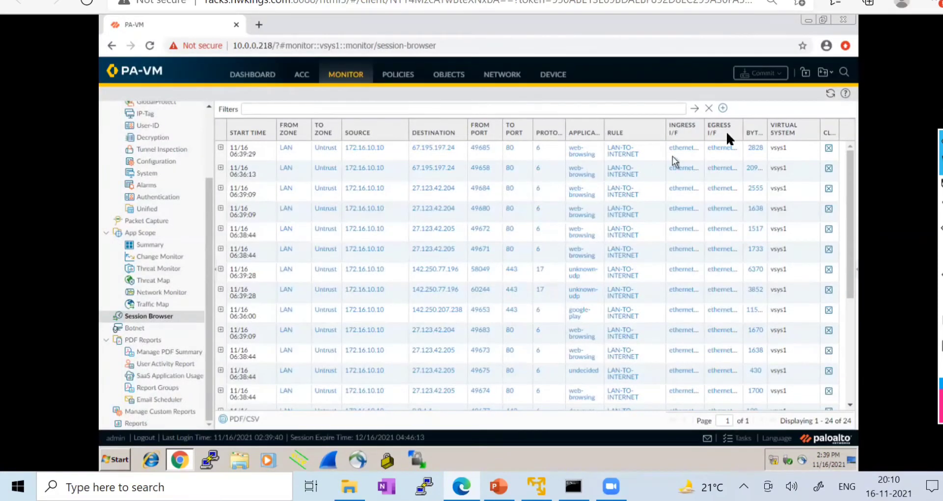
- Refresh the Session Browser, expand the first session's details, refresh again, and return to the test client
{"action": "left_click", "coordinate": [829, 92]}
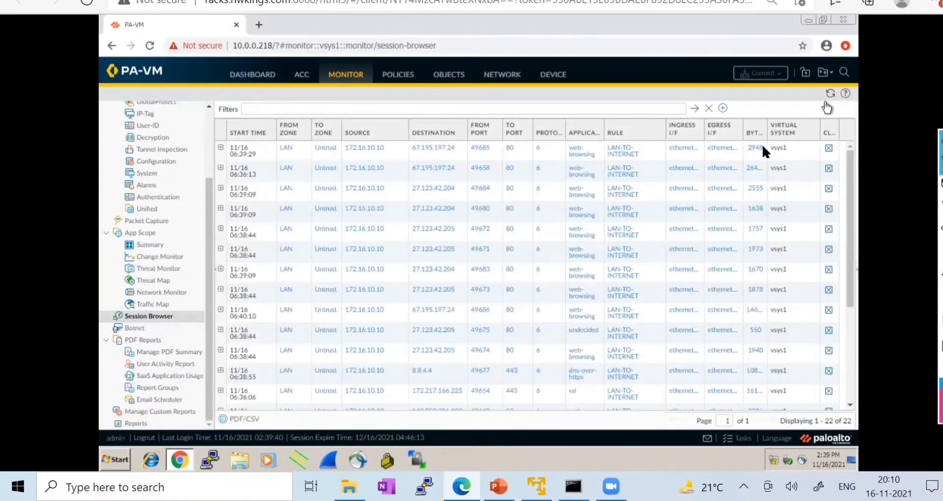
{"action": "left_click", "coordinate": [221, 147]}
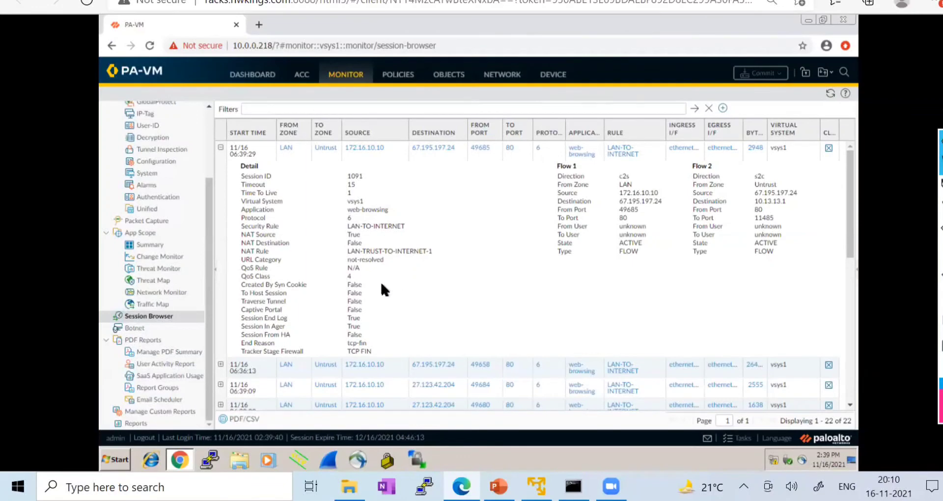
{"action": "left_click", "coordinate": [830, 94]}
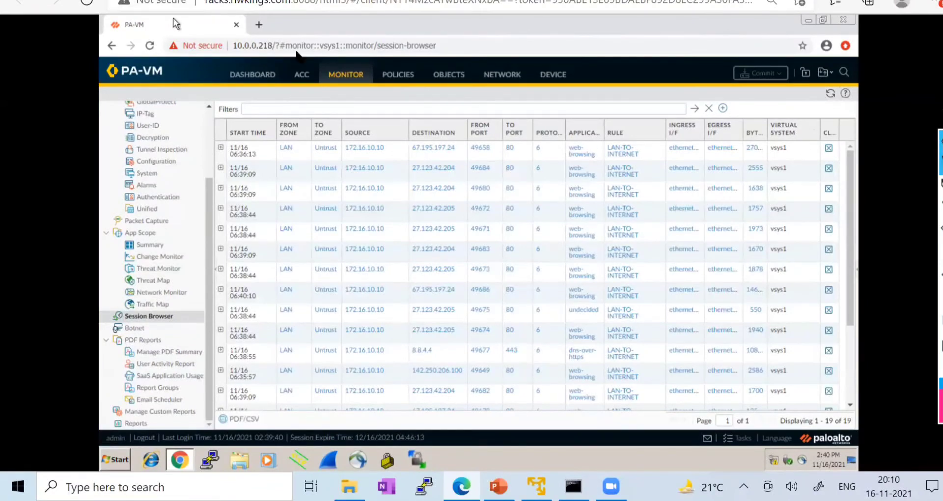
{"action": "left_click", "coordinate": [324, 0]}
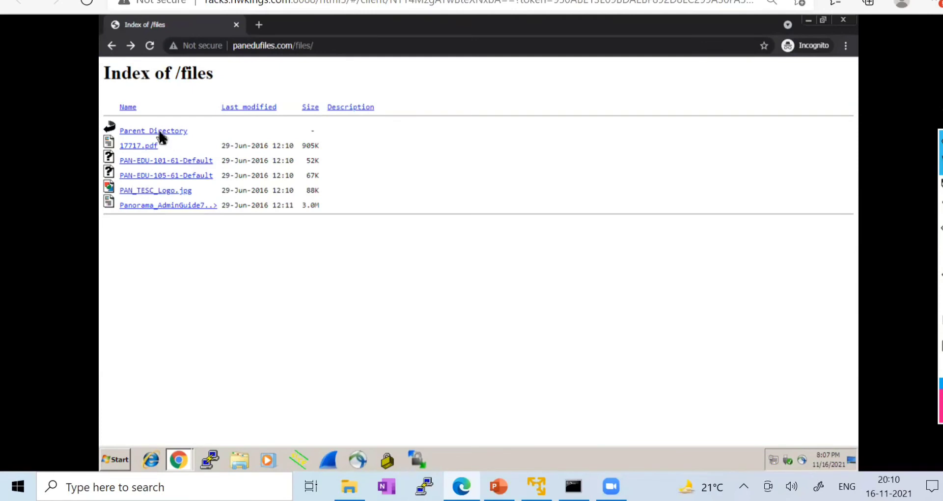
- Try Panorama_AdminGuide70.pdf, see it blocked, go back, and return to the firewall's Session Browser
{"action": "left_click", "coordinate": [179, 206]}
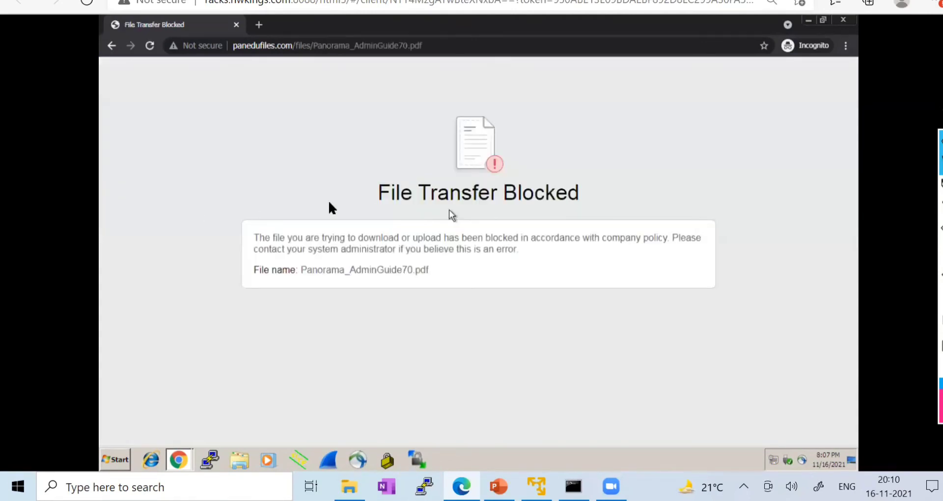
{"action": "left_click", "coordinate": [111, 48]}
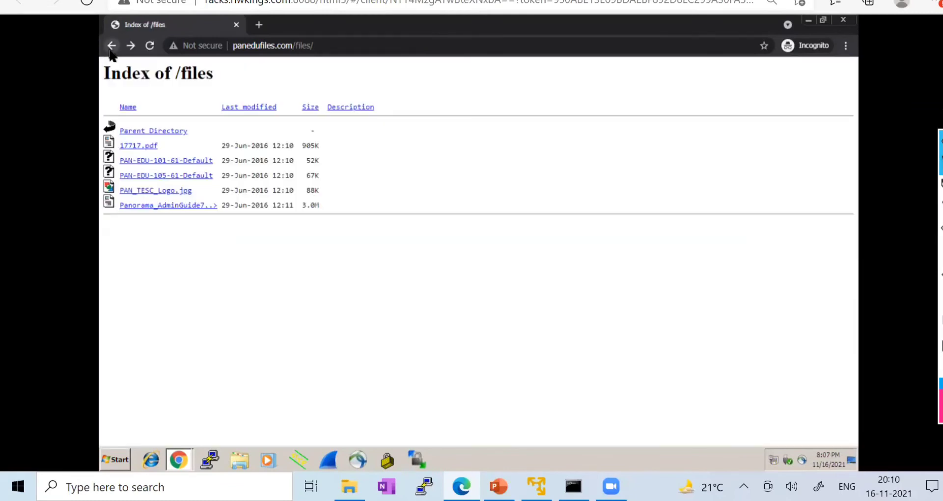
{"action": "left_click", "coordinate": [172, 1]}
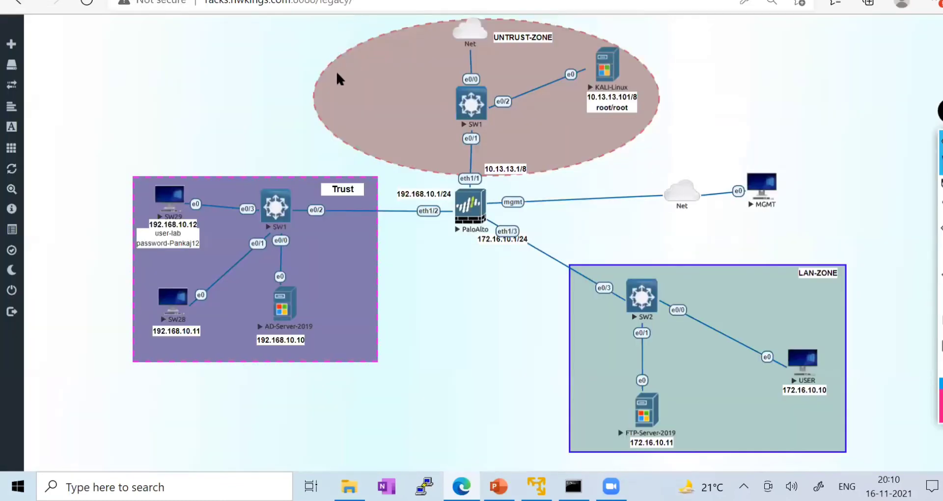
{"action": "key", "text": "ctrl+Tab"}
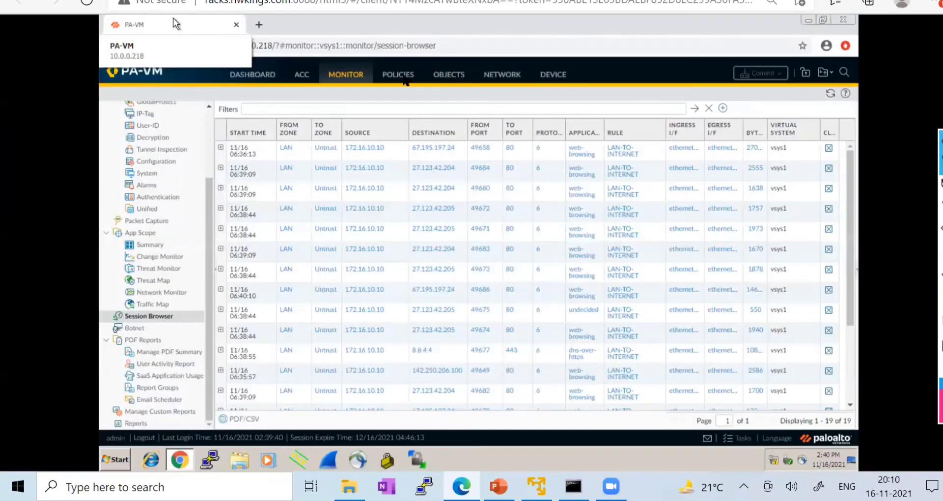
- Change the pdf_block profile's PDF_BLOCK rule action from block to continue and open the commit dialog
{"action": "left_click", "coordinate": [448, 76]}
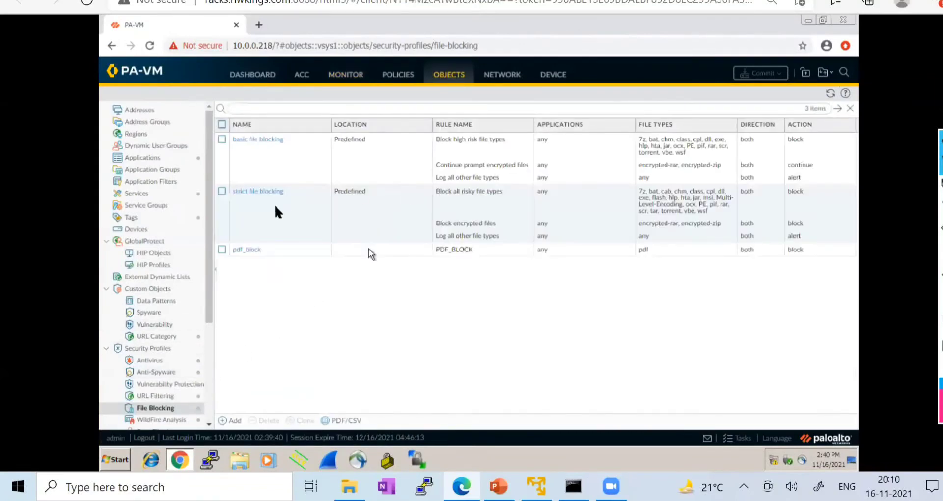
{"action": "left_click", "coordinate": [245, 247]}
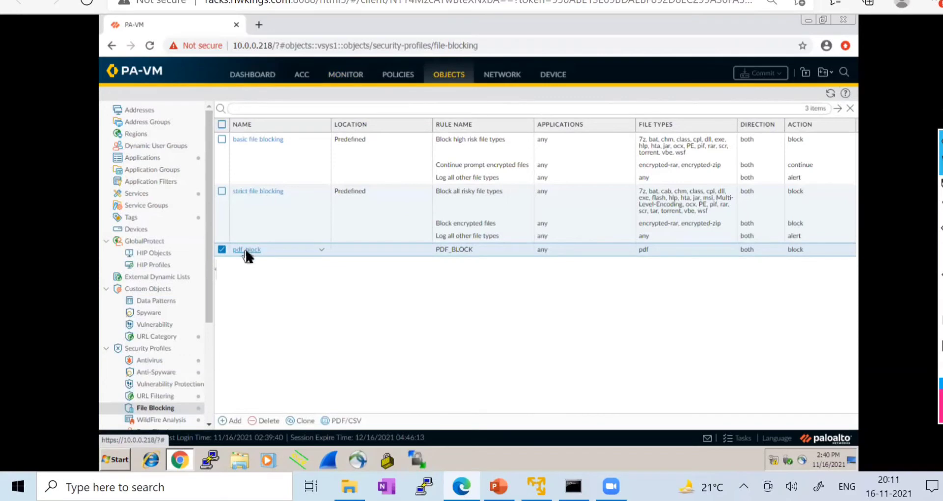
{"action": "left_click", "coordinate": [246, 250]}
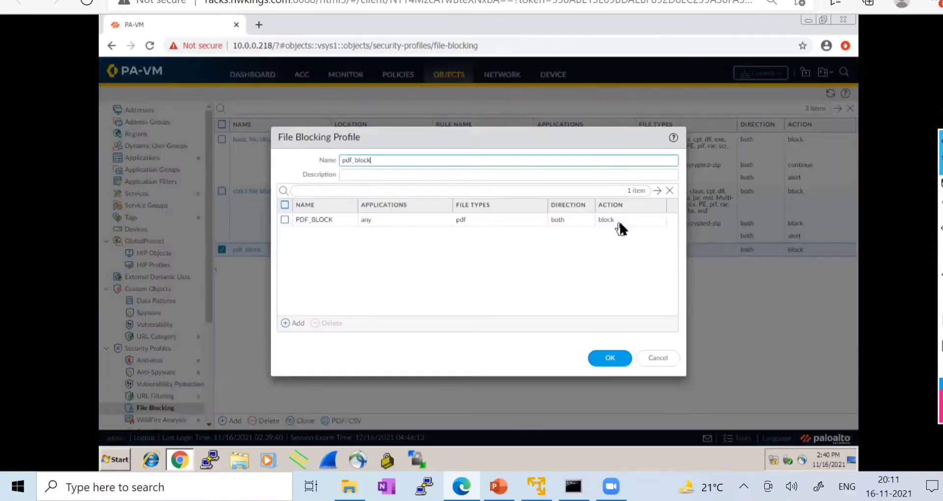
{"action": "left_click", "coordinate": [617, 219]}
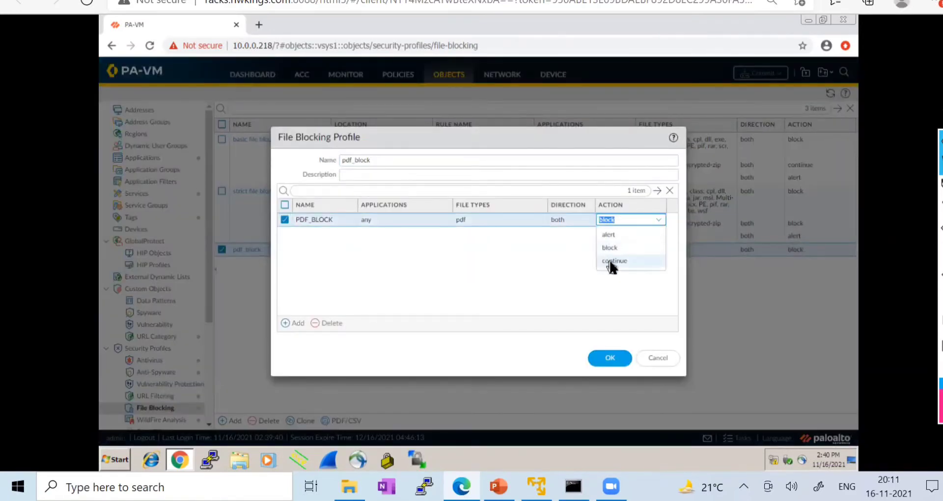
{"action": "left_click", "coordinate": [612, 261]}
{"action": "left_click", "coordinate": [610, 359]}
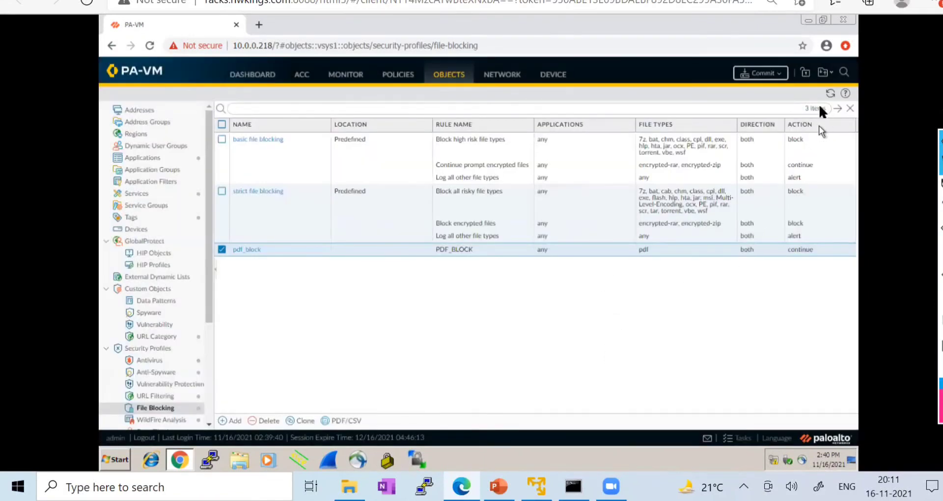
{"action": "left_click", "coordinate": [762, 74]}
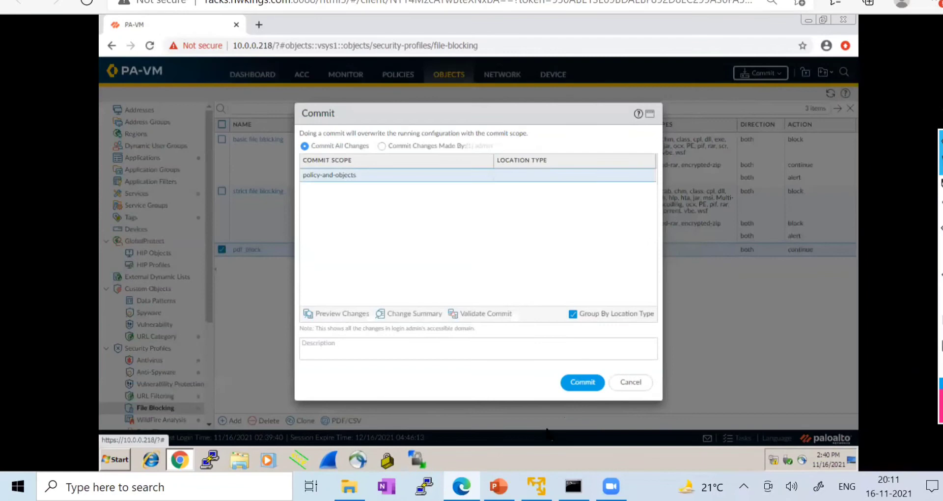
- Commit the configuration, refresh the firewall page, and switch to the test client's session
{"action": "left_click", "coordinate": [588, 382]}
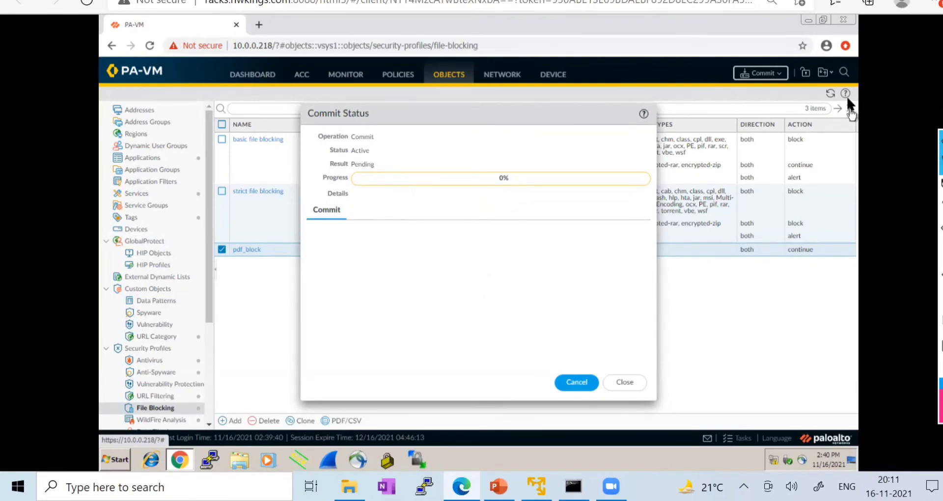
{"action": "left_click", "coordinate": [831, 91]}
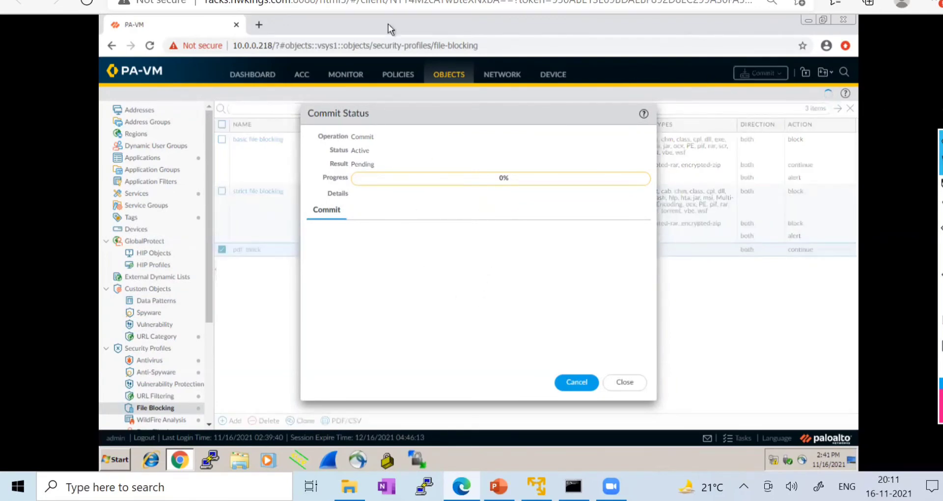
{"action": "left_click", "coordinate": [314, 1]}
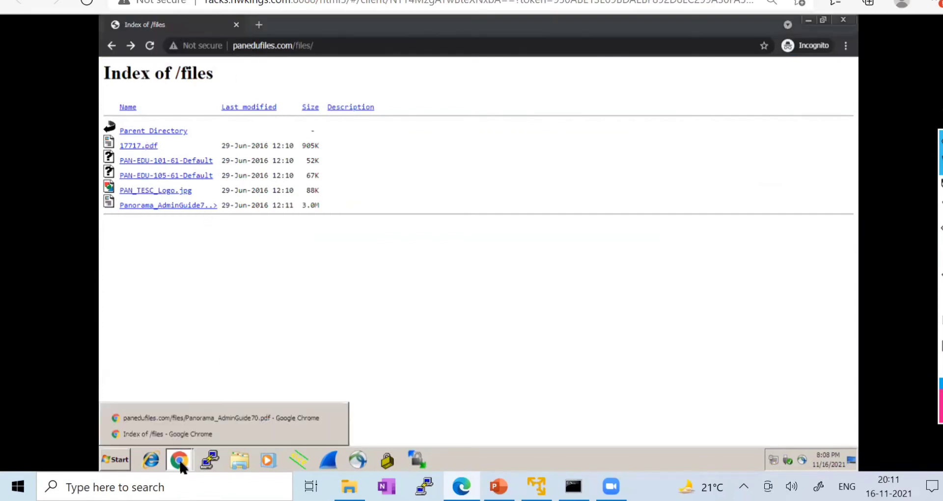
- Bring the Panorama_AdminGuide70.pdf window forward and reposition the Commit Status window
{"action": "left_click", "coordinate": [189, 419]}
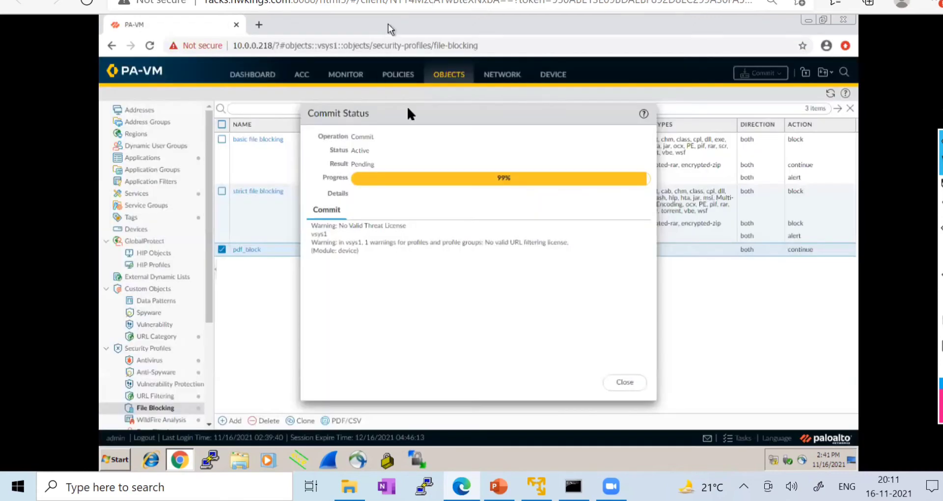
{"action": "mouse_move", "coordinate": [438, 118]}
{"action": "left_mouse_down"}
{"action": "mouse_move", "coordinate": [452, 69]}
{"action": "mouse_move", "coordinate": [451, 128]}
{"action": "left_mouse_up"}
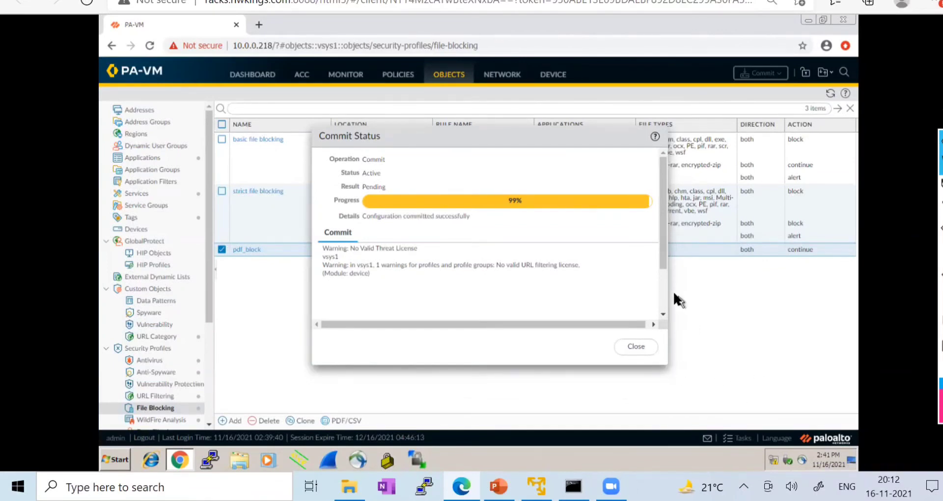
- Widen the Commit Status window to read its warnings, then close it
{"action": "left_click_drag", "start_coordinate": [667, 289], "coordinate": [720, 293]}
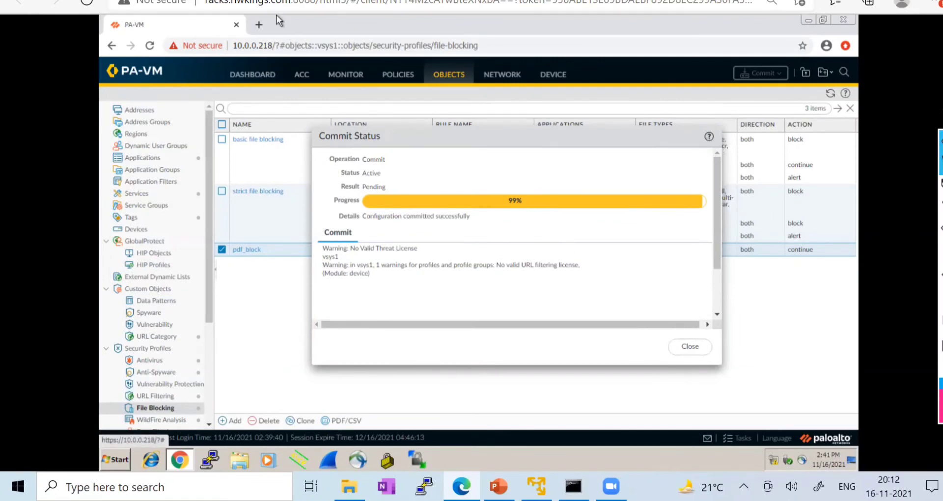
{"action": "left_click", "coordinate": [690, 347]}
- On the test client, open 17717.pdf from the Index of /files window
{"action": "left_click", "coordinate": [298, 1]}
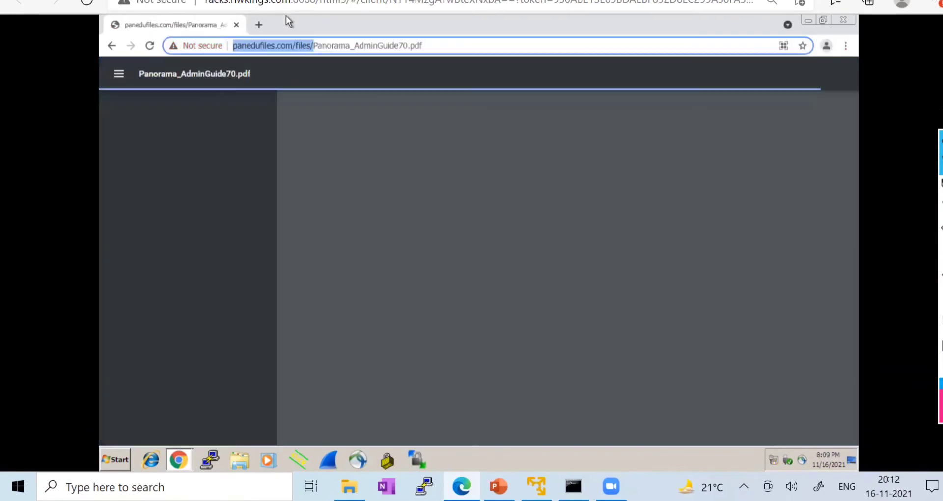
{"action": "left_click", "coordinate": [179, 462]}
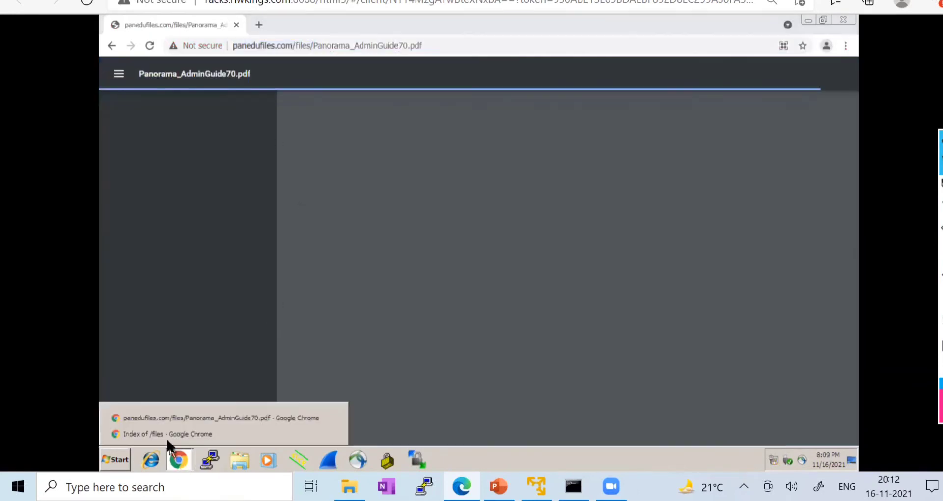
{"action": "left_click", "coordinate": [169, 435]}
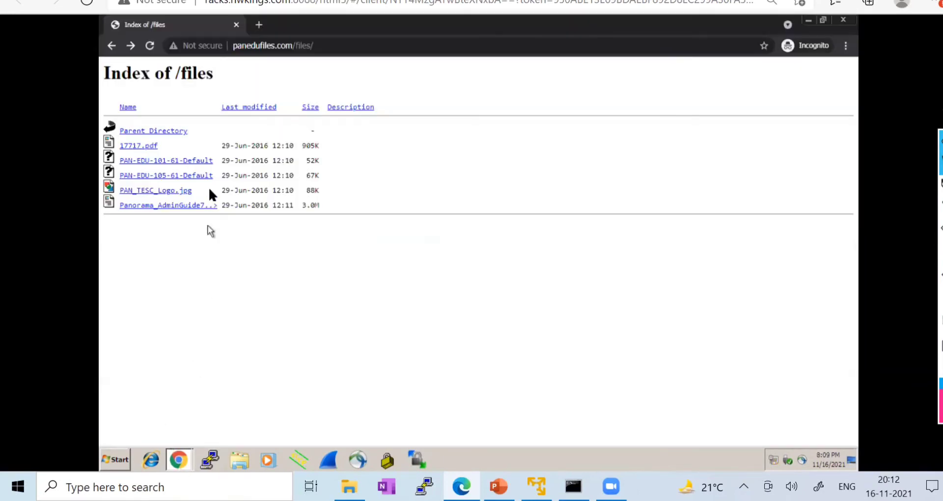
{"action": "left_click", "coordinate": [141, 146]}
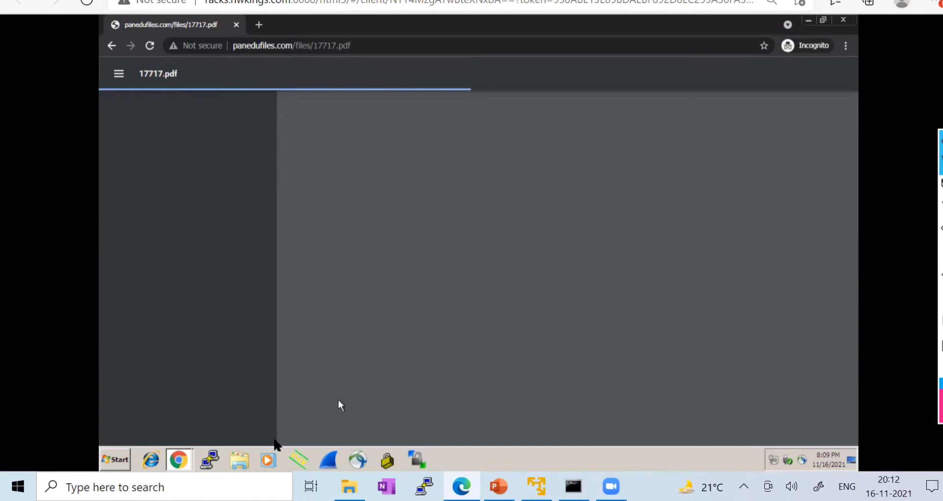
- Check the Panorama_AdminGuide70 window, then bring the 17717.pdf window to the front
{"action": "left_click", "coordinate": [178, 459]}
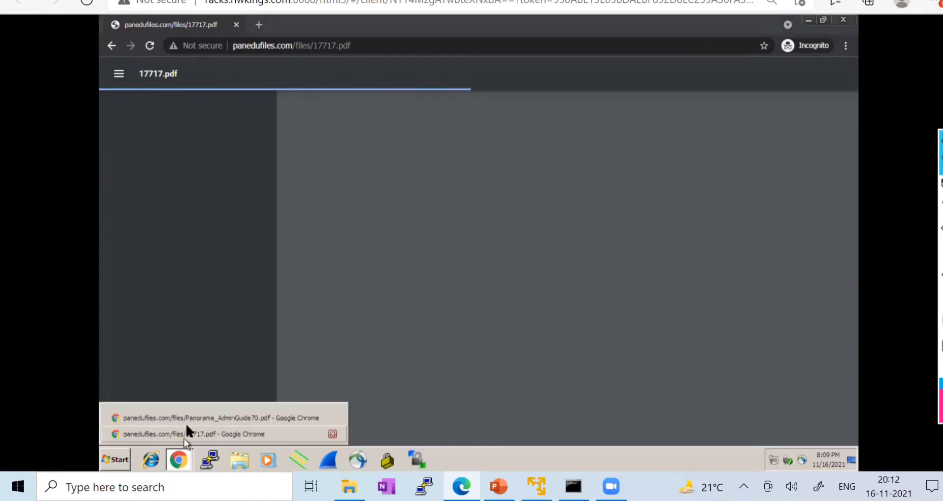
{"action": "left_click", "coordinate": [185, 417]}
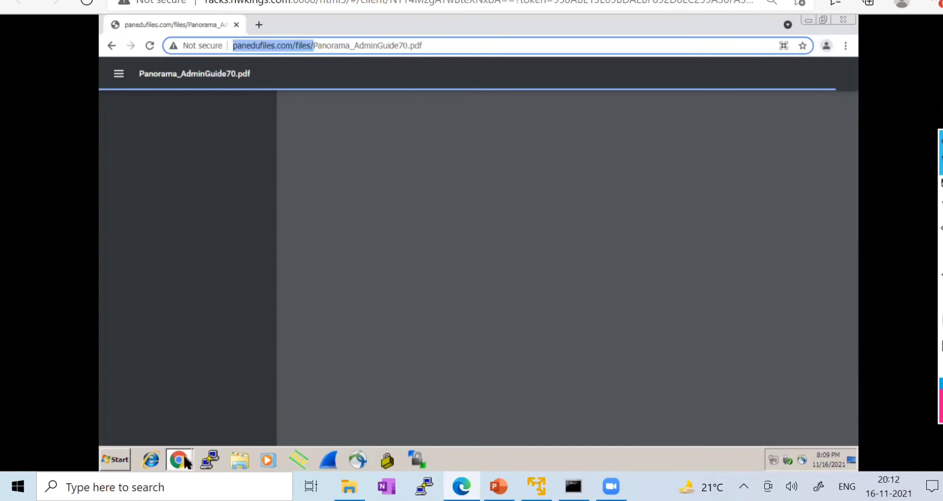
{"action": "left_click", "coordinate": [180, 458]}
{"action": "left_click", "coordinate": [181, 434]}
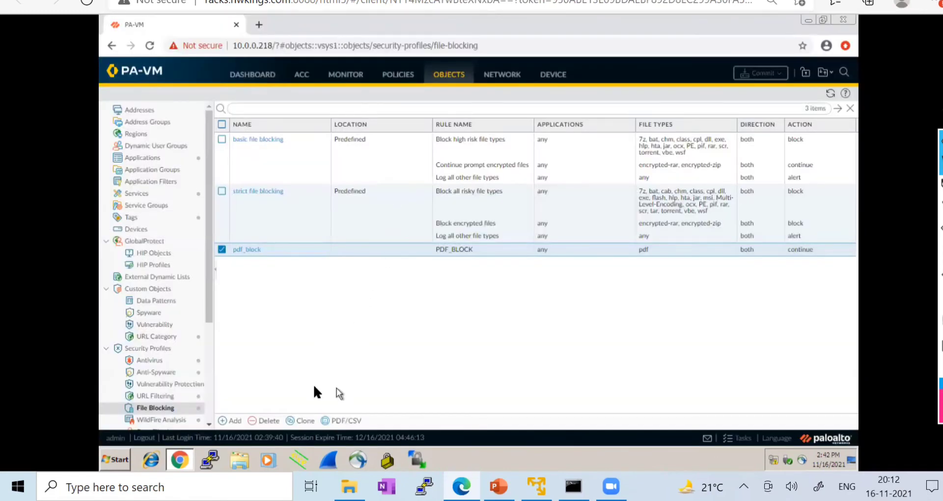
- Open Objects > Security Profiles > Data Filtering, then return to the test client's 17717.pdf window
{"action": "left_click_drag", "start_coordinate": [209, 310], "coordinate": [215, 374]}
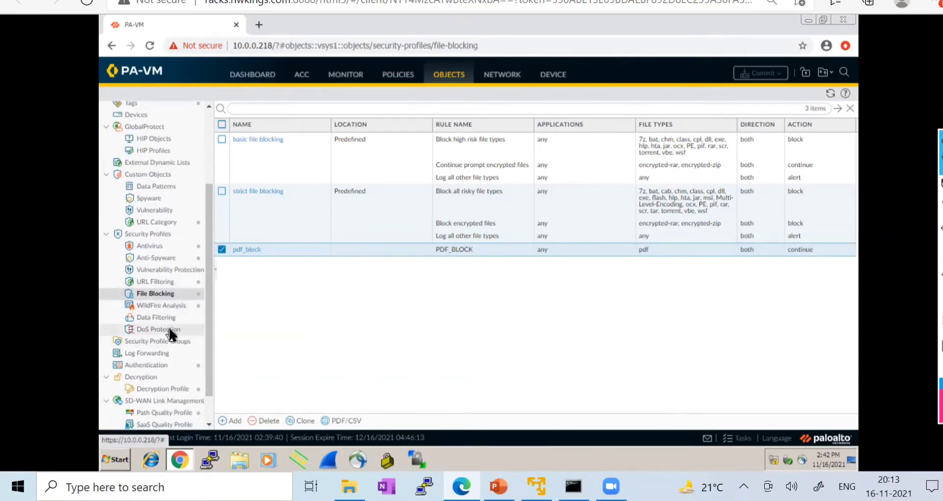
{"action": "left_click", "coordinate": [143, 320]}
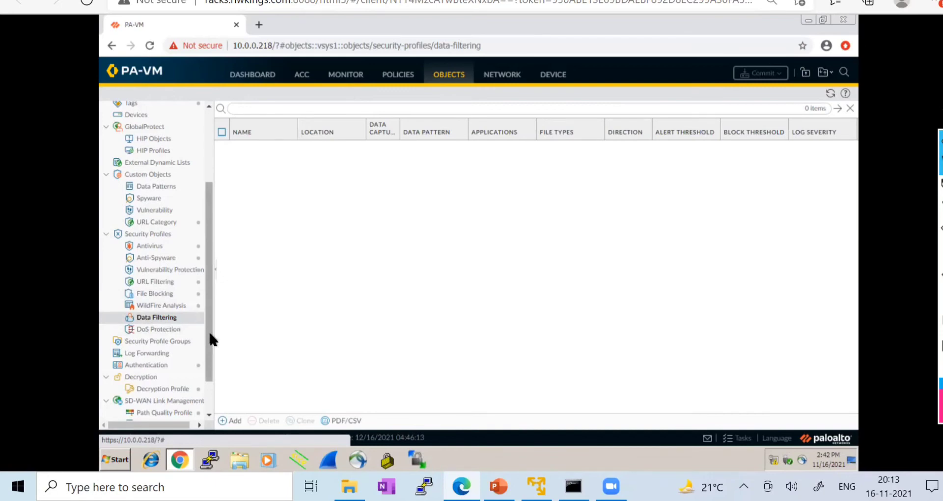
{"action": "mouse_move", "coordinate": [209, 339]}
{"action": "left_mouse_down"}
{"action": "mouse_move", "coordinate": [211, 363]}
{"action": "mouse_move", "coordinate": [213, 343]}
{"action": "left_mouse_up"}
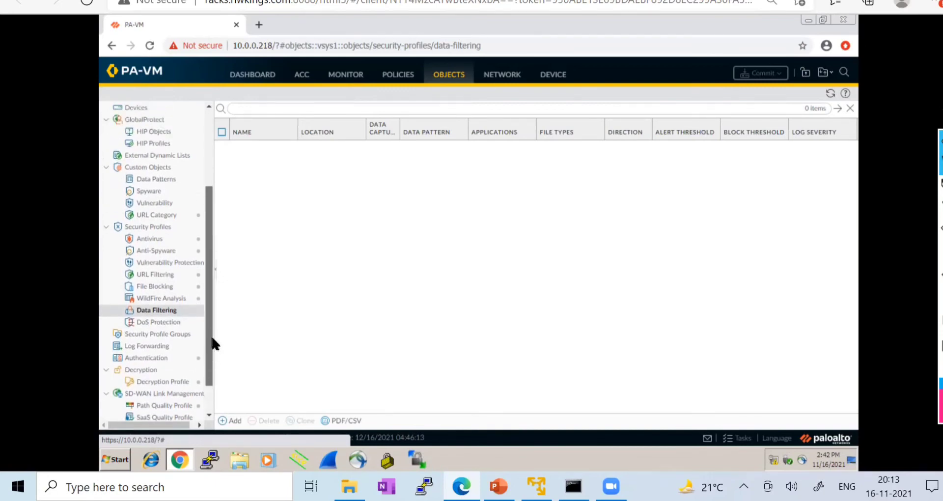
{"action": "left_click", "coordinate": [240, 24]}
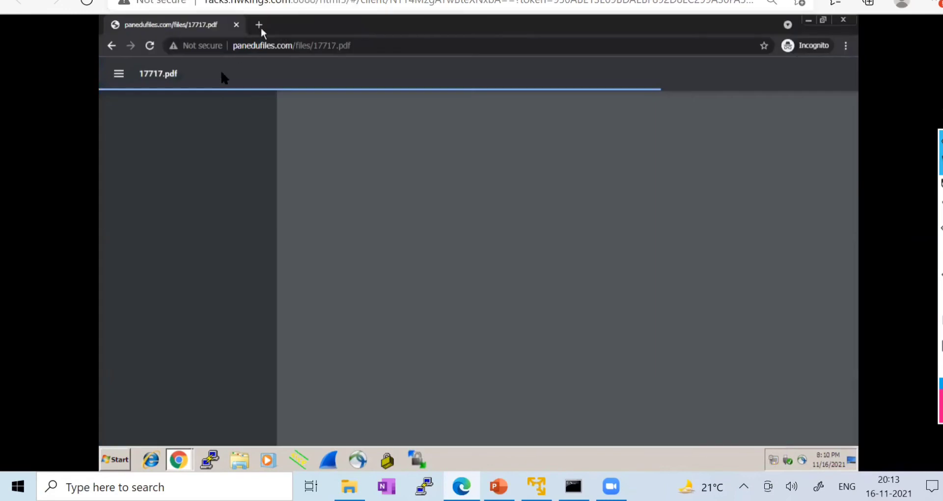
- Bring up the loaded 17717.pdf, select the author's full name, then return to PA-VM
{"action": "left_click", "coordinate": [180, 462]}
{"action": "left_click", "coordinate": [184, 437]}
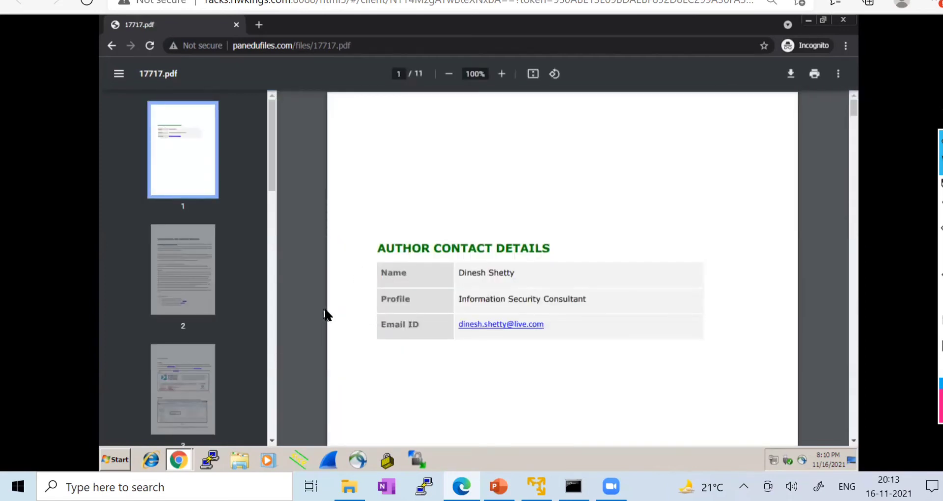
{"action": "left_click_drag", "start_coordinate": [459, 272], "coordinate": [517, 273]}
{"action": "left_click", "coordinate": [509, 273]}
{"action": "left_click_drag", "start_coordinate": [459, 273], "coordinate": [517, 273]}
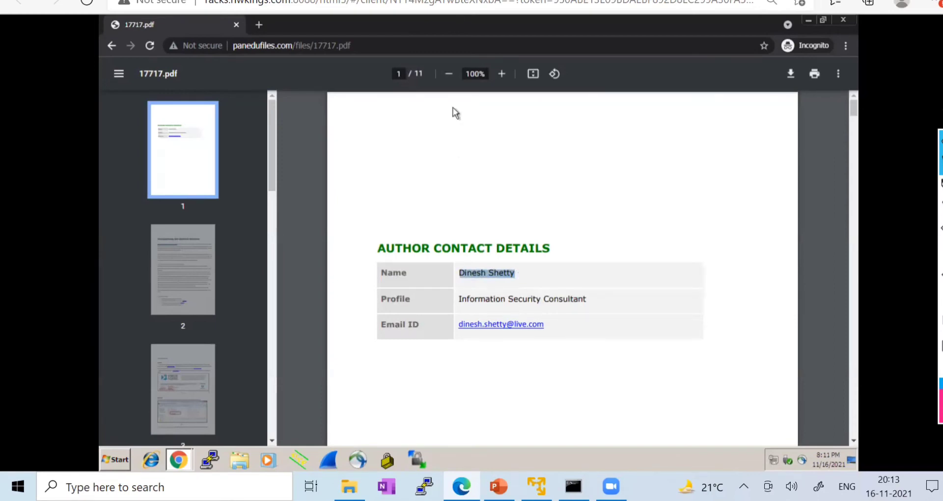
{"action": "left_click", "coordinate": [350, 1]}
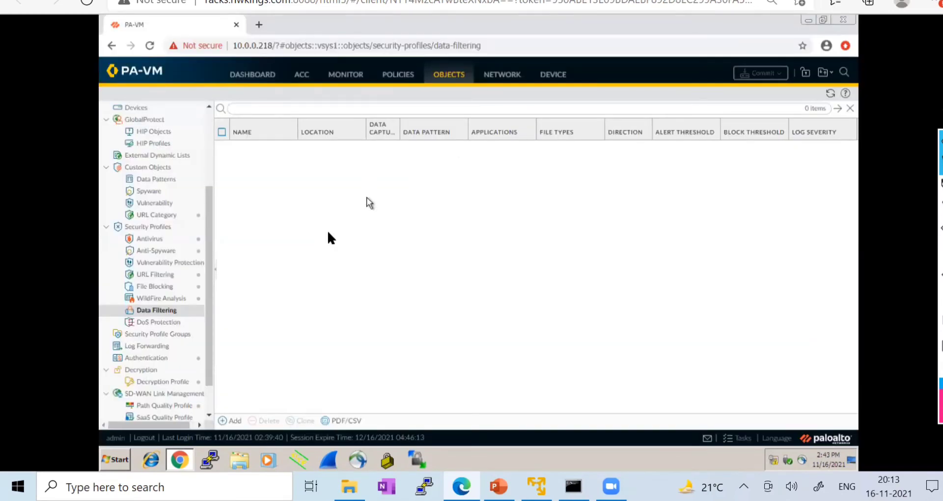
- Show the Security policy rulebase with its seven rules, including LAN-TO-INTERNET
{"action": "left_click_drag", "start_coordinate": [205, 263], "coordinate": [216, 185]}
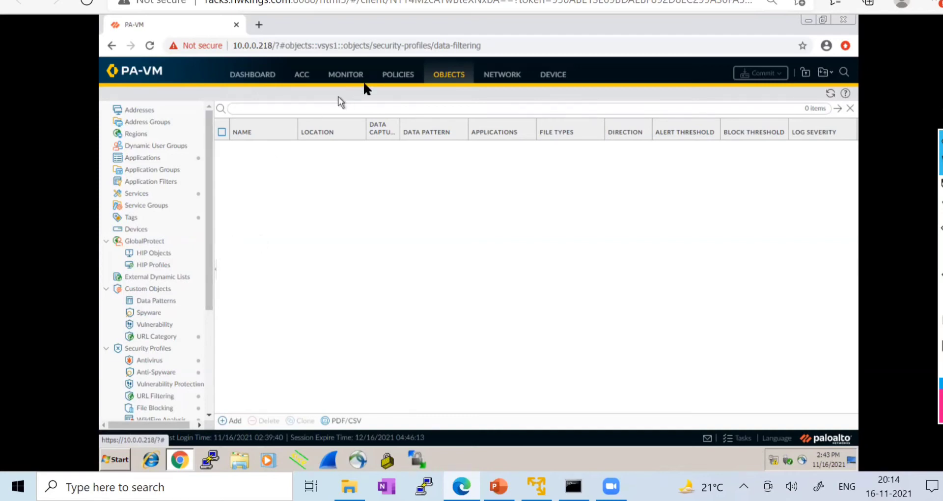
{"action": "left_click", "coordinate": [394, 79]}
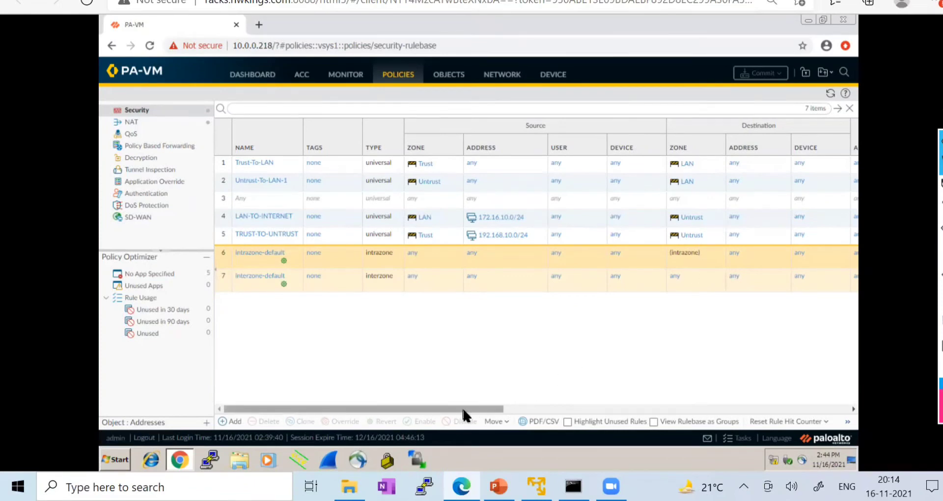
{"action": "left_click_drag", "start_coordinate": [467, 409], "coordinate": [612, 403]}
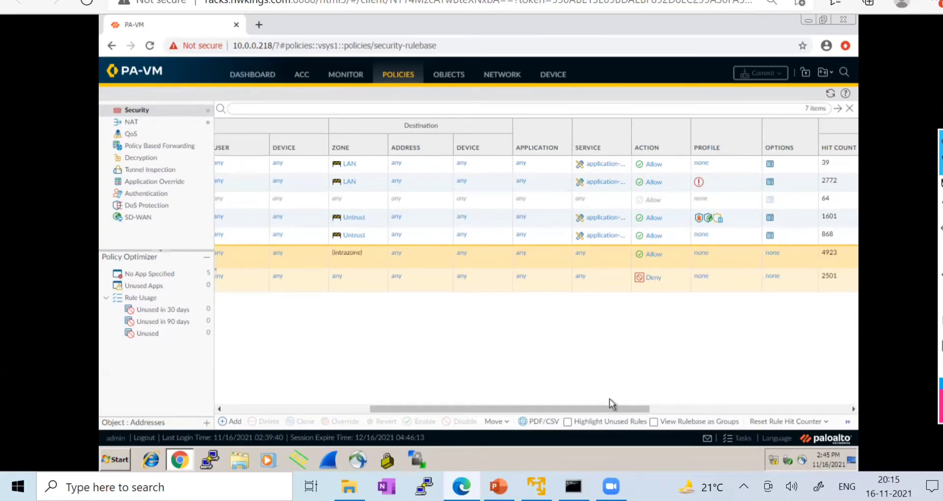
{"action": "left_click", "coordinate": [326, 409]}
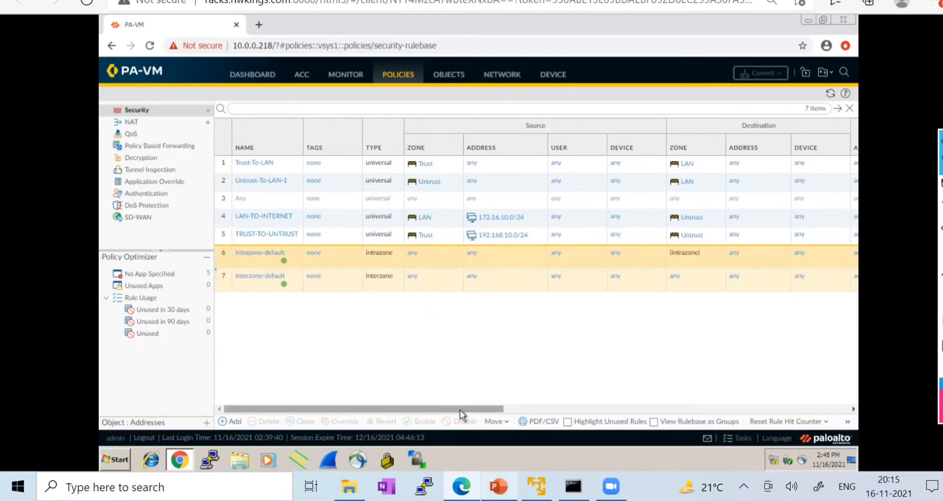
{"action": "left_click", "coordinate": [499, 486]}
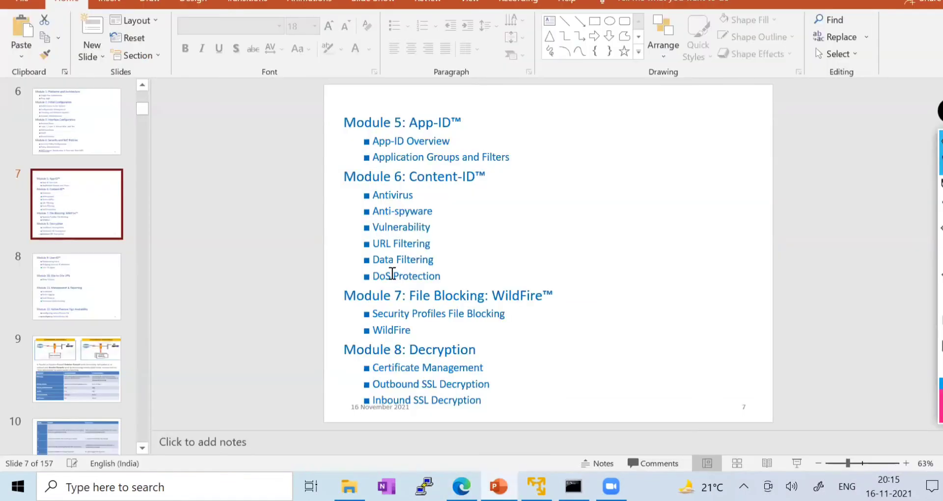
{"action": "left_click_drag", "start_coordinate": [376, 262], "coordinate": [449, 261]}
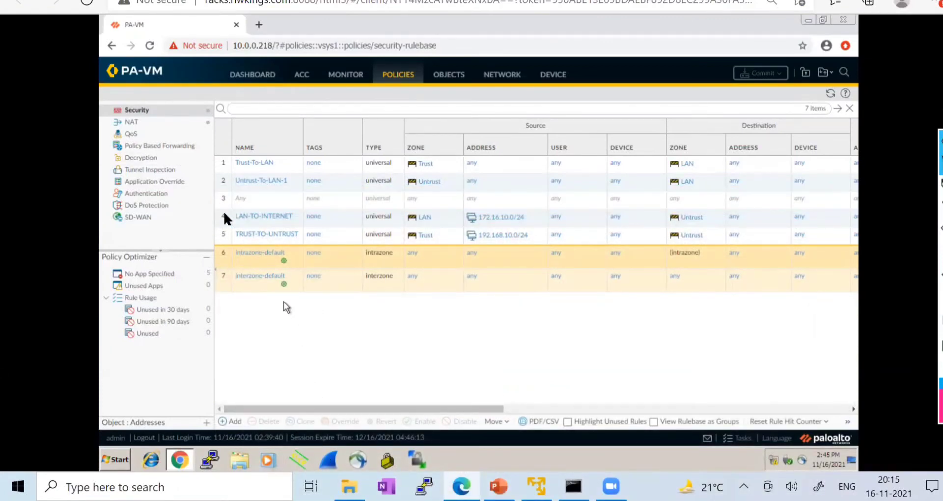
- Go back to the Data Filtering profiles list and start a new profile
{"action": "left_click", "coordinate": [461, 76]}
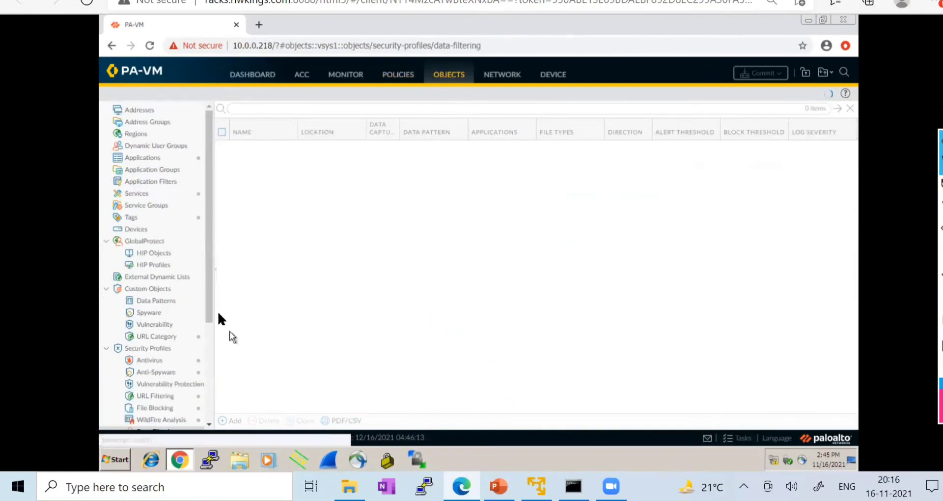
{"action": "left_click_drag", "start_coordinate": [207, 285], "coordinate": [213, 364]}
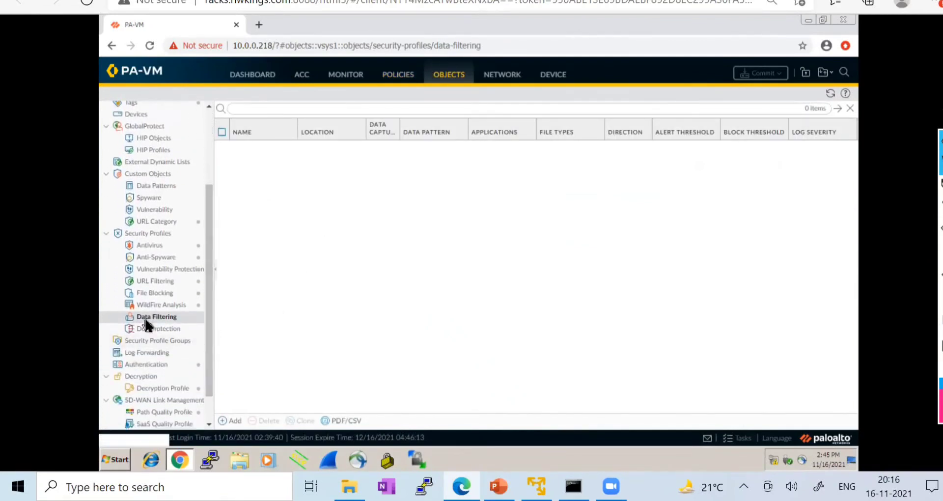
{"action": "left_click", "coordinate": [232, 421]}
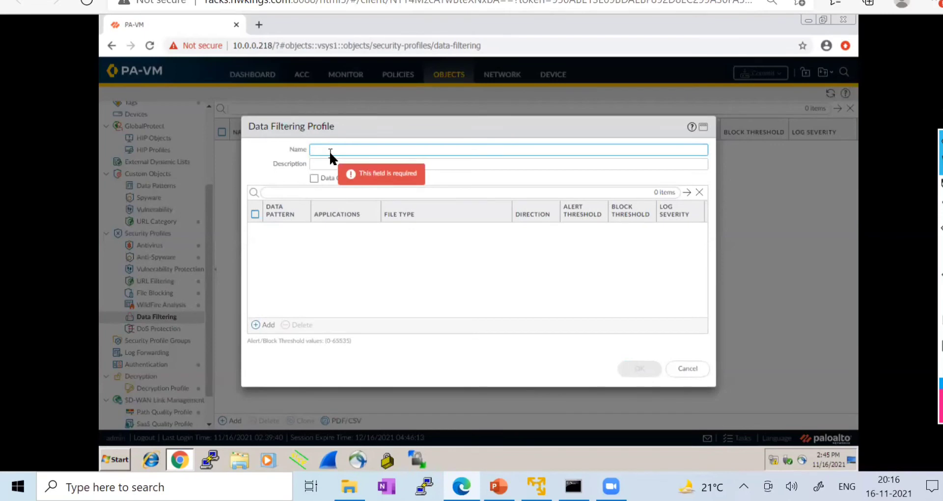
- Name a draft profile Lab_Data_Filtering, try adding a pattern row, then cancel it unsaved
{"action": "type", "text": "Lab_Dat"}
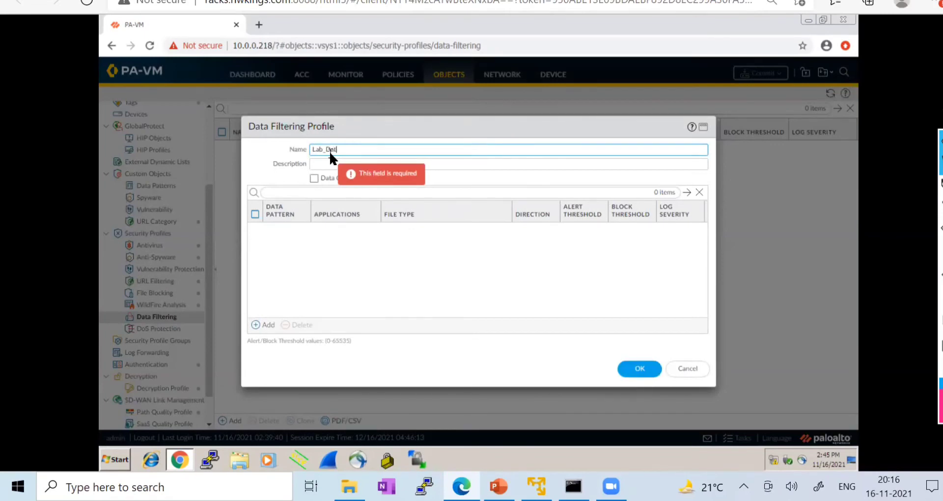
{"action": "type", "text": "a_Fi"}
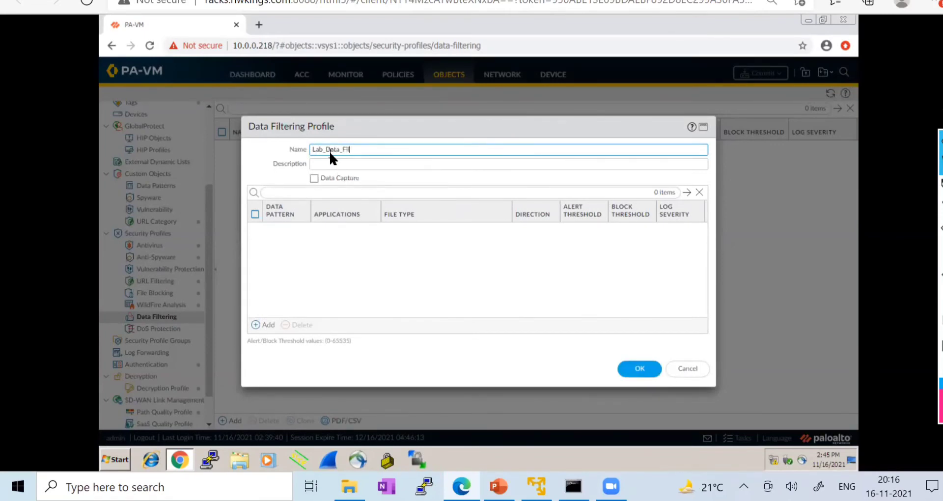
{"action": "type", "text": "ltering"}
{"action": "left_click", "coordinate": [322, 164]}
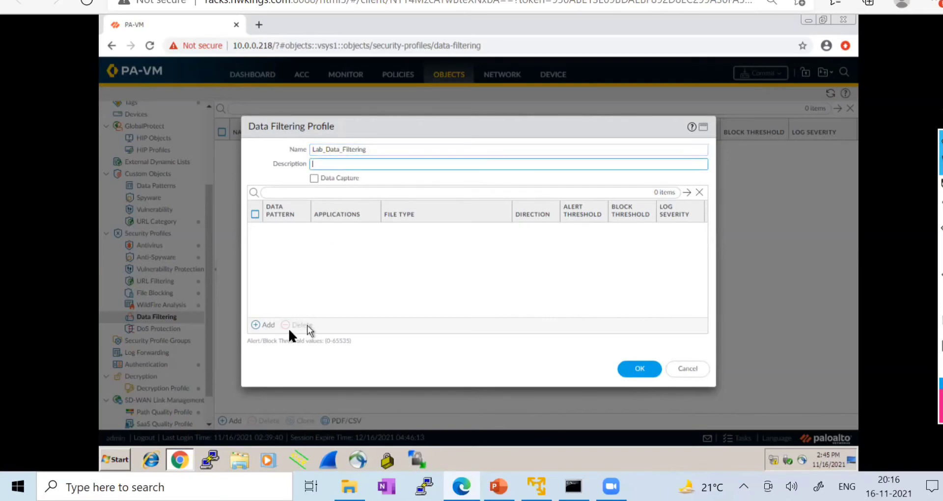
{"action": "left_click", "coordinate": [267, 326]}
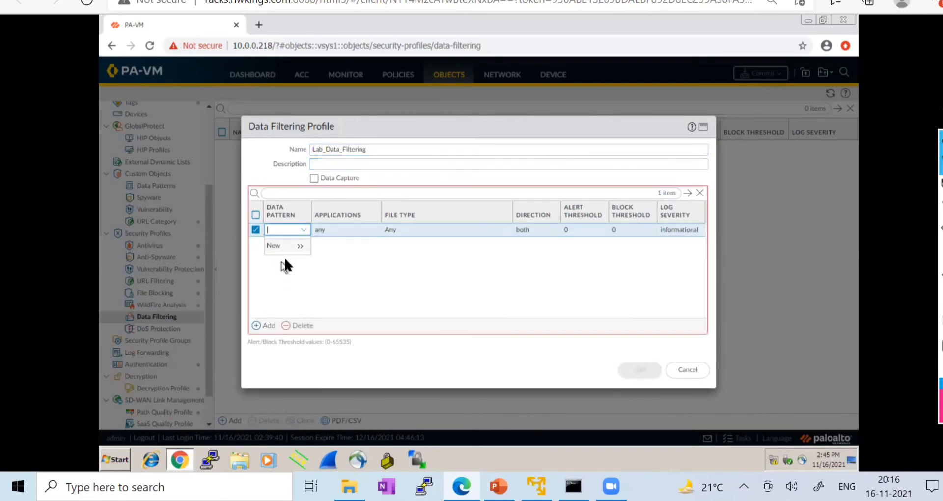
{"action": "left_click", "coordinate": [333, 279]}
{"action": "left_click", "coordinate": [268, 325]}
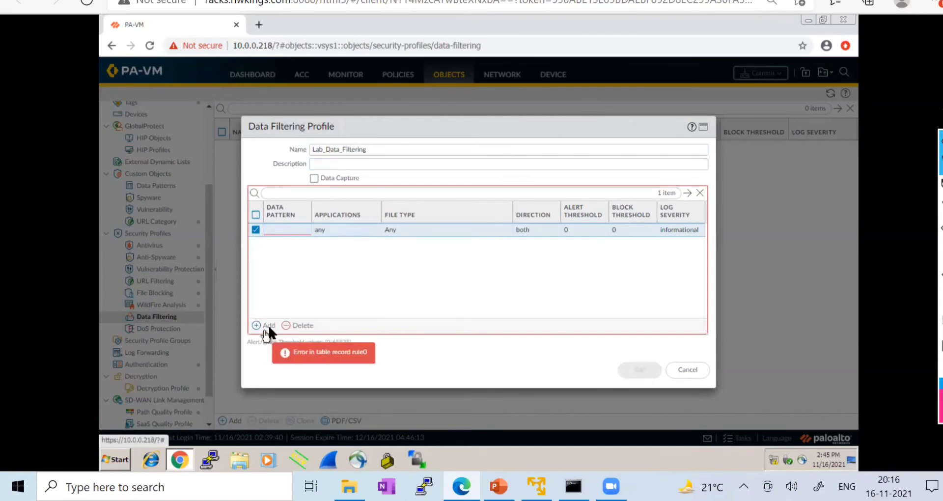
{"action": "left_click", "coordinate": [686, 370]}
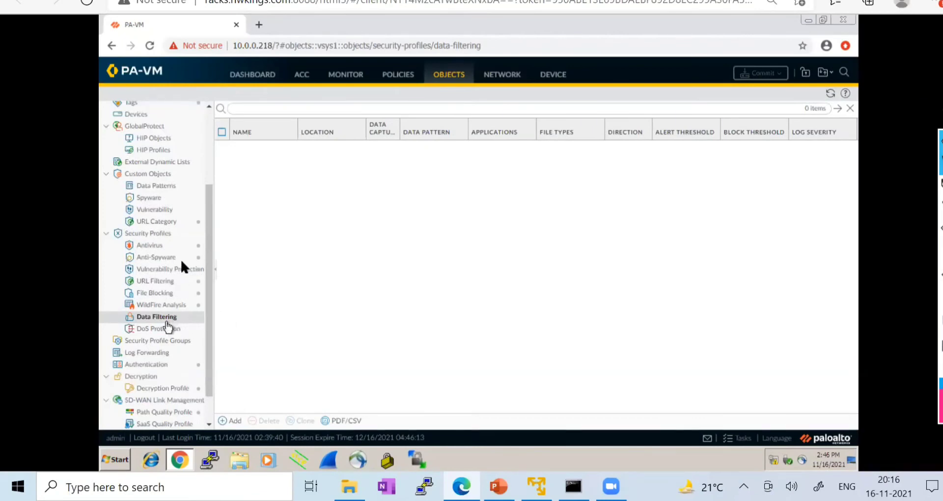
- Start a new custom File Properties data pattern named Lab_data_filter
{"action": "left_click", "coordinate": [159, 188]}
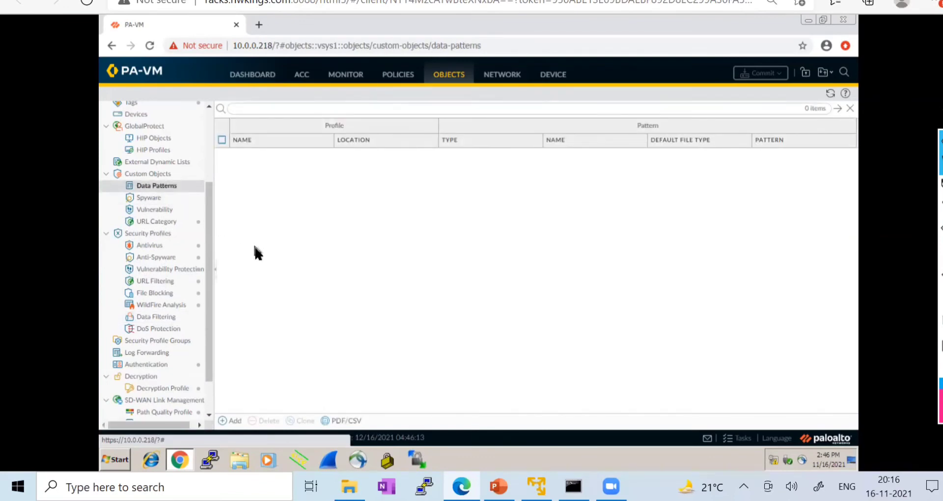
{"action": "left_click", "coordinate": [229, 421]}
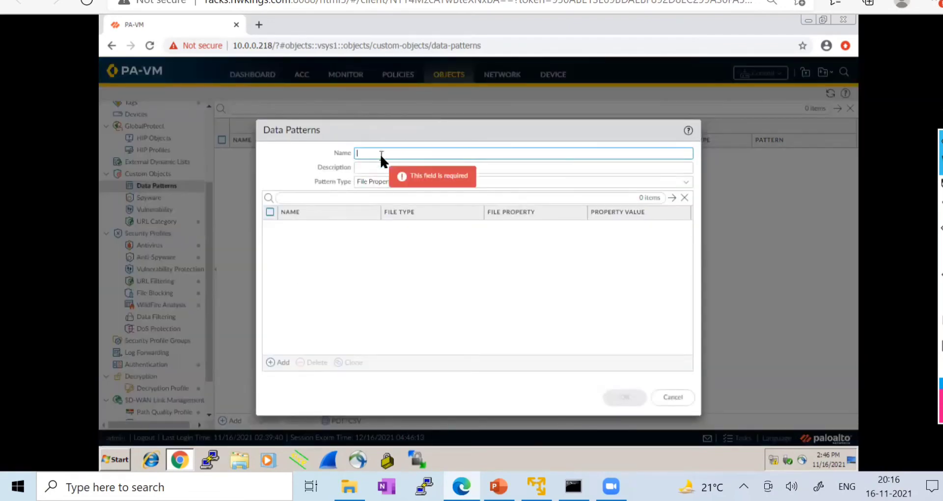
{"action": "type", "text": "Dt"}
{"action": "key", "text": "BackSpace"}
{"action": "key", "text": "BackSpace"}
{"action": "key", "text": "BackSpace"}
{"action": "type", "text": "data"}
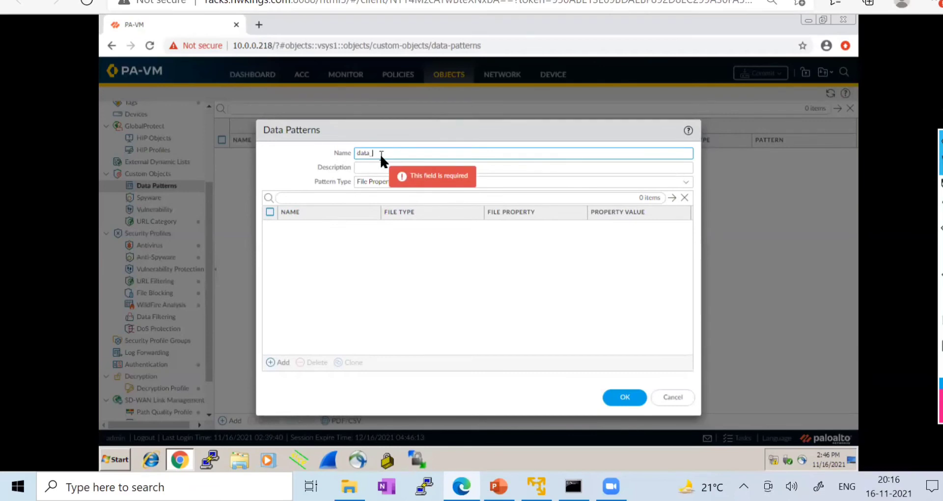
{"action": "type", "text": "_filter"}
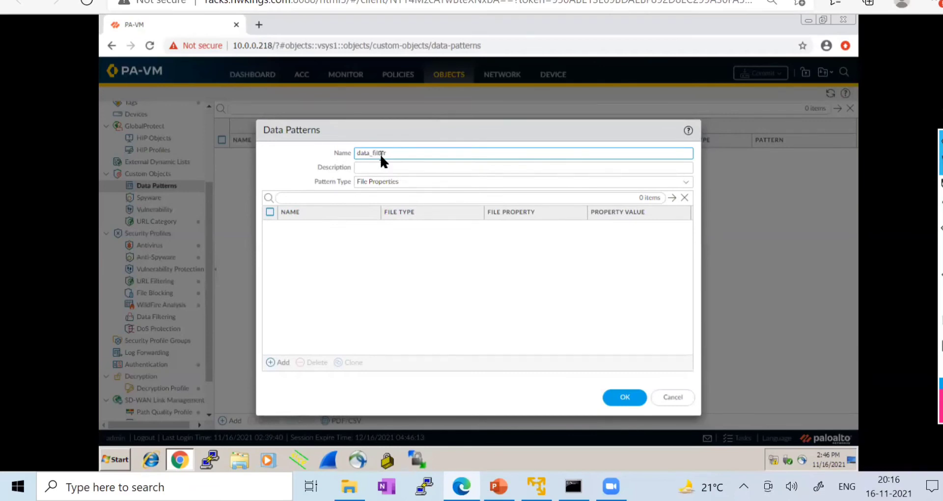
{"action": "type", "text": "Lab_"}
{"action": "left_click", "coordinate": [688, 182]}
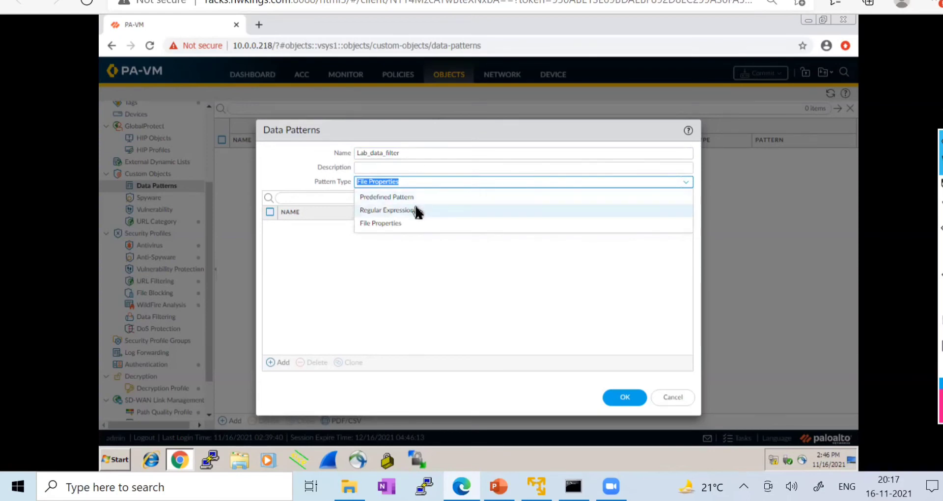
{"action": "left_click", "coordinate": [392, 225]}
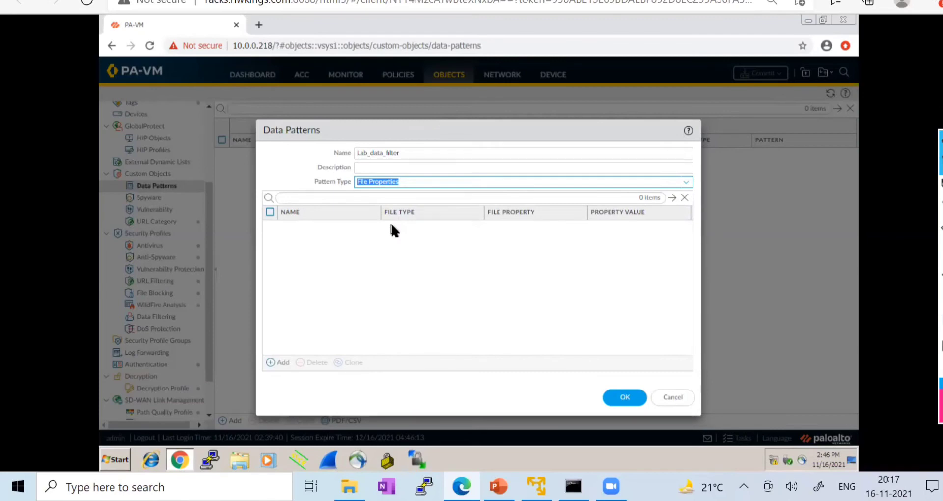
- Add a File_Properties rule with file type Rich Text Format
{"action": "left_click", "coordinate": [356, 237]}
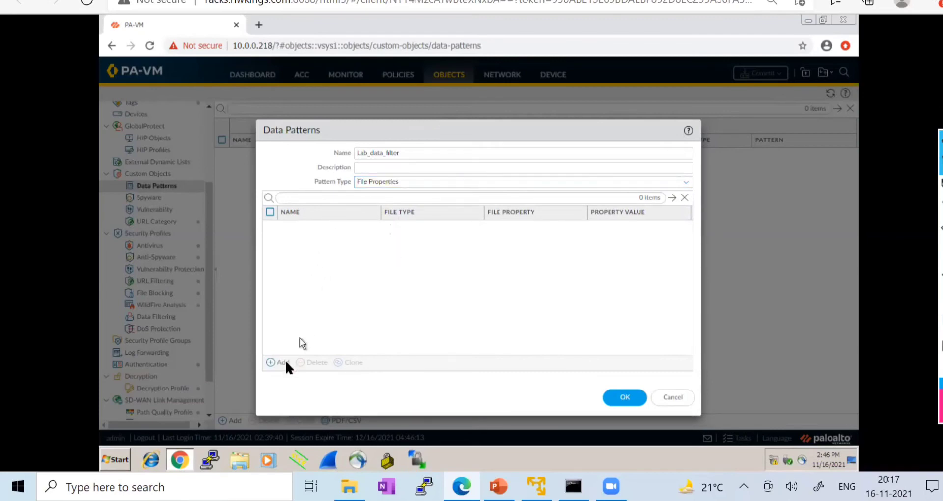
{"action": "left_click", "coordinate": [282, 364]}
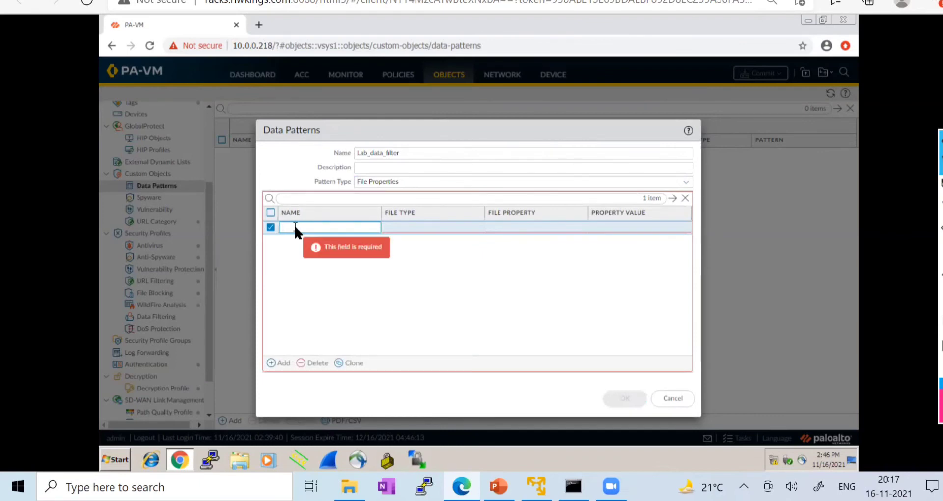
{"action": "type", "text": "Filw"}
{"action": "key", "text": "BackSpace"}
{"action": "type", "text": "e_Properties"}
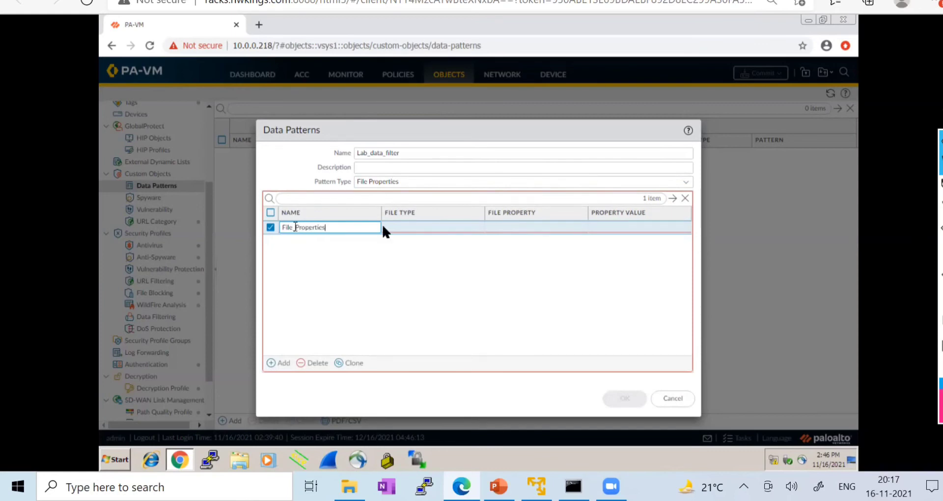
{"action": "left_click", "coordinate": [432, 230]}
{"action": "left_click", "coordinate": [432, 229]}
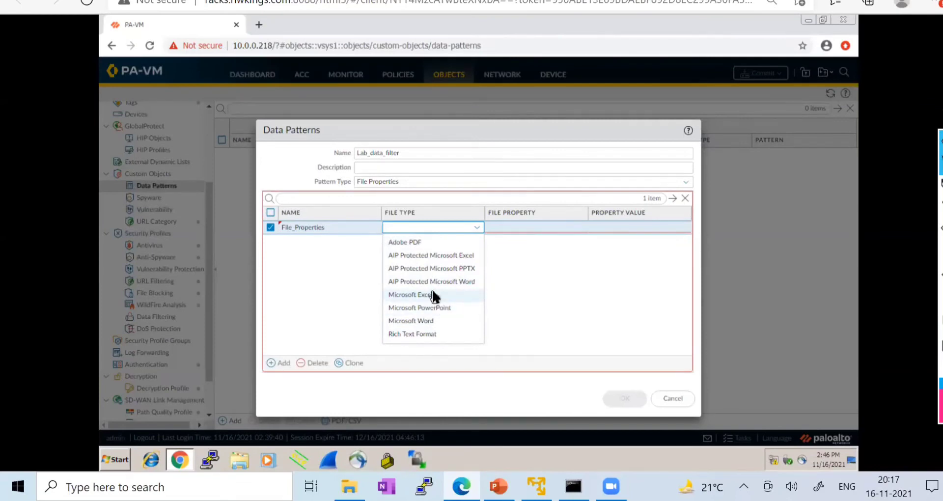
{"action": "type", "text": "text"}
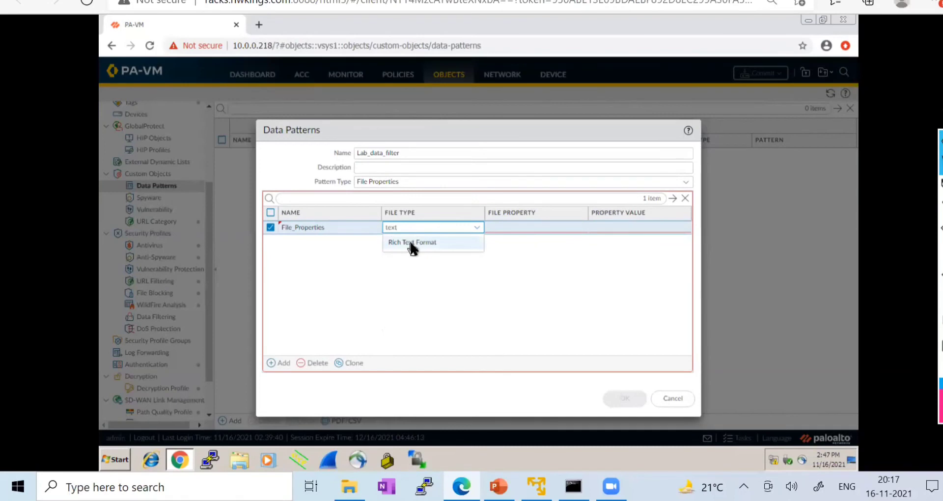
{"action": "left_click", "coordinate": [476, 227]}
{"action": "left_click", "coordinate": [462, 228]}
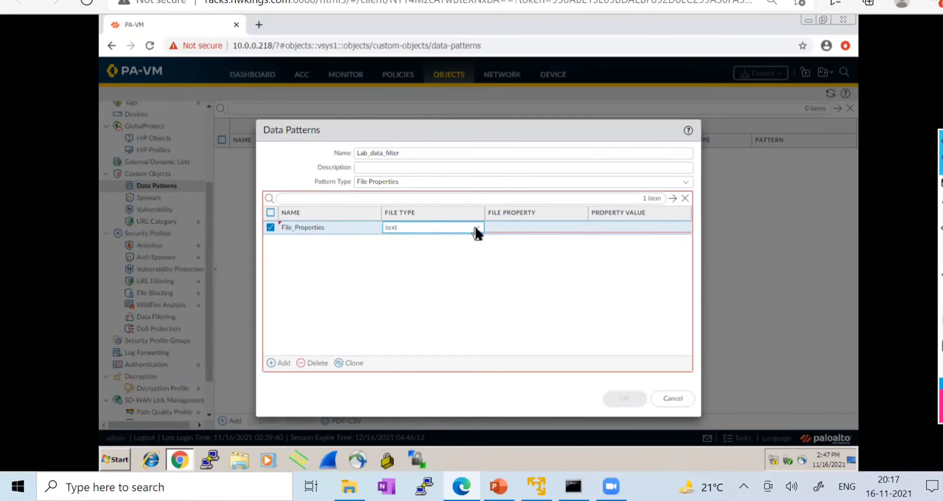
{"action": "left_click", "coordinate": [474, 228]}
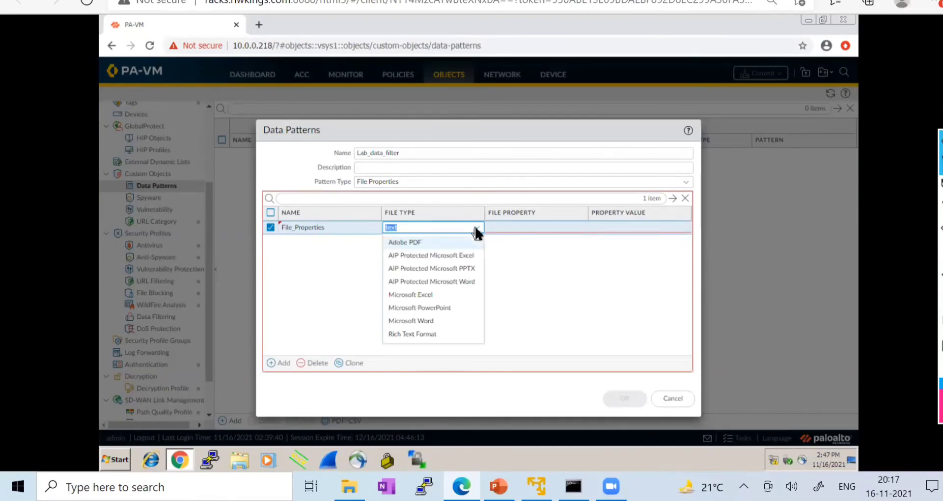
{"action": "left_click", "coordinate": [417, 334]}
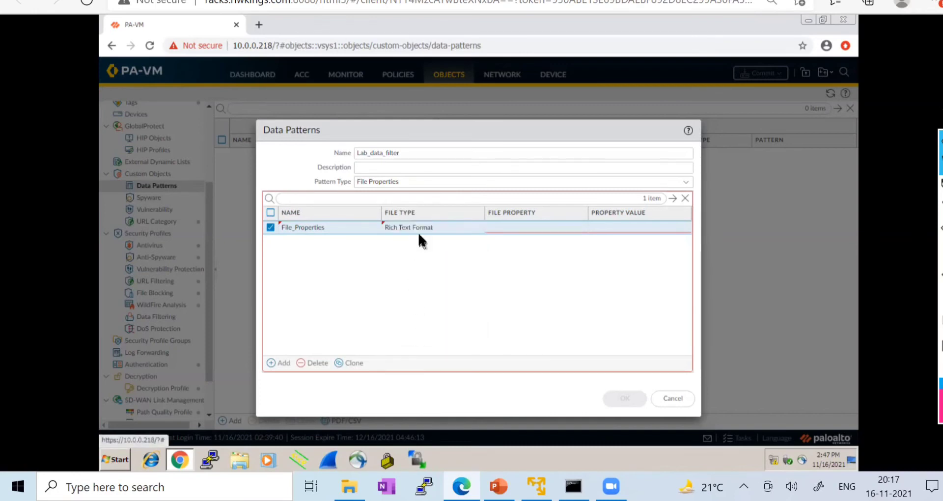
- Make the first rule match the Author property with the author's name, and add a second row
{"action": "left_click", "coordinate": [519, 227]}
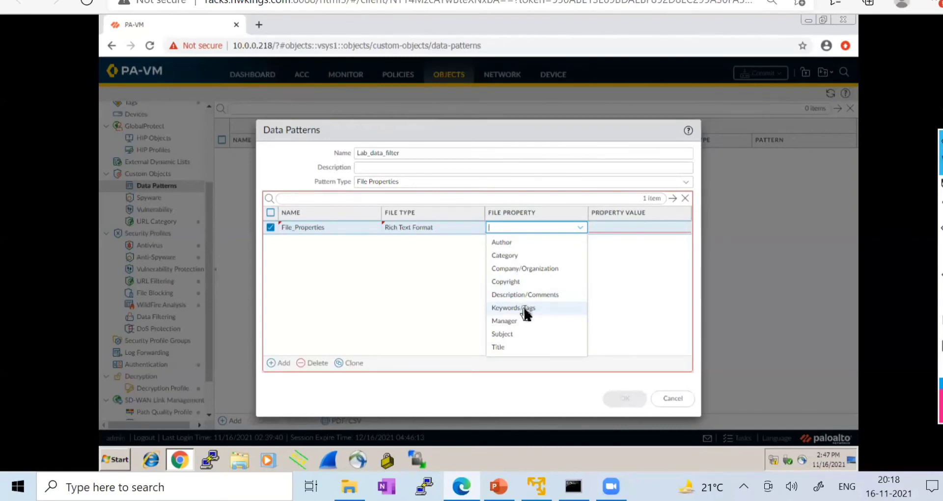
{"action": "left_click", "coordinate": [507, 244]}
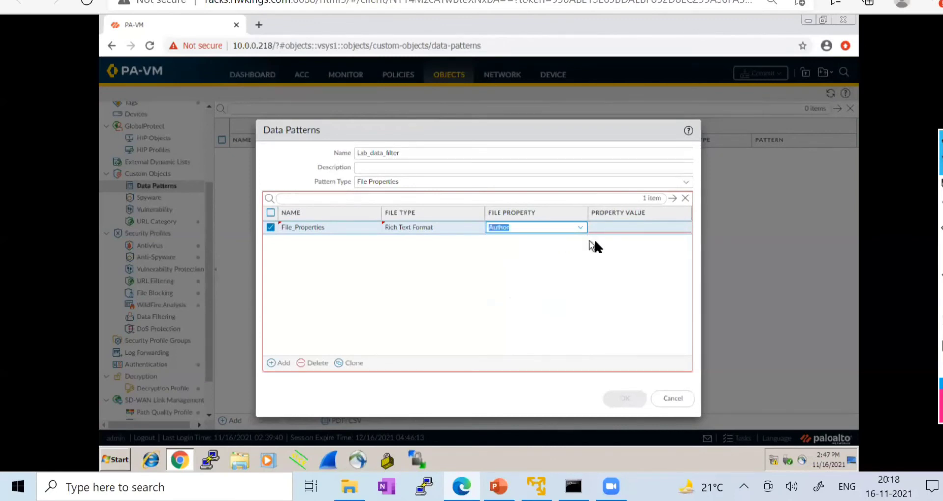
{"action": "left_click", "coordinate": [614, 226]}
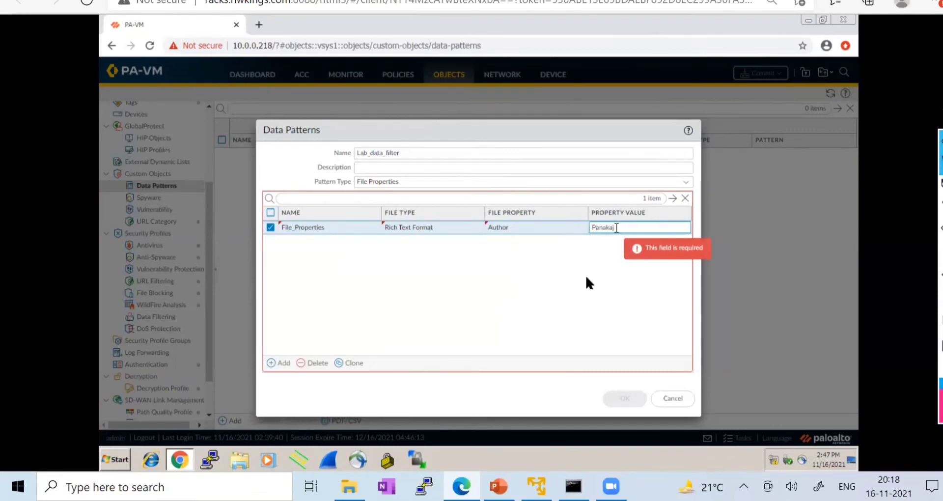
{"action": "left_click", "coordinate": [569, 285]}
{"action": "left_click", "coordinate": [278, 362]}
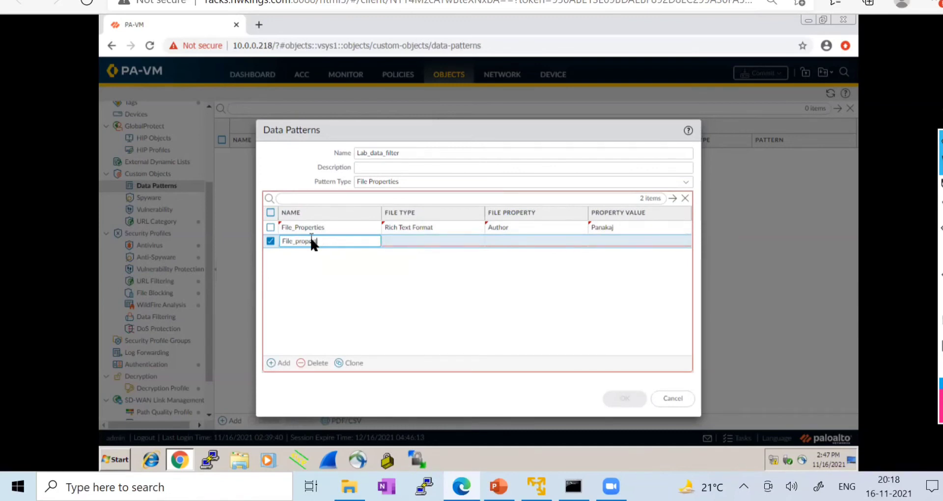
- Name the second row File_Properties_2 with file type Rich Text Format
{"action": "type", "text": "e"}
{"action": "key", "text": "BackSpace"}
{"action": "key", "text": "BackSpace"}
{"action": "type", "text": "ties_2"}
{"action": "left_click", "coordinate": [425, 242]}
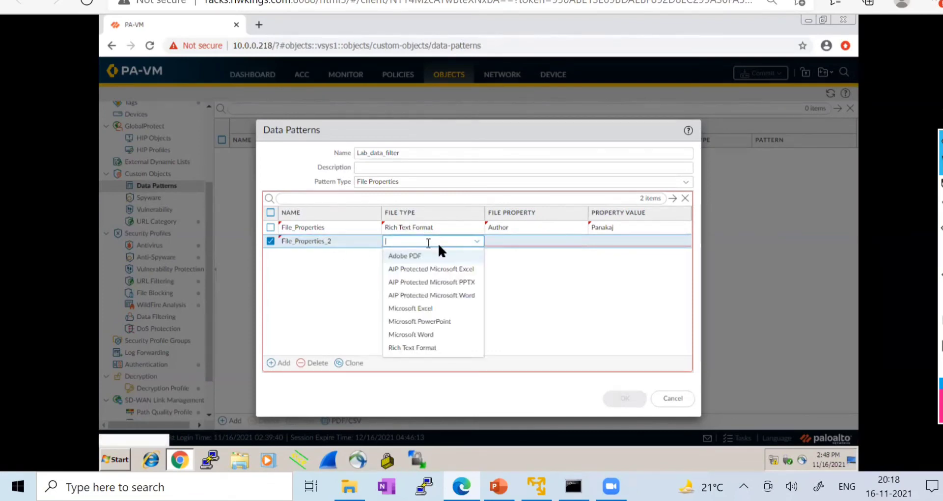
{"action": "left_click", "coordinate": [415, 347]}
- Match Keywords/Tags equal to Lab on the second row, keep Author on the first, and save
{"action": "left_click", "coordinate": [509, 229]}
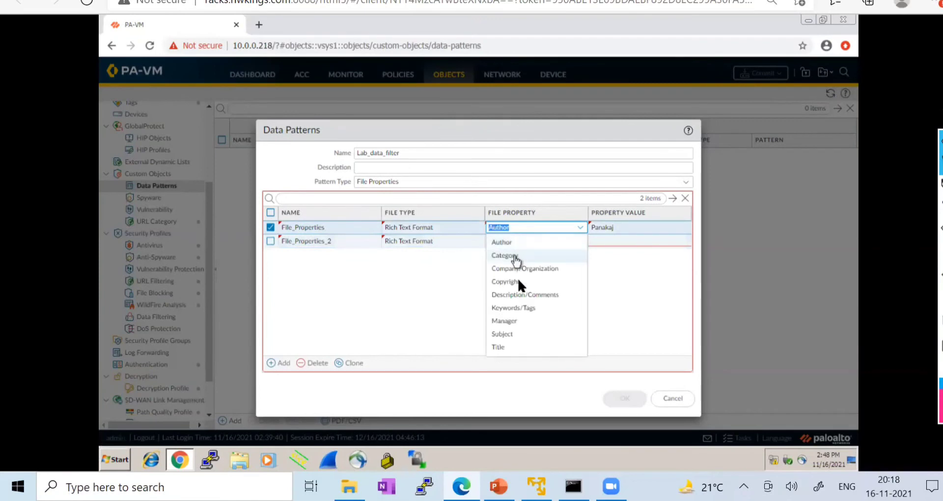
{"action": "left_click", "coordinate": [518, 308]}
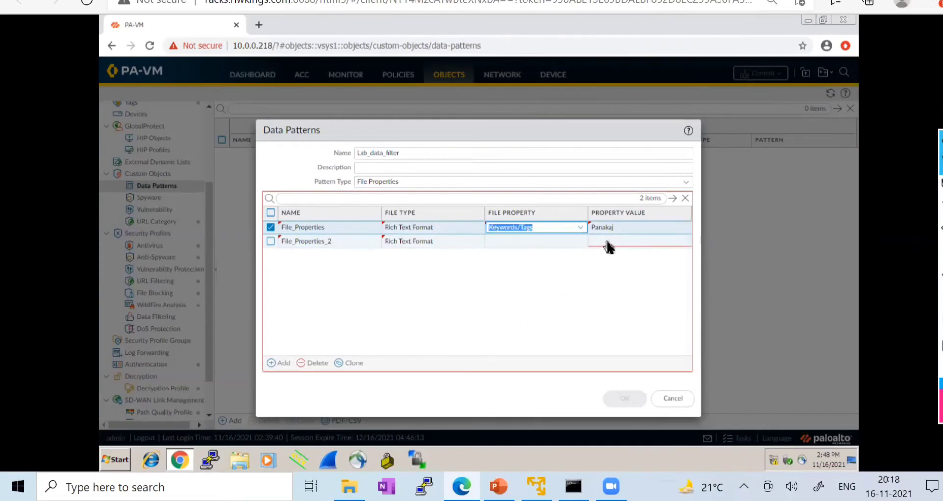
{"action": "left_click", "coordinate": [579, 228]}
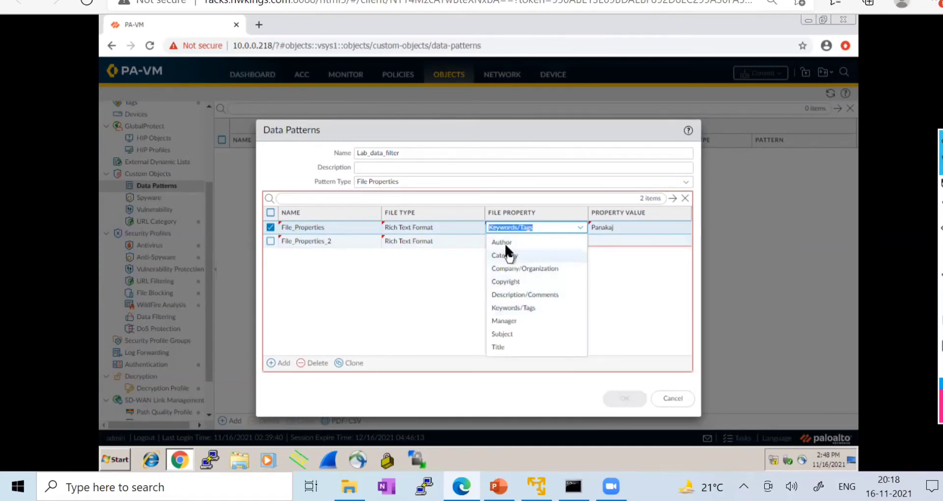
{"action": "left_click", "coordinate": [504, 243]}
{"action": "left_click", "coordinate": [511, 241]}
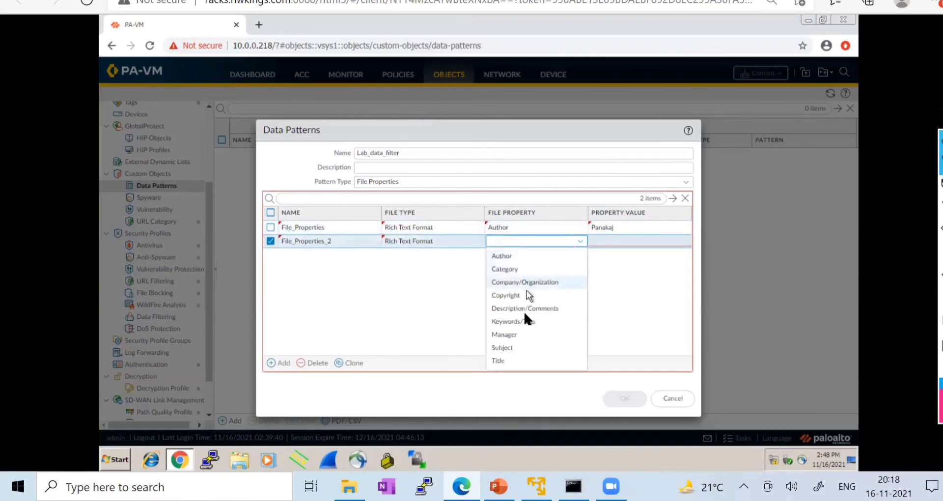
{"action": "left_click", "coordinate": [523, 321]}
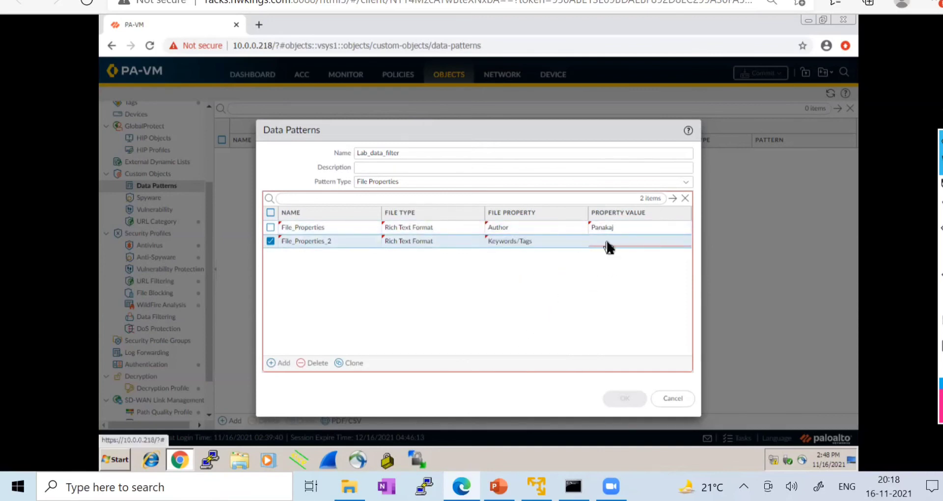
{"action": "left_click", "coordinate": [606, 241]}
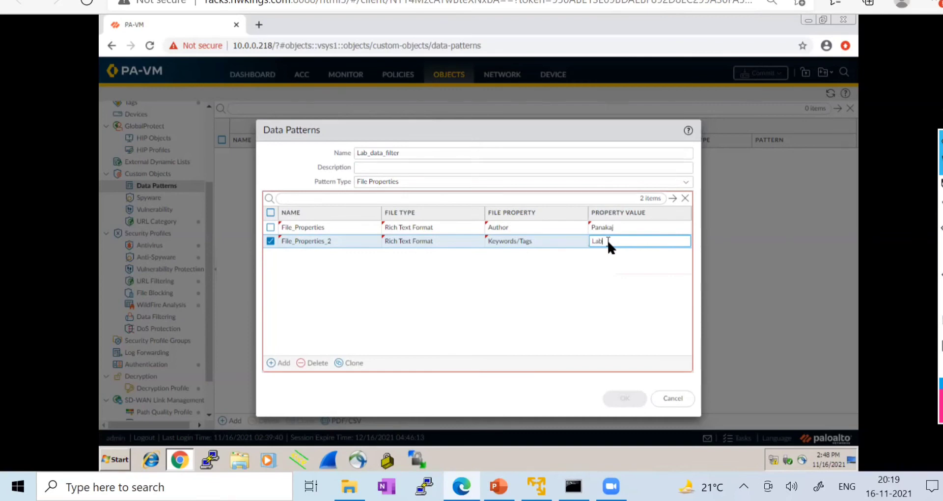
{"action": "left_click", "coordinate": [572, 277]}
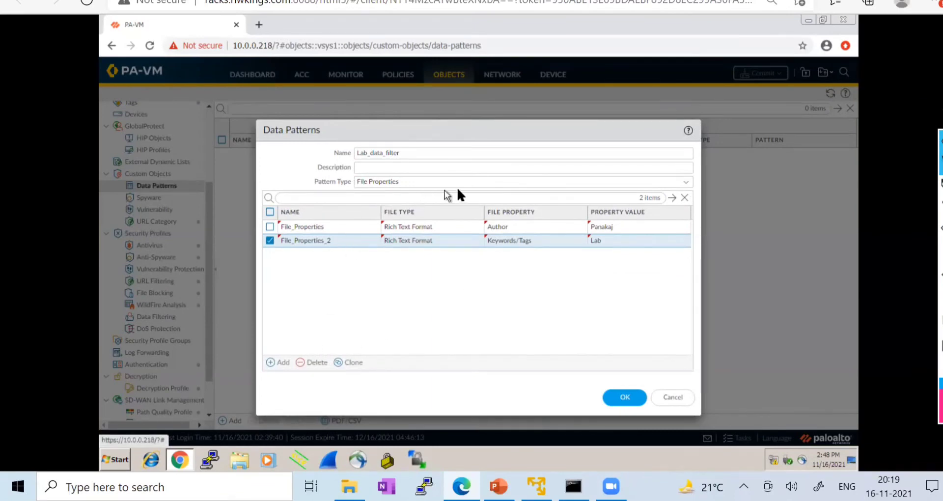
{"action": "left_click", "coordinate": [624, 397]}
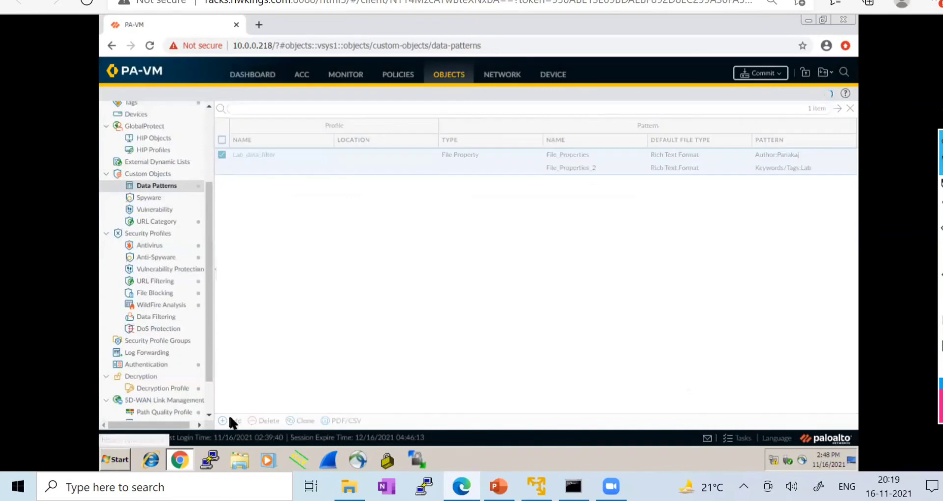
- Open an empty new data pattern dialog and discard it
{"action": "left_click", "coordinate": [231, 420]}
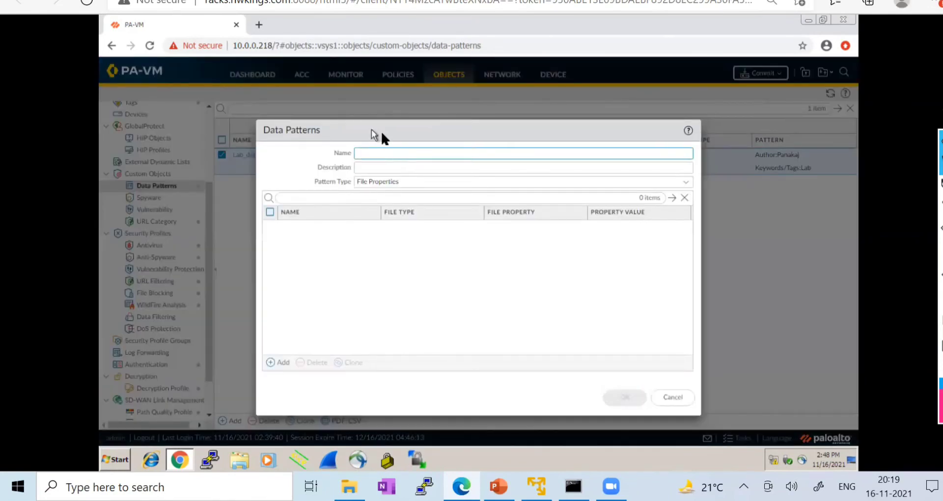
{"action": "left_click_drag", "start_coordinate": [371, 129], "coordinate": [433, 122]}
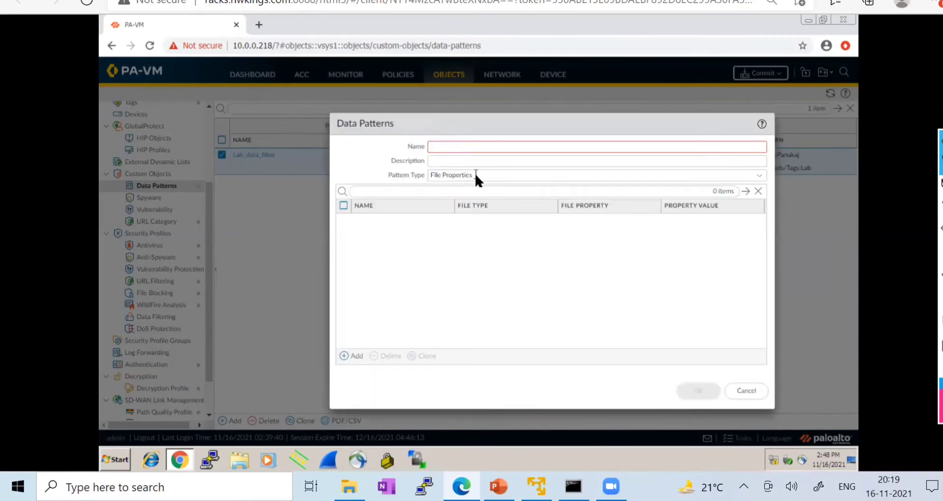
{"action": "left_click", "coordinate": [744, 391]}
- Rename the Lab_data_filter pattern to File Properties and save it
{"action": "left_click", "coordinate": [247, 155]}
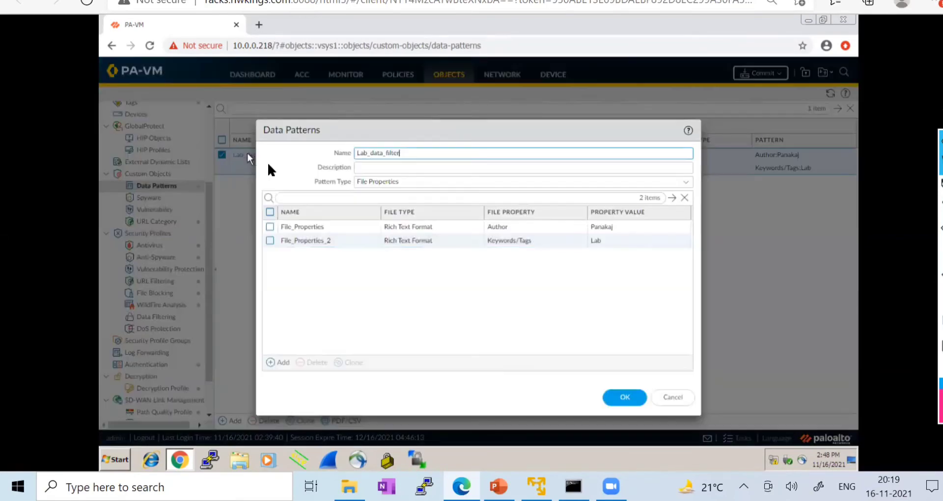
{"action": "left_click", "coordinate": [405, 183]}
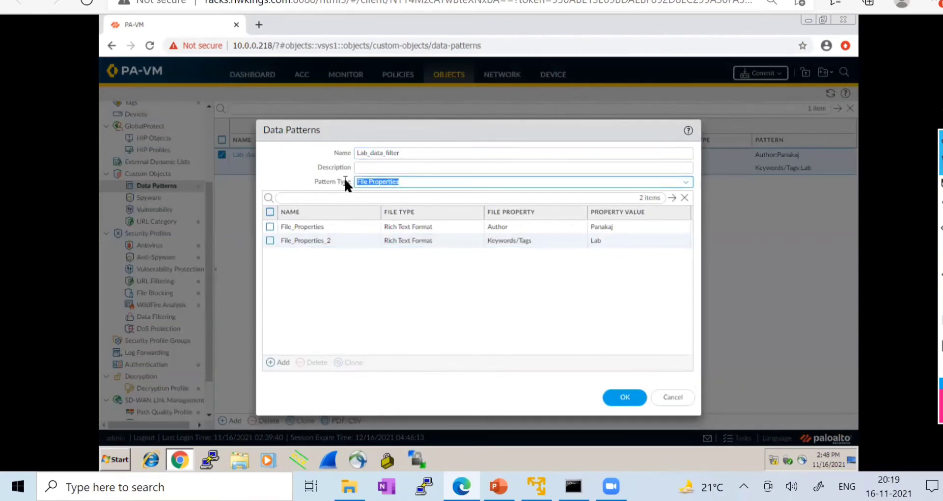
{"action": "left_click_drag", "start_coordinate": [406, 153], "coordinate": [338, 152]}
{"action": "type", "text": "File Properties"}
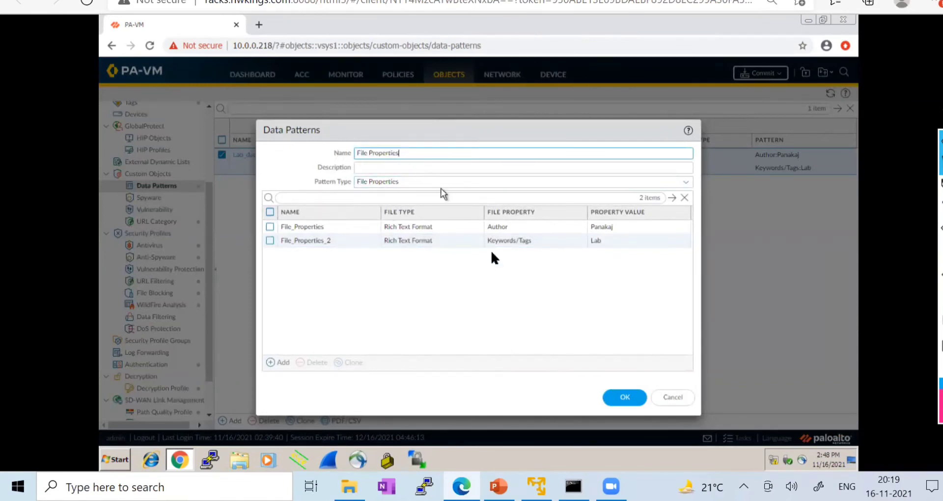
{"action": "left_click", "coordinate": [615, 397]}
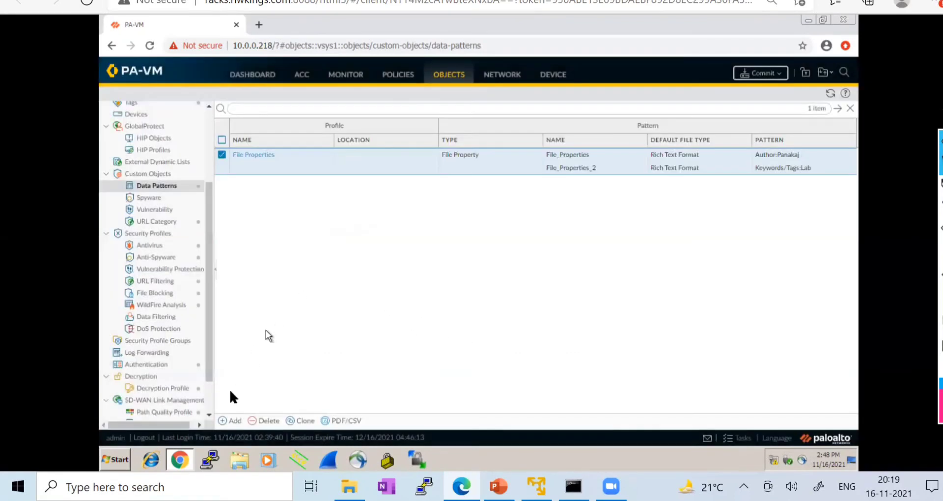
- Create a new Regular Expression-type data pattern named Regular Expression
{"action": "left_click", "coordinate": [231, 420]}
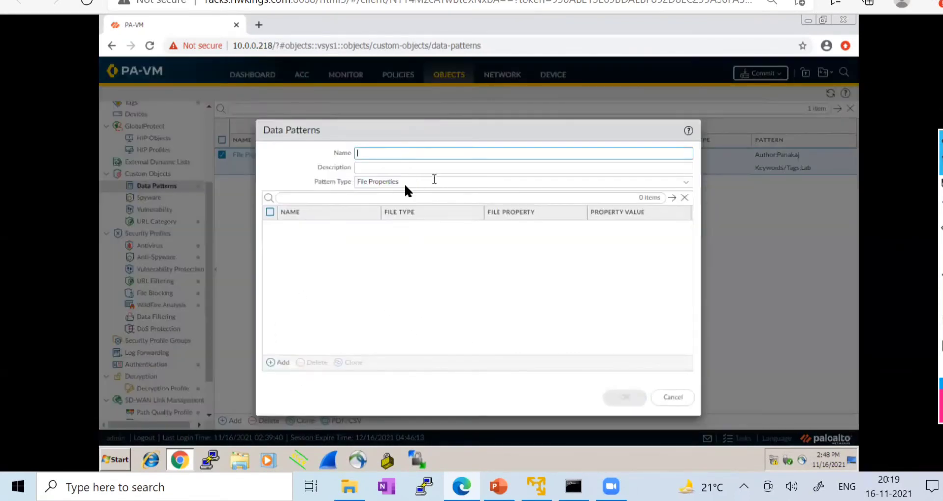
{"action": "left_click", "coordinate": [687, 185]}
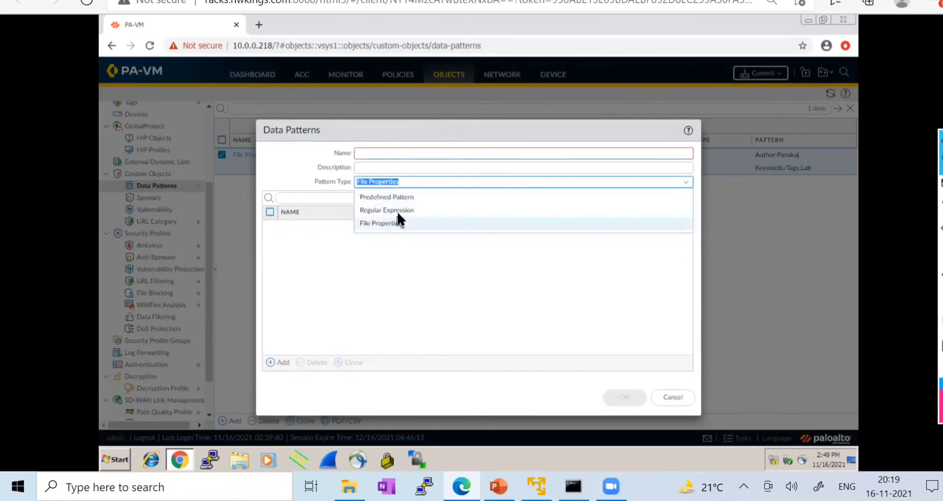
{"action": "left_click", "coordinate": [399, 211]}
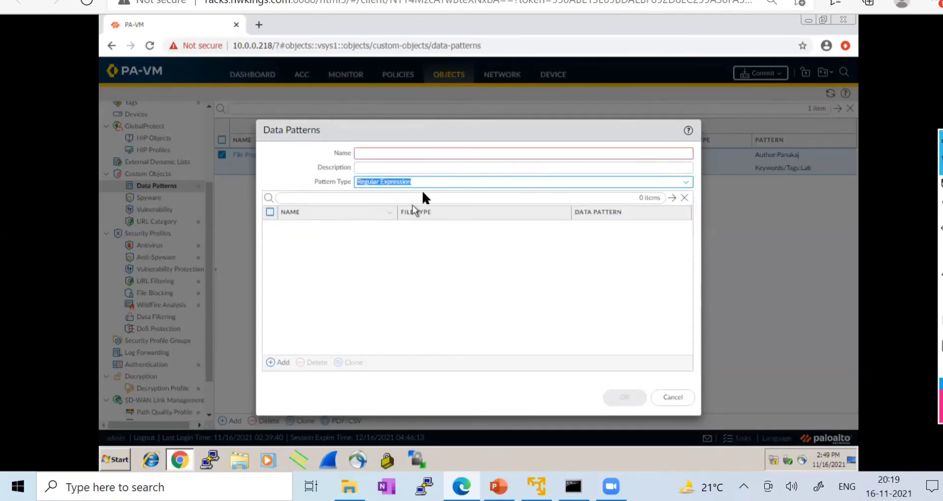
{"action": "left_click_drag", "start_coordinate": [426, 181], "coordinate": [335, 181]}
{"action": "key", "text": "ctrl+c"}
{"action": "left_click", "coordinate": [392, 151]}
{"action": "key", "text": "ctrl+v"}
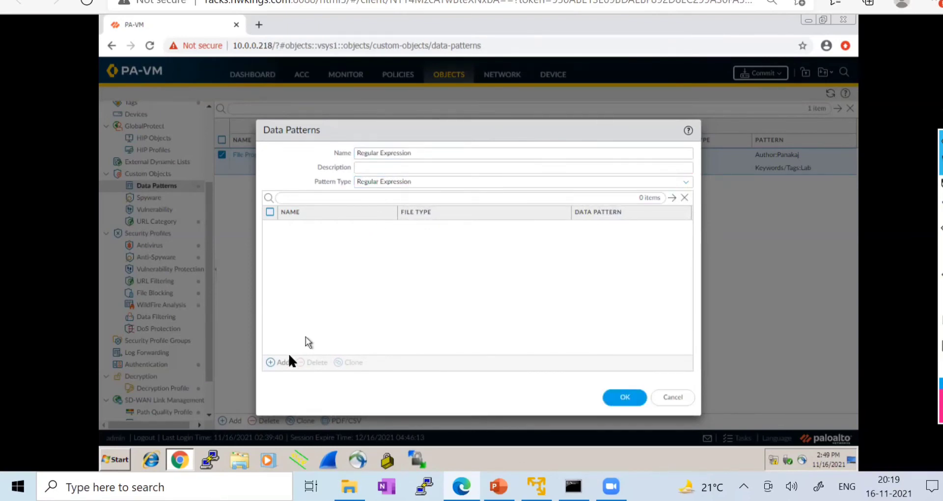
- Add a Confidential row for Any file type
{"action": "left_click", "coordinate": [283, 362]}
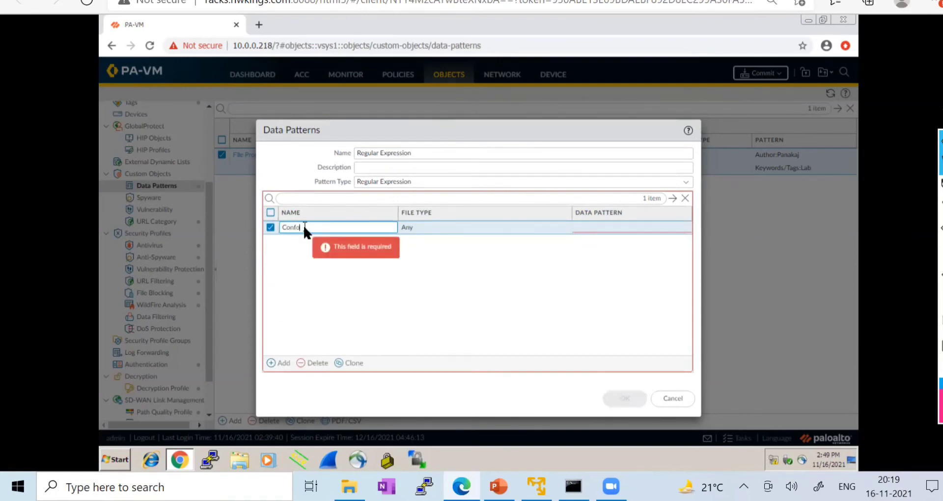
{"action": "type", "text": "Confidential"}
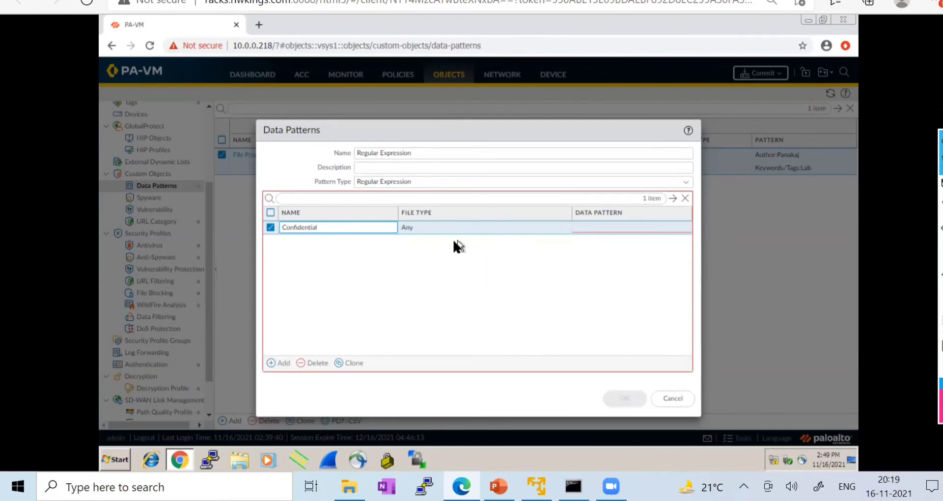
{"action": "left_click", "coordinate": [589, 227]}
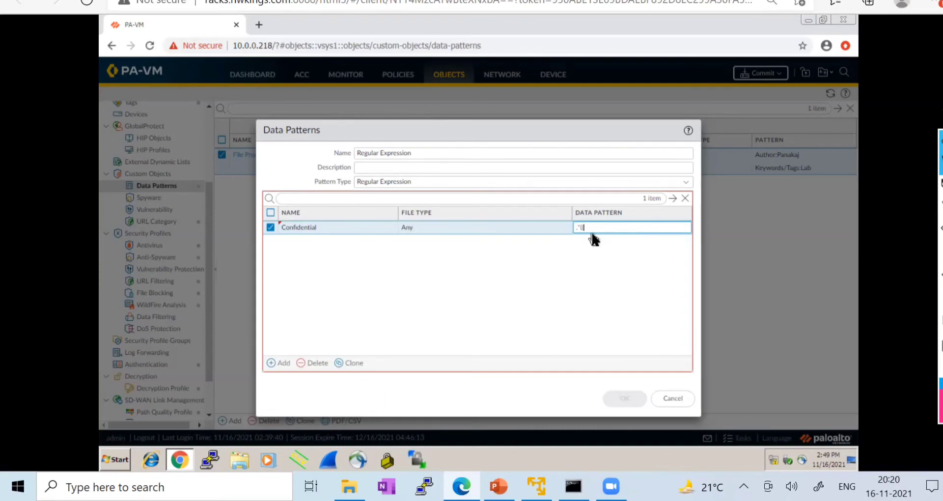
- Enter .*((Confidential)|(CONFIDENTIAL)) as the row's pattern and save the Regular Expression data pattern
{"action": "type", "text": "Con"}
{"action": "type", "text": "fi"}
{"action": "type", "text": "d"}
{"action": "type", "text": "ential"}
{"action": "type", "text": ")\\"}
{"action": "type", "text": "(C"}
{"action": "type", "text": "ON"}
{"action": "type", "text": "D"}
{"action": "key", "text": "BackSpace"}
{"action": "type", "text": "FIDENTIAL))"}
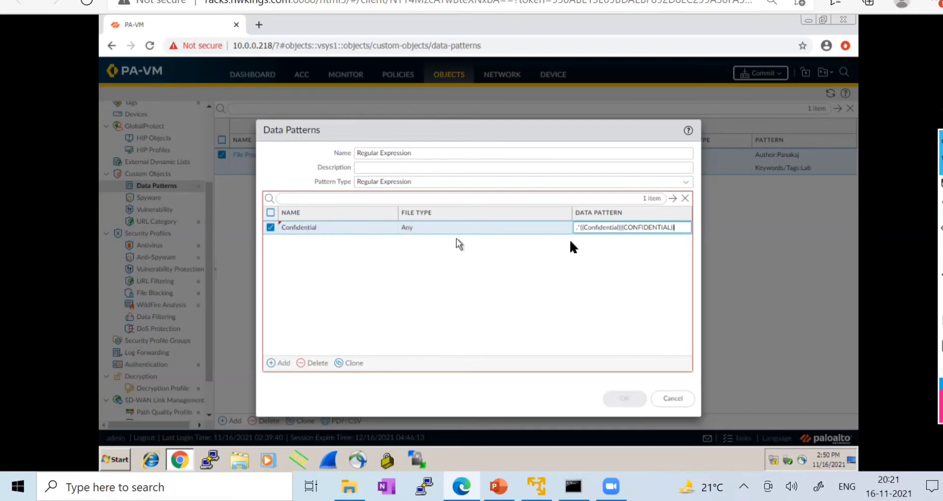
{"action": "left_click_drag", "start_coordinate": [576, 225], "coordinate": [678, 233]}
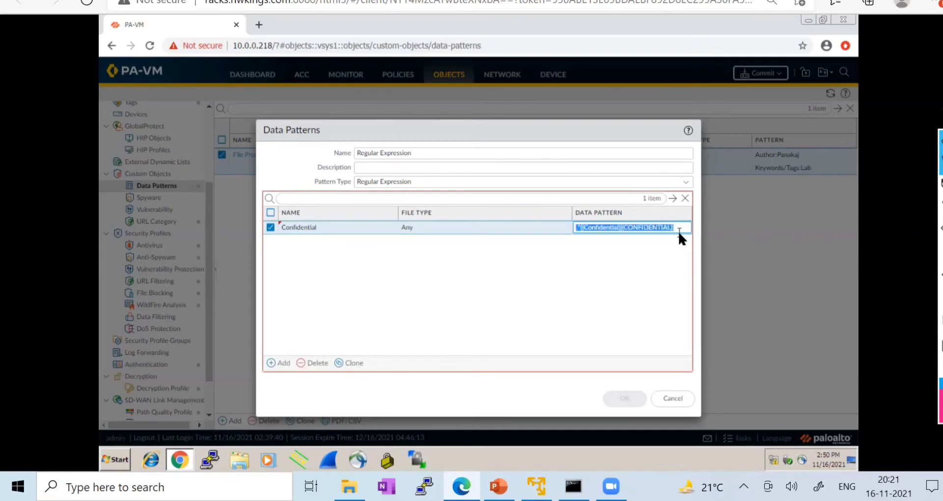
{"action": "left_click", "coordinate": [661, 228]}
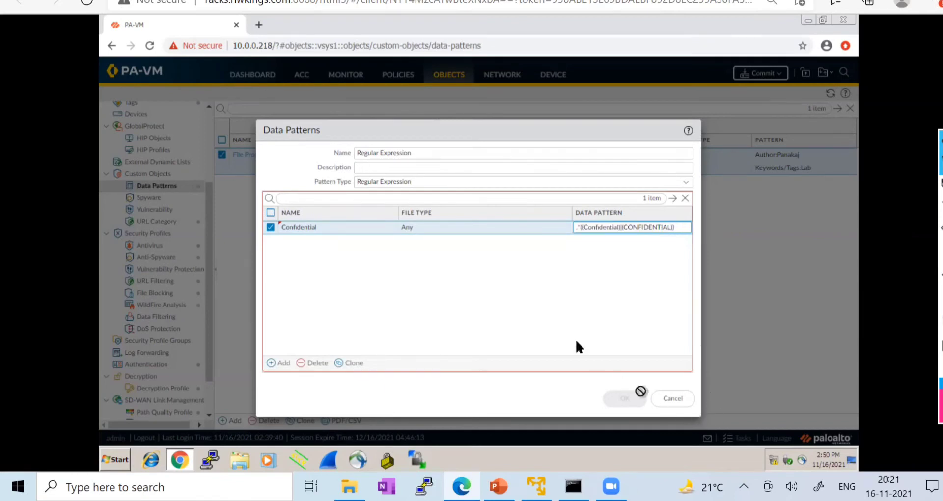
{"action": "left_click", "coordinate": [519, 303]}
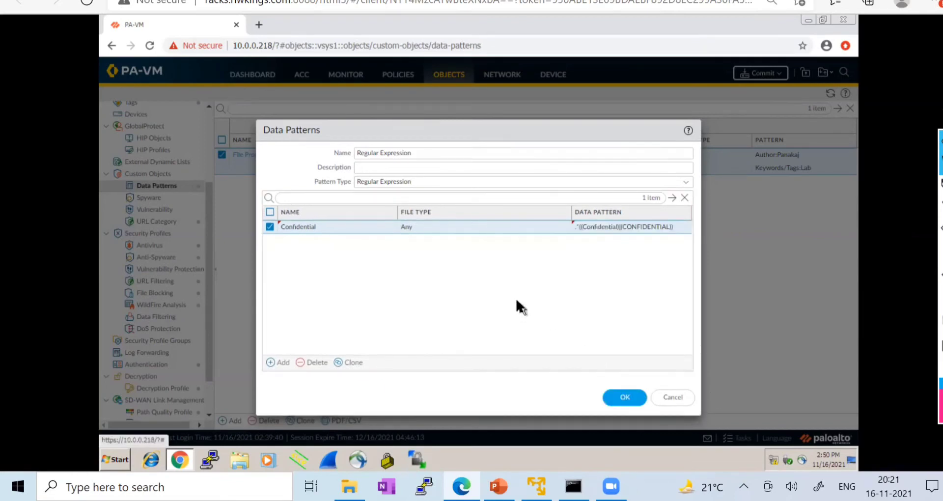
{"action": "left_click", "coordinate": [624, 399]}
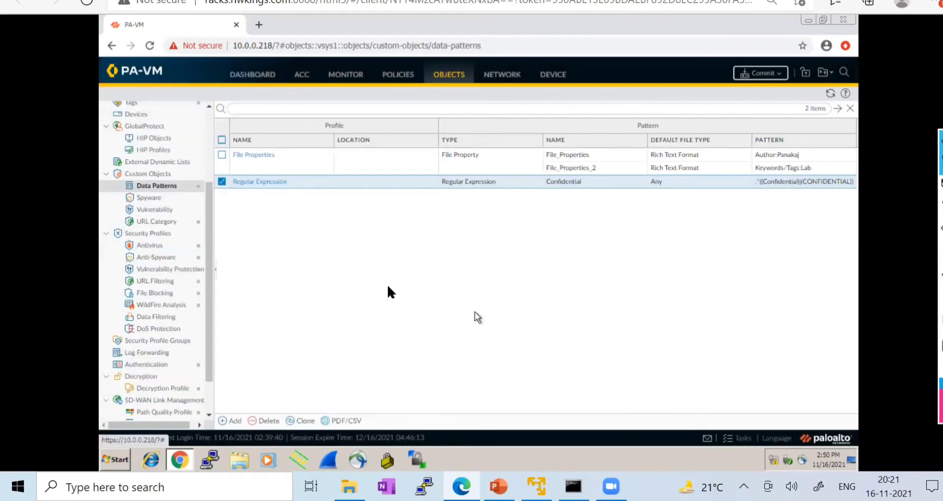
{"action": "left_click", "coordinate": [234, 421]}
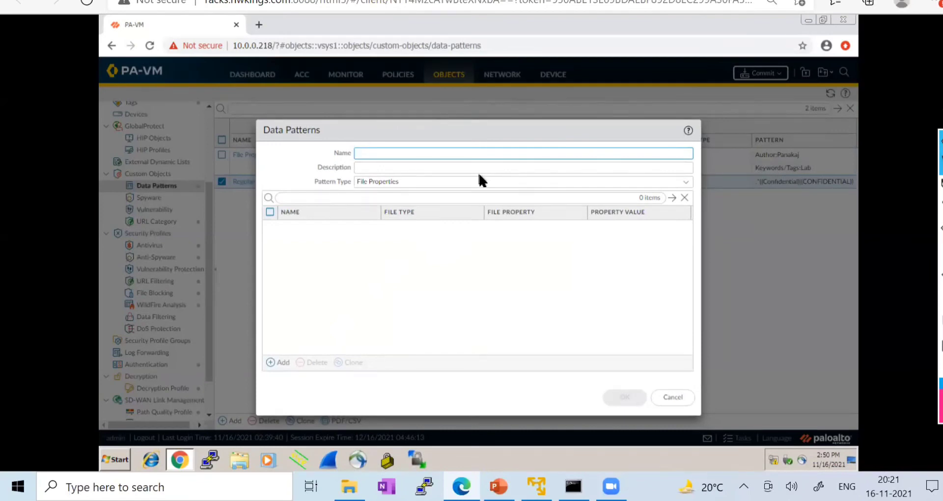
- Create a new data pattern of type Predefined Pattern named 'Predefined Pattern'
{"action": "left_click", "coordinate": [687, 182]}
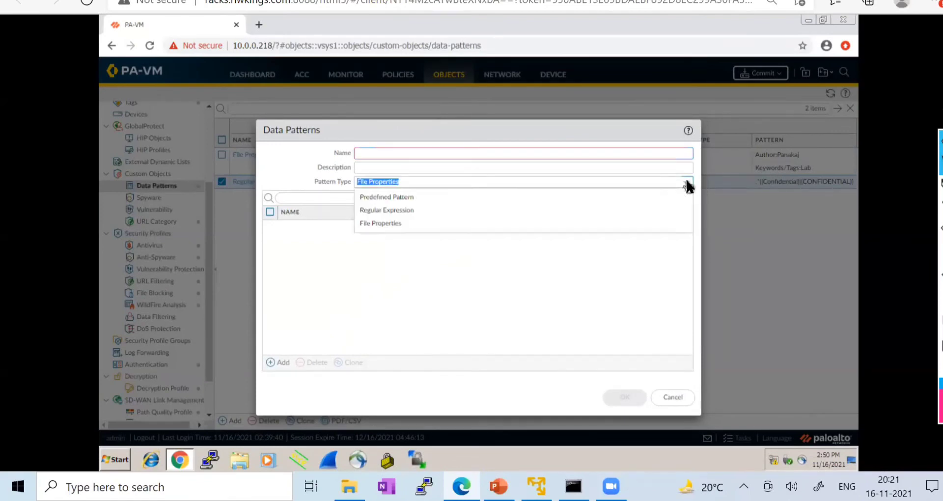
{"action": "left_click", "coordinate": [389, 198]}
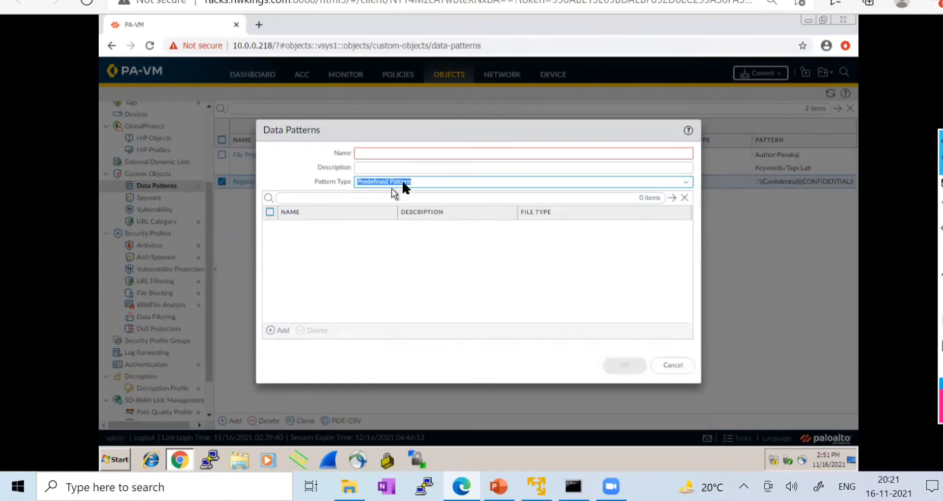
{"action": "left_click", "coordinate": [369, 152]}
{"action": "type", "text": "Predefined Pattern"}
{"action": "left_click", "coordinate": [351, 240]}
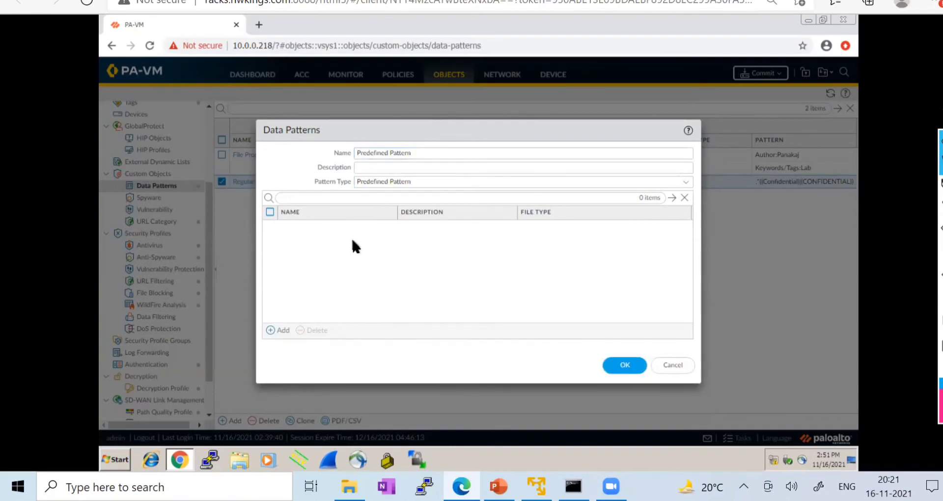
- Add a Permanent Account Identification Number entry and save the data pattern
{"action": "left_click", "coordinate": [280, 332]}
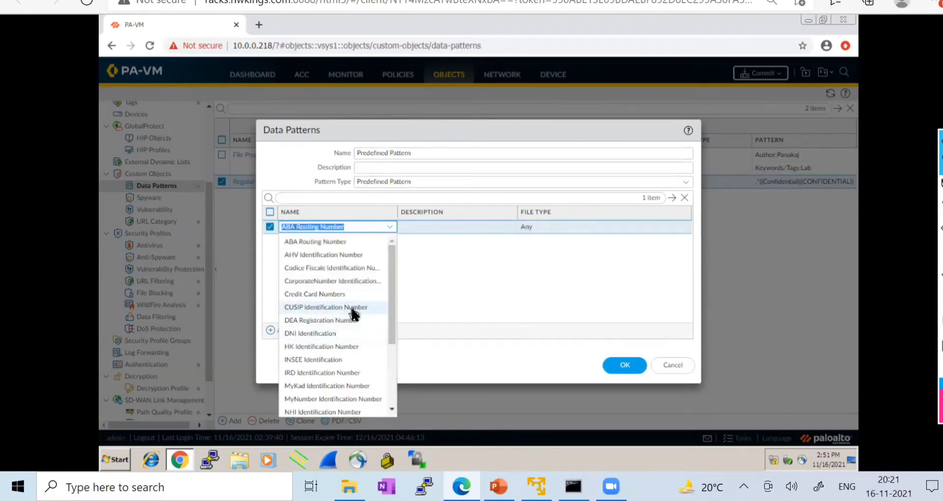
{"action": "scroll", "coordinate": [357, 314], "scroll_direction": "down", "scroll_amount": 2}
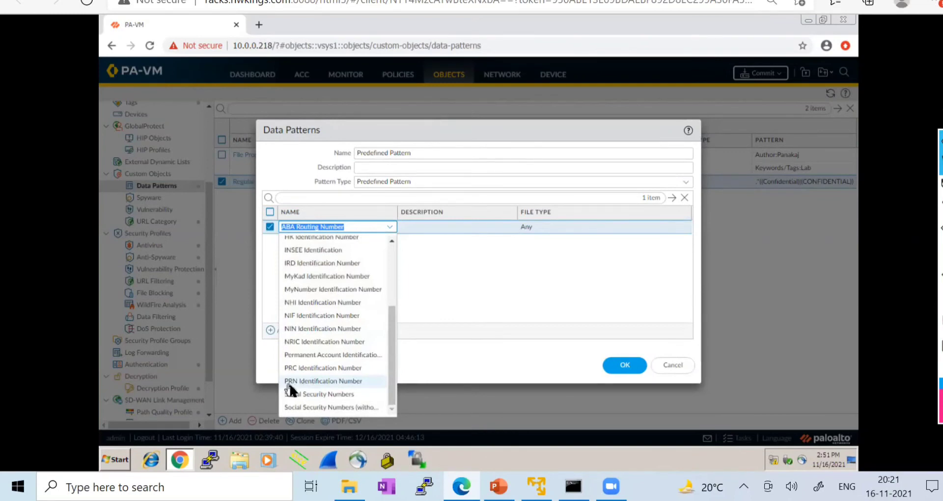
{"action": "left_click", "coordinate": [346, 381]}
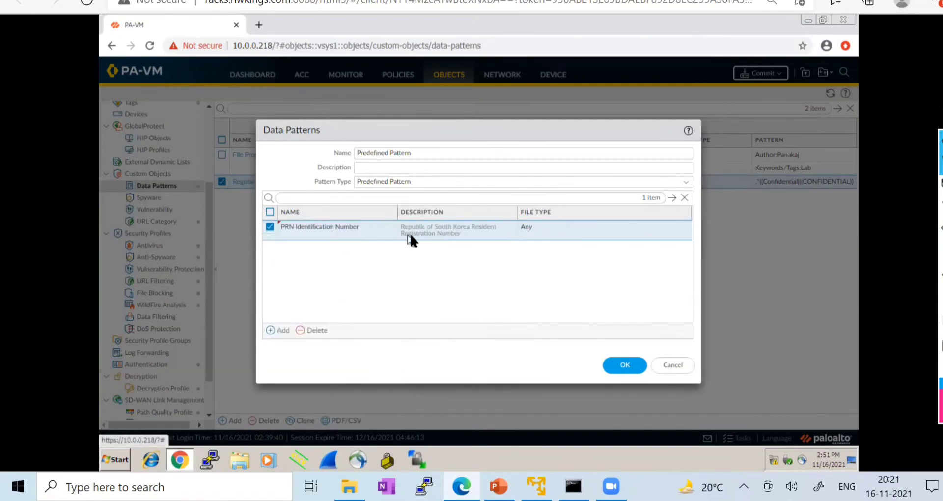
{"action": "left_click", "coordinate": [353, 225]}
{"action": "scroll", "coordinate": [383, 347], "scroll_direction": "down", "scroll_amount": 1}
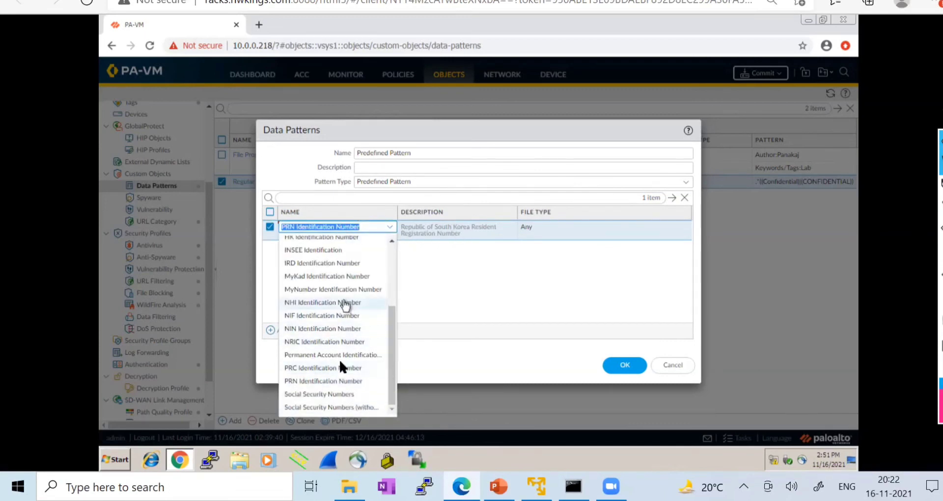
{"action": "left_click", "coordinate": [369, 357]}
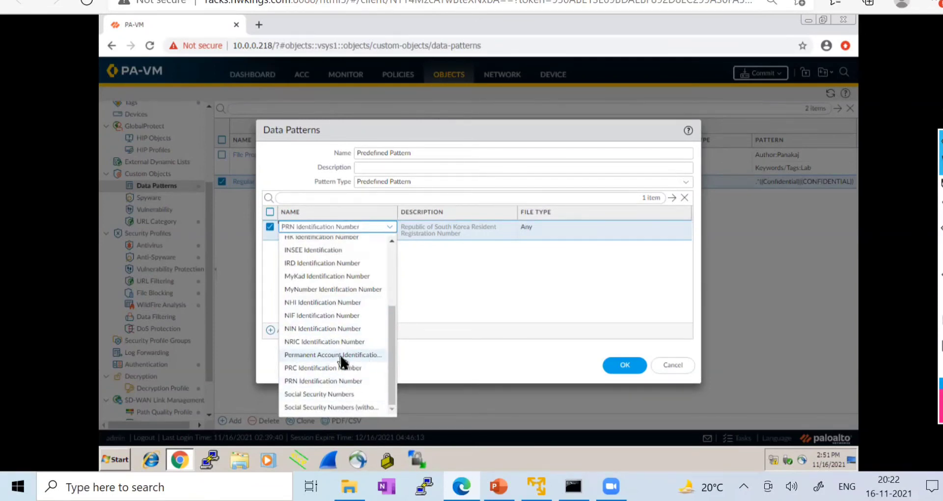
{"action": "left_click", "coordinate": [391, 272]}
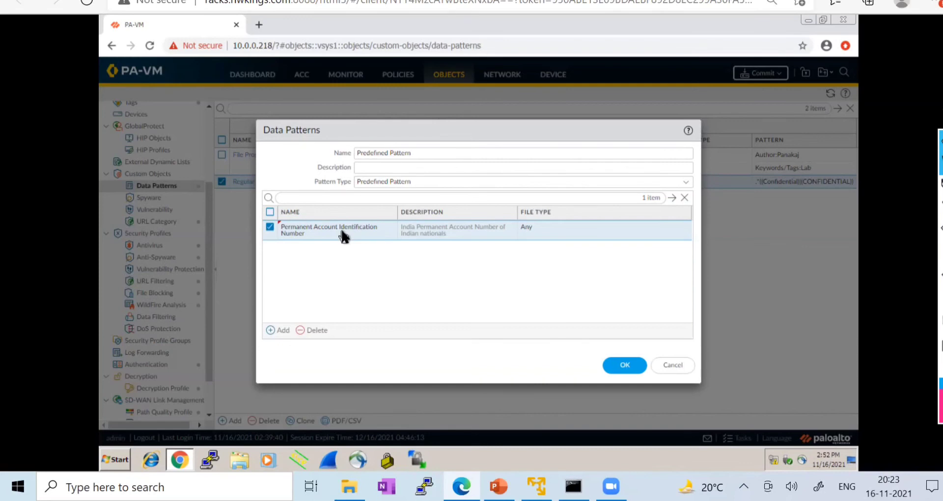
{"action": "left_click", "coordinate": [343, 234]}
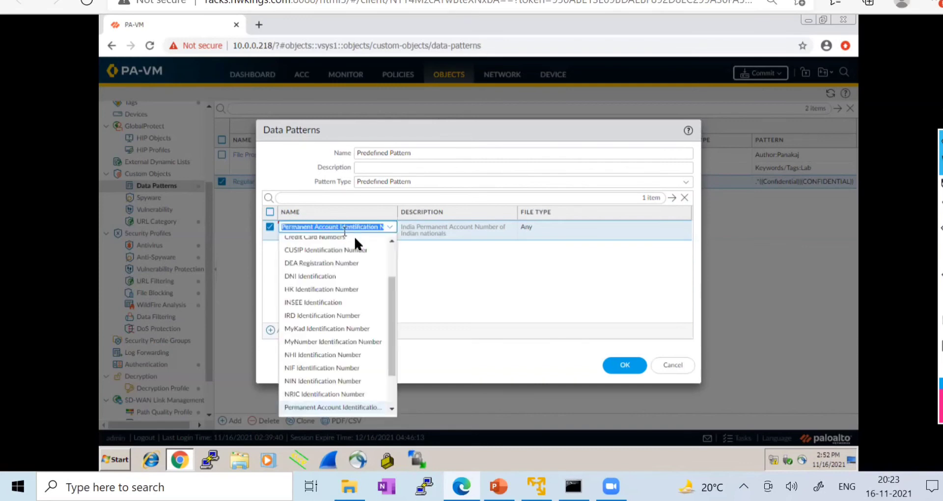
{"action": "left_click_drag", "start_coordinate": [391, 315], "coordinate": [397, 263]}
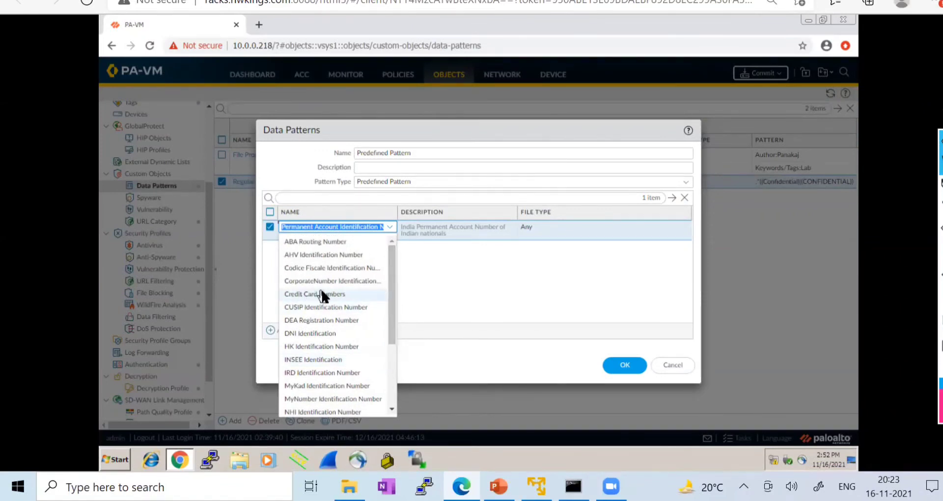
{"action": "left_click", "coordinate": [435, 289]}
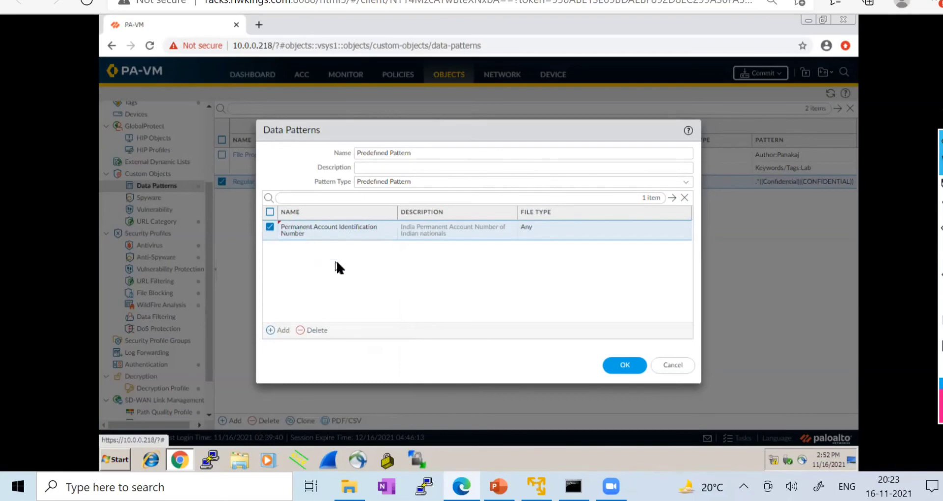
{"action": "left_click", "coordinate": [621, 366]}
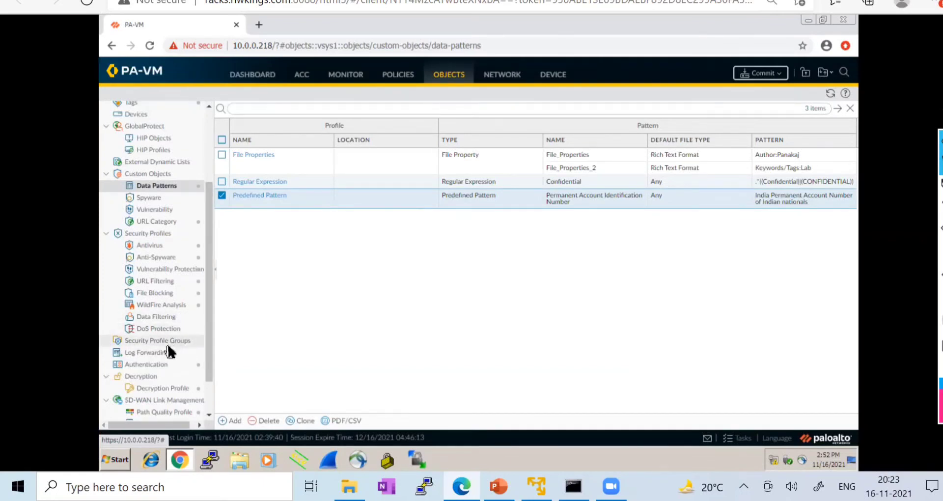
- Start a new Data Filtering profile and enter the name Lab_Data_Filtering
{"action": "left_click", "coordinate": [164, 320]}
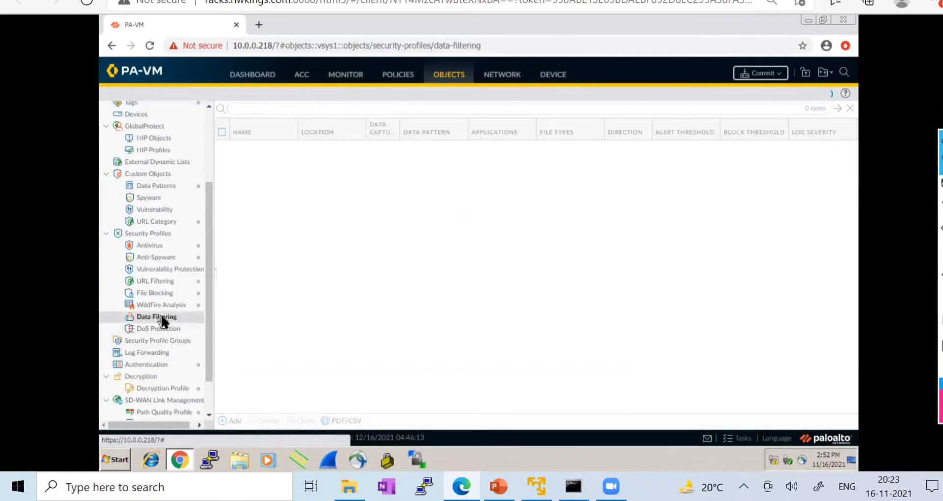
{"action": "left_click", "coordinate": [229, 421]}
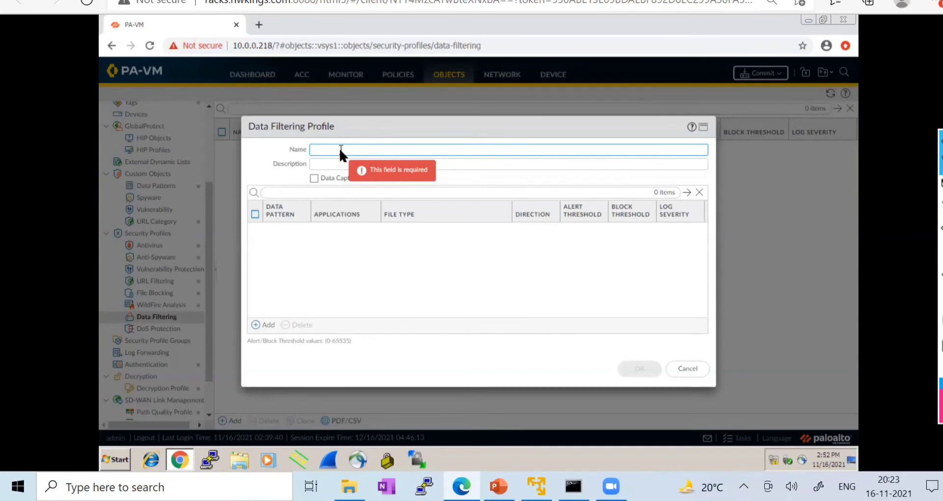
{"action": "type", "text": "DAR"}
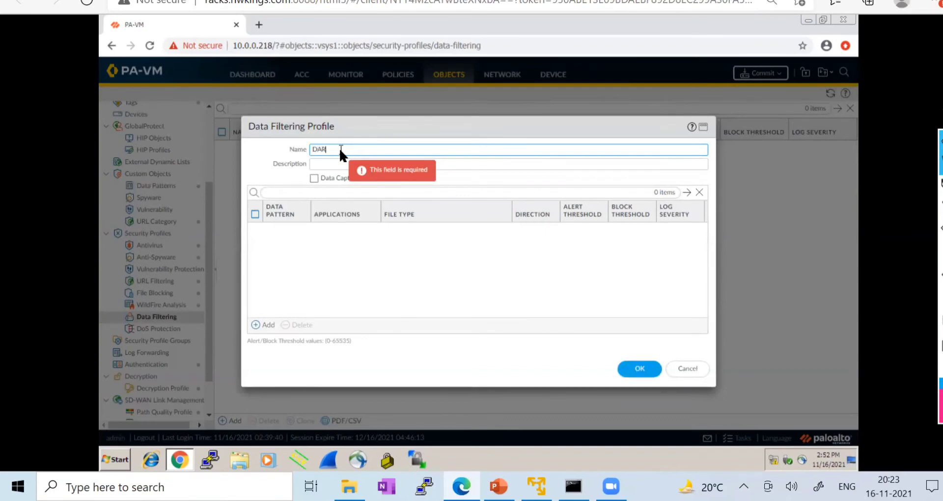
{"action": "key", "text": "BackSpace"}
{"action": "key", "text": "BackSpace"}
{"action": "key", "text": "BackSpace"}
{"action": "type", "text": "Lab_Data_Filtering"}
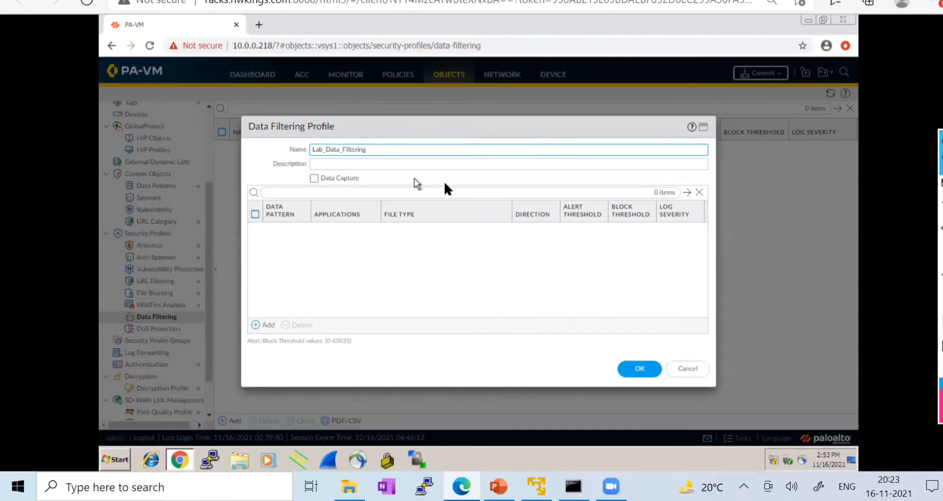
{"action": "left_click_drag", "start_coordinate": [373, 148], "coordinate": [302, 140]}
- Scroll the PAN-OS admin guide to page 660's sinkhole IP address section and open Find
{"action": "key", "text": "ctrl+Tab"}
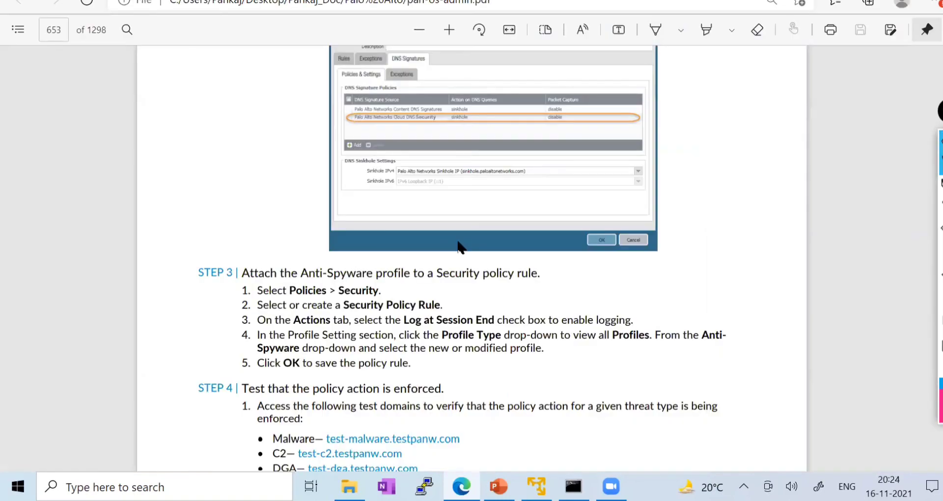
{"action": "scroll", "coordinate": [462, 247], "scroll_direction": "down", "scroll_amount": 9}
{"action": "scroll", "coordinate": [461, 248], "scroll_direction": "down", "scroll_amount": 8}
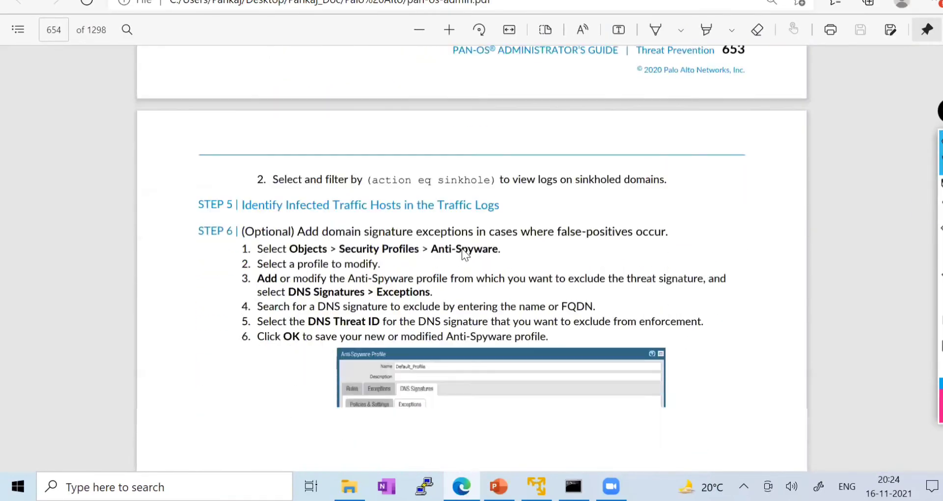
{"action": "scroll", "coordinate": [466, 251], "scroll_direction": "down", "scroll_amount": 12}
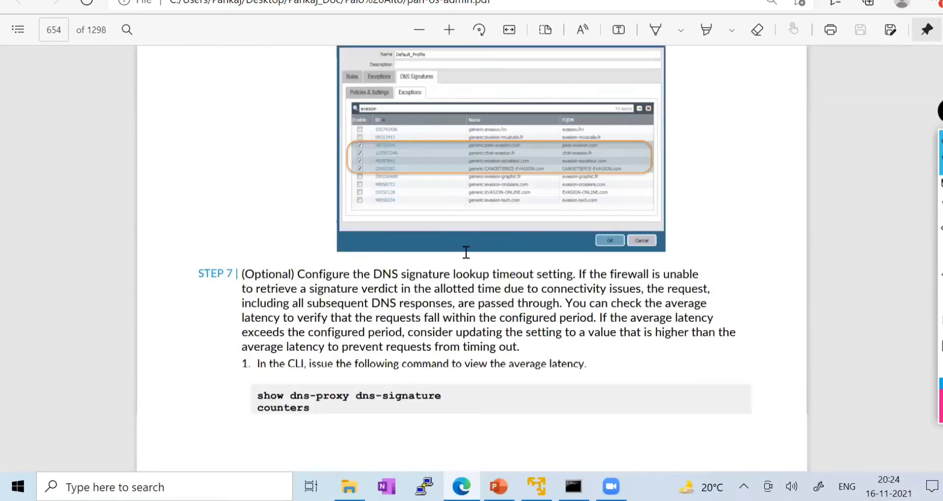
{"action": "scroll", "coordinate": [467, 253], "scroll_direction": "down", "scroll_amount": 10}
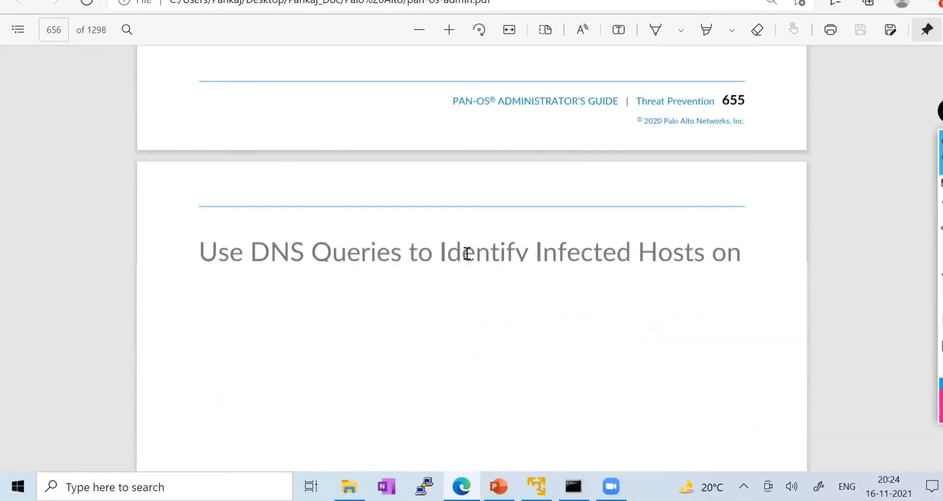
{"action": "scroll", "coordinate": [468, 255], "scroll_direction": "down", "scroll_amount": 1}
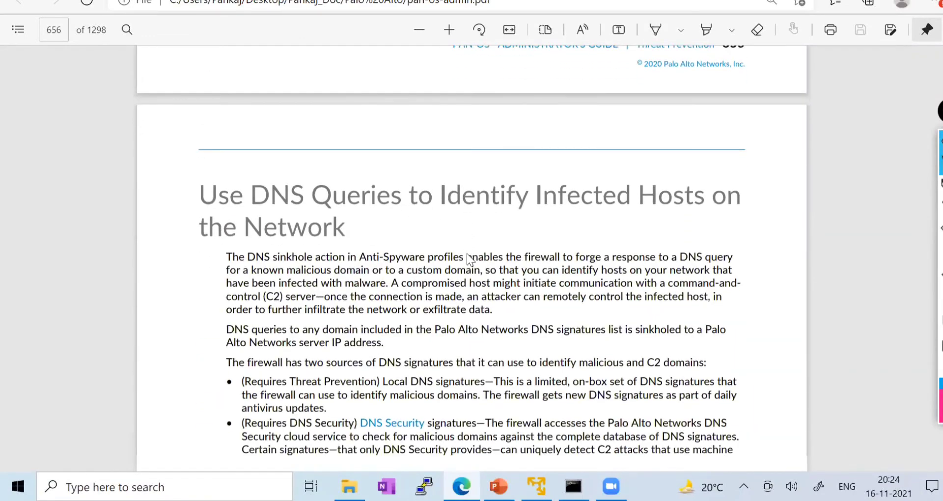
{"action": "scroll", "coordinate": [468, 257], "scroll_direction": "down", "scroll_amount": 9}
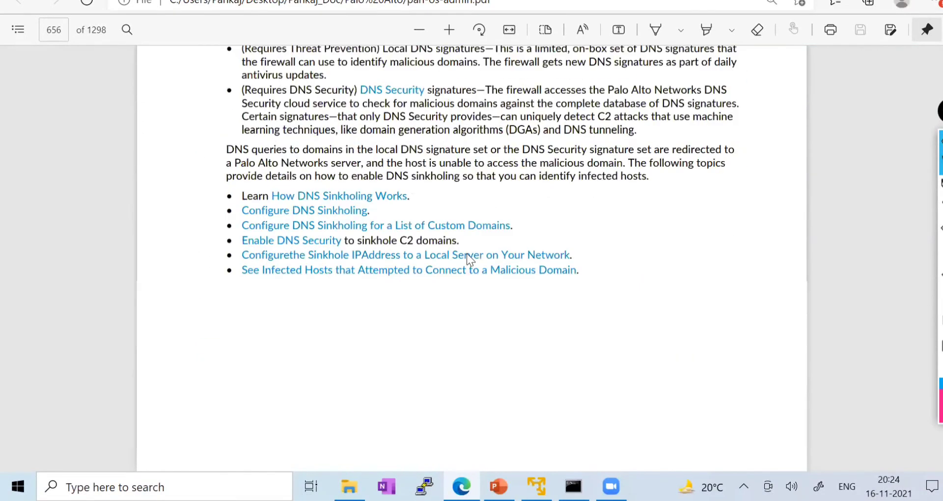
{"action": "scroll", "coordinate": [468, 256], "scroll_direction": "down", "scroll_amount": 15}
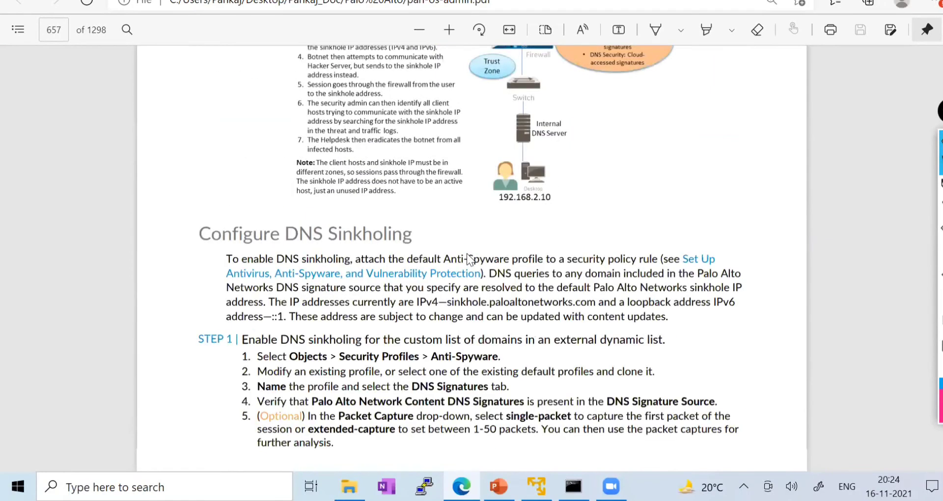
{"action": "scroll", "coordinate": [467, 254], "scroll_direction": "down", "scroll_amount": 15}
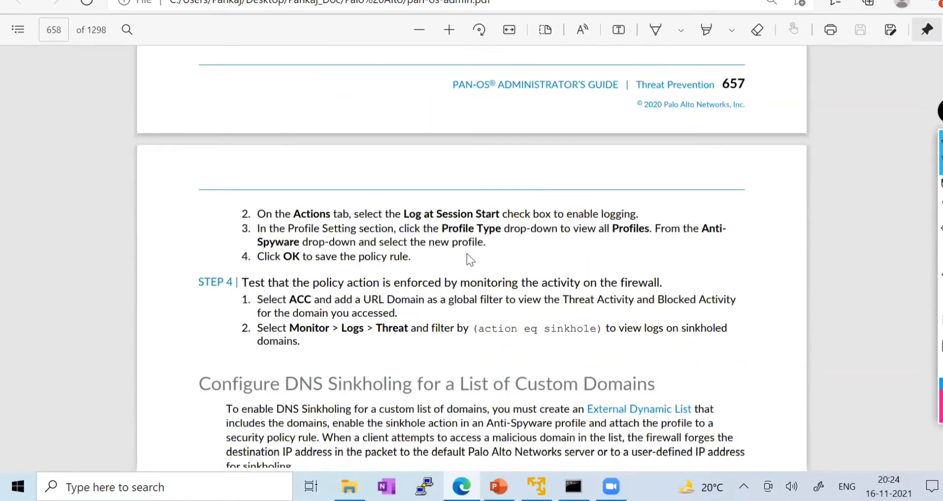
{"action": "scroll", "coordinate": [470, 256], "scroll_direction": "down", "scroll_amount": 15}
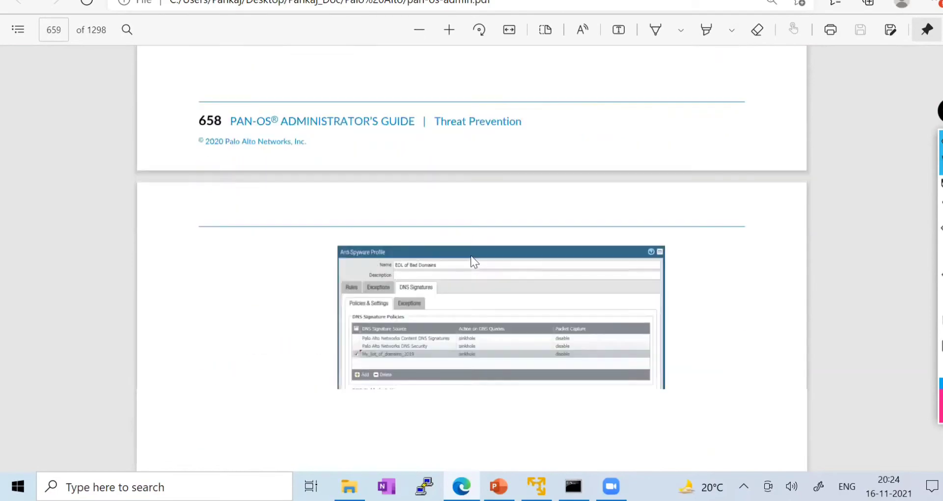
{"action": "scroll", "coordinate": [472, 254], "scroll_direction": "down", "scroll_amount": 15}
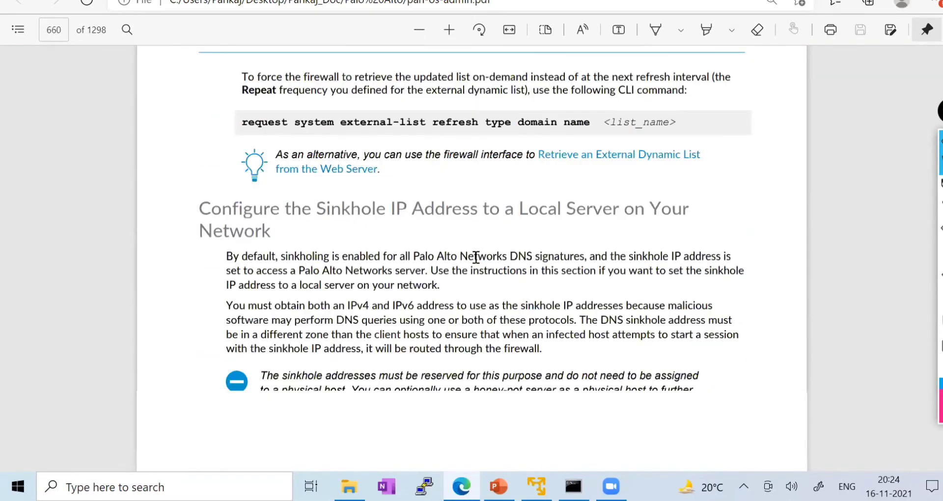
{"action": "scroll", "coordinate": [475, 259], "scroll_direction": "down", "scroll_amount": 5}
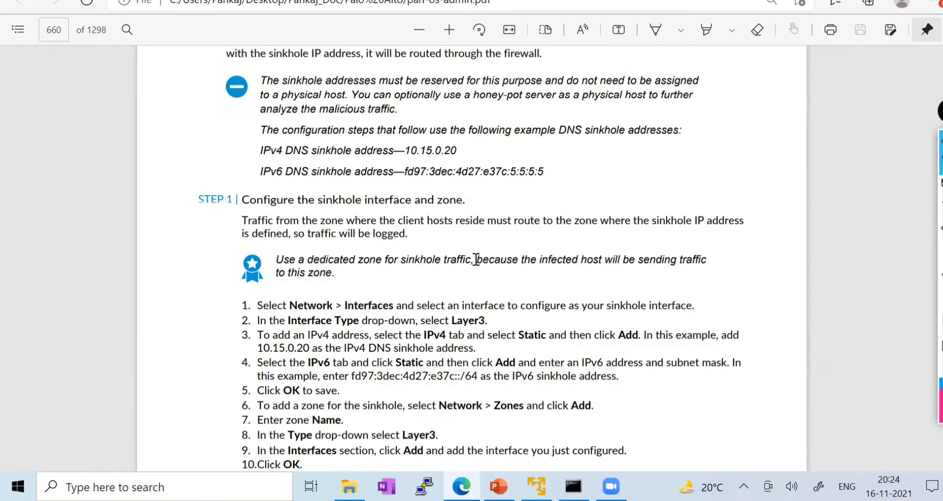
{"action": "scroll", "coordinate": [476, 259], "scroll_direction": "up", "scroll_amount": 4}
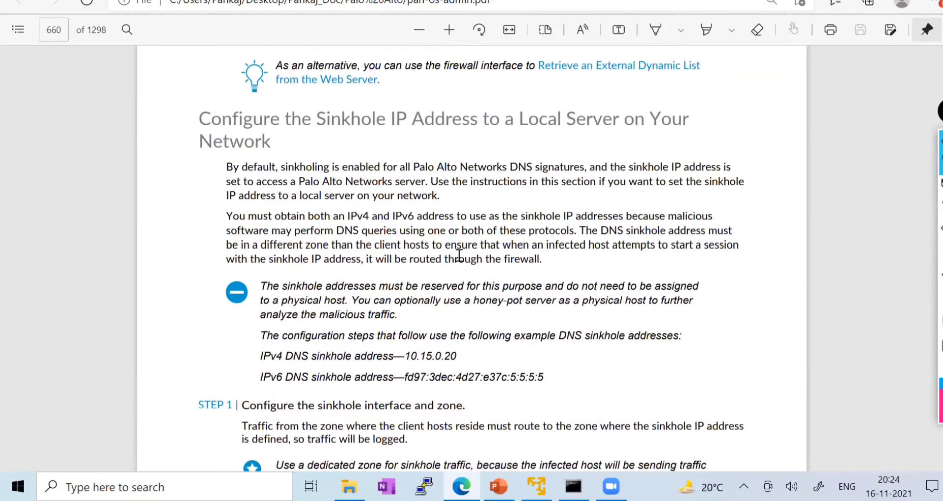
{"action": "key", "text": "ctrl+f"}
- Search the guide for 'url filtering' and step through matches to About URL Filtering on page 781
{"action": "type", "text": "ur"}
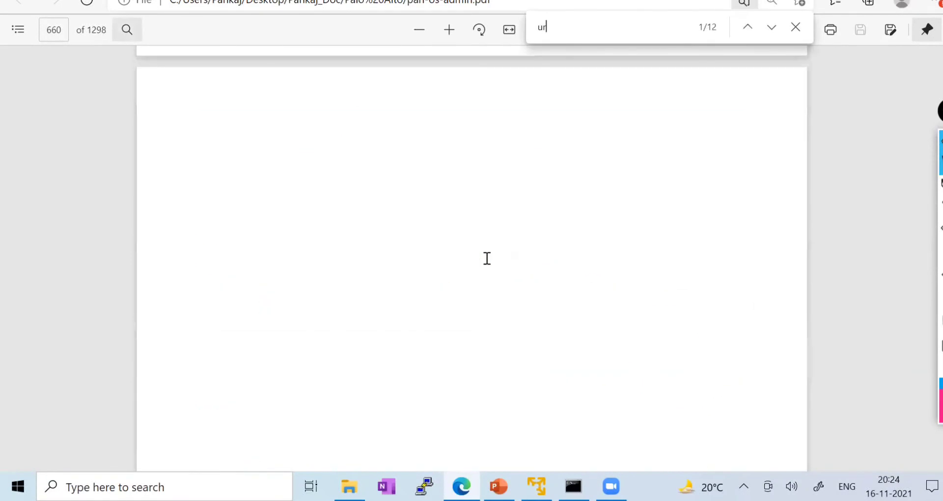
{"action": "type", "text": "l fil"}
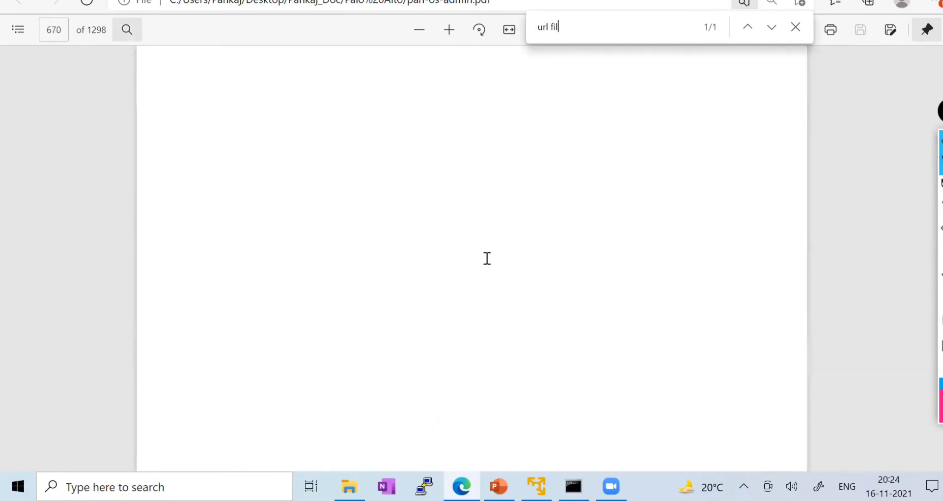
{"action": "type", "text": "t"}
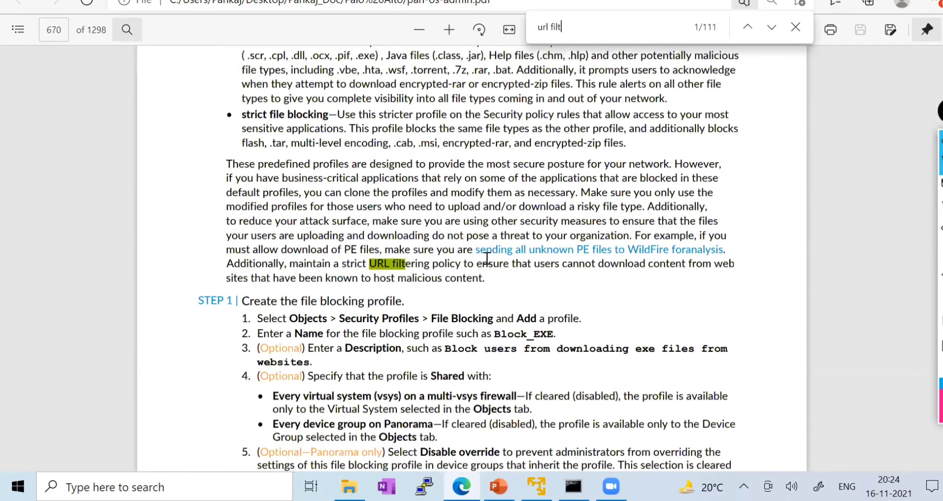
{"action": "type", "text": "ering"}
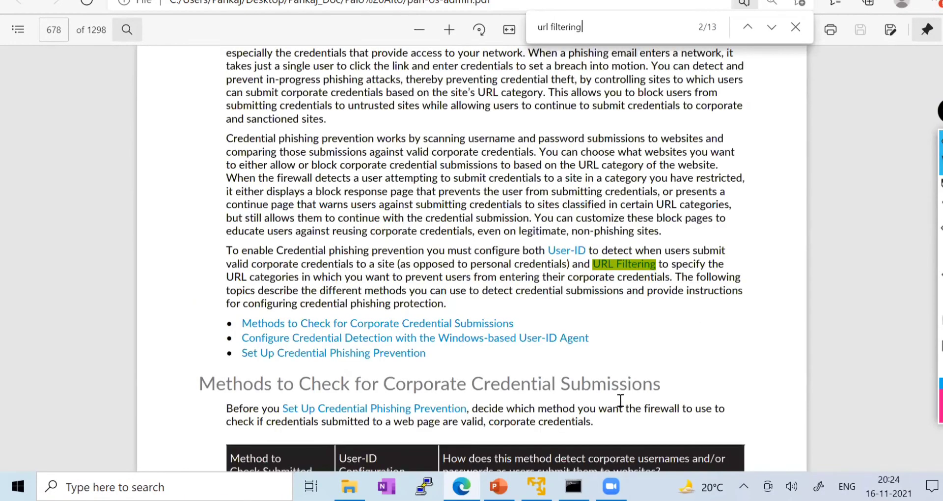
{"action": "left_click", "coordinate": [772, 29]}
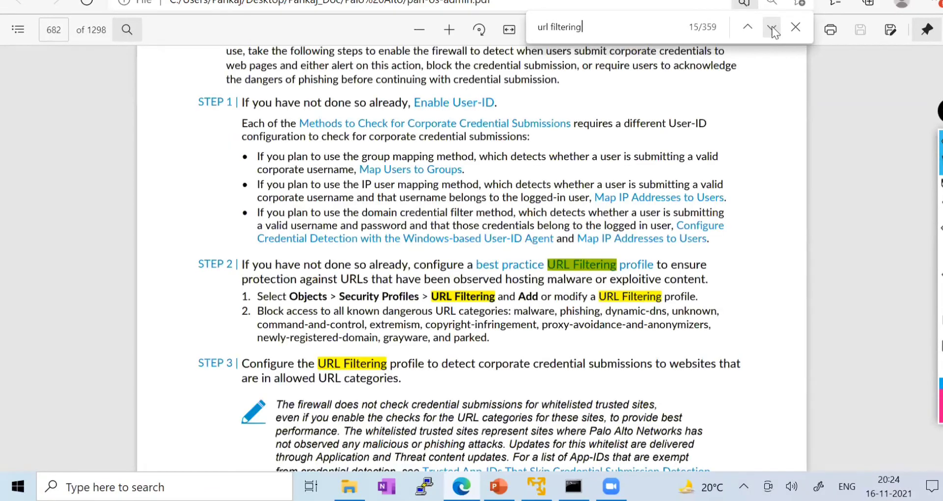
{"action": "left_click", "coordinate": [772, 29]}
{"action": "left_click", "coordinate": [772, 29]}
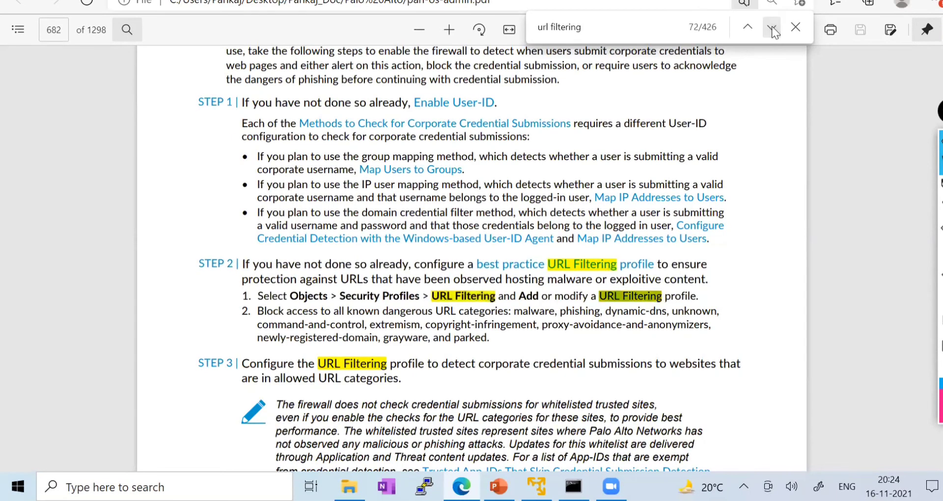
{"action": "left_click", "coordinate": [772, 28]}
{"action": "left_click", "coordinate": [772, 28]}
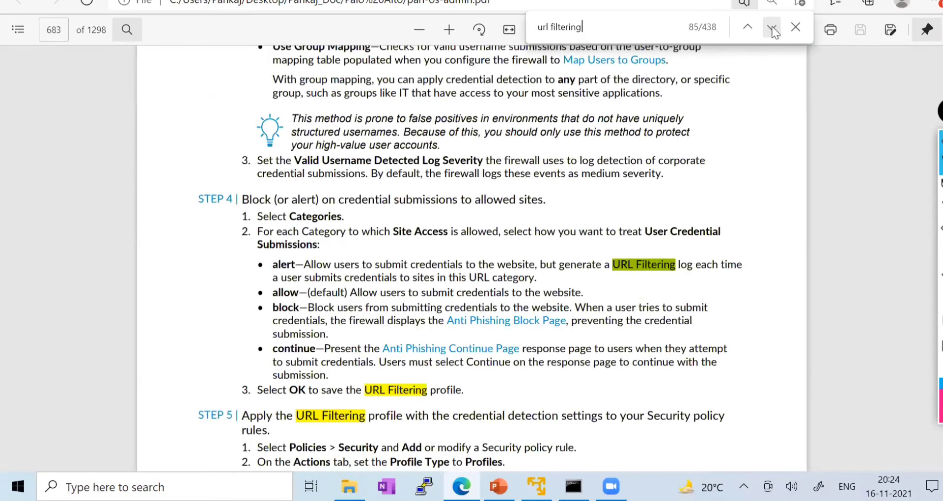
{"action": "left_click", "coordinate": [771, 27]}
{"action": "left_click", "coordinate": [771, 28]}
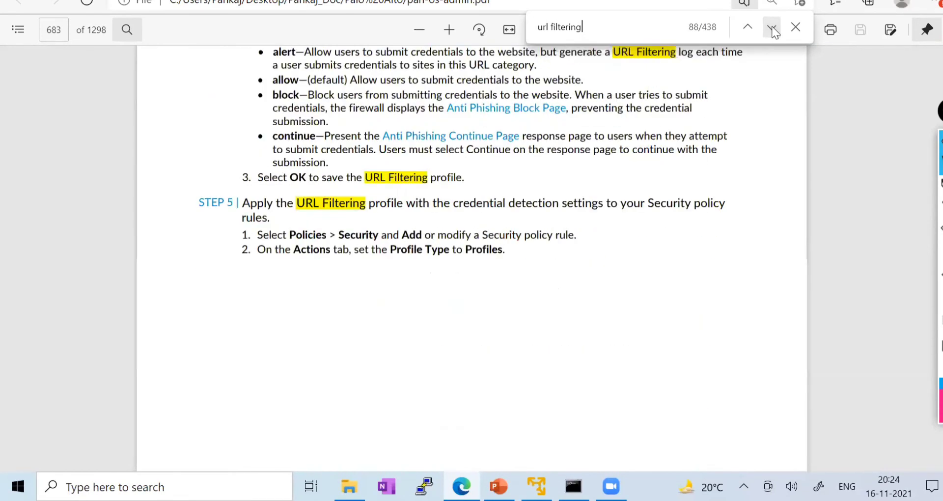
{"action": "left_click", "coordinate": [771, 28]}
{"action": "left_click", "coordinate": [772, 28]}
{"action": "left_click", "coordinate": [772, 28]}
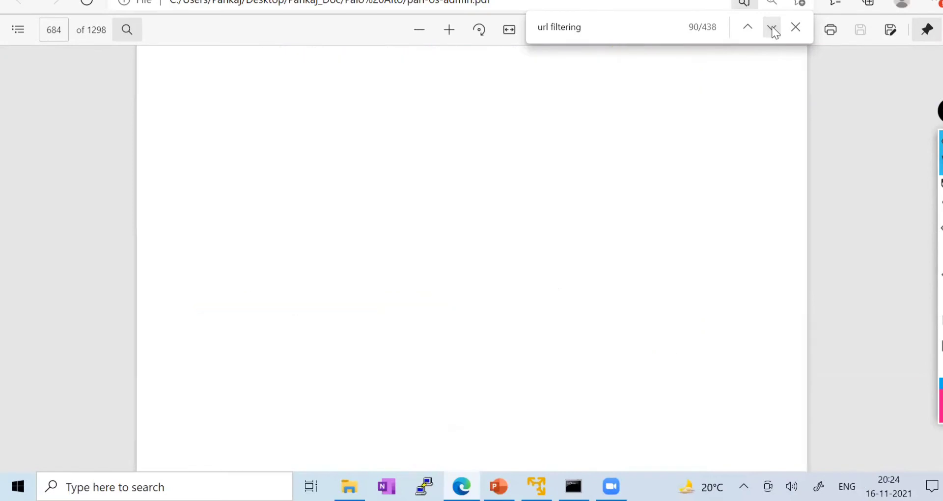
{"action": "left_click", "coordinate": [772, 29]}
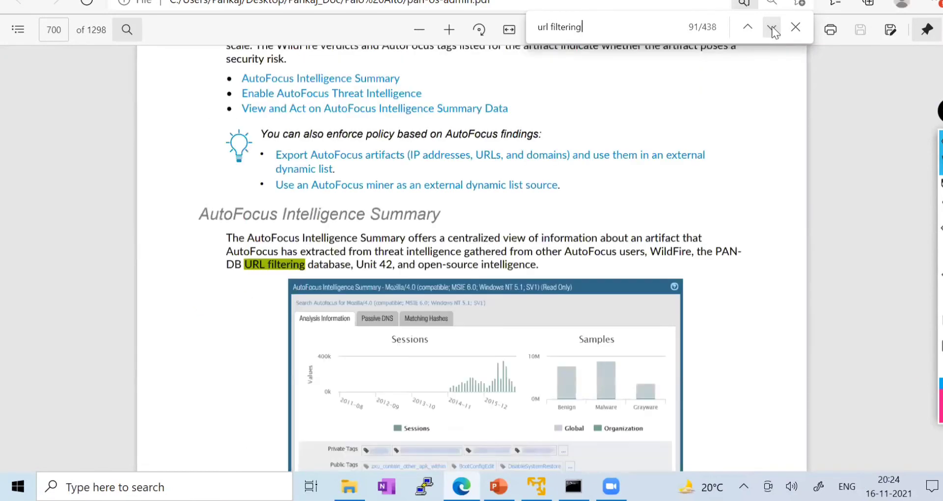
{"action": "left_click", "coordinate": [772, 29]}
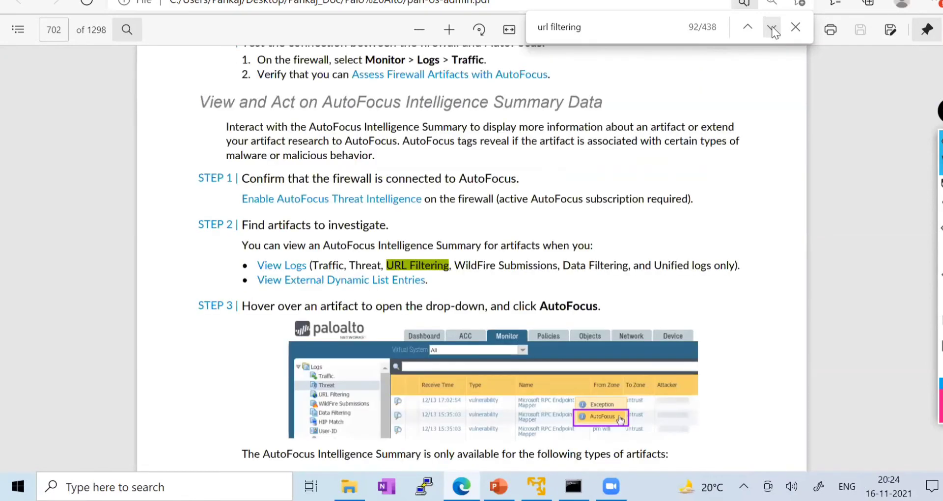
{"action": "left_click", "coordinate": [772, 29]}
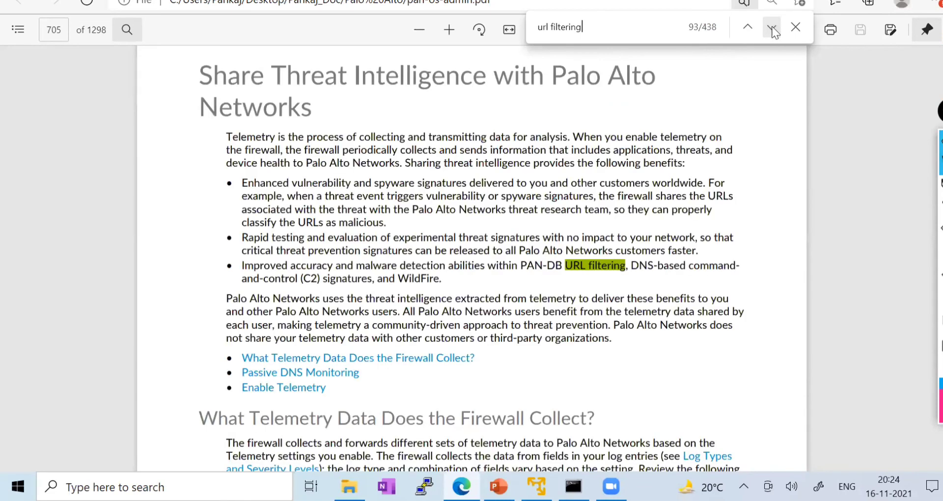
{"action": "left_click", "coordinate": [772, 28]}
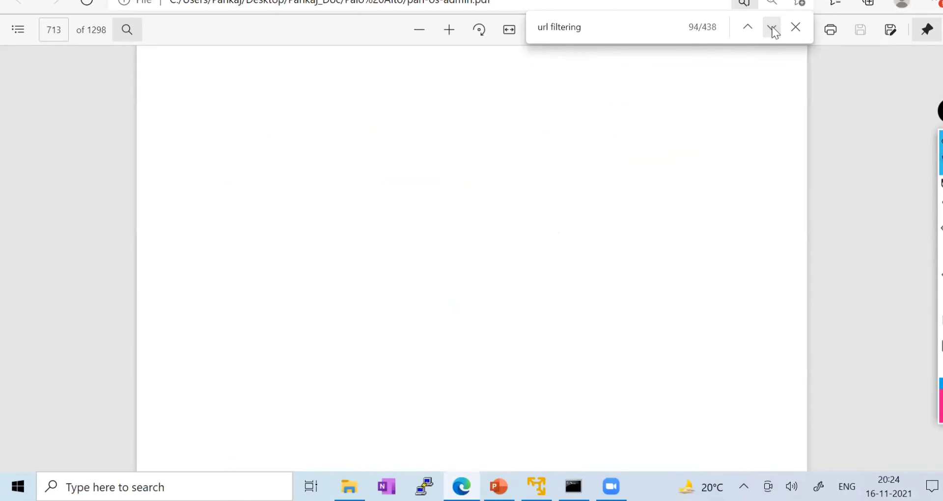
{"action": "left_click", "coordinate": [774, 32]}
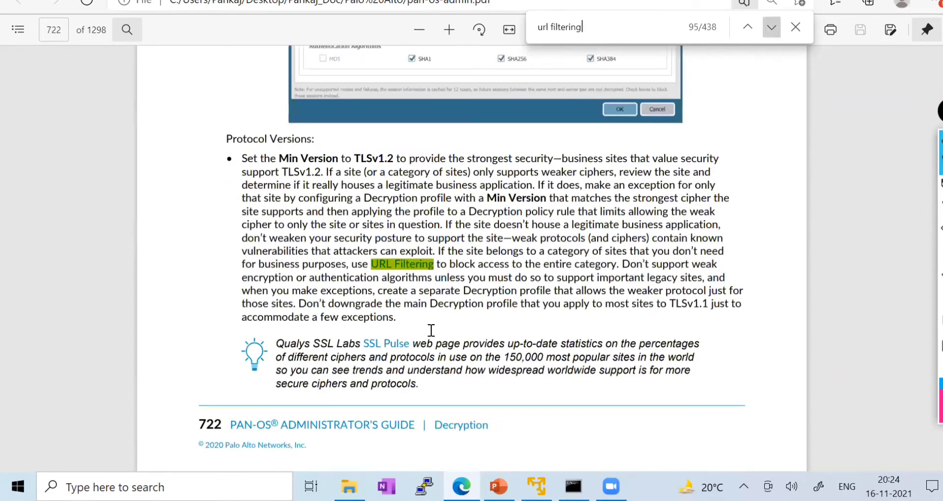
{"action": "key", "text": "Return"}
{"action": "key", "text": "Return"}
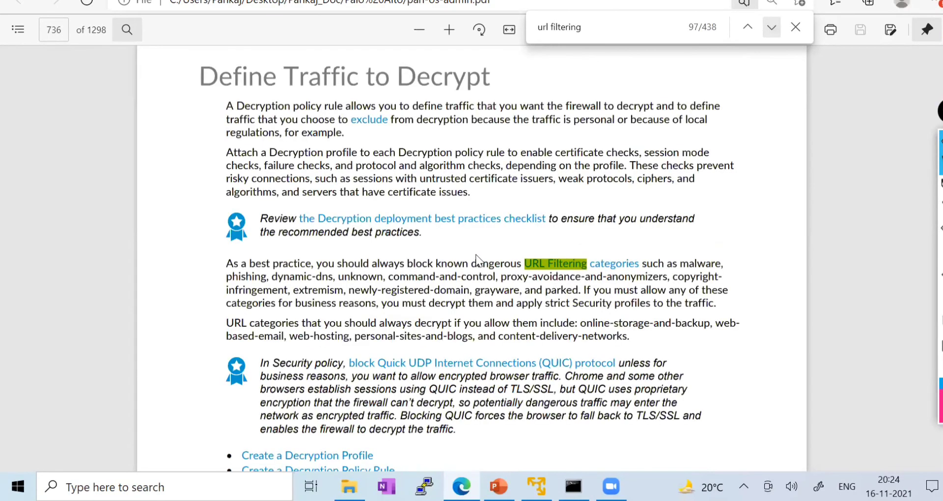
{"action": "key", "text": "Return"}
{"action": "key", "text": "Return"}
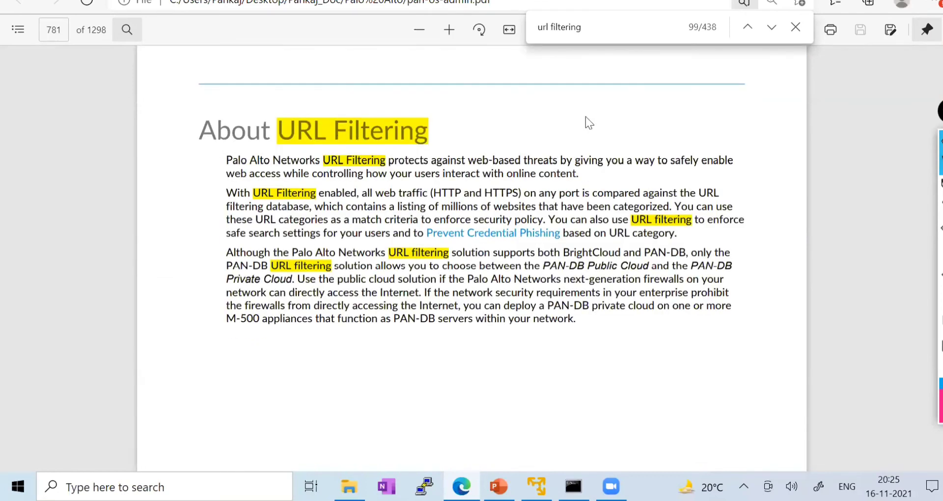
- Highlight lines of the About URL Filtering paragraphs, then return to the firewall's web interface
{"action": "left_click_drag", "start_coordinate": [227, 162], "coordinate": [692, 174]}
{"action": "left_click", "coordinate": [436, 299]}
{"action": "left_click", "coordinate": [235, 164]}
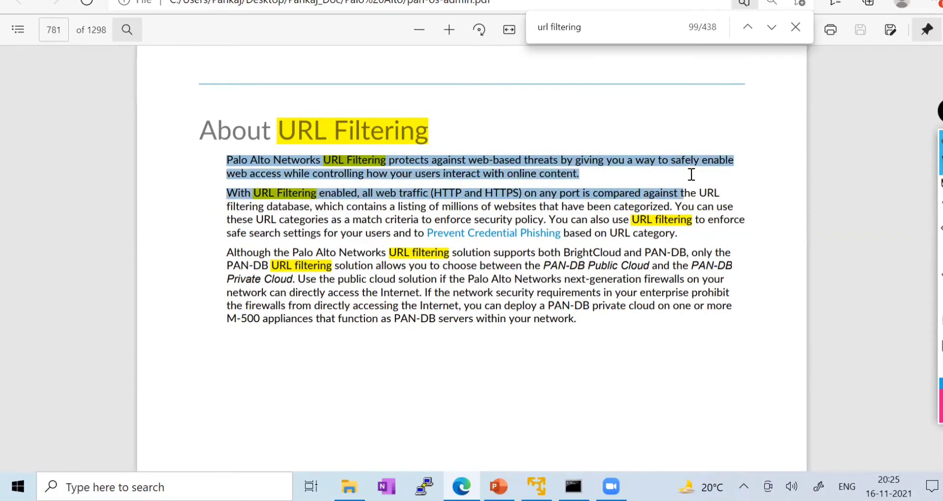
{"action": "left_click_drag", "start_coordinate": [597, 173], "coordinate": [236, 167]}
{"action": "left_click", "coordinate": [284, 176]}
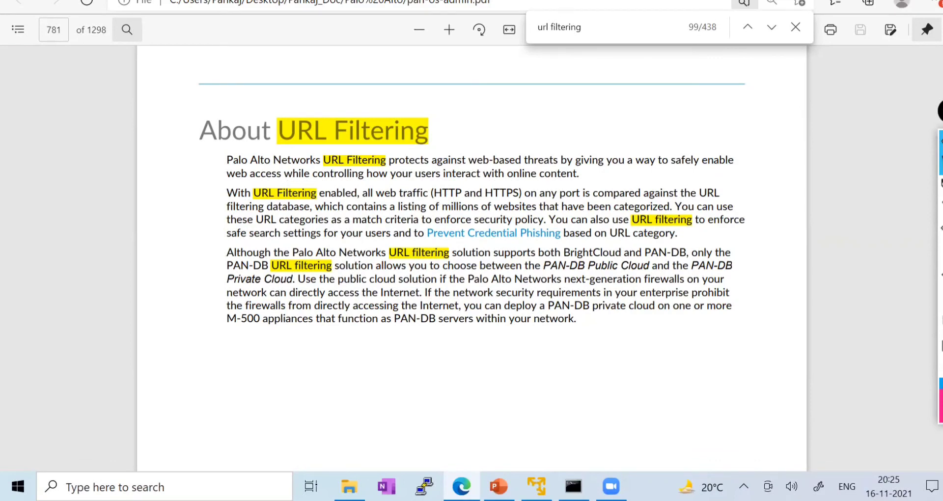
{"action": "left_click", "coordinate": [221, 0]}
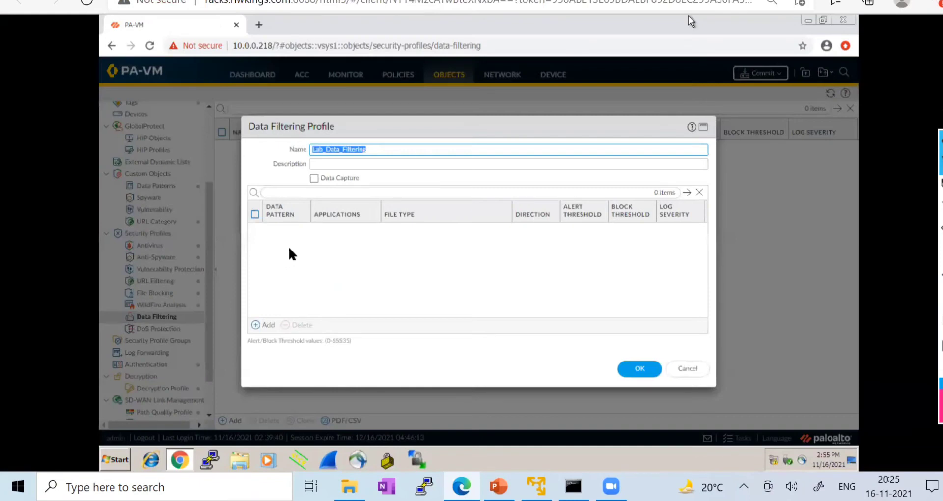
- Add File Properties, Predefined Pattern and Regular Expression rows to the Lab_Data_Filtering profile
{"action": "left_click", "coordinate": [265, 325]}
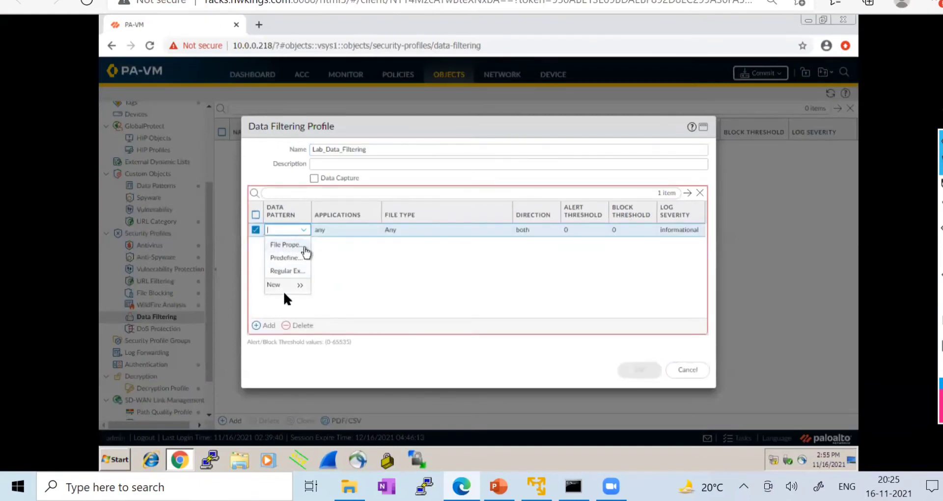
{"action": "left_click", "coordinate": [293, 248]}
{"action": "left_click", "coordinate": [293, 273]}
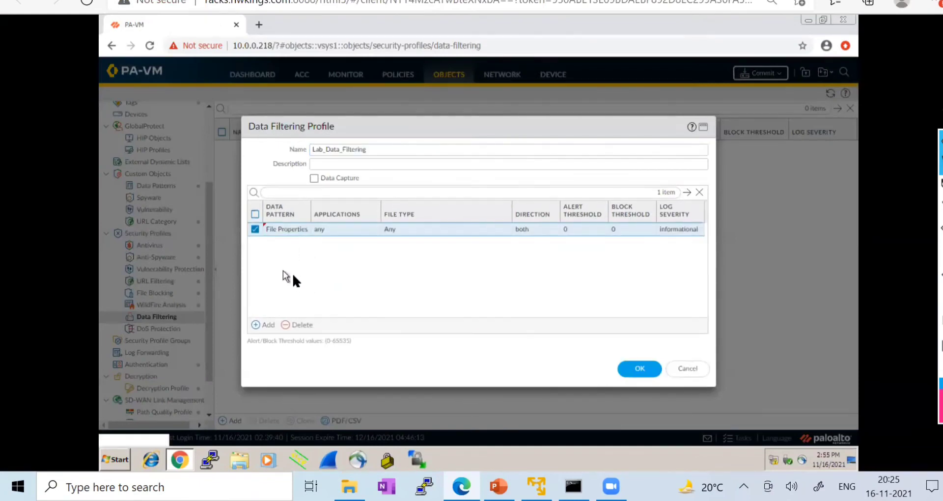
{"action": "left_click", "coordinate": [268, 326]}
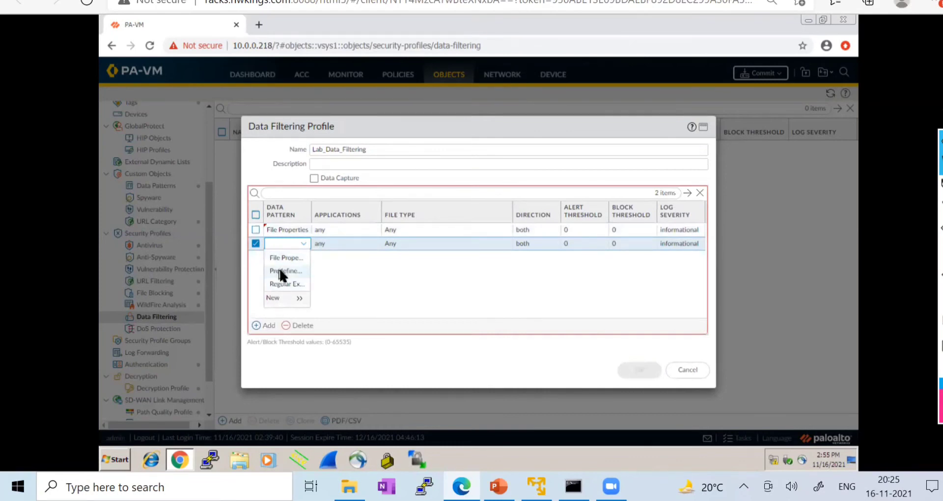
{"action": "left_click", "coordinate": [280, 271]}
{"action": "left_click", "coordinate": [277, 297]}
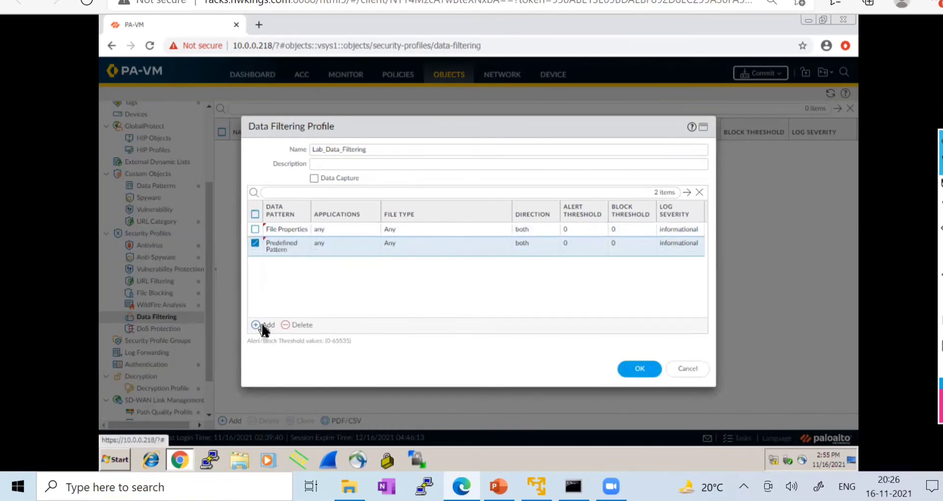
{"action": "left_click", "coordinate": [256, 325]}
{"action": "left_click", "coordinate": [279, 305]}
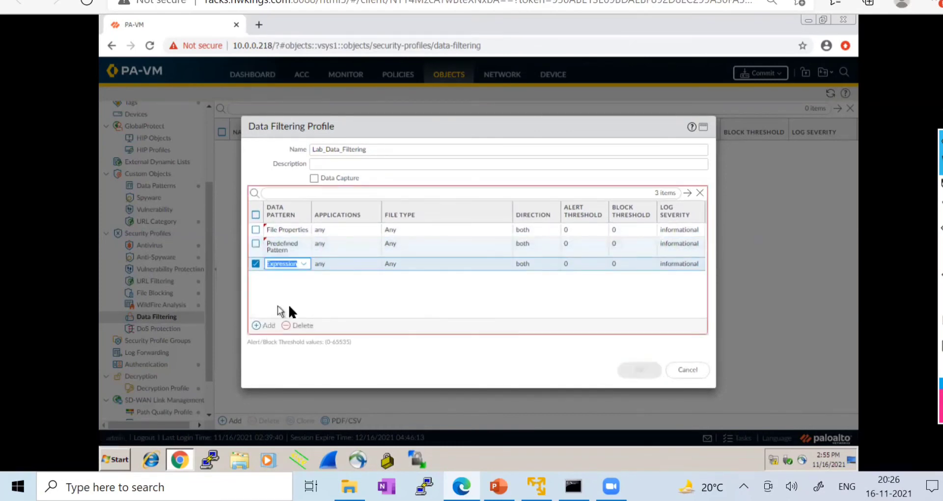
{"action": "left_click", "coordinate": [398, 292]}
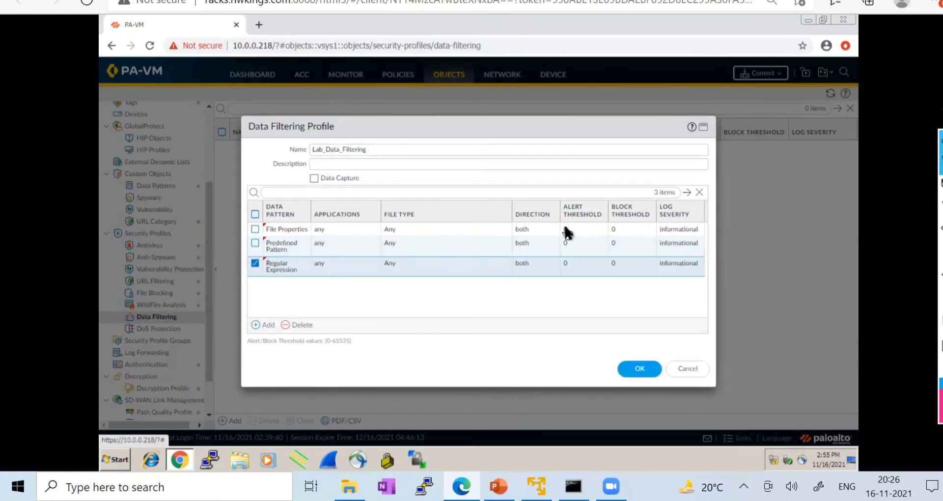
{"action": "left_click", "coordinate": [680, 229]}
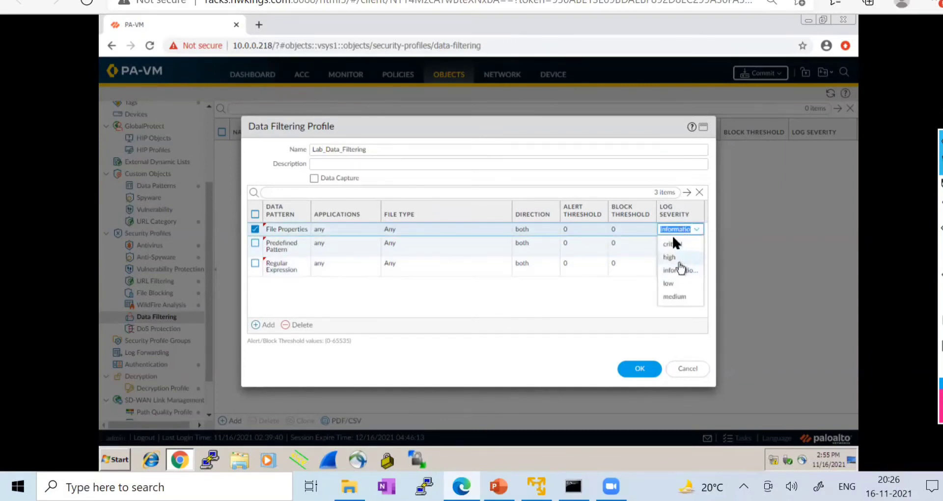
- Set log severity to critical for all three data pattern rows
{"action": "left_click", "coordinate": [672, 242]}
{"action": "left_click", "coordinate": [682, 248]}
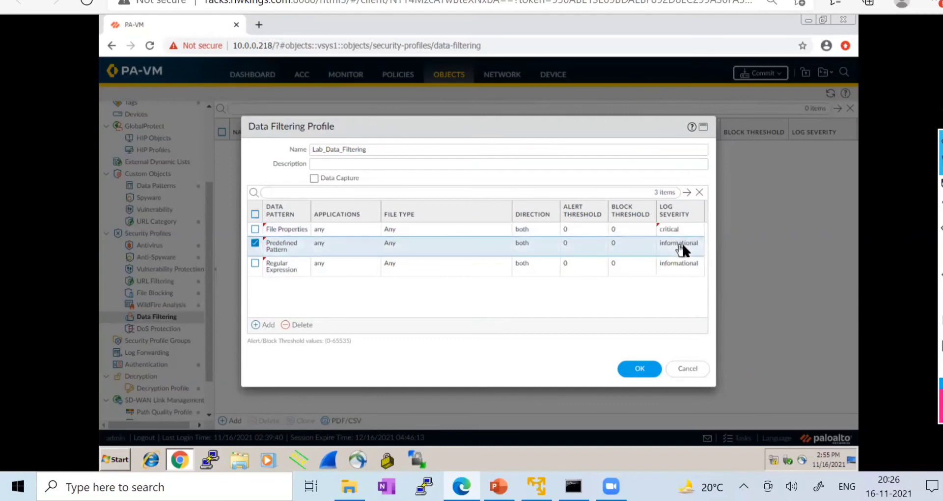
{"action": "left_click", "coordinate": [680, 249]}
{"action": "left_click", "coordinate": [676, 255]}
{"action": "left_click", "coordinate": [678, 265]}
{"action": "left_click", "coordinate": [676, 276]}
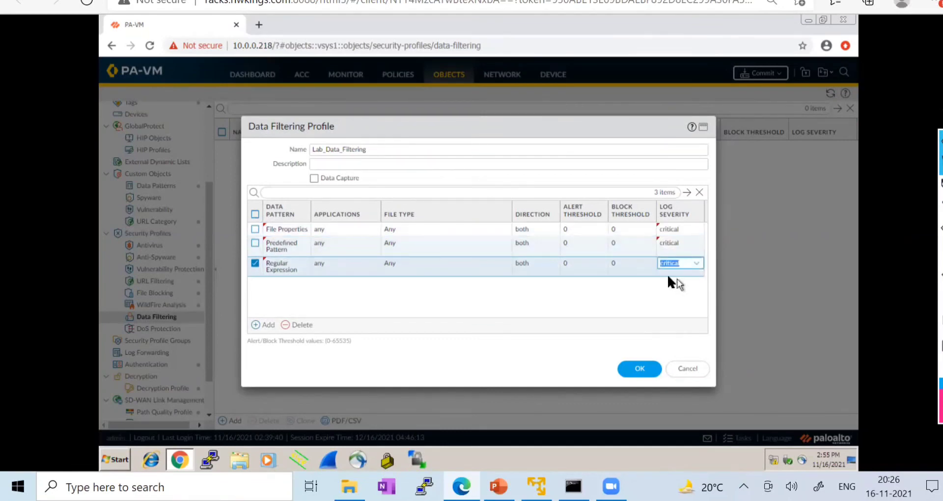
- Set alert and block thresholds to 1 for File Properties and Predefined Pattern
{"action": "left_click", "coordinate": [584, 229]}
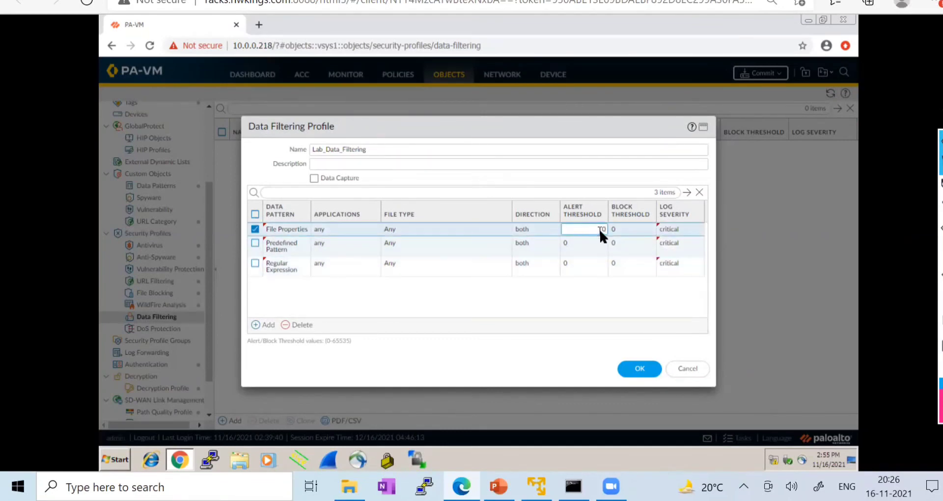
{"action": "left_click", "coordinate": [623, 228]}
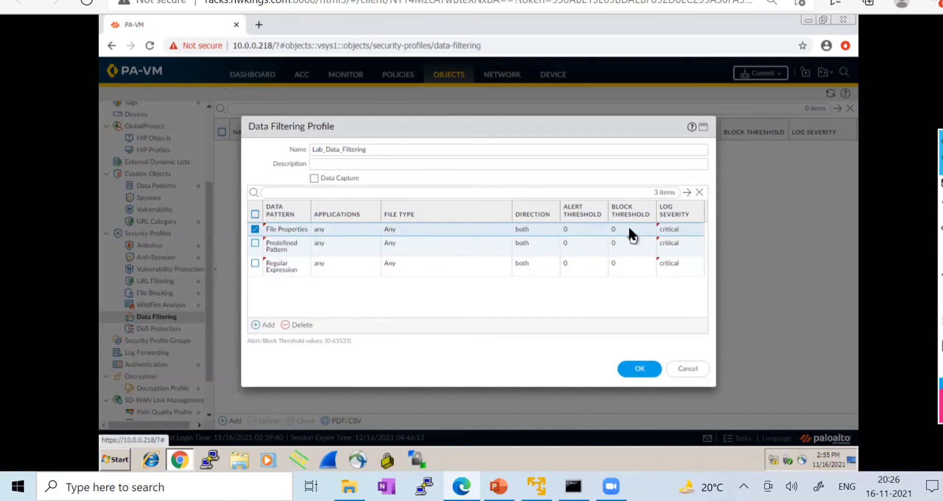
{"action": "left_click", "coordinate": [586, 230]}
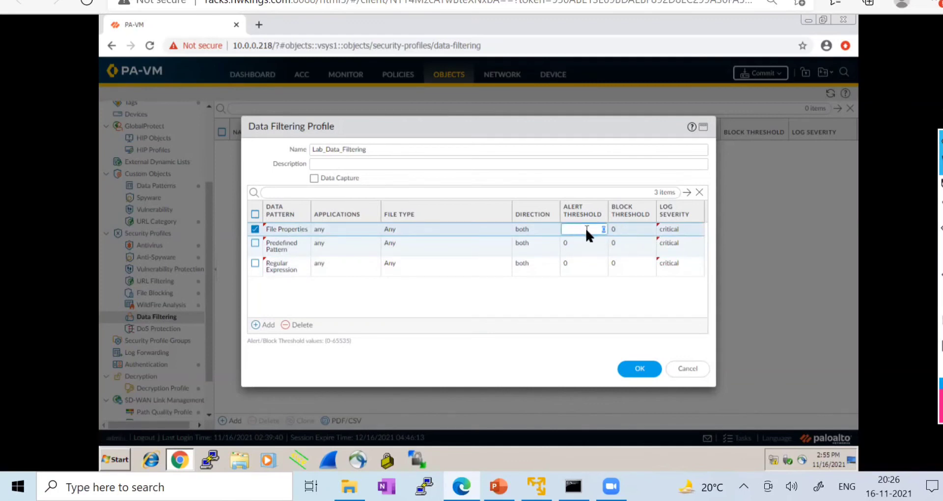
{"action": "left_click", "coordinate": [628, 227]}
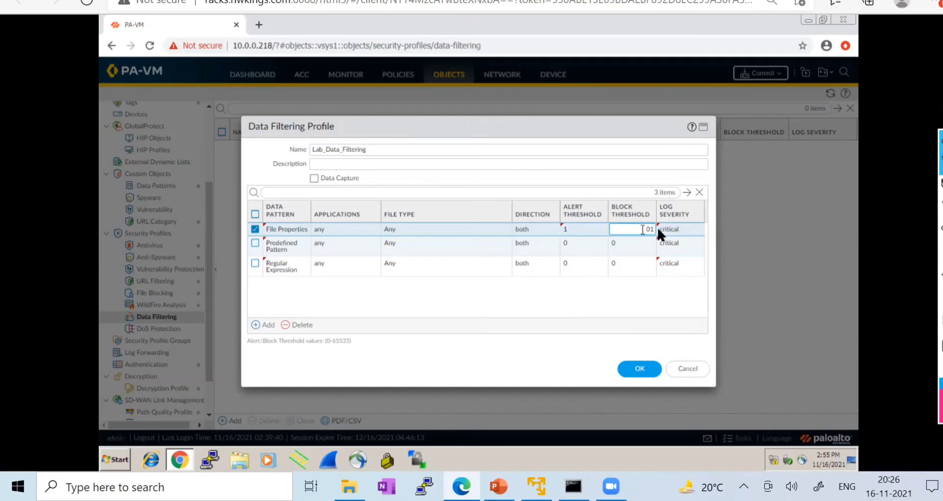
{"action": "type", "text": "1"}
{"action": "key", "text": "Return"}
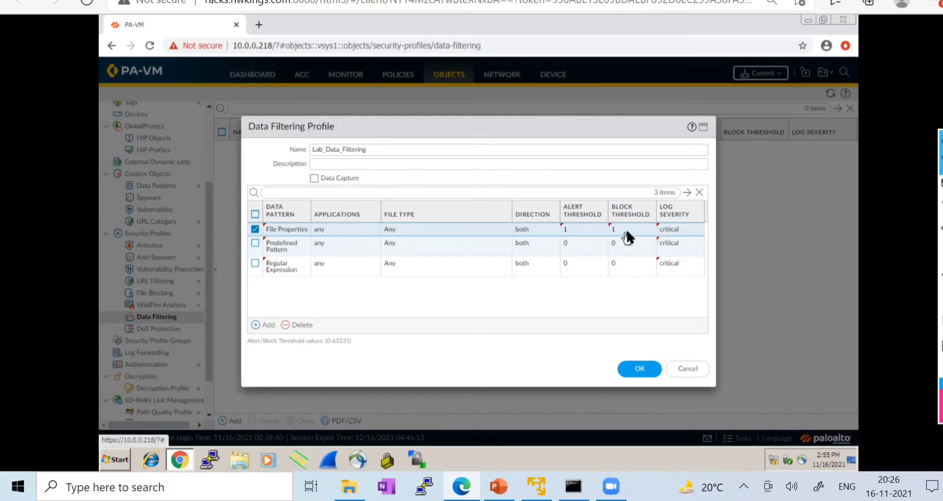
{"action": "left_click", "coordinate": [583, 244]}
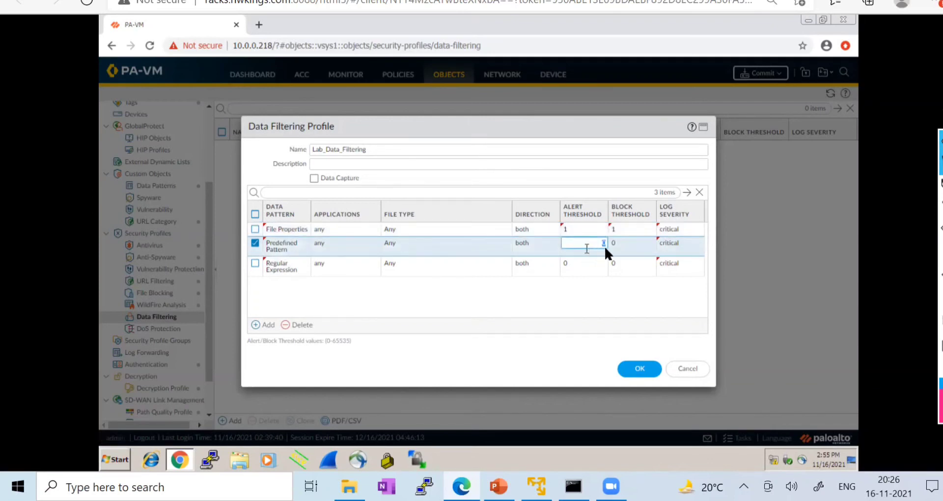
{"action": "left_click", "coordinate": [638, 239]}
{"action": "type", "text": "1"}
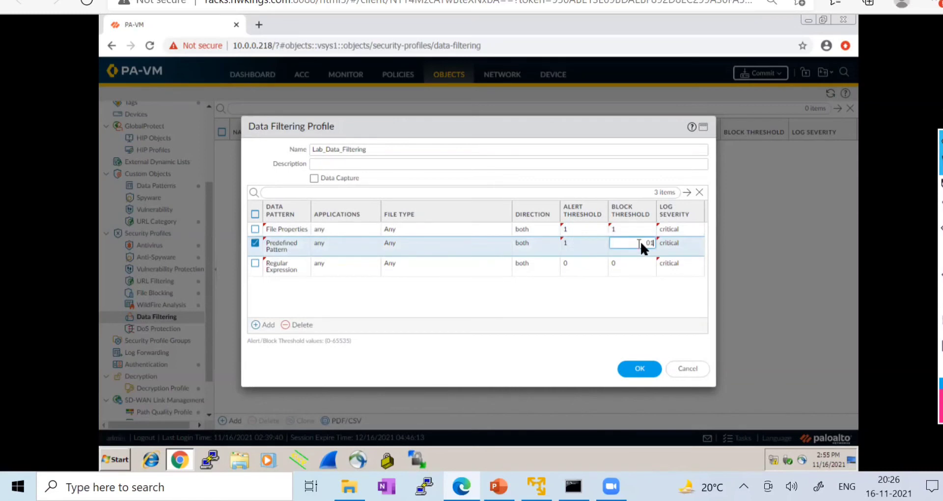
{"action": "left_click_drag", "start_coordinate": [640, 241], "coordinate": [658, 241]}
{"action": "type", "text": "1"}
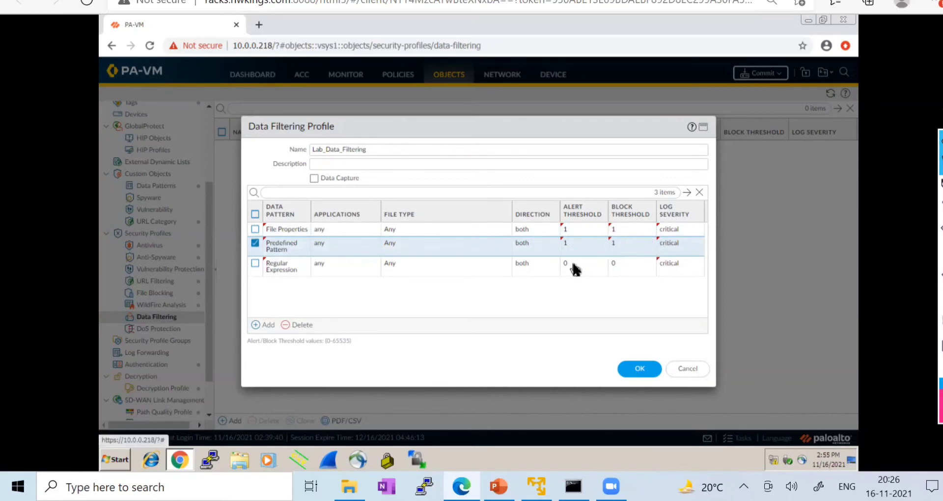
- Set Regular Expression's alert and block thresholds to 1 and save the profile
{"action": "left_click", "coordinate": [585, 266]}
{"action": "type", "text": "1"}
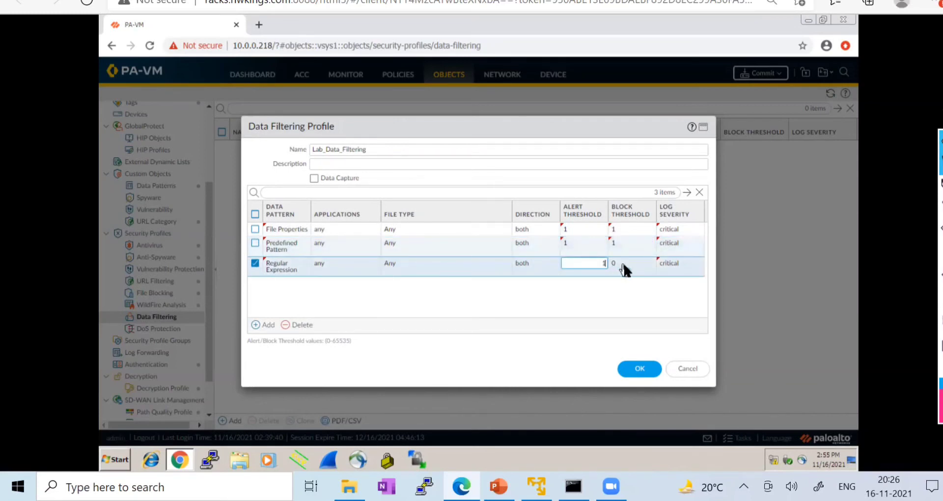
{"action": "left_click", "coordinate": [640, 266]}
{"action": "left_click", "coordinate": [659, 267]}
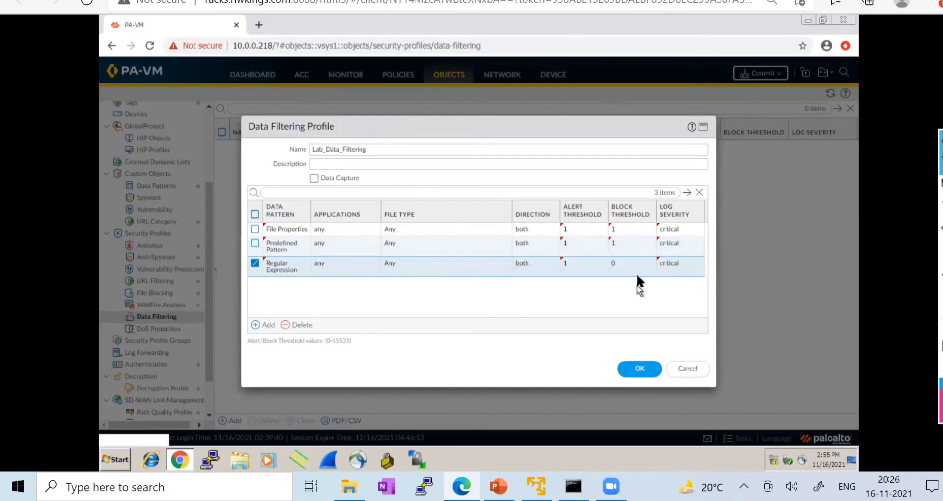
{"action": "left_click", "coordinate": [636, 268]}
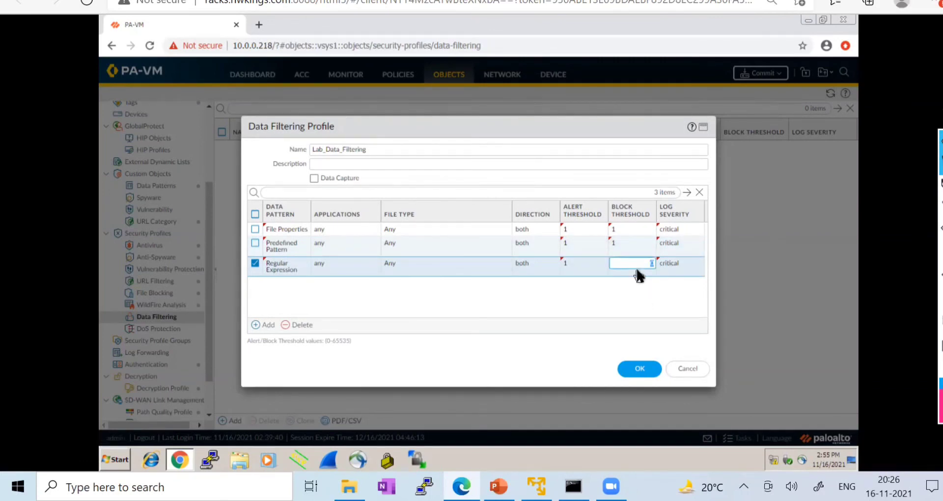
{"action": "left_click", "coordinate": [574, 294]}
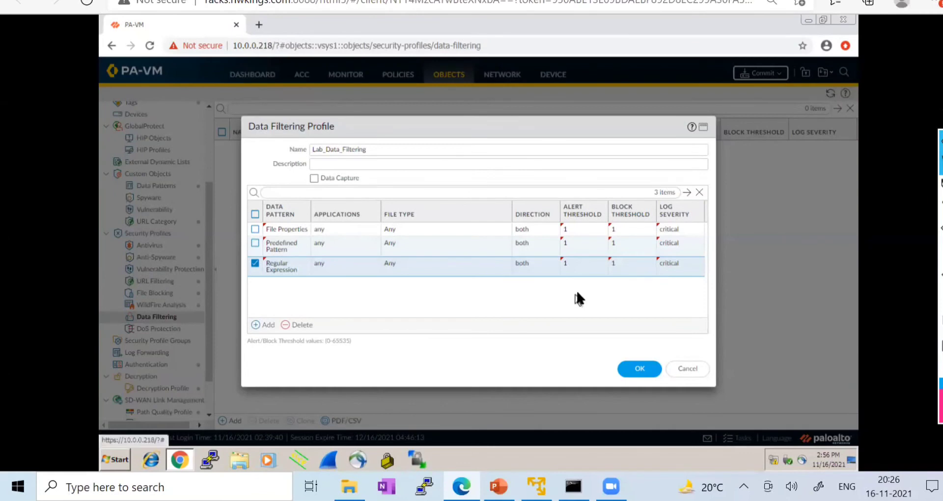
{"action": "left_click", "coordinate": [638, 369]}
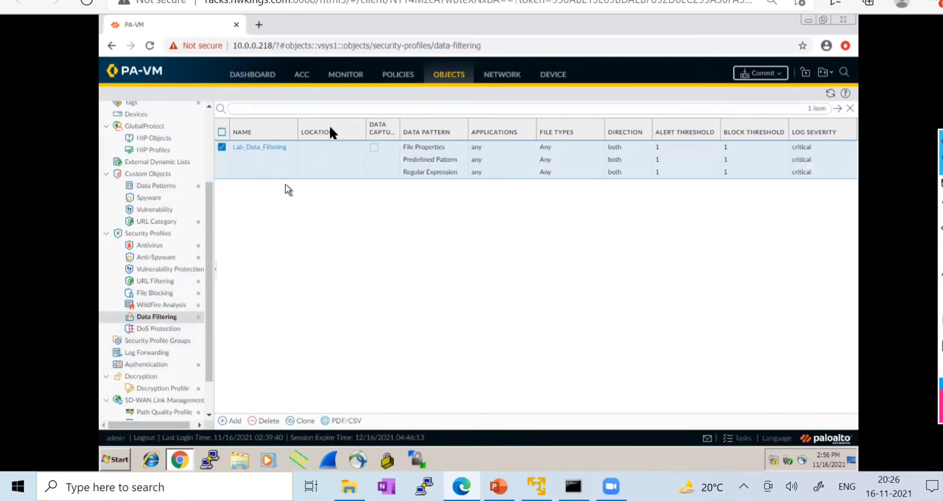
- Switch to the EVE-NG lab topology page
{"action": "left_click", "coordinate": [128, 1]}
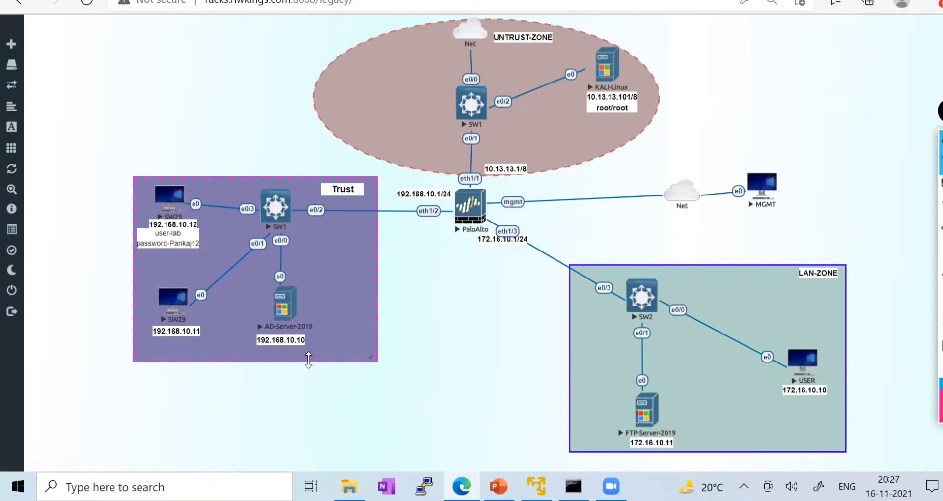
- Open SW28's console and browse to the empty C:\data folder
{"action": "left_click", "coordinate": [178, 305]}
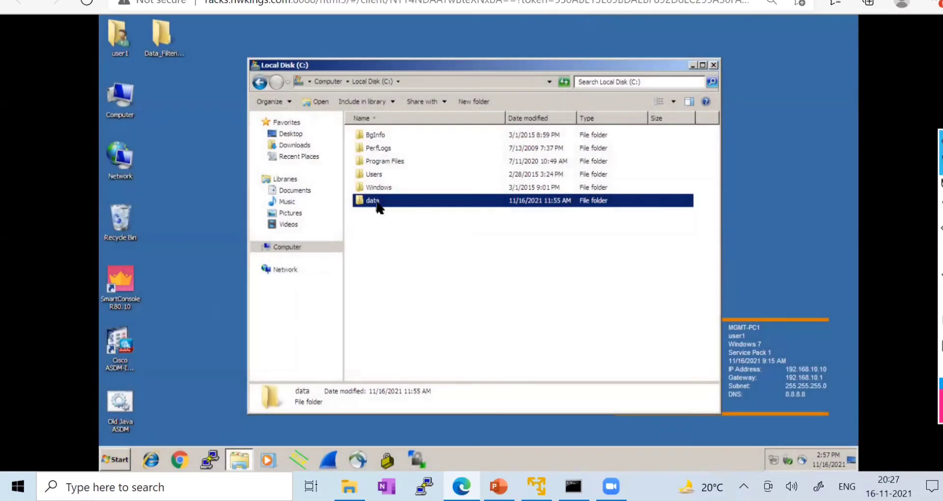
{"action": "double_click", "coordinate": [377, 201]}
{"action": "left_click", "coordinate": [714, 64]}
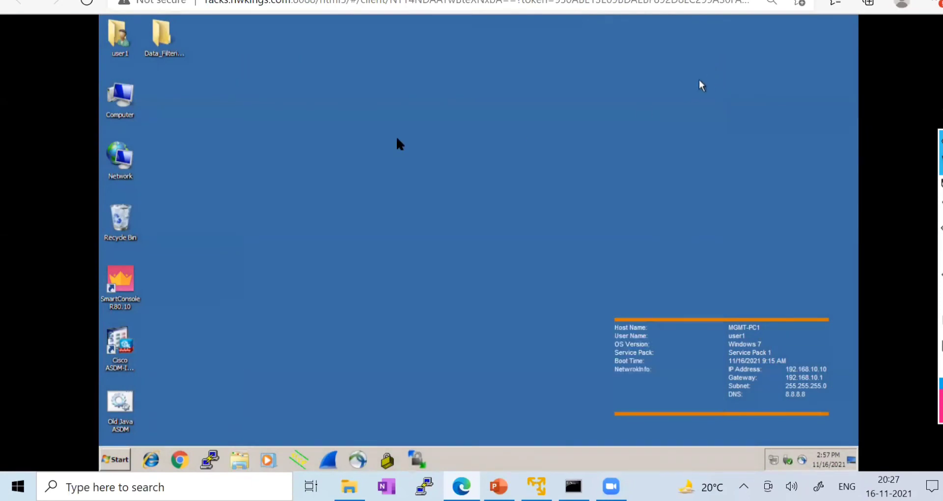
{"action": "double_click", "coordinate": [122, 95]}
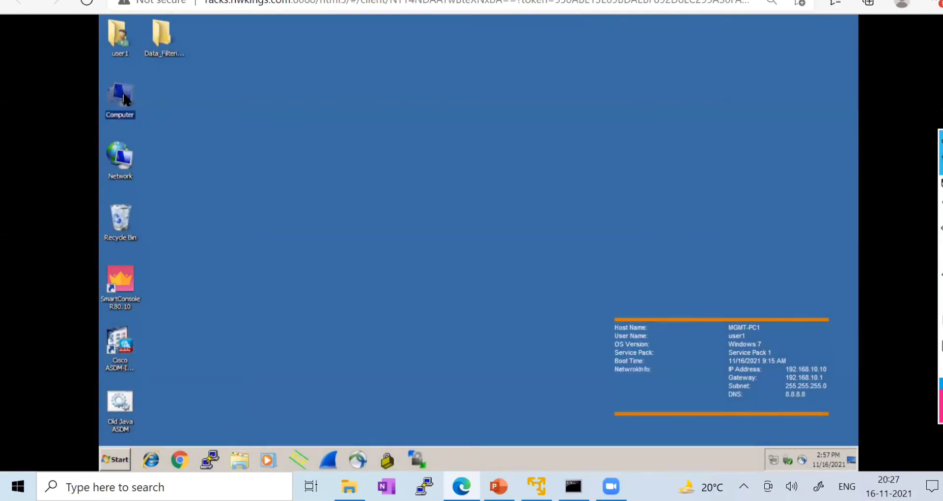
{"action": "double_click", "coordinate": [395, 142]}
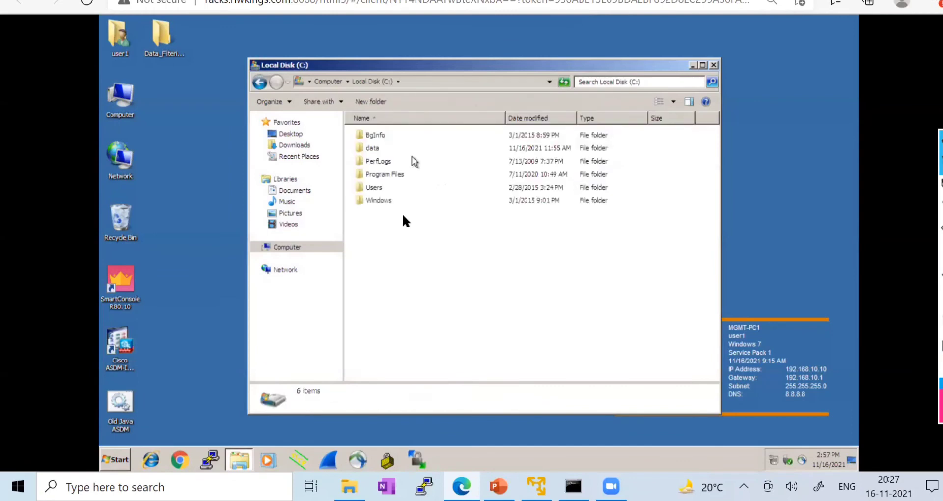
{"action": "double_click", "coordinate": [373, 147]}
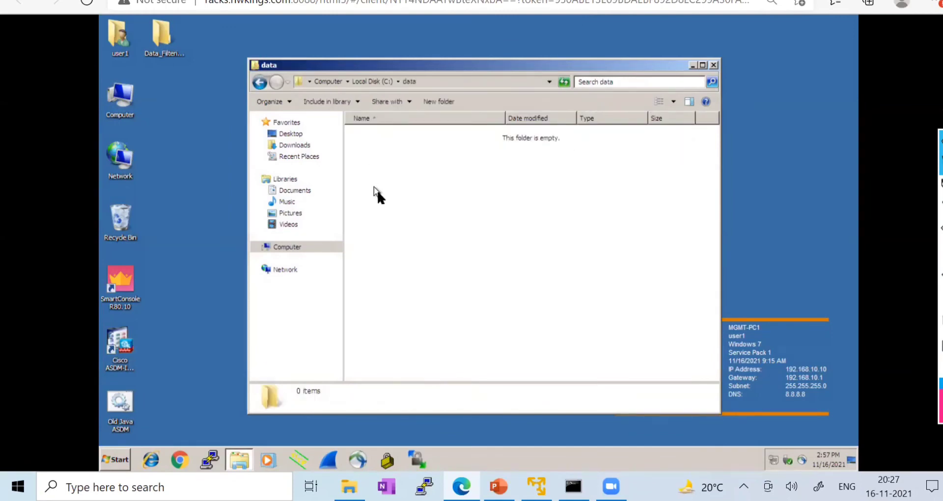
- Sketch the test path SW28 → PaloAlto → FTP-Server-2019 on the topology, then erase the ink
{"action": "left_click", "coordinate": [91, 1]}
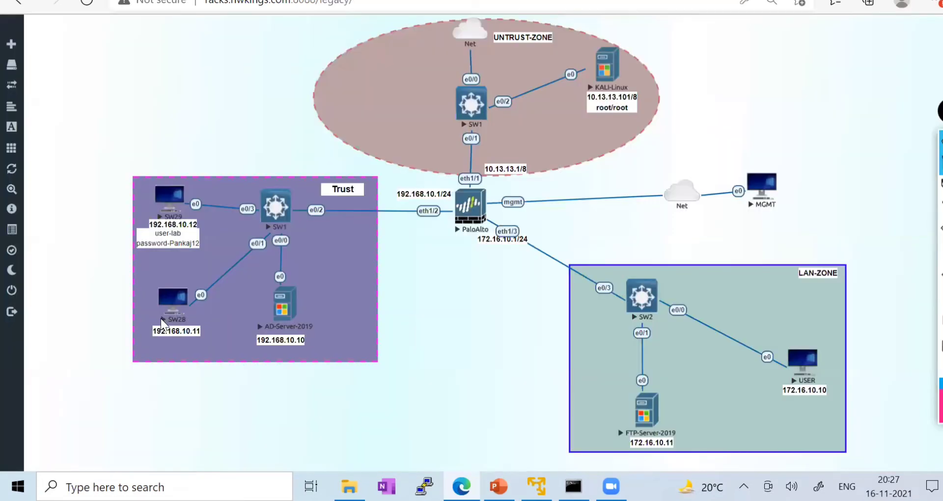
{"action": "mouse_move", "coordinate": [939, 187]}
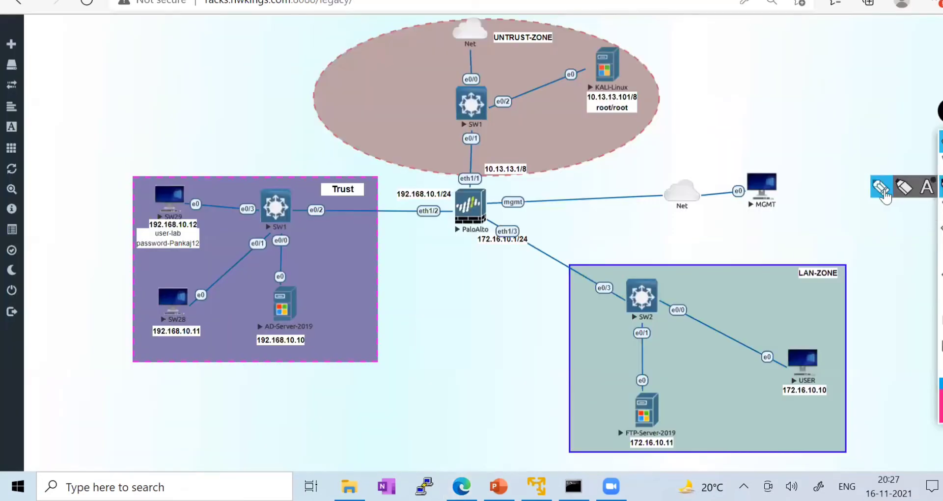
{"action": "left_click", "coordinate": [903, 187]}
{"action": "mouse_move", "coordinate": [170, 314]}
{"action": "left_mouse_down"}
{"action": "mouse_move", "coordinate": [199, 243]}
{"action": "mouse_move", "coordinate": [389, 197]}
{"action": "left_mouse_up"}
{"action": "mouse_move", "coordinate": [445, 217]}
{"action": "left_mouse_down"}
{"action": "mouse_move", "coordinate": [616, 413]}
{"action": "mouse_move", "coordinate": [655, 427]}
{"action": "mouse_move", "coordinate": [614, 421]}
{"action": "mouse_move", "coordinate": [646, 457]}
{"action": "mouse_move", "coordinate": [695, 440]}
{"action": "mouse_move", "coordinate": [631, 422]}
{"action": "left_mouse_up"}
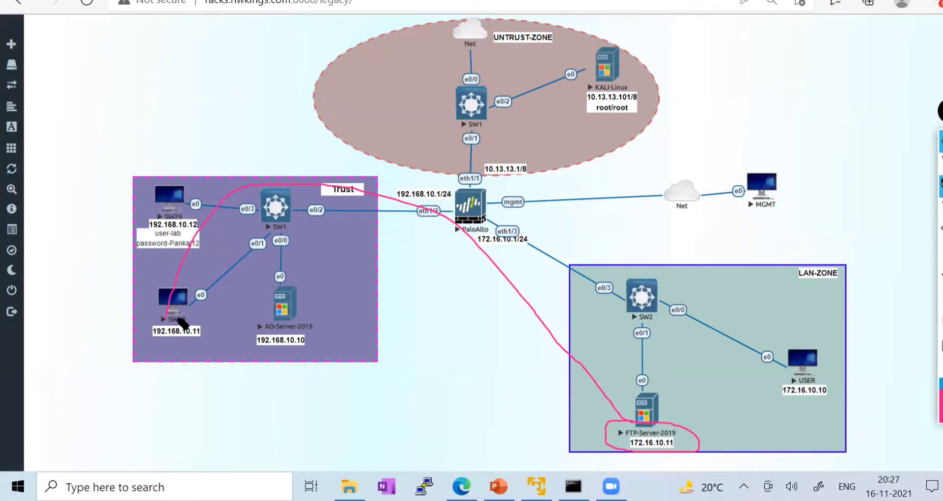
{"action": "left_click_drag", "start_coordinate": [680, 416], "coordinate": [623, 392]}
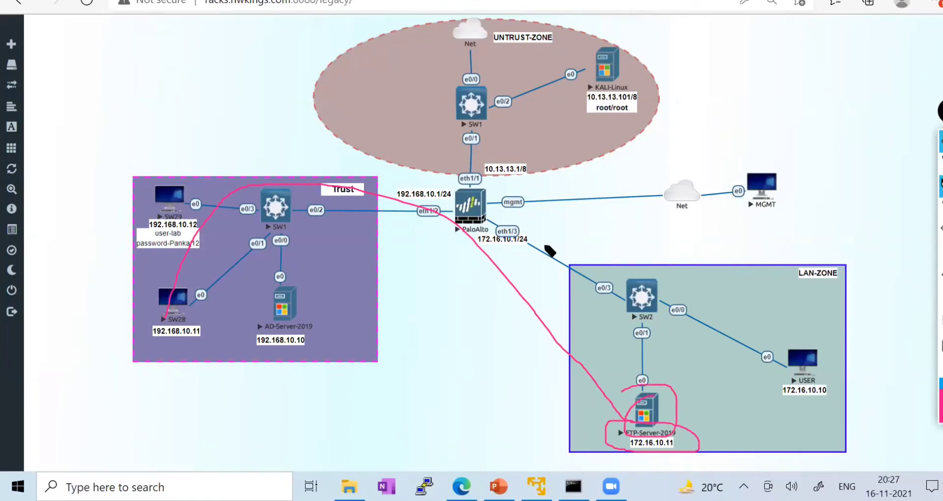
{"action": "left_click_drag", "start_coordinate": [484, 219], "coordinate": [548, 169]}
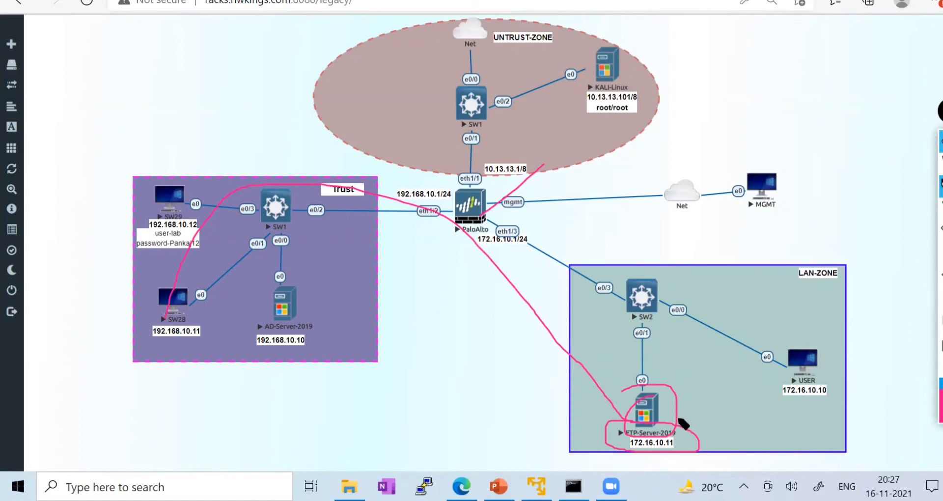
{"action": "left_click", "coordinate": [939, 302]}
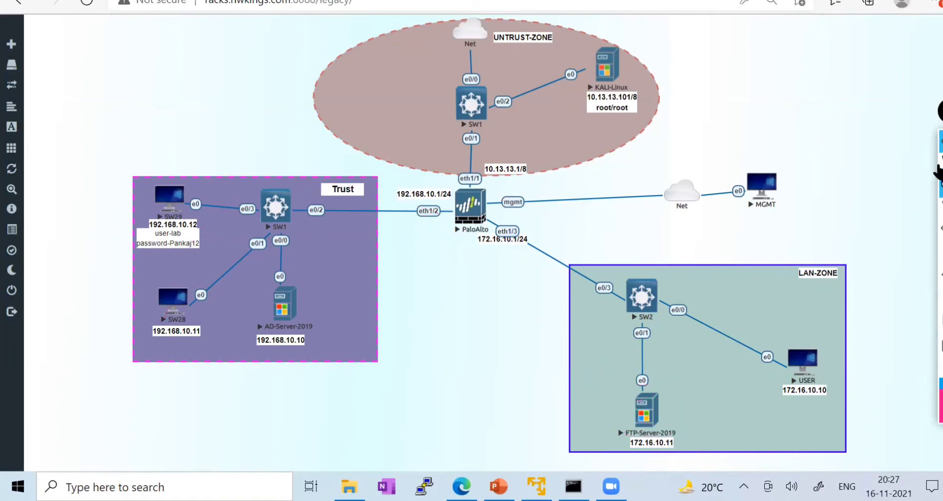
{"action": "mouse_move", "coordinate": [938, 184]}
- Return to the PA-VM interface and open the Custom Objects Data Patterns list
{"action": "left_click", "coordinate": [176, 1]}
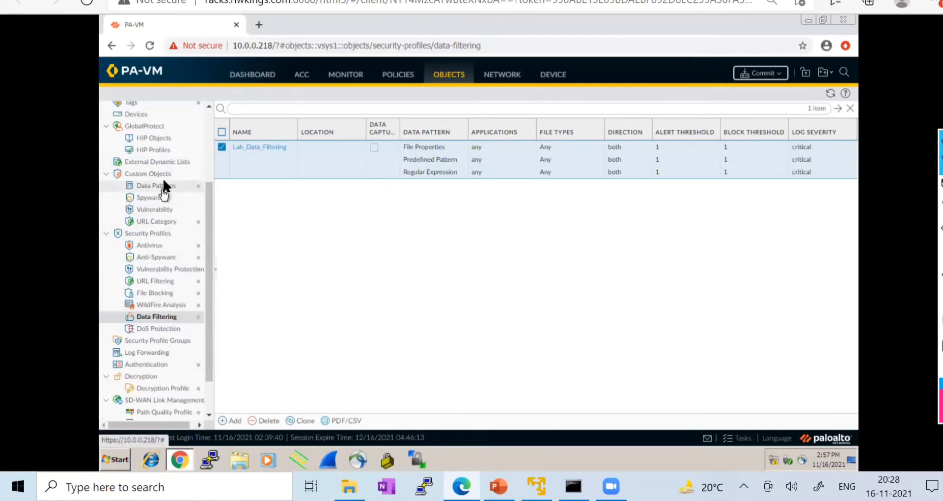
{"action": "scroll", "coordinate": [158, 196], "scroll_direction": "up", "scroll_amount": 3}
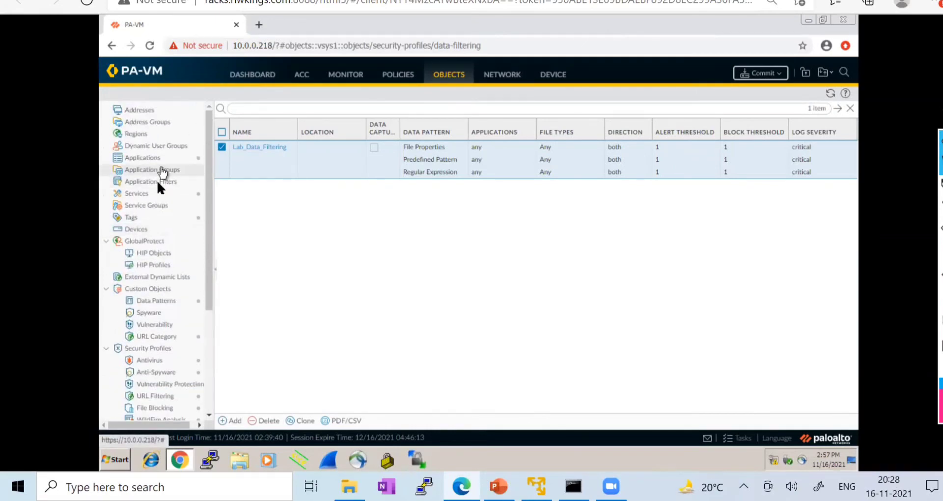
{"action": "left_click", "coordinate": [156, 301]}
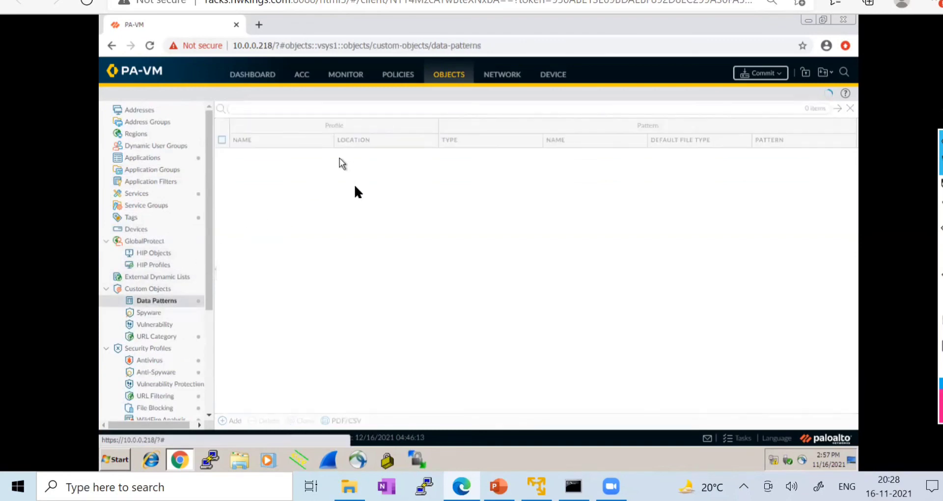
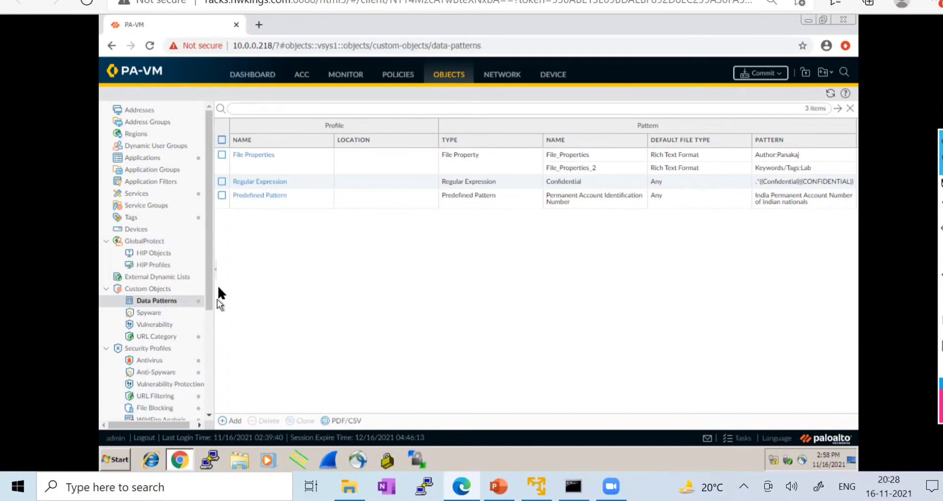
- Open the Data Filtering profiles page showing Lab_Data_Filtering, then return to the lab PC session
{"action": "left_click_drag", "start_coordinate": [206, 288], "coordinate": [196, 338]}
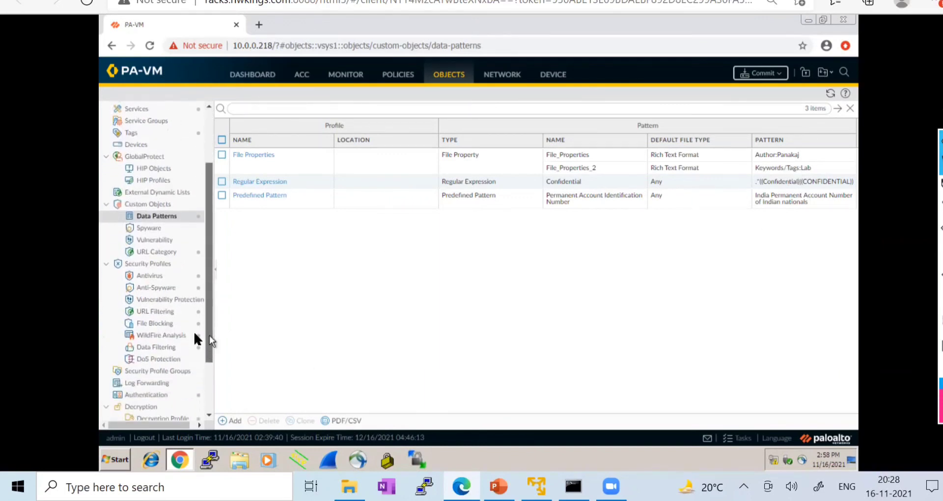
{"action": "left_click", "coordinate": [157, 346]}
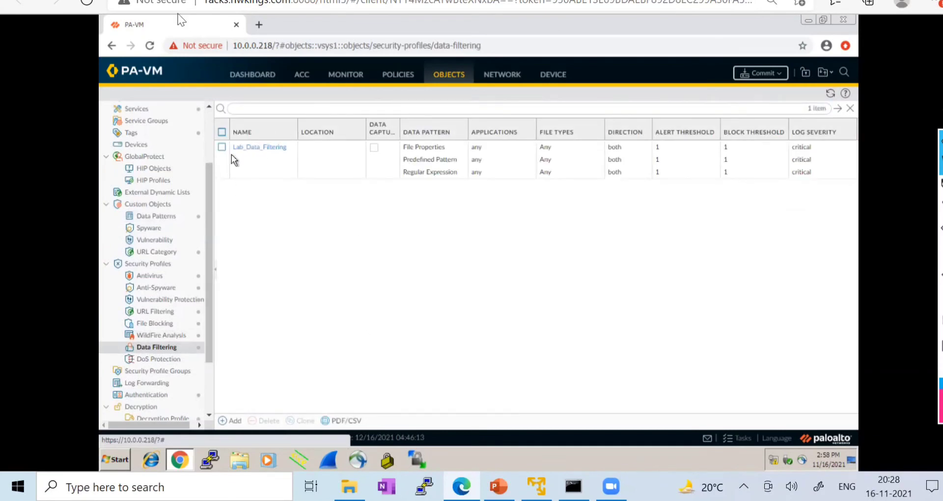
{"action": "left_click", "coordinate": [177, 1]}
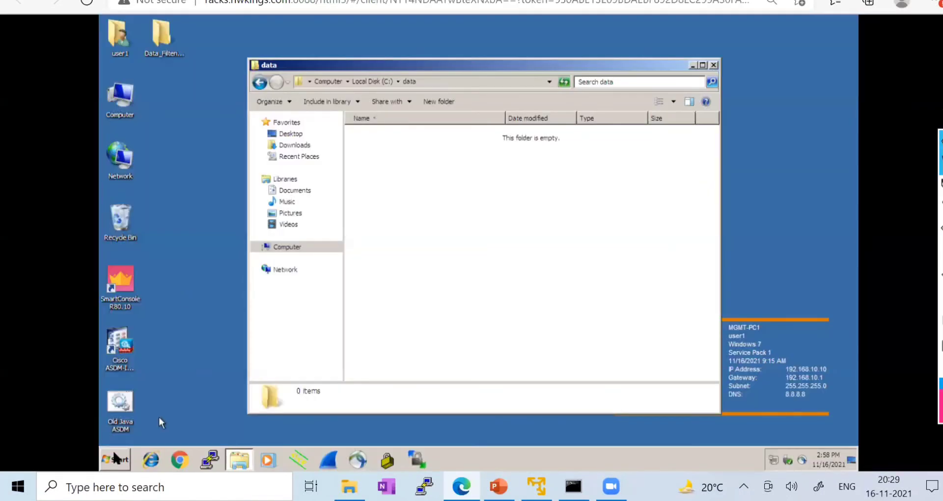
- Open ftp://172.16.10.11 in Explorer and log on with the FTP credentials
{"action": "left_click", "coordinate": [115, 459]}
{"action": "type", "text": "ftp"}
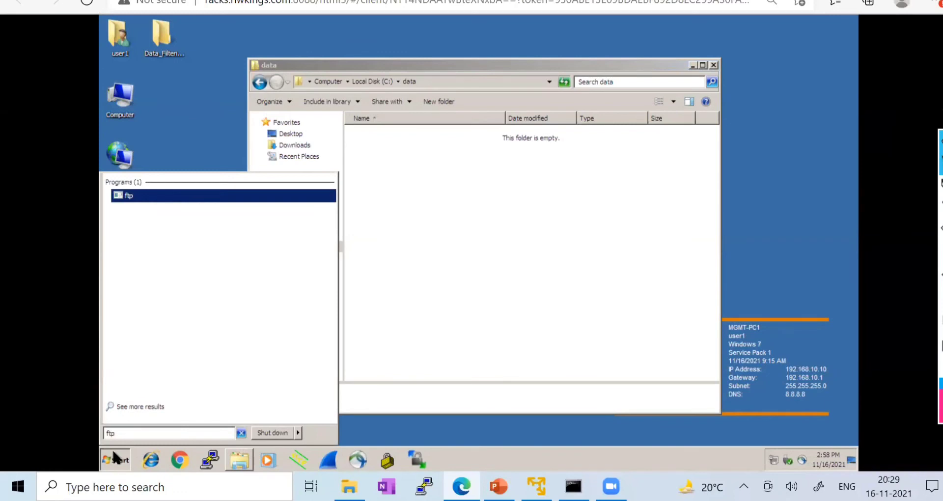
{"action": "type", "text": "://"}
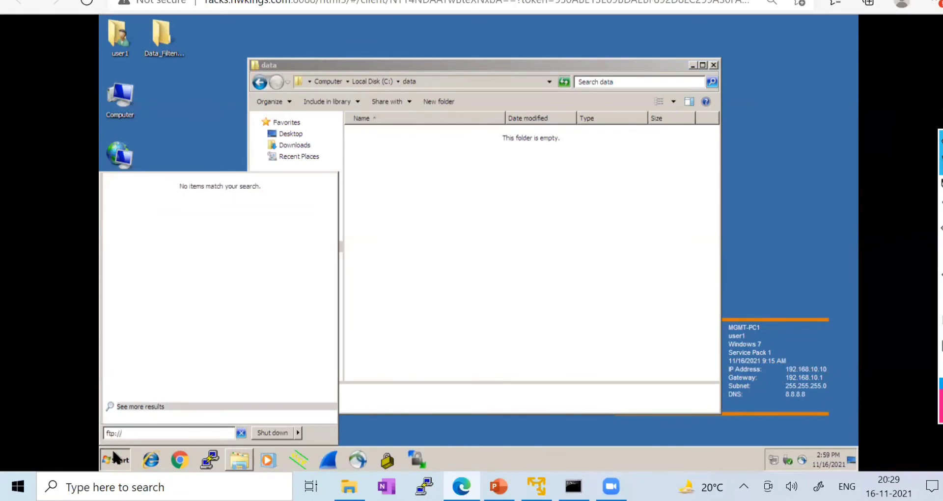
{"action": "type", "text": "1972."}
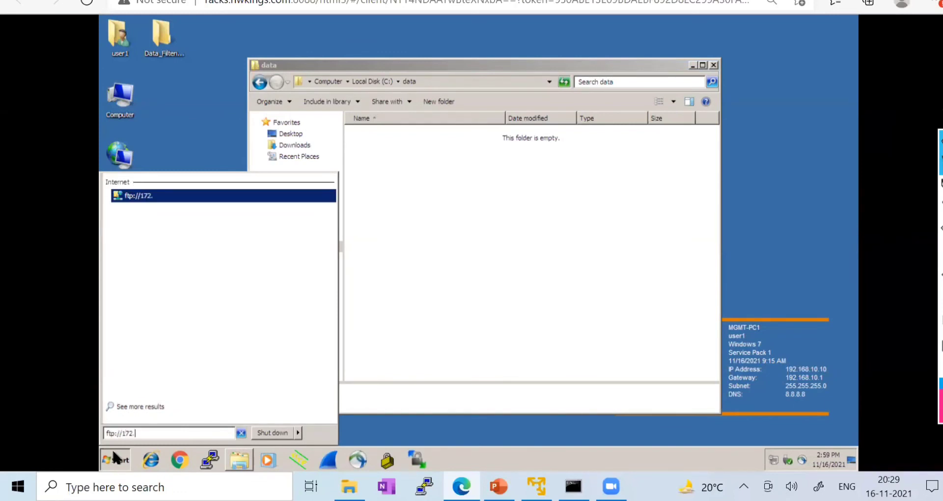
{"action": "type", "text": "16.10"}
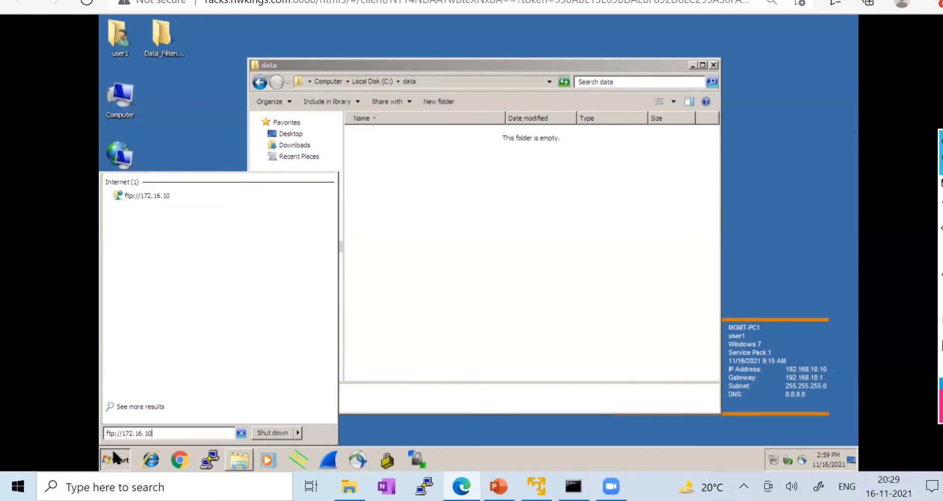
{"action": "type", "text": ".11"}
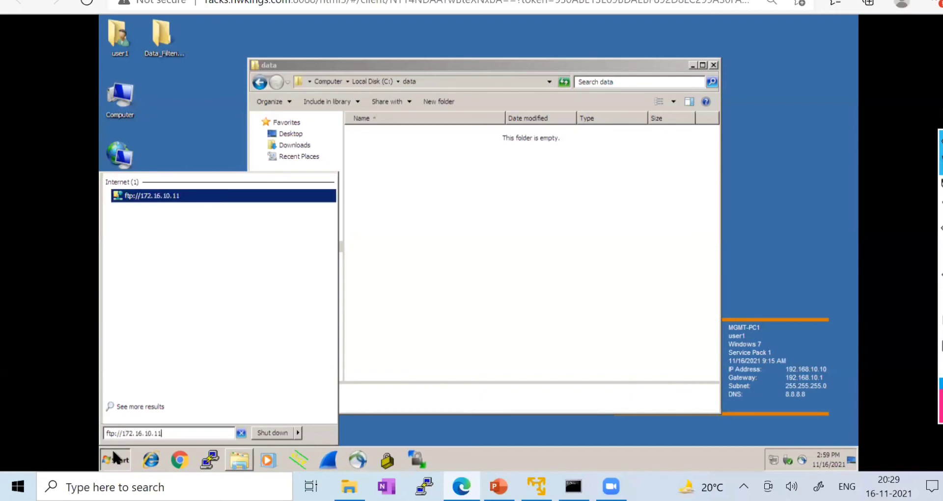
{"action": "key", "text": "Return"}
{"action": "left_click", "coordinate": [366, 169]}
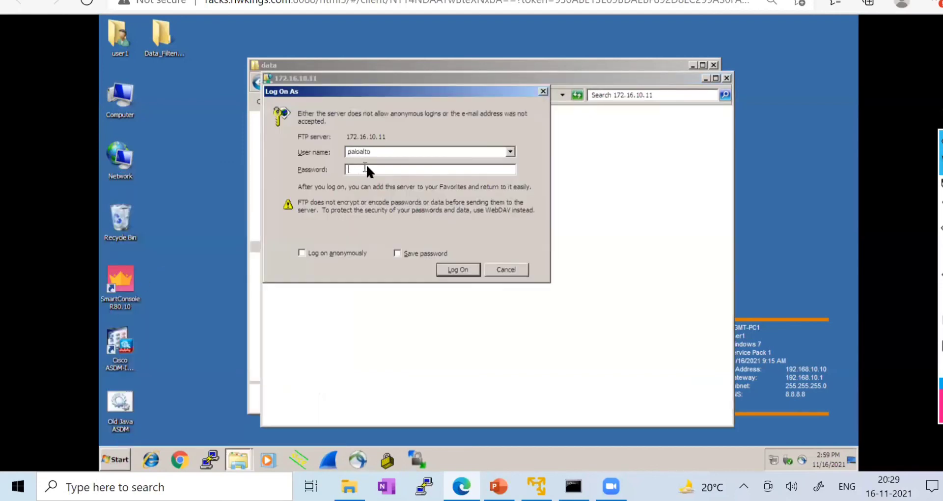
{"action": "type", "text": "pal"}
{"action": "key", "text": "Return"}
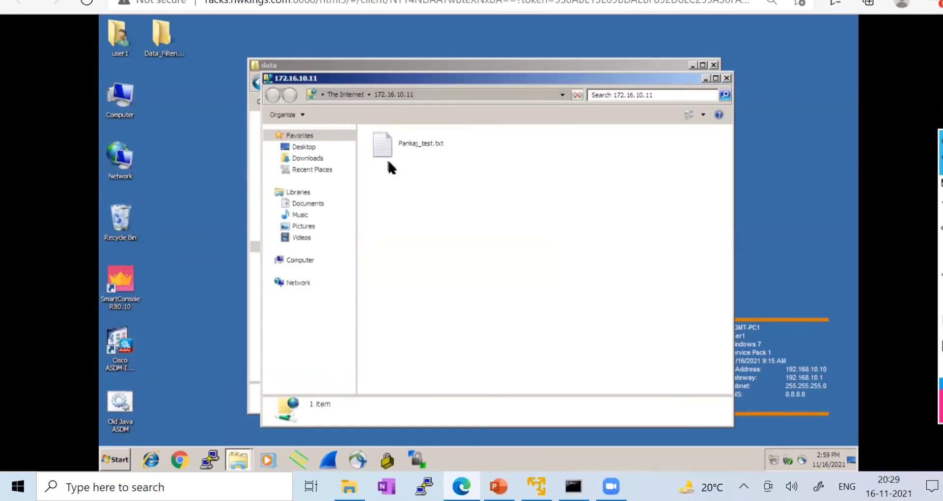
- View the FTP server's text file, close it, and move the FTP window aside
{"action": "left_click", "coordinate": [434, 145]}
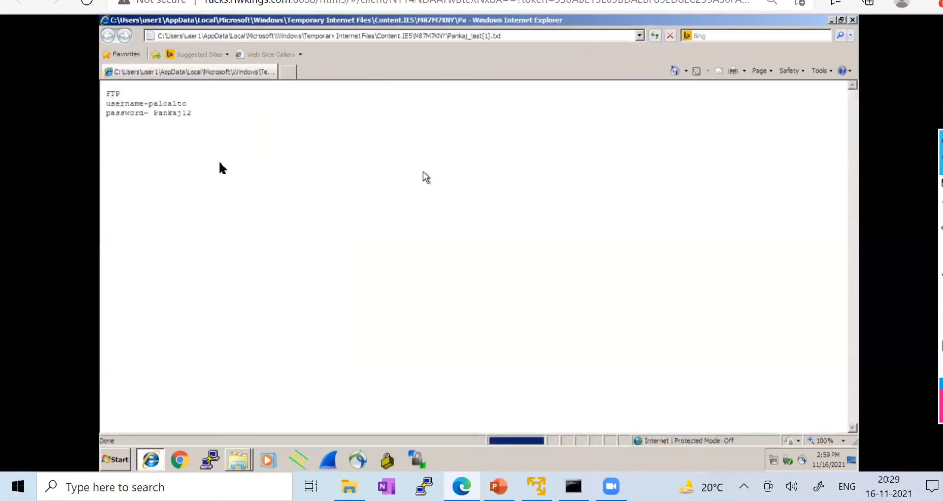
{"action": "left_click_drag", "start_coordinate": [199, 118], "coordinate": [105, 105]}
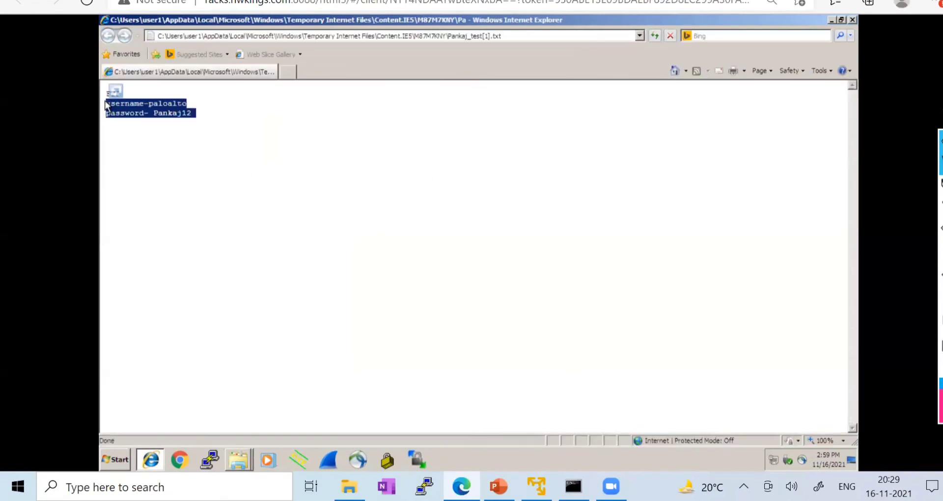
{"action": "left_click", "coordinate": [853, 23]}
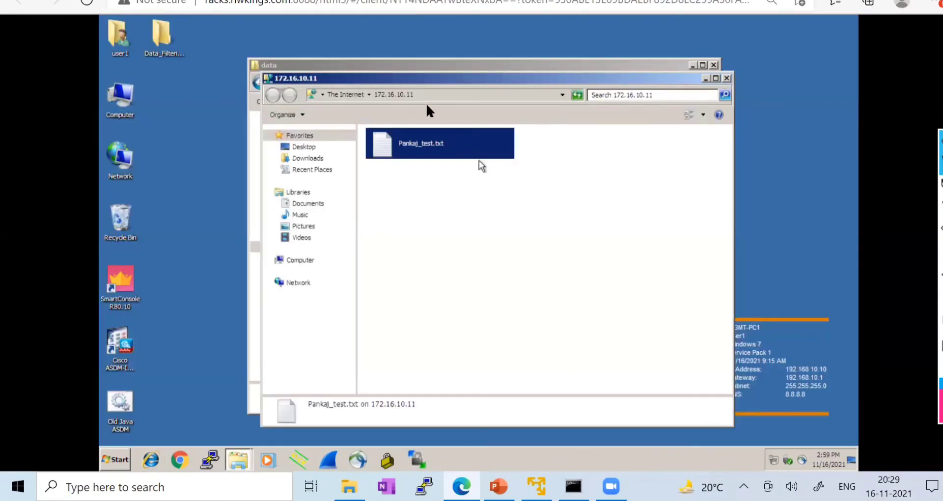
{"action": "left_click", "coordinate": [192, 1]}
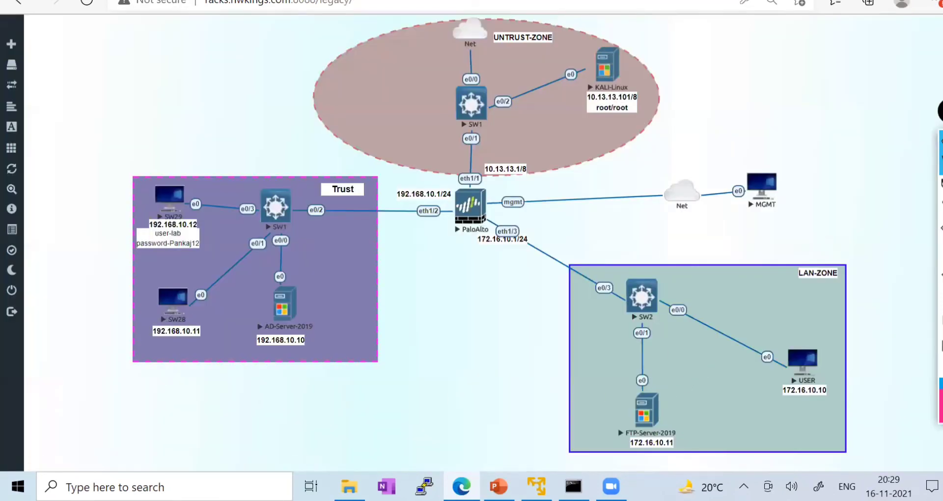
{"action": "left_click", "coordinate": [177, 1]}
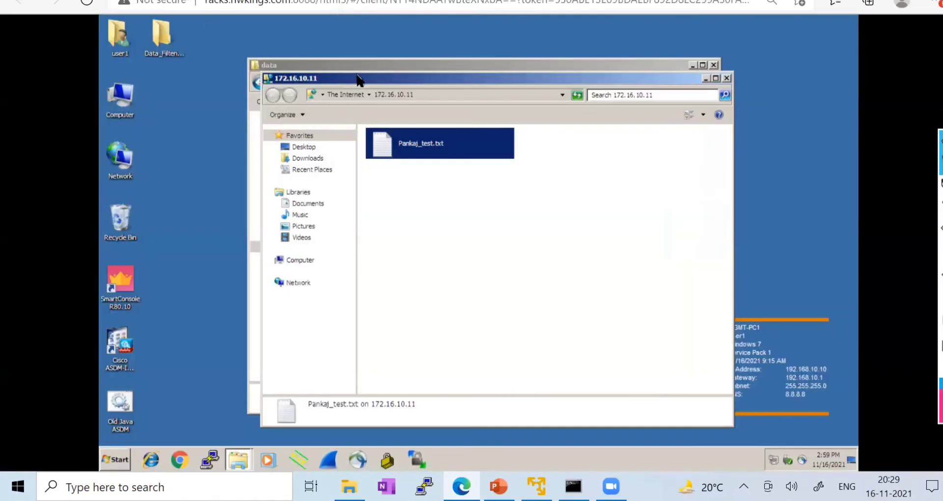
{"action": "left_click_drag", "start_coordinate": [366, 77], "coordinate": [547, 86]}
- Create a new Rich Text Document in C:\data and rename it File_1
{"action": "left_click_drag", "start_coordinate": [403, 63], "coordinate": [301, 48]}
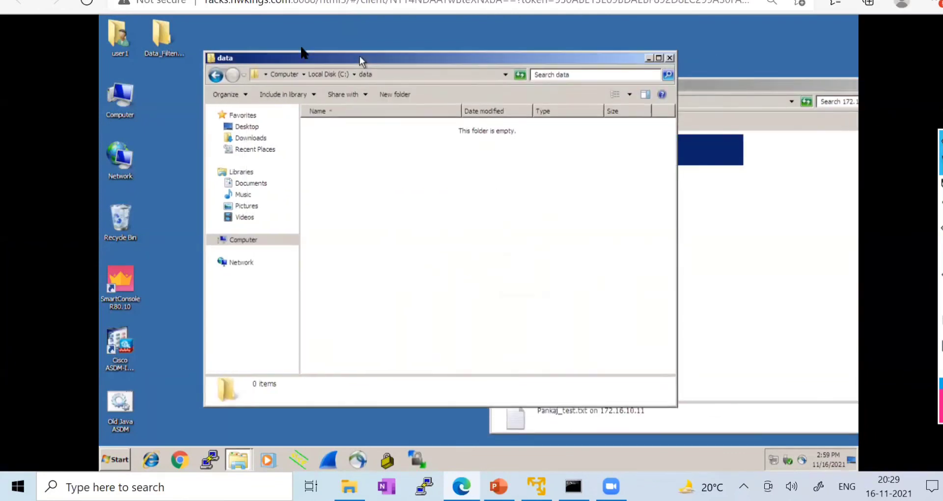
{"action": "right_click", "coordinate": [301, 145]}
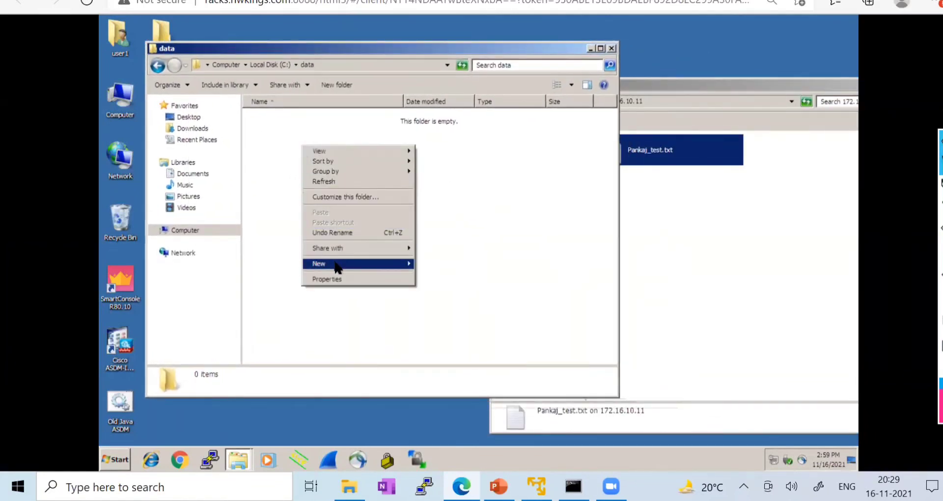
{"action": "mouse_move", "coordinate": [338, 268]}
{"action": "left_click", "coordinate": [442, 324]}
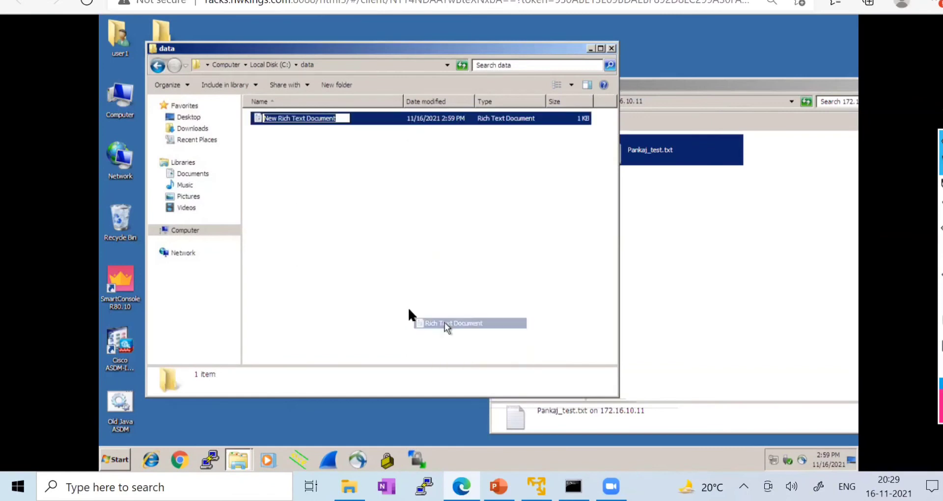
{"action": "left_click", "coordinate": [317, 231]}
{"action": "right_click", "coordinate": [287, 119]}
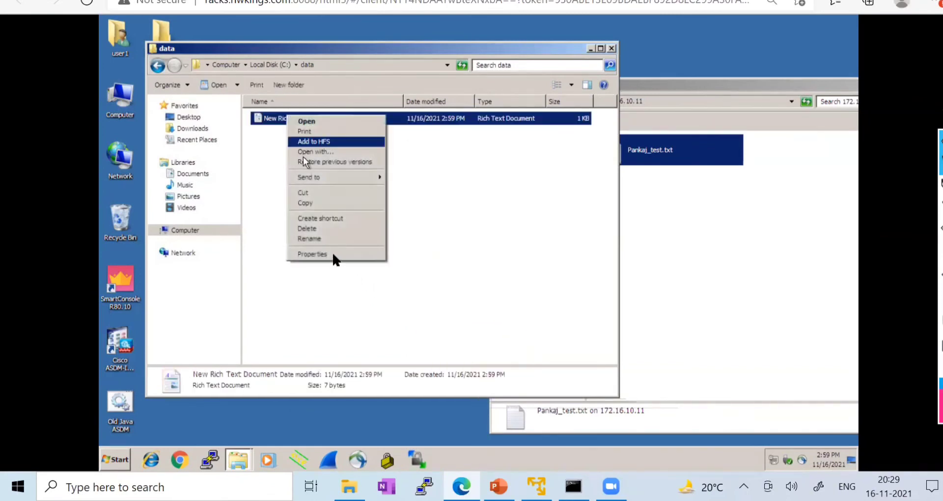
{"action": "left_click", "coordinate": [326, 239]}
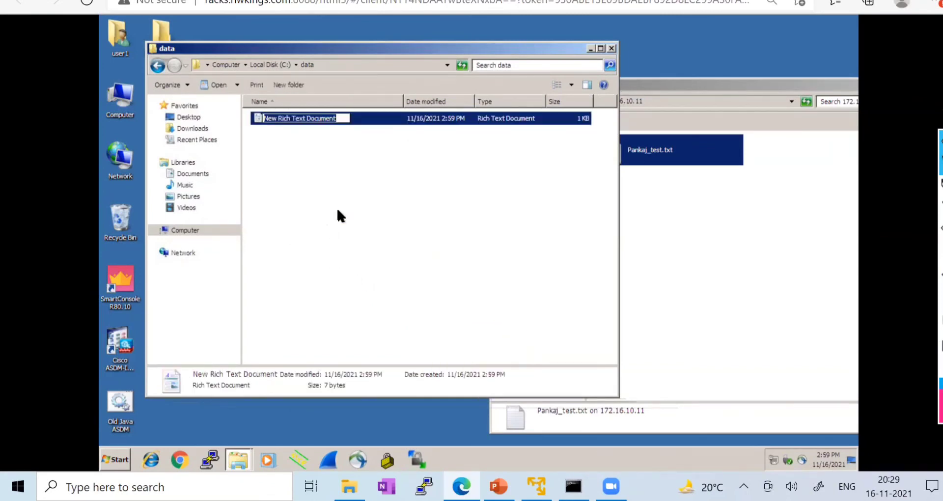
{"action": "type", "text": "File"}
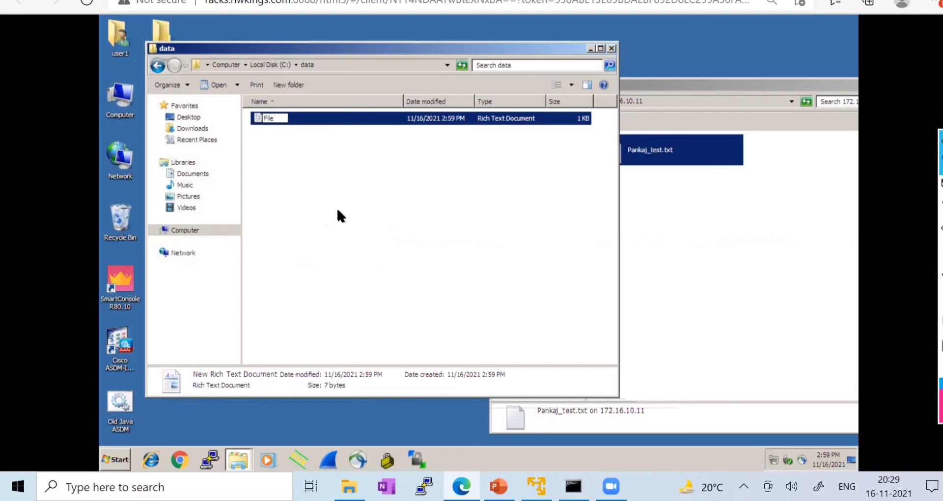
{"action": "type", "text": "_1"}
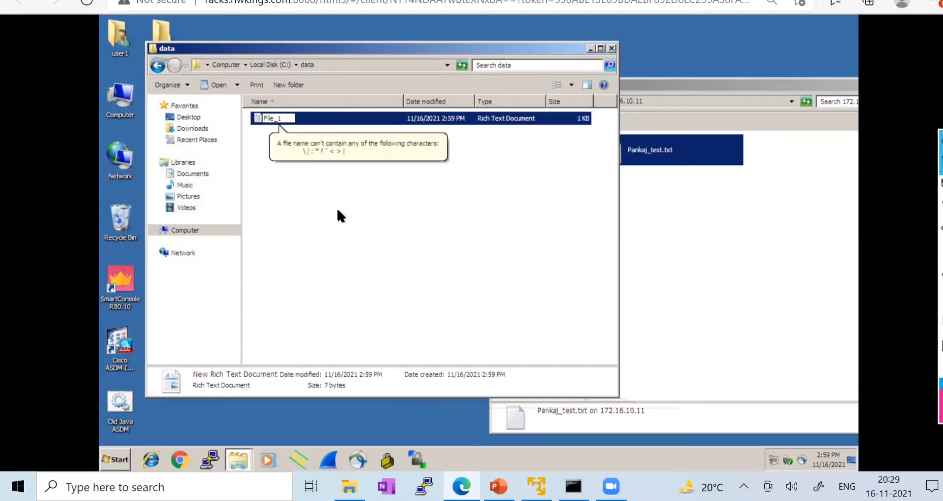
{"action": "left_click", "coordinate": [340, 206]}
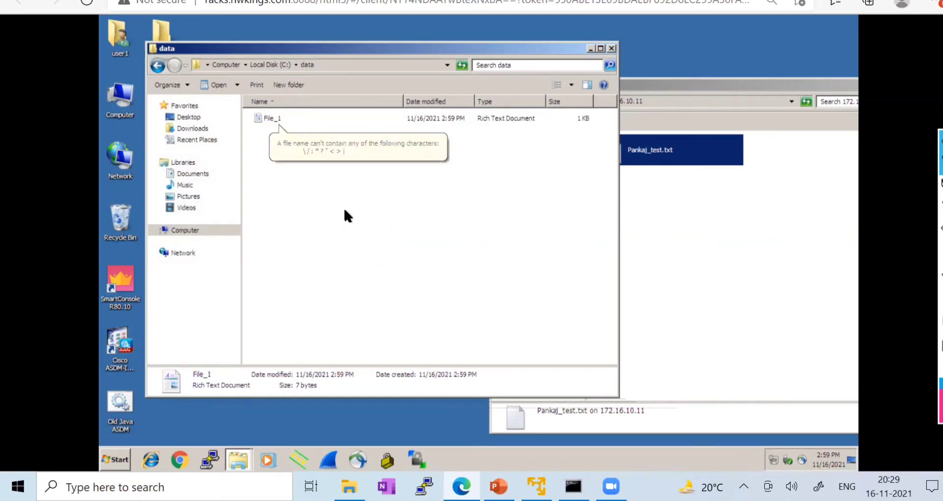
- Check File_1's properties to confirm it is an rtf Rich Text Document
{"action": "right_click", "coordinate": [279, 119]}
{"action": "left_click", "coordinate": [310, 257]}
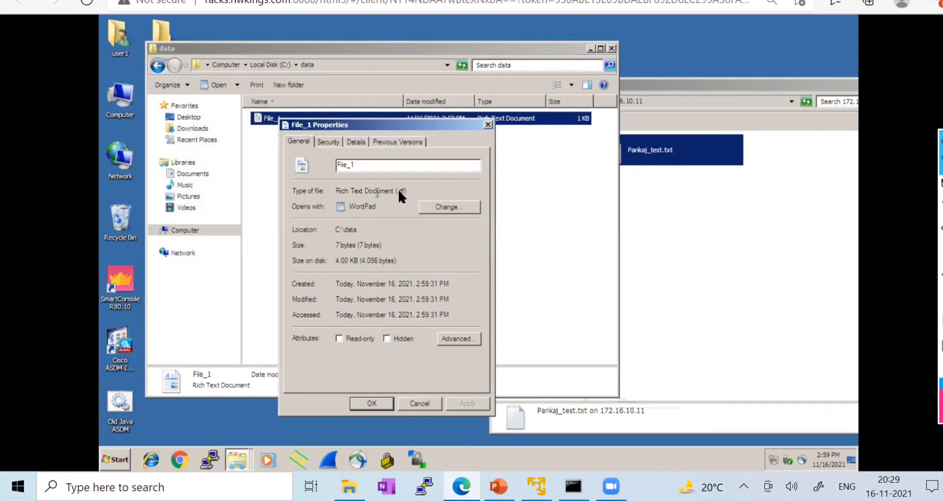
{"action": "left_click_drag", "start_coordinate": [405, 191], "coordinate": [336, 191]}
{"action": "left_click", "coordinate": [420, 403]}
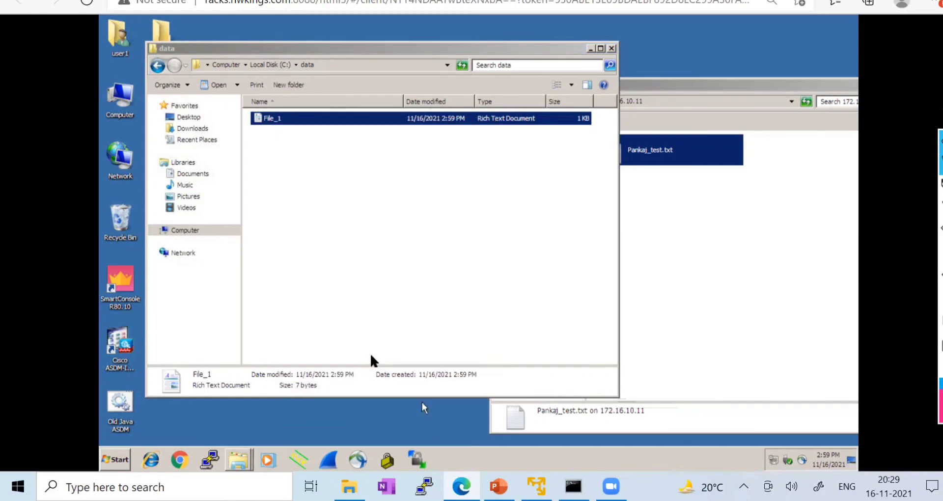
- Create two more Rich Text Documents named FIle-2 and File-3, then return to the PA-VM session
{"action": "right_click", "coordinate": [270, 153]}
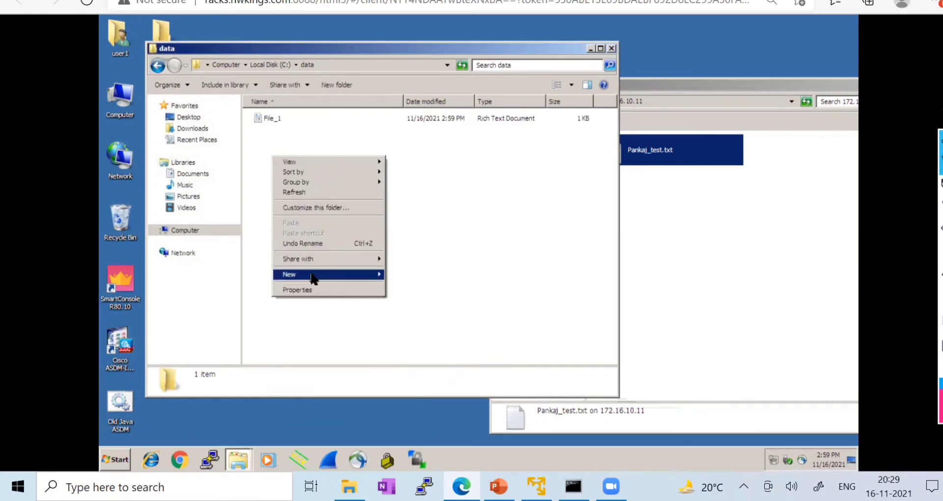
{"action": "mouse_move", "coordinate": [311, 274]}
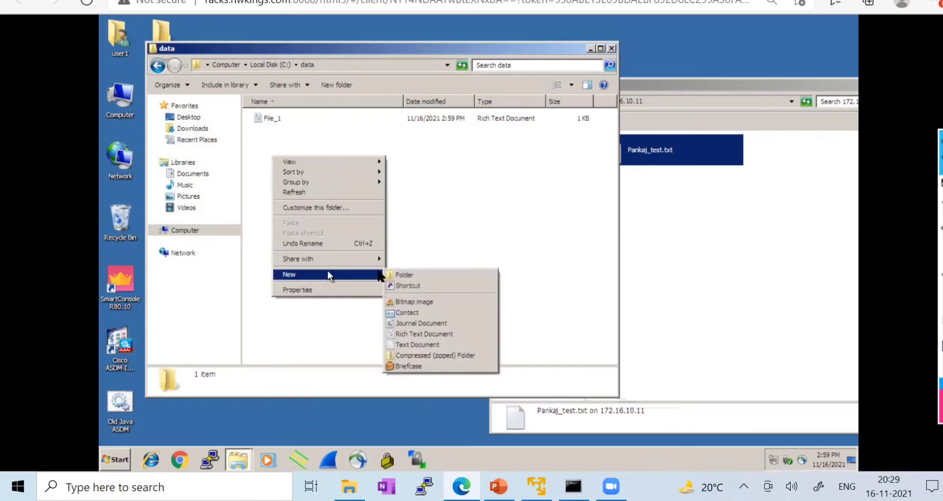
{"action": "left_click", "coordinate": [420, 339]}
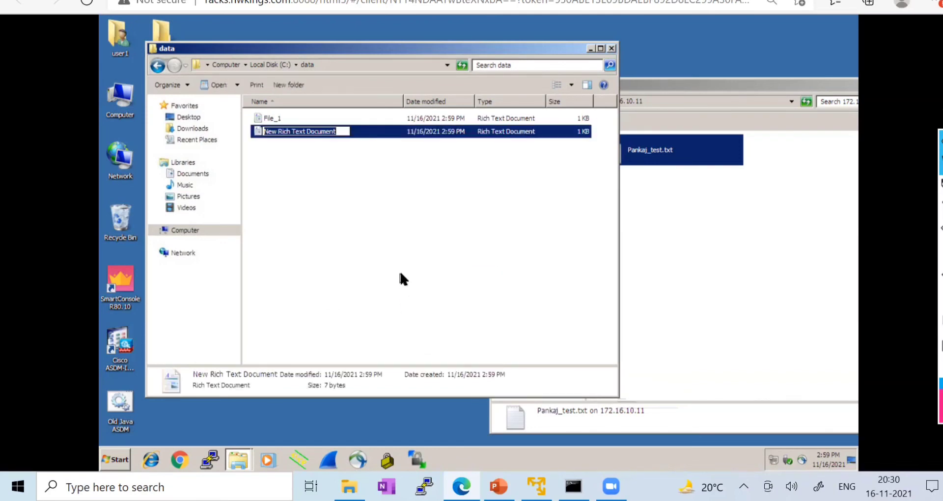
{"action": "type", "text": "FIle-2"}
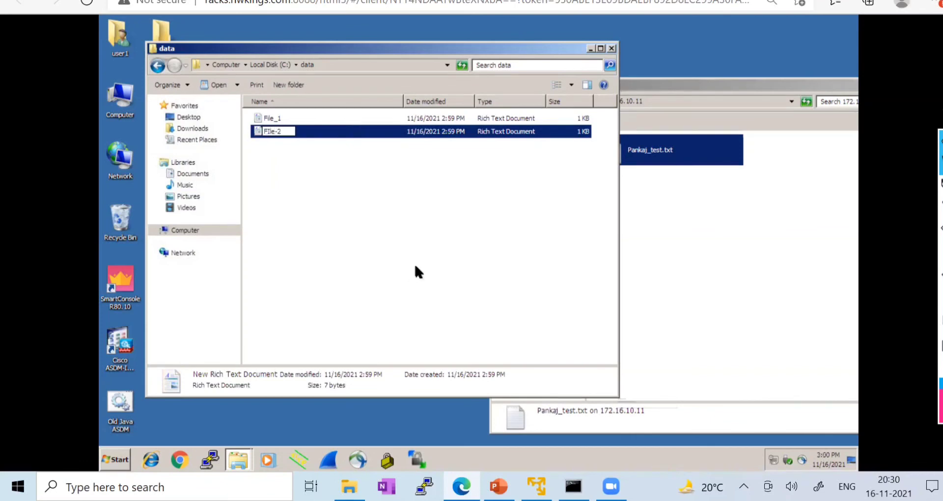
{"action": "left_click", "coordinate": [300, 209]}
{"action": "right_click", "coordinate": [283, 192]}
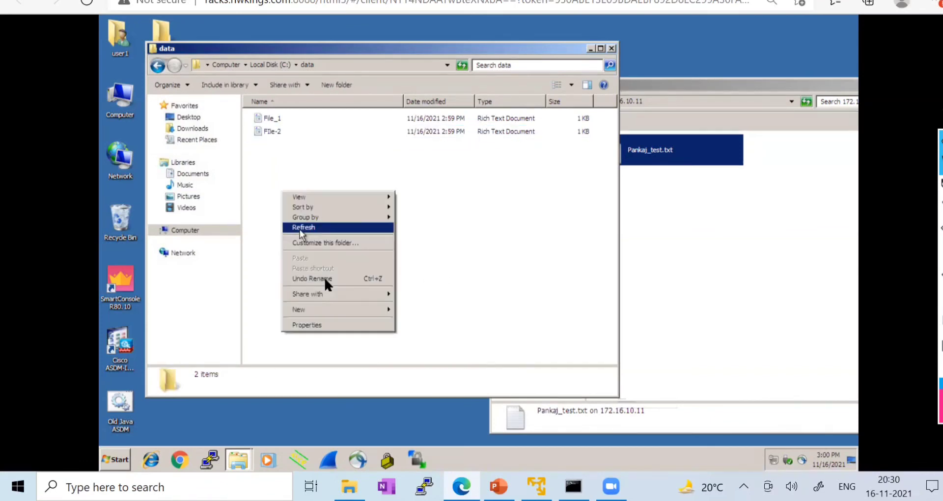
{"action": "mouse_move", "coordinate": [326, 311]}
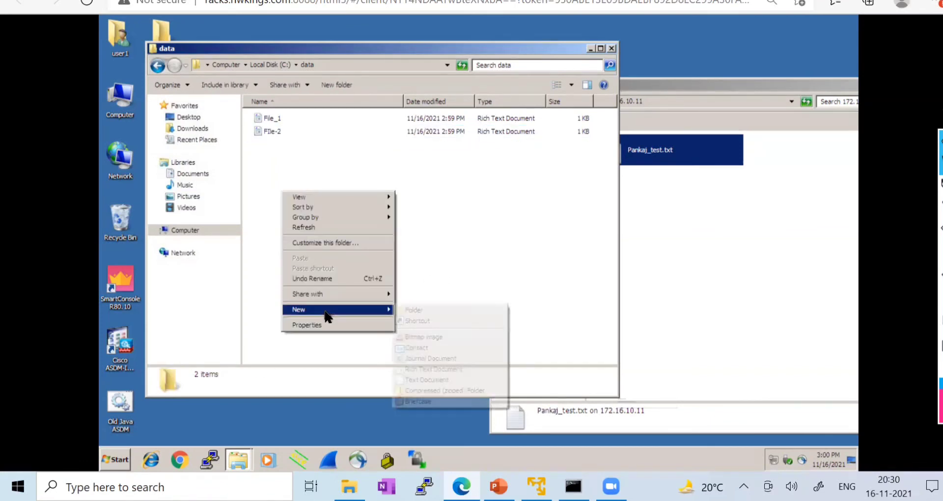
{"action": "left_click", "coordinate": [422, 369]}
{"action": "type", "text": "File-3"}
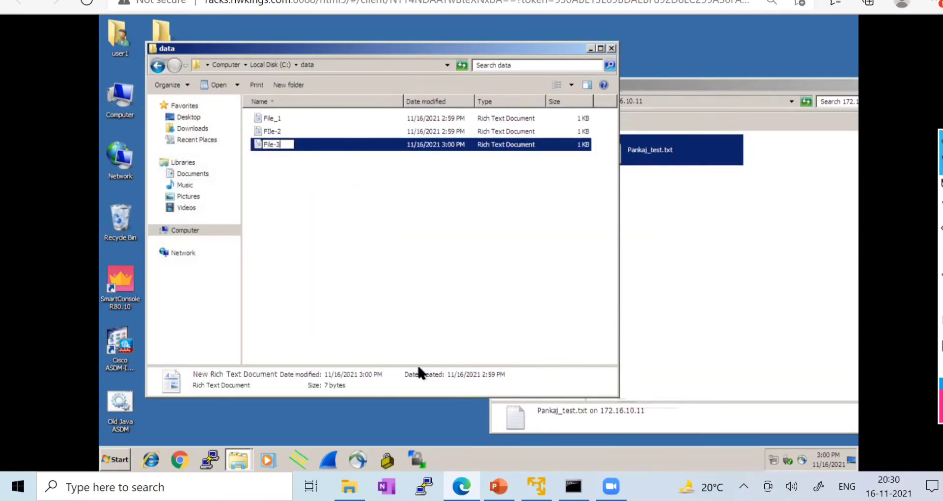
{"action": "left_click", "coordinate": [368, 319]}
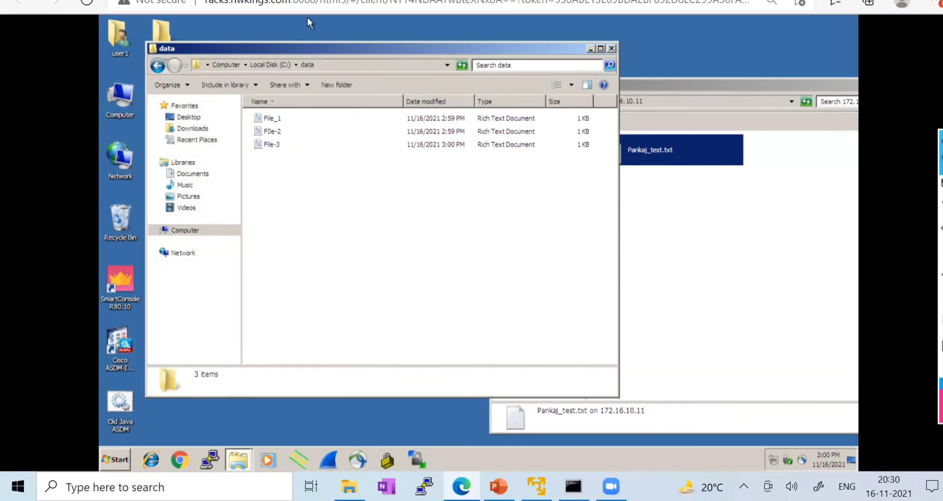
{"action": "left_click", "coordinate": [307, 1]}
{"action": "left_click_drag", "start_coordinate": [210, 315], "coordinate": [388, 87]}
- Open the Security policy rules page, glancing at the lab topology diagram
{"action": "left_click", "coordinate": [397, 81]}
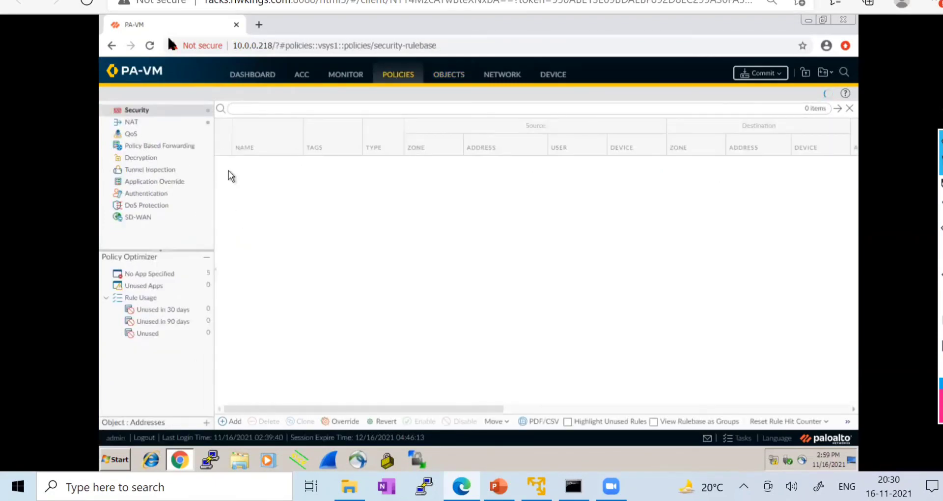
{"action": "left_click", "coordinate": [116, 1]}
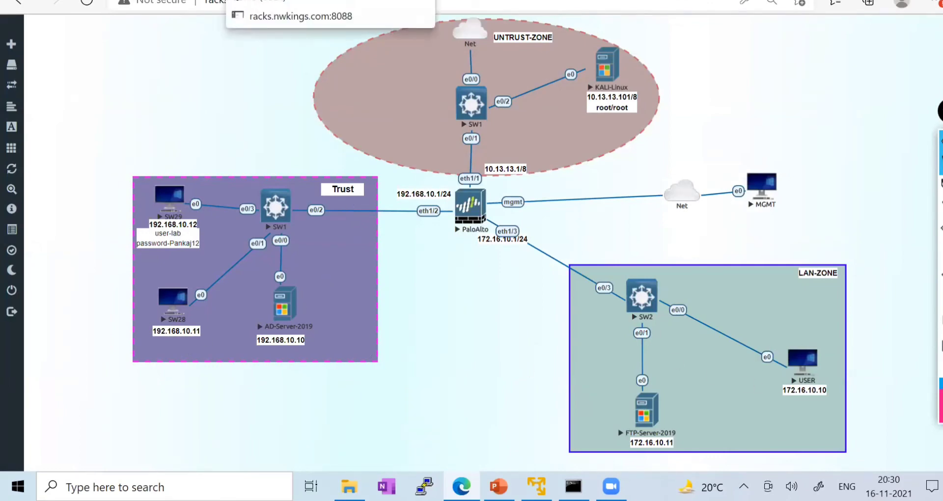
{"action": "left_click", "coordinate": [363, 1]}
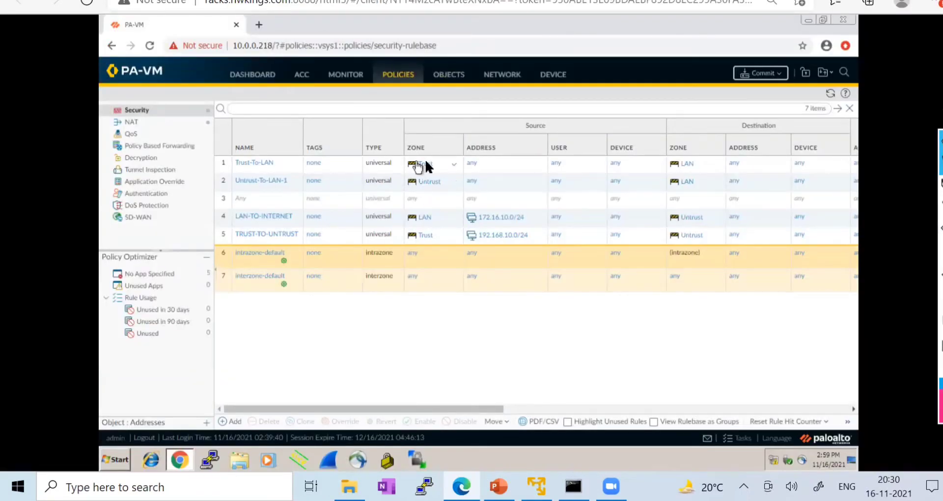
{"action": "left_click_drag", "start_coordinate": [387, 409], "coordinate": [223, 407]}
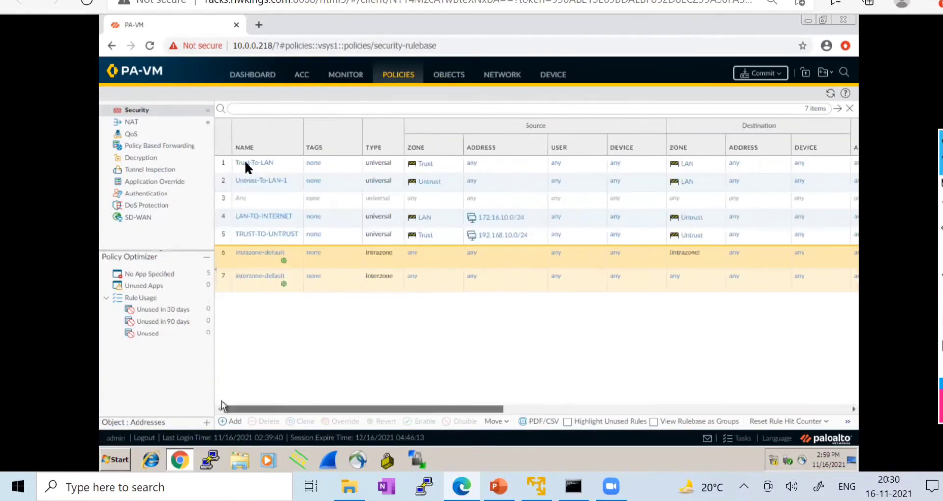
- Set Trust-To-LAN's Profile Type to Profiles and Data Filtering to Lab_Data_Filtering
{"action": "left_click", "coordinate": [244, 163]}
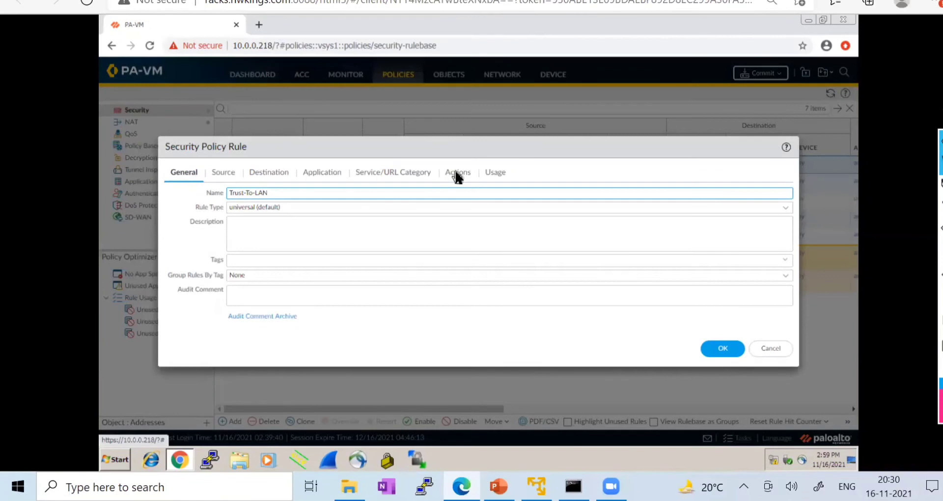
{"action": "left_click", "coordinate": [457, 175]}
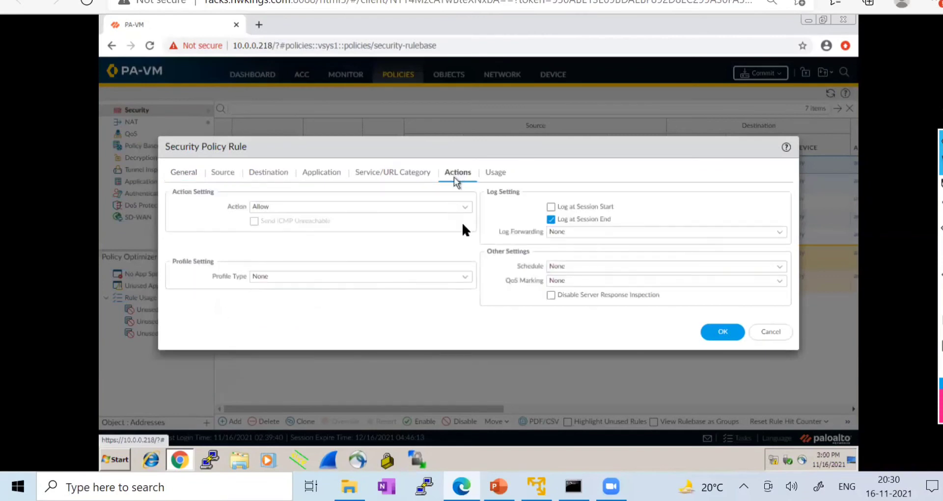
{"action": "left_click", "coordinate": [469, 281]}
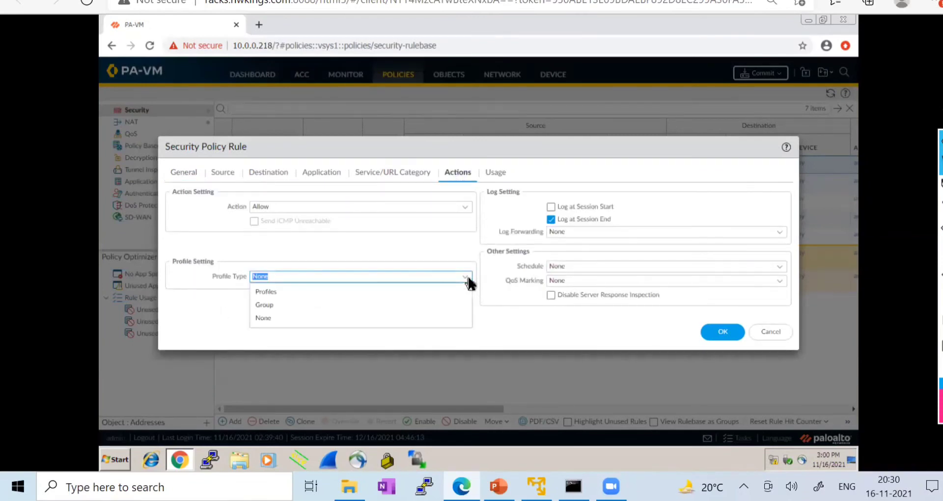
{"action": "left_click", "coordinate": [319, 292]}
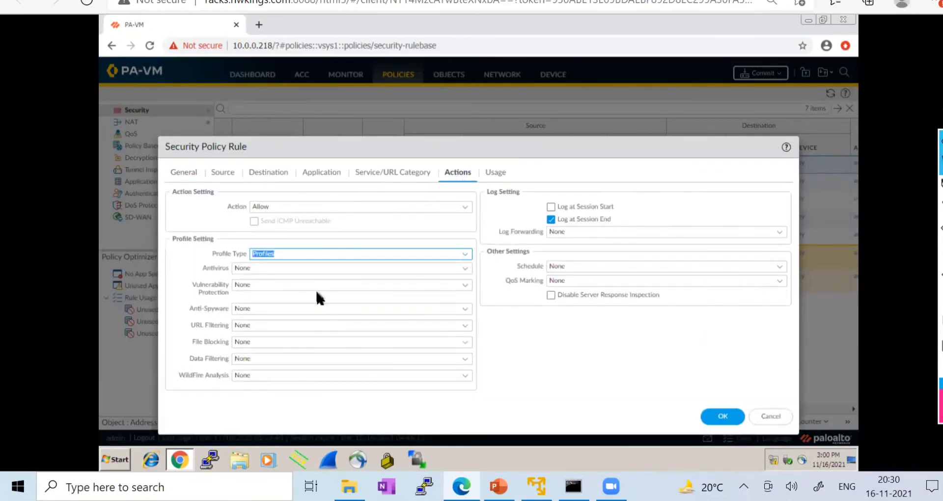
{"action": "left_click", "coordinate": [464, 359]}
{"action": "left_click", "coordinate": [274, 387]}
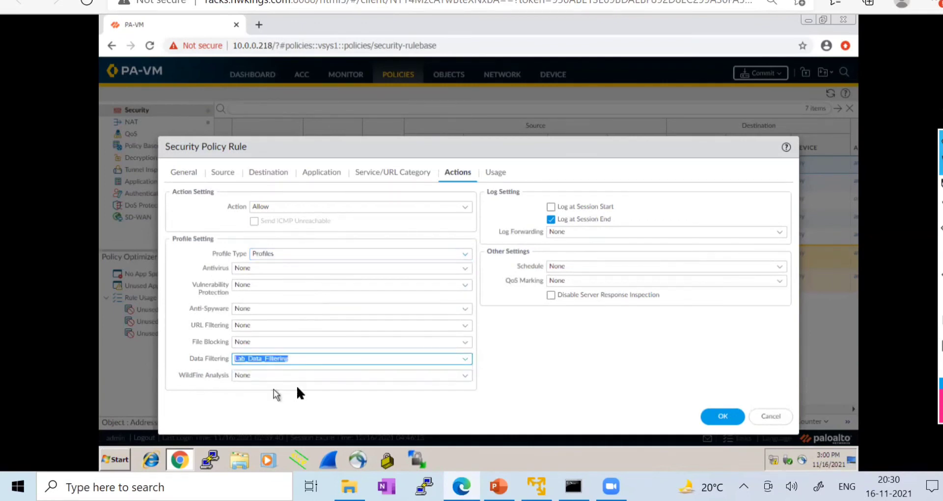
- Save the Trust-To-LAN rule and commit the configuration
{"action": "left_click", "coordinate": [718, 417]}
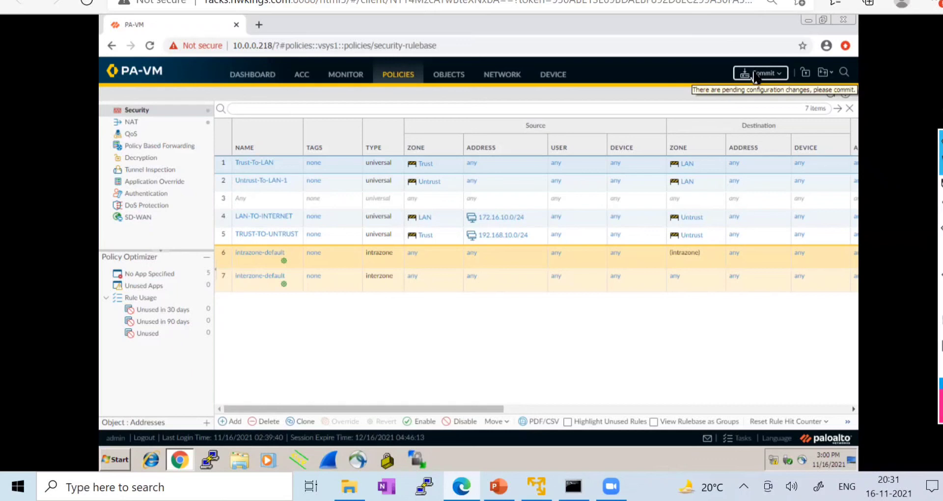
{"action": "left_click", "coordinate": [754, 75]}
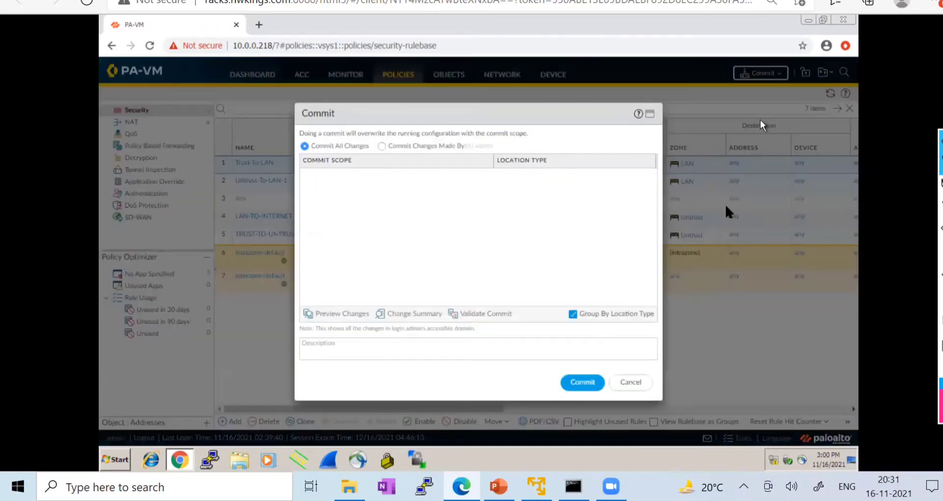
{"action": "left_click", "coordinate": [593, 384]}
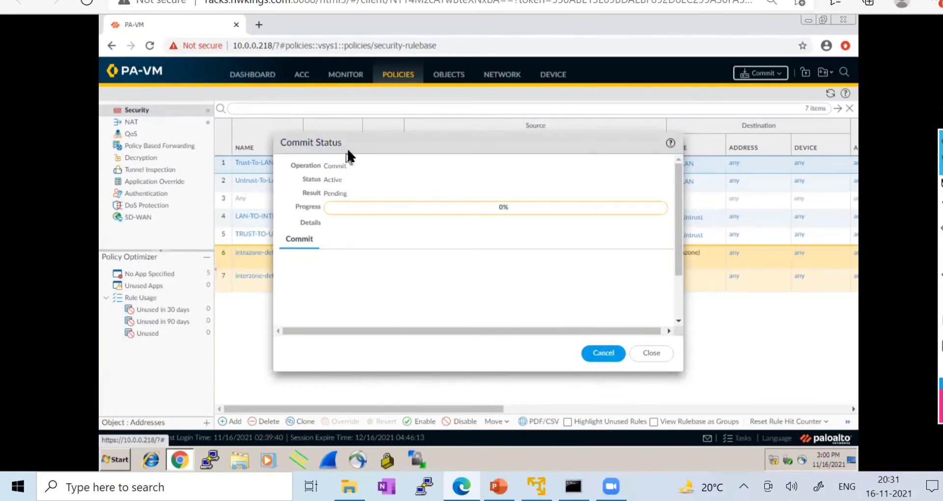
{"action": "left_click_drag", "start_coordinate": [420, 147], "coordinate": [492, 147]}
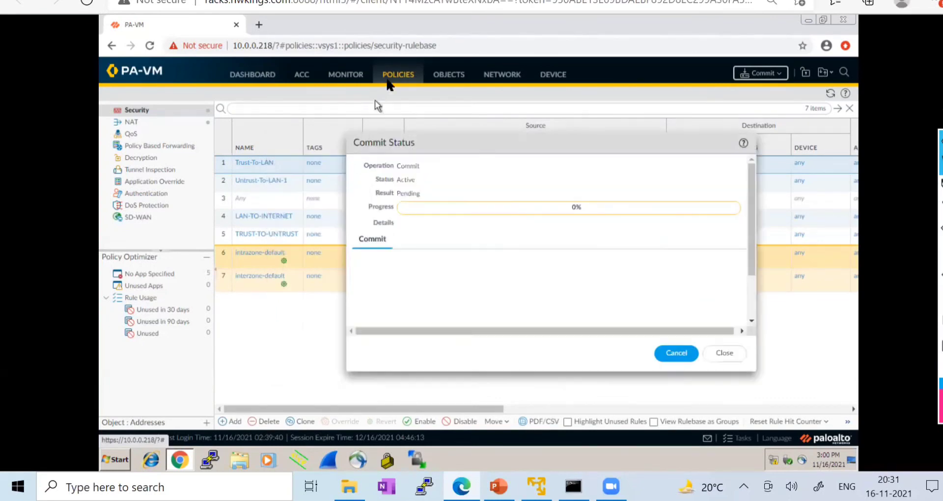
- Show Custom Objects > Data Patterns and select the Regular Expression pattern
{"action": "left_click", "coordinate": [460, 78]}
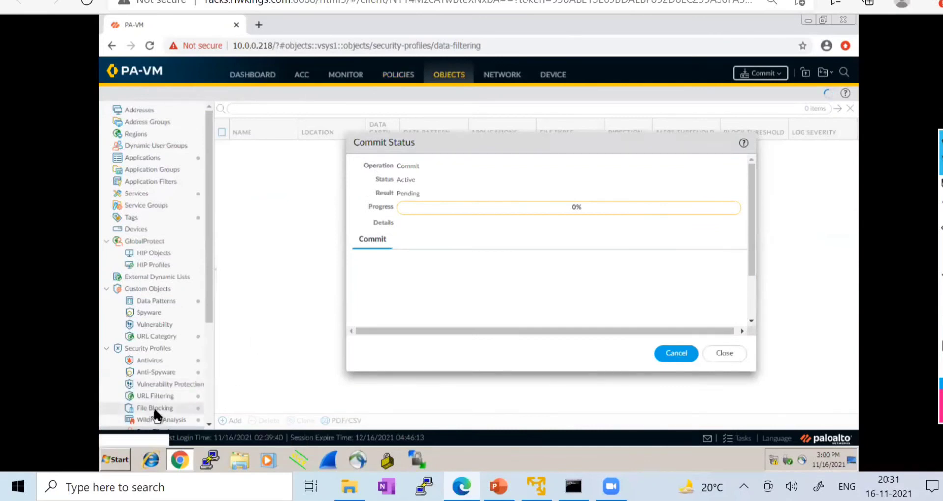
{"action": "left_click", "coordinate": [149, 301]}
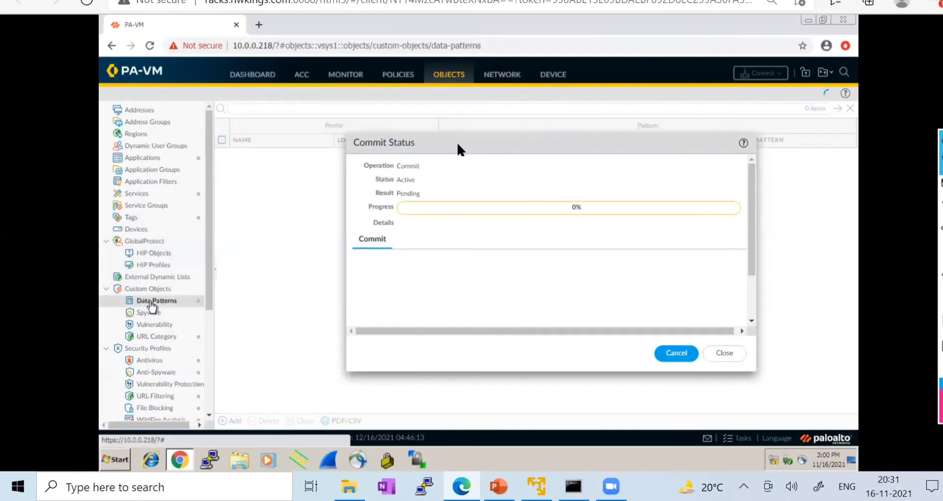
{"action": "left_click_drag", "start_coordinate": [435, 148], "coordinate": [449, 242]}
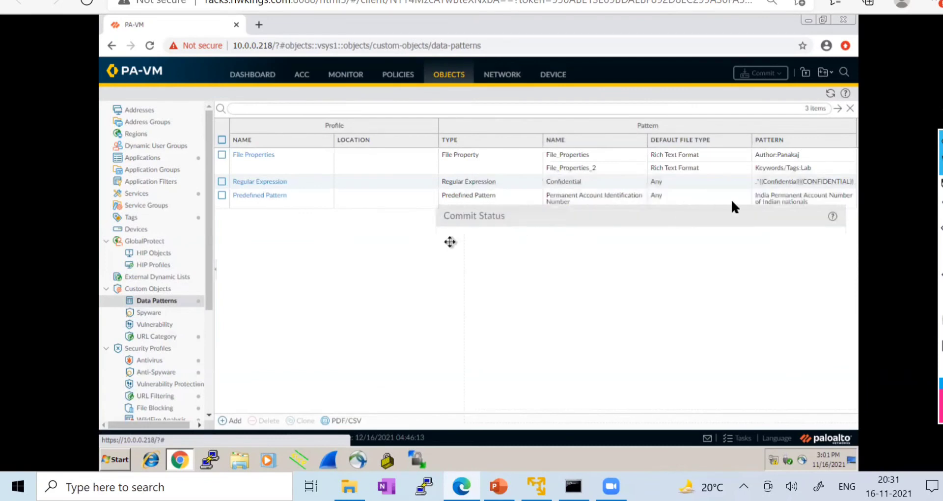
{"action": "left_click", "coordinate": [776, 181]}
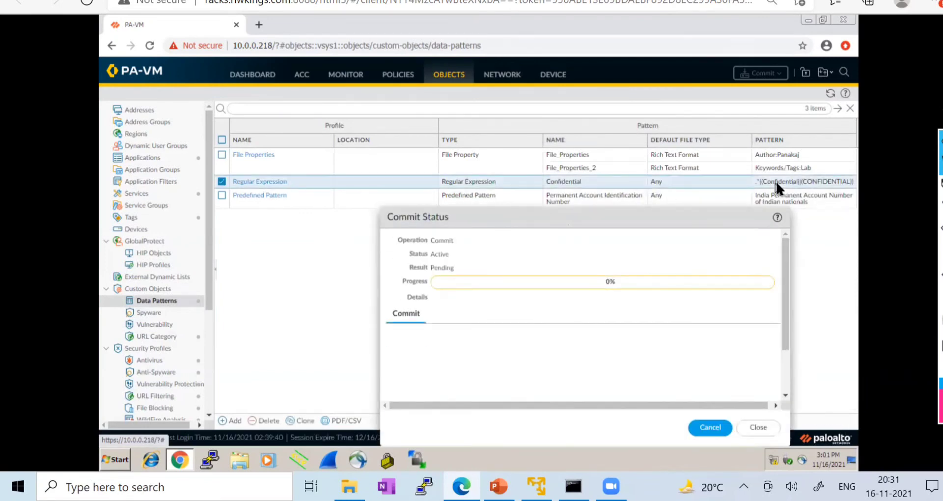
- Copy the Confidential entry's regular expression text from the Regular Expression data pattern
{"action": "left_click", "coordinate": [252, 179]}
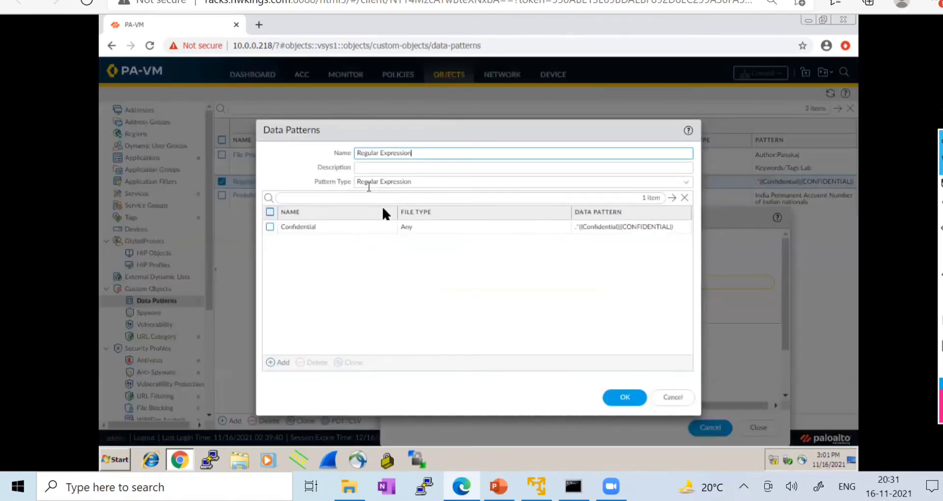
{"action": "left_click", "coordinate": [306, 226]}
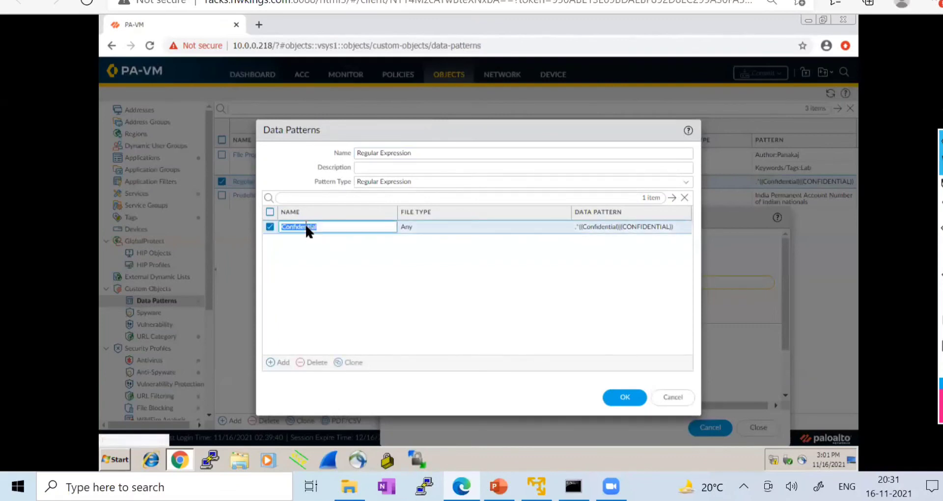
{"action": "left_click", "coordinate": [638, 226]}
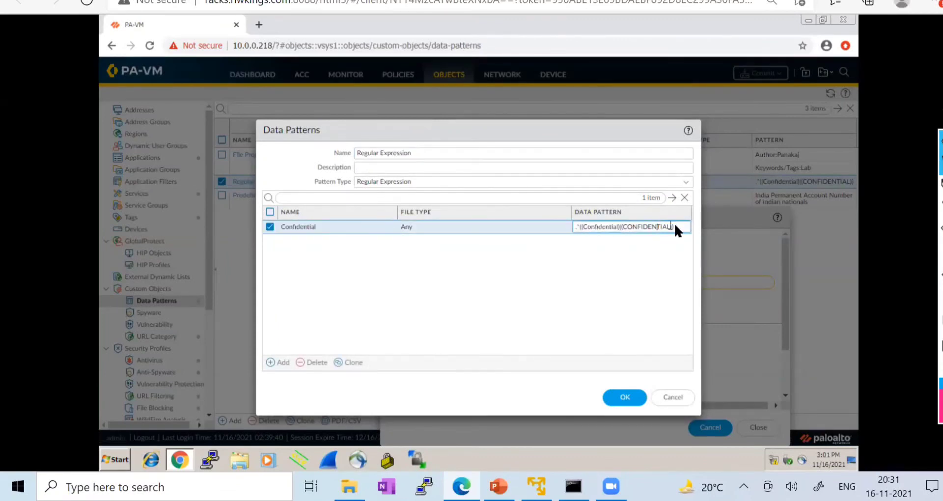
{"action": "left_click_drag", "start_coordinate": [674, 225], "coordinate": [588, 229]}
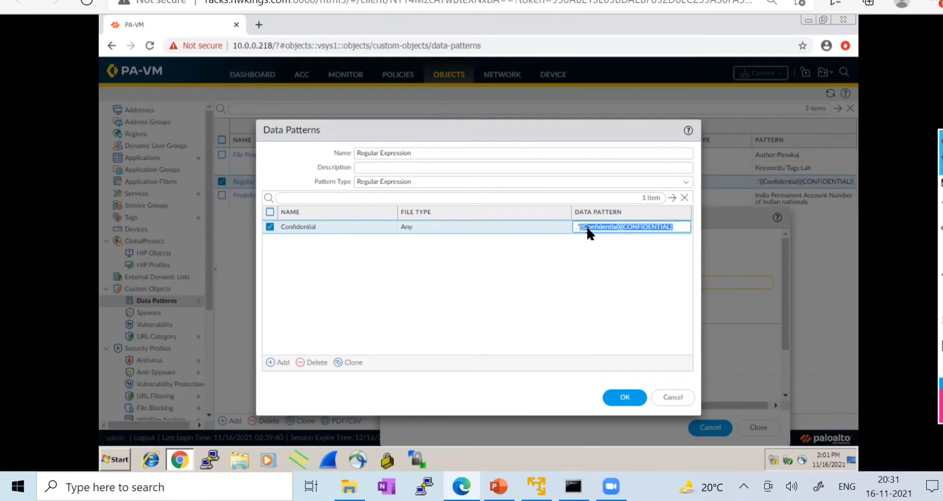
{"action": "right_click", "coordinate": [588, 229]}
{"action": "left_click", "coordinate": [609, 253]}
{"action": "left_click", "coordinate": [221, 1]}
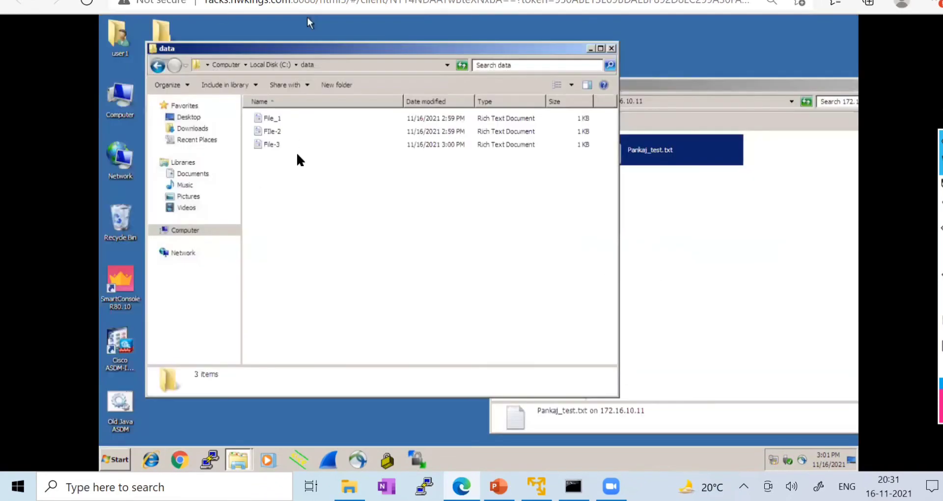
- Open File_1 briefly, then review its properties, keeping WordPad as its program
{"action": "double_click", "coordinate": [271, 120]}
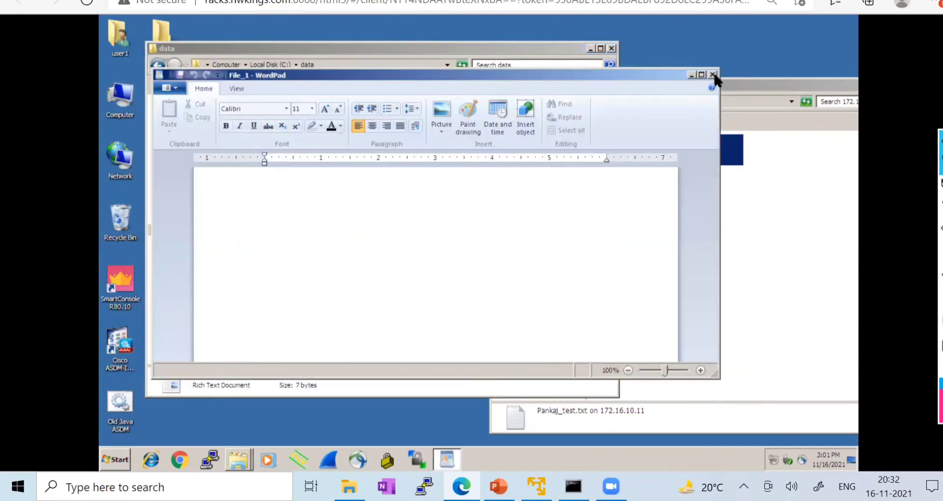
{"action": "left_click", "coordinate": [713, 75]}
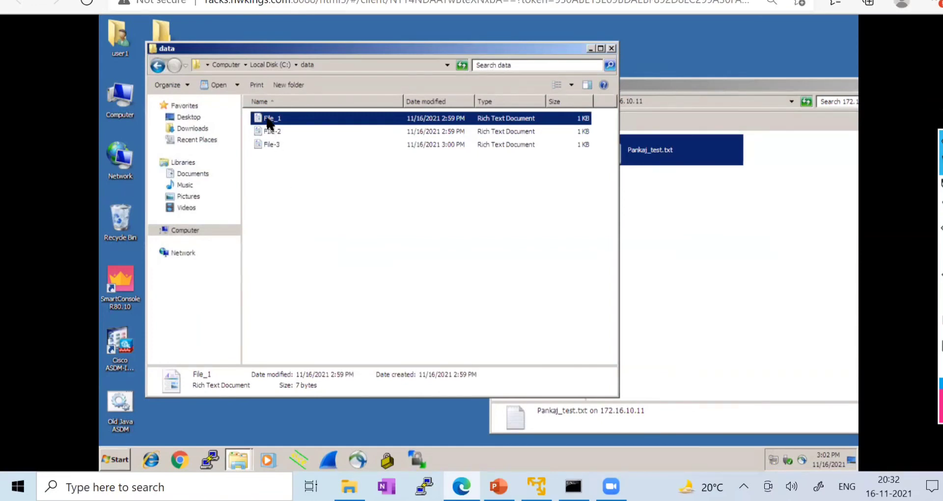
{"action": "right_click", "coordinate": [270, 120]}
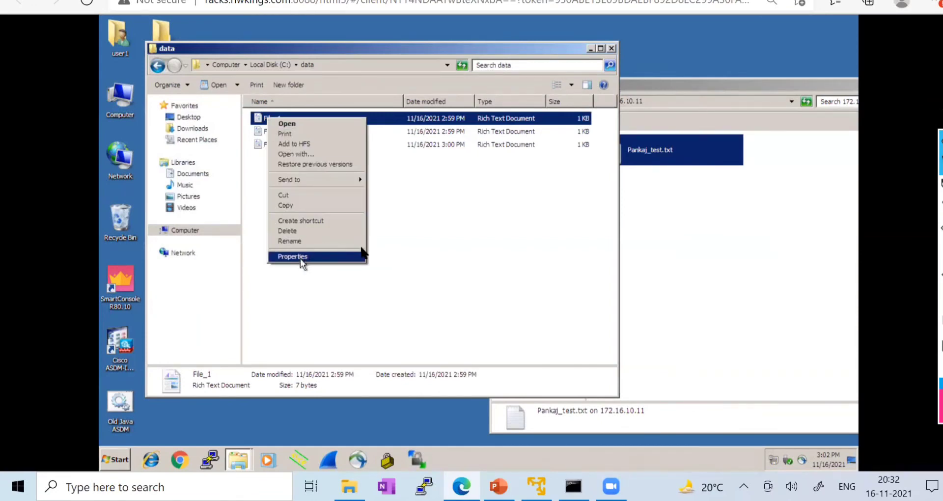
{"action": "left_click", "coordinate": [302, 259]}
{"action": "left_click", "coordinate": [432, 207]}
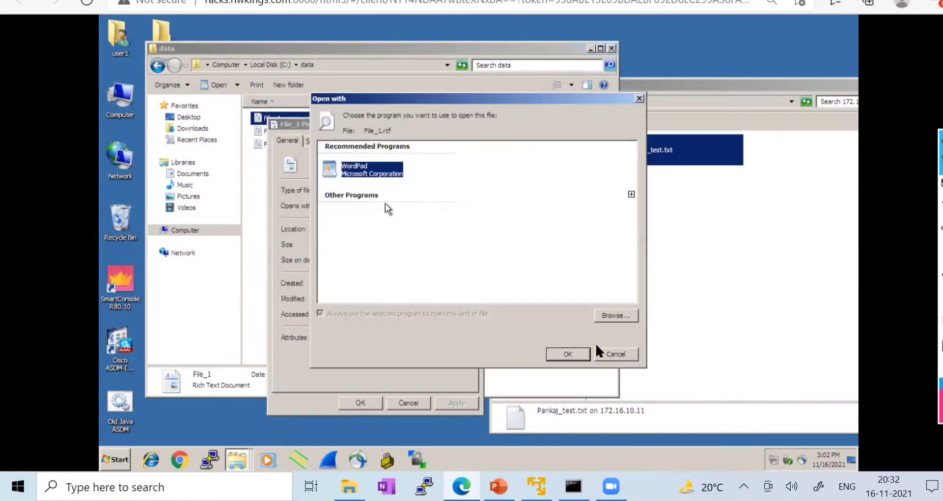
{"action": "left_click", "coordinate": [585, 354]}
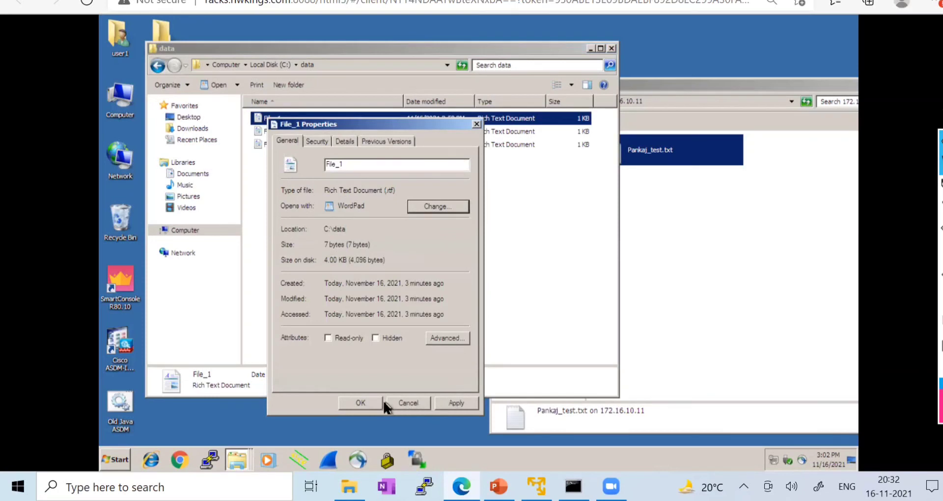
{"action": "left_click", "coordinate": [416, 404]}
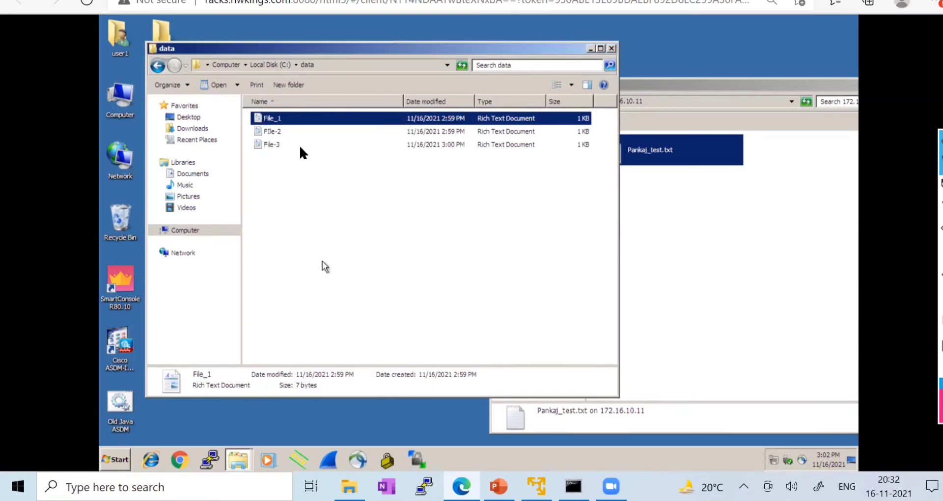
- Write the lines confidential and CONFIDENTIAL into File_1 and save it
{"action": "double_click", "coordinate": [272, 123]}
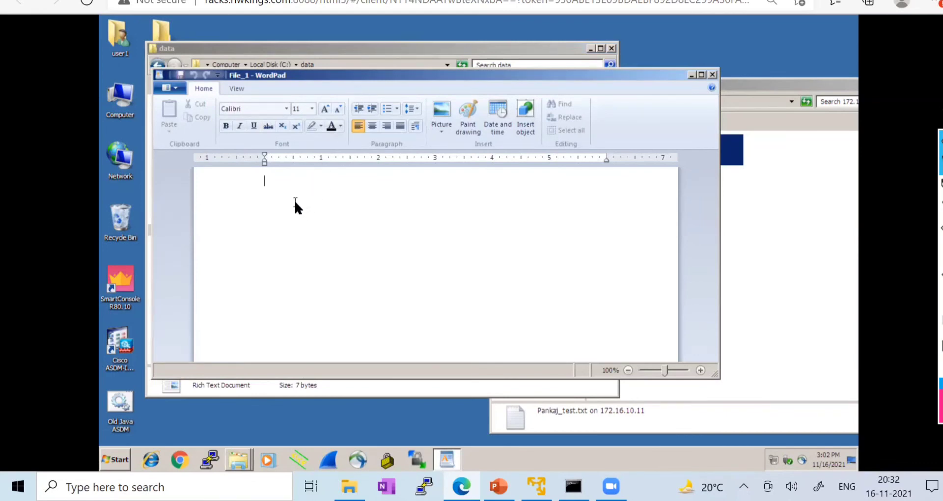
{"action": "key", "text": "Return"}
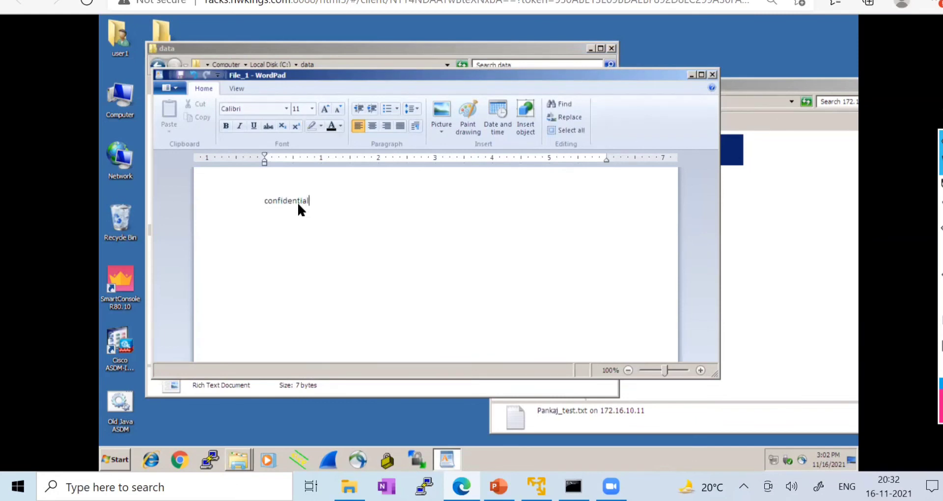
{"action": "type", "text": "CONFIDENTIAL"}
{"action": "left_click_drag", "start_coordinate": [318, 255], "coordinate": [251, 192]}
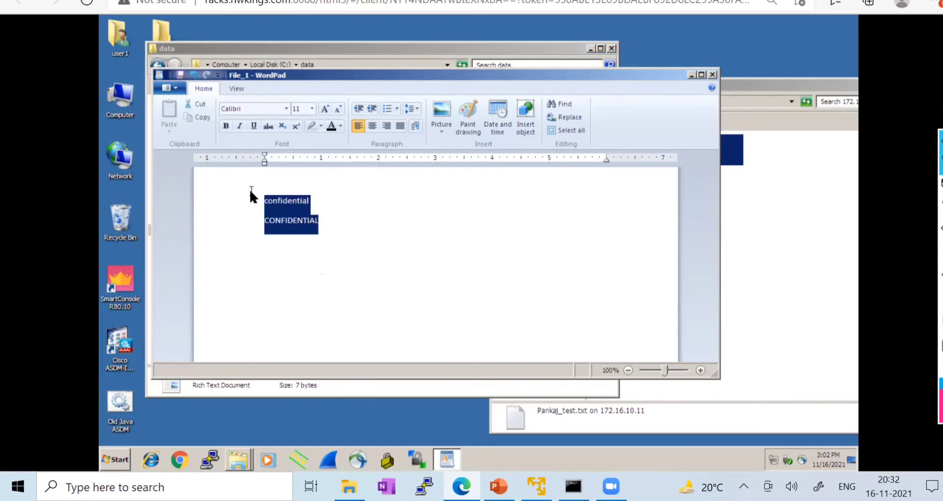
{"action": "left_click", "coordinate": [358, 256]}
{"action": "left_click", "coordinate": [187, 77]}
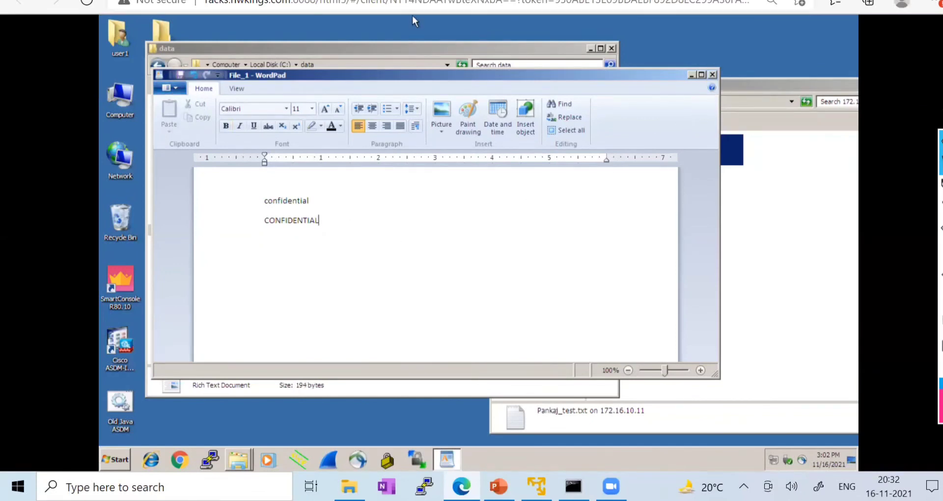
- Compare File_1's text with the PA-VM Confidential pattern, then close WordPad
{"action": "key", "text": "alt+Tab"}
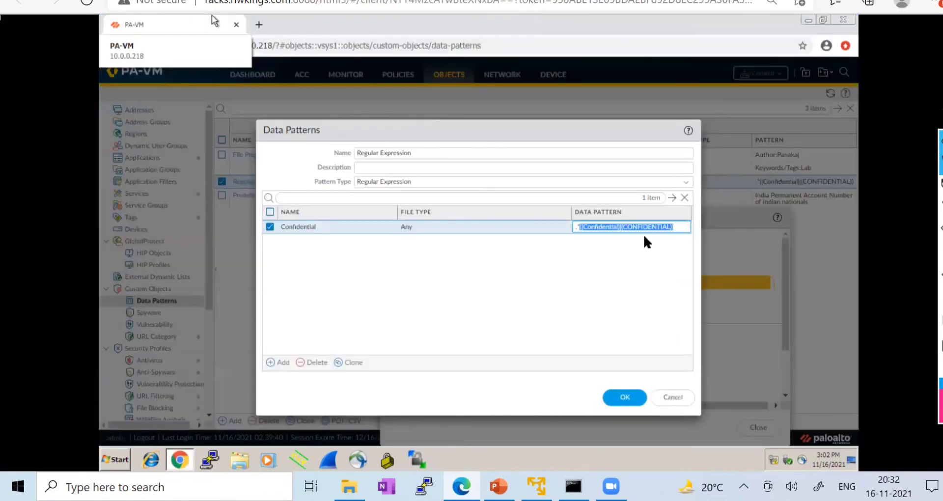
{"action": "left_click", "coordinate": [649, 230]}
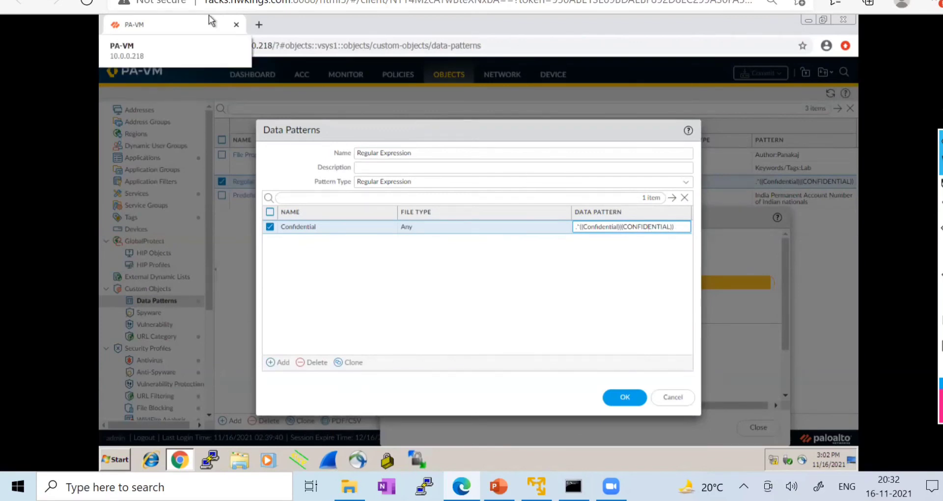
{"action": "left_click", "coordinate": [211, 1]}
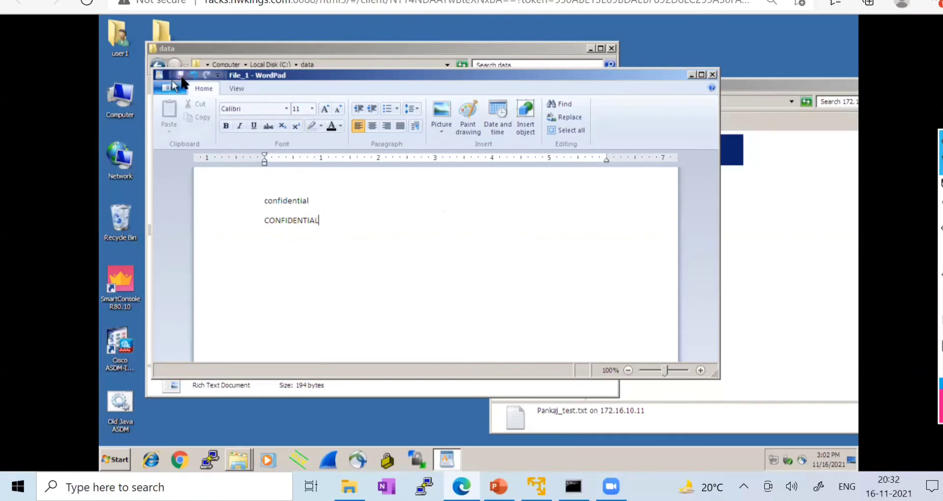
{"action": "left_click", "coordinate": [712, 75]}
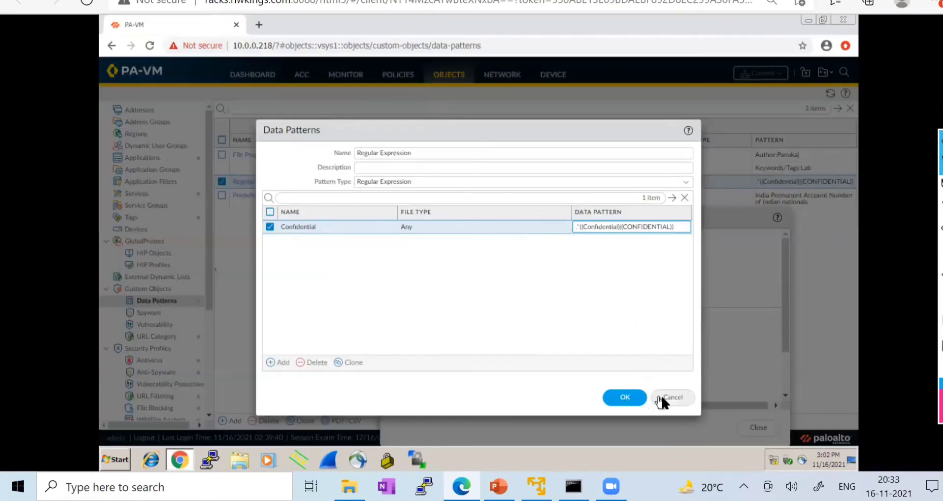
- Cancel the Data Patterns editor and close the successful Commit Status window
{"action": "left_click", "coordinate": [663, 396]}
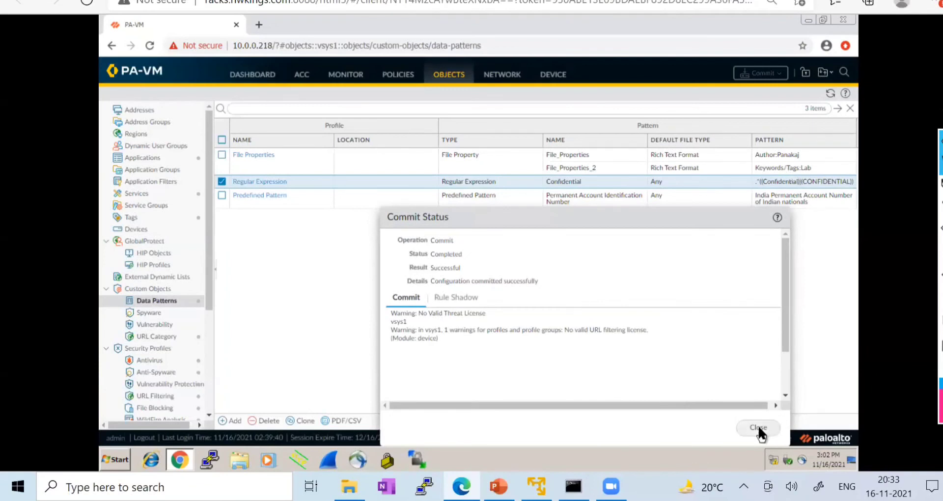
{"action": "left_click", "coordinate": [759, 427]}
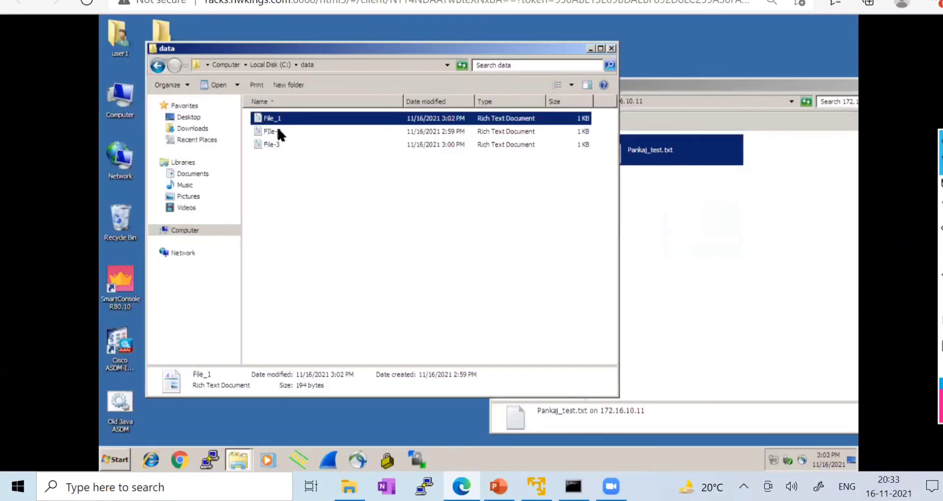
- Write Lab into File-2 and close it
{"action": "double_click", "coordinate": [271, 132]}
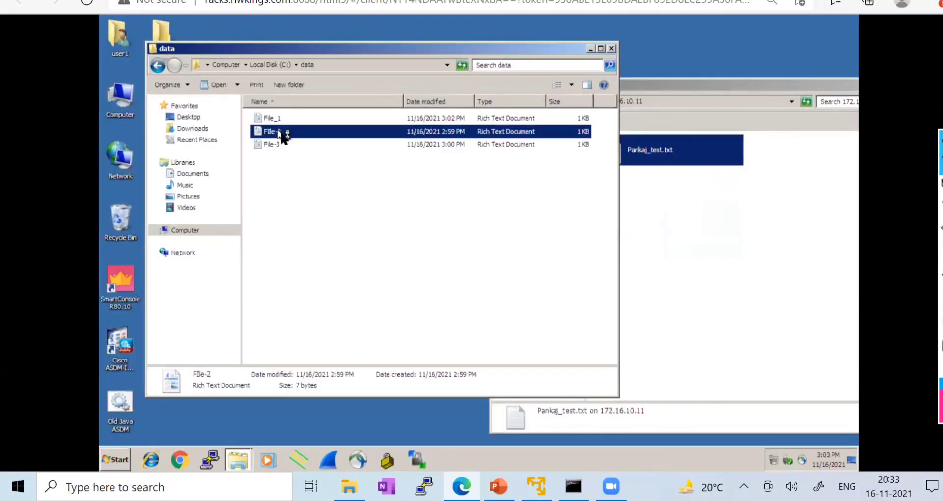
{"action": "type", "text": "Lab"}
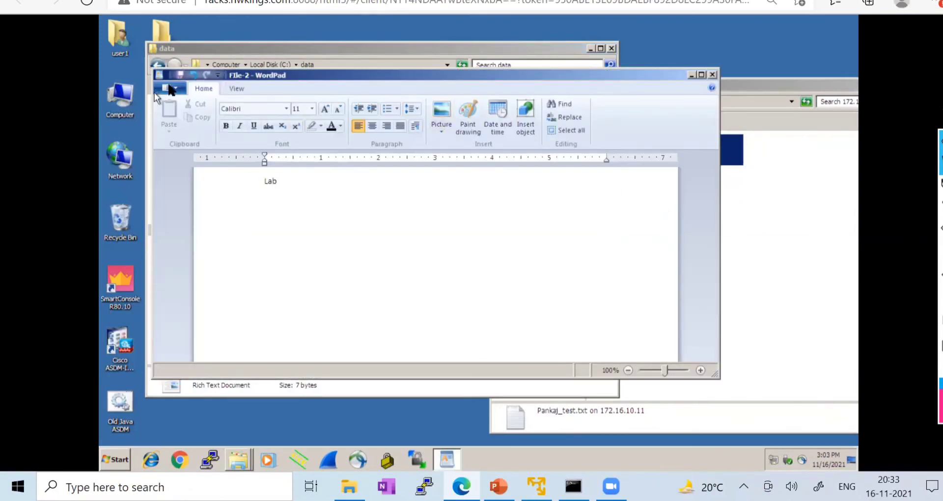
{"action": "left_click", "coordinate": [712, 76]}
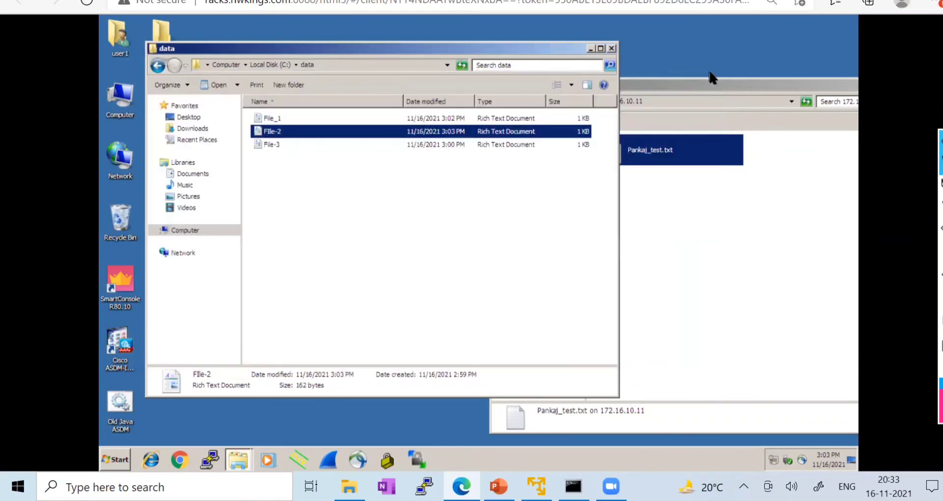
- Write 'any information' and 'bla bla' into File-3 and close it
{"action": "left_click", "coordinate": [269, 148]}
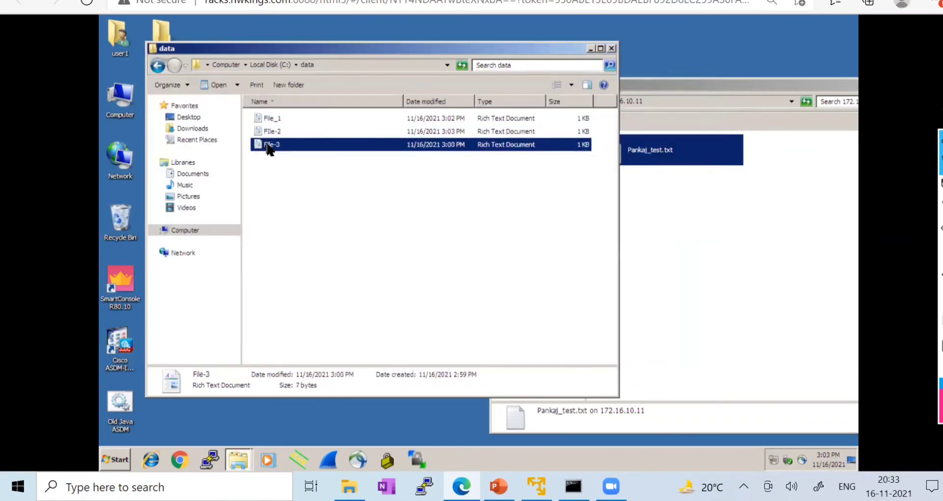
{"action": "double_click", "coordinate": [269, 148]}
{"action": "type", "text": "any"}
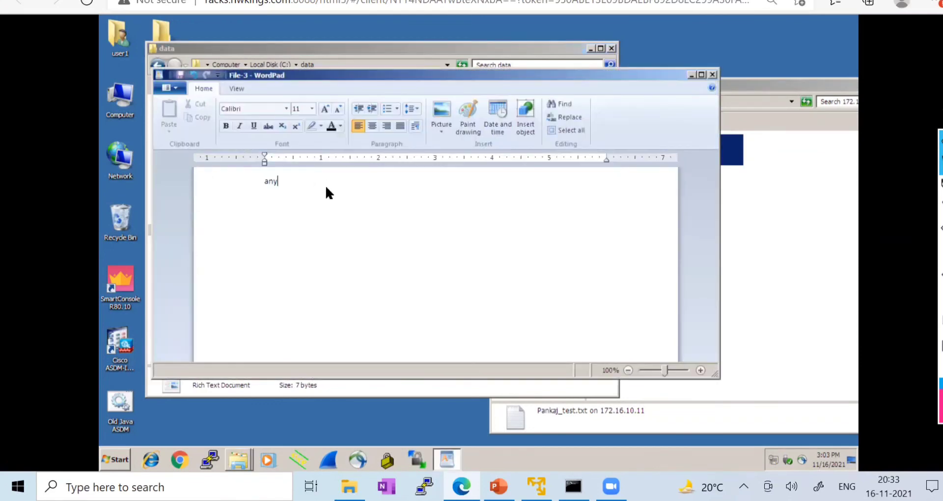
{"action": "type", "text": " information "}
{"action": "type", "text": "bla bla"}
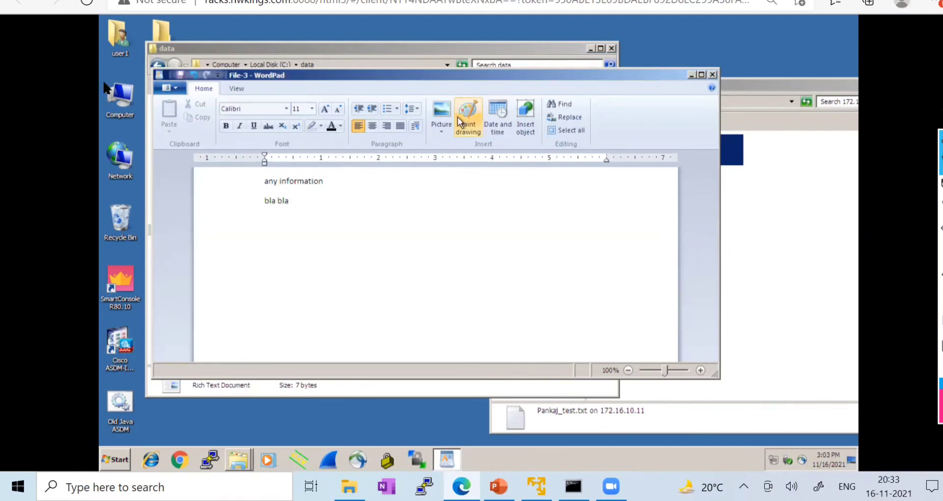
{"action": "left_click", "coordinate": [712, 75]}
{"action": "right_click", "coordinate": [276, 145]}
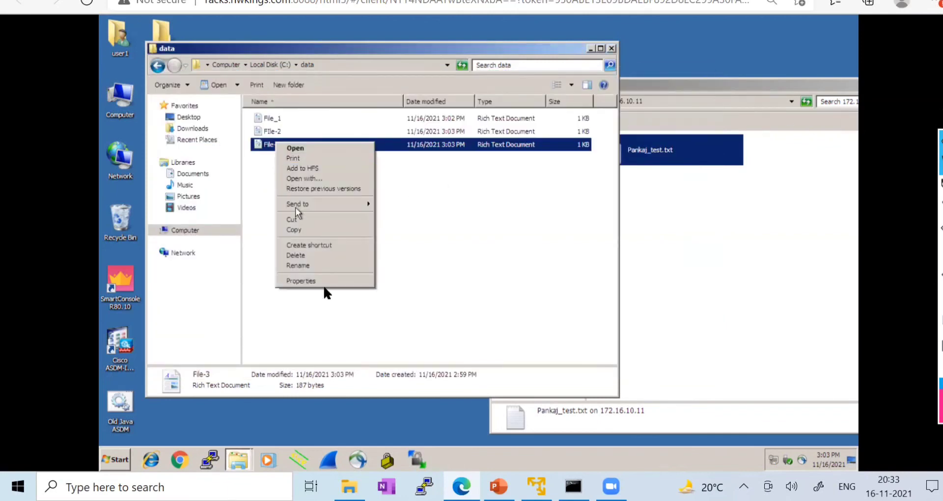
{"action": "left_click", "coordinate": [315, 280]}
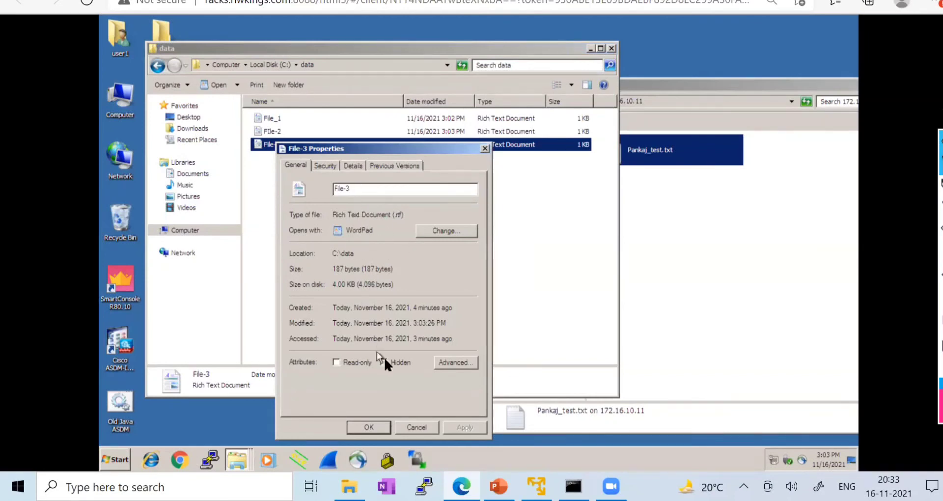
{"action": "left_click", "coordinate": [352, 166]}
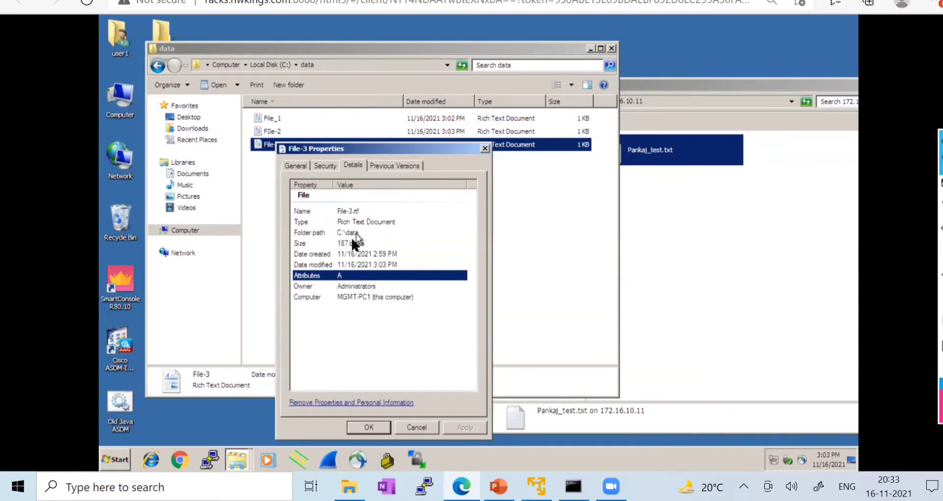
{"action": "left_click", "coordinate": [349, 232]}
{"action": "left_click", "coordinate": [355, 287]}
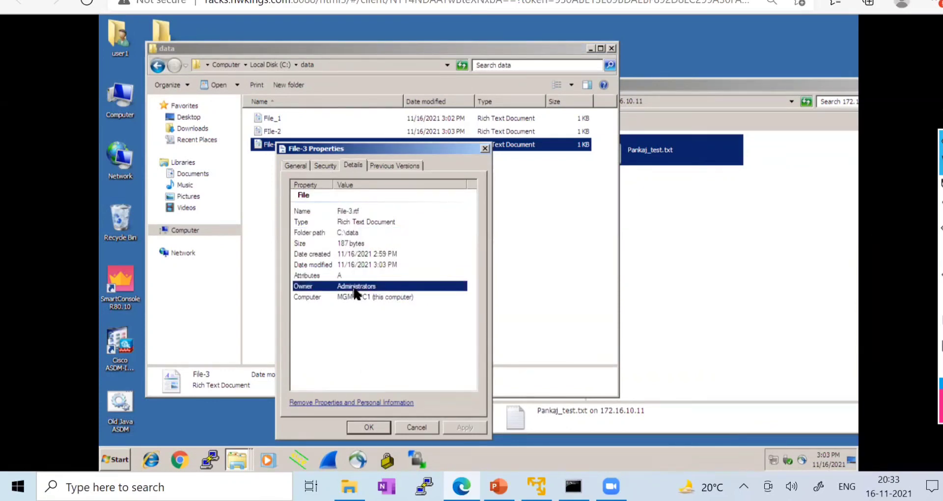
{"action": "left_click", "coordinate": [394, 165]}
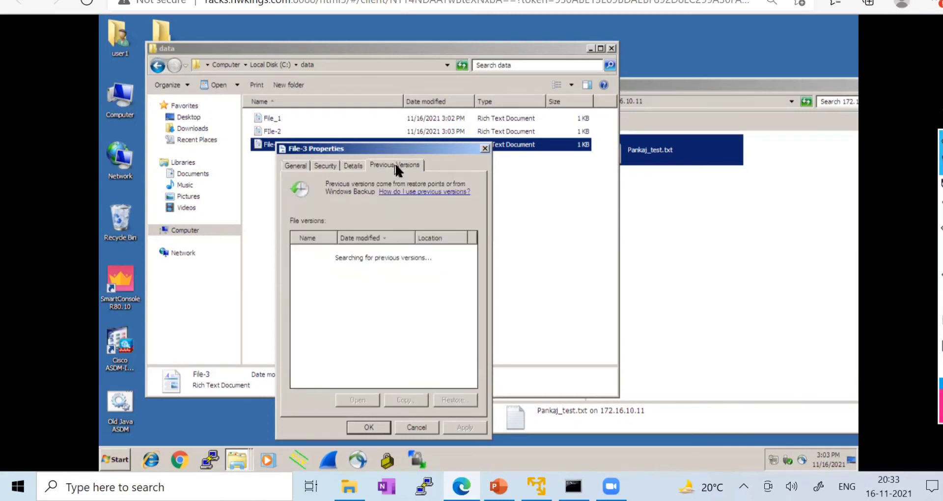
{"action": "left_click", "coordinate": [351, 166]}
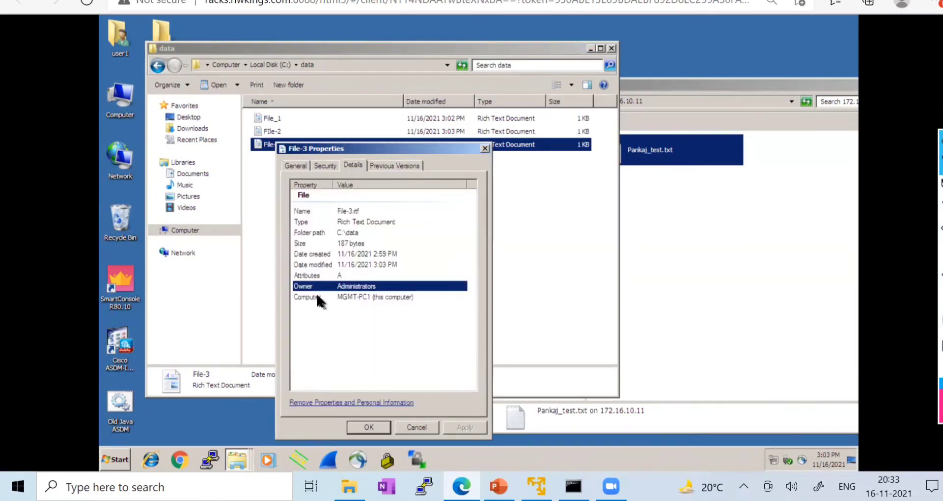
{"action": "left_click", "coordinate": [324, 165]}
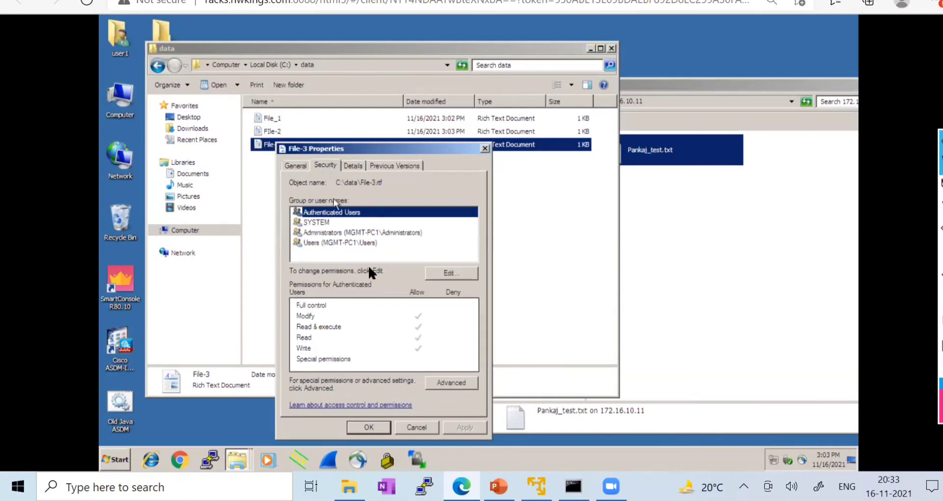
{"action": "left_click", "coordinate": [450, 272]}
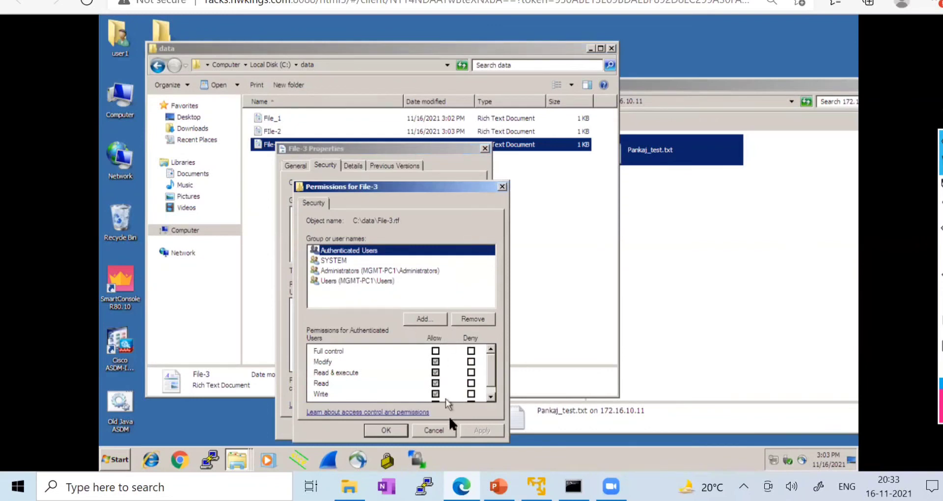
{"action": "left_click", "coordinate": [439, 433]}
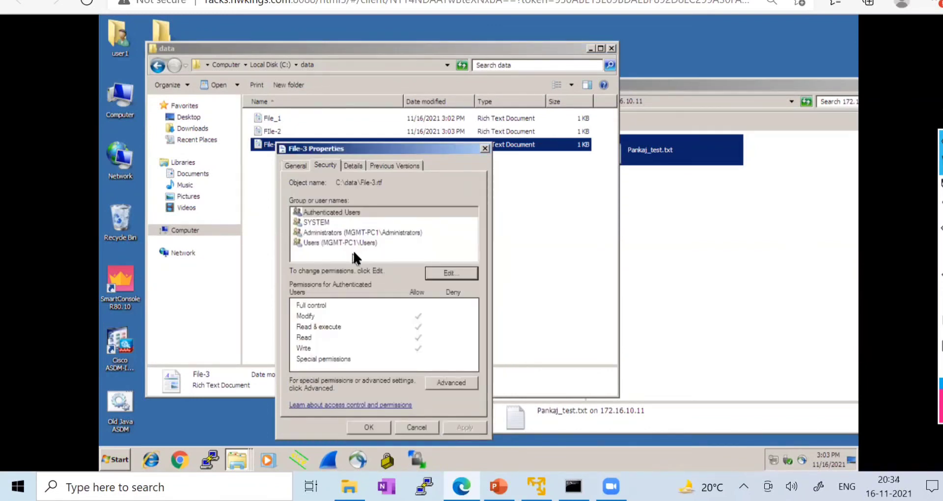
{"action": "left_click", "coordinate": [452, 382]}
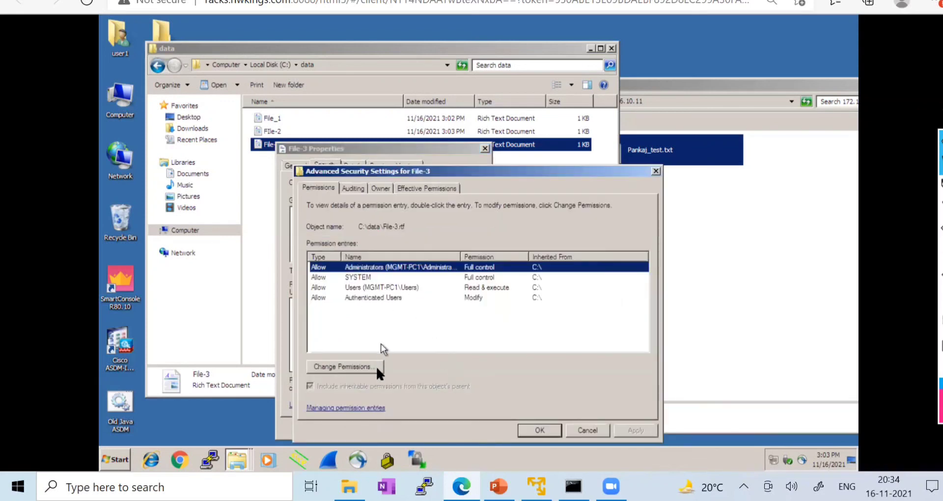
{"action": "left_click", "coordinate": [381, 188]}
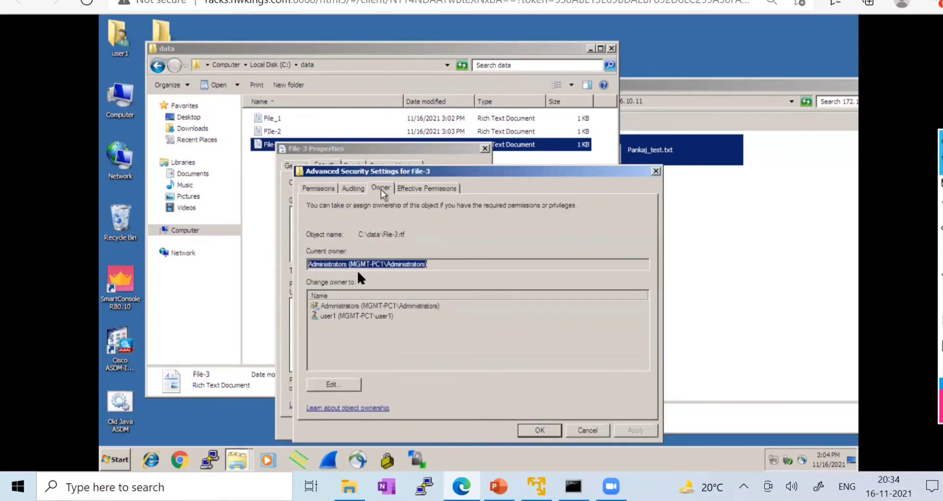
{"action": "left_click", "coordinate": [372, 266]}
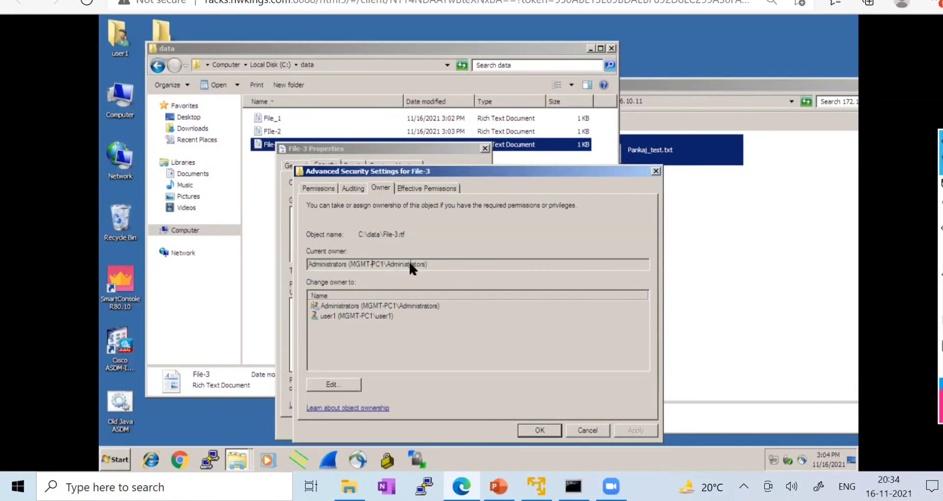
{"action": "left_click", "coordinate": [340, 384]}
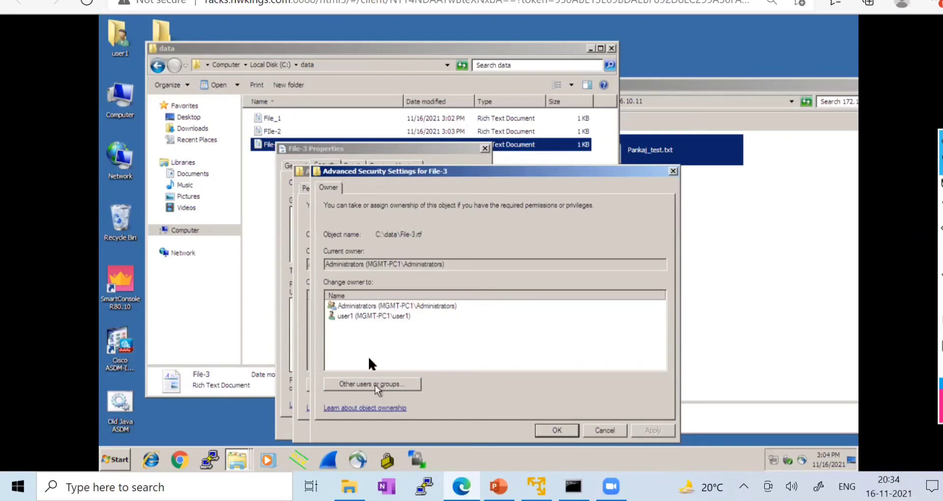
{"action": "left_click", "coordinate": [358, 306]}
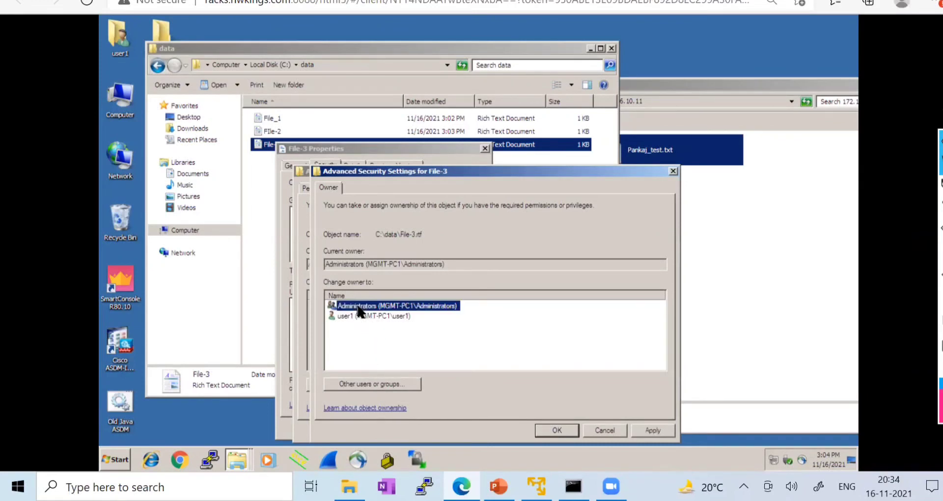
{"action": "left_click", "coordinate": [596, 431]}
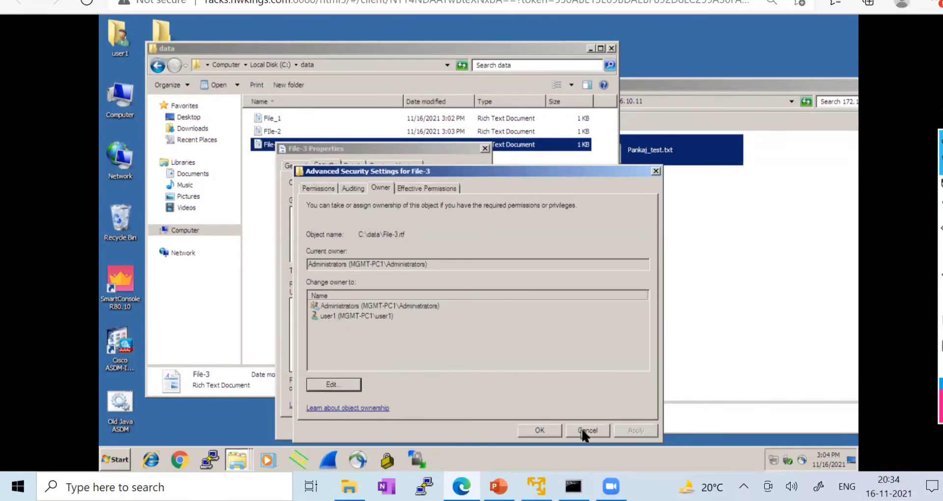
{"action": "left_click", "coordinate": [584, 430]}
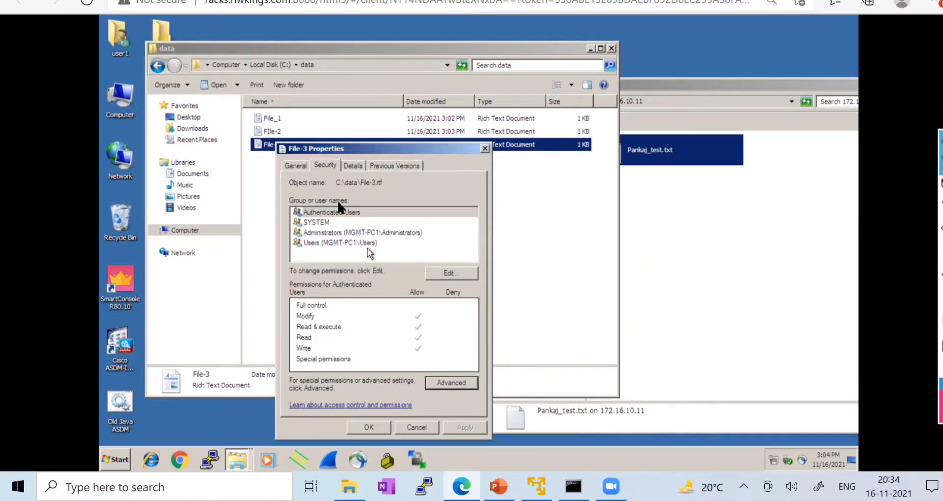
{"action": "left_click", "coordinate": [295, 166]}
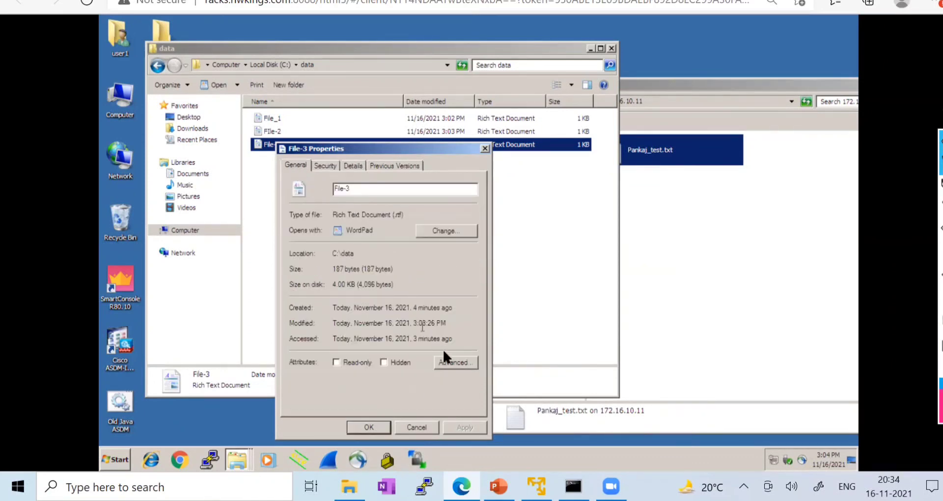
{"action": "left_click", "coordinate": [447, 363]}
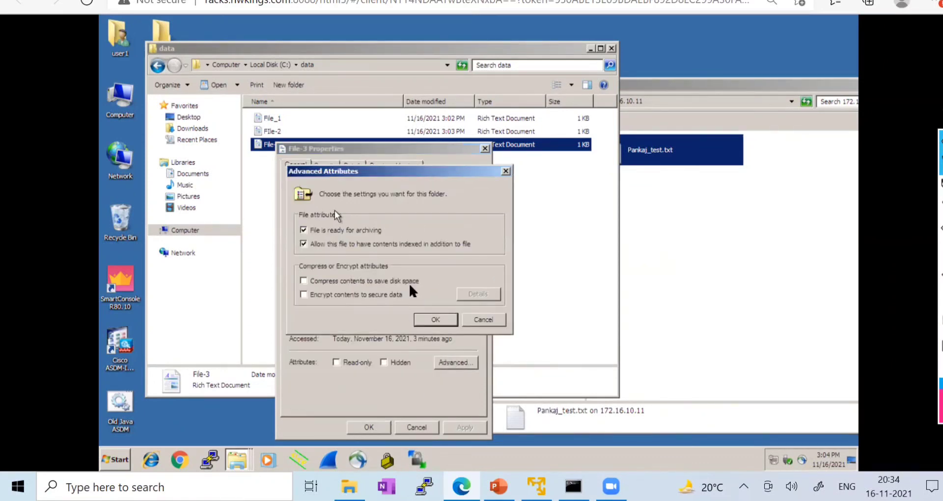
{"action": "left_click", "coordinate": [479, 321]}
{"action": "left_click", "coordinate": [381, 424]}
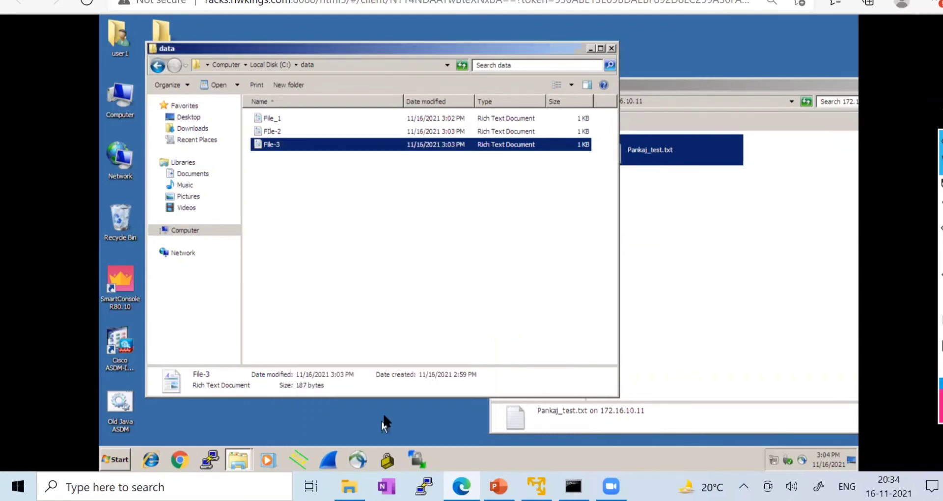
{"action": "left_click", "coordinate": [324, 206]}
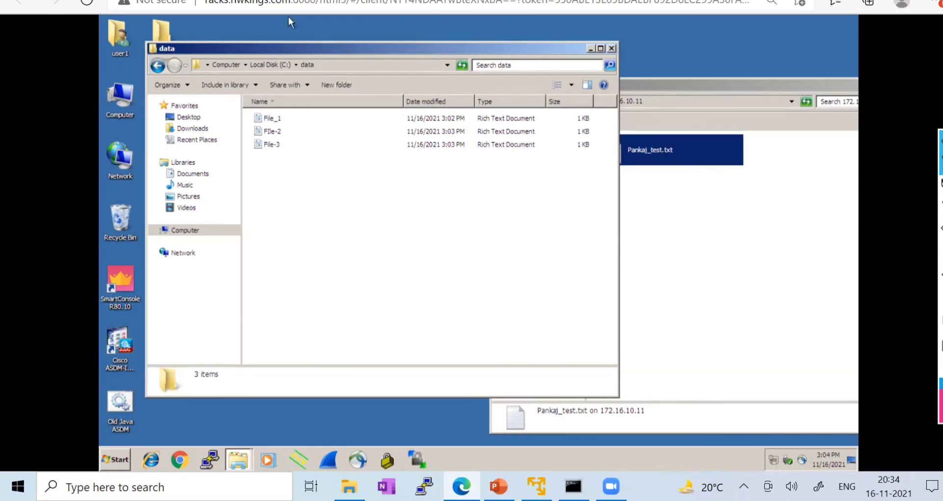
- Check the FTP server's PaloAltoFTP folder, which holds only Pankaj_test.txt
{"action": "left_click", "coordinate": [231, 1]}
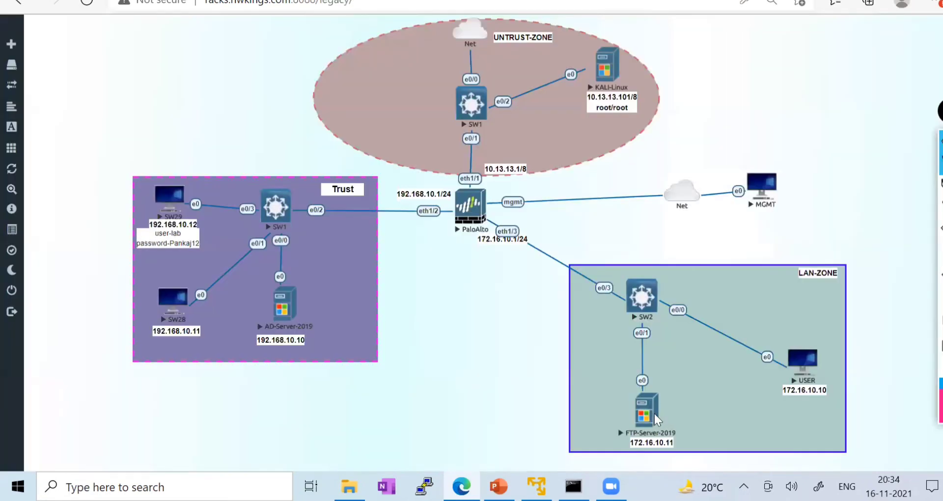
{"action": "left_click", "coordinate": [379, 204]}
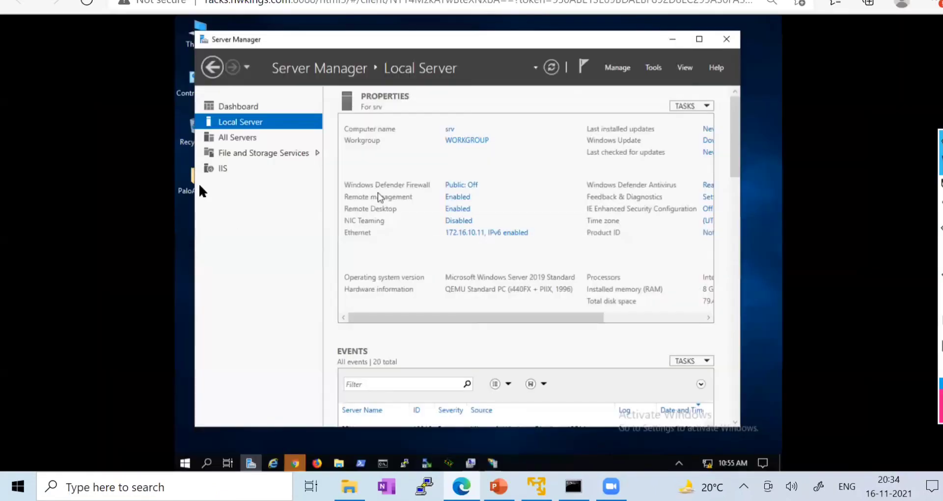
{"action": "left_click", "coordinate": [673, 40]}
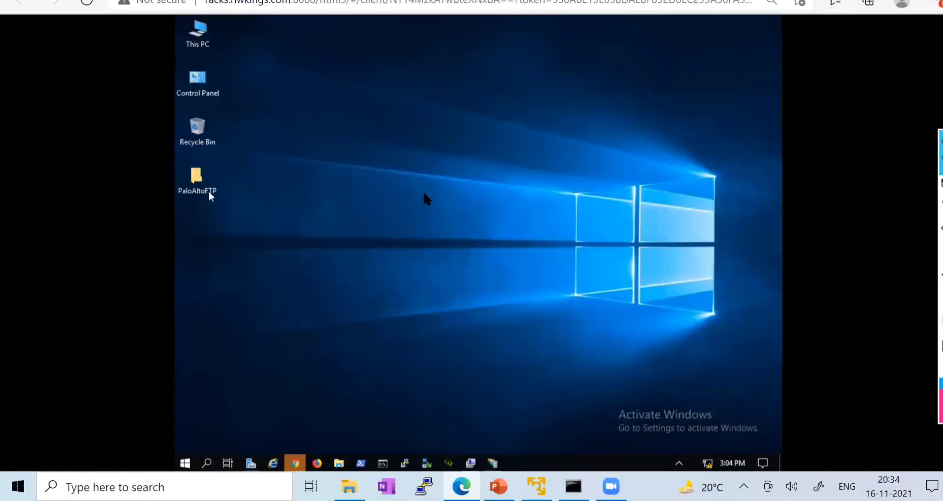
{"action": "double_click", "coordinate": [199, 179]}
{"action": "left_click_drag", "start_coordinate": [423, 193], "coordinate": [385, 137]}
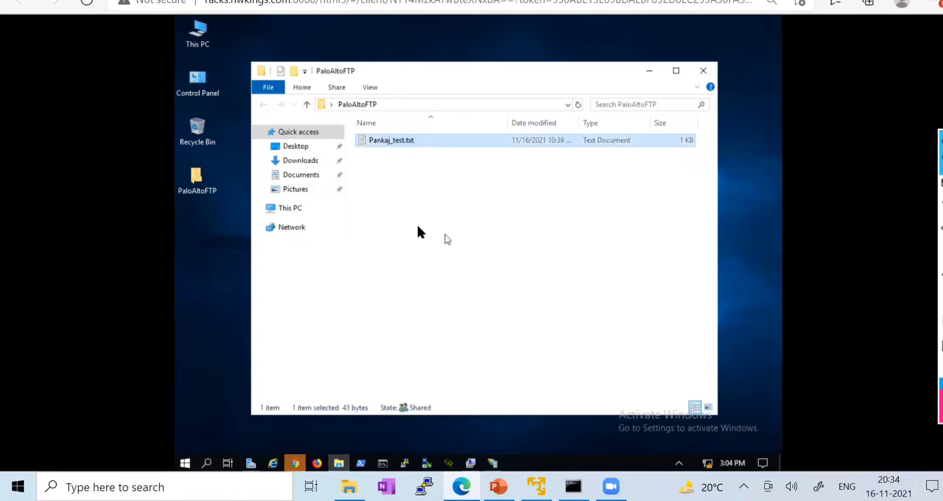
{"action": "left_click_drag", "start_coordinate": [419, 213], "coordinate": [385, 139]}
{"action": "left_click", "coordinate": [399, 224]}
{"action": "left_click", "coordinate": [245, 1]}
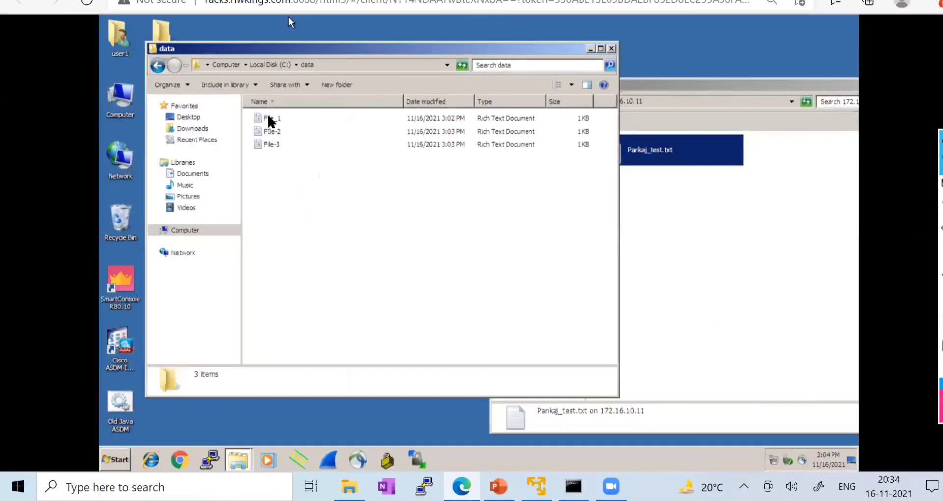
- Upload File_1, FIle-2 and File-3 from C:\data to the 172.16.10.11 FTP site and refresh it
{"action": "mouse_move", "coordinate": [301, 212]}
{"action": "left_mouse_down"}
{"action": "mouse_move", "coordinate": [289, 149]}
{"action": "mouse_move", "coordinate": [268, 116]}
{"action": "left_mouse_up"}
{"action": "left_click", "coordinate": [714, 126]}
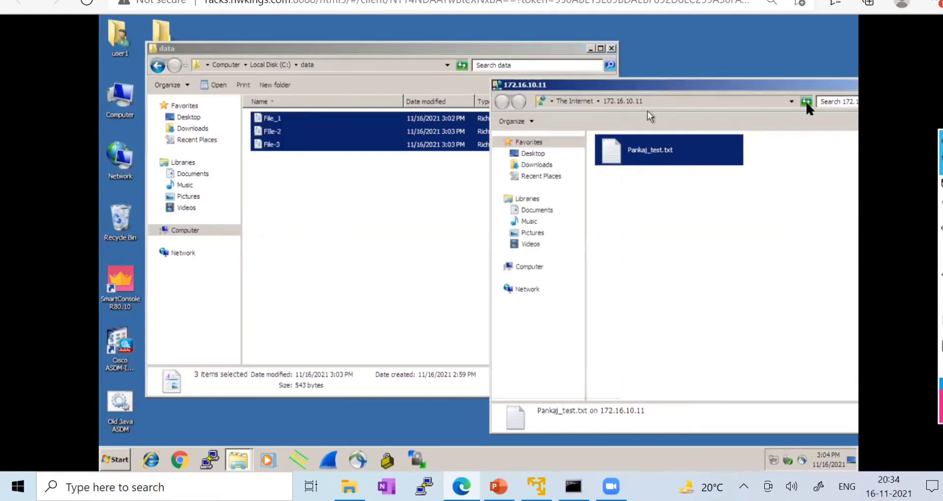
{"action": "left_click_drag", "start_coordinate": [339, 251], "coordinate": [273, 118]}
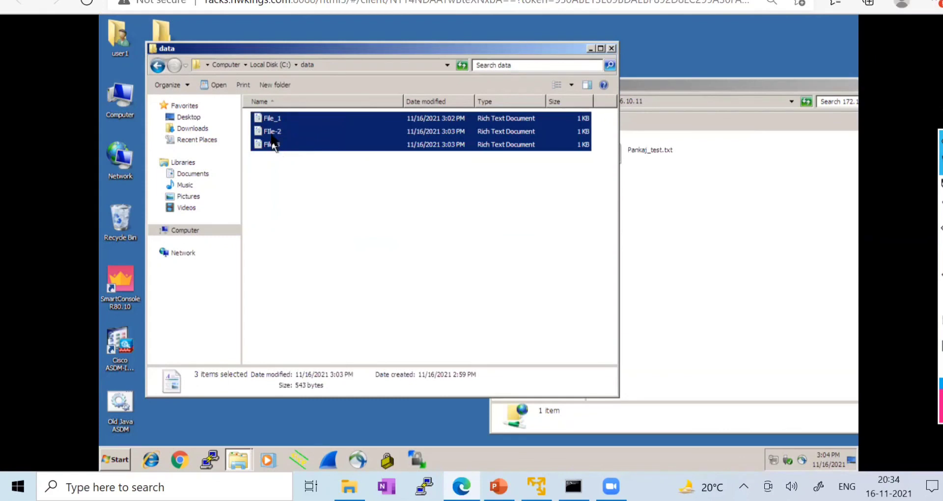
{"action": "left_click_drag", "start_coordinate": [271, 142], "coordinate": [754, 216]}
{"action": "left_click", "coordinate": [687, 85]}
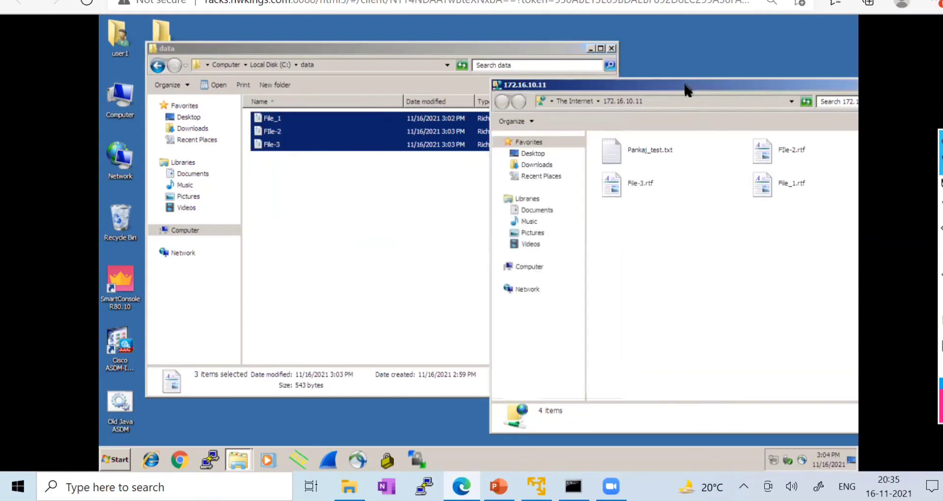
{"action": "left_click_drag", "start_coordinate": [687, 88], "coordinate": [460, 78]}
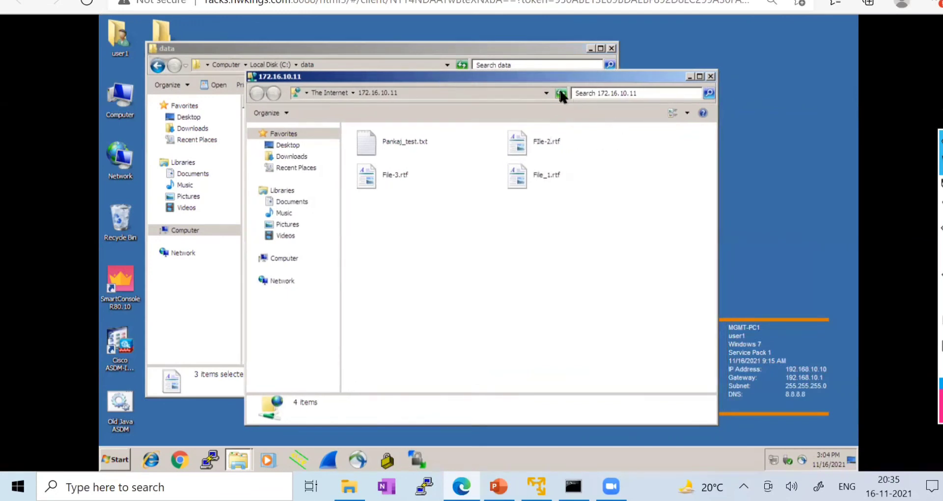
{"action": "left_click", "coordinate": [561, 94]}
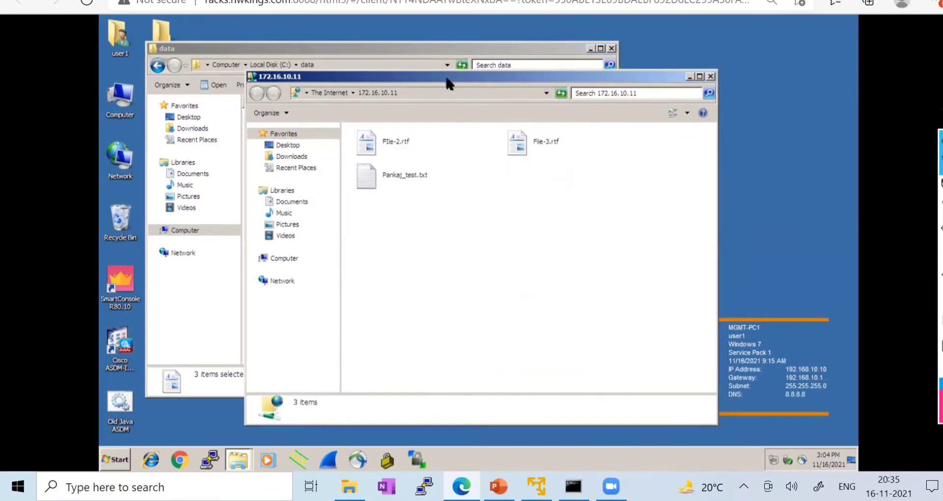
{"action": "left_click_drag", "start_coordinate": [447, 84], "coordinate": [546, 83]}
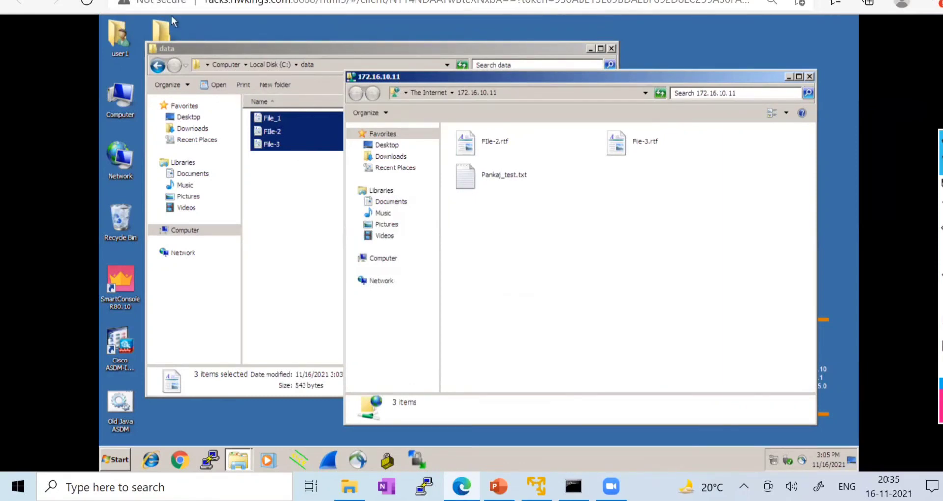
- On the FTP server, refresh PaloAltoFTP, then view and close FIle-2.rtf in WordPad
{"action": "left_click", "coordinate": [172, 1]}
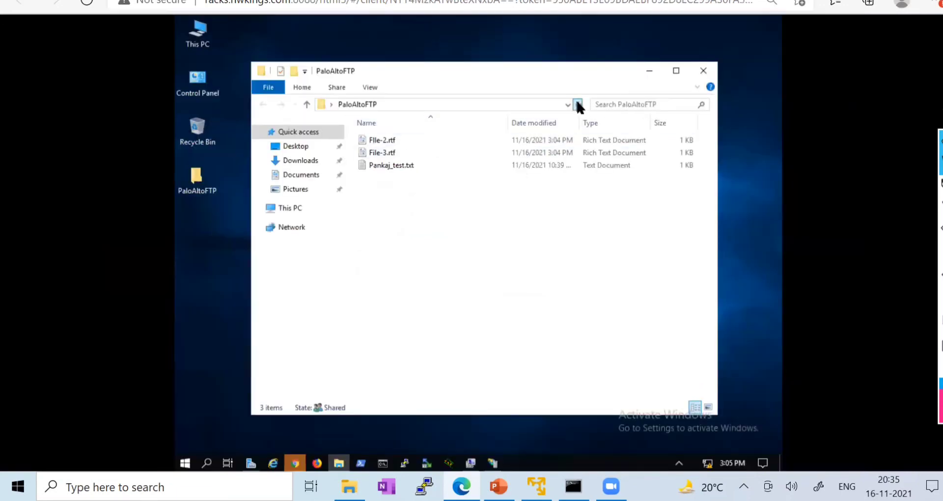
{"action": "left_click", "coordinate": [577, 102]}
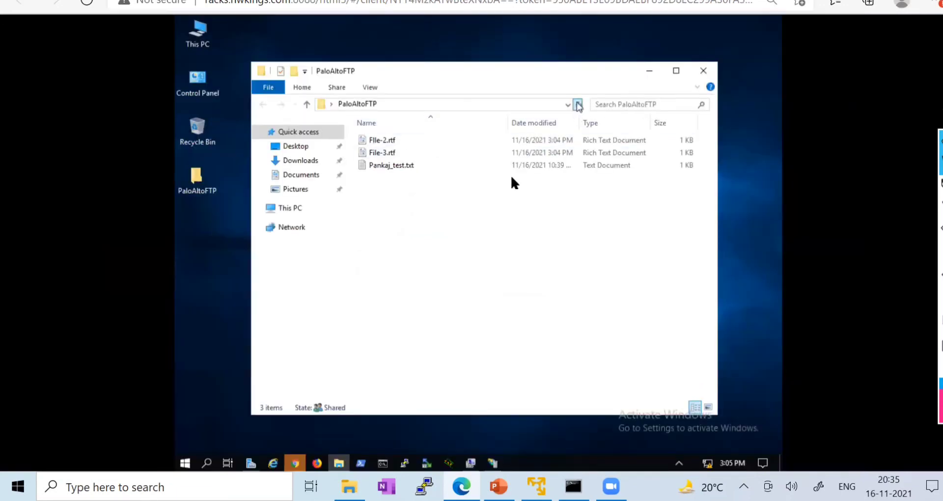
{"action": "double_click", "coordinate": [393, 142]}
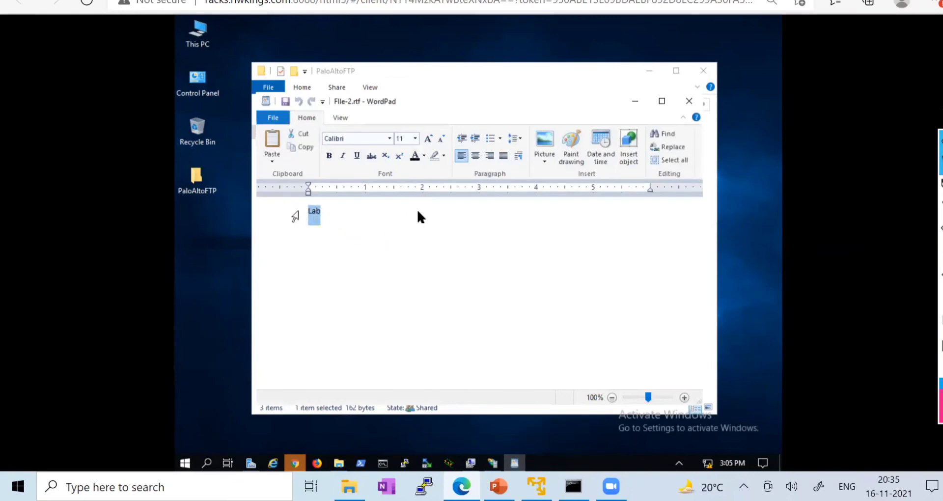
{"action": "left_click", "coordinate": [703, 71]}
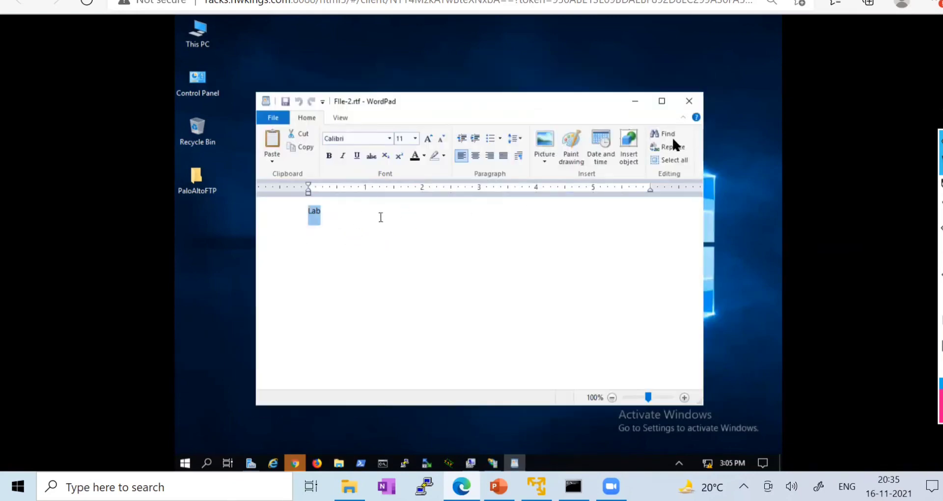
{"action": "left_click", "coordinate": [689, 100]}
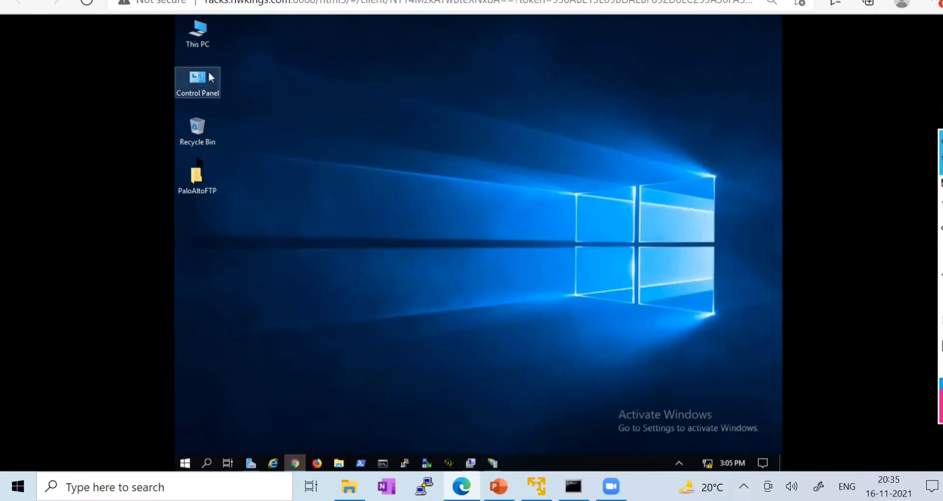
- Open File-3.rtf from PaloAltoFTP in WordPad to check its text, then close it
{"action": "double_click", "coordinate": [196, 179]}
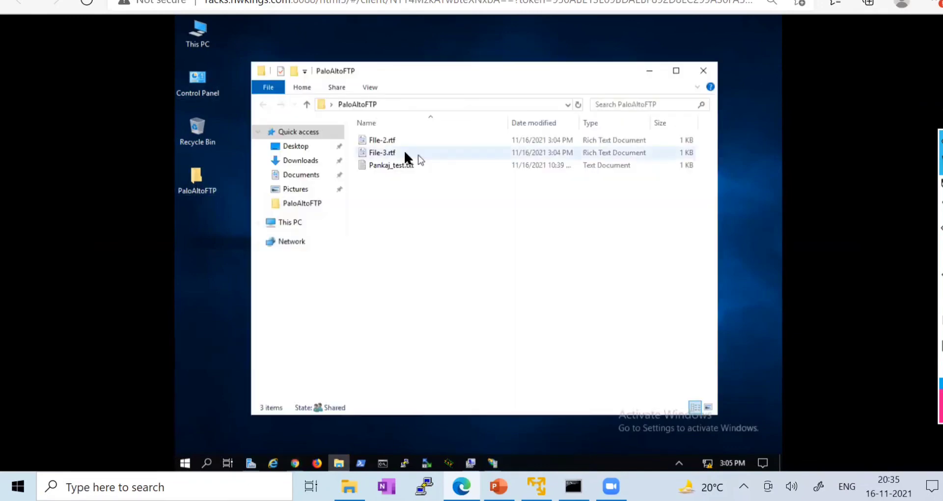
{"action": "double_click", "coordinate": [404, 153]}
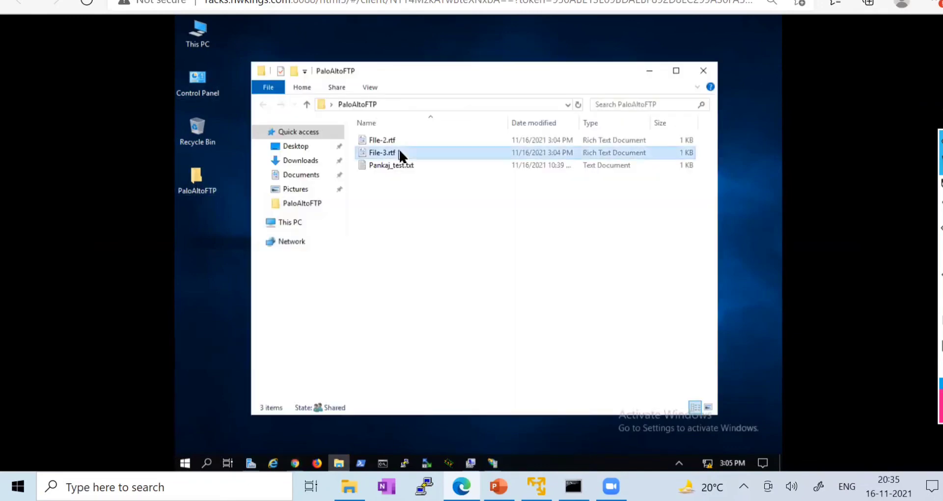
{"action": "left_click_drag", "start_coordinate": [351, 228], "coordinate": [306, 209]}
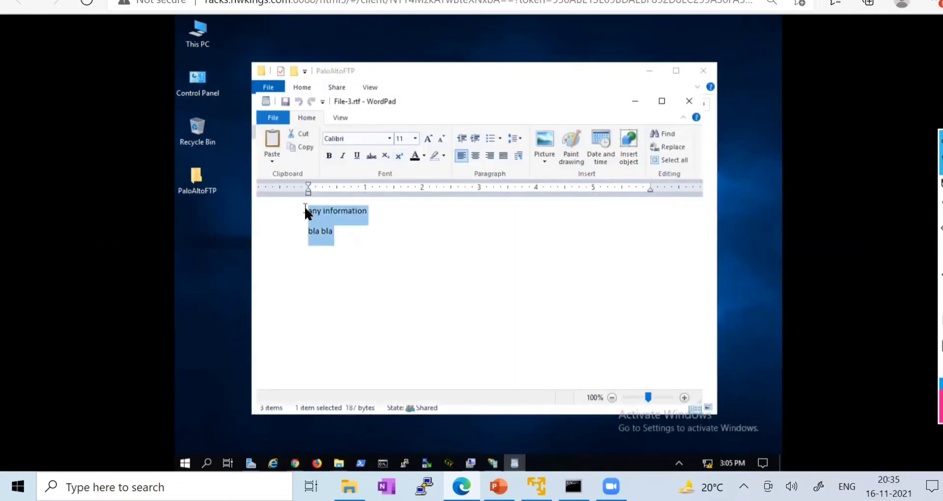
{"action": "left_click", "coordinate": [704, 71]}
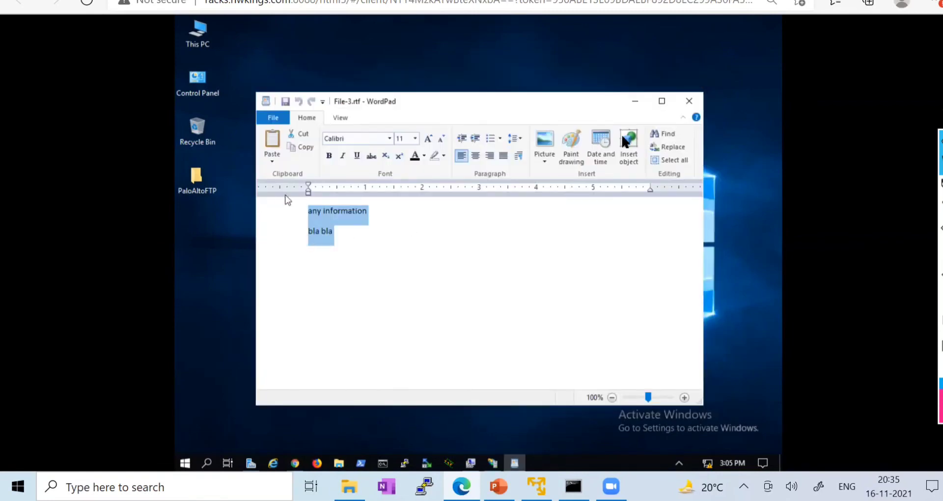
{"action": "left_click", "coordinate": [692, 102]}
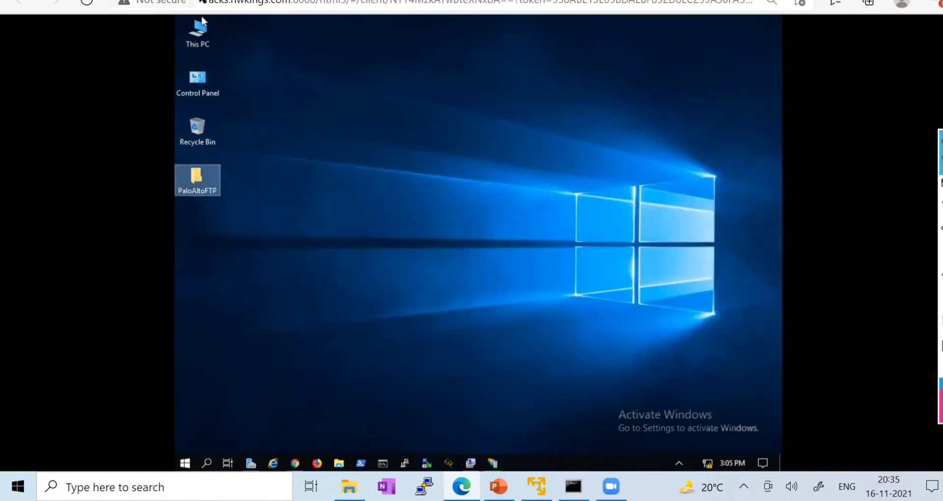
- Open File_1 from the data folder in WordPad to review its confidential text, then close it
{"action": "left_click", "coordinate": [228, 1]}
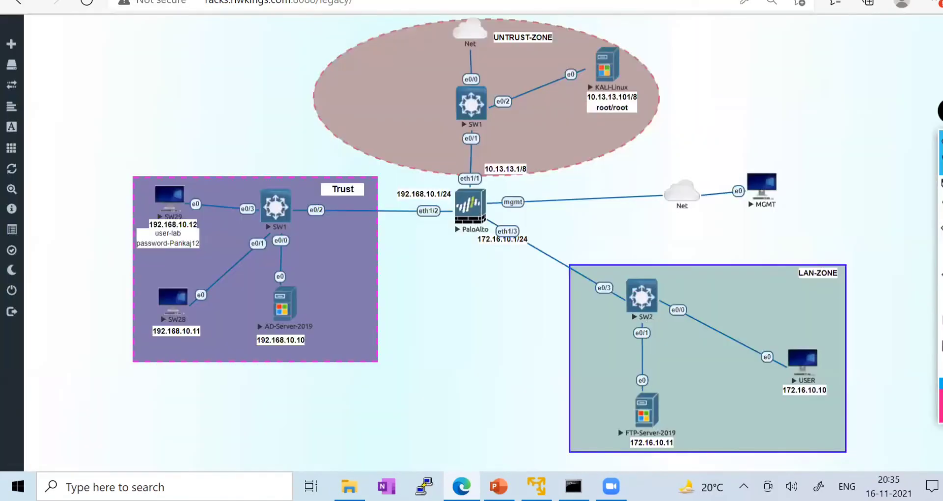
{"action": "left_click", "coordinate": [344, 1]}
{"action": "left_click", "coordinate": [298, 165]}
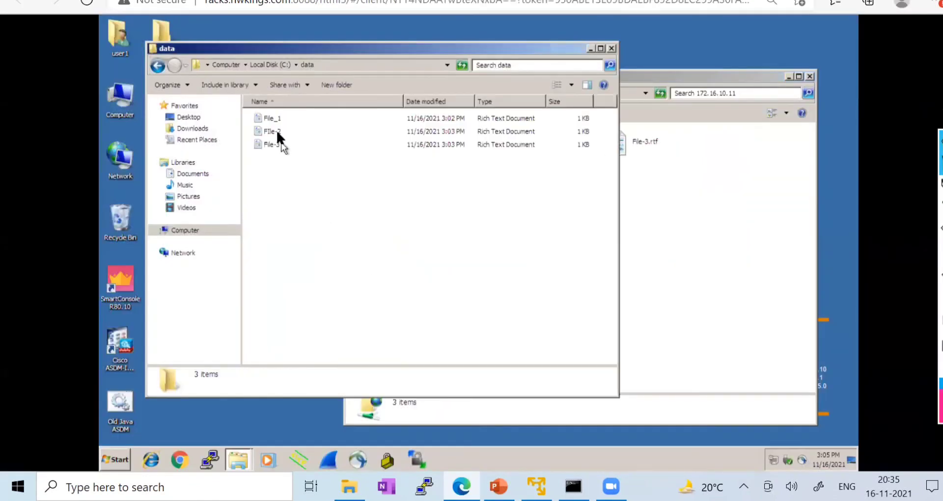
{"action": "left_click", "coordinate": [698, 224]}
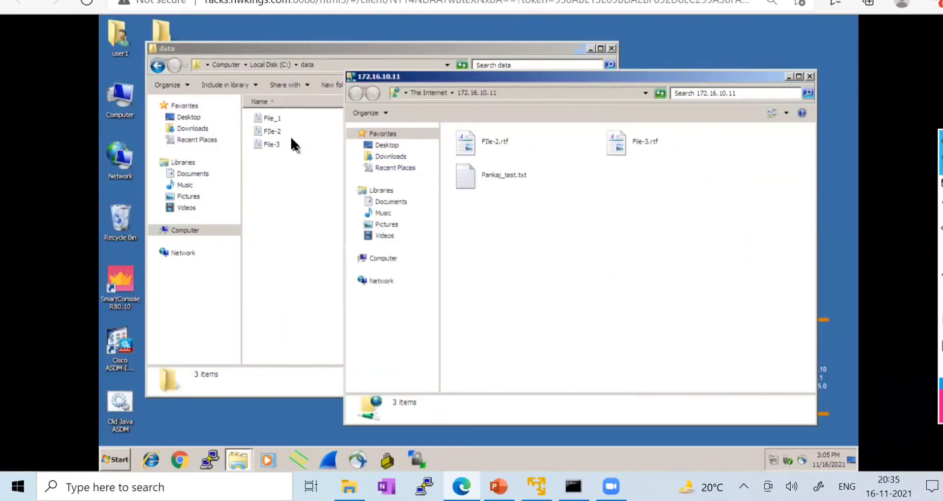
{"action": "double_click", "coordinate": [276, 119]}
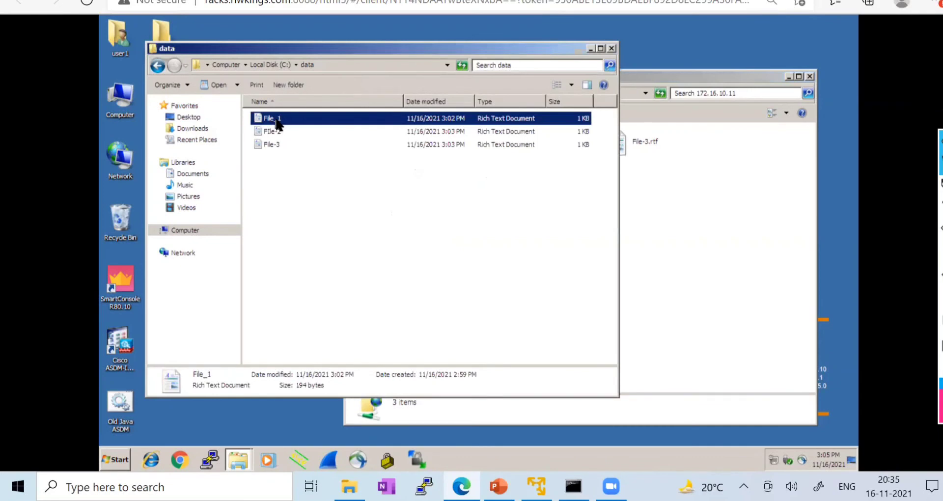
{"action": "key", "text": "ctrl+a"}
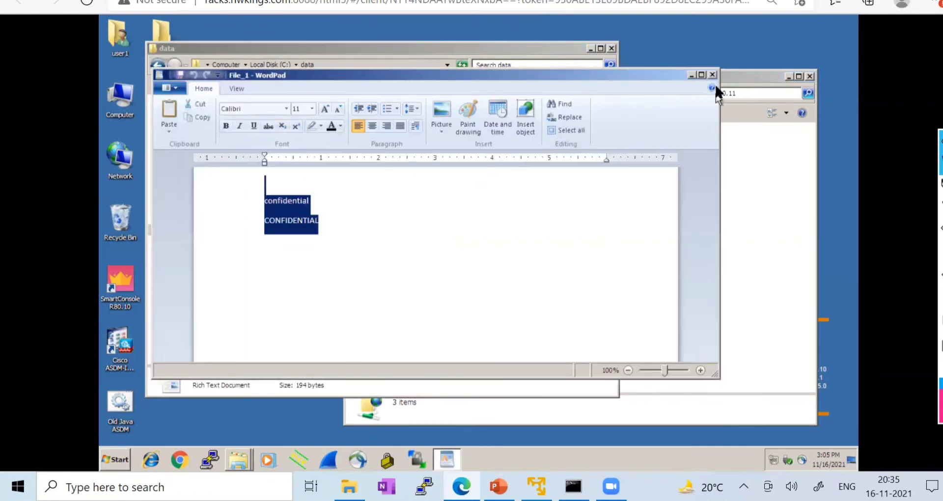
{"action": "left_click", "coordinate": [712, 77]}
- Upload File_1 to the 172.16.10.11 FTP folder, refresh, and open PaloAltoFTP on the server
{"action": "left_click_drag", "start_coordinate": [271, 121], "coordinate": [727, 208]}
{"action": "left_click", "coordinate": [725, 258]}
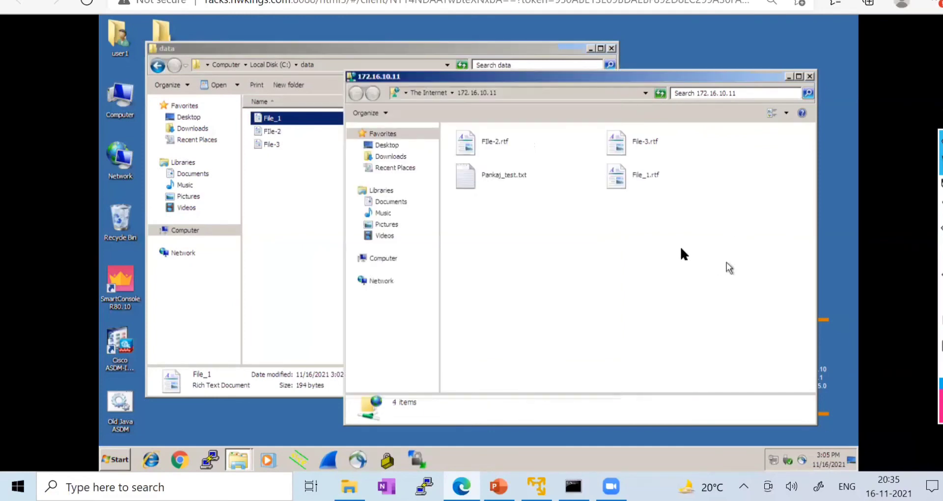
{"action": "left_click", "coordinate": [661, 93]}
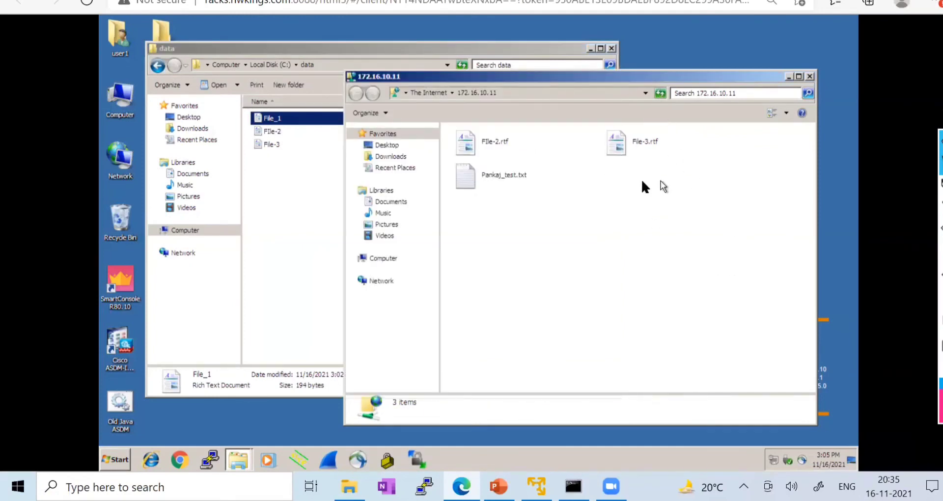
{"action": "left_click", "coordinate": [141, 10]}
{"action": "double_click", "coordinate": [196, 177]}
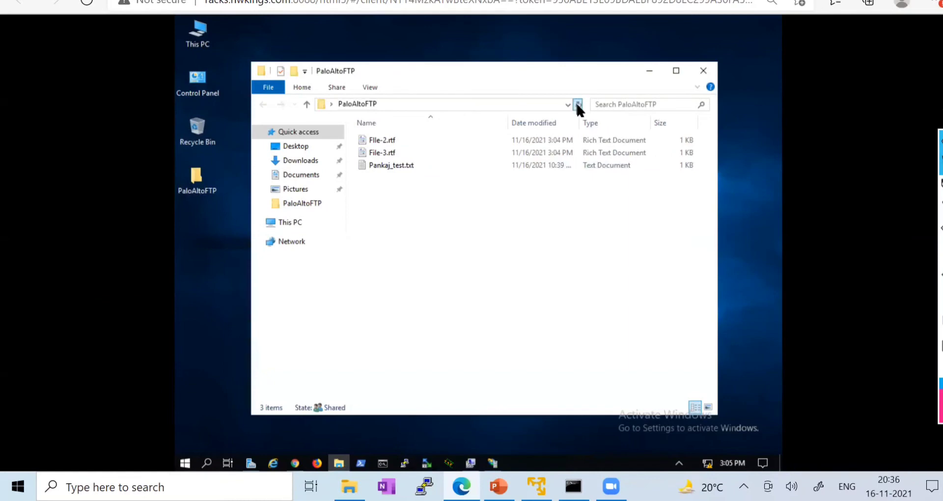
- Create a new text document in the data folder, then delete it
{"action": "left_click", "coordinate": [322, 14]}
{"action": "left_click", "coordinate": [270, 180]}
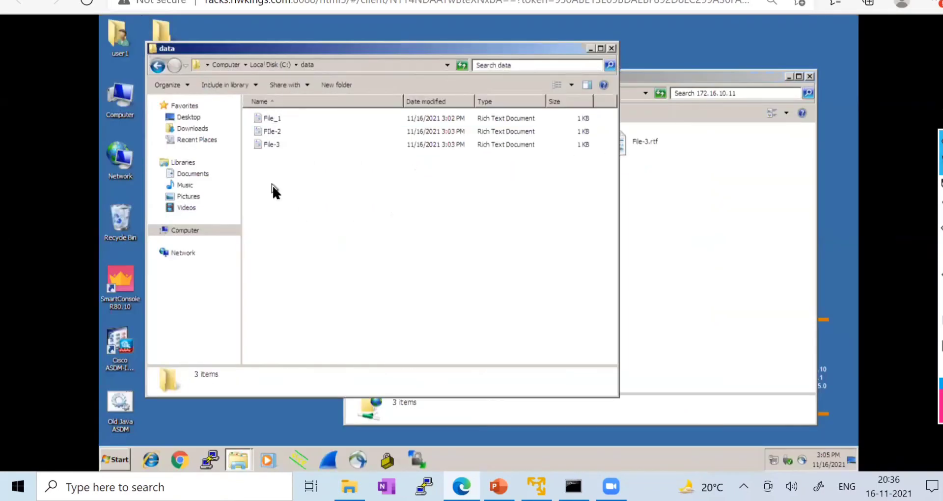
{"action": "right_click", "coordinate": [273, 184]}
{"action": "mouse_move", "coordinate": [314, 304]}
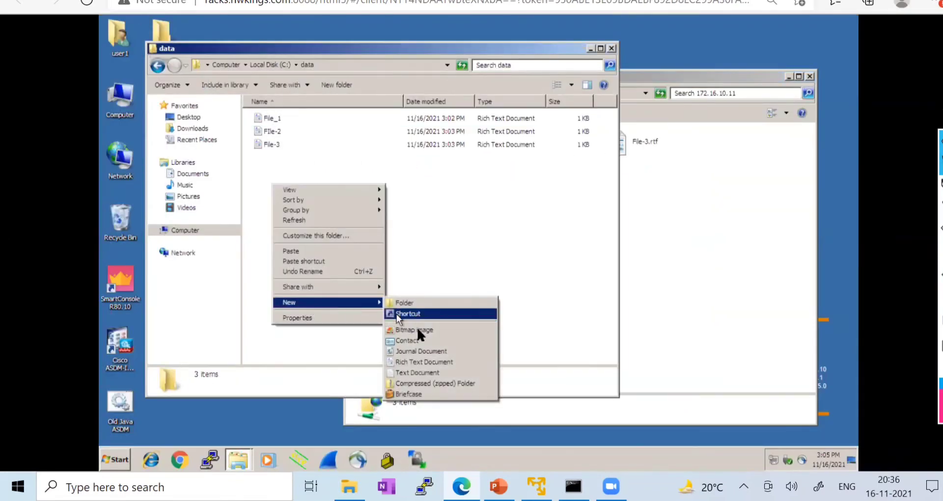
{"action": "left_click", "coordinate": [414, 373]}
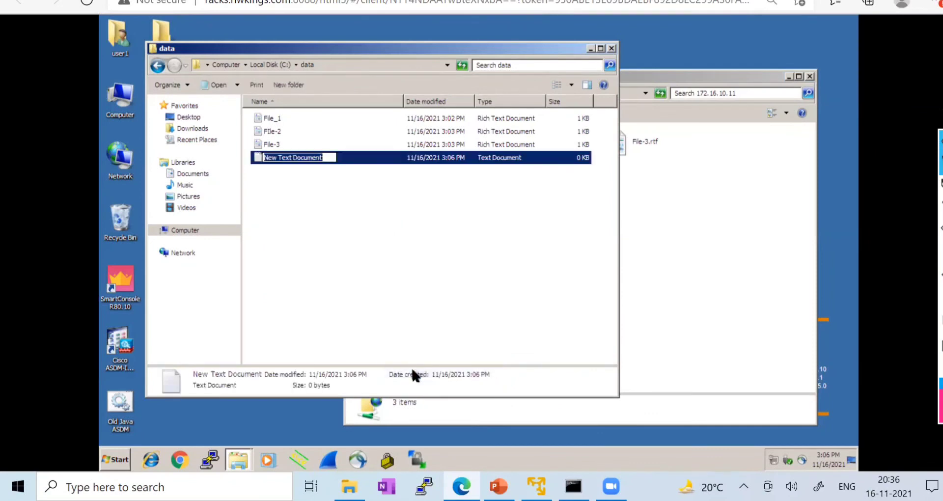
{"action": "left_click", "coordinate": [317, 214]}
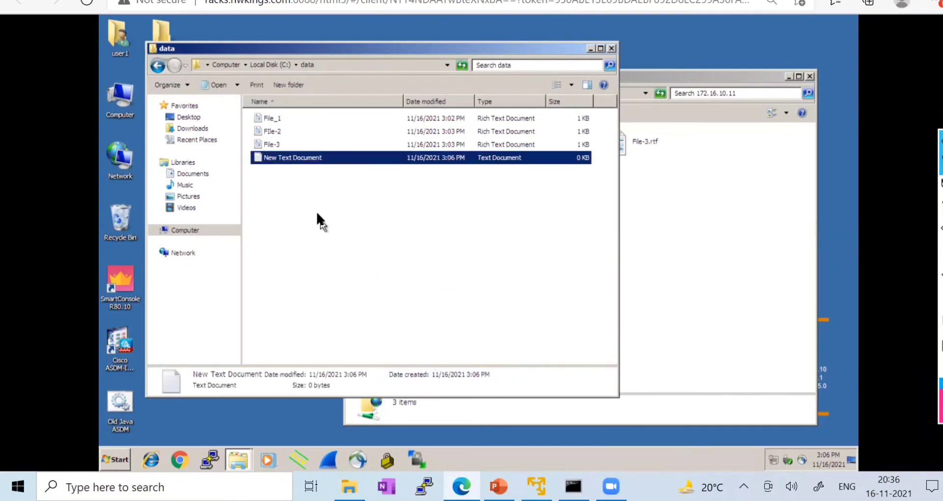
{"action": "right_click", "coordinate": [285, 158]}
{"action": "left_click", "coordinate": [313, 282]}
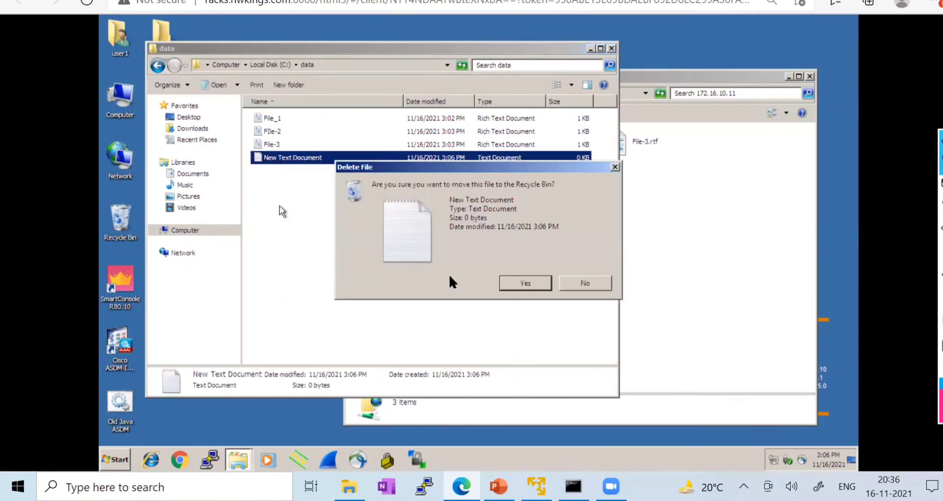
{"action": "left_click", "coordinate": [524, 284]}
- Create a rich text document named File-4 containing the text Demo_lab
{"action": "right_click", "coordinate": [301, 211]}
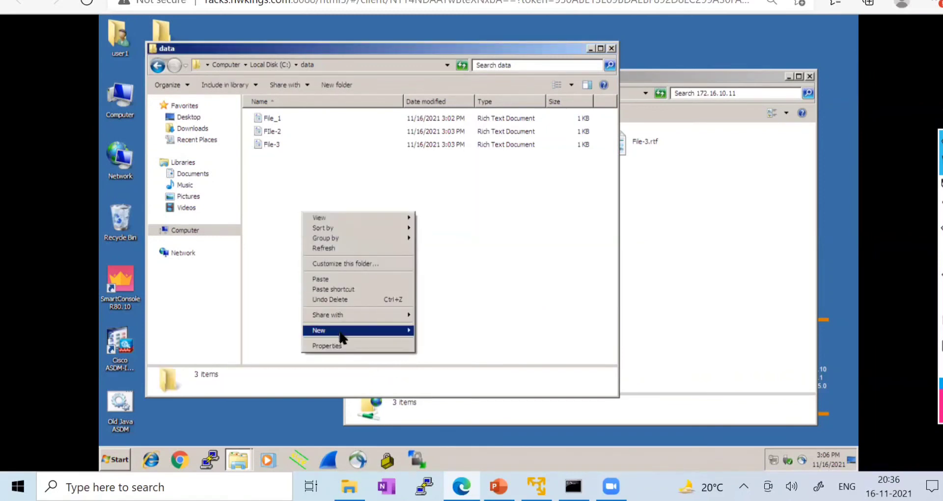
{"action": "mouse_move", "coordinate": [342, 337]}
{"action": "left_click", "coordinate": [442, 391]}
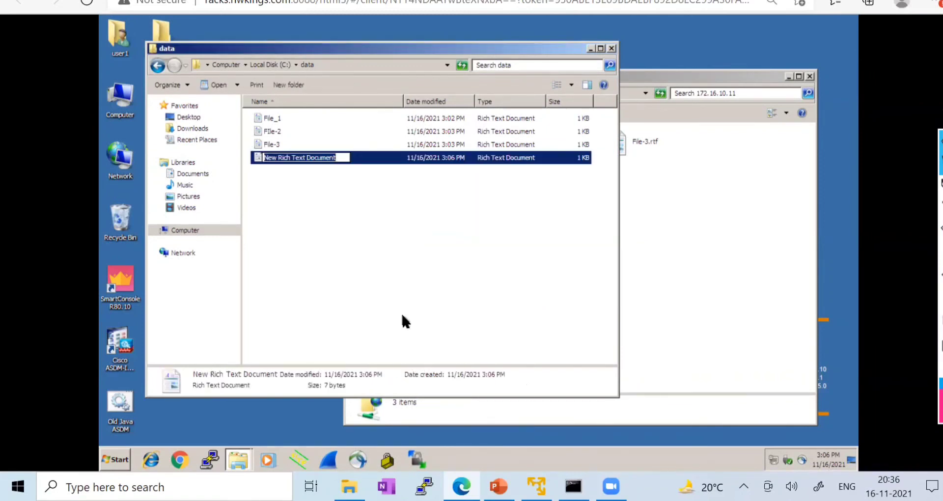
{"action": "type", "text": "File-"}
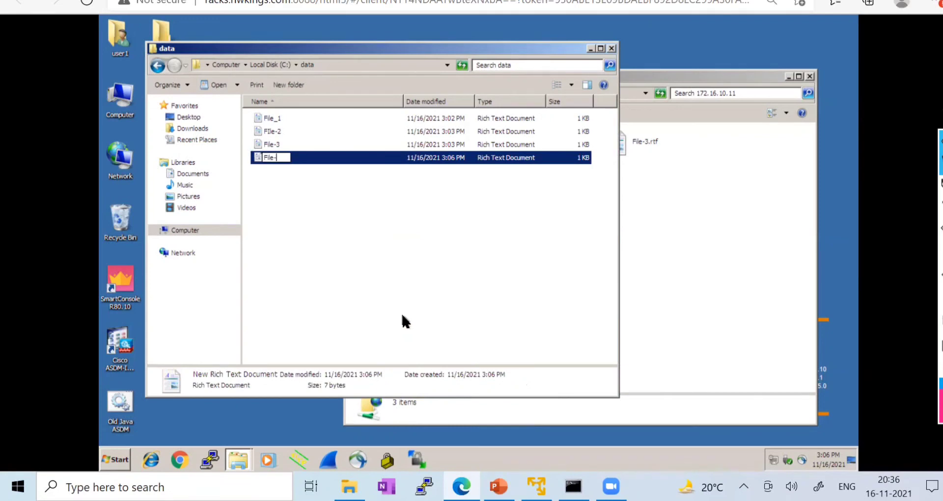
{"action": "type", "text": "4"}
{"action": "left_click", "coordinate": [456, 226]}
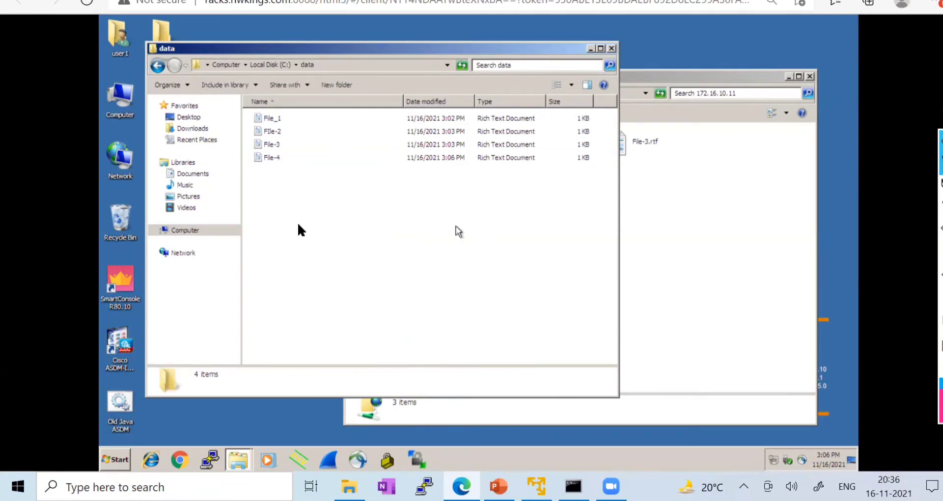
{"action": "double_click", "coordinate": [271, 159]}
{"action": "type", "text": "Demon"}
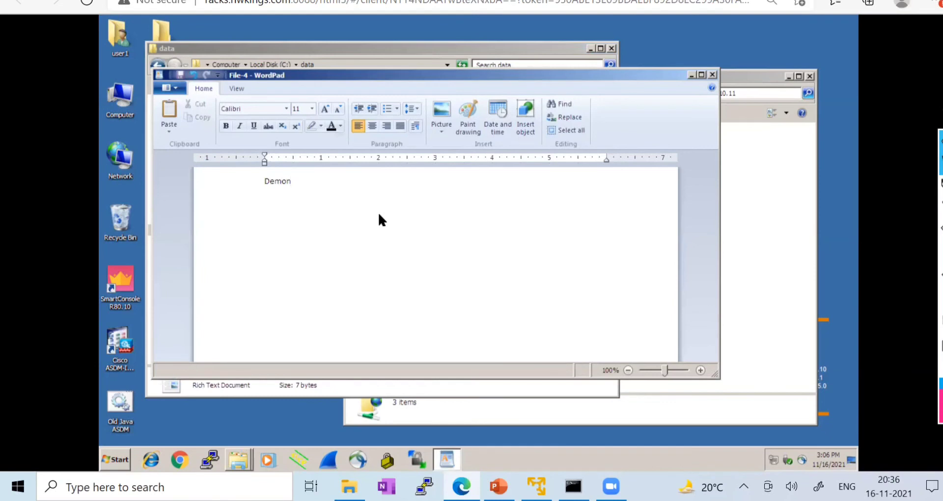
{"action": "key", "text": "BackSpace"}
{"action": "type", "text": "_lab"}
{"action": "left_click", "coordinate": [713, 75]}
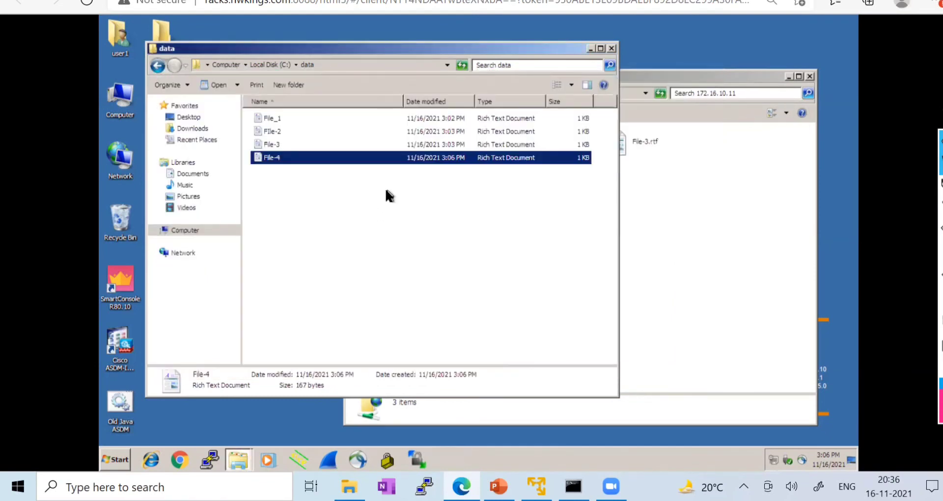
- Upload File-4 to the FTP folder, refresh, and open File-4.rtf on the server
{"action": "left_click_drag", "start_coordinate": [279, 162], "coordinate": [675, 196]}
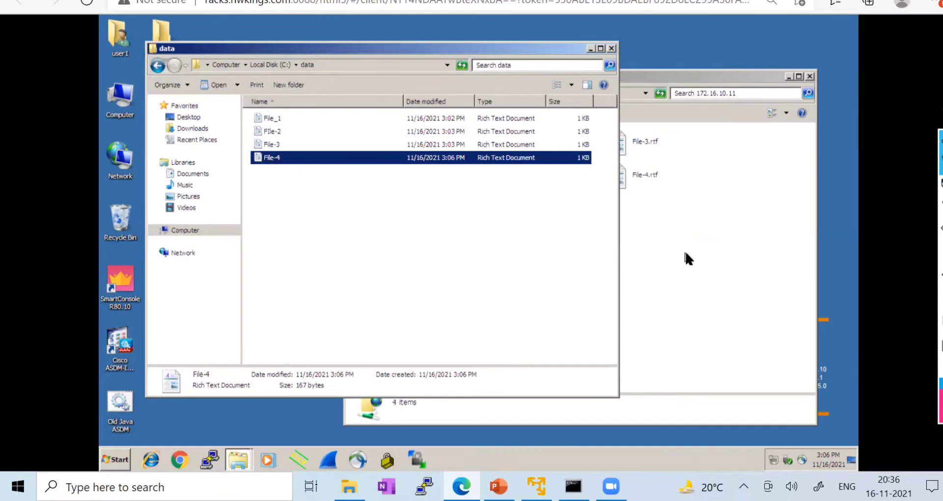
{"action": "left_click", "coordinate": [661, 91]}
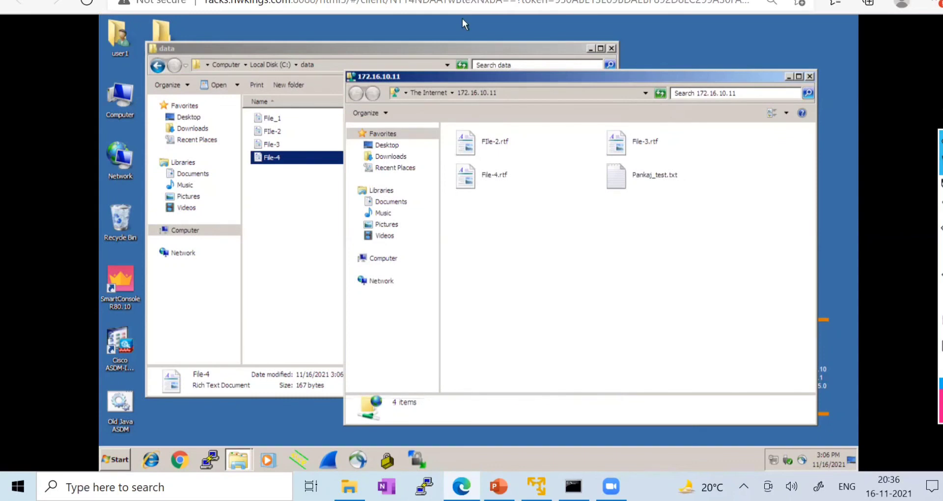
{"action": "left_click", "coordinate": [463, 1]}
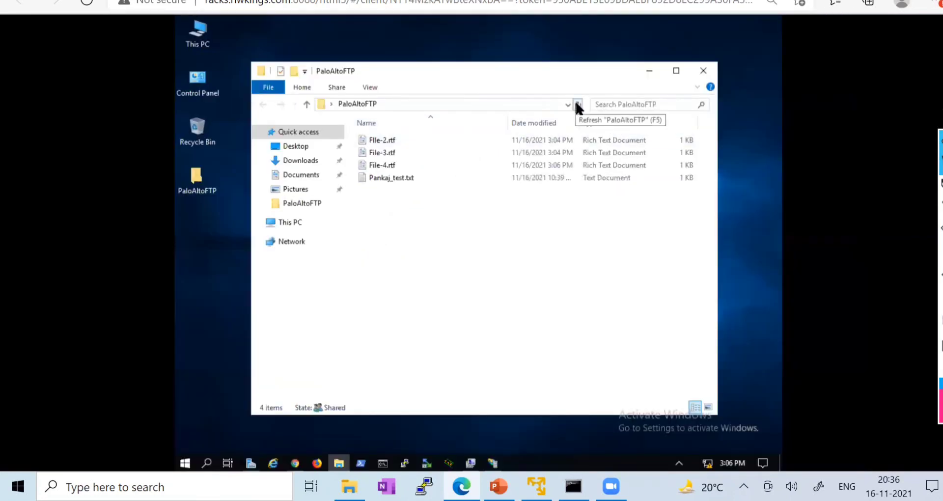
{"action": "left_click", "coordinate": [577, 104]}
{"action": "double_click", "coordinate": [383, 166]}
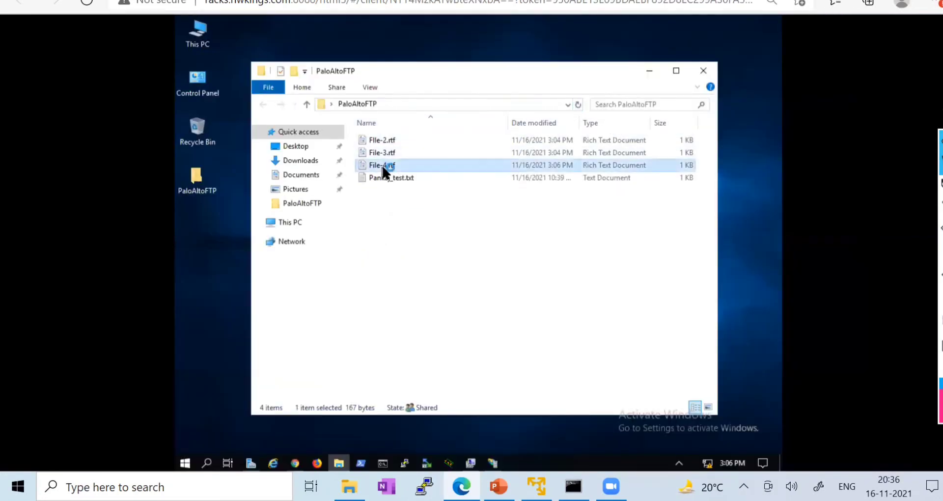
- Re-upload File-2 and File_1 to the FTP folder, replacing the existing files, and refresh
{"action": "left_click_drag", "start_coordinate": [350, 207], "coordinate": [290, 206]}
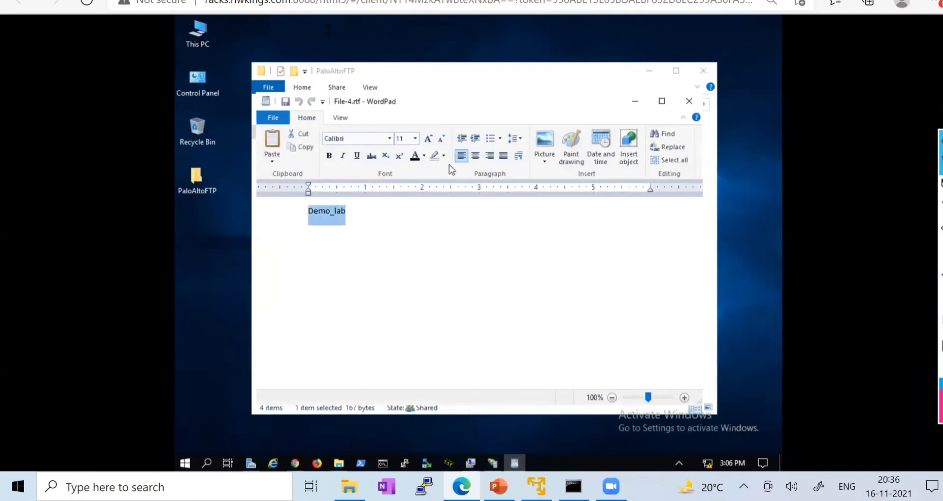
{"action": "left_click", "coordinate": [287, 2]}
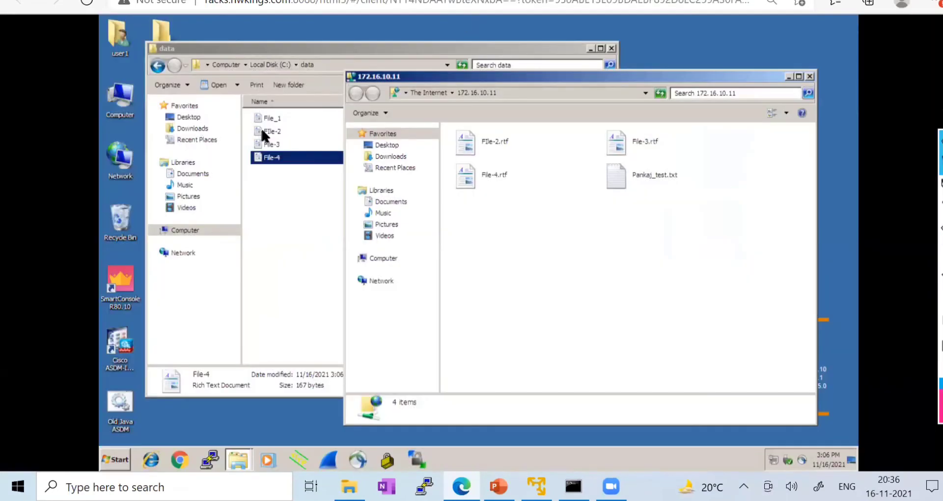
{"action": "left_click_drag", "start_coordinate": [272, 131], "coordinate": [561, 208]}
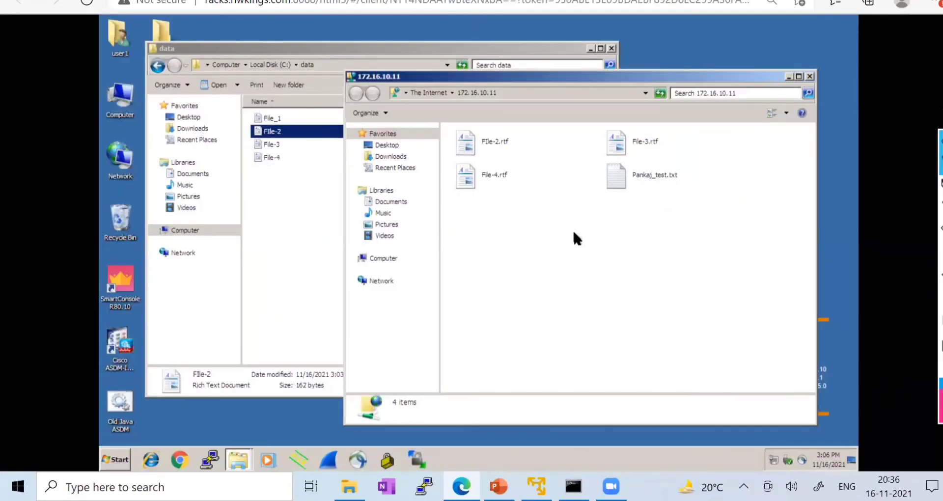
{"action": "left_click", "coordinate": [419, 293]}
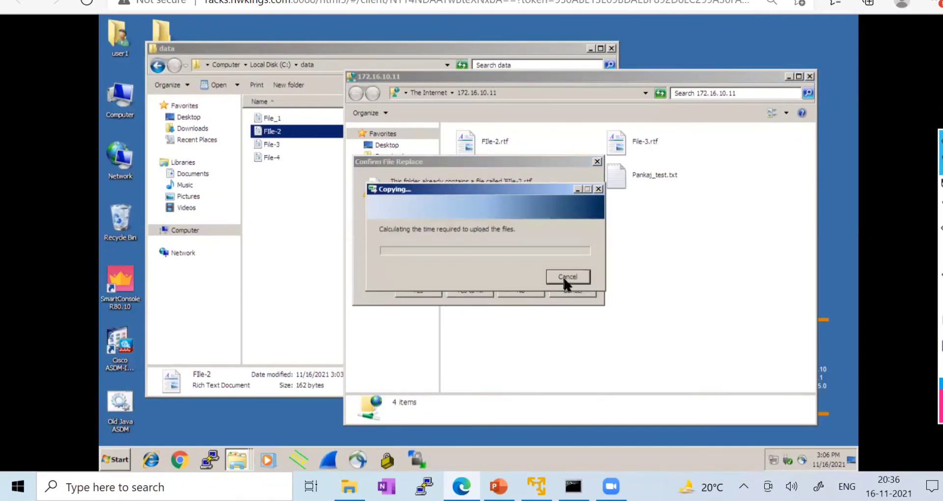
{"action": "left_click_drag", "start_coordinate": [459, 193], "coordinate": [633, 221]}
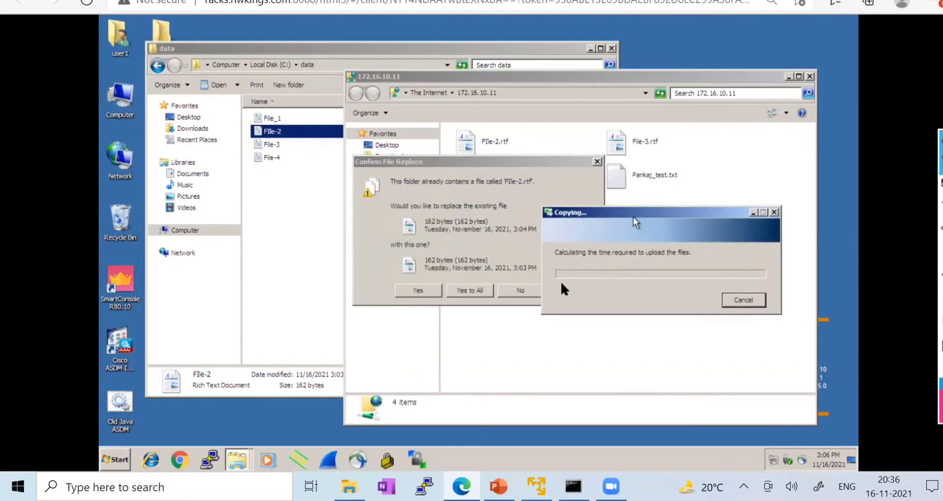
{"action": "left_click", "coordinate": [467, 290]}
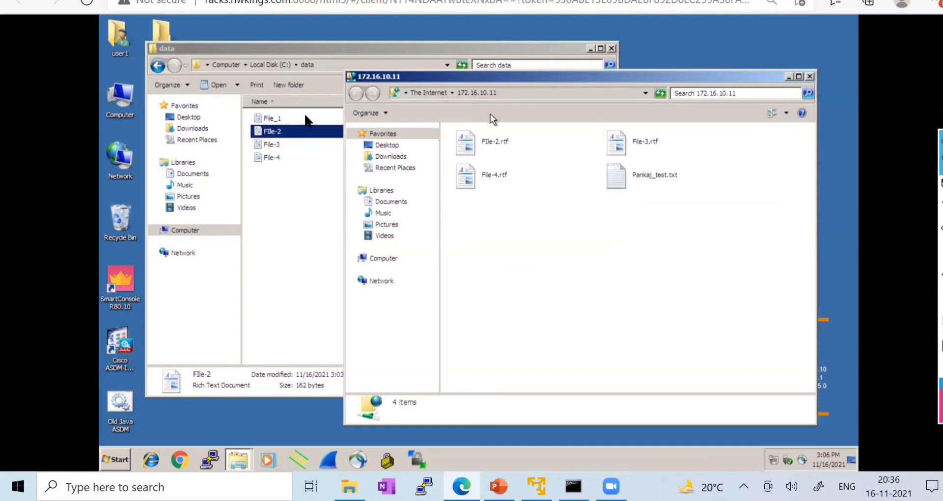
{"action": "left_click_drag", "start_coordinate": [270, 118], "coordinate": [530, 223]}
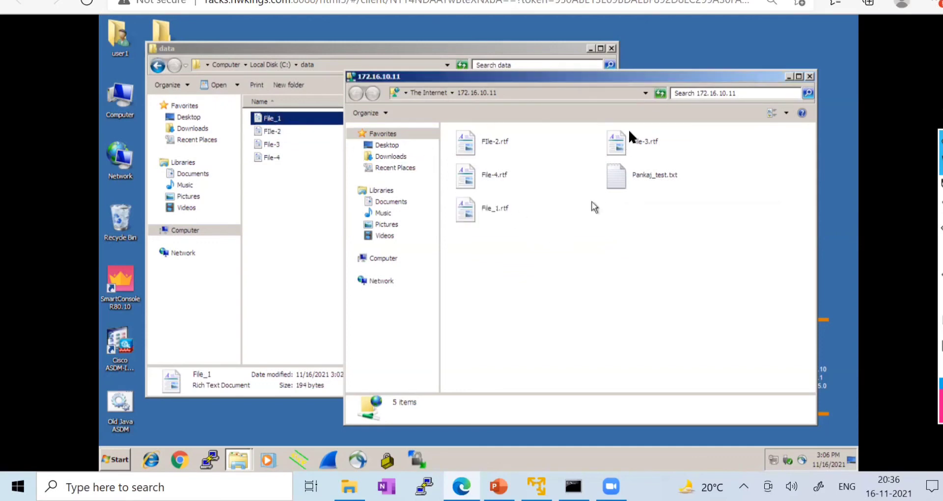
{"action": "left_click", "coordinate": [660, 94]}
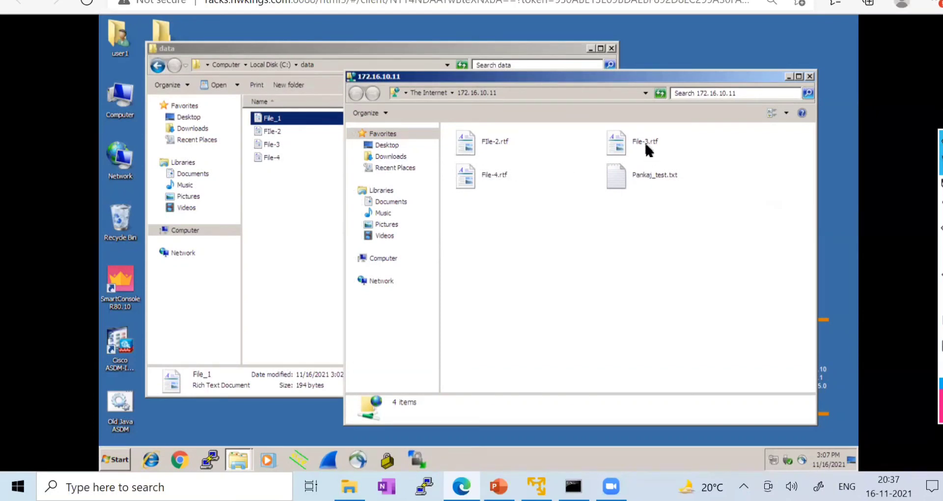
{"action": "mouse_move", "coordinate": [645, 144]}
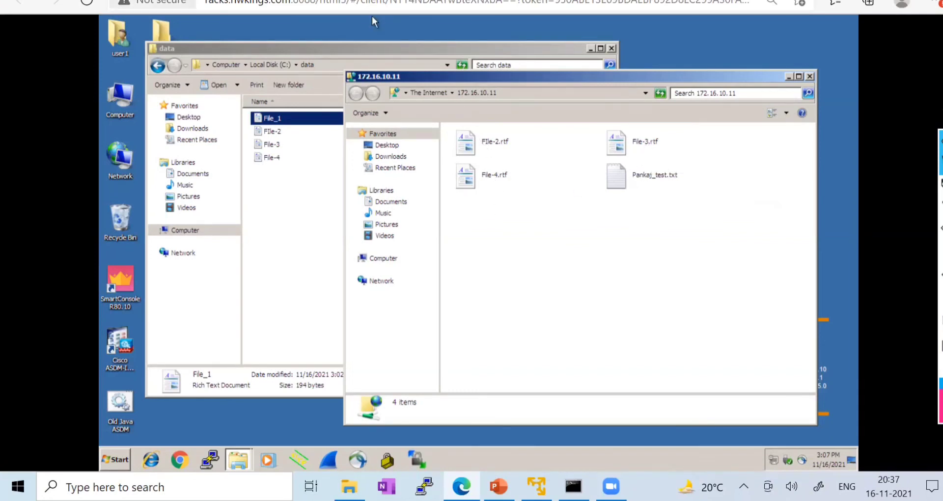
- Close the PaloAltoFTP folder window and the File-4.rtf document on the server
{"action": "left_click", "coordinate": [189, 0]}
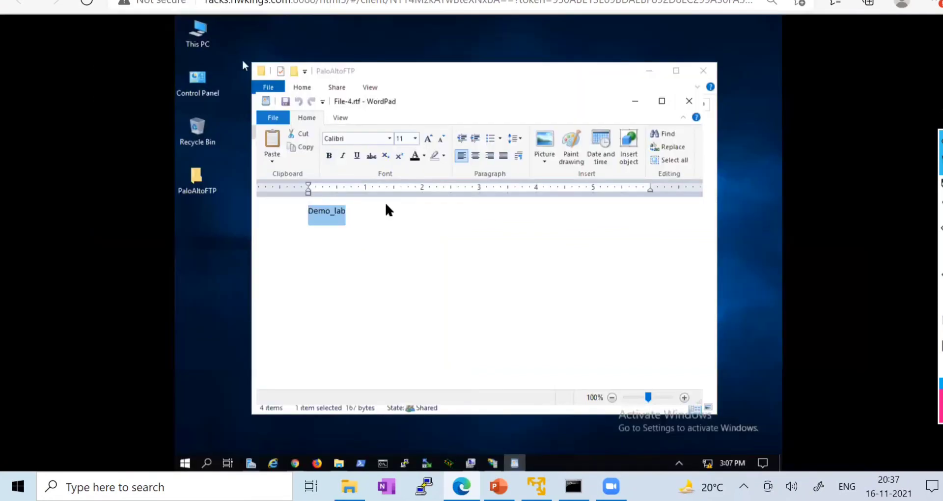
{"action": "left_click", "coordinate": [704, 70]}
{"action": "left_click", "coordinate": [689, 102]}
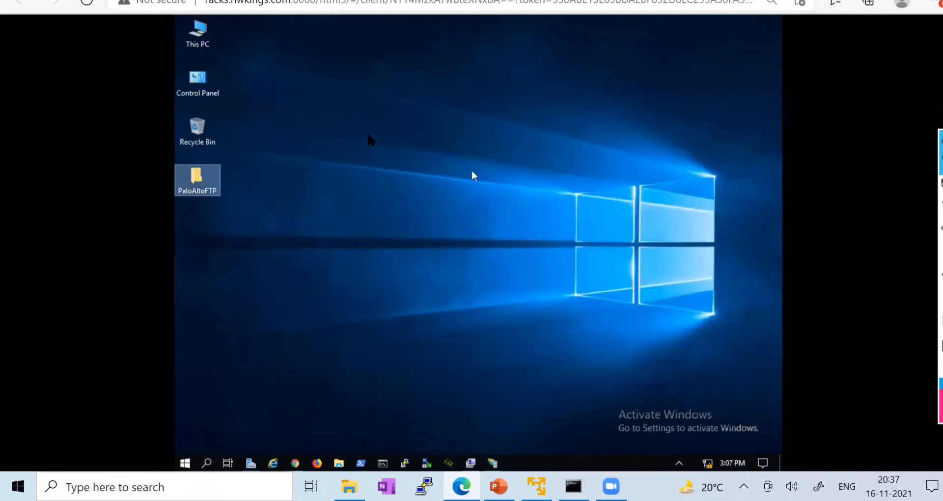
{"action": "left_click", "coordinate": [309, 0]}
- Correct the misspelled Author property value in the File Properties data pattern
{"action": "left_click", "coordinate": [159, 0]}
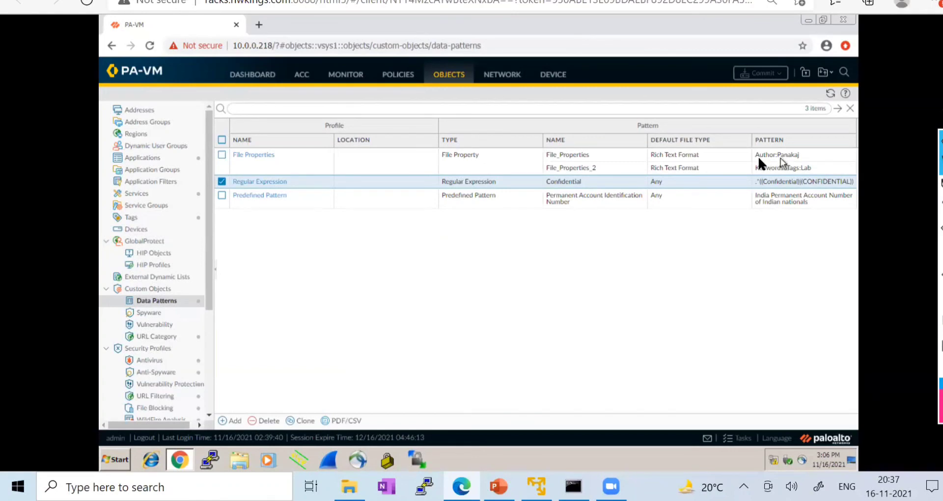
{"action": "left_click", "coordinate": [794, 156]}
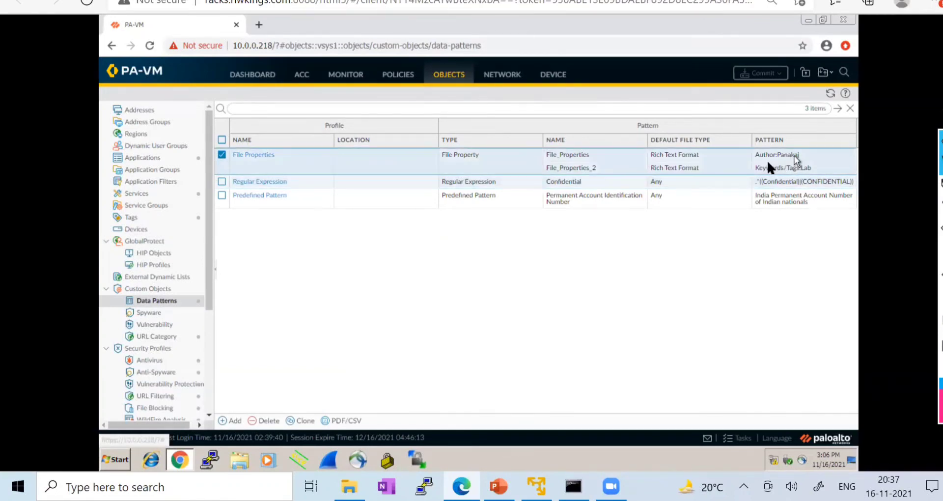
{"action": "left_click", "coordinate": [257, 155]}
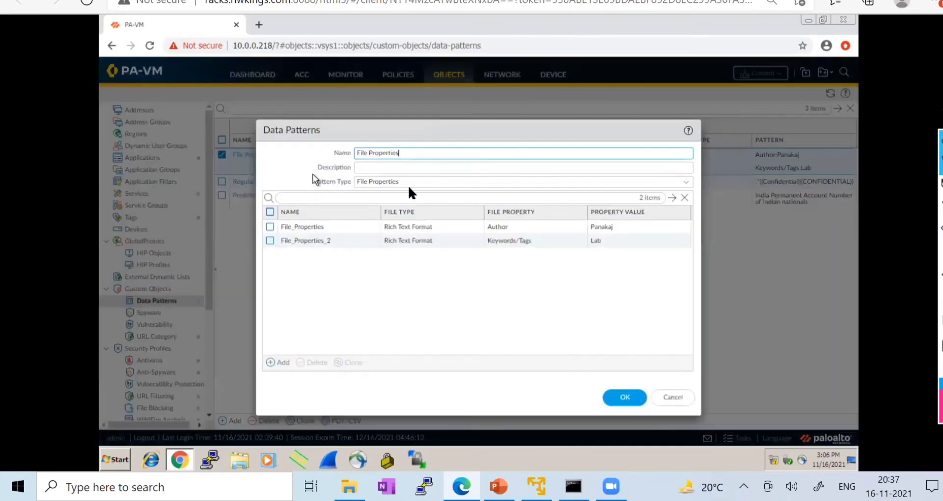
{"action": "left_click", "coordinate": [304, 228]}
{"action": "double_click", "coordinate": [604, 229]}
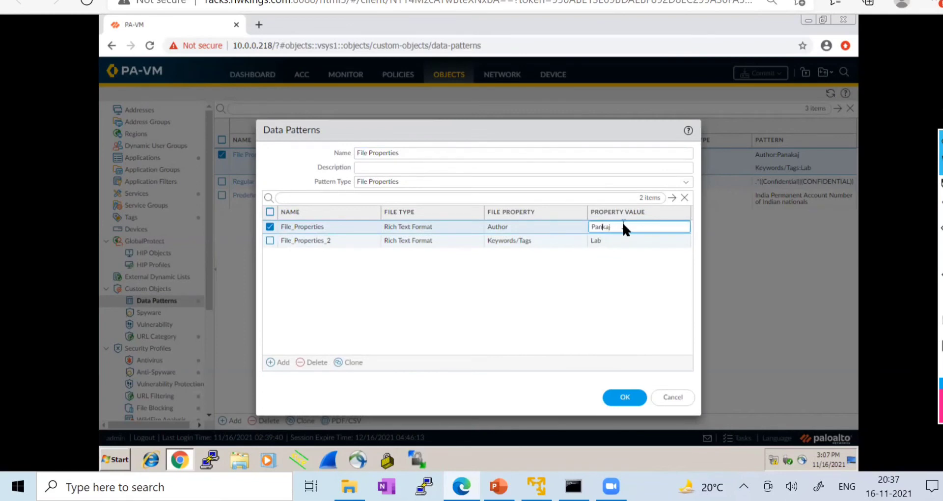
{"action": "left_click", "coordinate": [624, 398]}
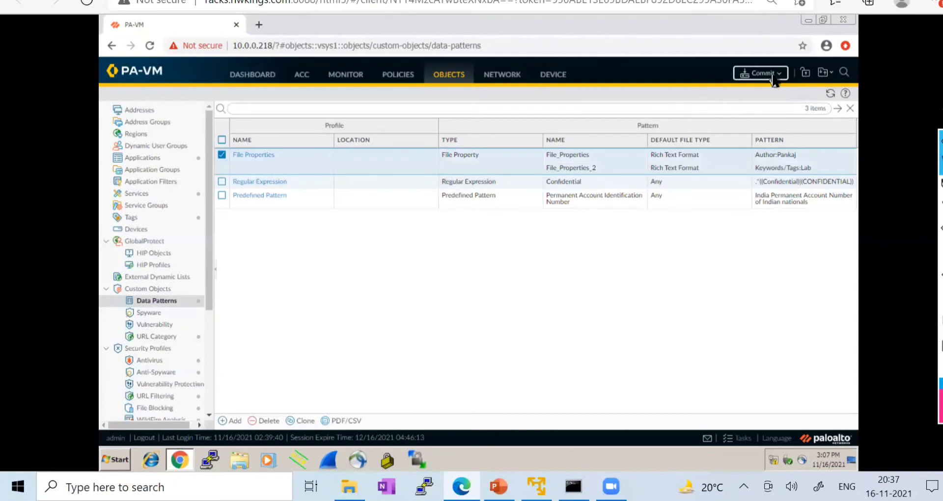
- Commit the configuration changes to the firewall
{"action": "left_click", "coordinate": [775, 80]}
{"action": "left_click", "coordinate": [584, 383]}
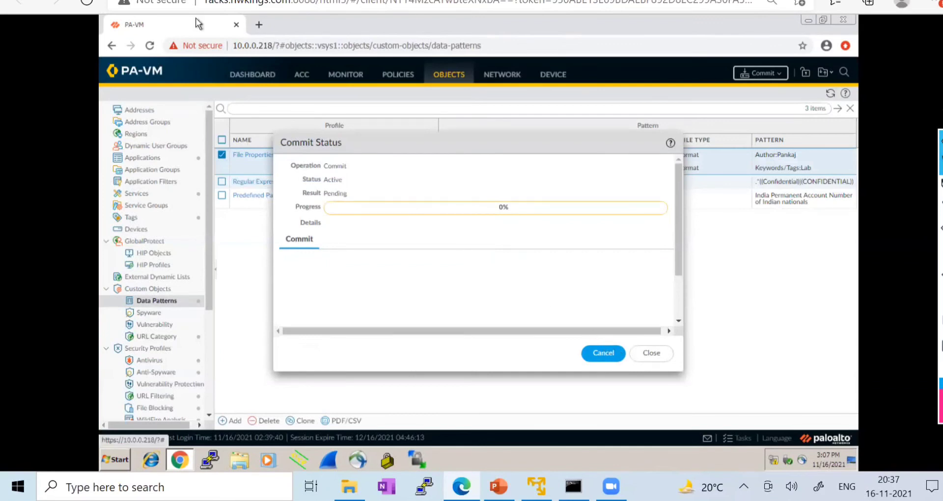
{"action": "left_click", "coordinate": [196, 1]}
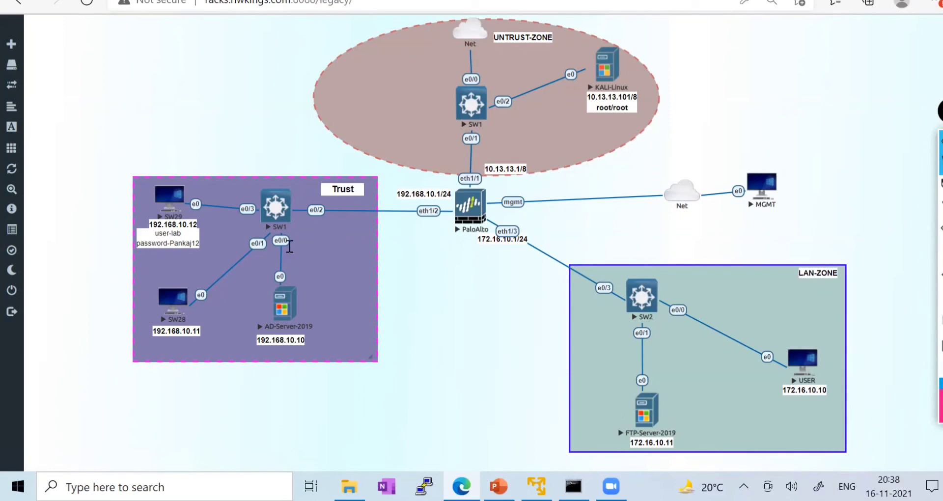
- Add a new line to the FTP server's IP label and open the FTP-Server-2019 console
{"action": "double_click", "coordinate": [658, 442]}
{"action": "key", "text": "Return"}
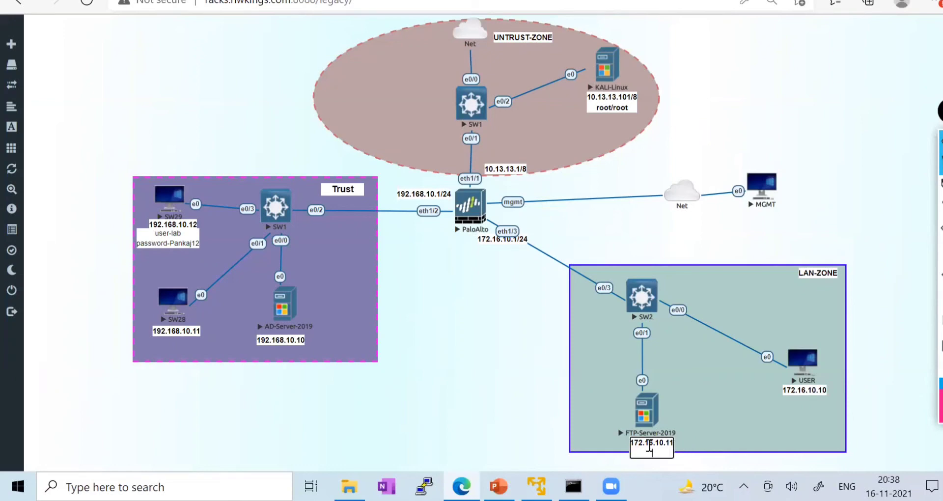
{"action": "left_click", "coordinate": [657, 404]}
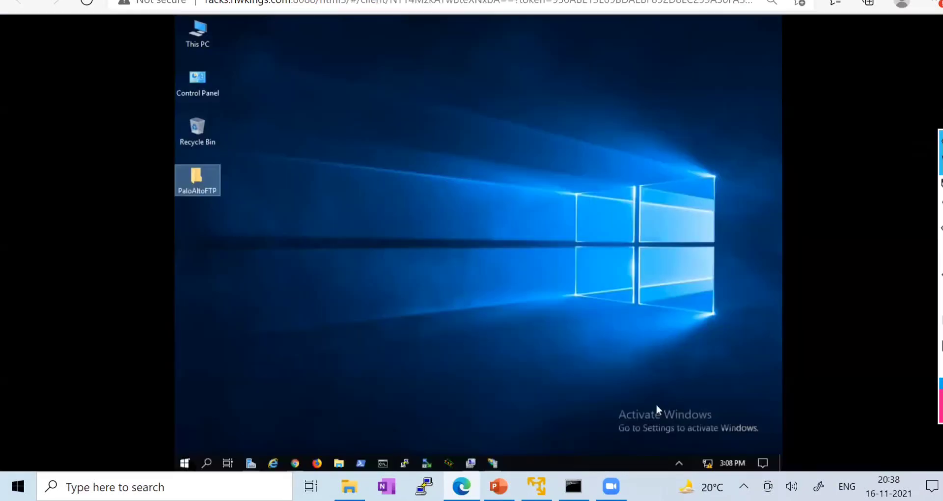
- Lock FTP-Server-2019 by sending Ctrl+Alt+Del from the on-screen keyboard and choosing Lock
{"action": "left_click", "coordinate": [184, 464]}
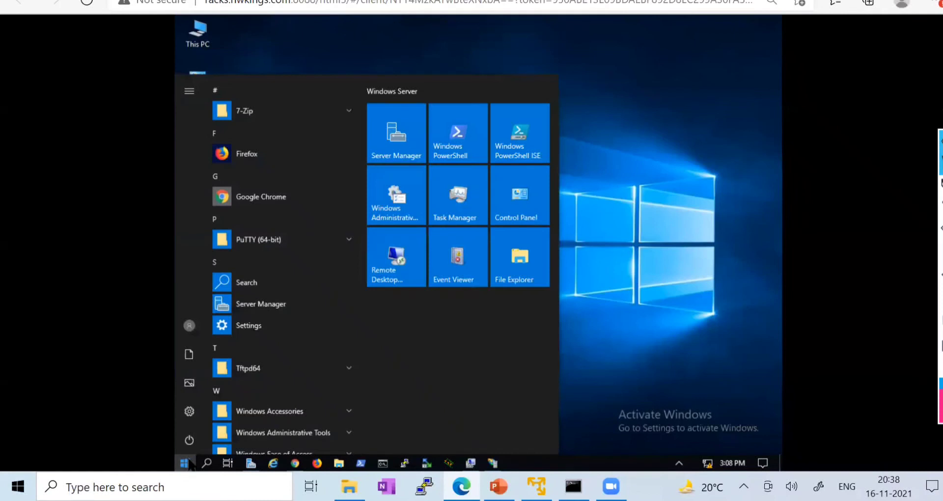
{"action": "left_click", "coordinate": [694, 252]}
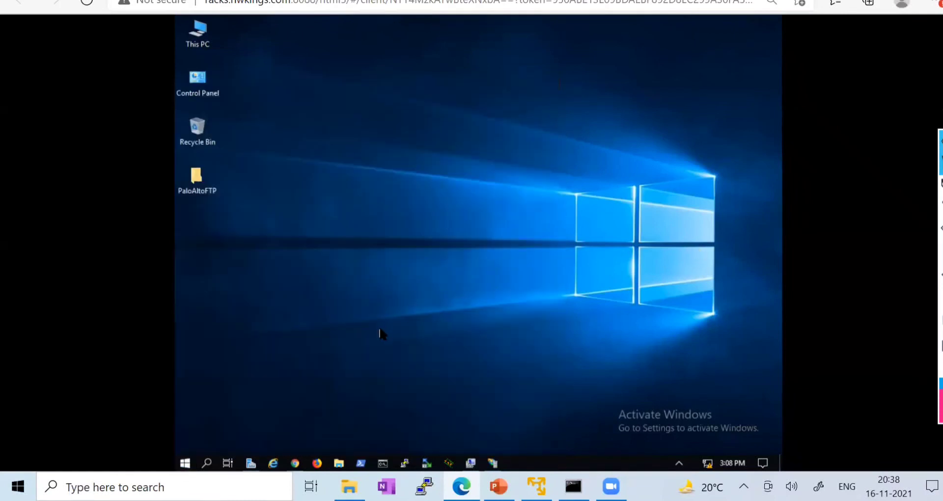
{"action": "left_click", "coordinate": [187, 464]}
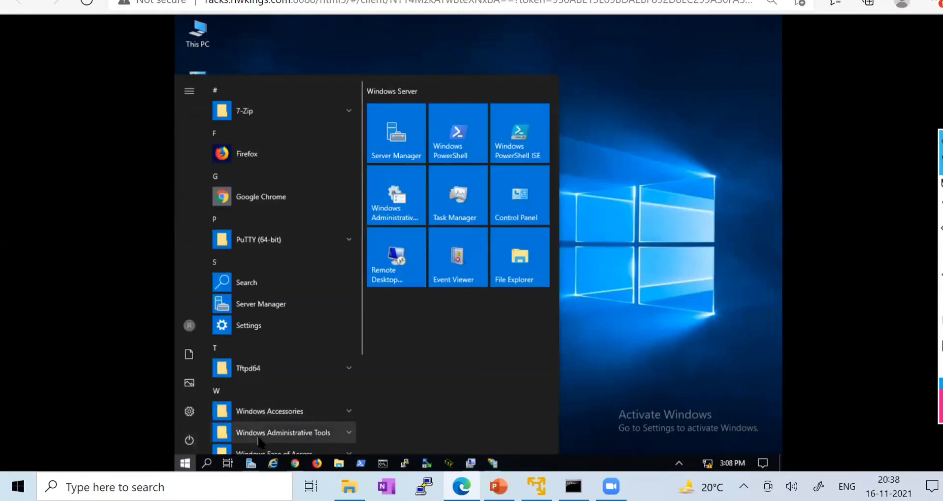
{"action": "key", "text": "ctrl+alt+shift"}
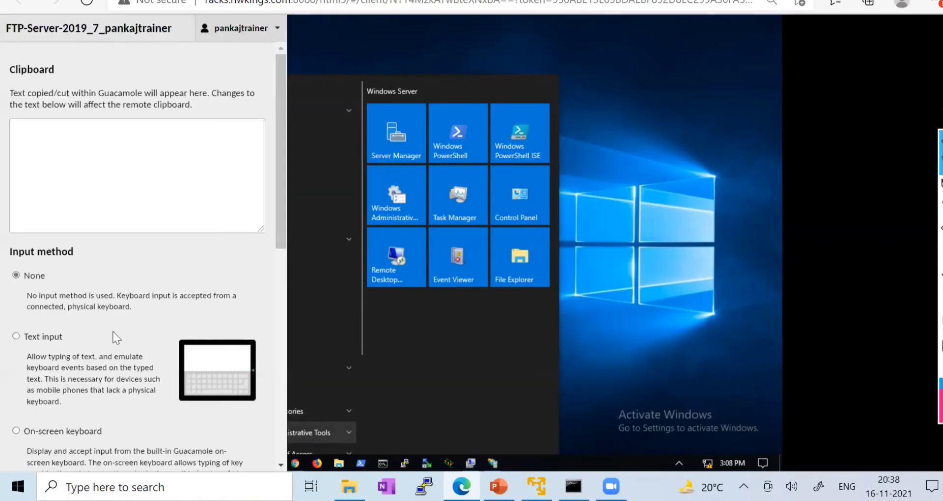
{"action": "left_click", "coordinate": [49, 432]}
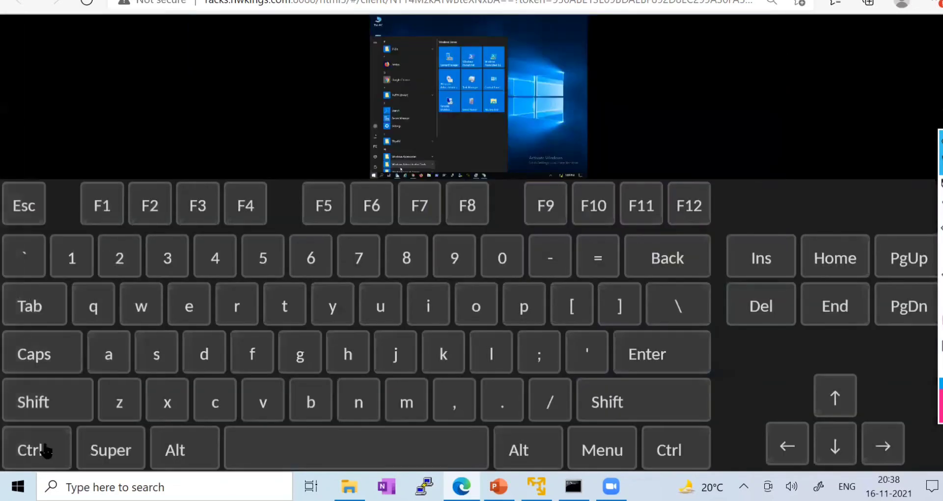
{"action": "left_click", "coordinate": [45, 449]}
{"action": "left_click", "coordinate": [158, 448]}
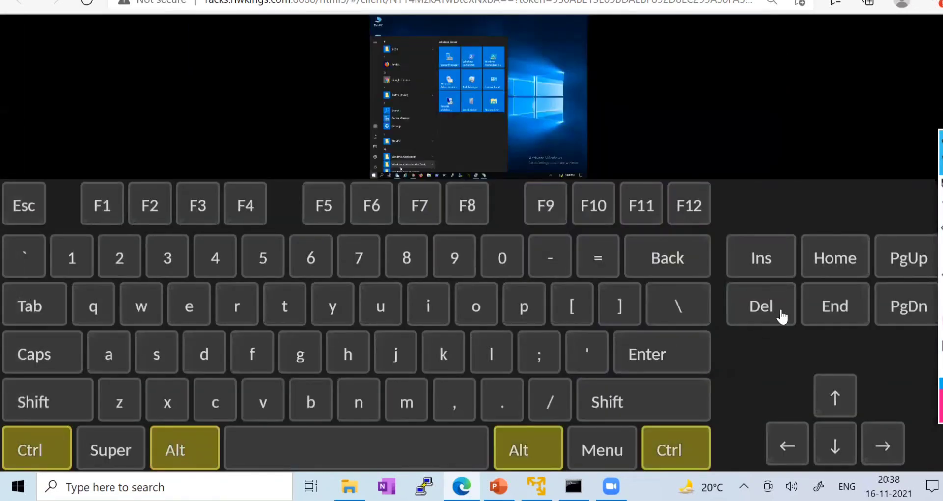
{"action": "left_click", "coordinate": [761, 306]}
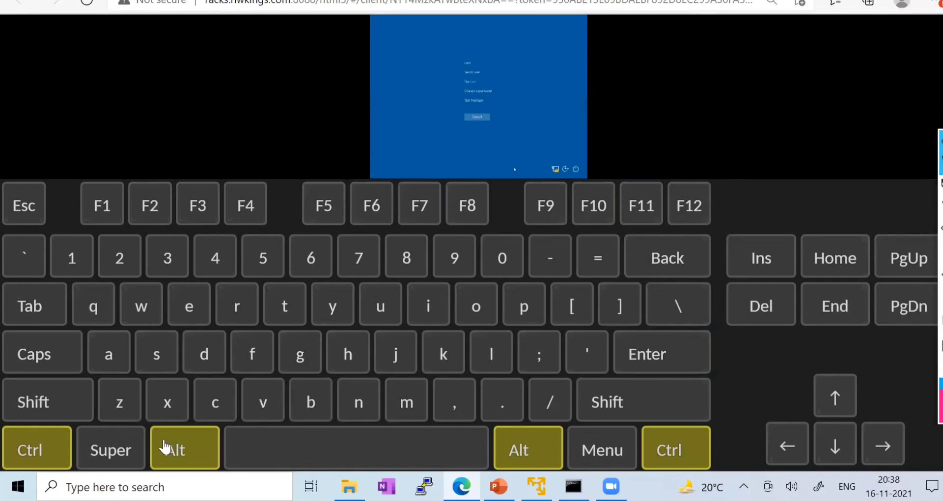
{"action": "key", "text": "ctrl+alt+shift"}
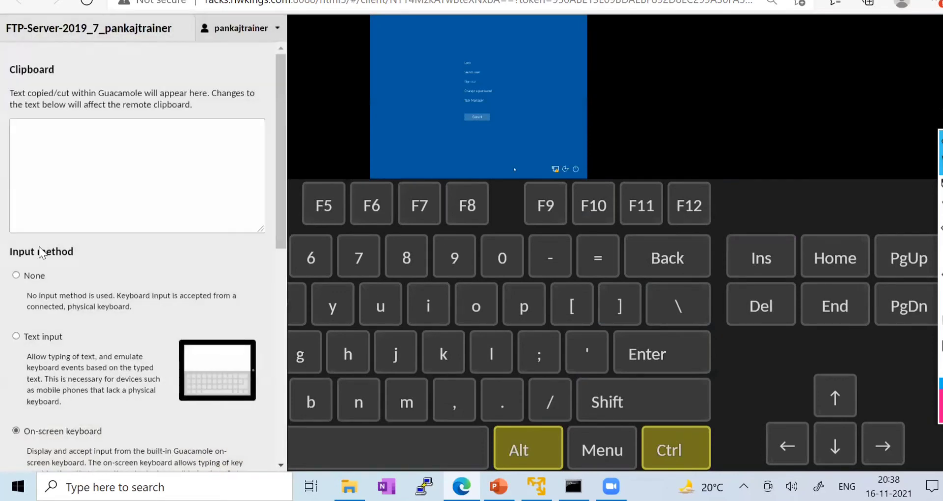
{"action": "left_click", "coordinate": [16, 275]}
{"action": "key", "text": "ctrl+alt+shift"}
{"action": "left_click", "coordinate": [451, 149]}
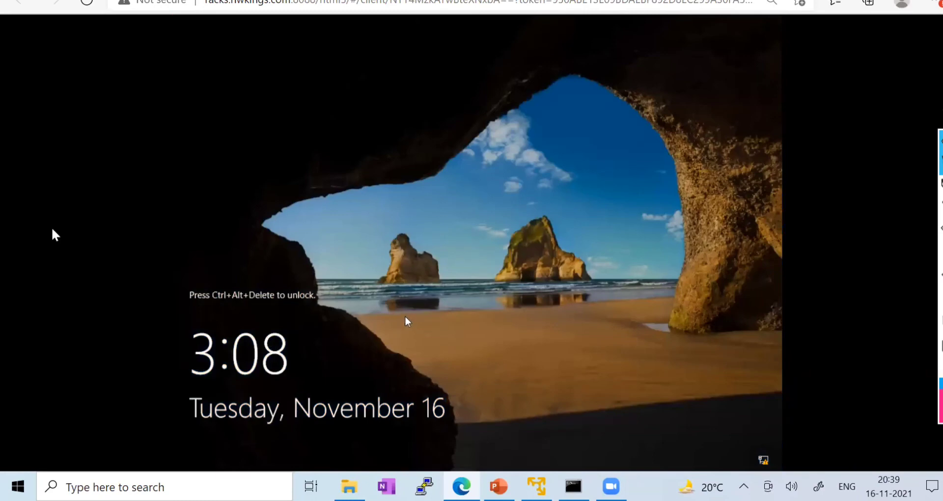
- Send Ctrl+Alt+Del again to reach the Administrator sign-in screen and focus the password box
{"action": "key", "text": "ctrl+alt+shift"}
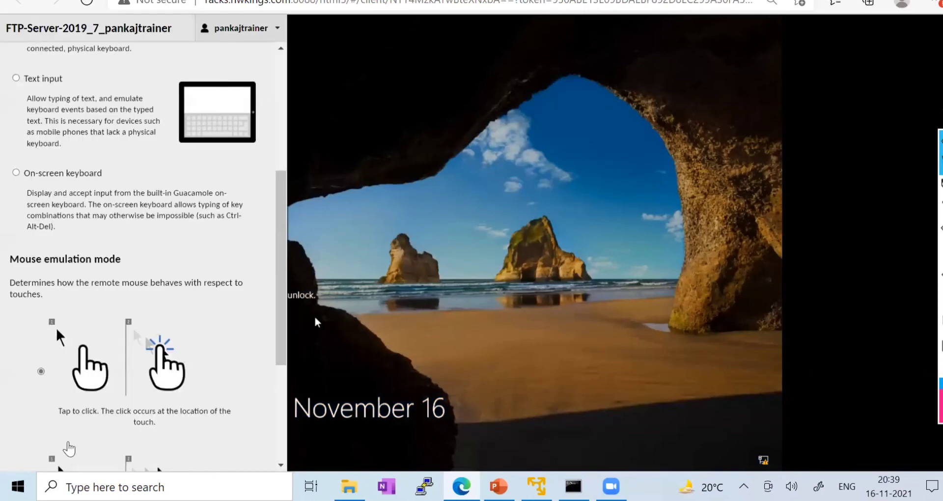
{"action": "left_click", "coordinate": [16, 173]}
{"action": "key", "text": "ctrl+alt+shift"}
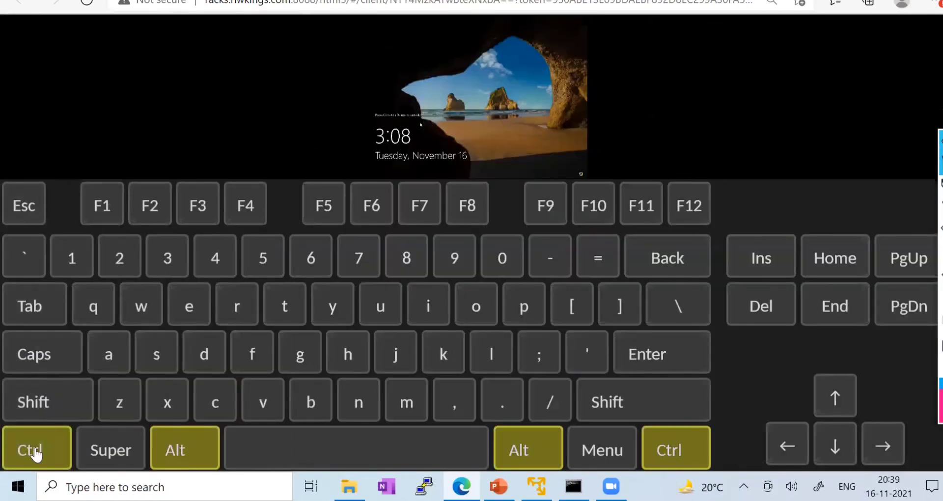
{"action": "left_click", "coordinate": [82, 454]}
{"action": "left_click", "coordinate": [36, 454]}
{"action": "left_click", "coordinate": [184, 460]}
{"action": "left_click", "coordinate": [770, 320]}
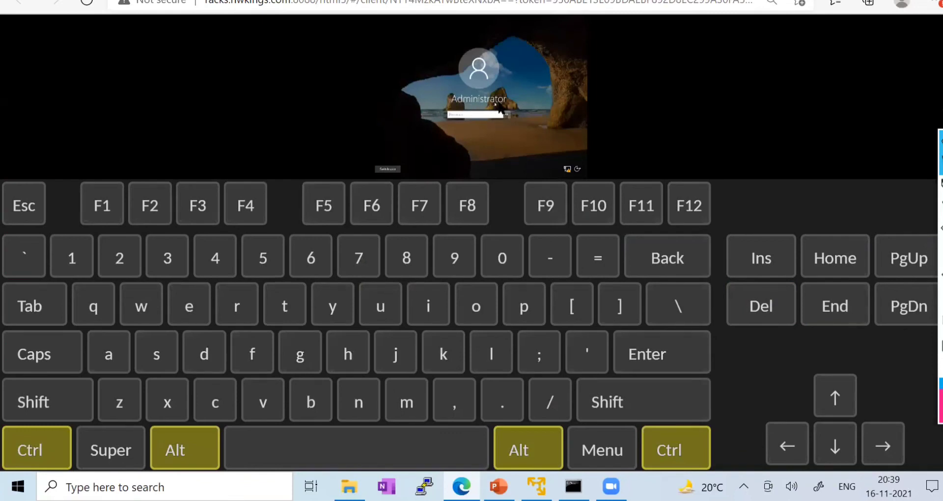
{"action": "left_click", "coordinate": [472, 117]}
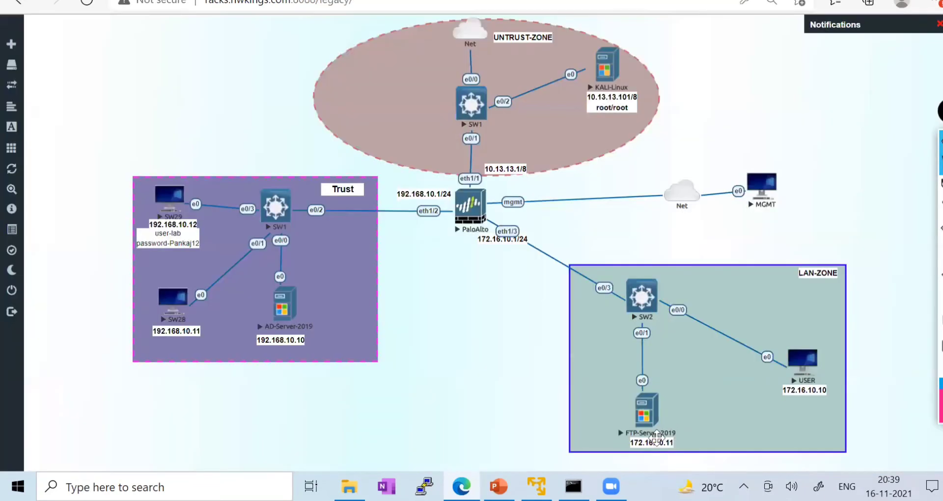
{"action": "double_click", "coordinate": [658, 441]}
- Add the Administrator username and its password to the FTP-Server-2019 label, save, and move it left
{"action": "key", "text": "Right"}
{"action": "key", "text": "Right"}
{"action": "key", "text": "Right"}
{"action": "key", "text": "Right"}
{"action": "key", "text": "Right"}
{"action": "key", "text": "Right"}
{"action": "key", "text": "Right"}
{"action": "key", "text": "Return"}
{"action": "type", "text": "A"}
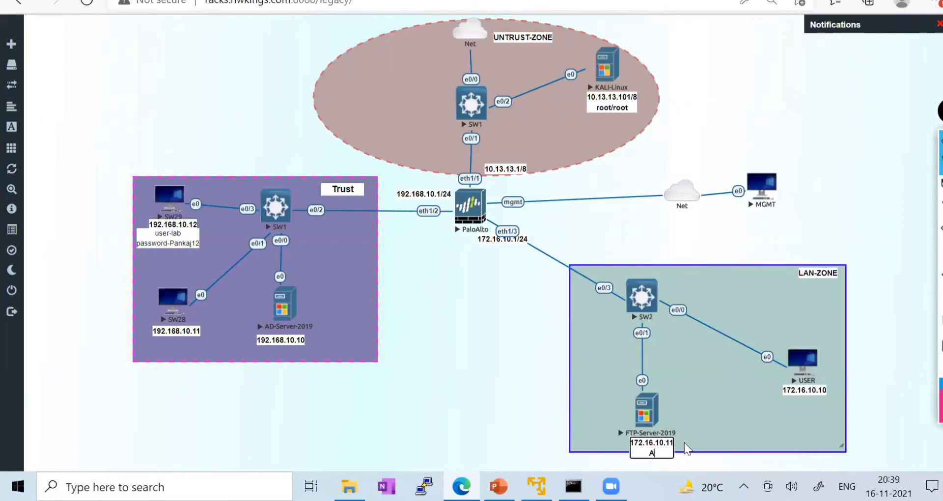
{"action": "type", "text": "dministrator"}
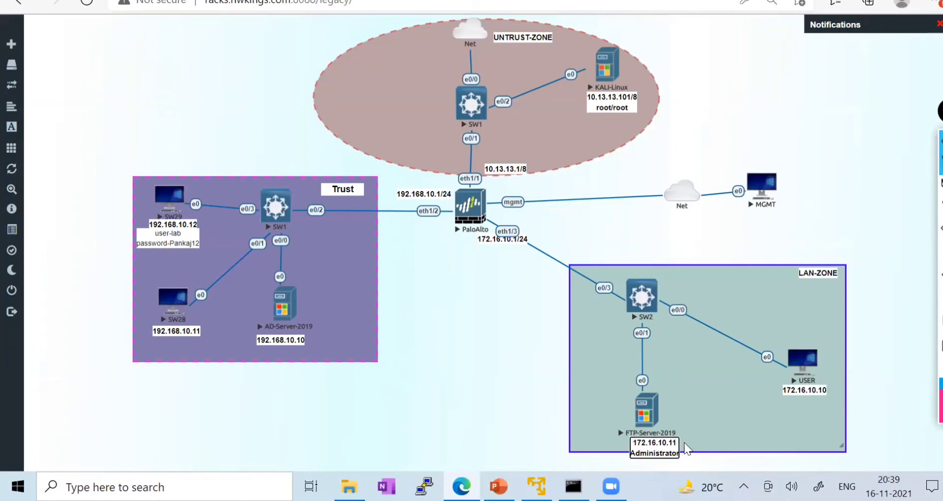
{"action": "key", "text": "Return"}
{"action": "type", "text": "Test123"}
{"action": "left_click", "coordinate": [709, 391]}
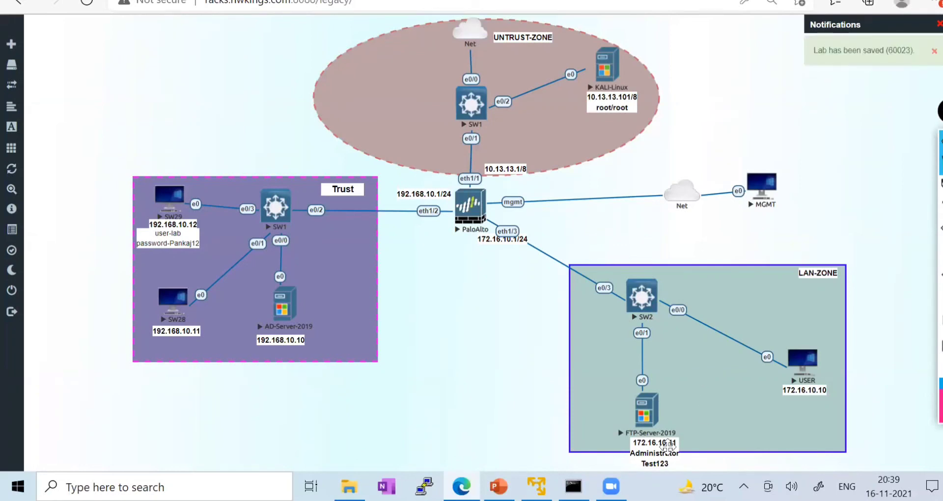
{"action": "left_click_drag", "start_coordinate": [667, 444], "coordinate": [600, 401]}
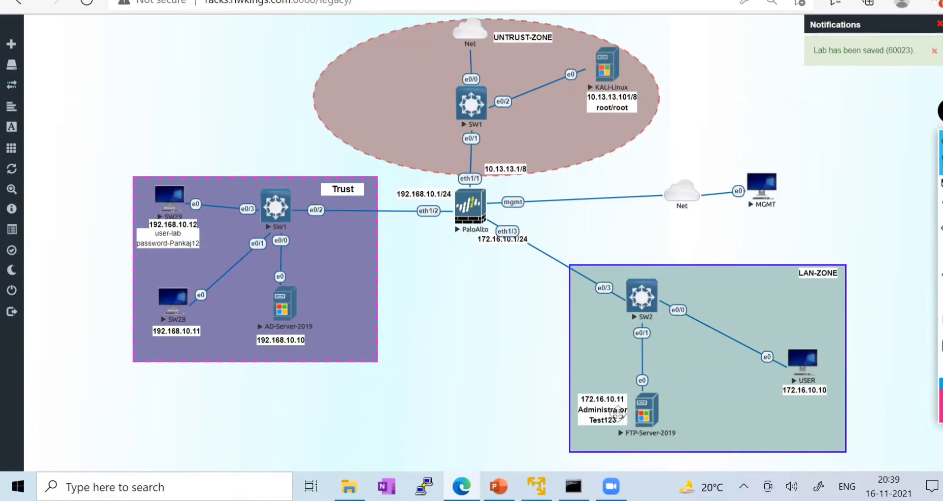
{"action": "left_click", "coordinate": [372, 0]}
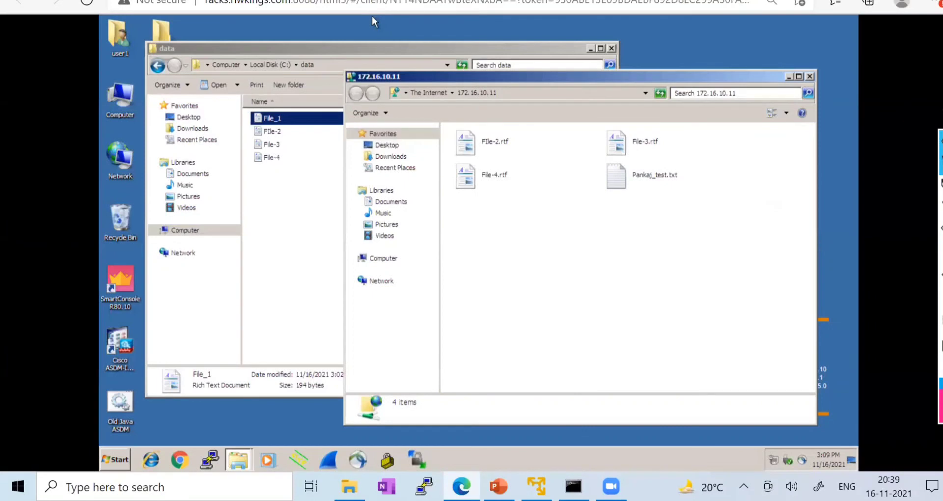
- Return to the FTP server console and set the Guacamole input method to None
{"action": "left_click", "coordinate": [366, 0]}
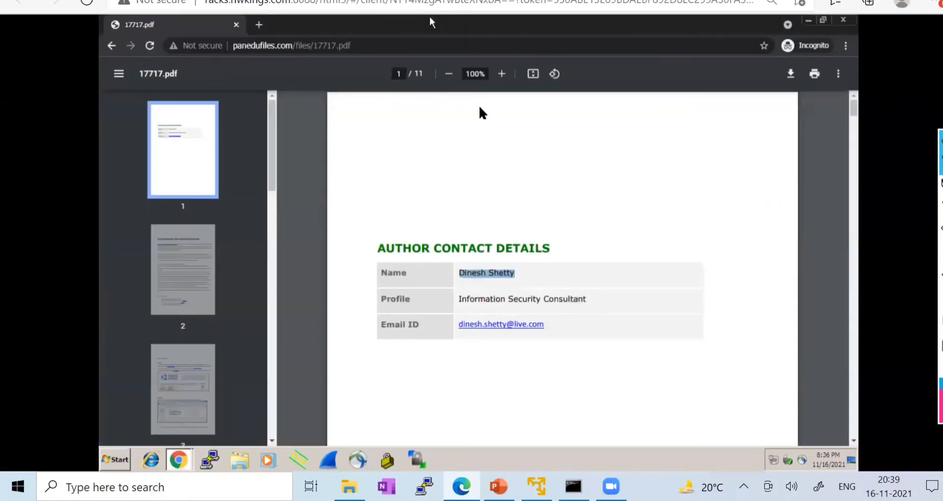
{"action": "left_click", "coordinate": [456, 0]}
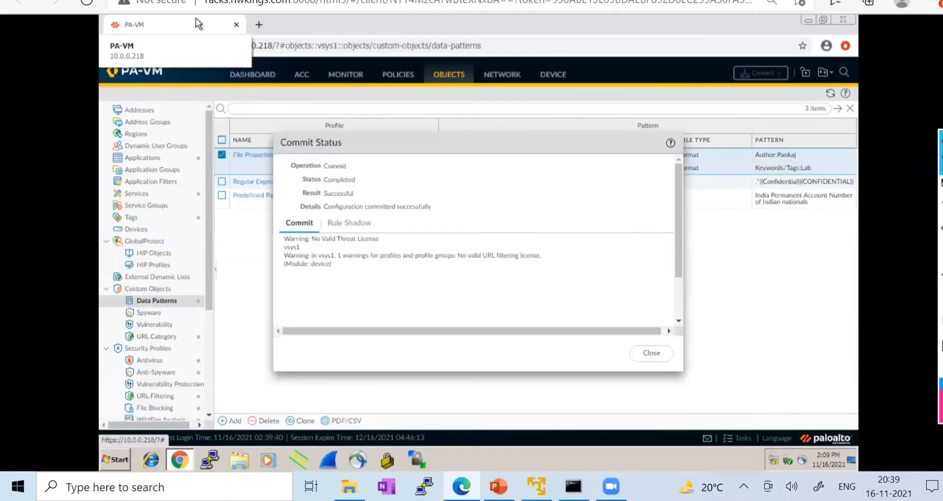
{"action": "key", "text": "ctrl+Tab"}
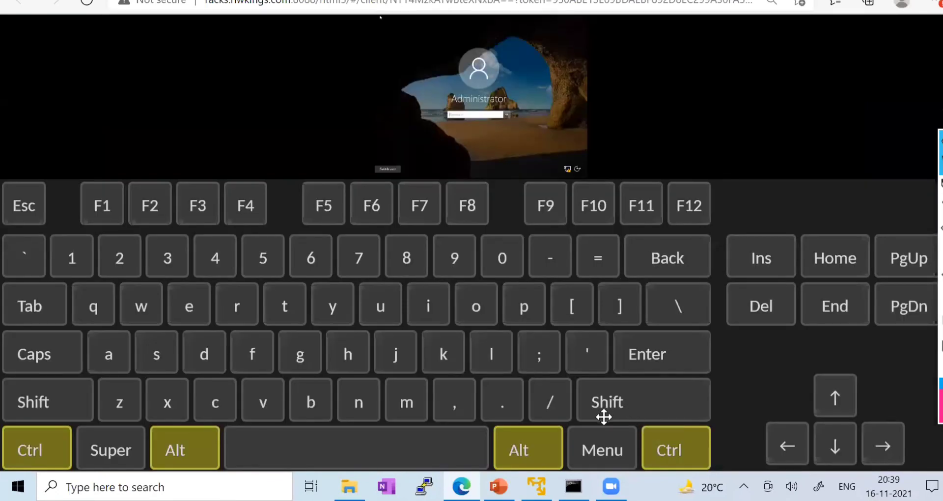
{"action": "key", "text": "ctrl+Tab"}
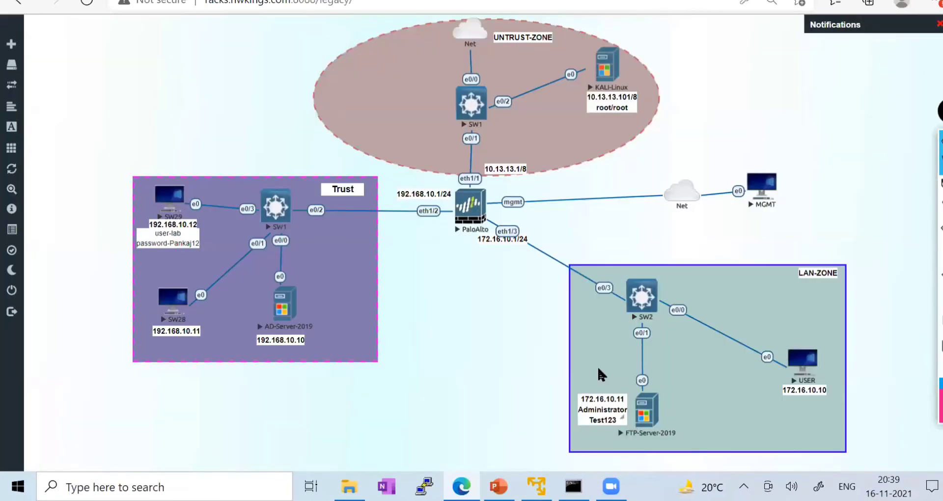
{"action": "left_click", "coordinate": [645, 416]}
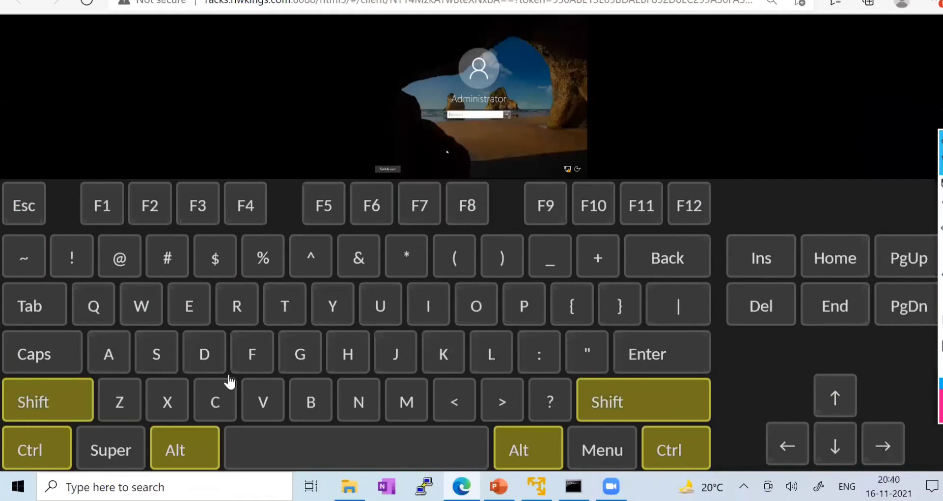
{"action": "key", "text": "ctrl+alt+shift"}
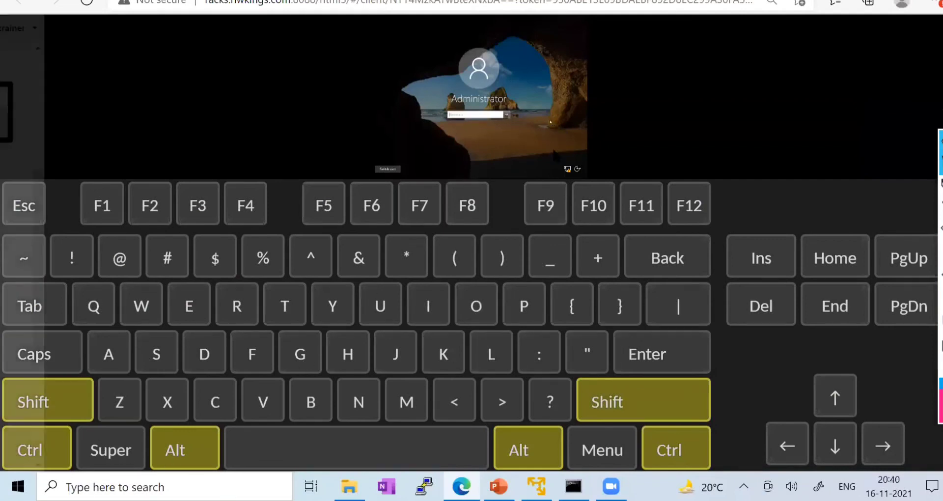
{"action": "scroll", "coordinate": [102, 143], "scroll_direction": "up", "scroll_amount": 5}
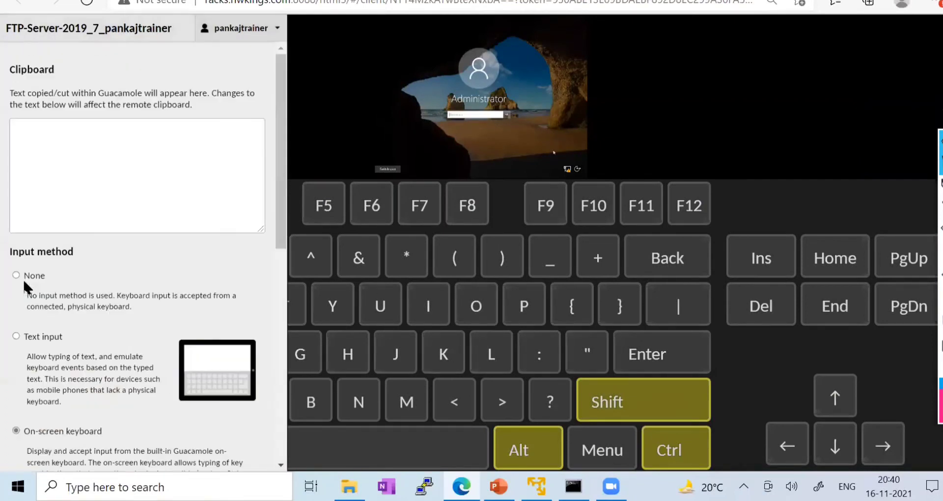
{"action": "left_click", "coordinate": [23, 276]}
{"action": "key", "text": "ctrl+alt+shift"}
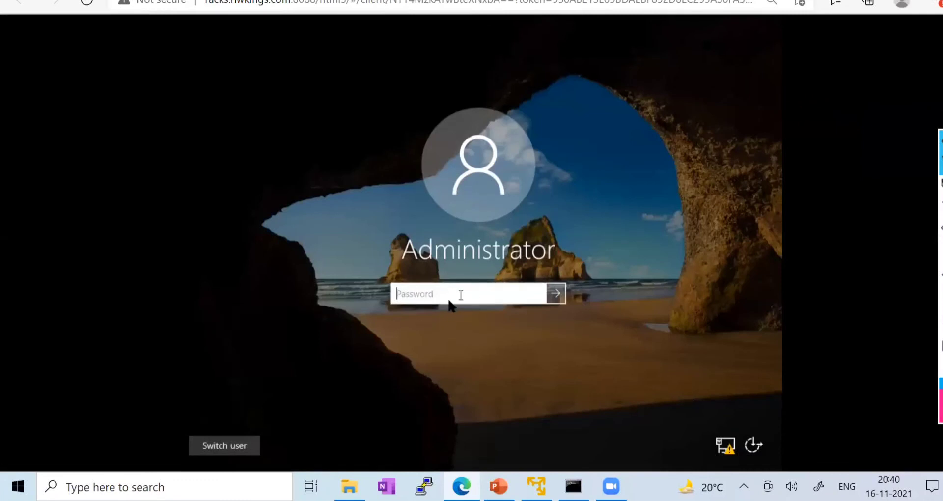
- Try the Administrator password twice and dismiss both incorrect-password messages
{"action": "type", "text": "•••••••"}
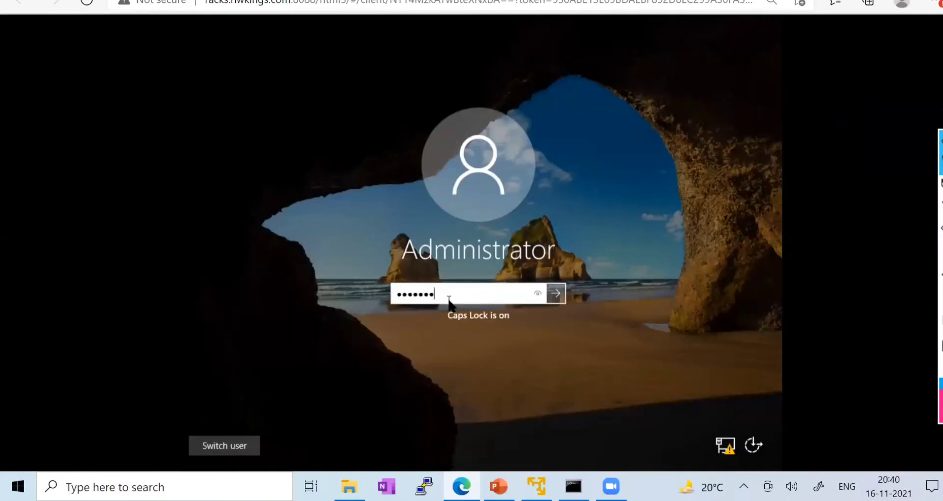
{"action": "key", "text": "Return"}
{"action": "left_click", "coordinate": [479, 319]}
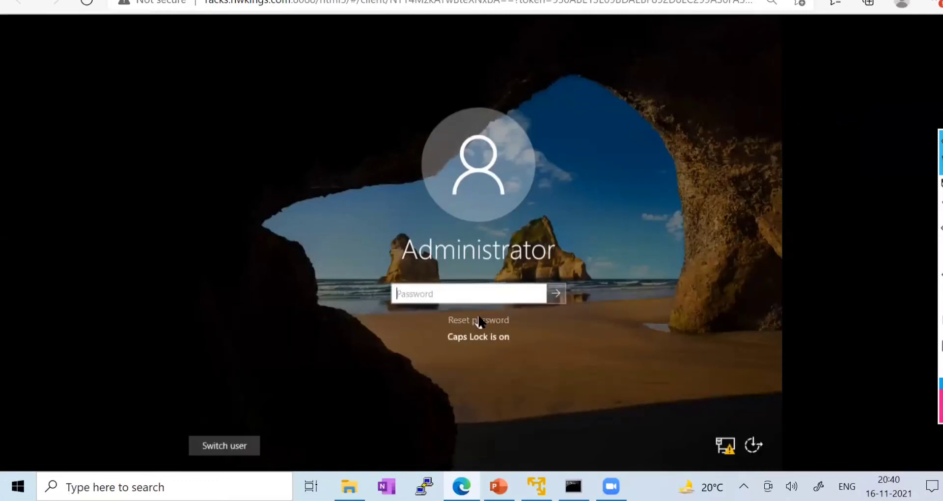
{"action": "type", "text": "••••••••"}
{"action": "key", "text": "Return"}
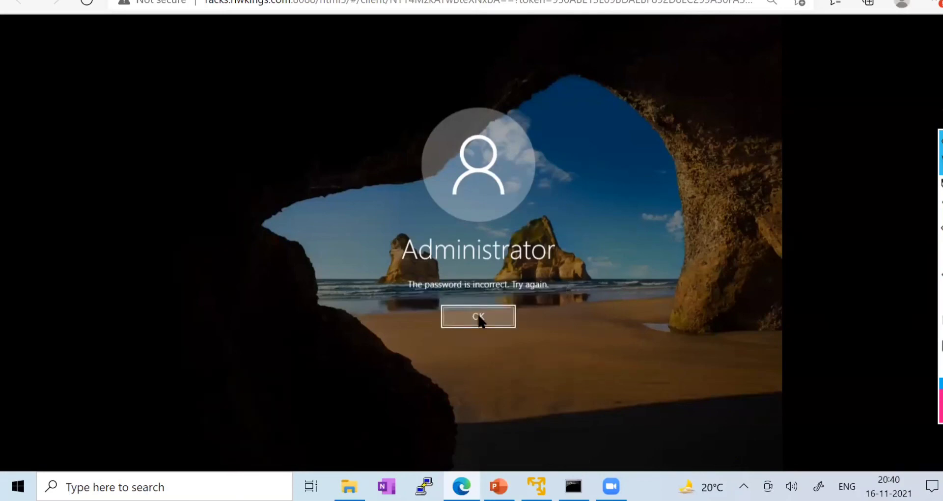
{"action": "left_click", "coordinate": [479, 319]}
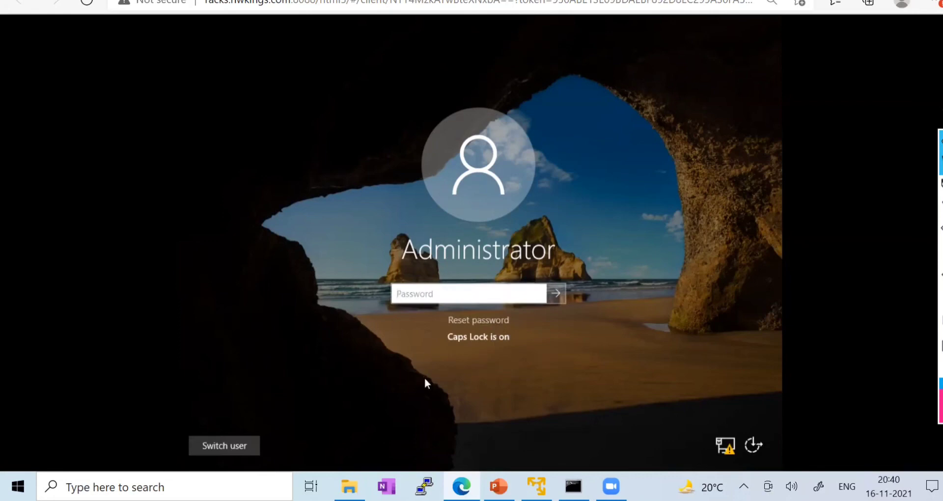
- Fix Caps Lock, retype the Administrator password, and verify it with the reveal button
{"action": "key", "text": "Caps_Lock"}
{"action": "left_click", "coordinate": [431, 295]}
{"action": "key", "text": "Caps_Lock"}
{"action": "type", "text": "•"}
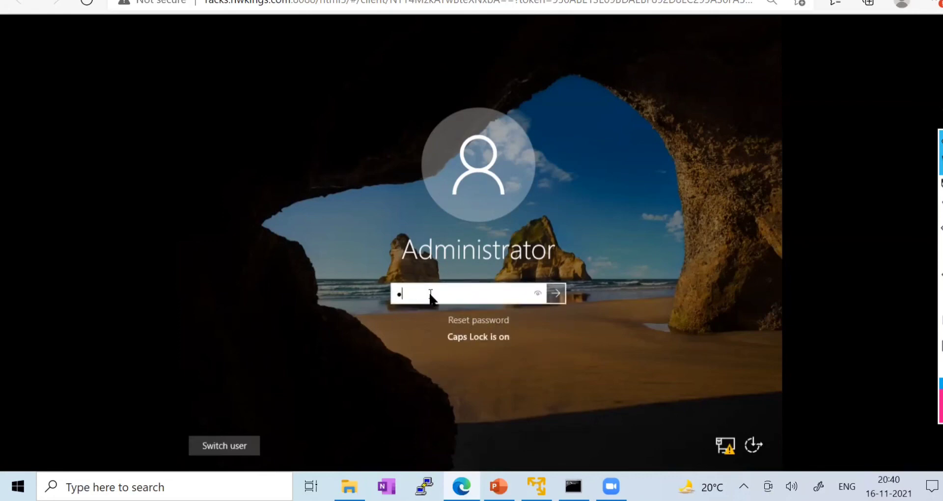
{"action": "key", "text": "BackSpace"}
{"action": "type", "text": "•"}
{"action": "key", "text": "Caps_Lock"}
{"action": "type", "text": "••••••"}
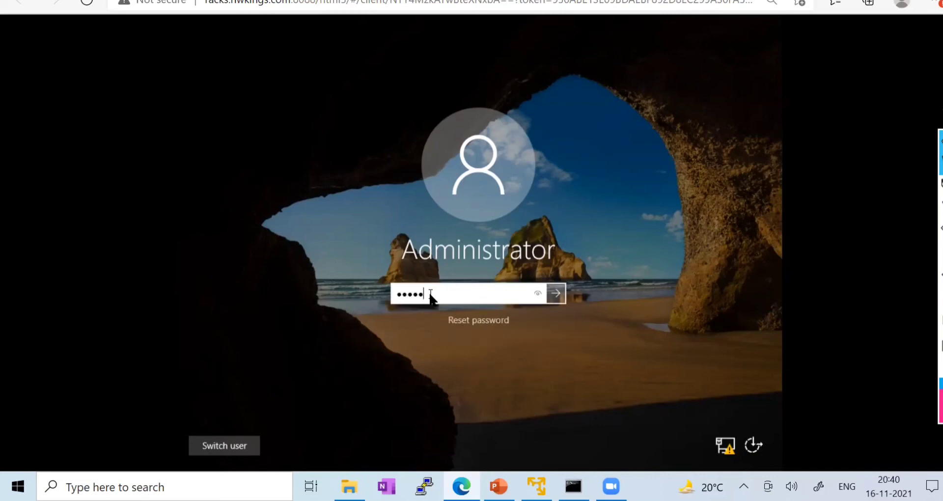
{"action": "left_click", "coordinate": [538, 294]}
{"action": "left_click", "coordinate": [538, 294]}
{"action": "key", "text": "Caps_Lock"}
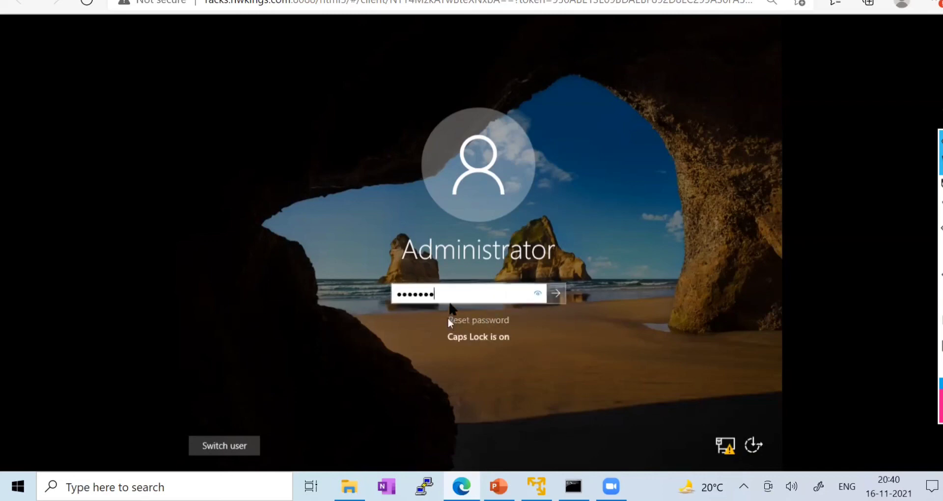
{"action": "key", "text": "BackSpace"}
{"action": "key", "text": "BackSpace"}
{"action": "key", "text": "BackSpace"}
{"action": "key", "text": "BackSpace"}
{"action": "key", "text": "BackSpace"}
{"action": "key", "text": "BackSpace"}
{"action": "key", "text": "BackSpace"}
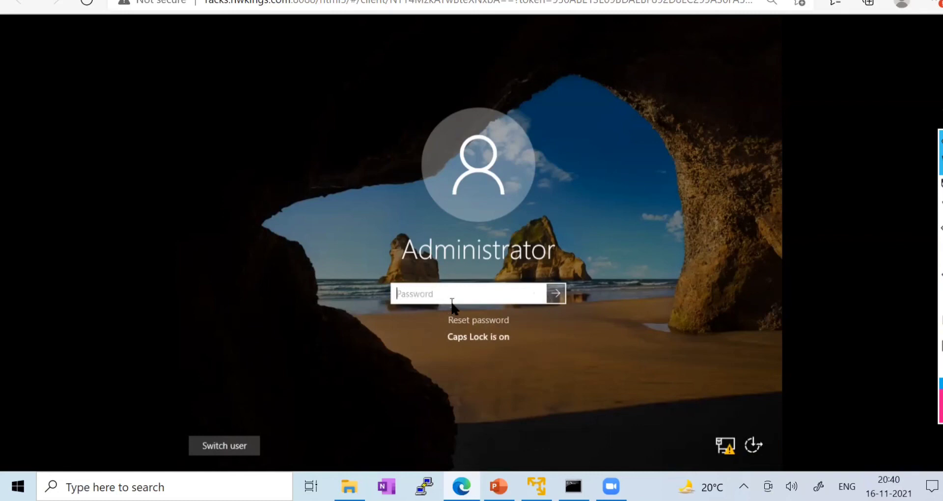
{"action": "type", "text": "Test!@#"}
{"action": "left_click", "coordinate": [537, 295]}
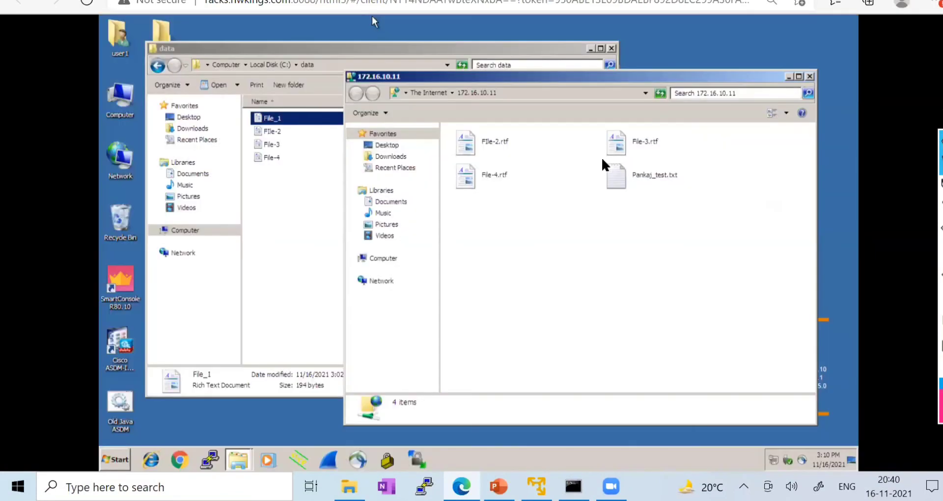
- Close both Explorer windows and reopen ftp://172.16.10.11 from Start search, logging on again
{"action": "left_click", "coordinate": [809, 76]}
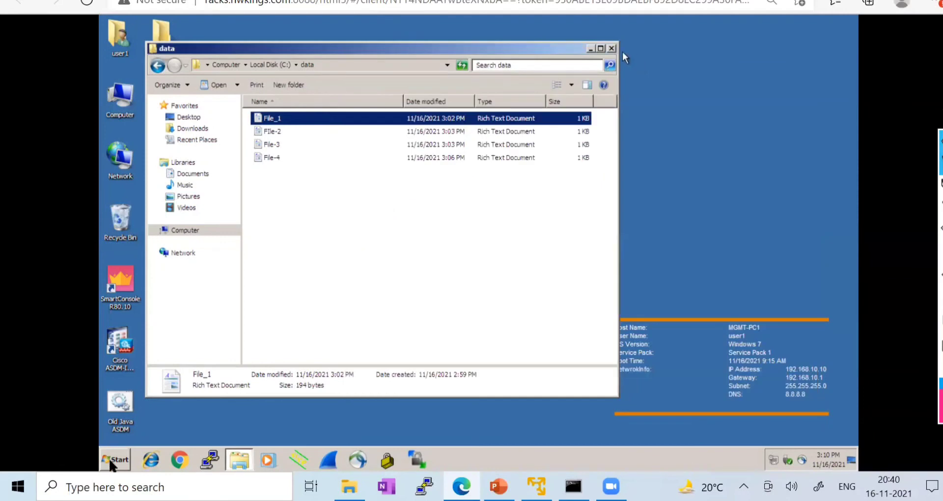
{"action": "left_click", "coordinate": [612, 48]}
{"action": "left_click", "coordinate": [114, 460]}
{"action": "type", "text": "ft"}
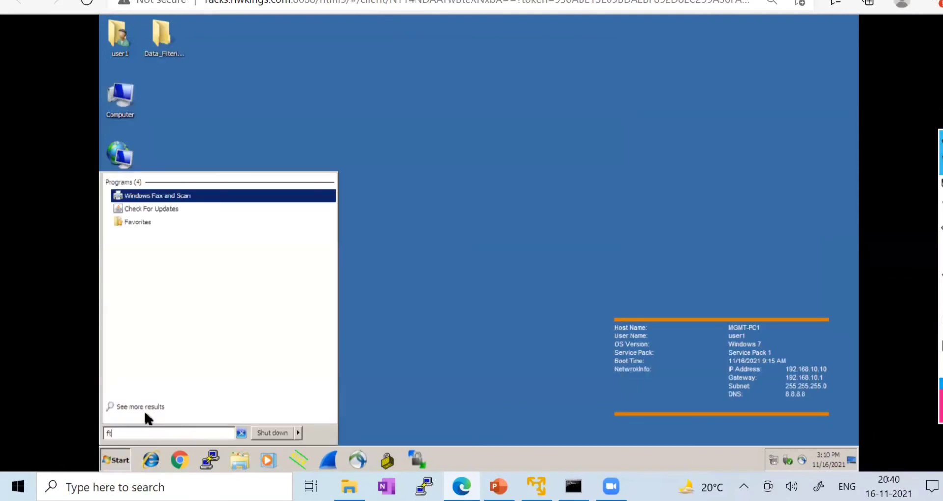
{"action": "type", "text": "p://"}
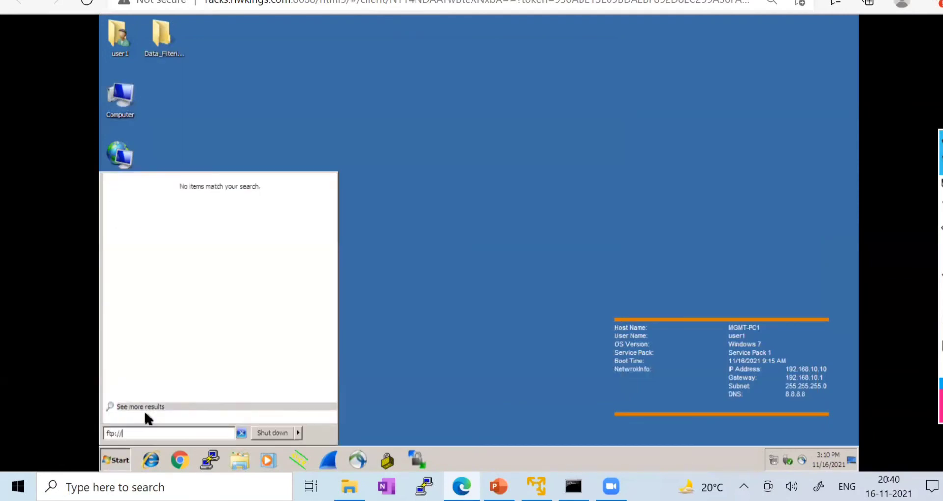
{"action": "type", "text": "172"}
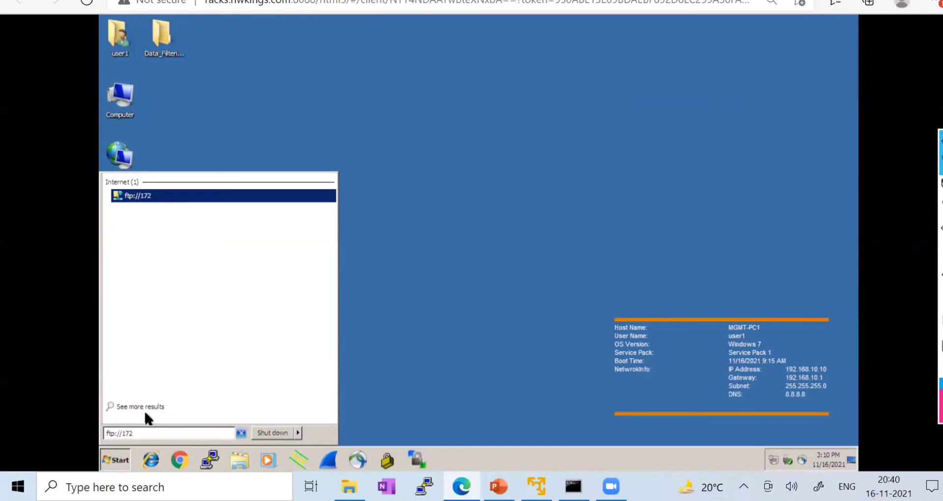
{"action": "type", "text": ".16.10.11"}
{"action": "key", "text": "Return"}
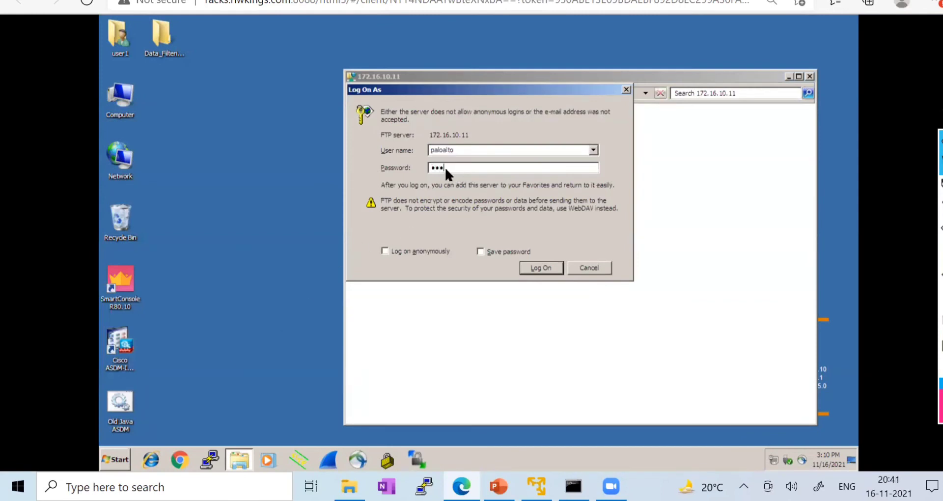
{"action": "key", "text": "Return"}
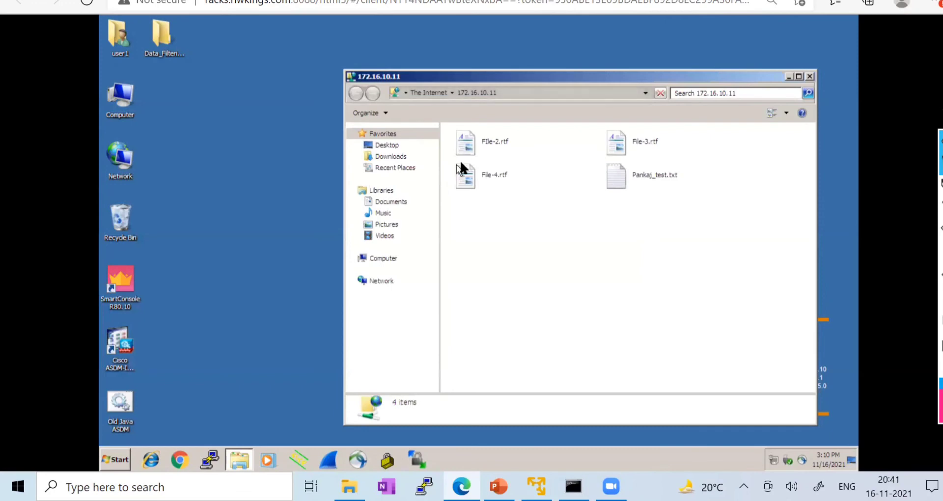
- Close the FTP window, view the outline slide listing Data Filtering, then return to Data Patterns
{"action": "left_click", "coordinate": [810, 76]}
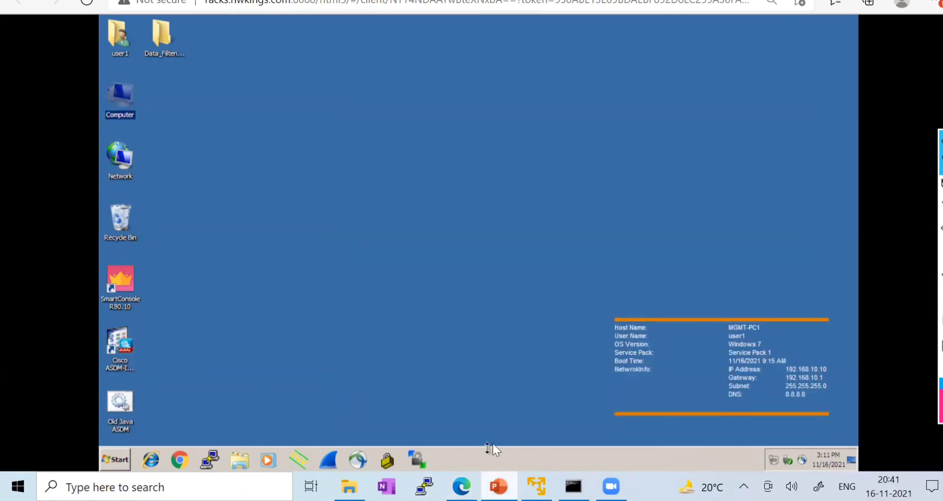
{"action": "left_click", "coordinate": [422, 447]}
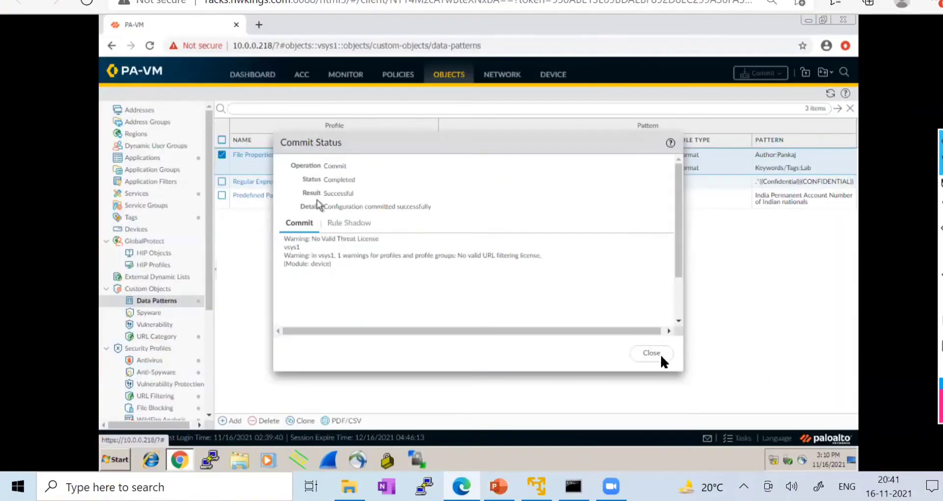
{"action": "left_click", "coordinate": [660, 355]}
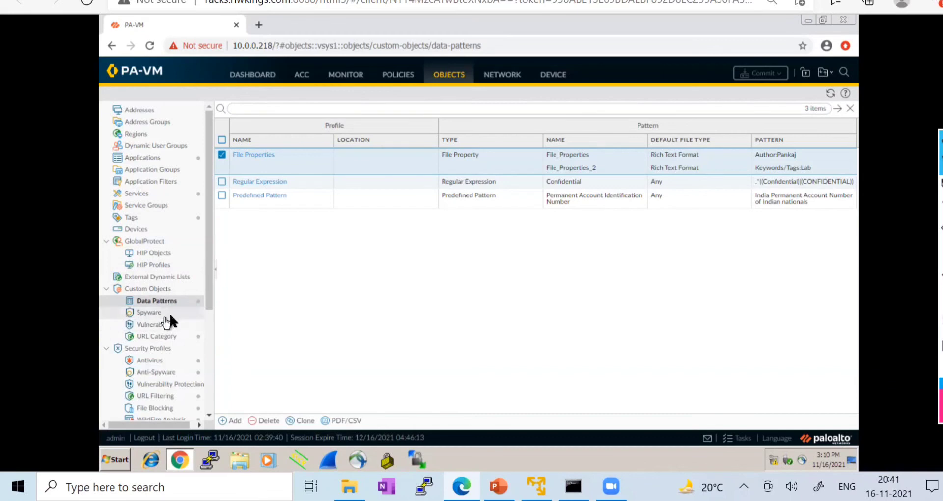
- Close the sample PDF and Panorama guide windows, then return to the firewall's Data Patterns tab
{"action": "scroll", "coordinate": [171, 319], "scroll_direction": "down", "scroll_amount": 3}
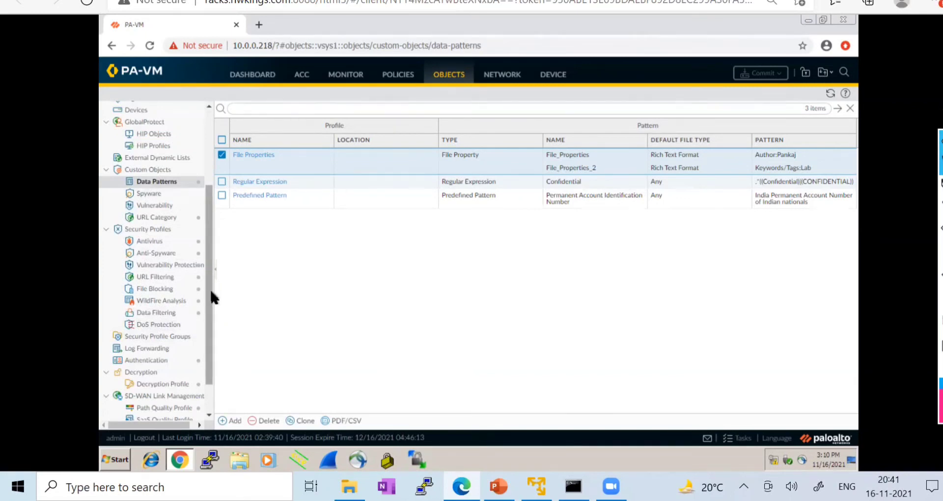
{"action": "left_click_drag", "start_coordinate": [210, 288], "coordinate": [220, 224]}
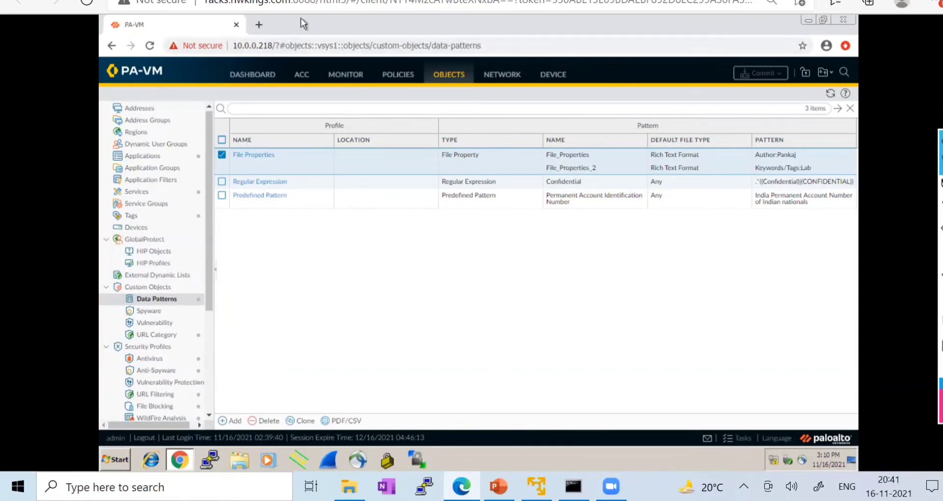
{"action": "left_click", "coordinate": [211, 1]}
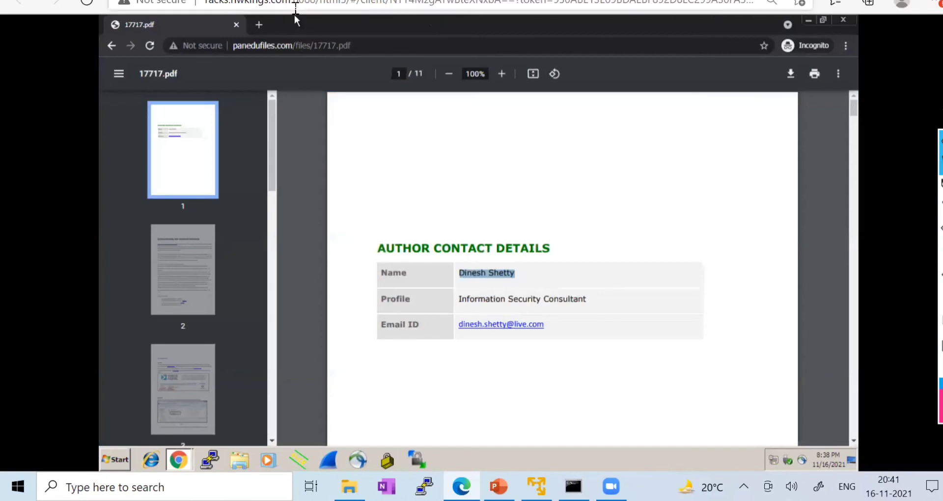
{"action": "left_click", "coordinate": [844, 22]}
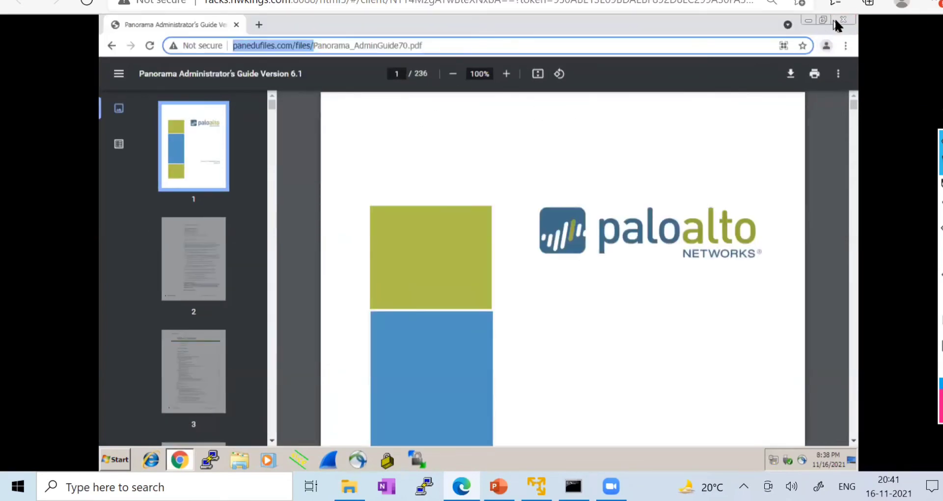
{"action": "left_click", "coordinate": [843, 22]}
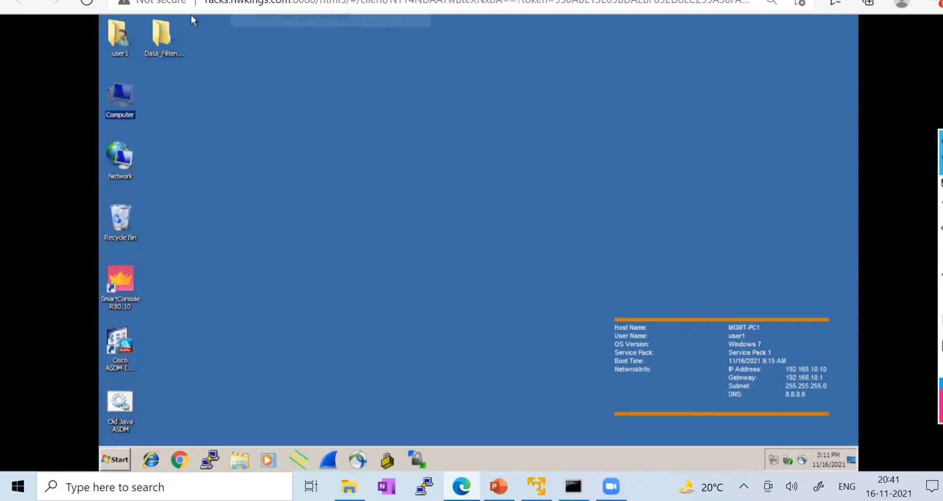
{"action": "left_click", "coordinate": [366, 1]}
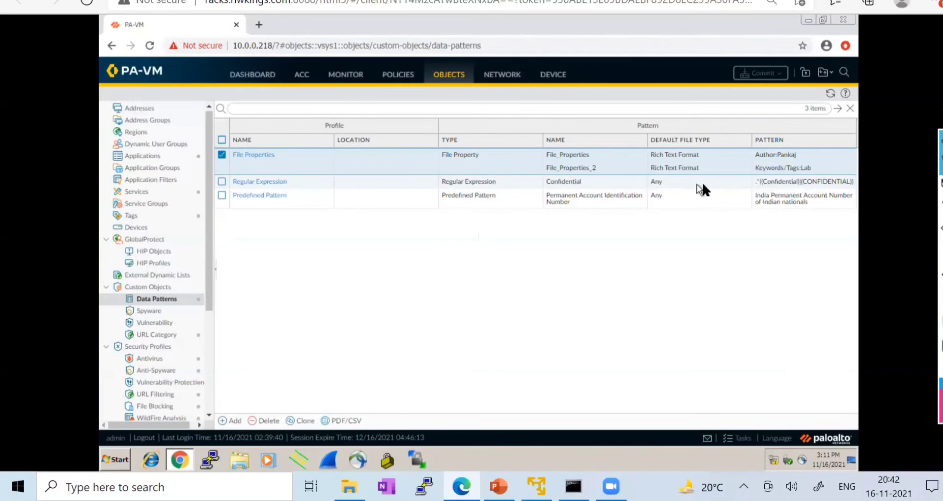
{"action": "left_click", "coordinate": [484, 183]}
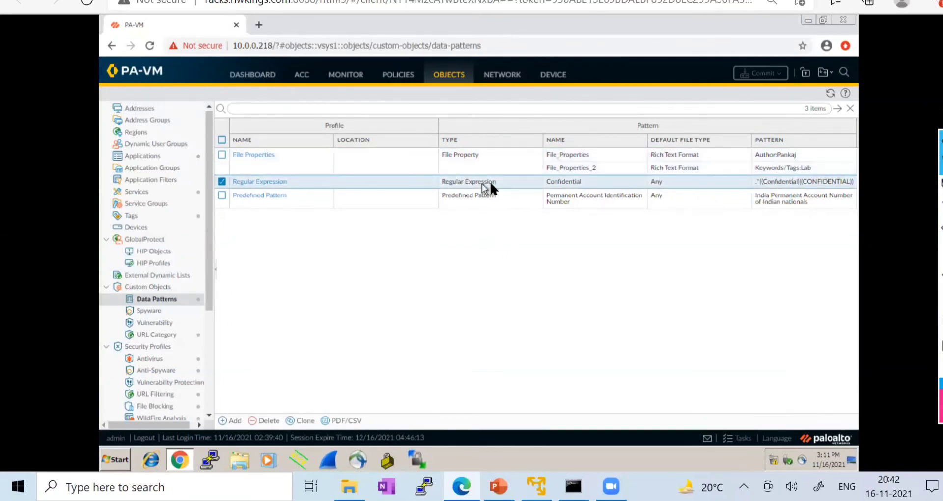
{"action": "left_click", "coordinate": [254, 180]}
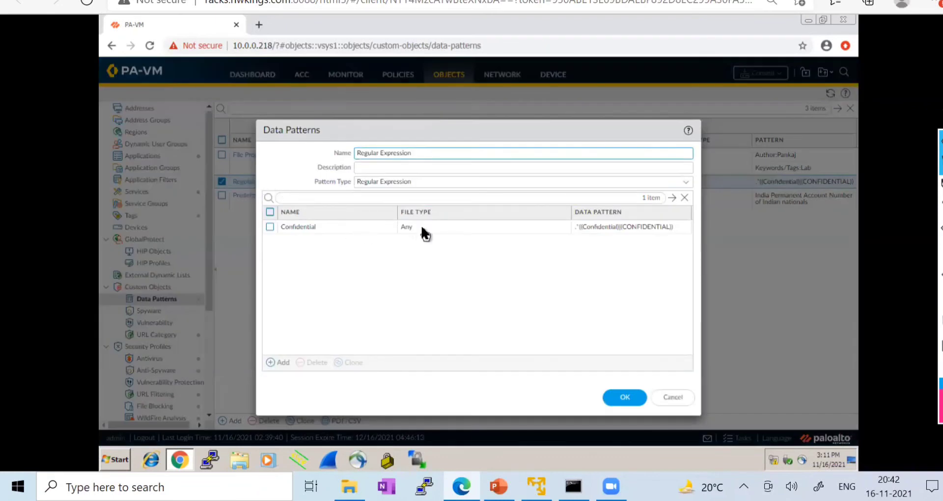
{"action": "left_click", "coordinate": [420, 226]}
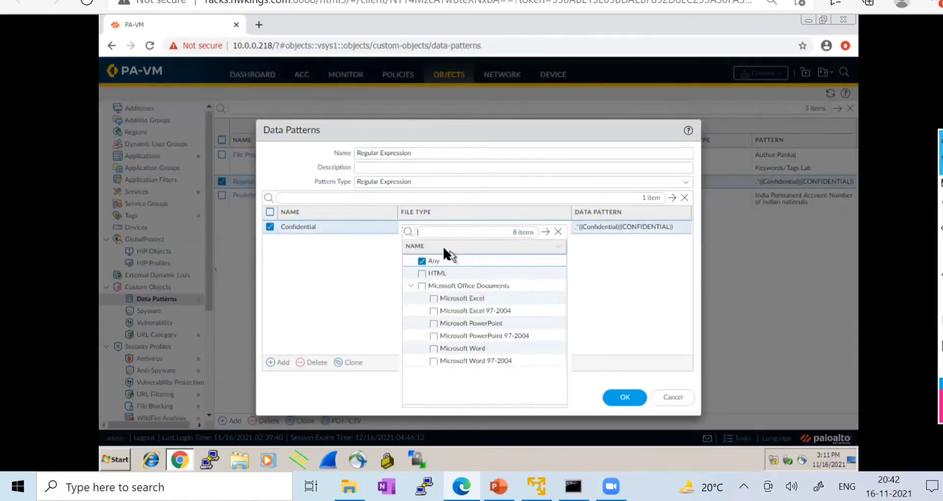
{"action": "type", "text": "jpe"}
{"action": "left_click", "coordinate": [546, 232]}
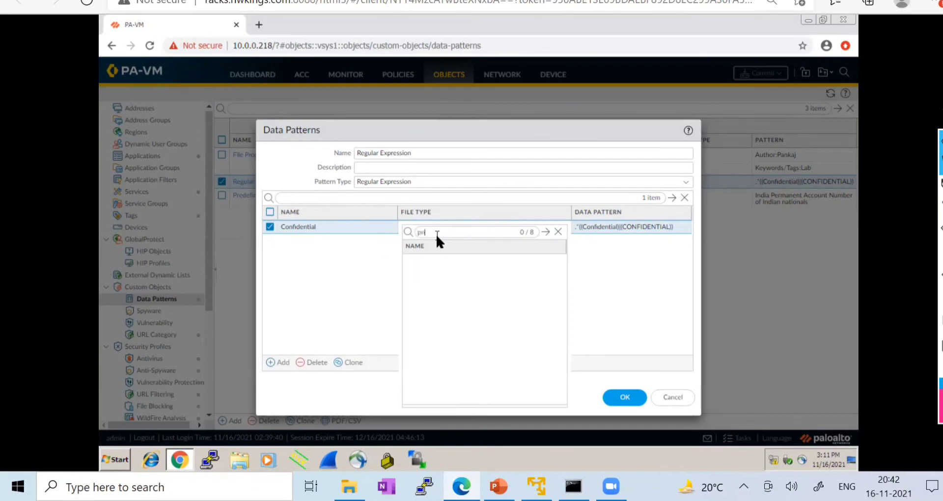
{"action": "left_click", "coordinate": [546, 232]}
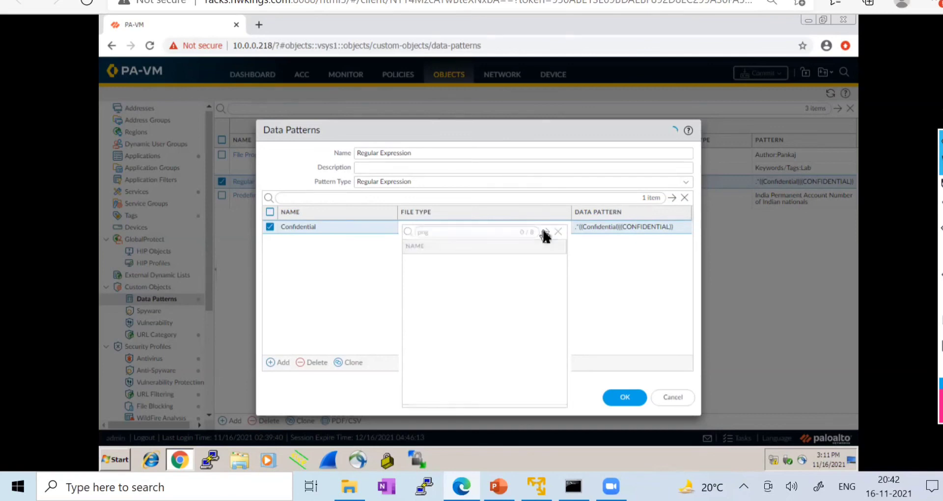
{"action": "left_click", "coordinate": [558, 231]}
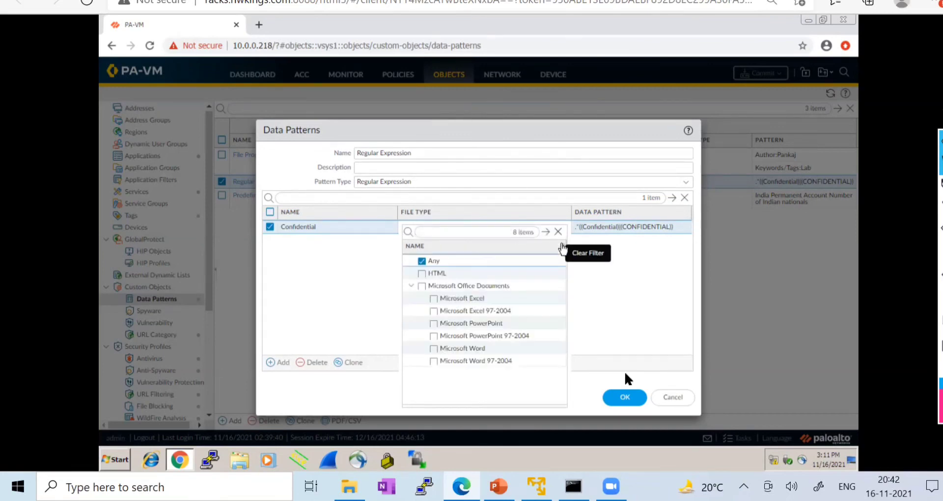
{"action": "left_click", "coordinate": [666, 401]}
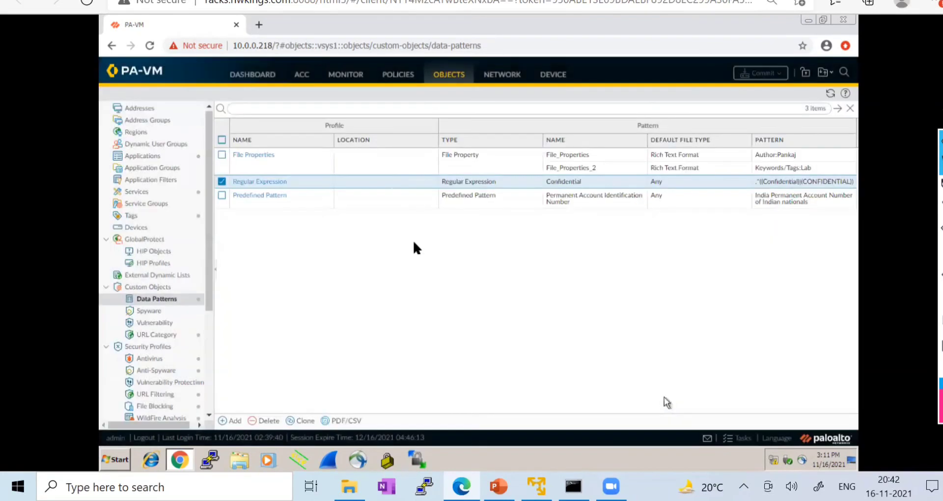
{"action": "left_click", "coordinate": [454, 154]}
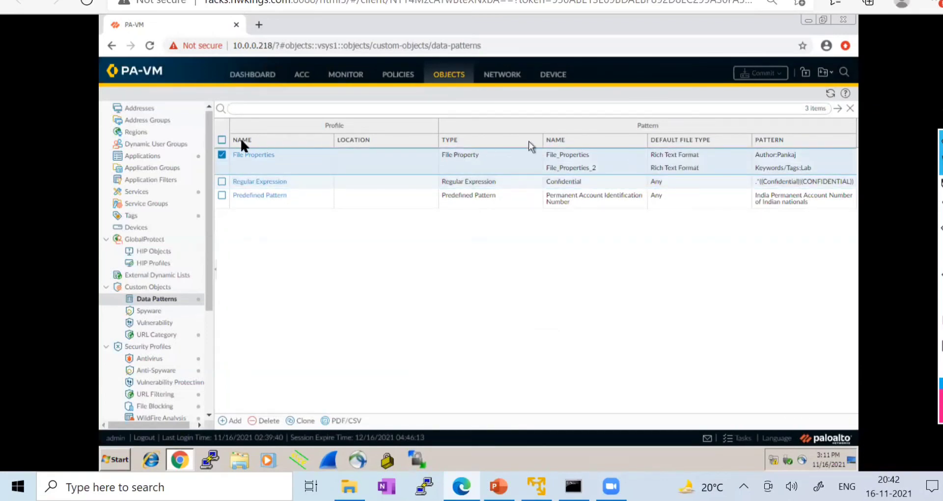
{"action": "left_click", "coordinate": [258, 156]}
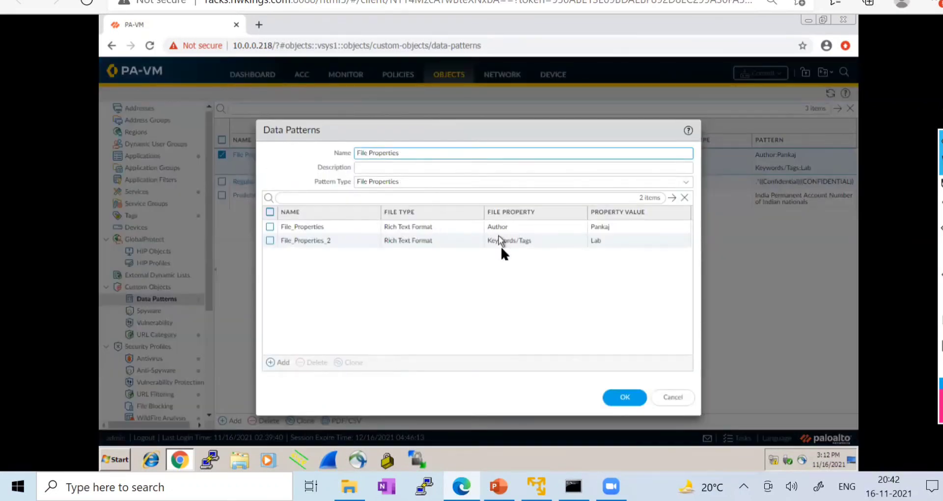
{"action": "left_click", "coordinate": [420, 227]}
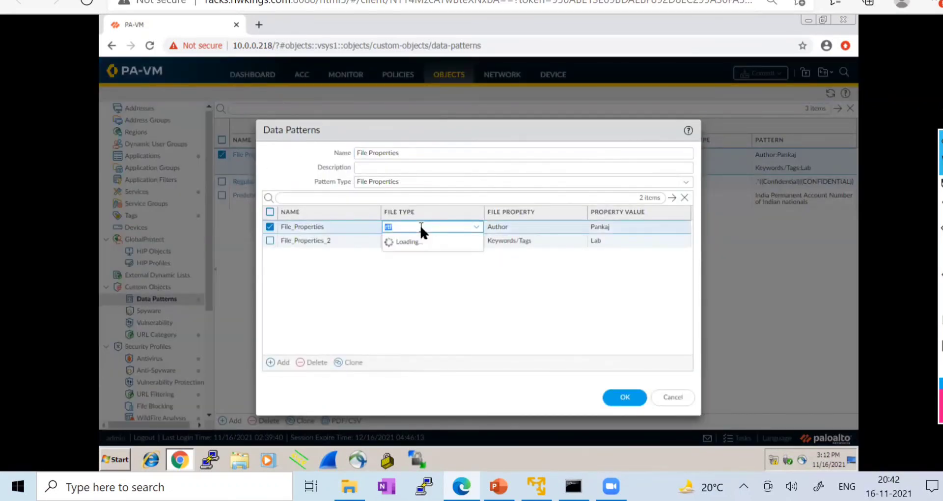
{"action": "type", "text": "jpg"}
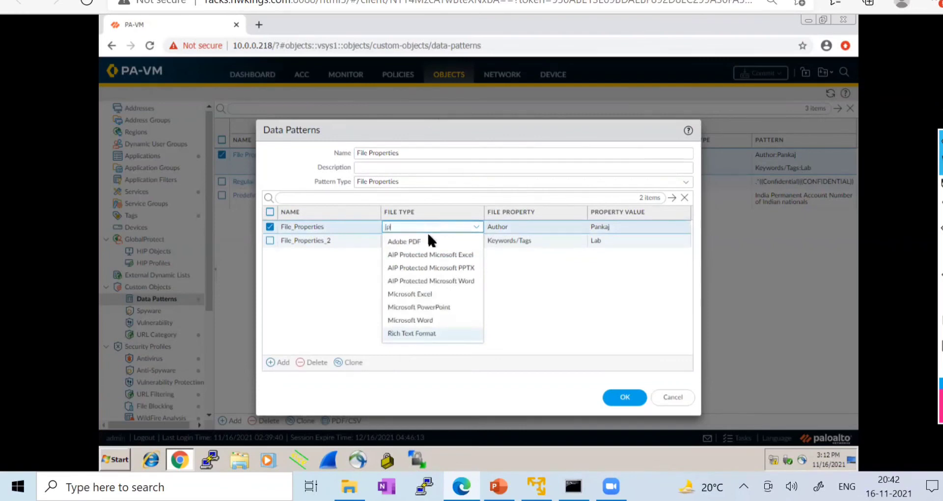
{"action": "key", "text": "BackSpace"}
{"action": "key", "text": "BackSpace"}
{"action": "key", "text": "BackSpace"}
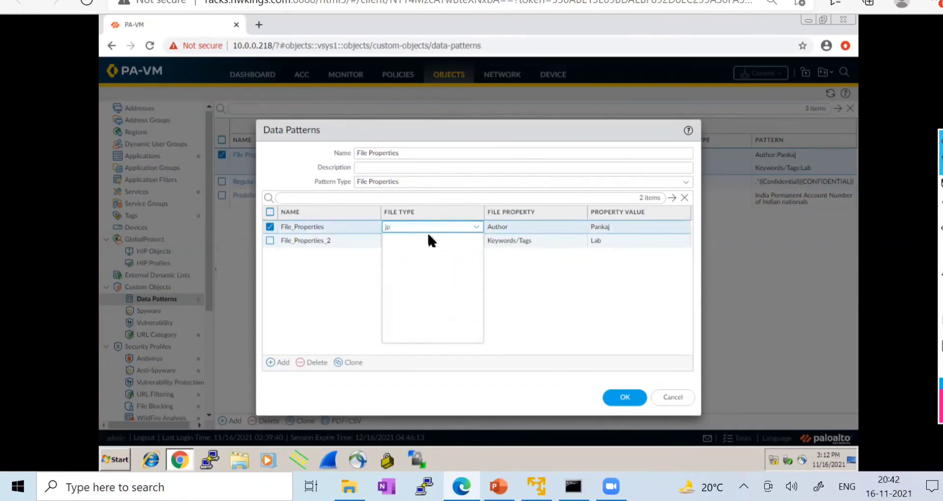
{"action": "type", "text": "png"}
{"action": "left_click", "coordinate": [429, 234]}
{"action": "key", "text": "BackSpace"}
{"action": "type", "text": "png"}
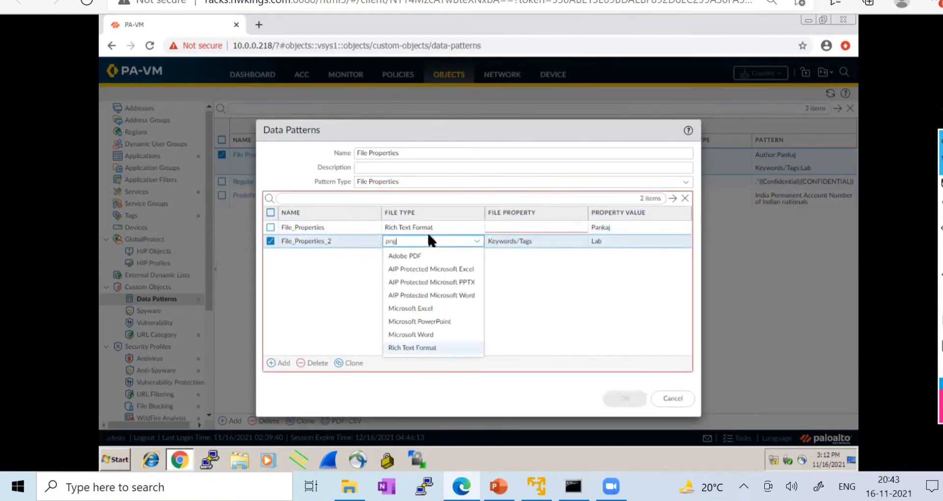
{"action": "key", "text": "Return"}
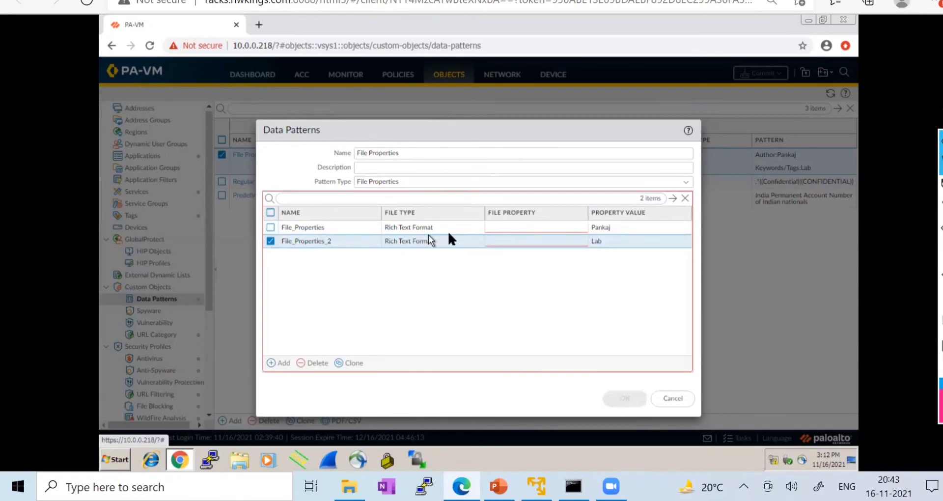
{"action": "left_click", "coordinate": [672, 400]}
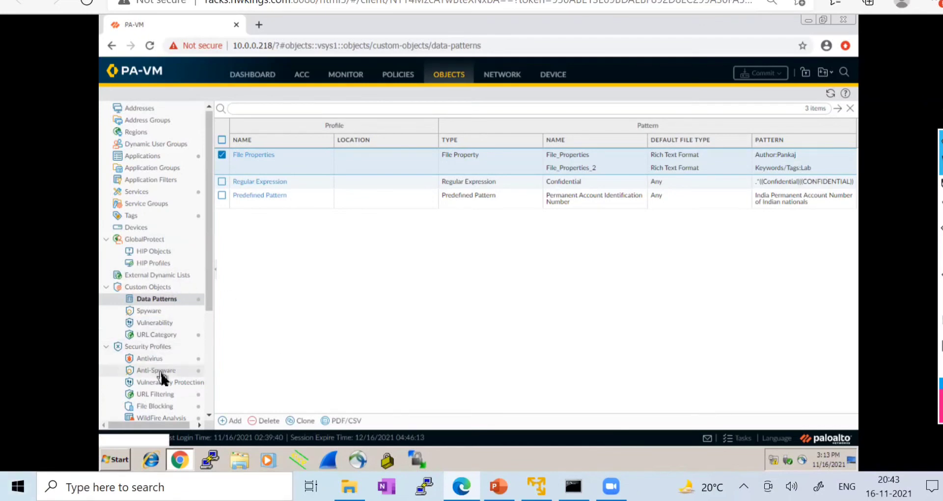
- In pdf_block, add png-upload to the PDF_BLOCK rule's file types, then cancel the change
{"action": "scroll", "coordinate": [157, 364], "scroll_direction": "down", "scroll_amount": 3}
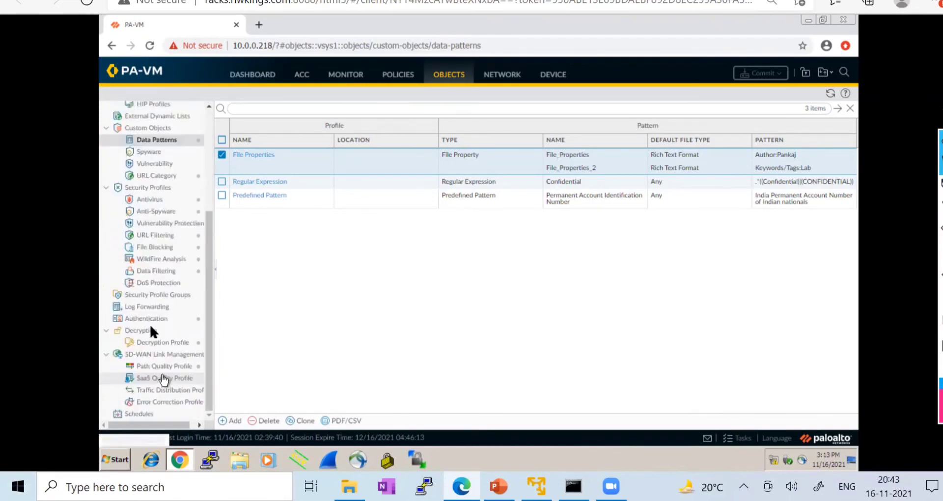
{"action": "left_click", "coordinate": [153, 248]}
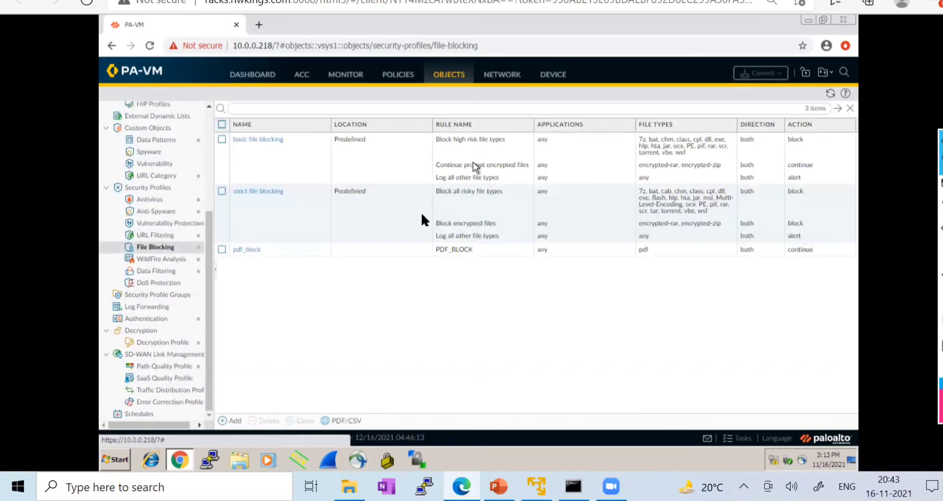
{"action": "left_click", "coordinate": [243, 250]}
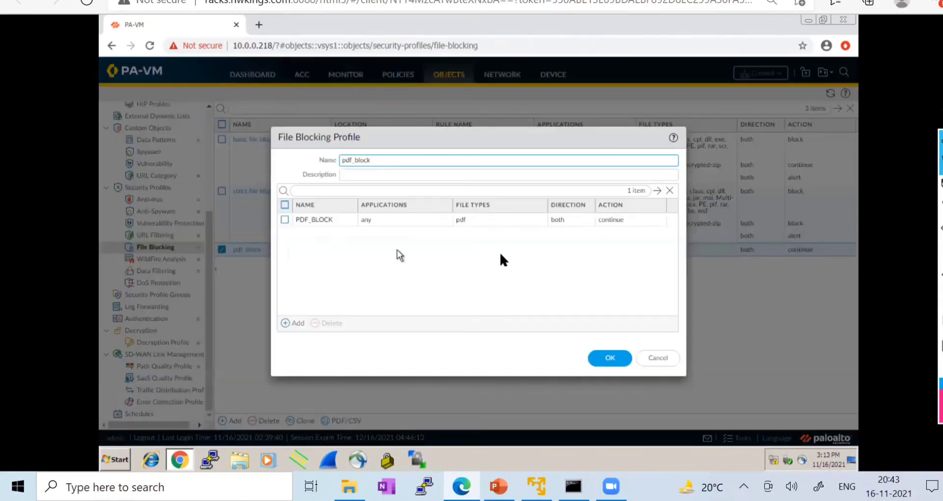
{"action": "left_click", "coordinate": [475, 219]}
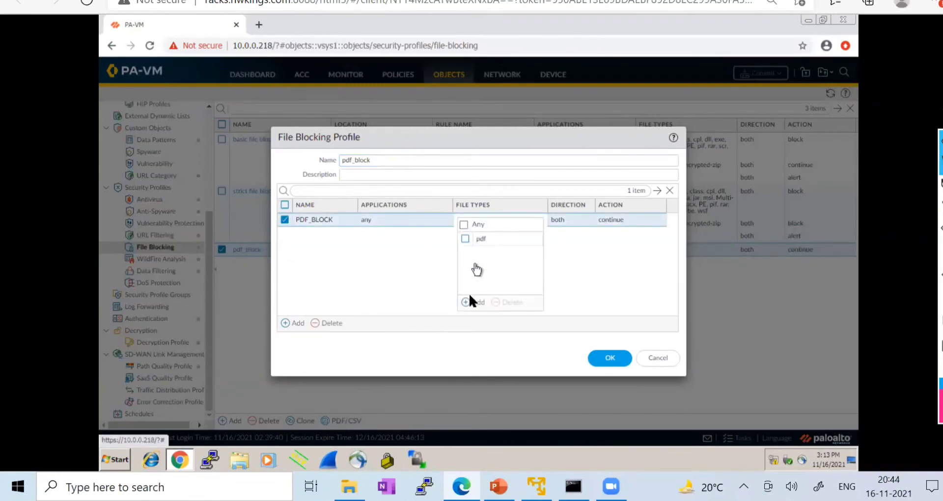
{"action": "left_click", "coordinate": [465, 302]}
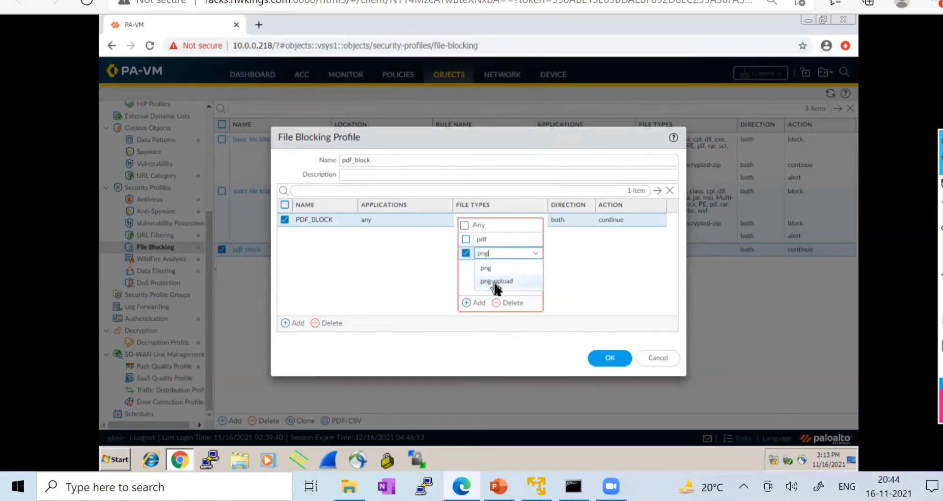
{"action": "left_click", "coordinate": [495, 281]}
{"action": "left_click", "coordinate": [491, 276]}
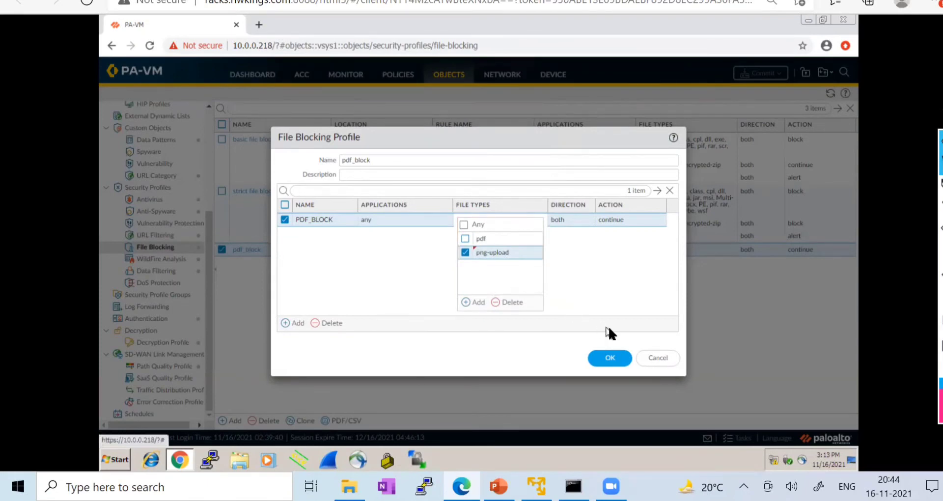
{"action": "left_click", "coordinate": [659, 362]}
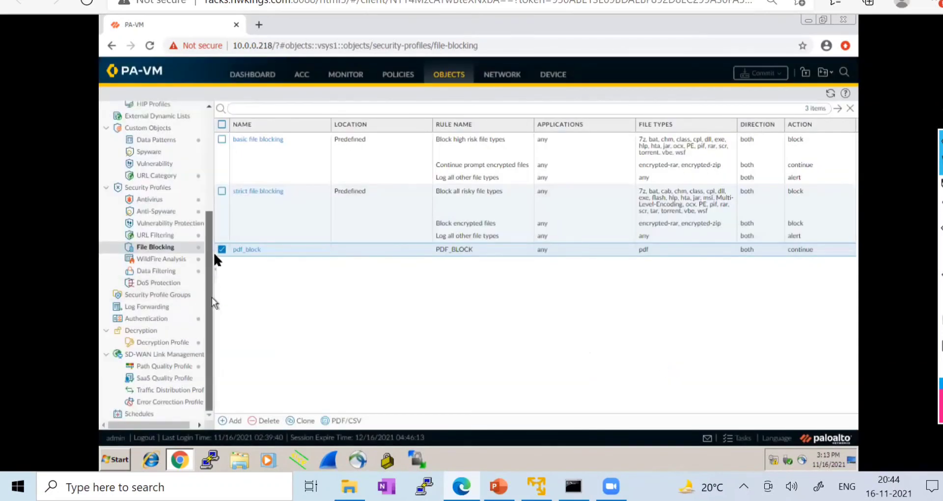
{"action": "scroll", "coordinate": [214, 260], "scroll_direction": "up", "scroll_amount": 4}
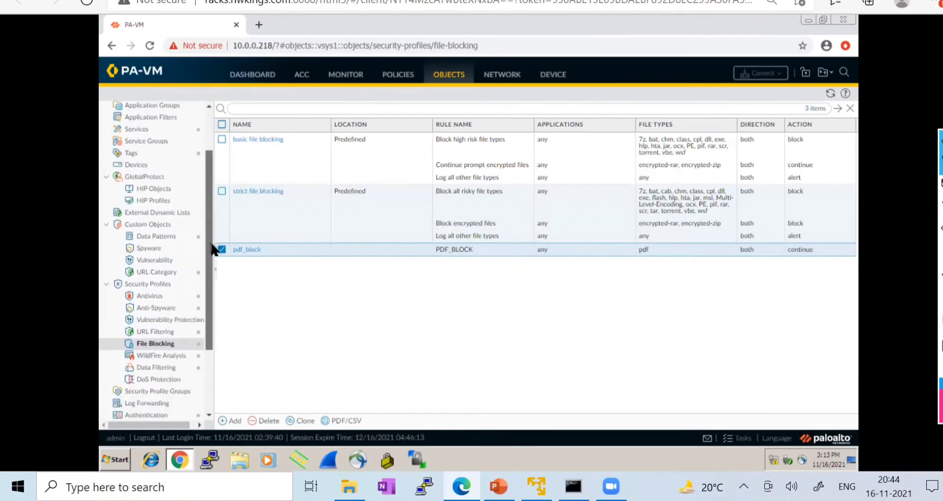
{"action": "scroll", "coordinate": [214, 250], "scroll_direction": "down", "scroll_amount": 1}
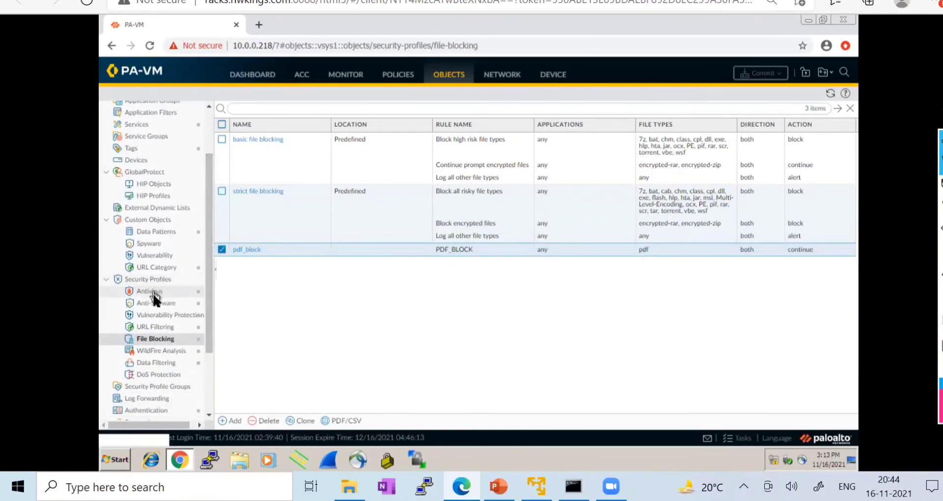